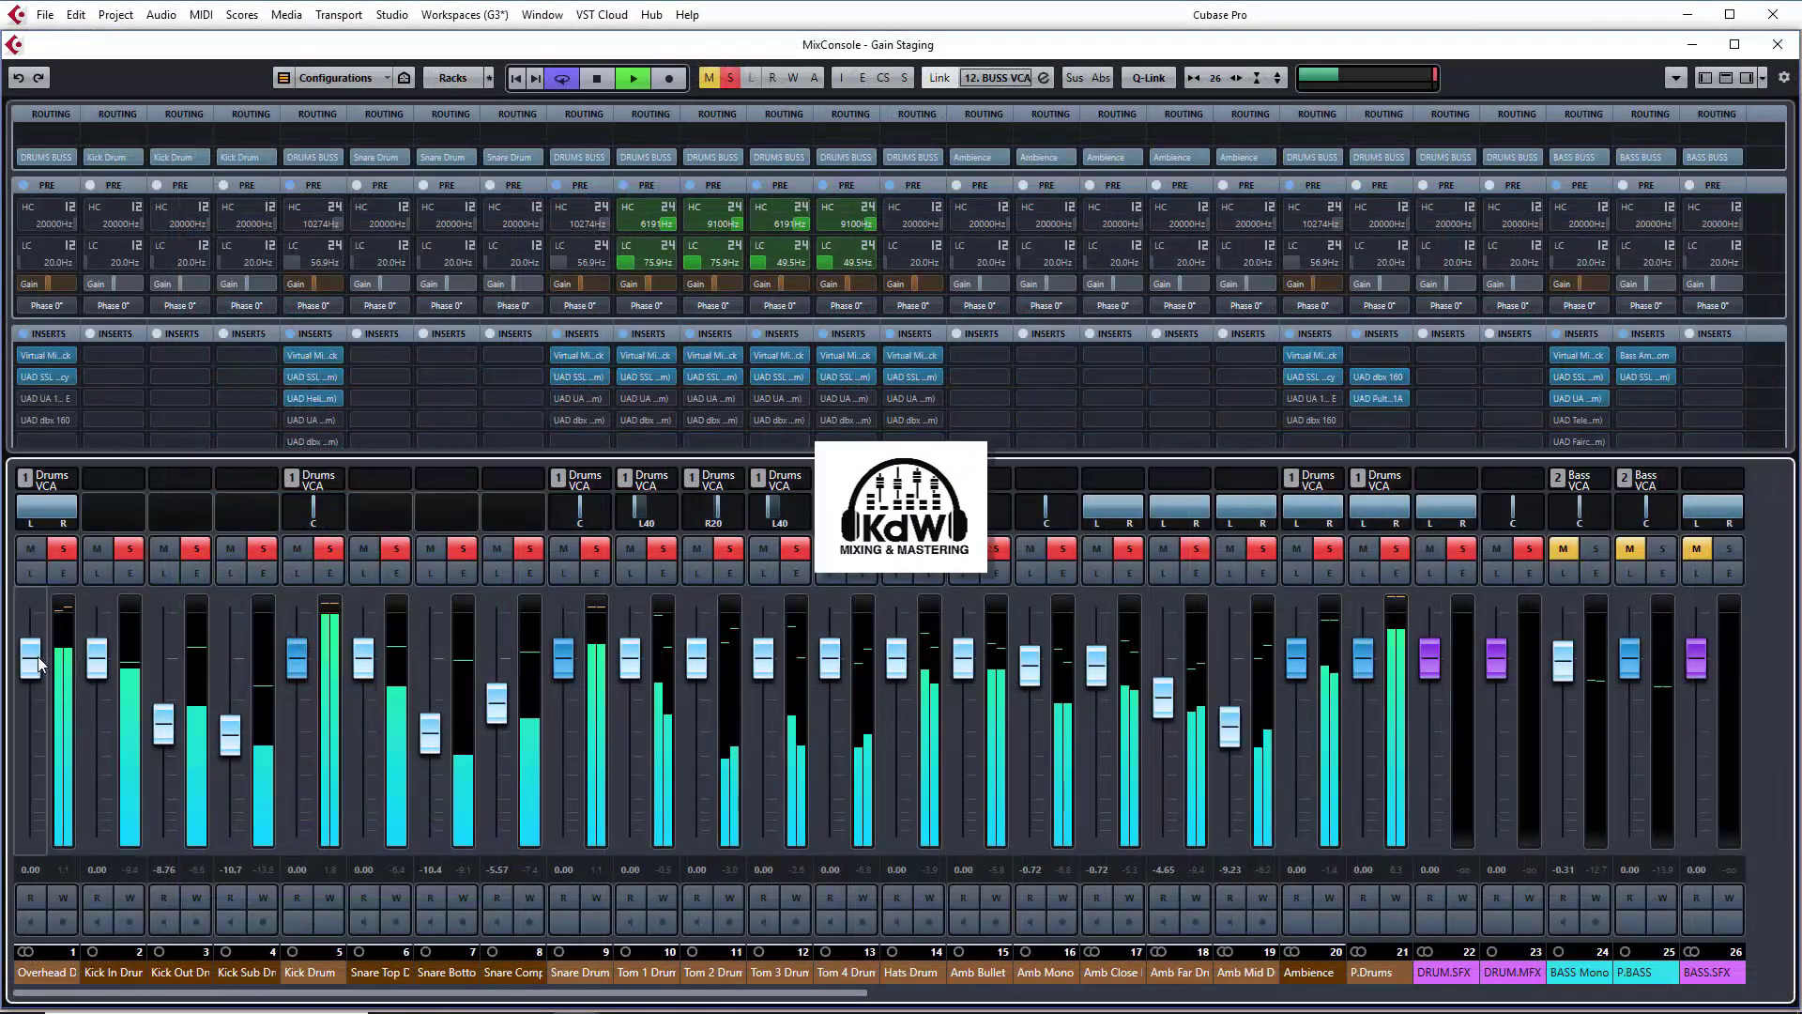
Lower the Overhead fader to below -12 dB and the Kick Drum fader to -2.58 dB, and take Snare Top out of solo
drag(37, 661, 34, 756)
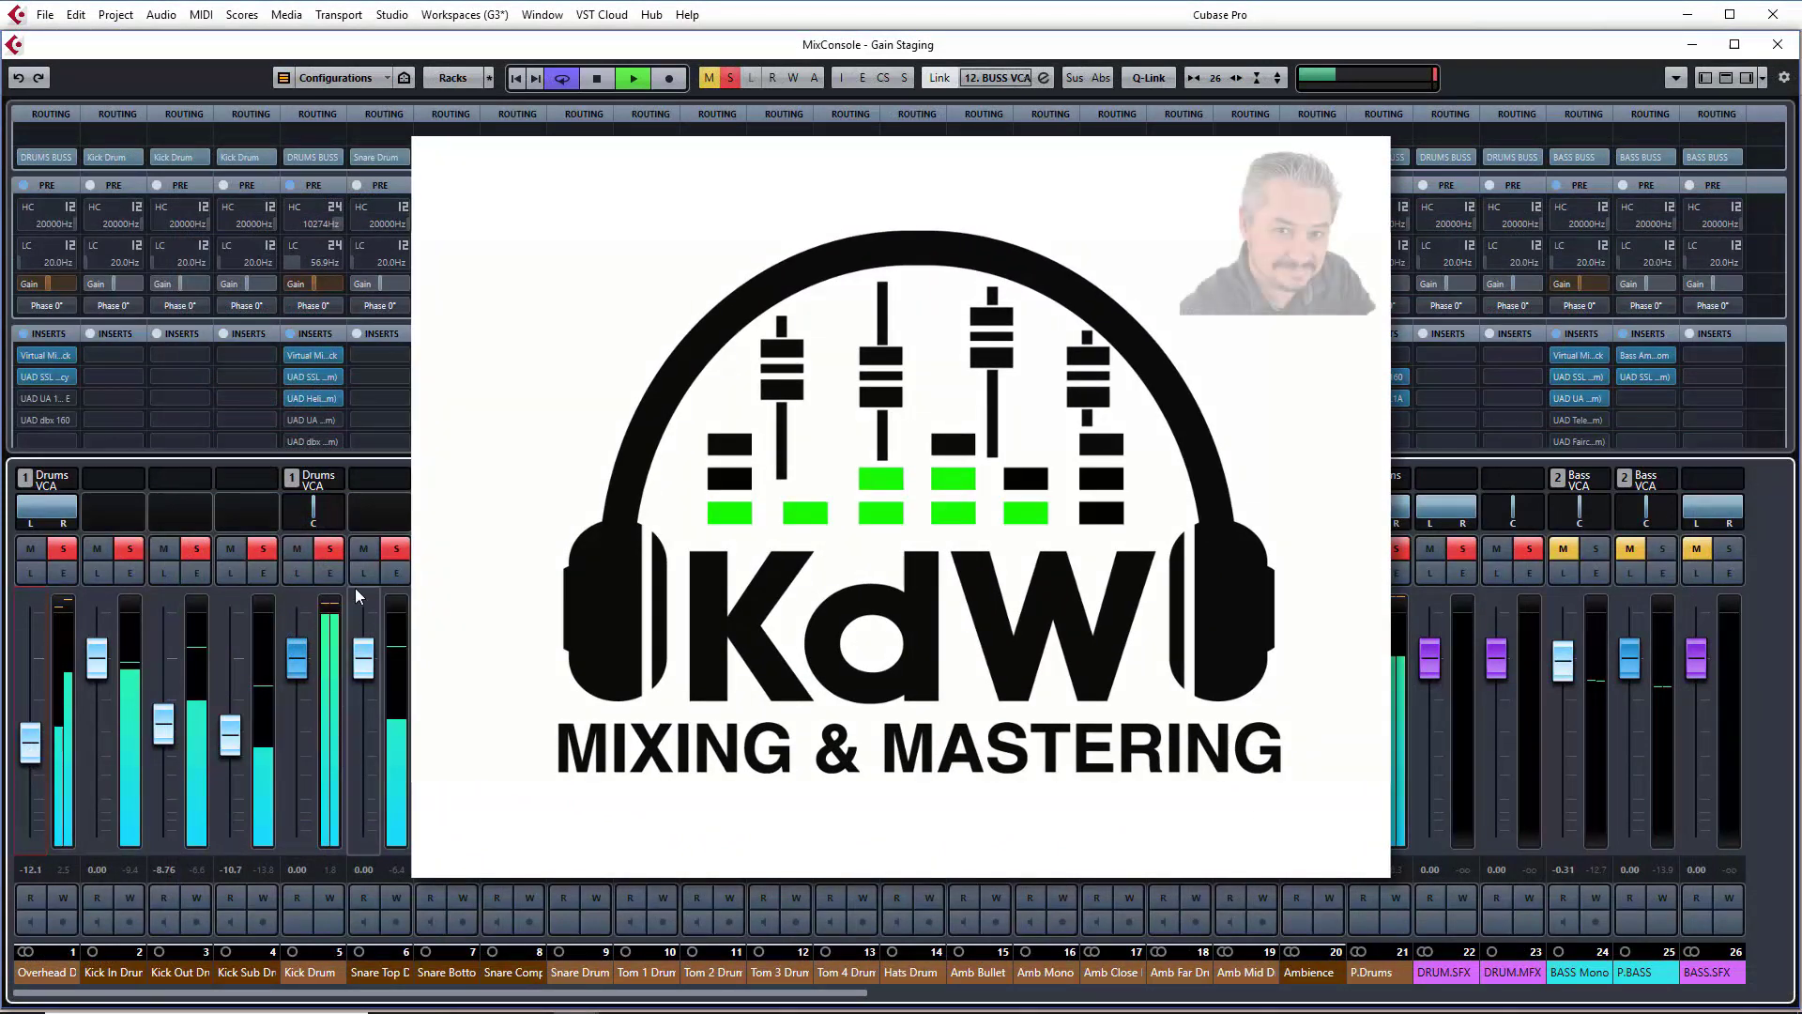
click(396, 549)
mouse_move(297, 657)
mouse_down()
mouse_move(296, 737)
mouse_move(297, 683)
mouse_up()
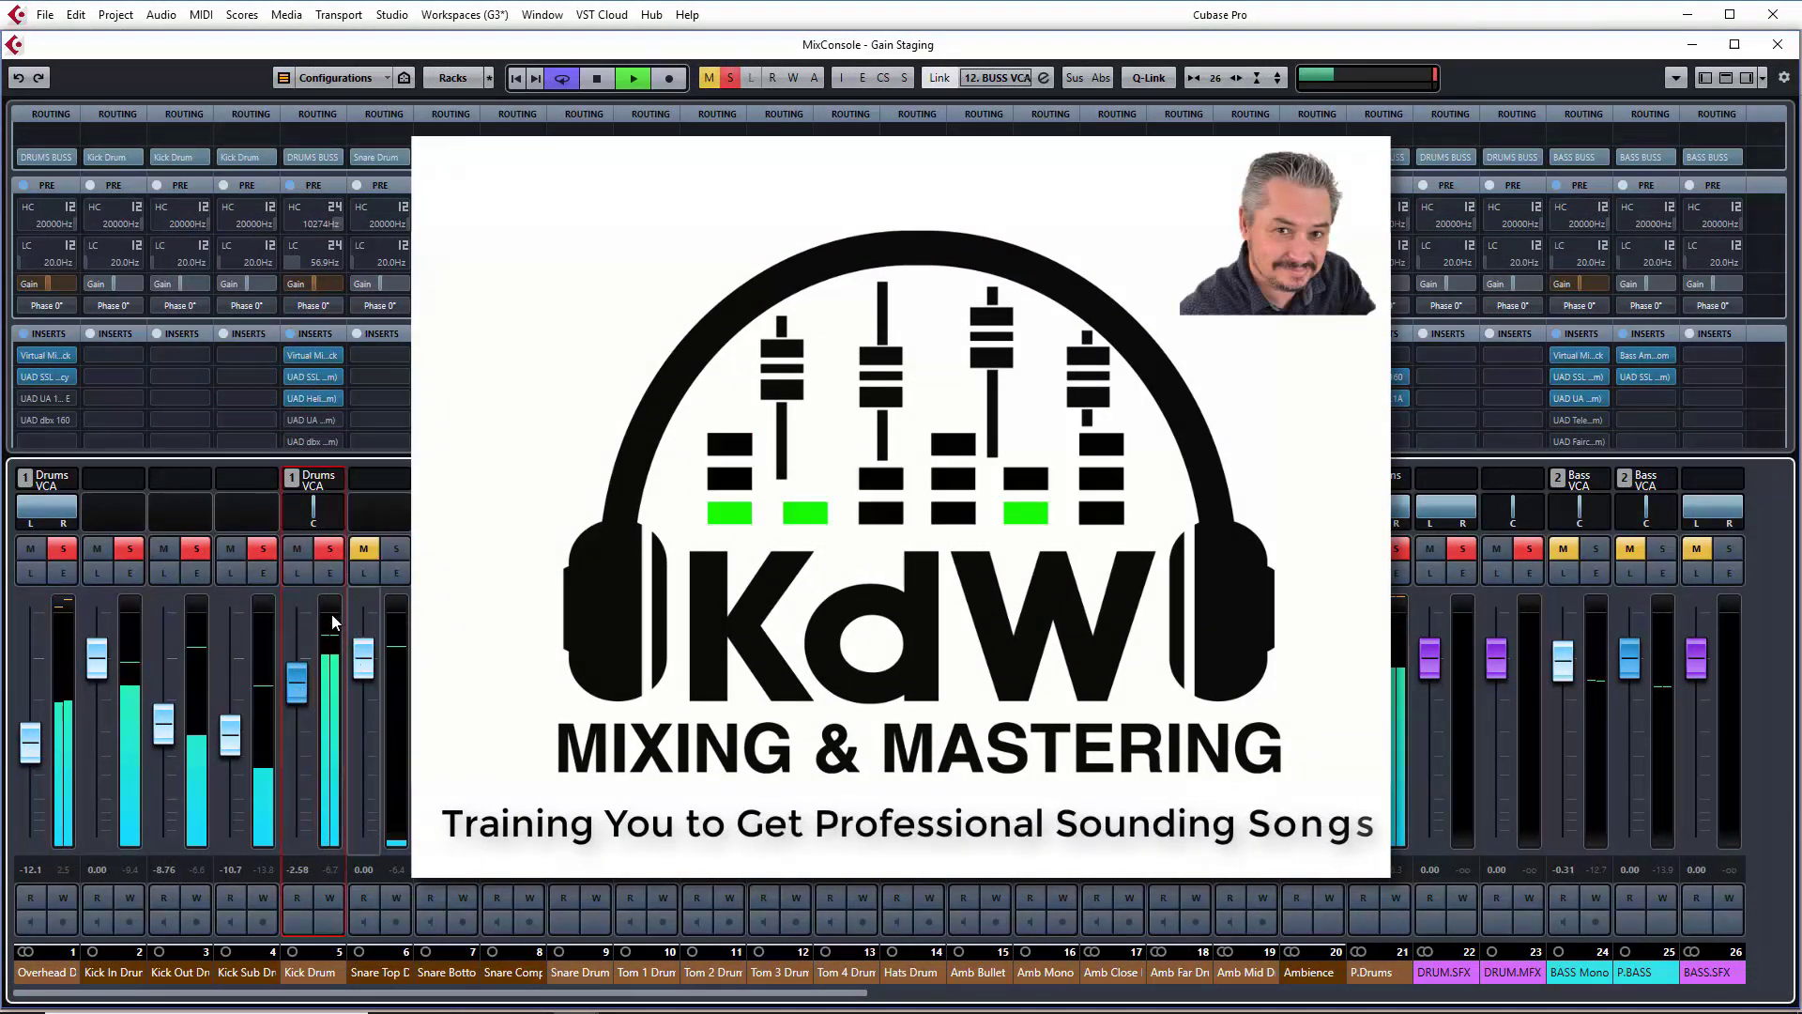
drag(30, 746, 26, 760)
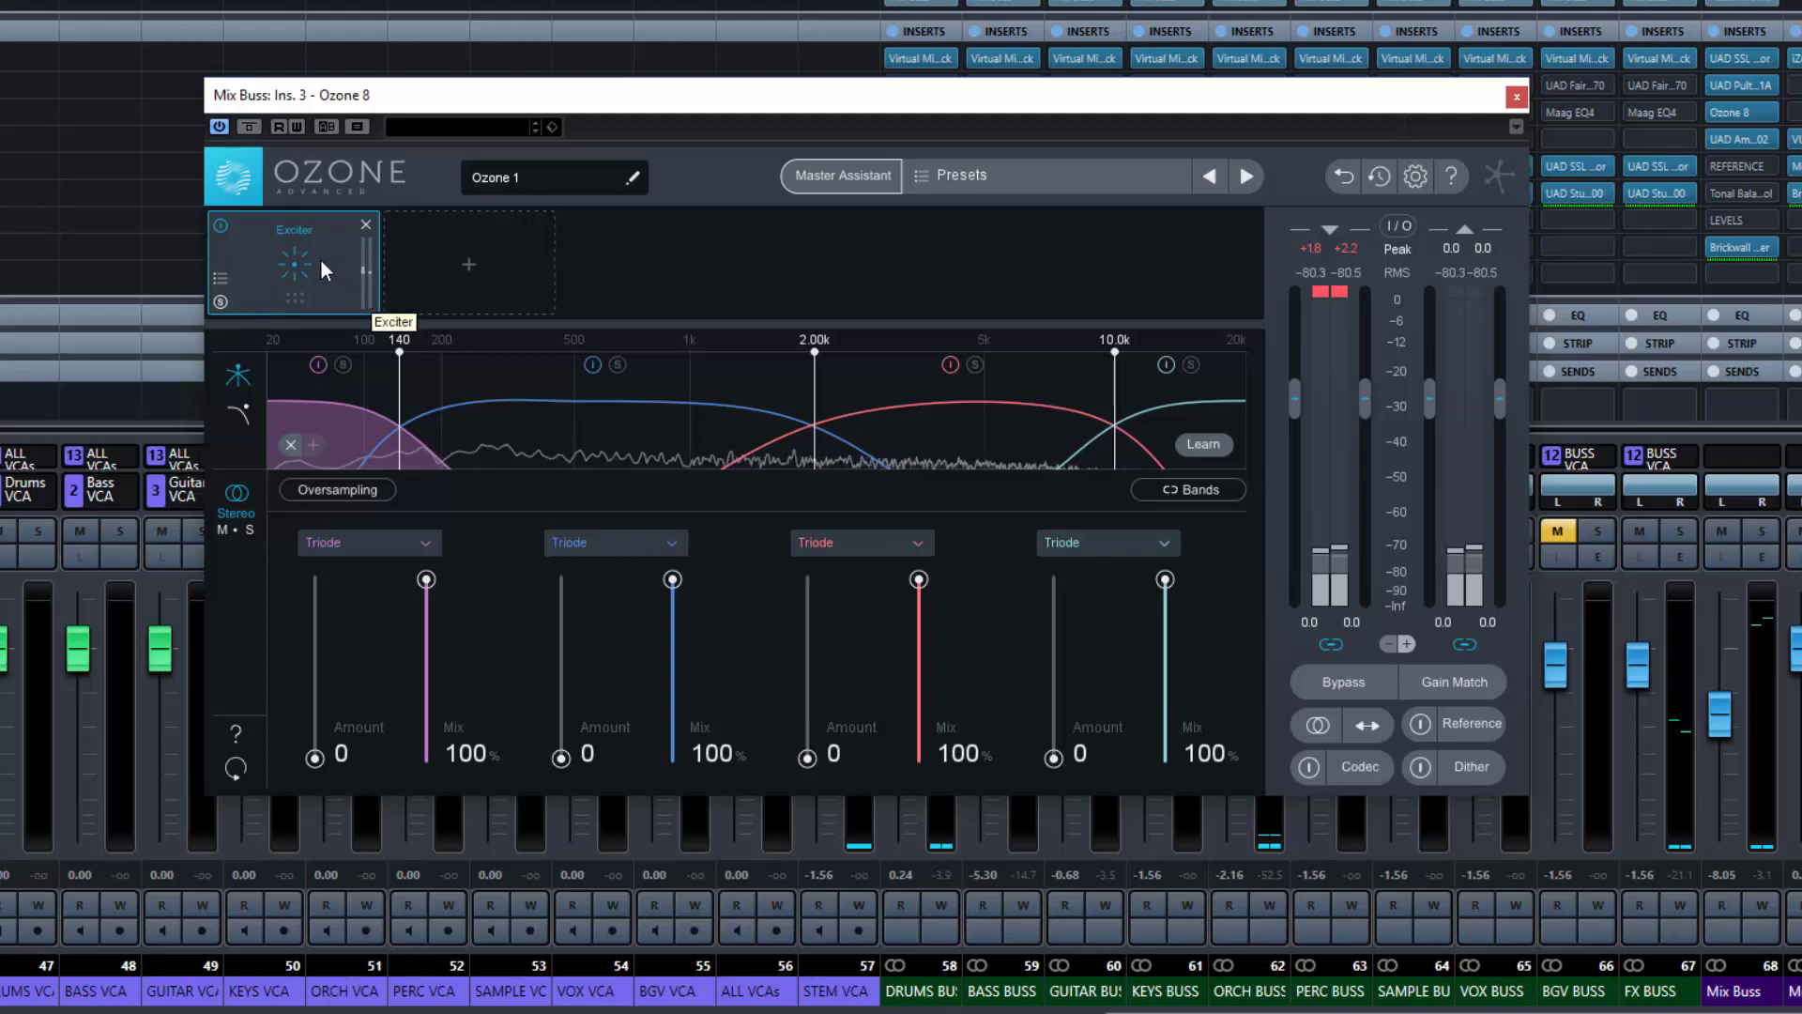
Switch the Exciter module off and back on, and view its list of presets
click(222, 227)
click(222, 227)
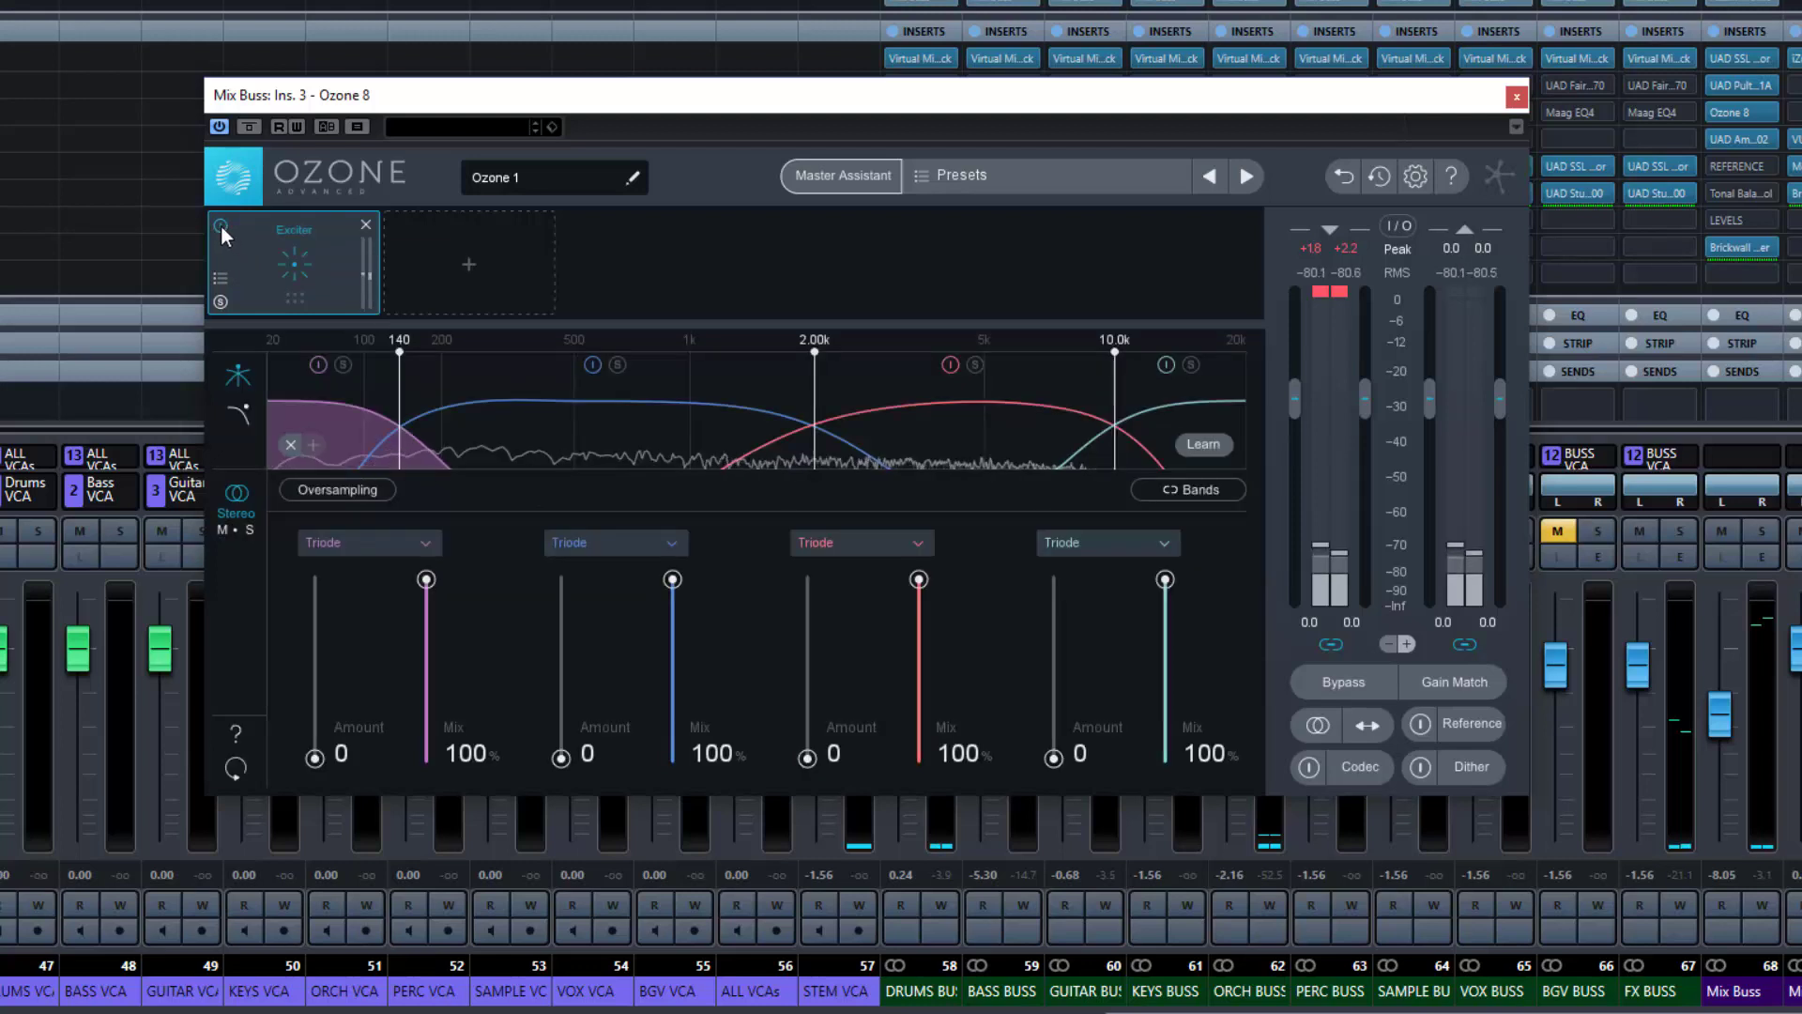
click(221, 279)
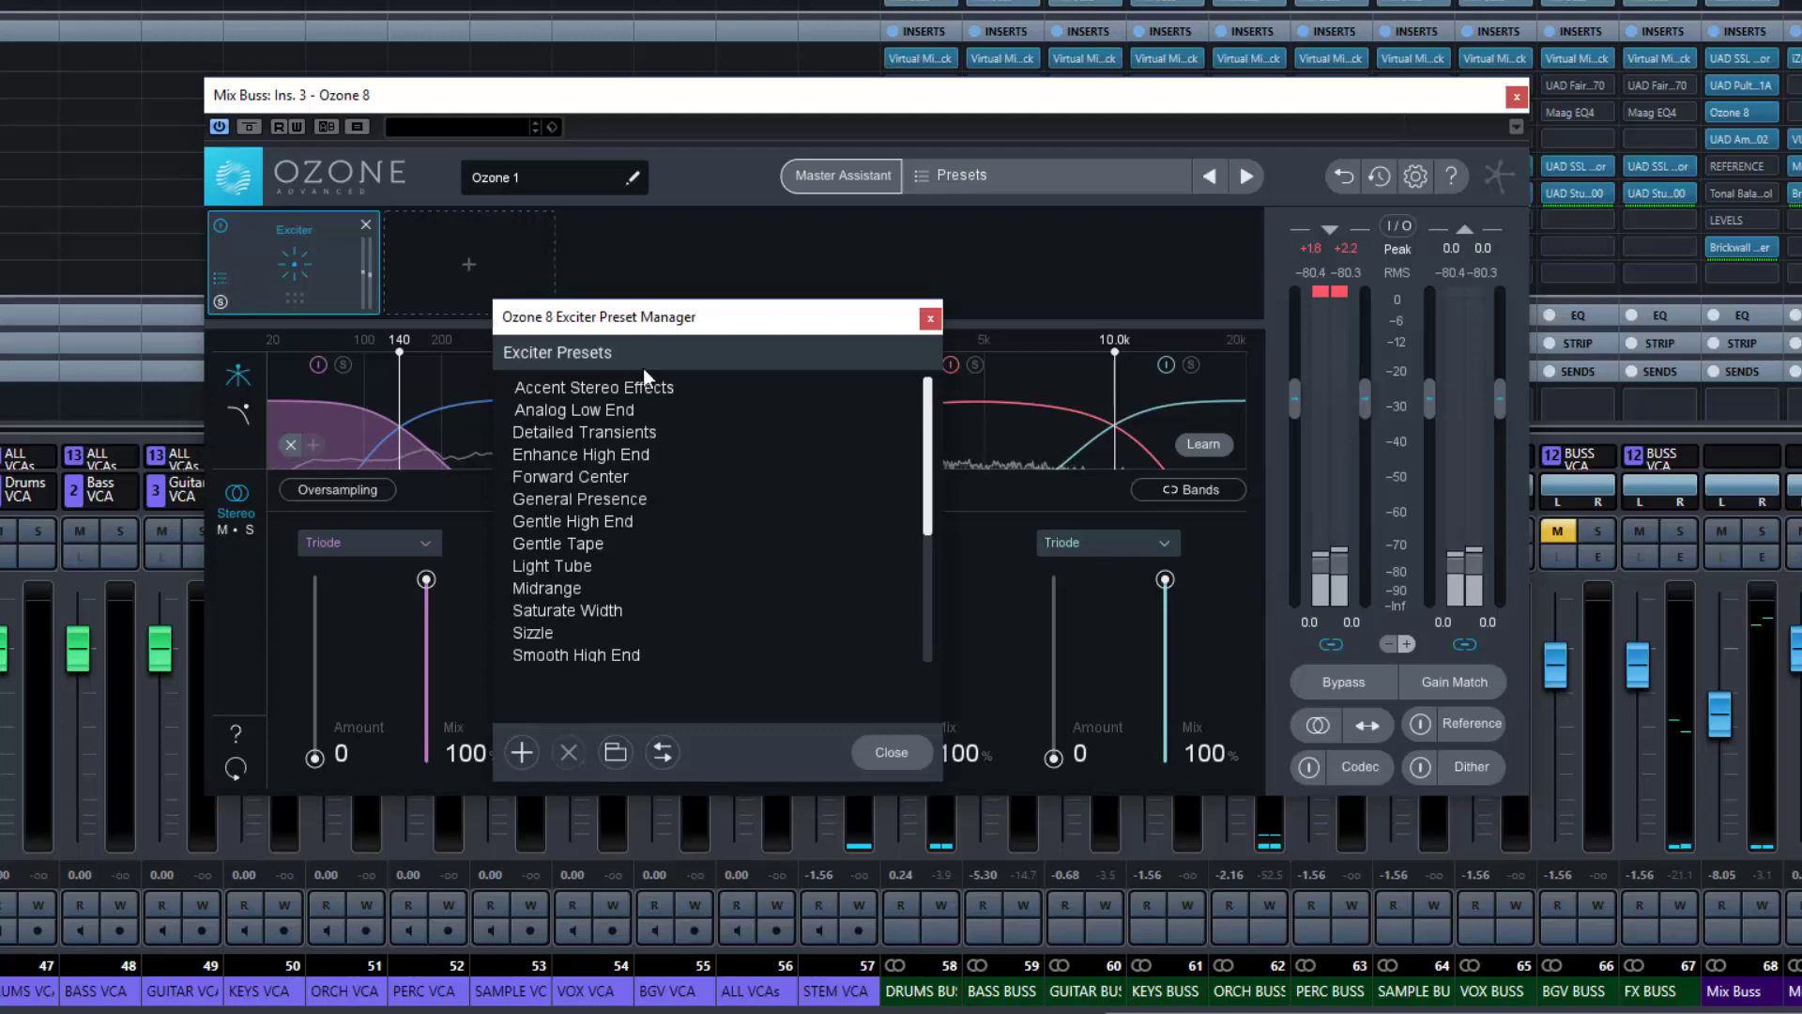
click(929, 321)
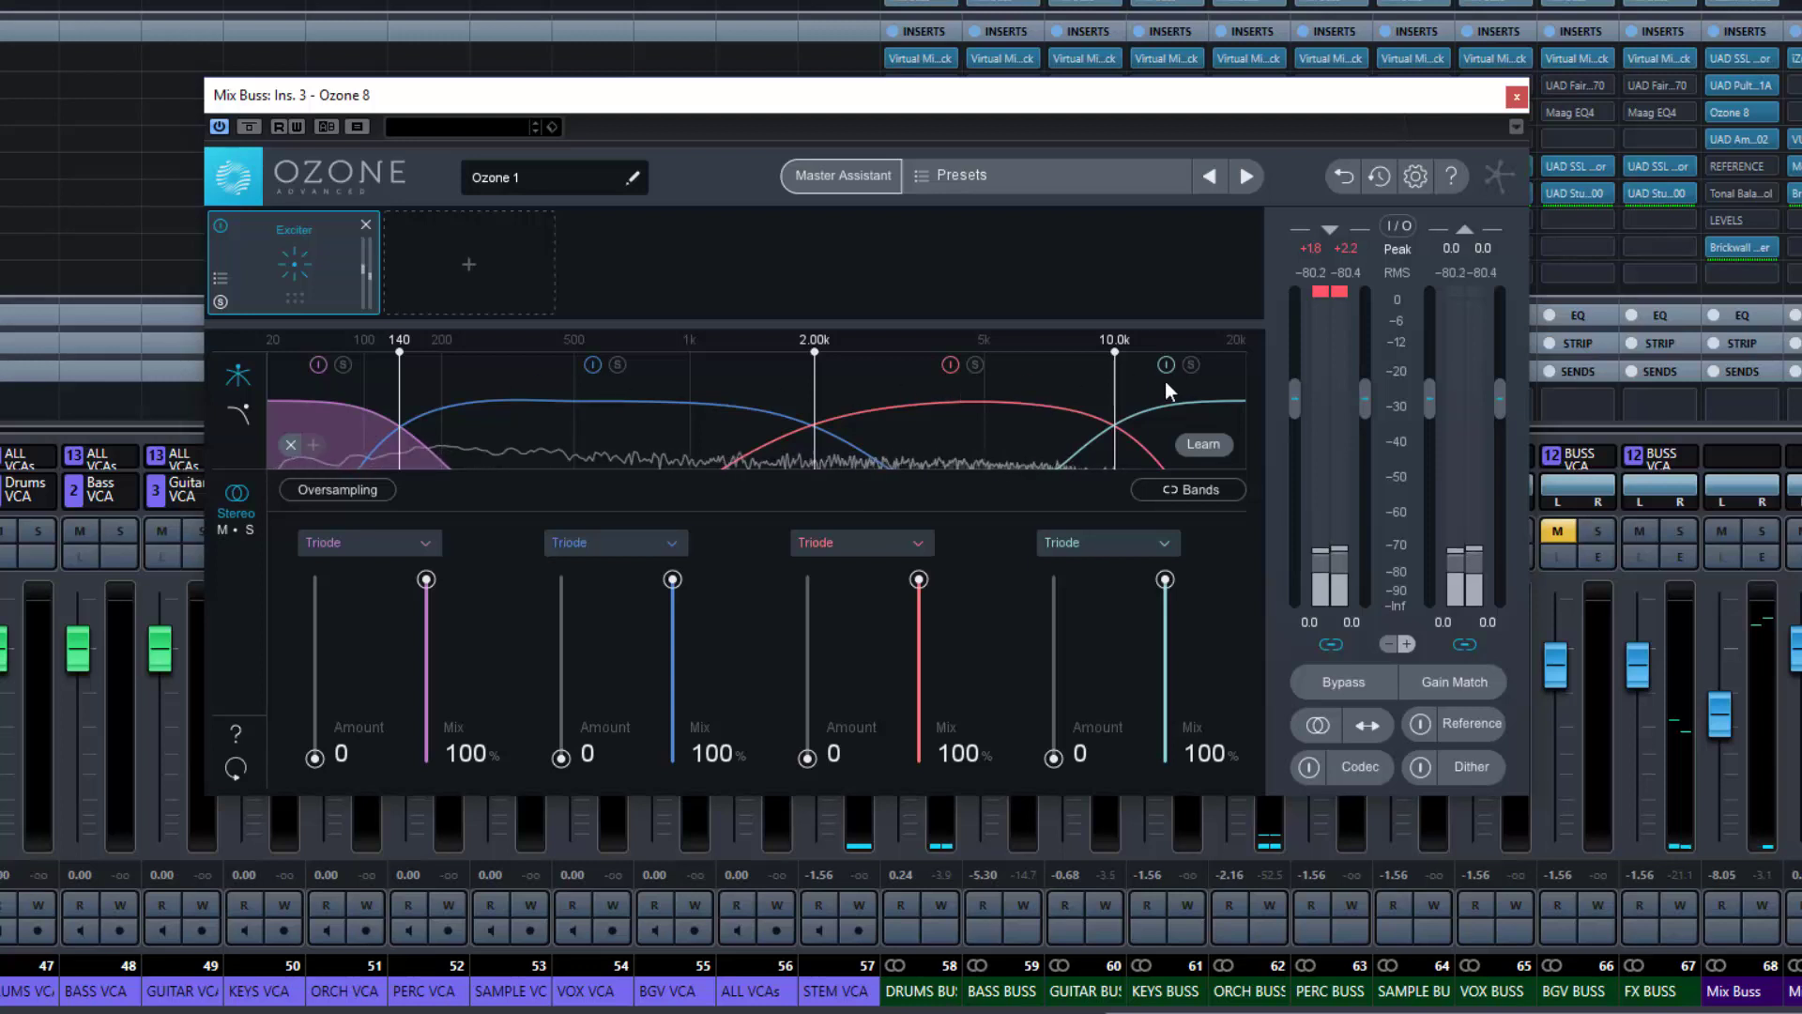
Remove the two highest Exciter bands, add both back, and view the options of the second band
click(292, 441)
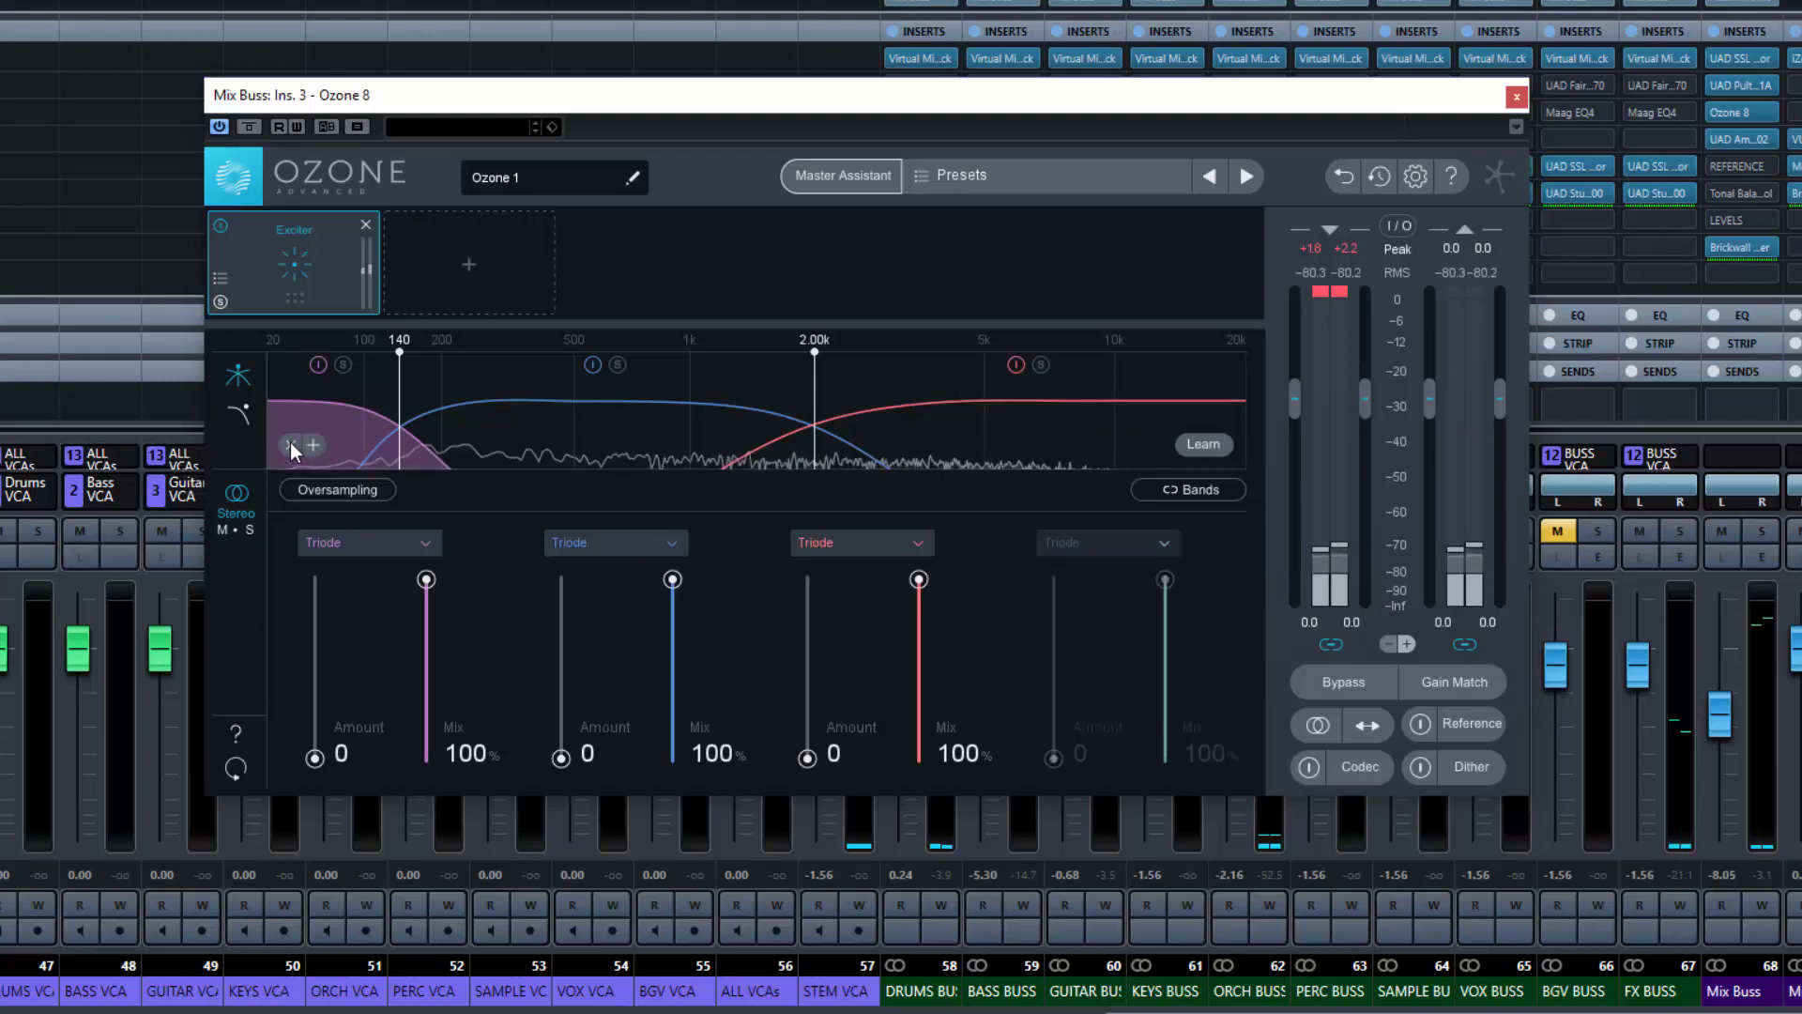
click(290, 443)
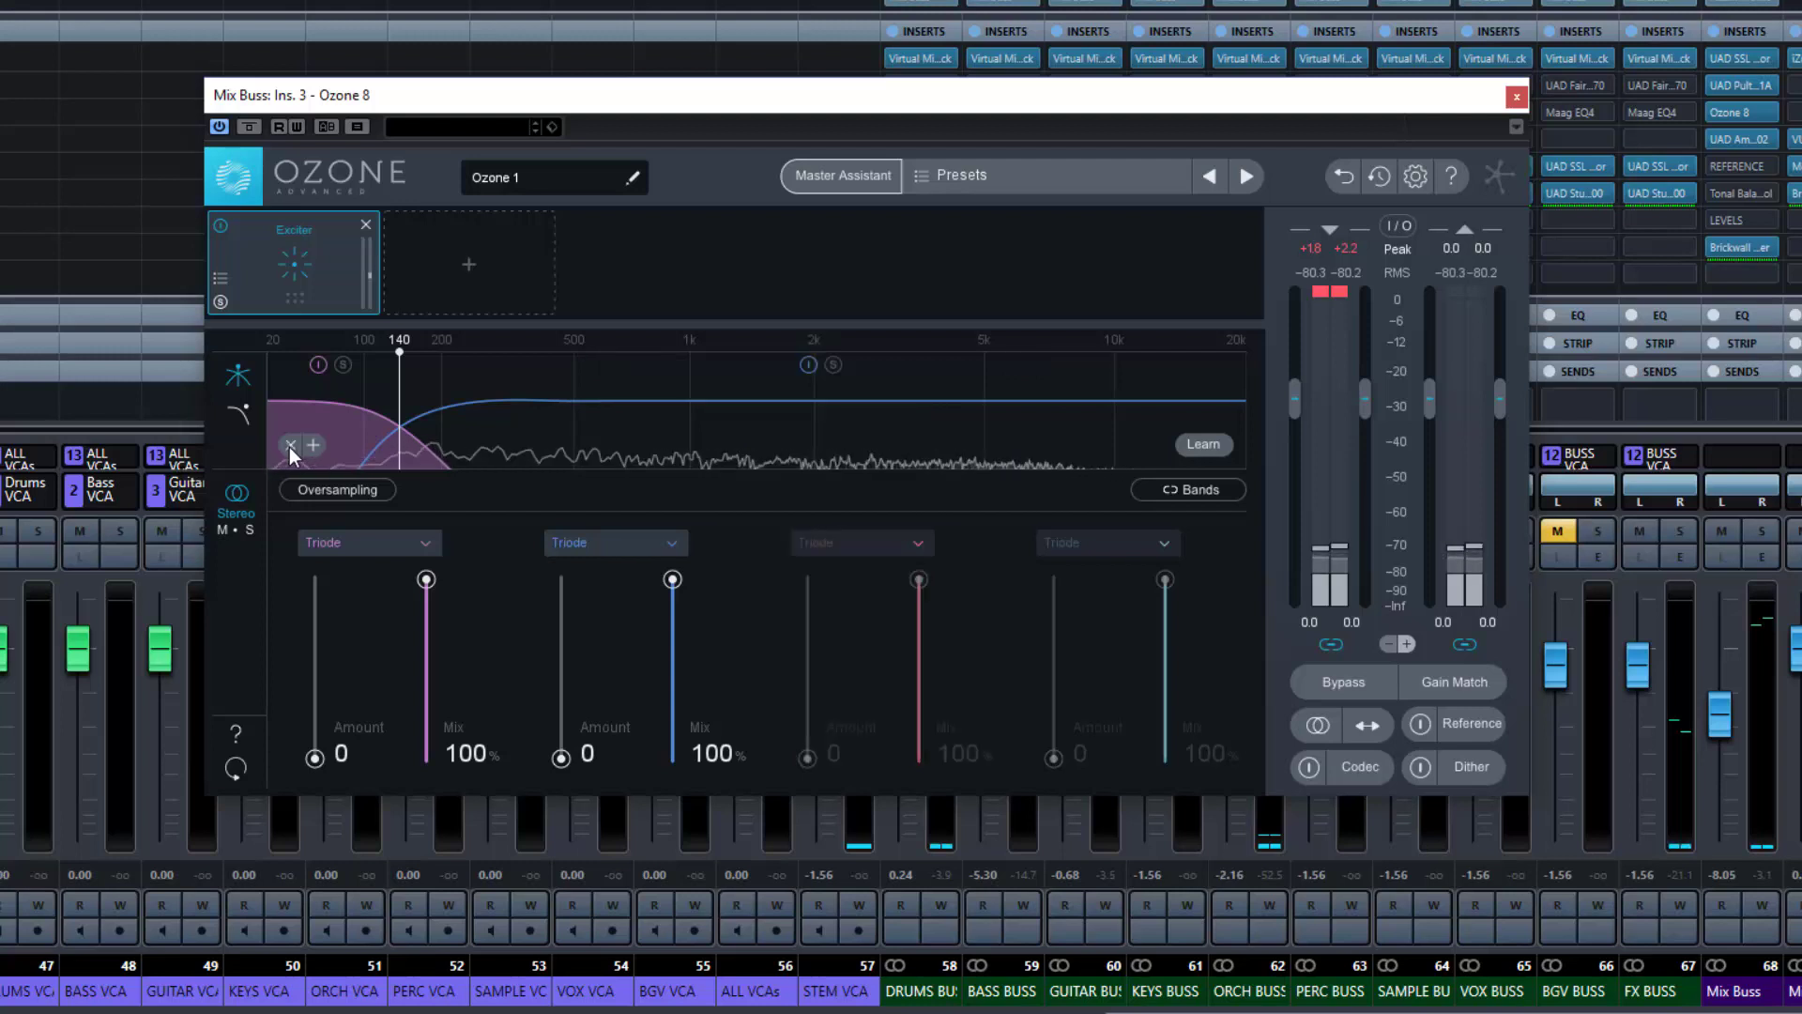
click(313, 443)
click(314, 443)
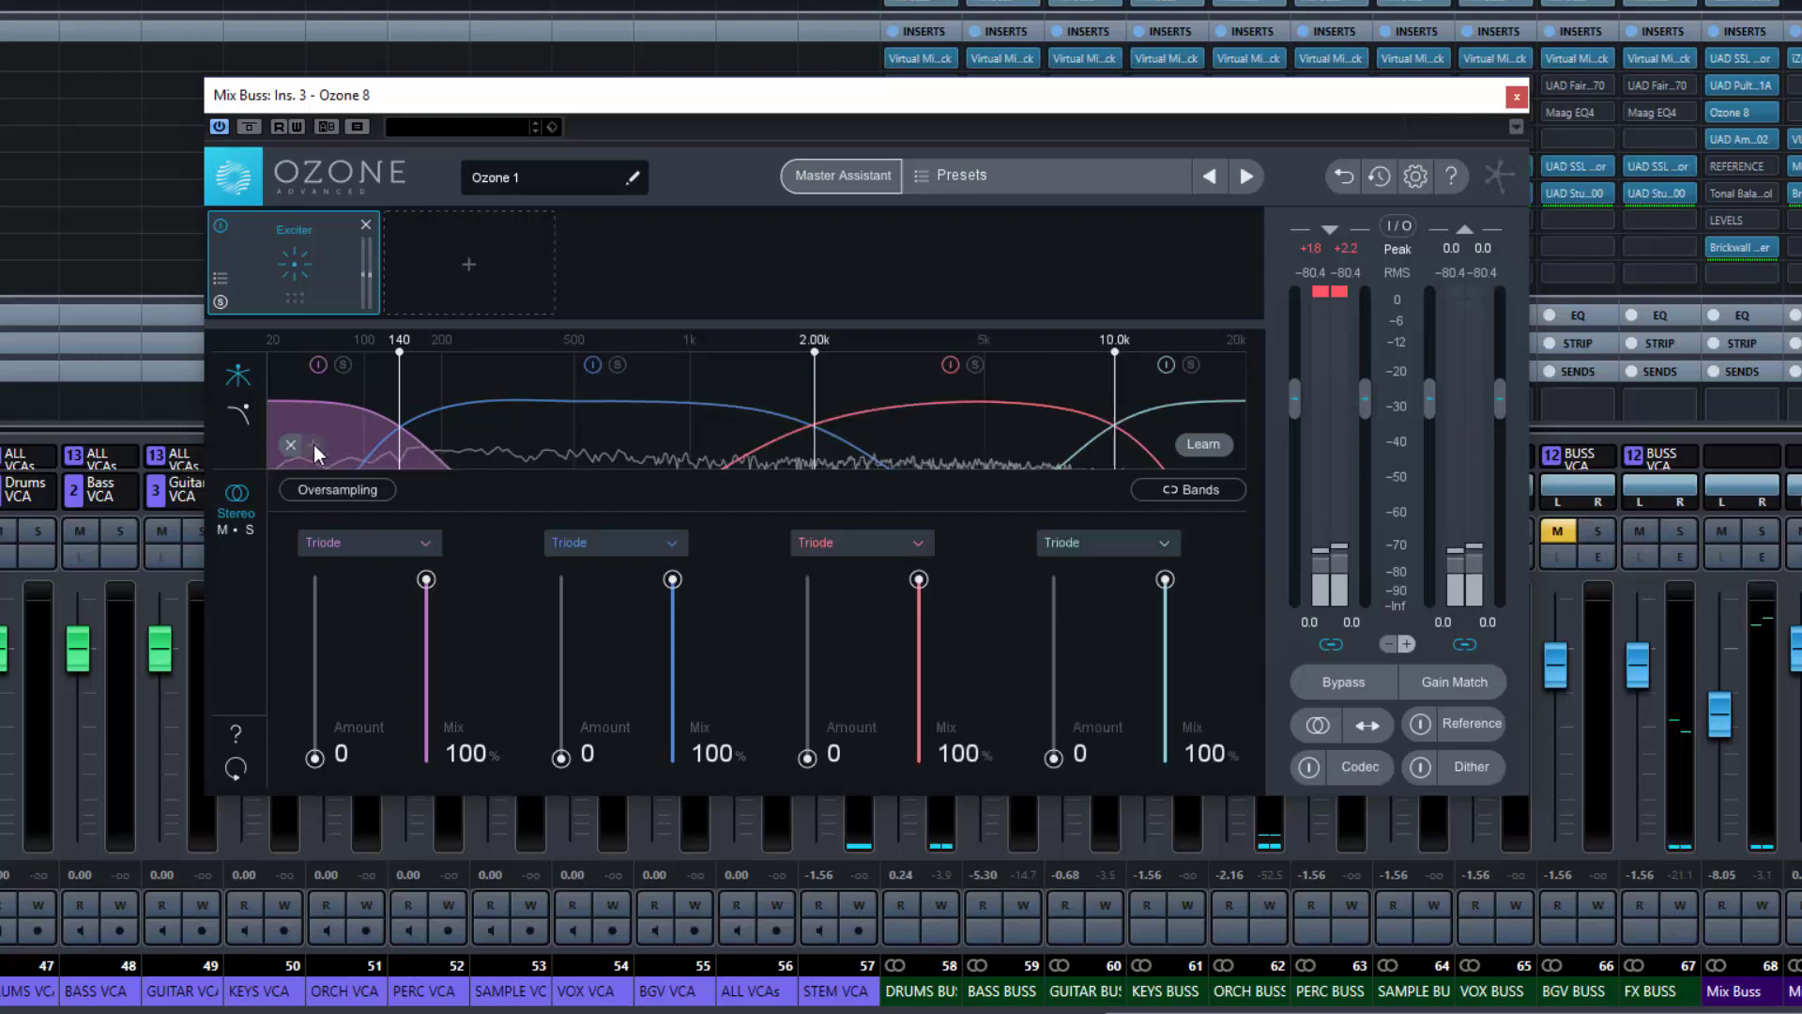
right_click(582, 405)
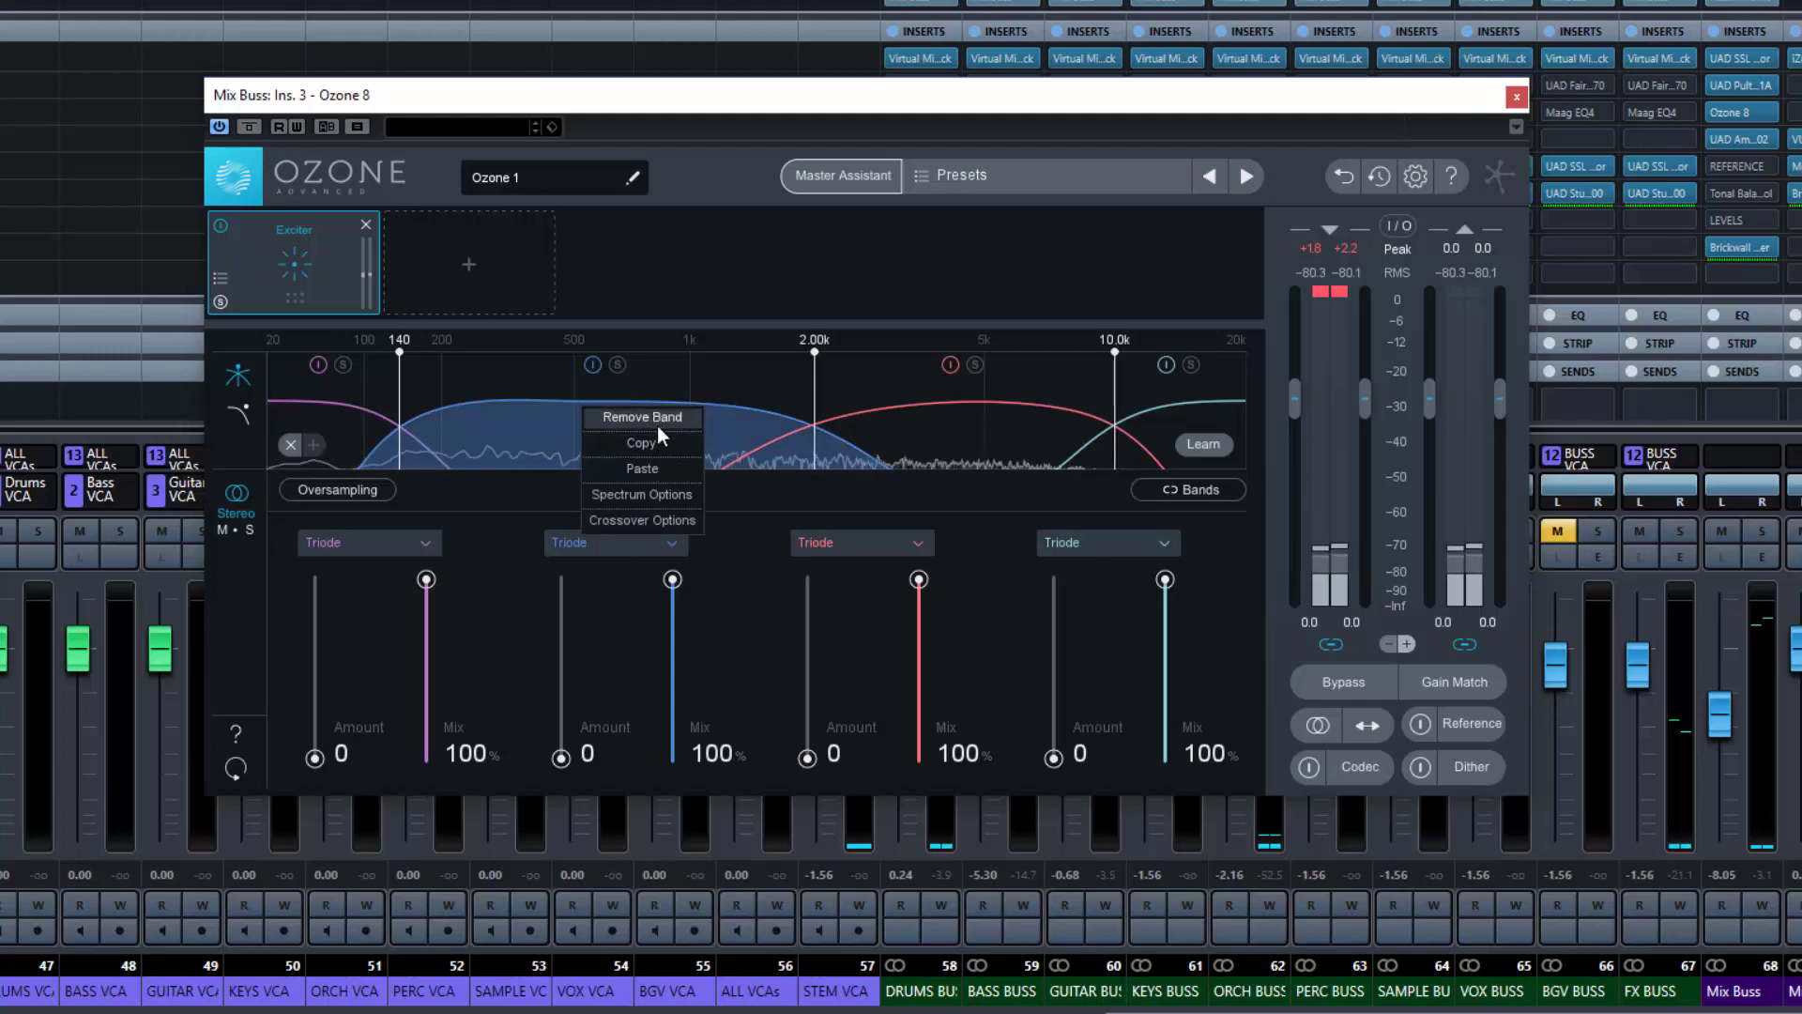
click(575, 434)
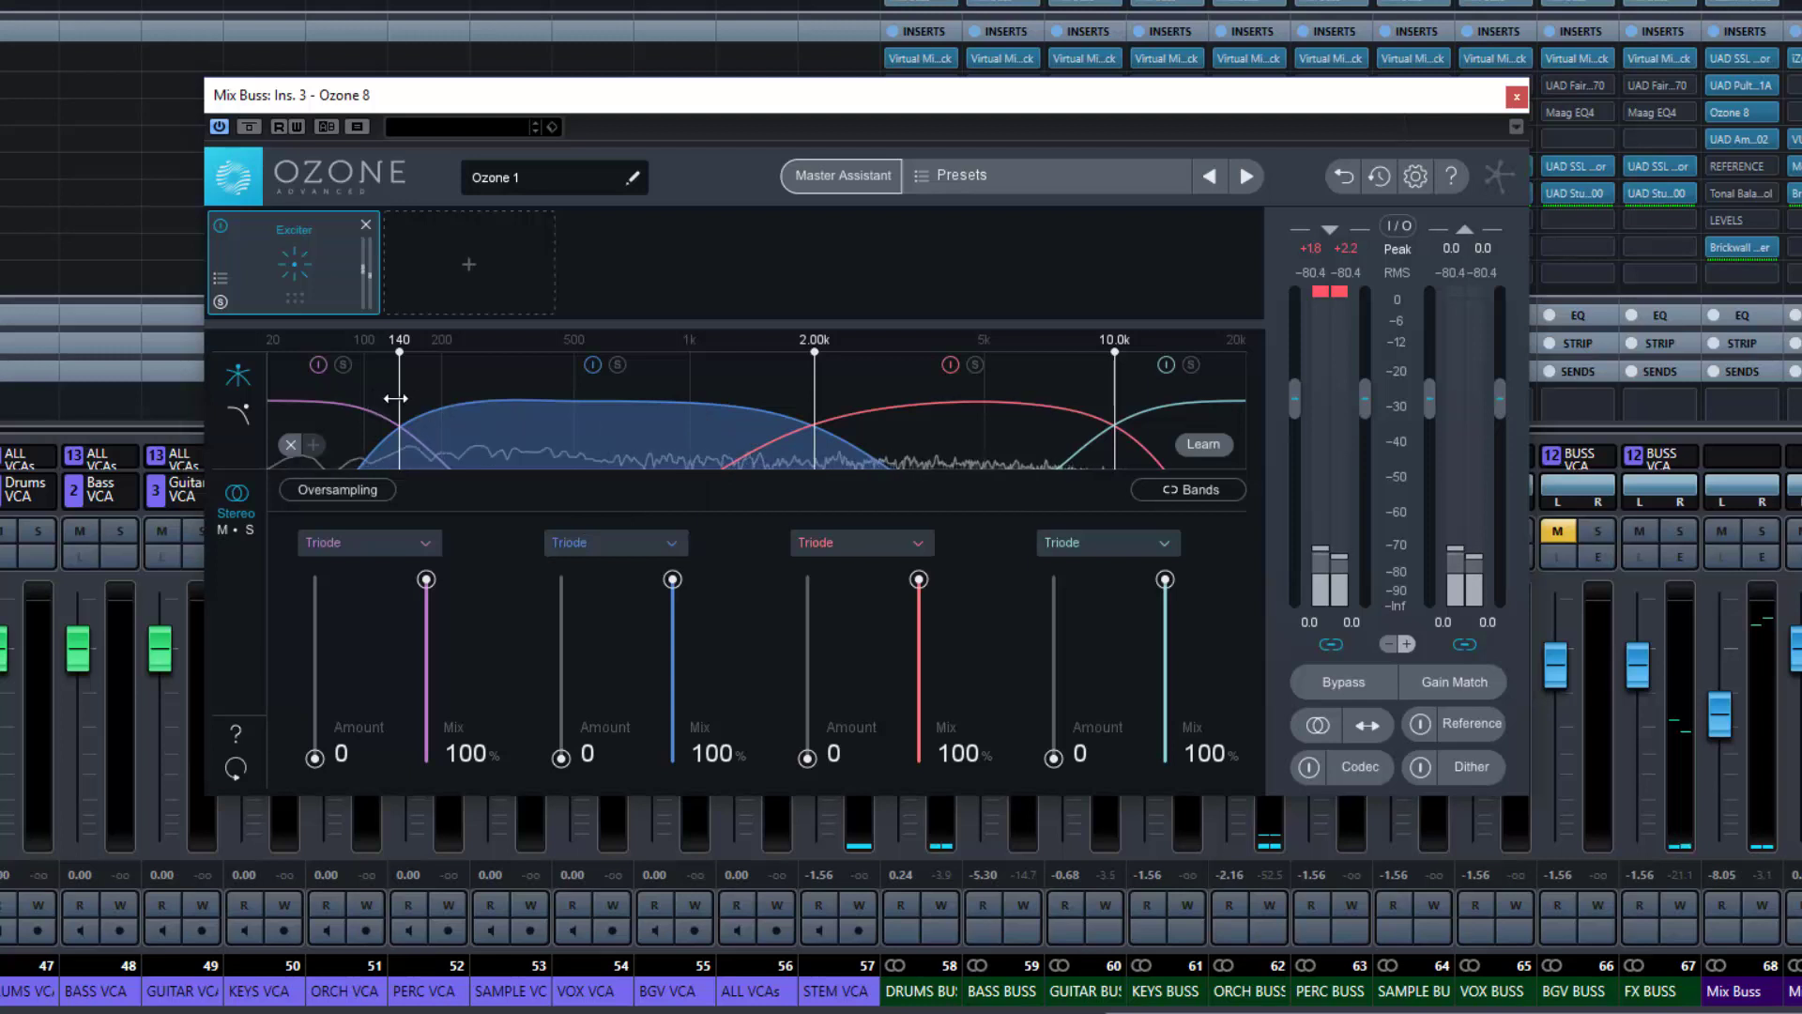
Set the Exciter's three crossover points to 160 Hz, 3.61 kHz and 10.1 kHz
mouse_move(396, 398)
mouse_down()
mouse_move(456, 424)
mouse_move(528, 420)
mouse_move(403, 410)
mouse_up()
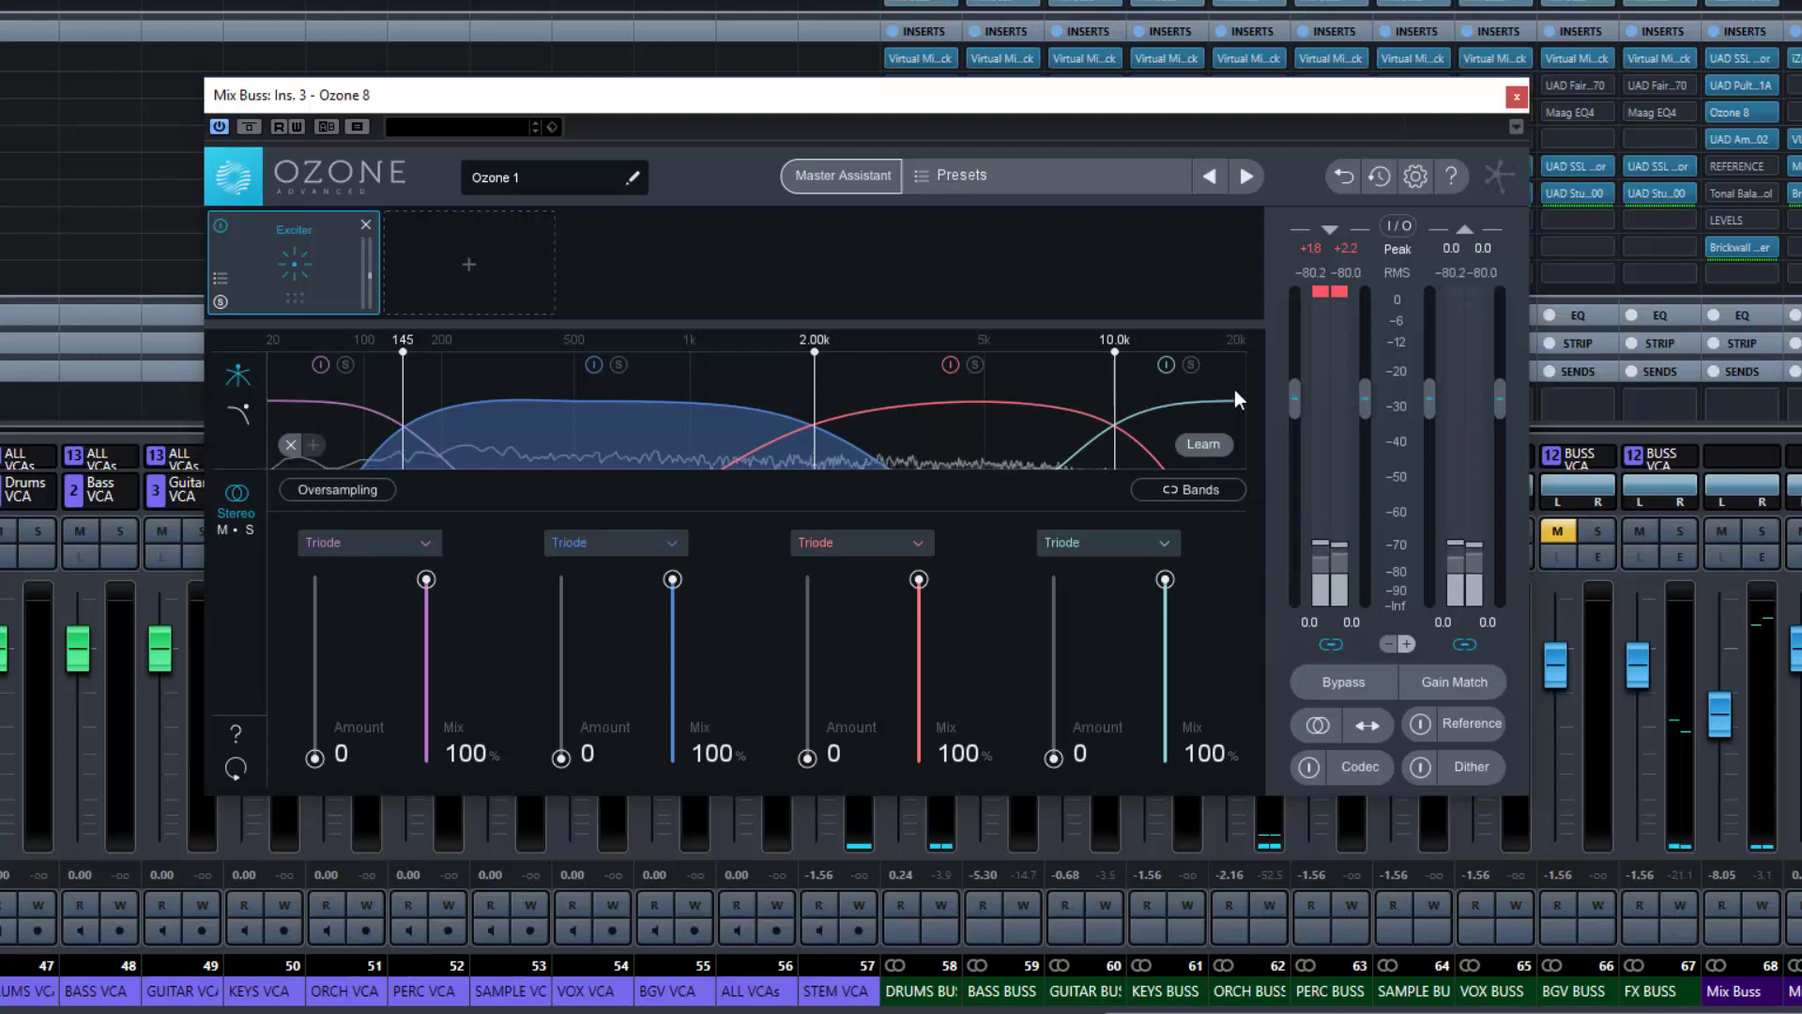
mouse_move(1115, 392)
mouse_down()
mouse_move(1049, 392)
mouse_move(1147, 392)
mouse_move(1098, 392)
mouse_move(1116, 394)
mouse_up()
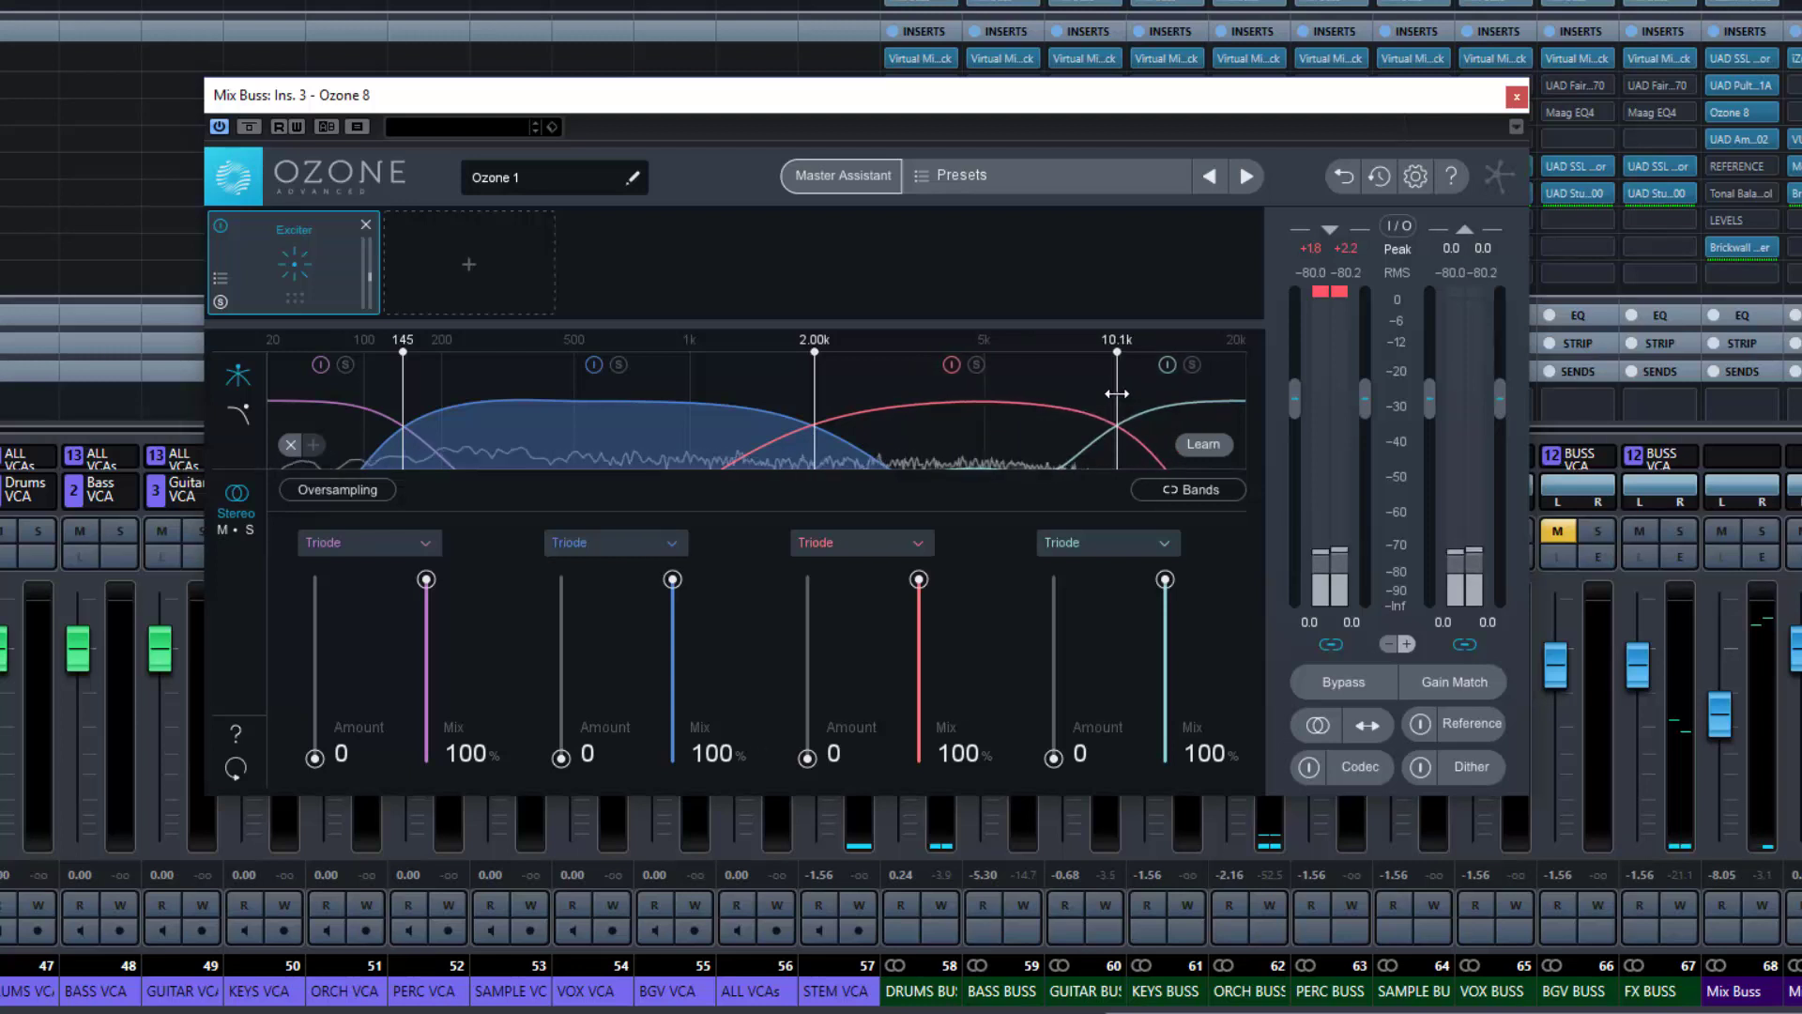
drag(815, 405, 927, 385)
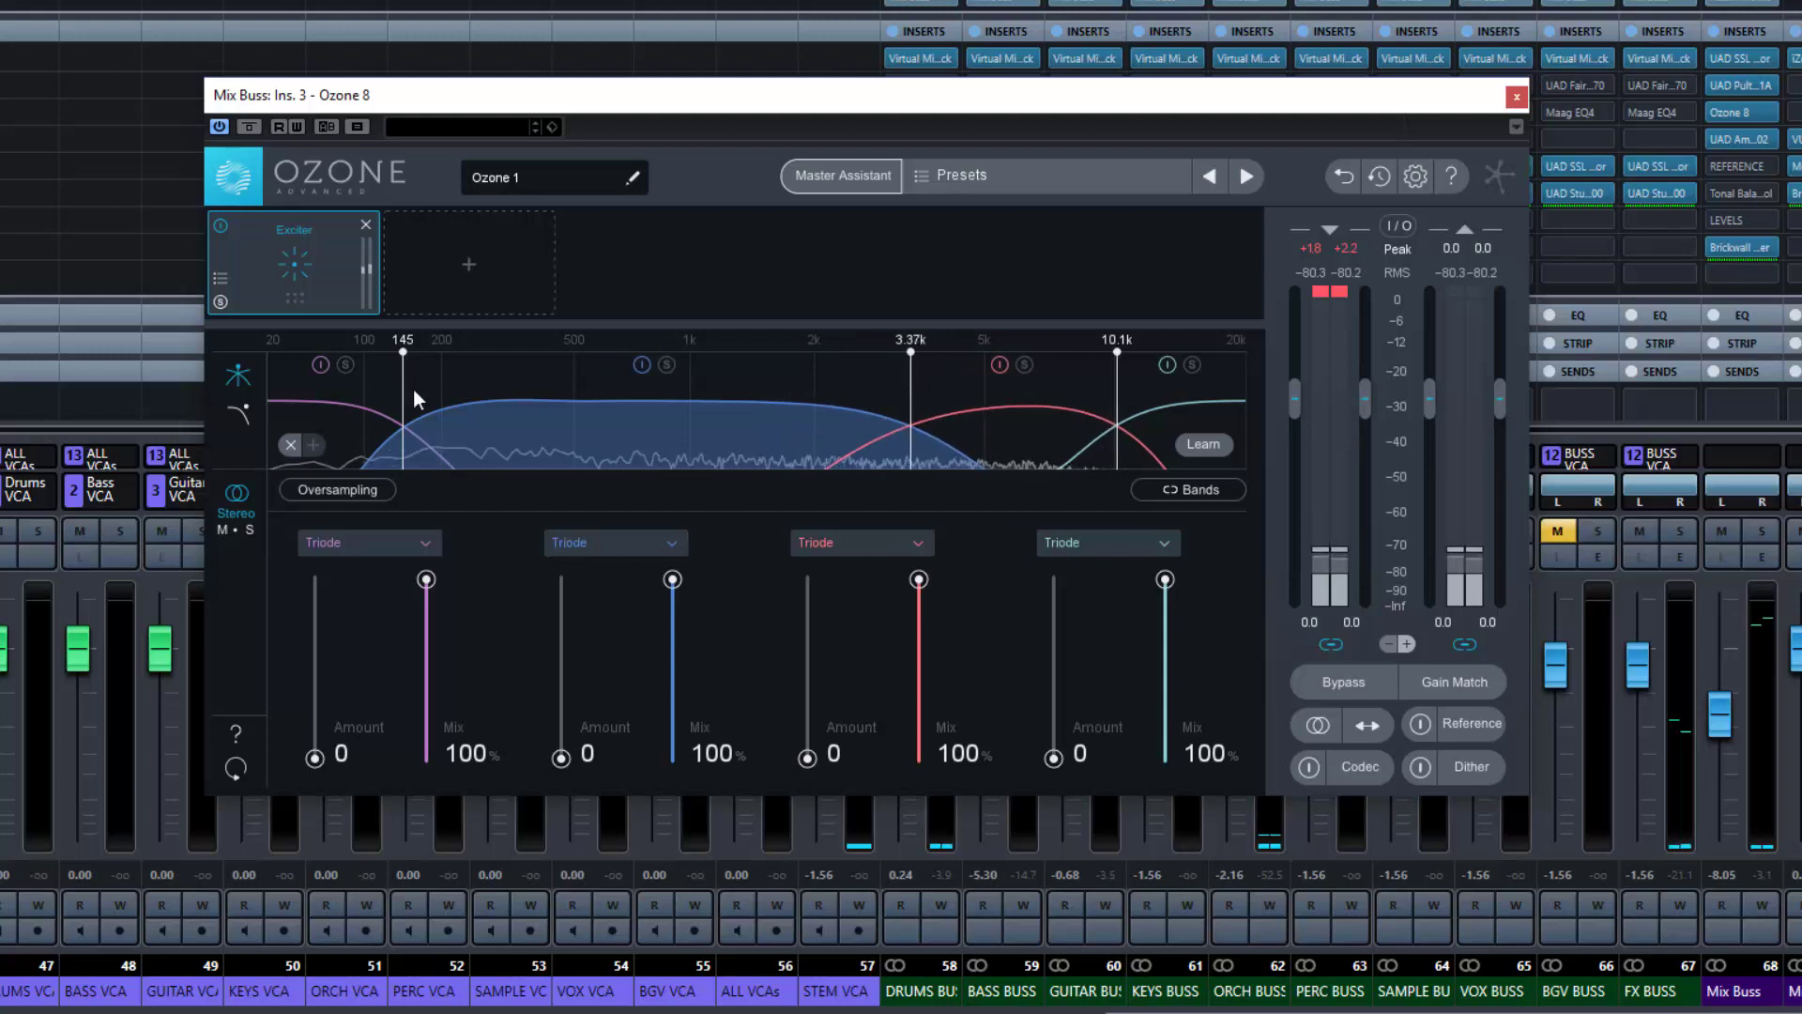
drag(404, 389, 415, 389)
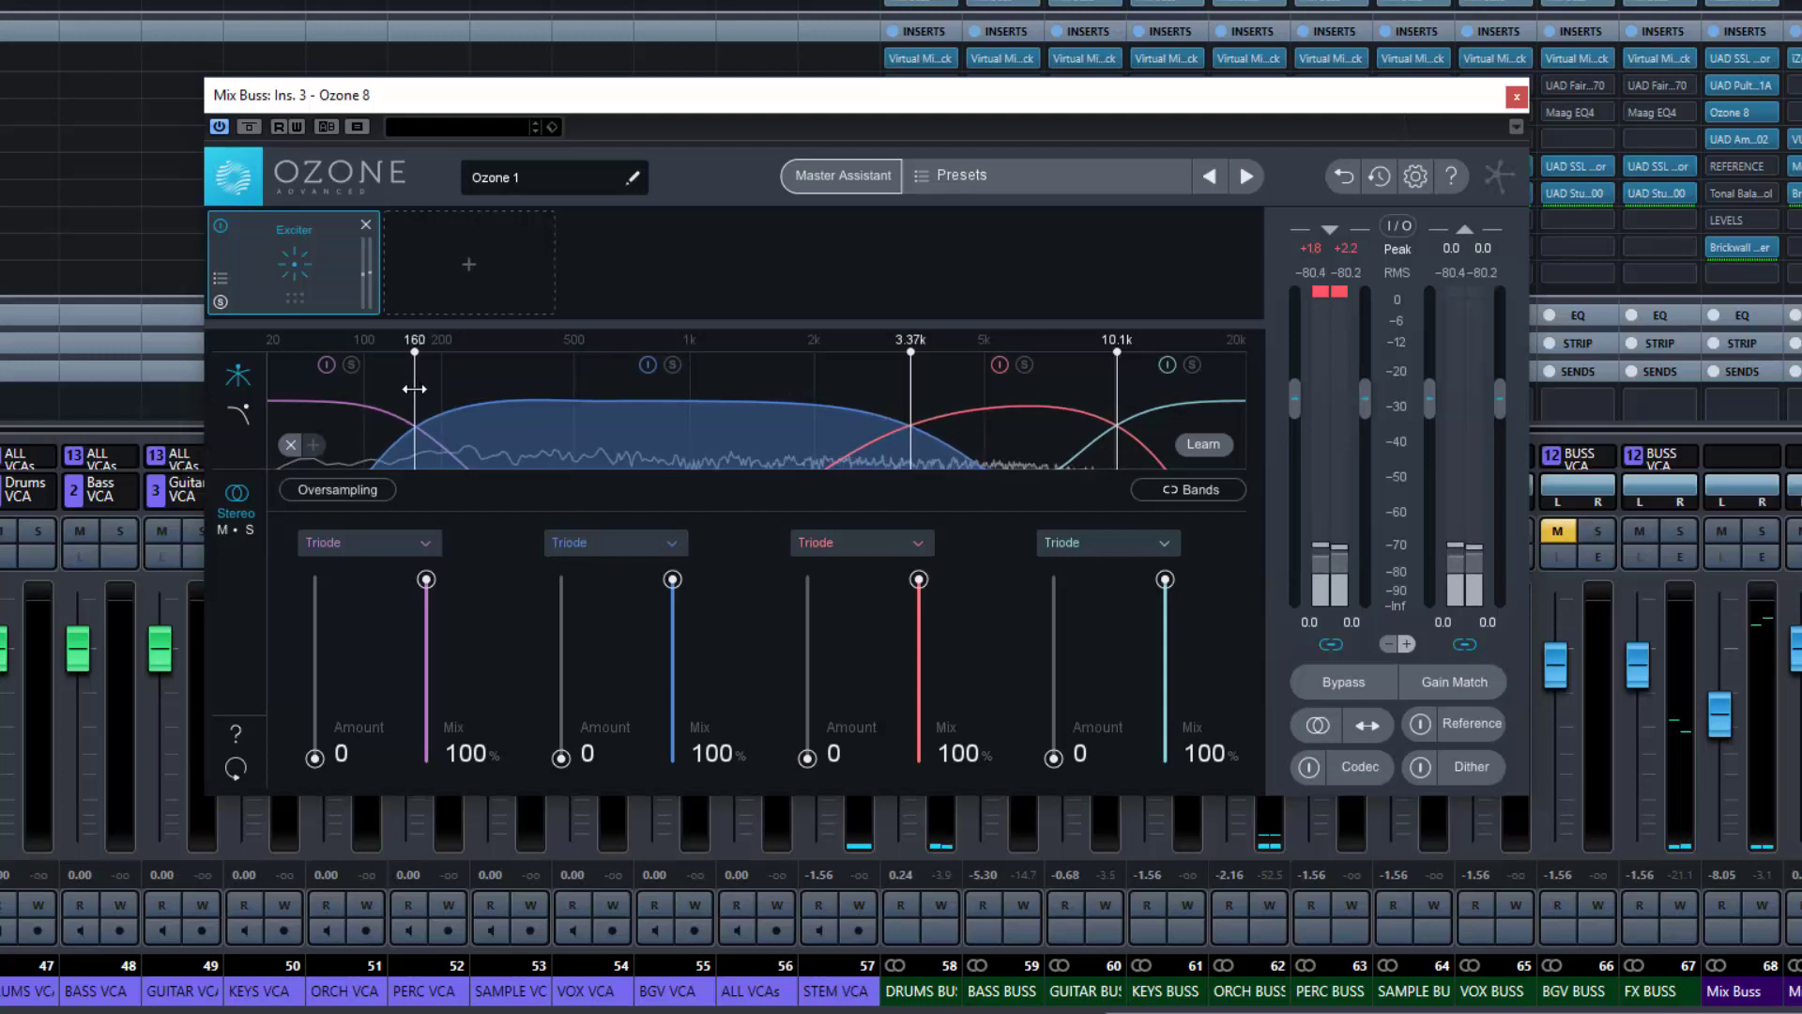
drag(910, 384, 924, 384)
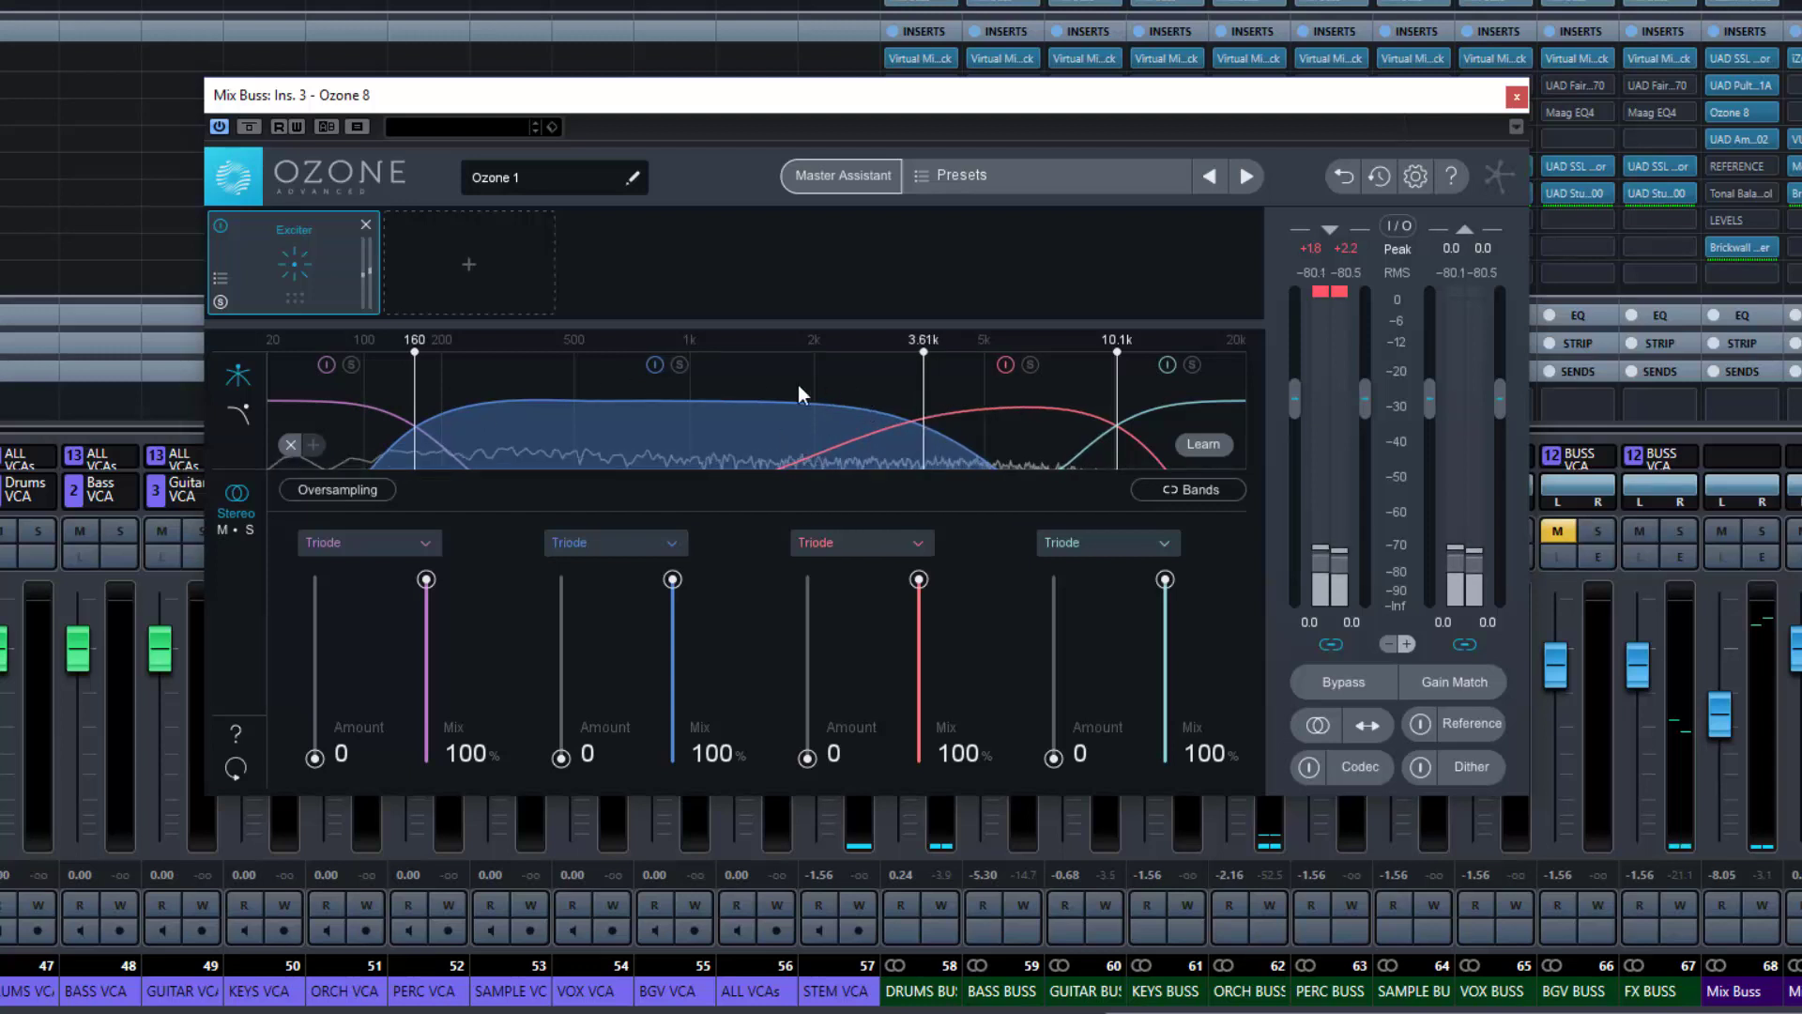
Remove the highest frequency band from the Exciter, leaving the third band in place
right_click(1165, 408)
click(1196, 423)
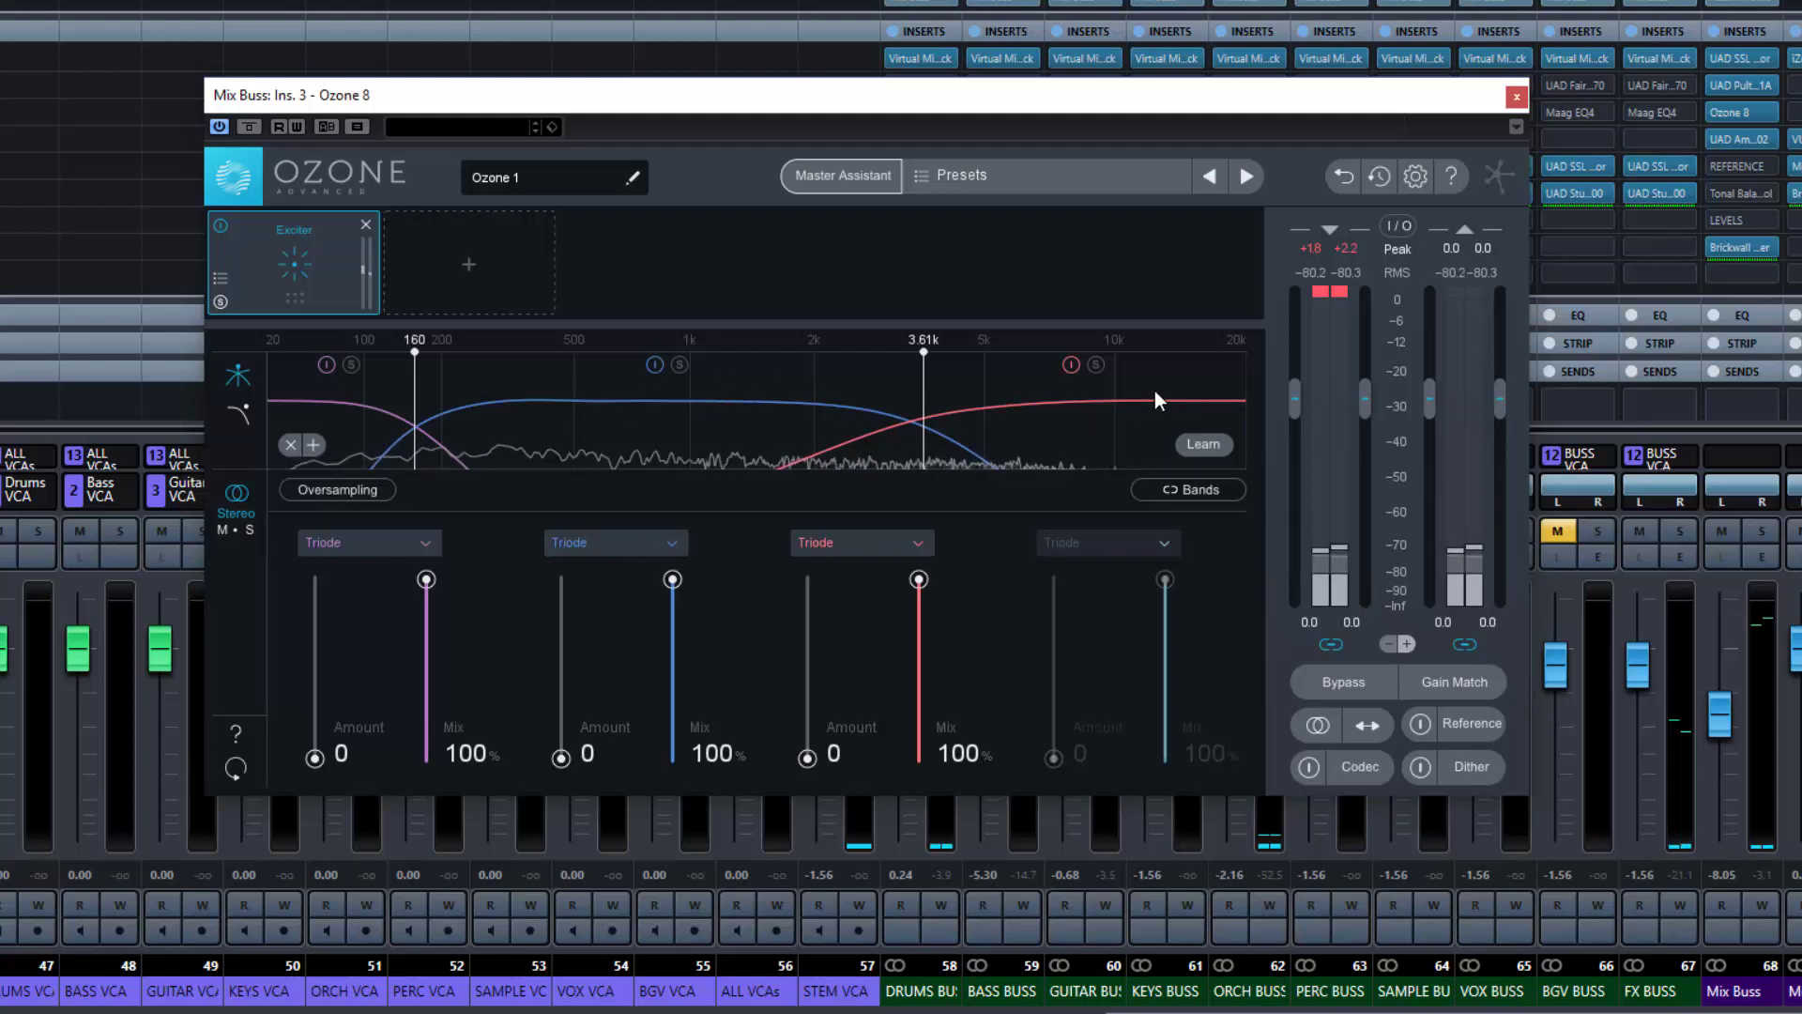
right_click(1113, 394)
click(878, 378)
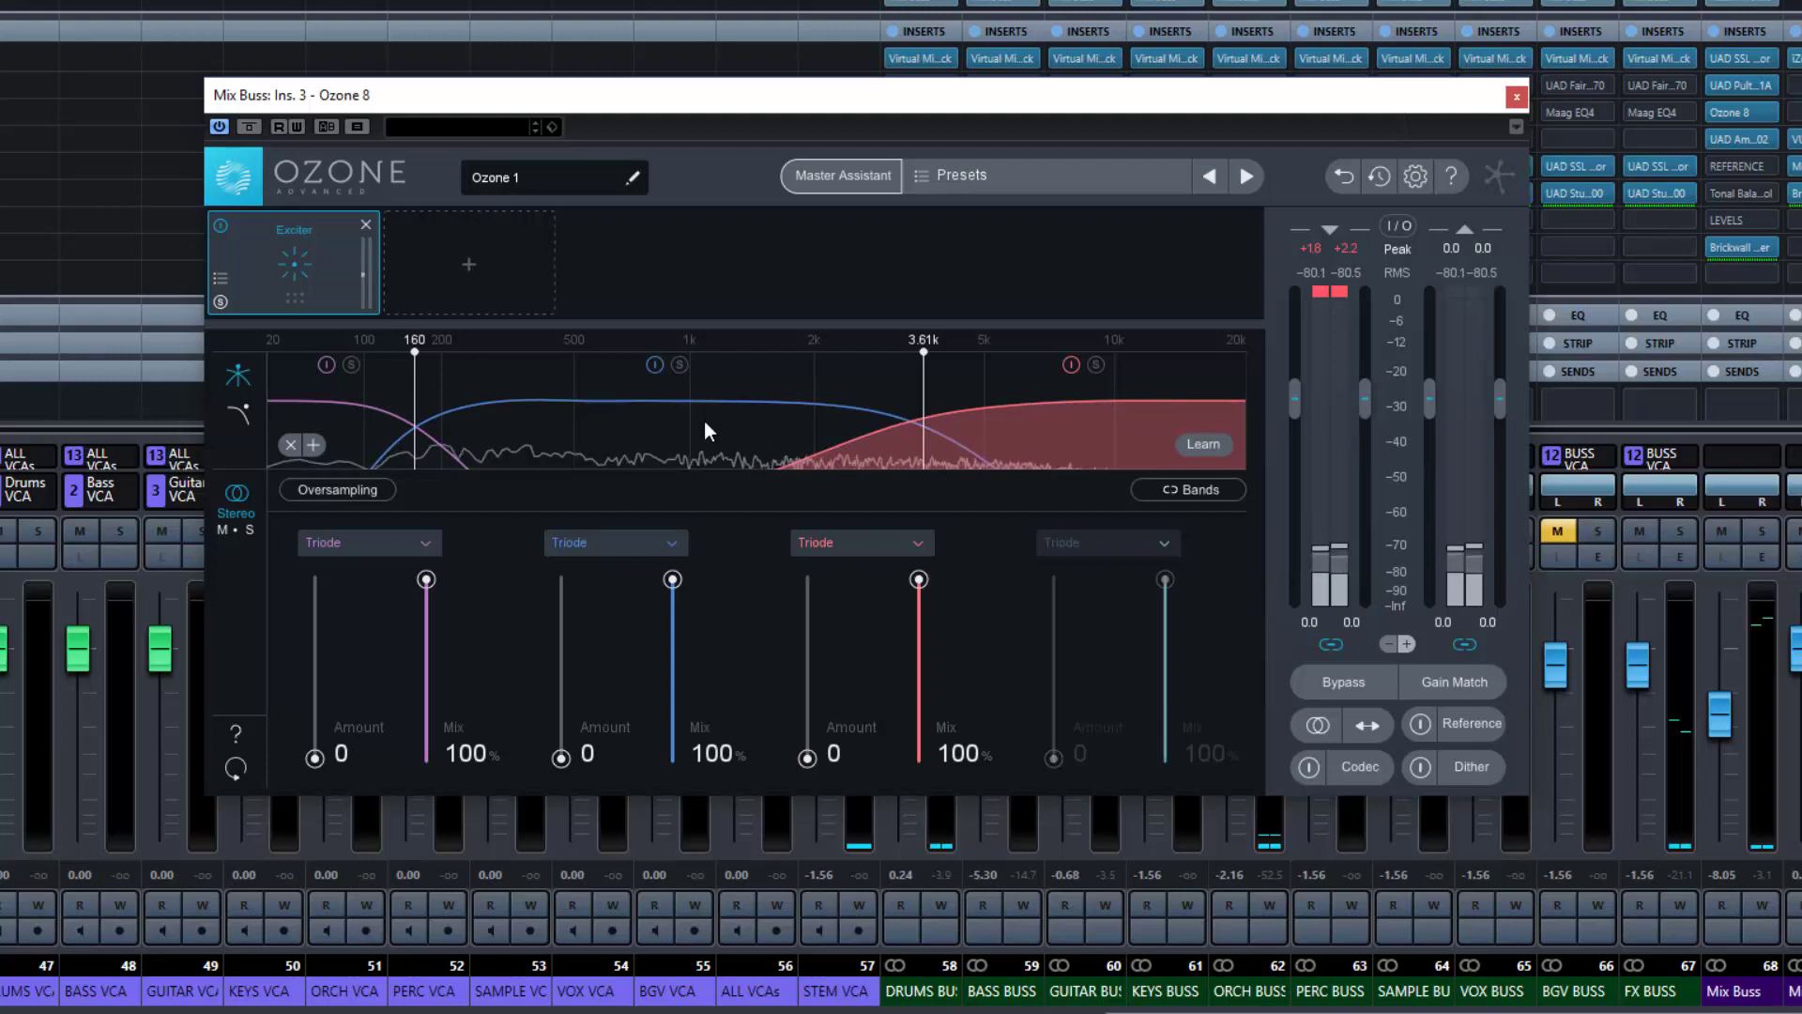
Move the Exciter's filter node to about 10562 Hz while keeping its gain at 0.0 dB
click(246, 413)
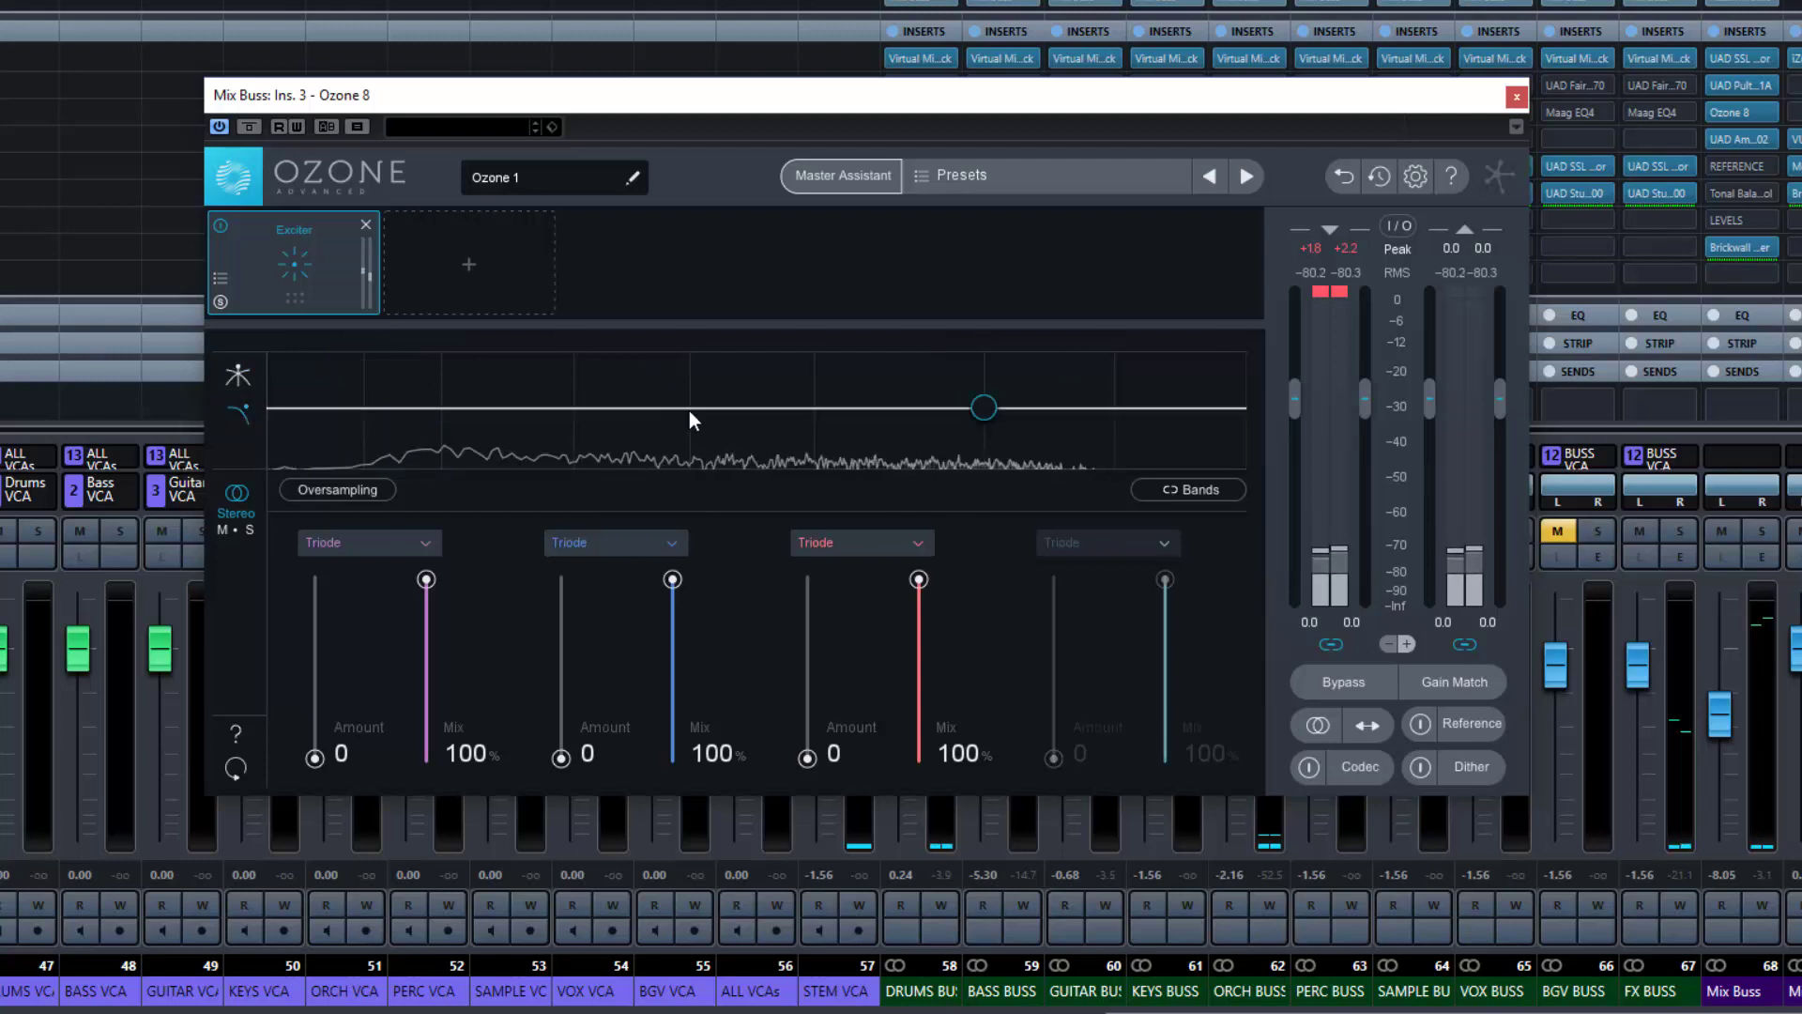
click(983, 409)
drag(982, 407, 981, 408)
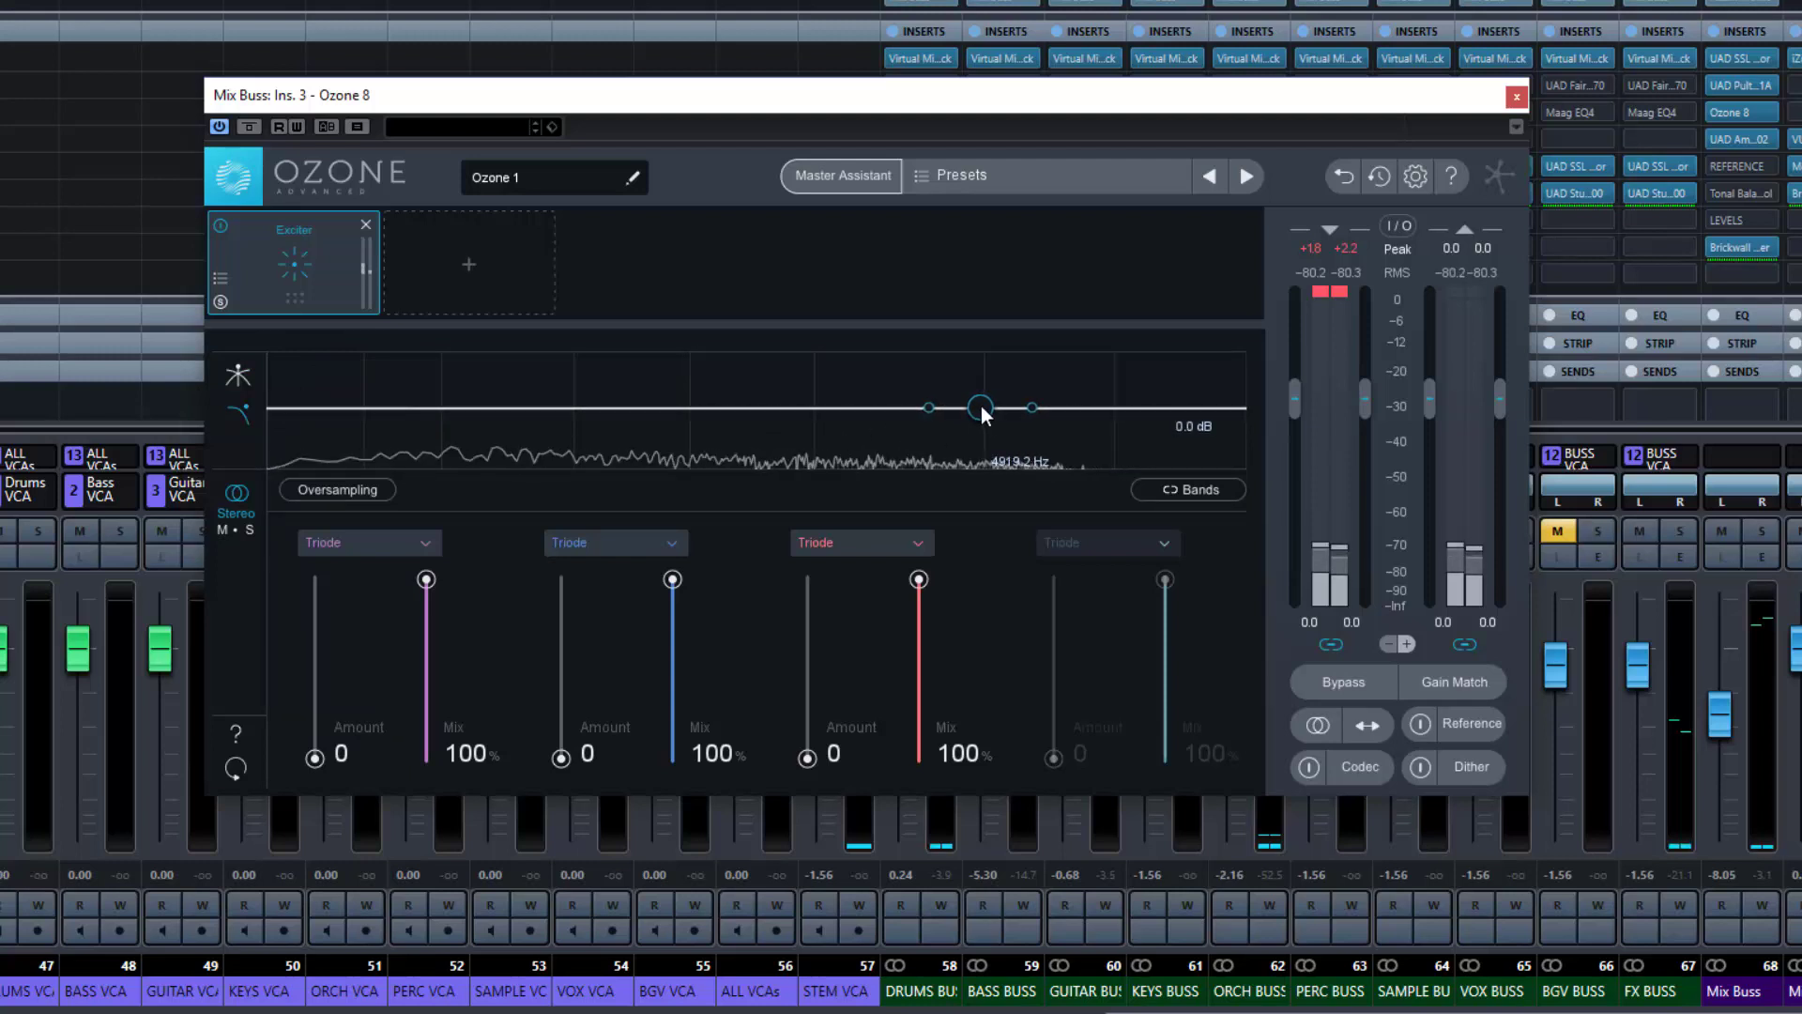
click(239, 376)
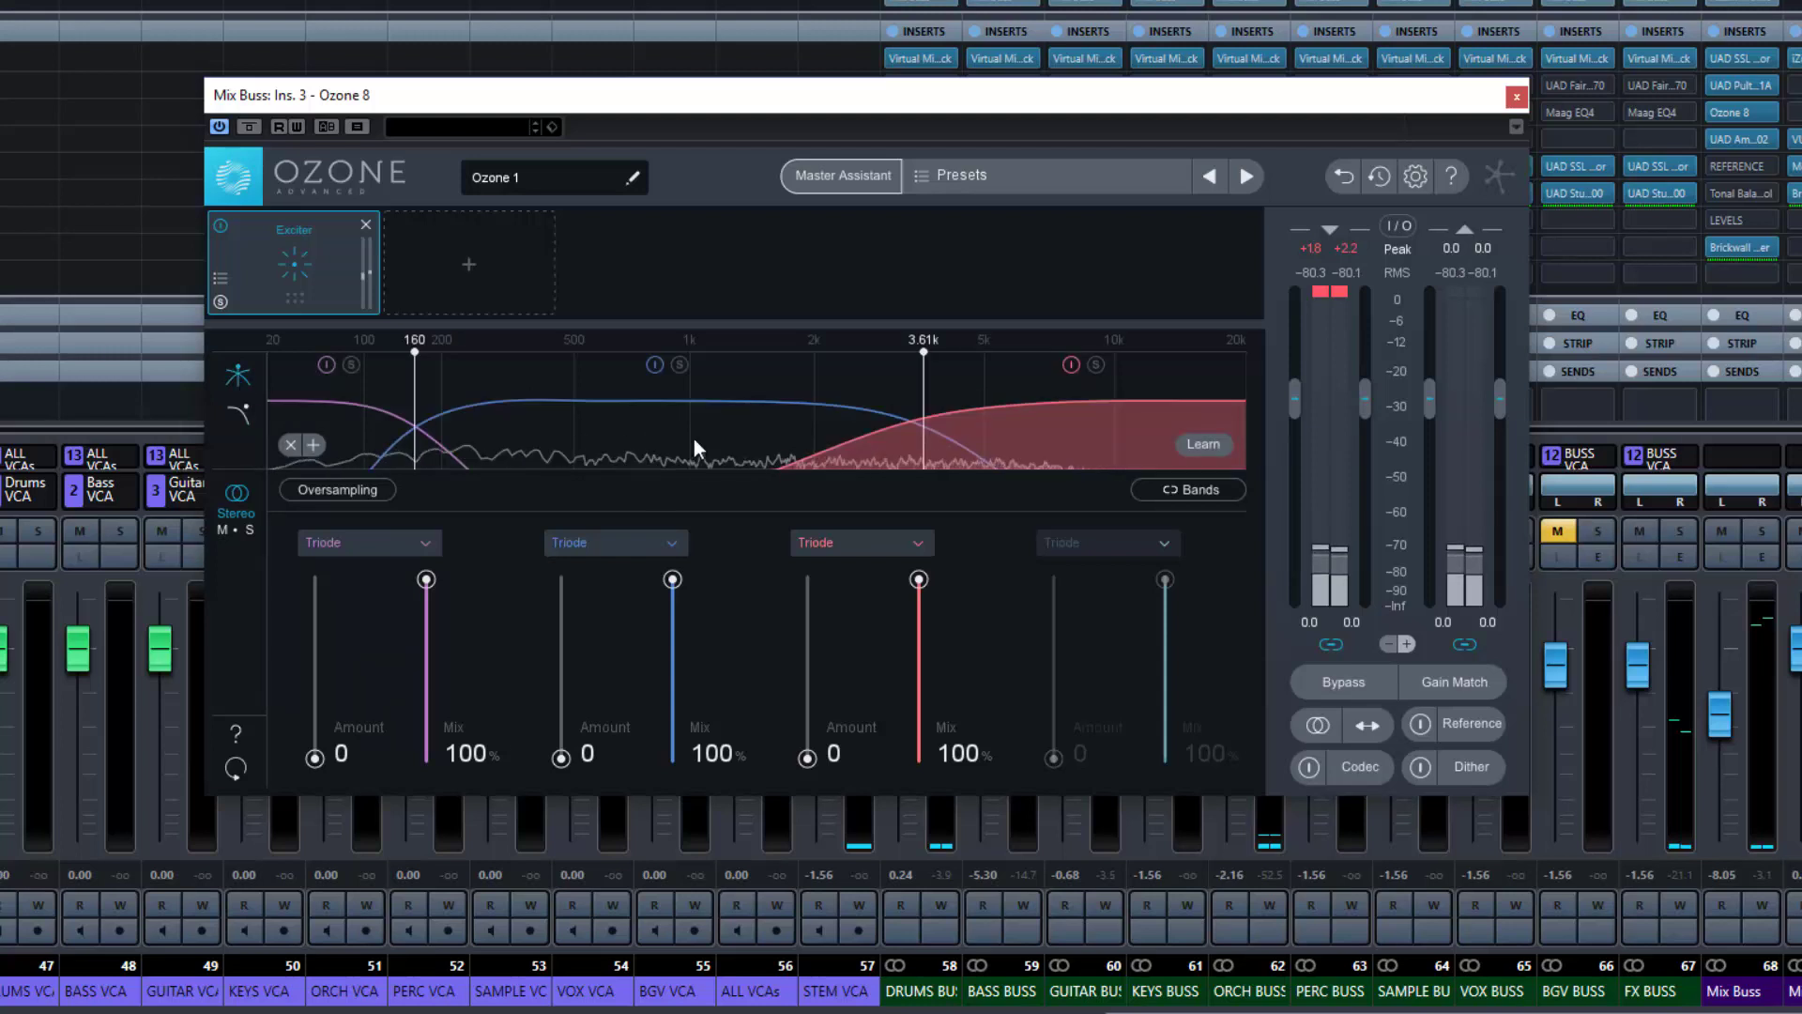
click(242, 411)
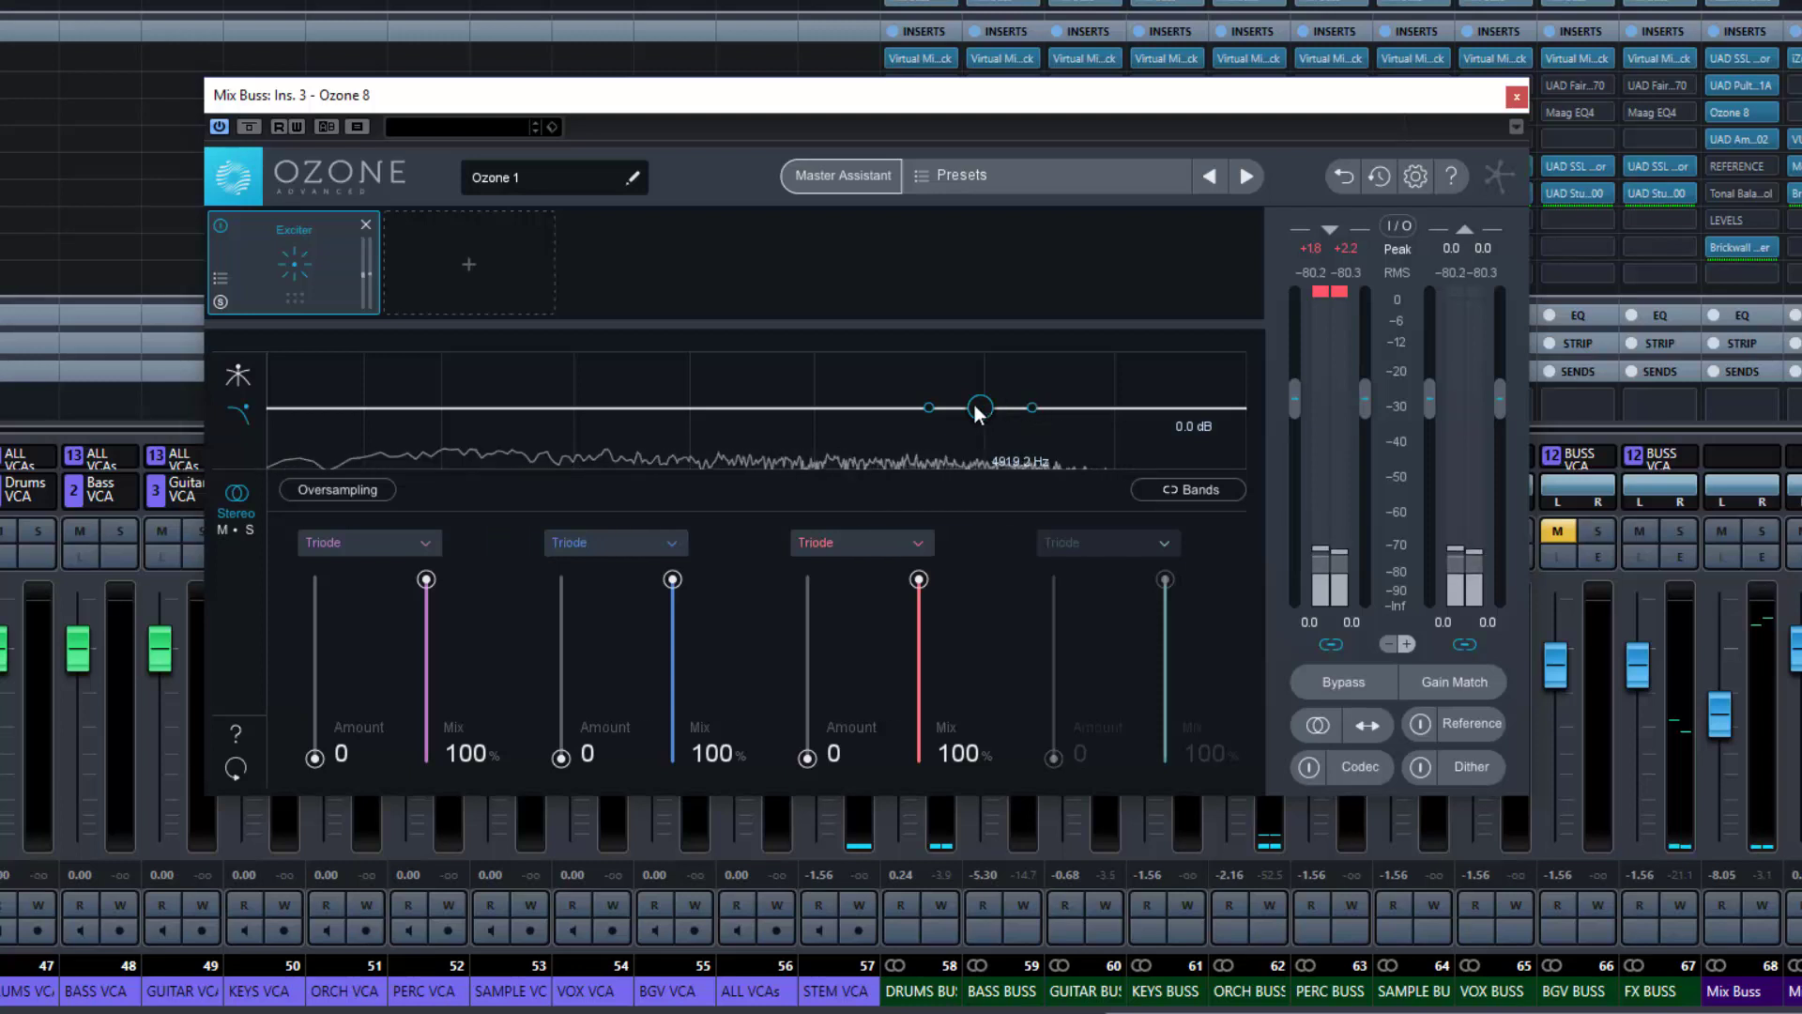
drag(976, 413, 1130, 404)
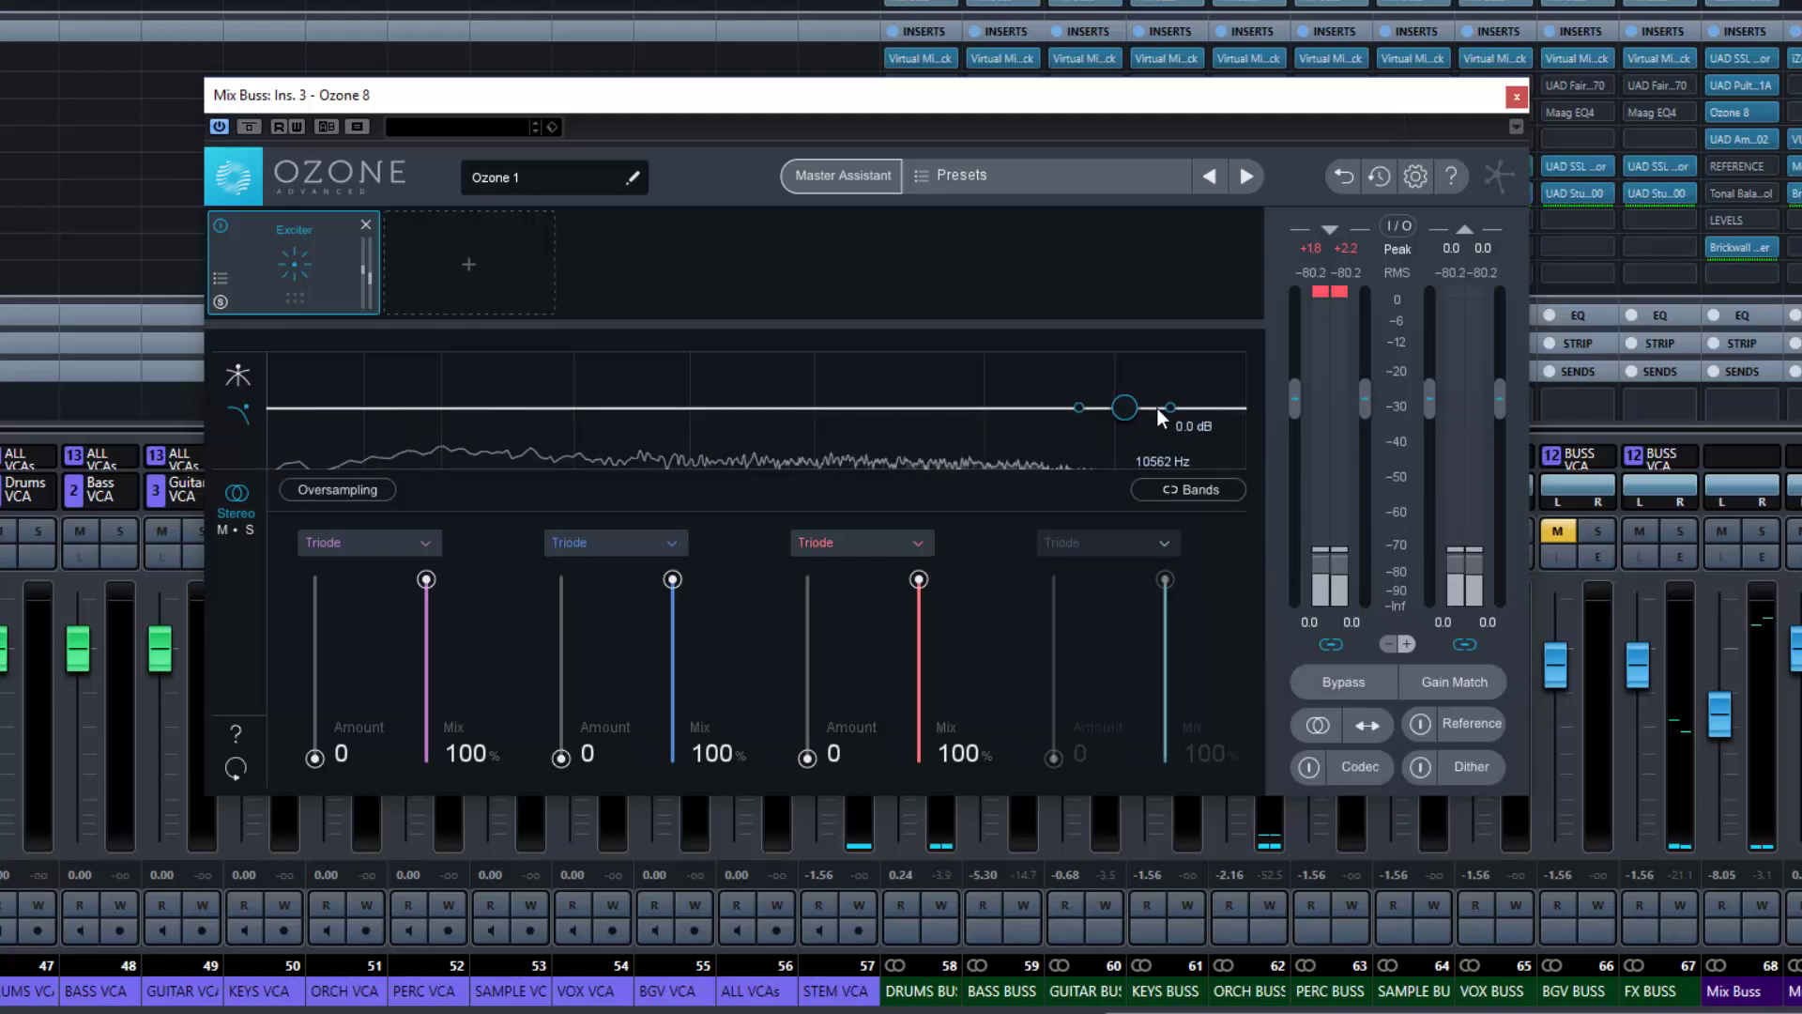
Switch Oversampling and band linking on and back off, and try the second and third bands' Mix sliders
click(318, 487)
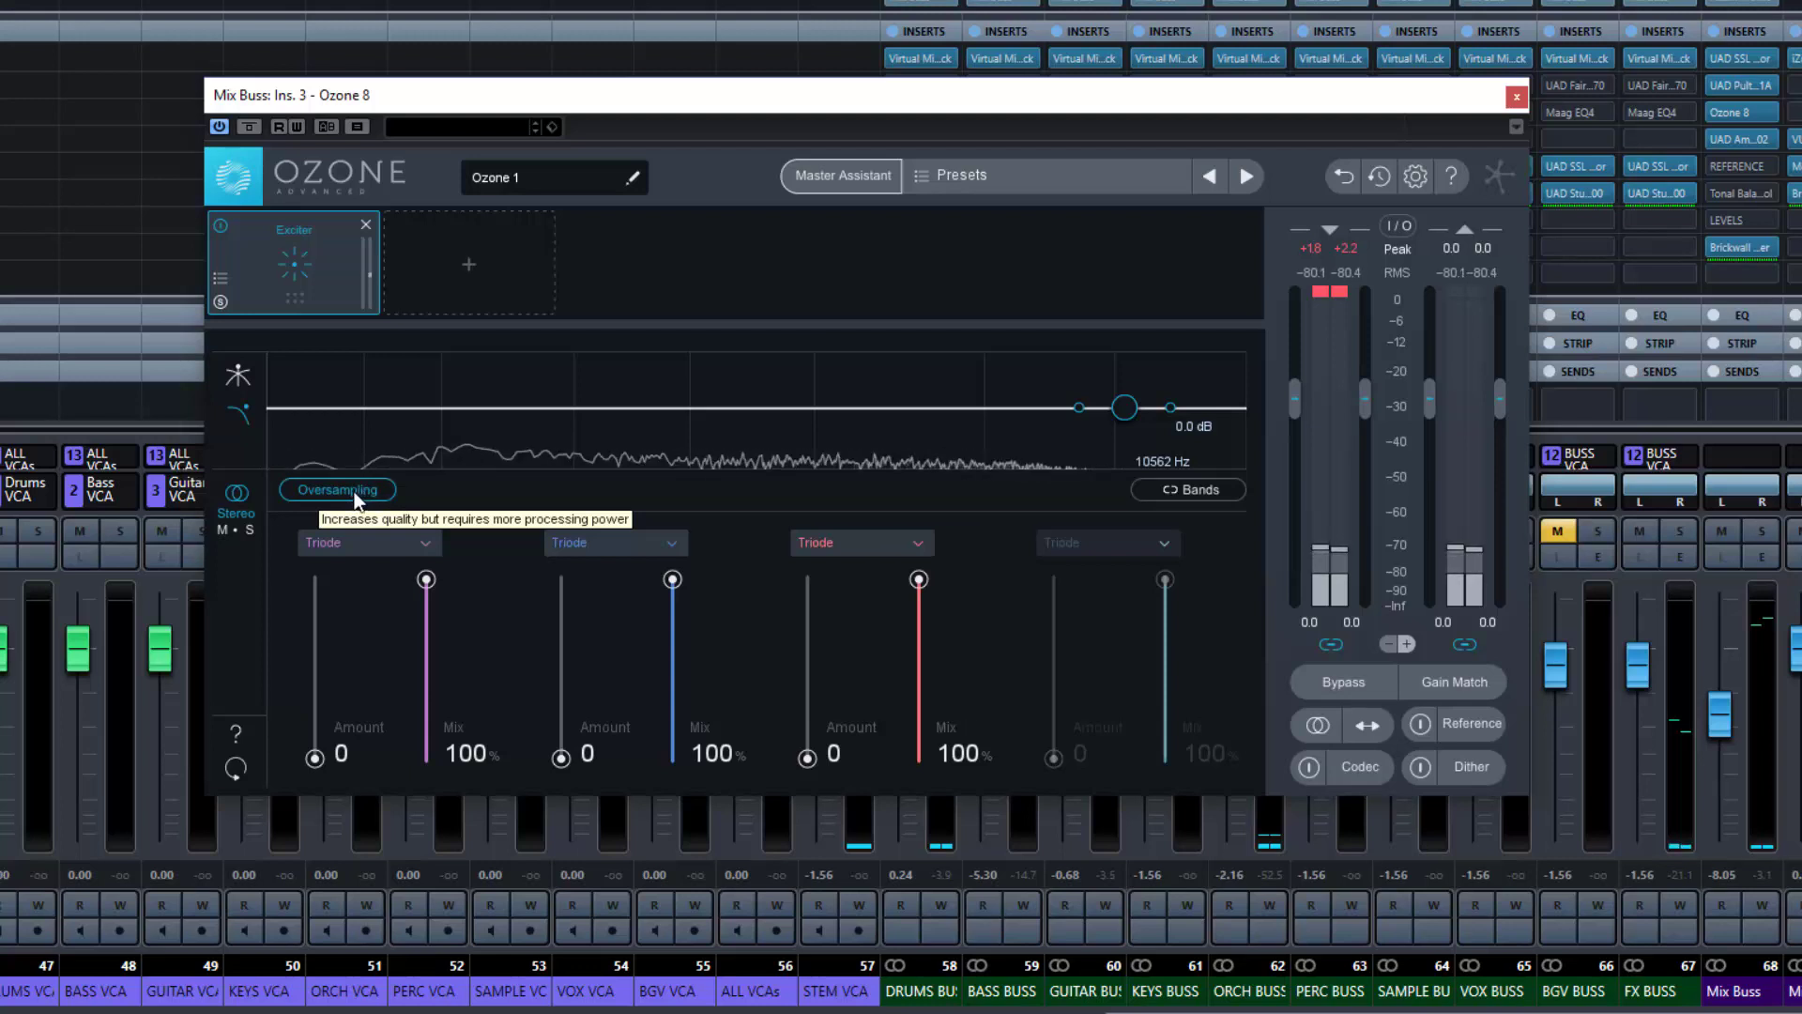
click(353, 489)
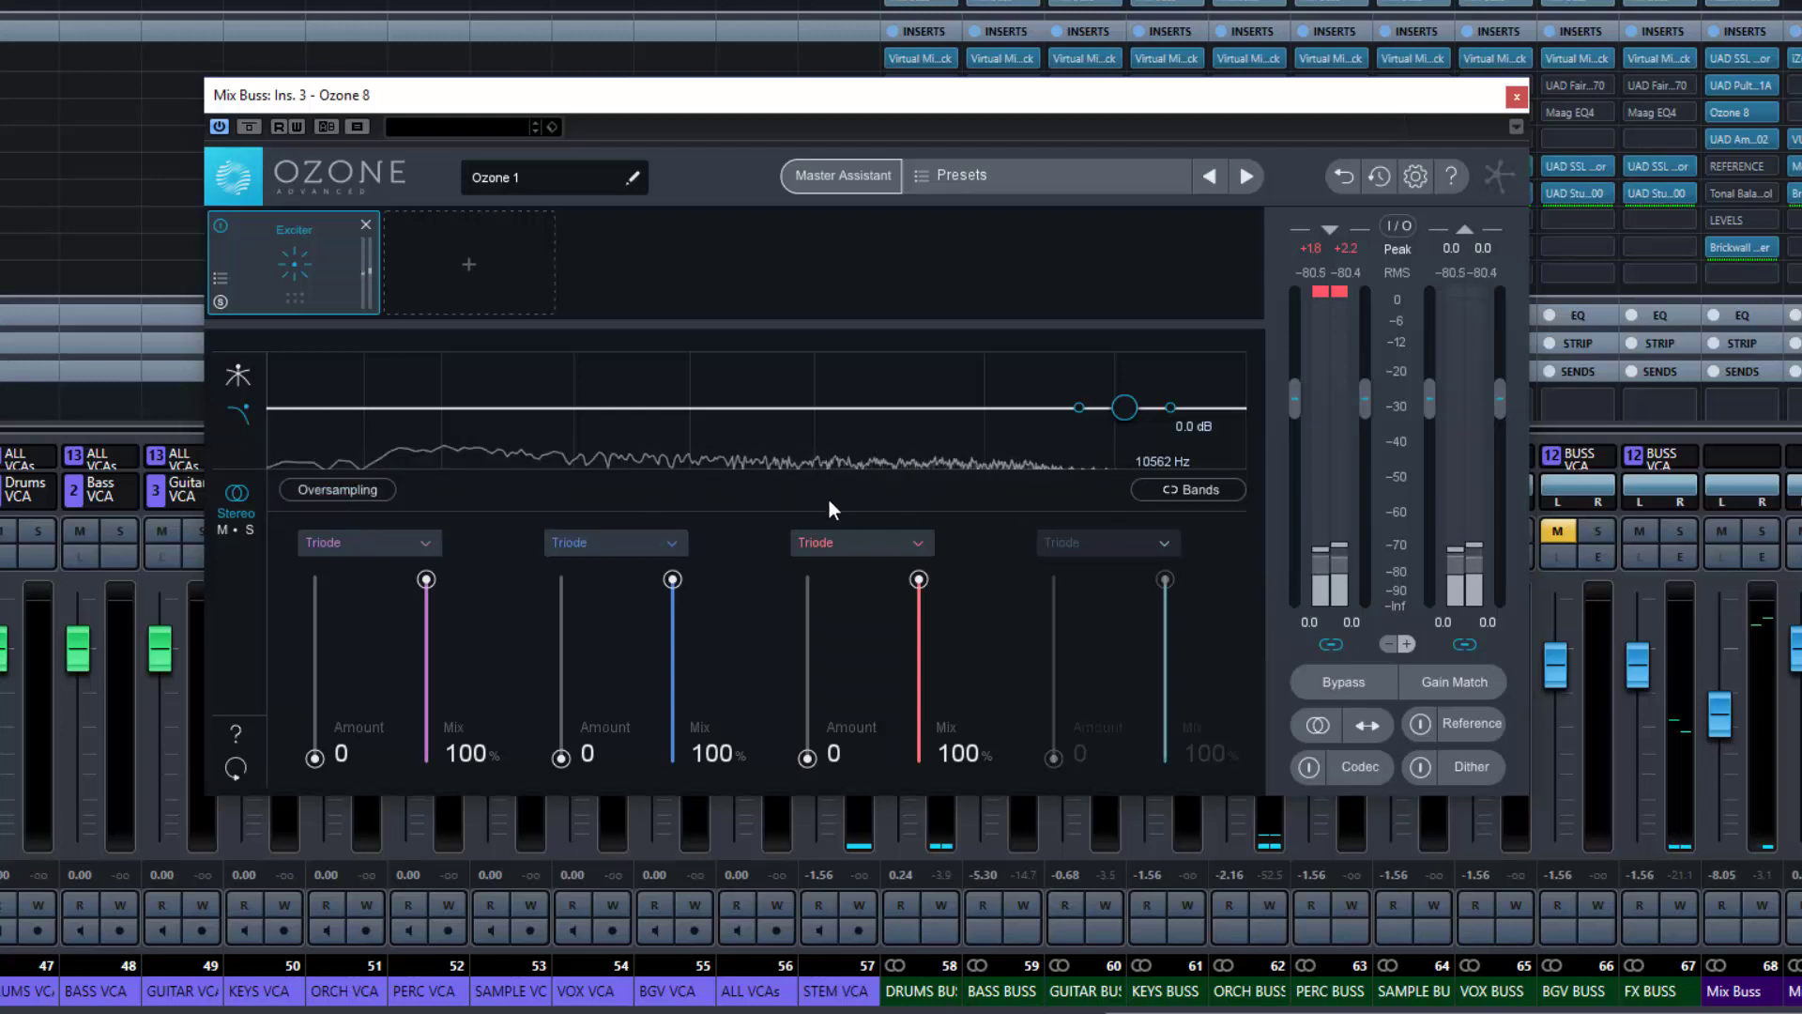
click(1177, 489)
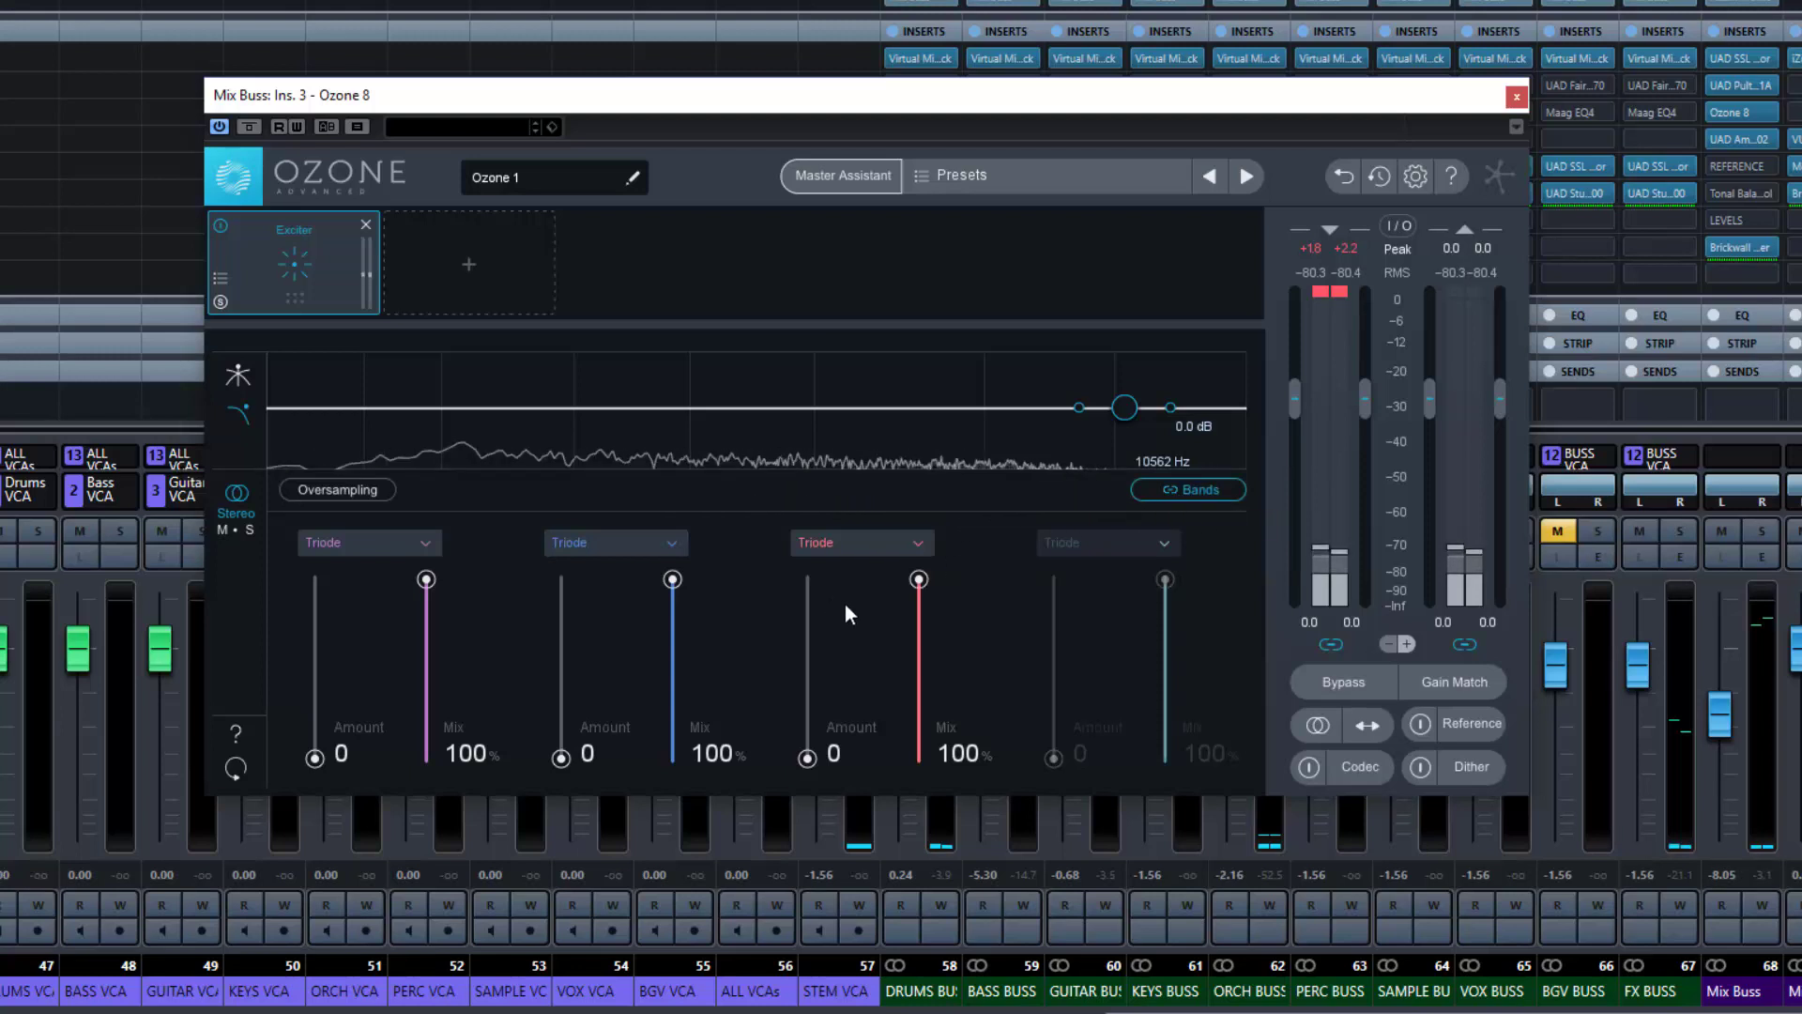
mouse_move(919, 579)
mouse_down()
mouse_move(920, 664)
mouse_move(943, 578)
mouse_move(940, 690)
mouse_move(950, 522)
mouse_move(921, 678)
mouse_move(922, 564)
mouse_up()
click(1189, 487)
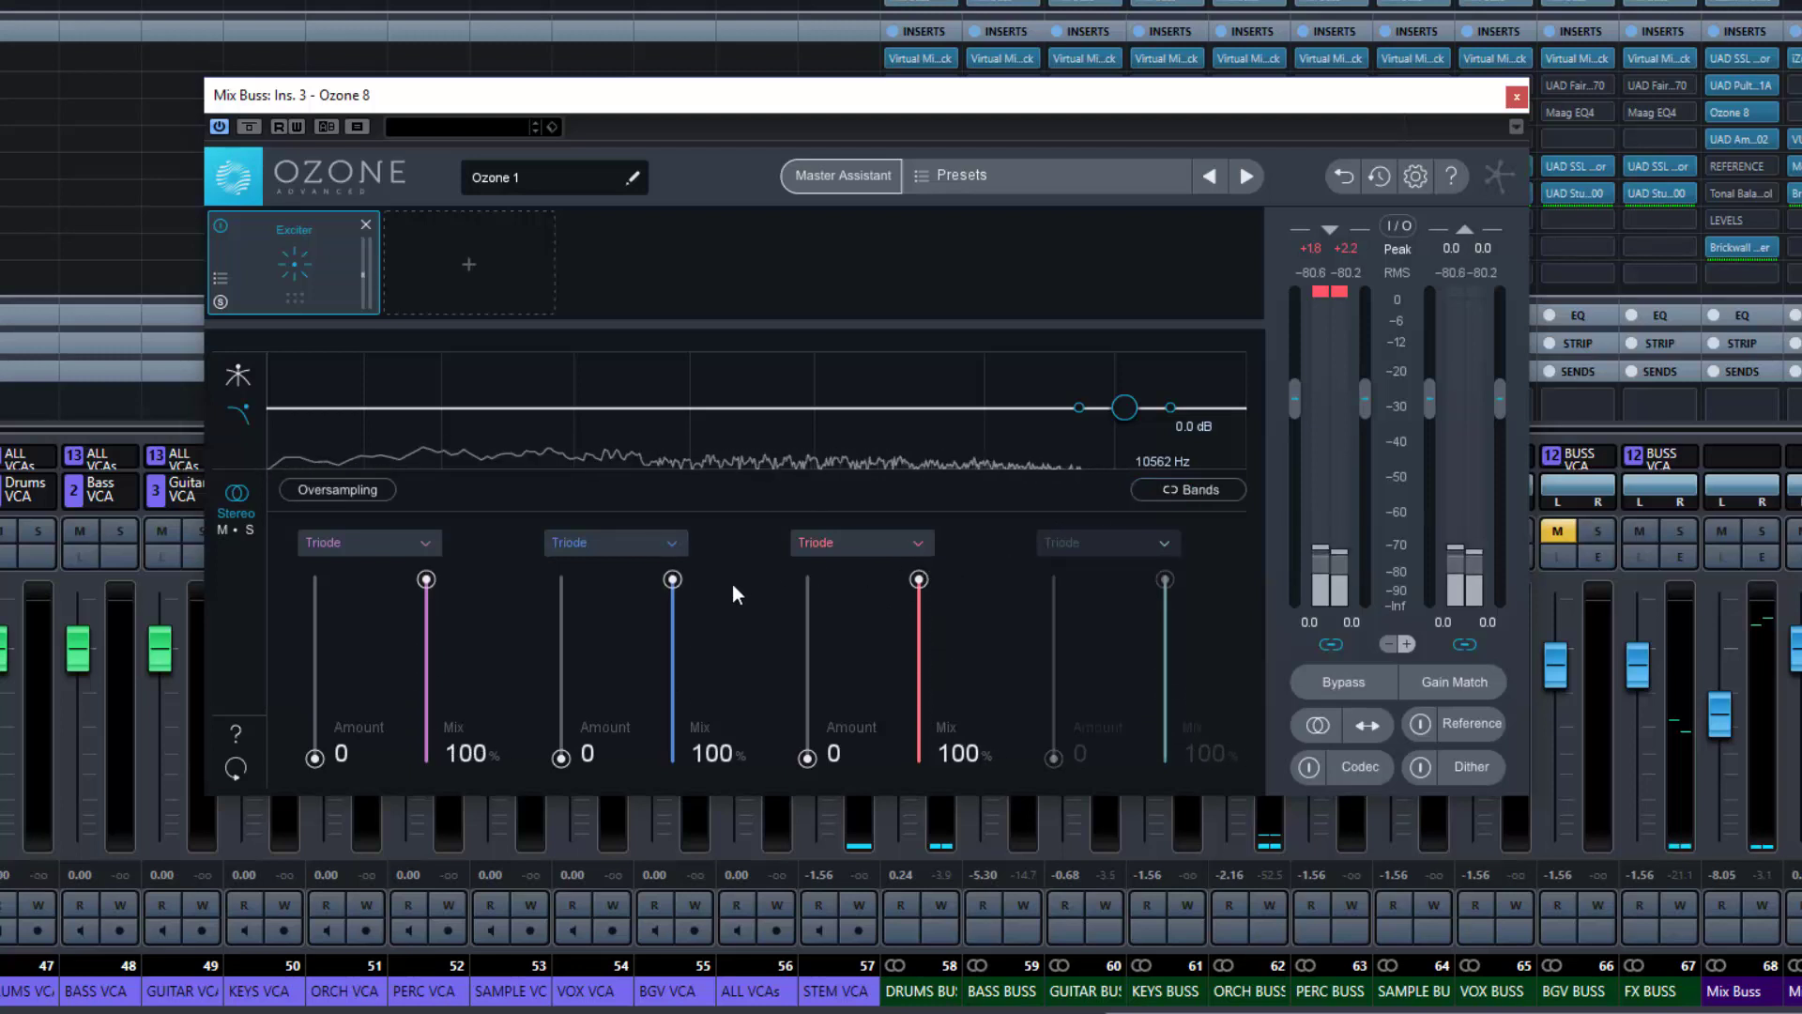
mouse_move(672, 579)
mouse_down()
mouse_move(672, 625)
mouse_move(672, 558)
mouse_up()
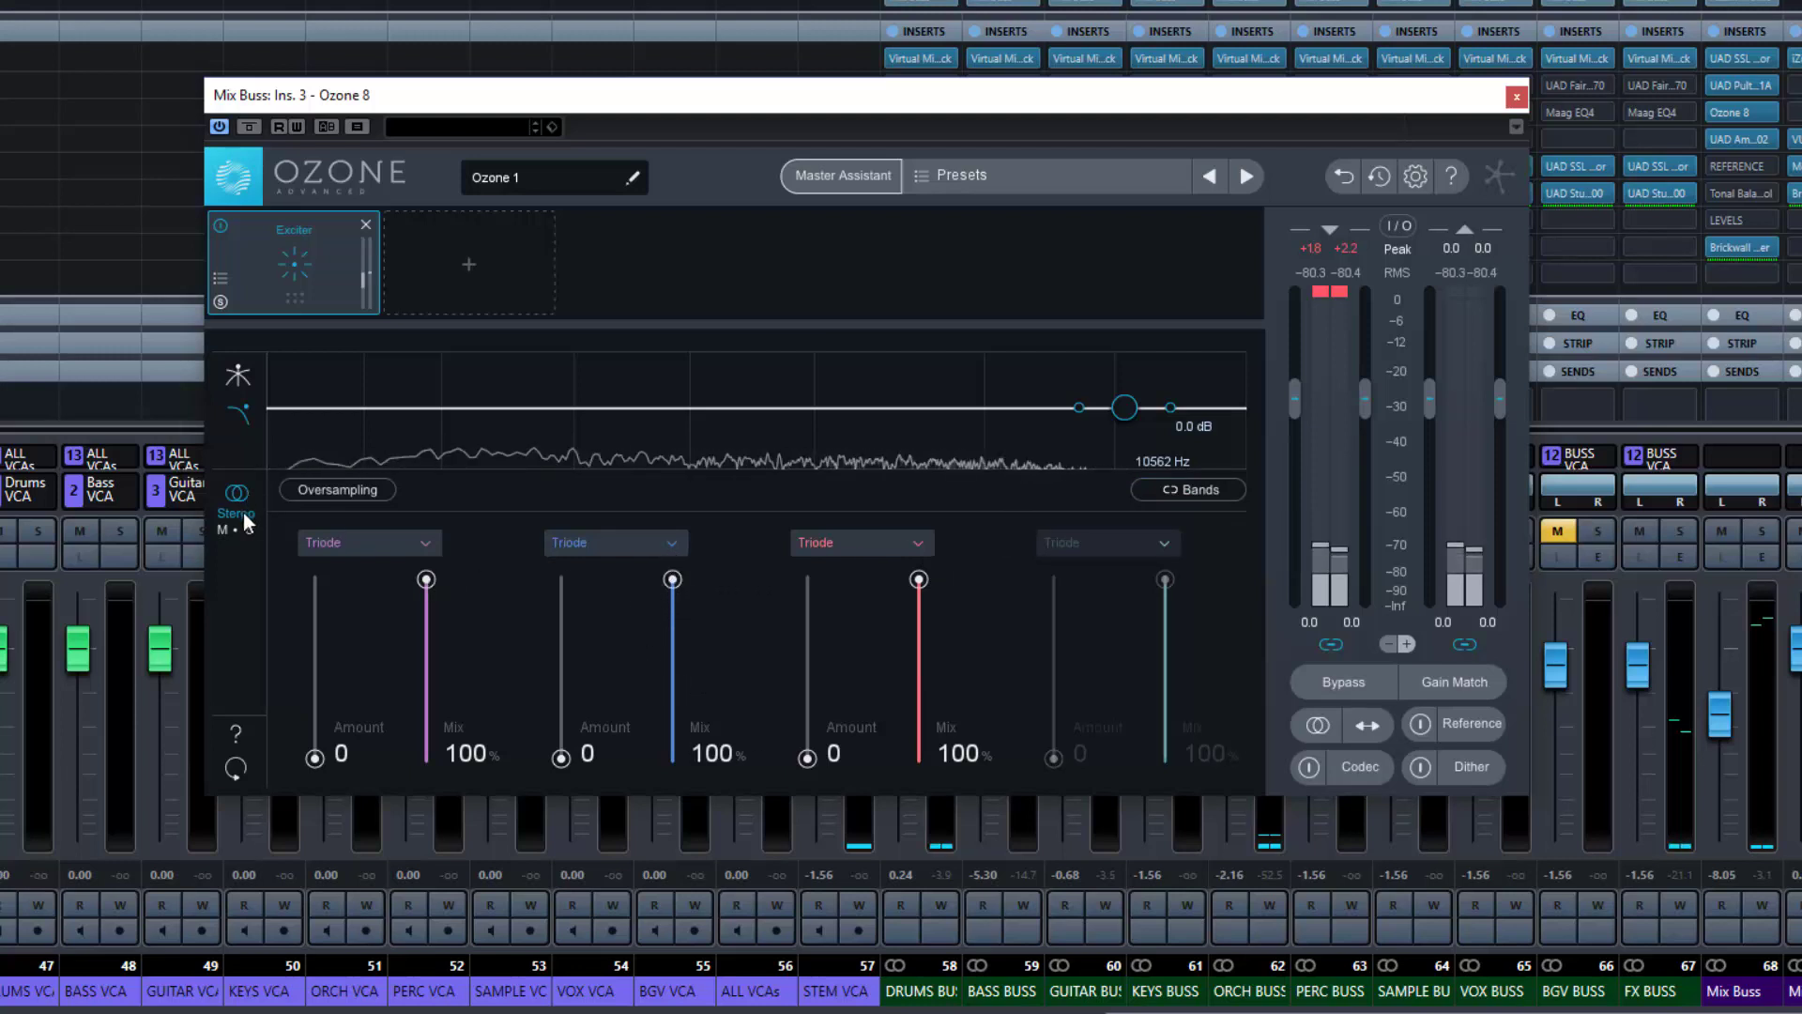
Return to the crossover view, and switch the Exciter to mid/side processing and back to stereo
click(238, 375)
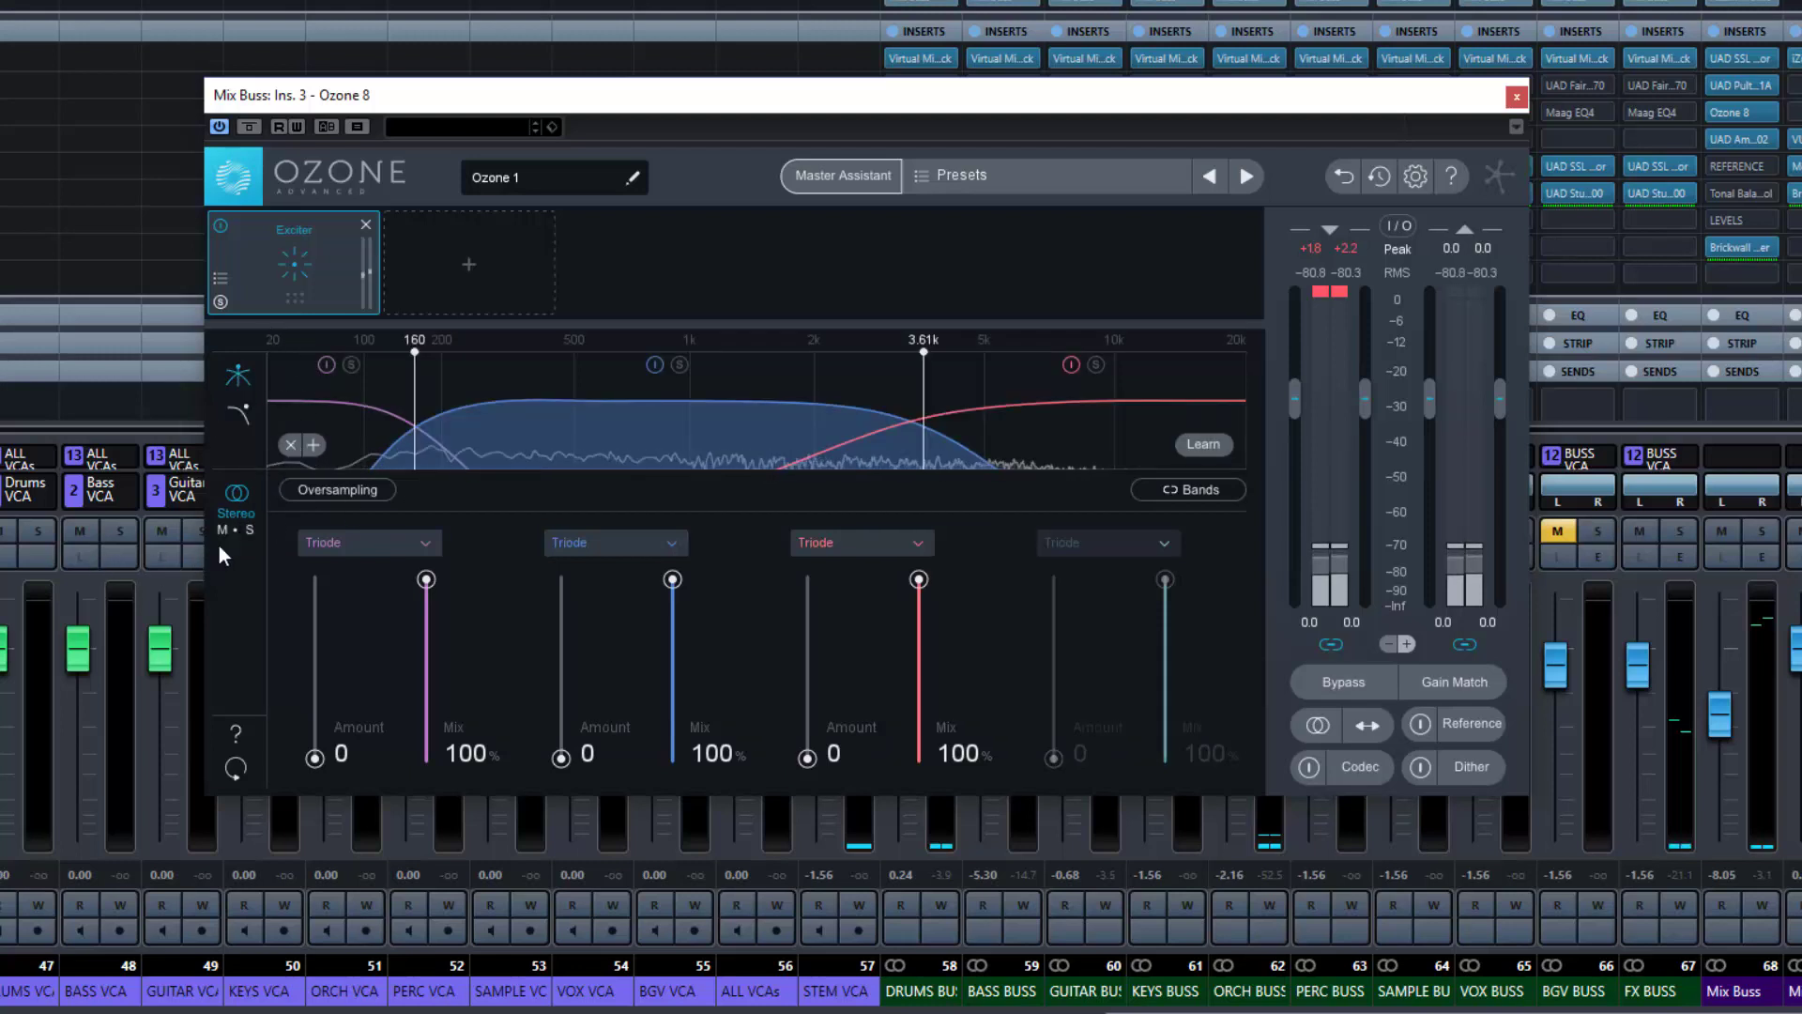
click(239, 531)
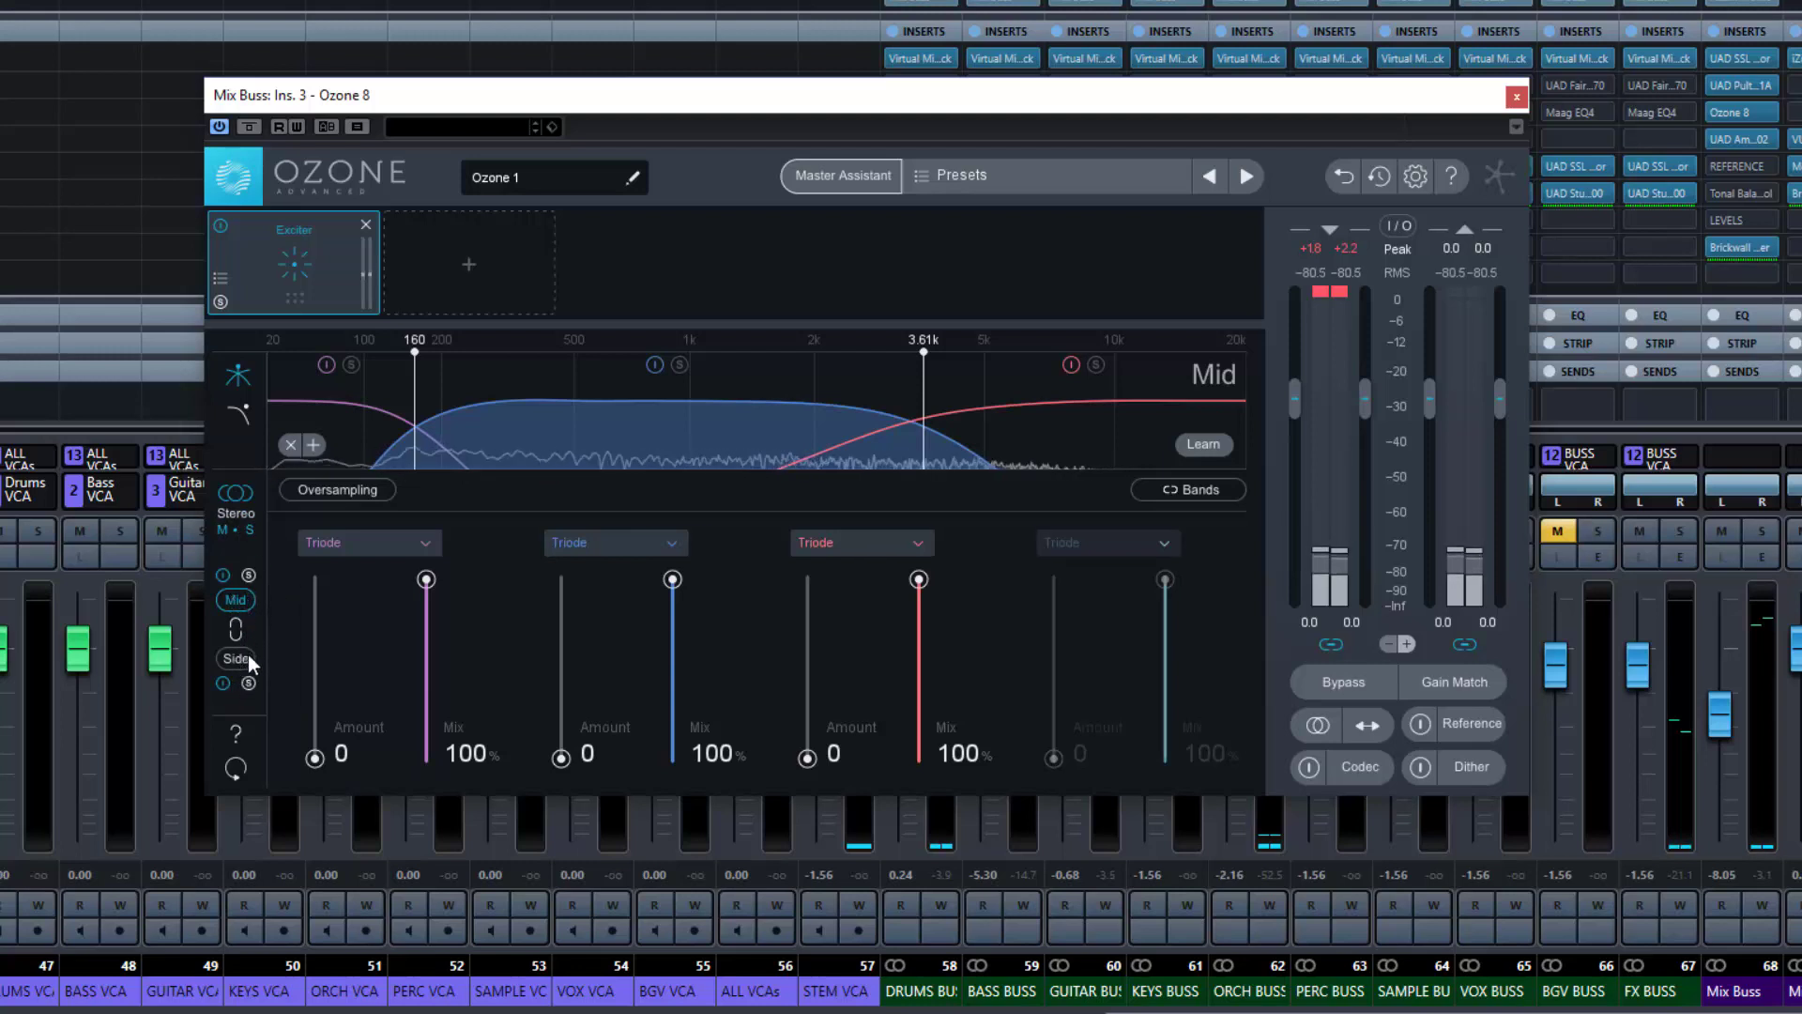
click(235, 511)
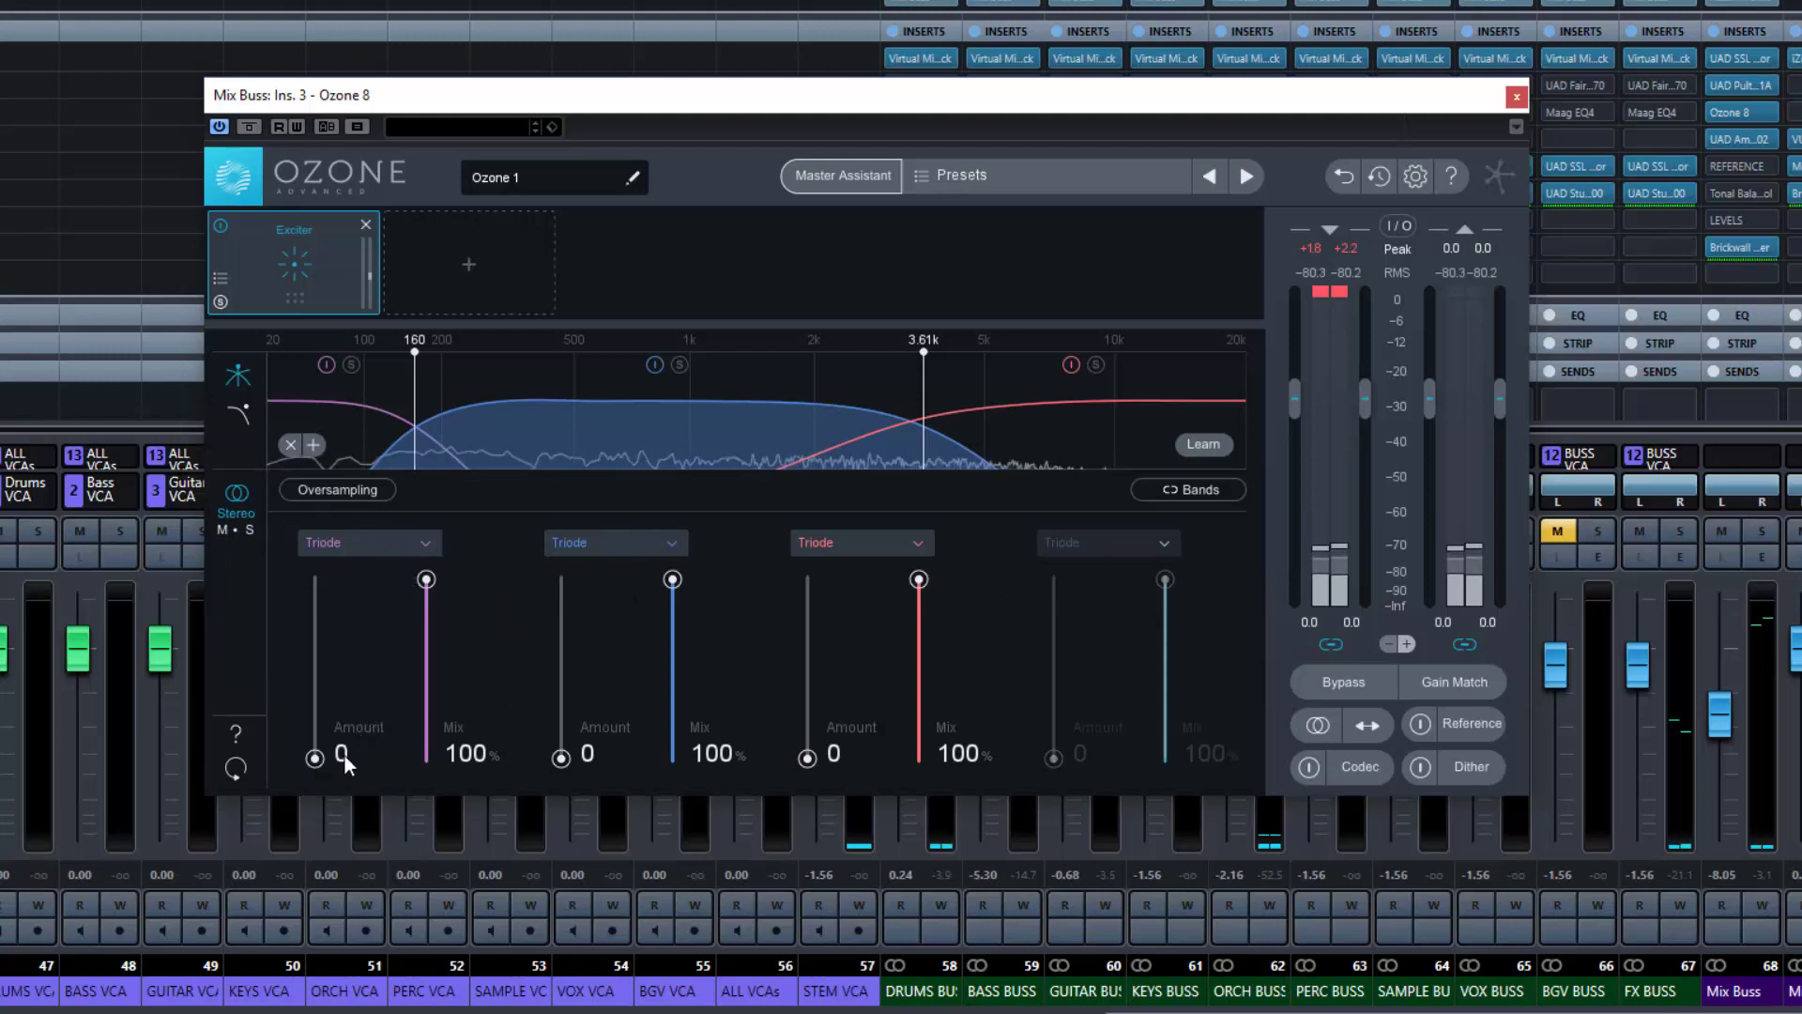
Browse the lowest band's excitation modes, keep Triode, and raise that band's Amount to 9.9
click(391, 543)
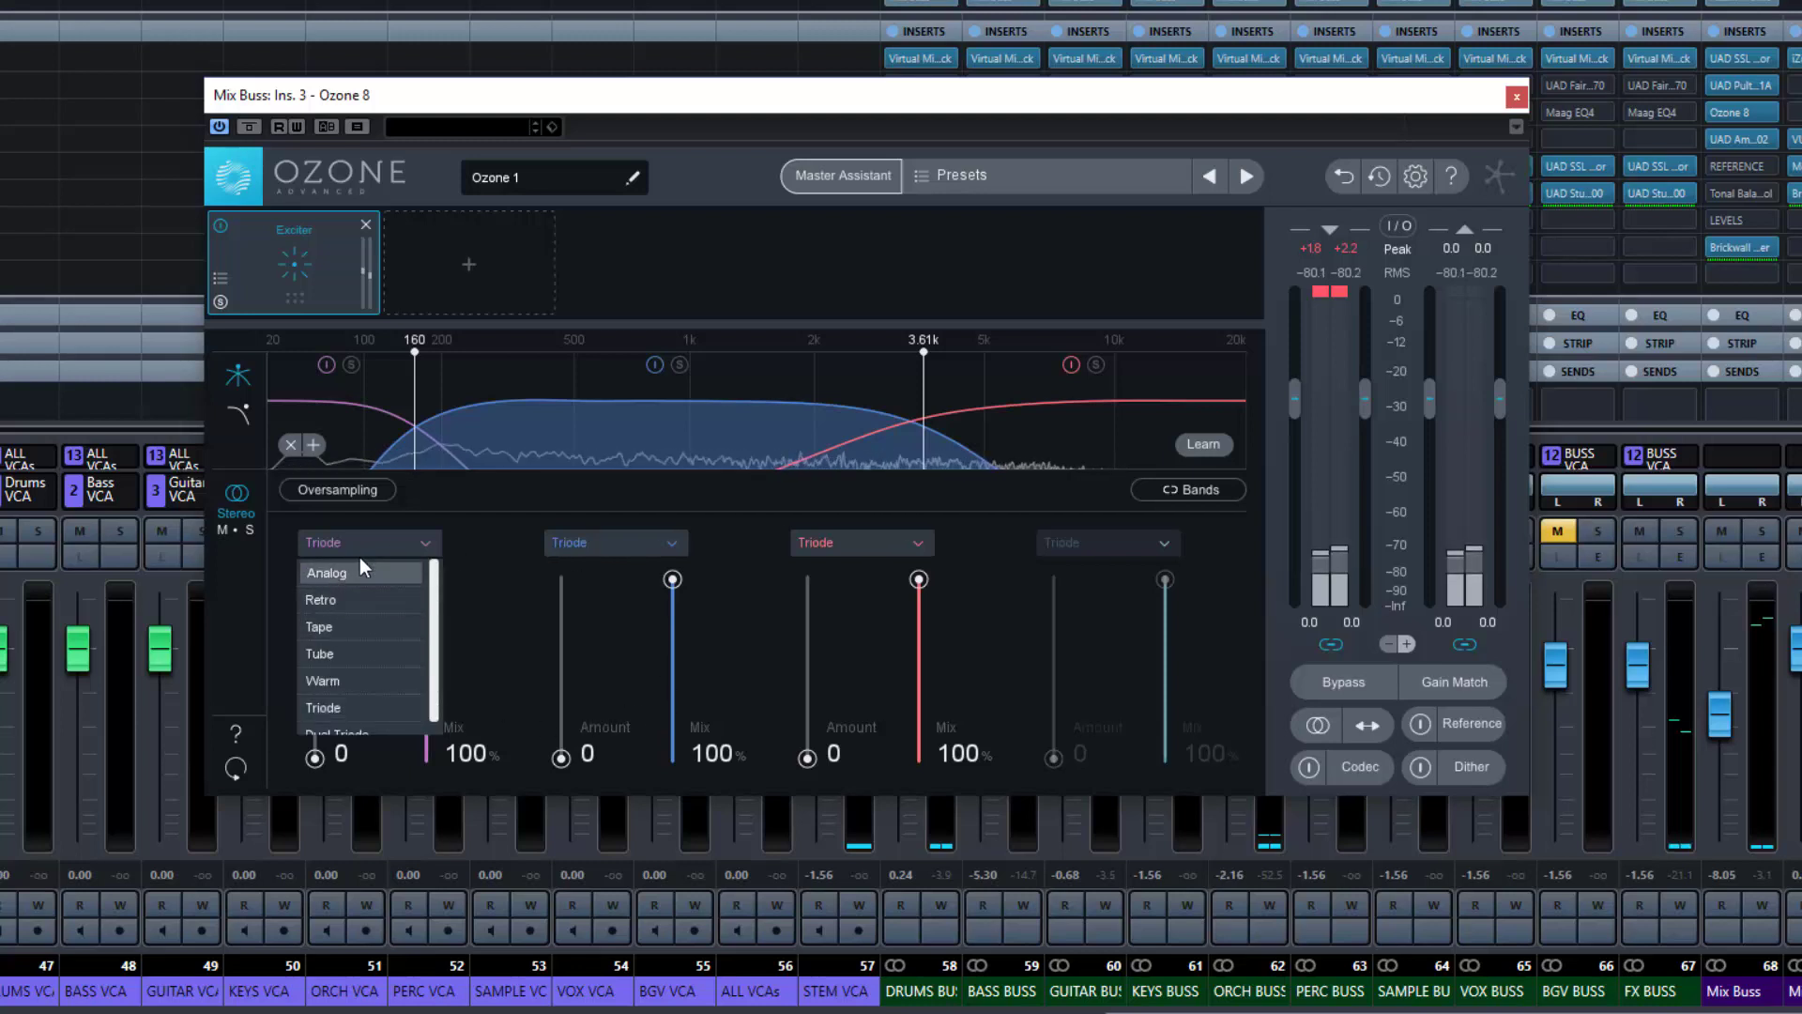
scroll(374, 601, down, 1)
scroll(374, 601, up, 1)
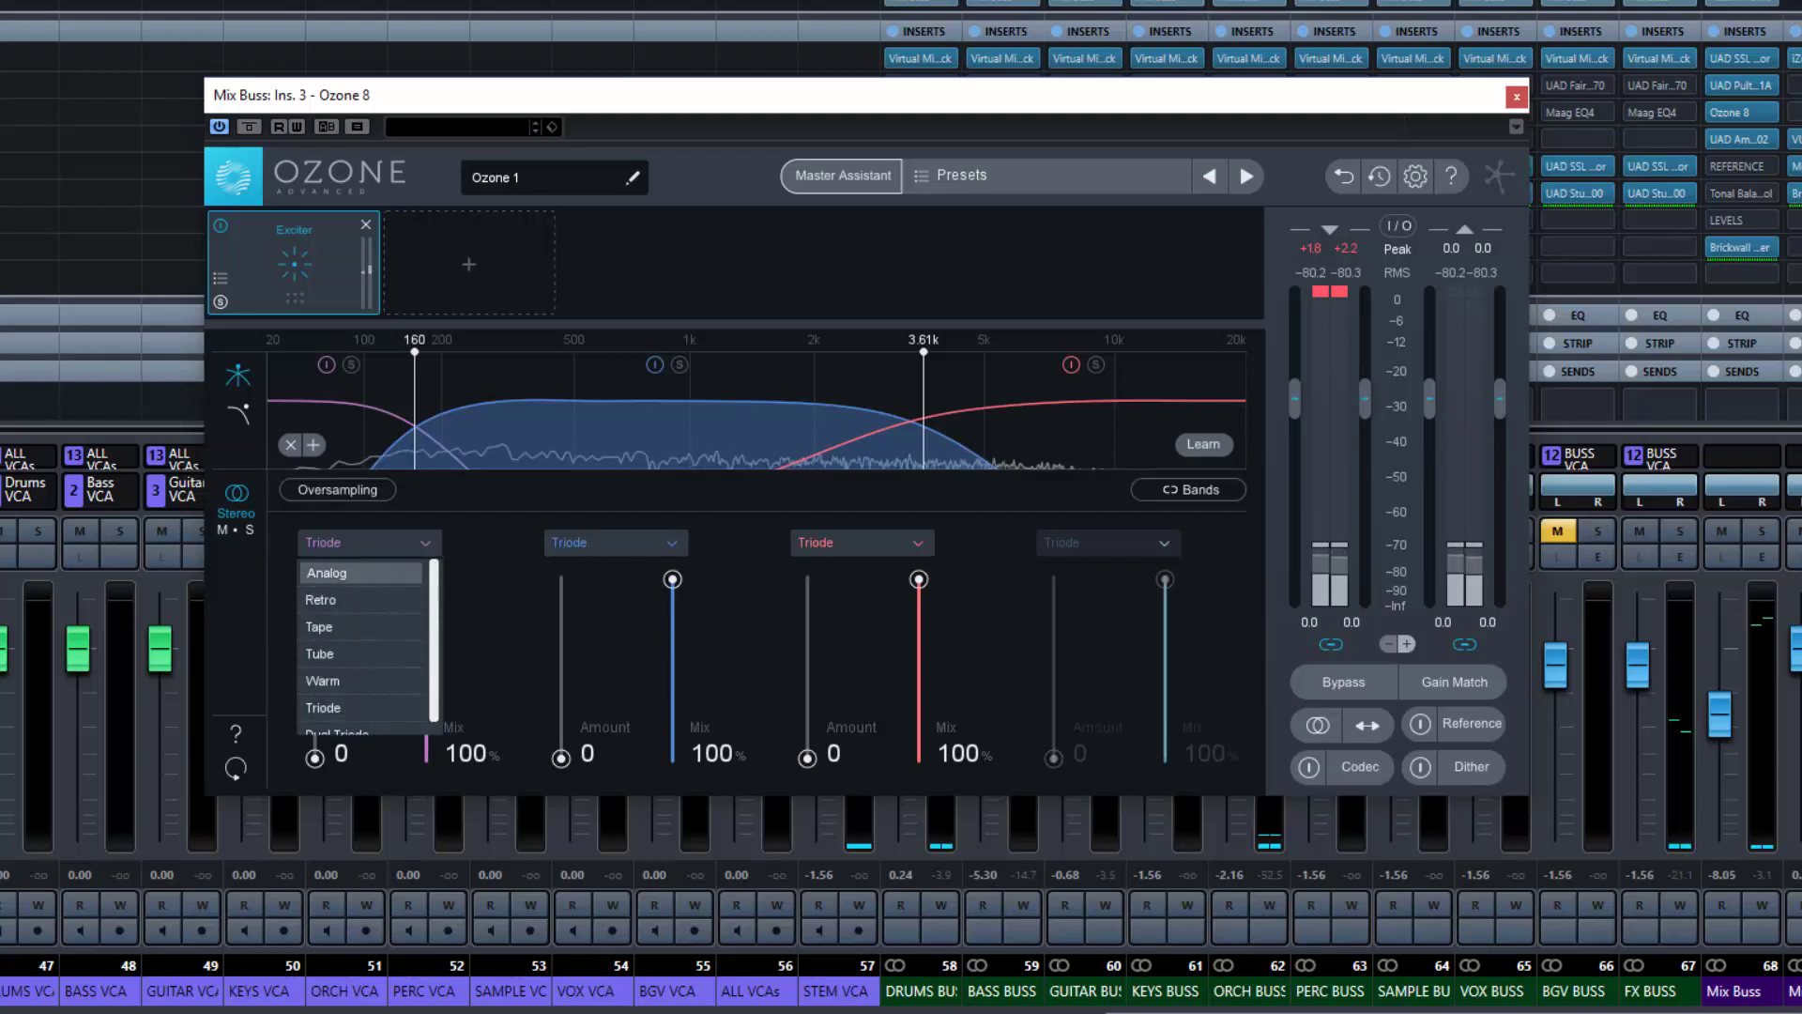
click(453, 563)
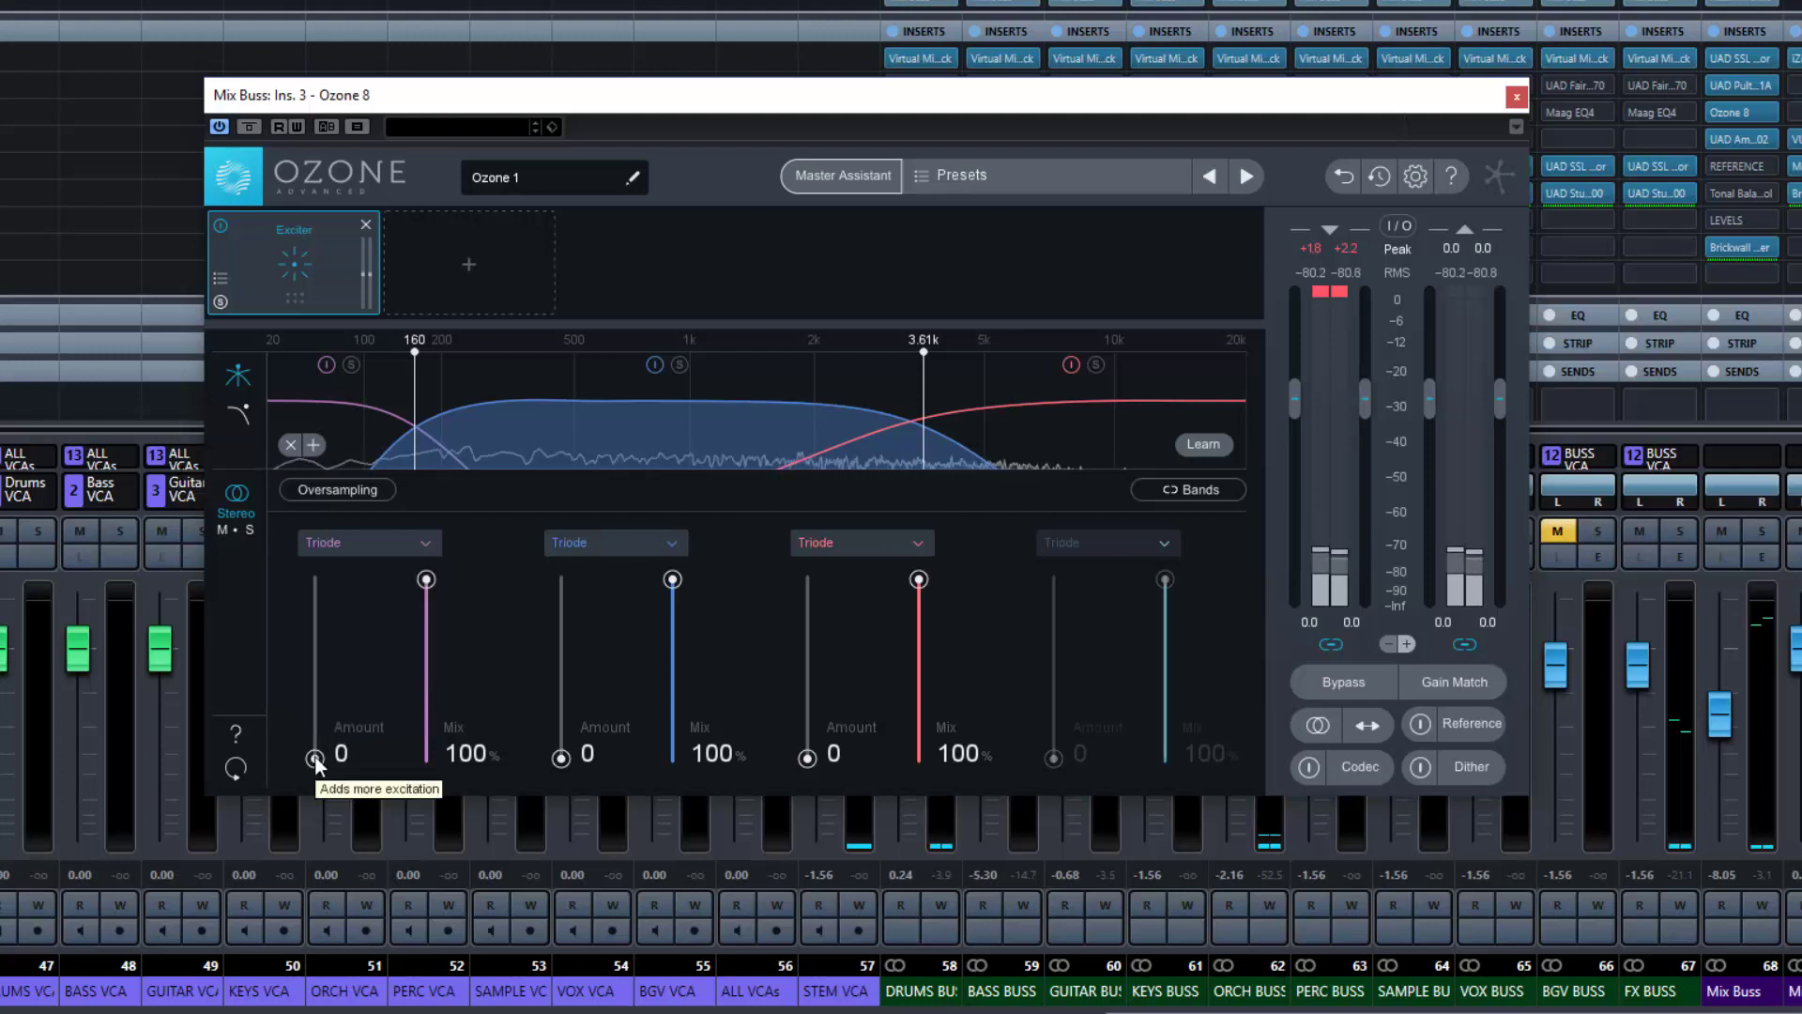
drag(315, 760, 315, 640)
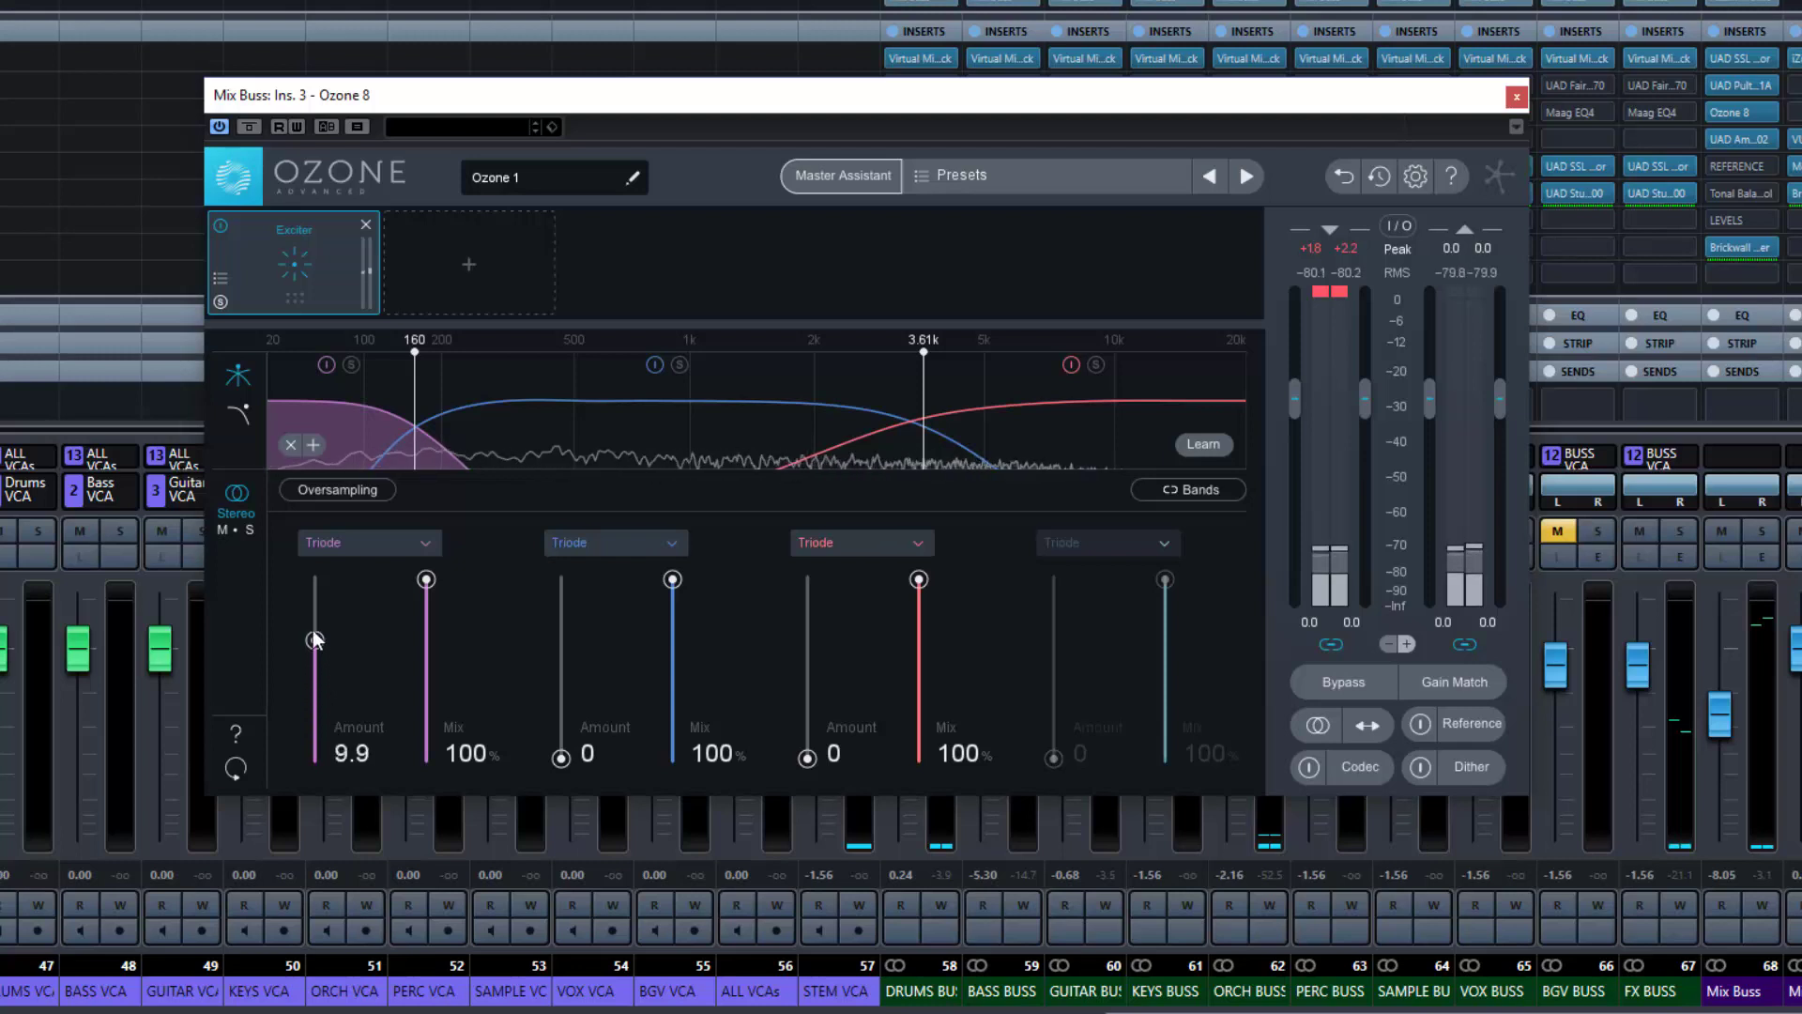
Return the lowest band's Amount to 0, and try its Mix at 52.9% before restoring it to 100%
drag(286, 561, 347, 763)
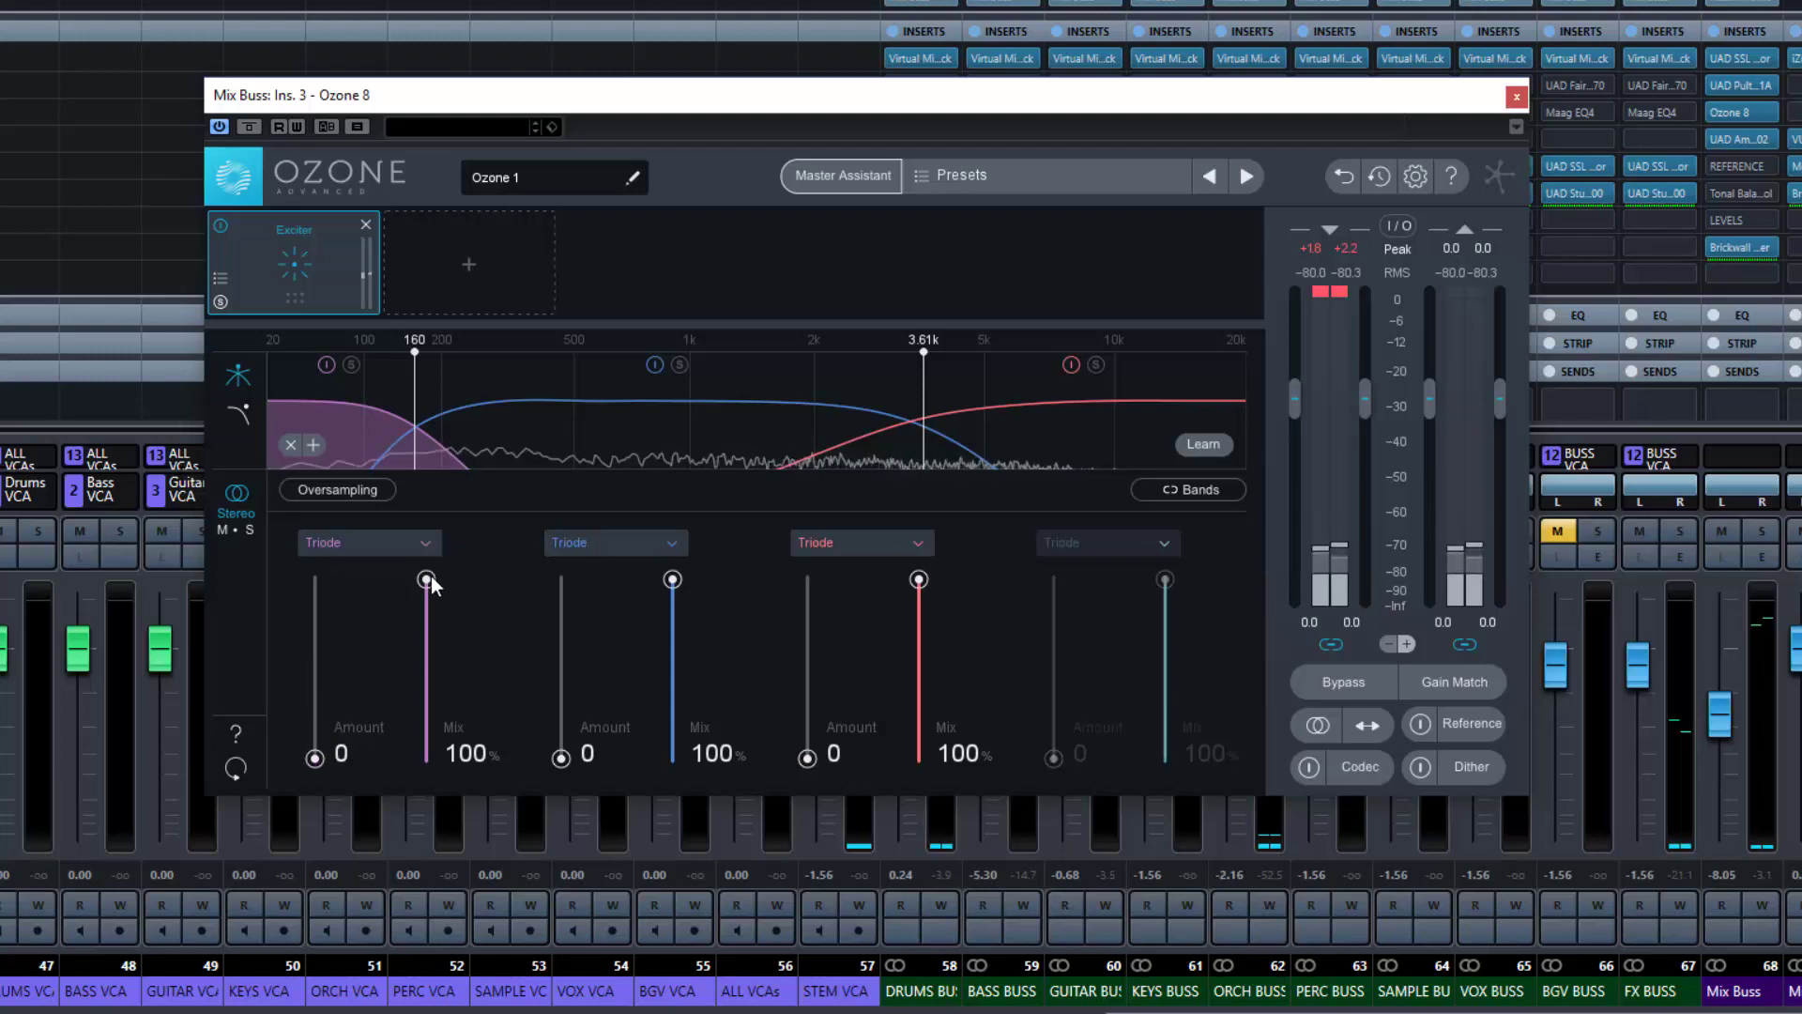
drag(431, 577, 426, 662)
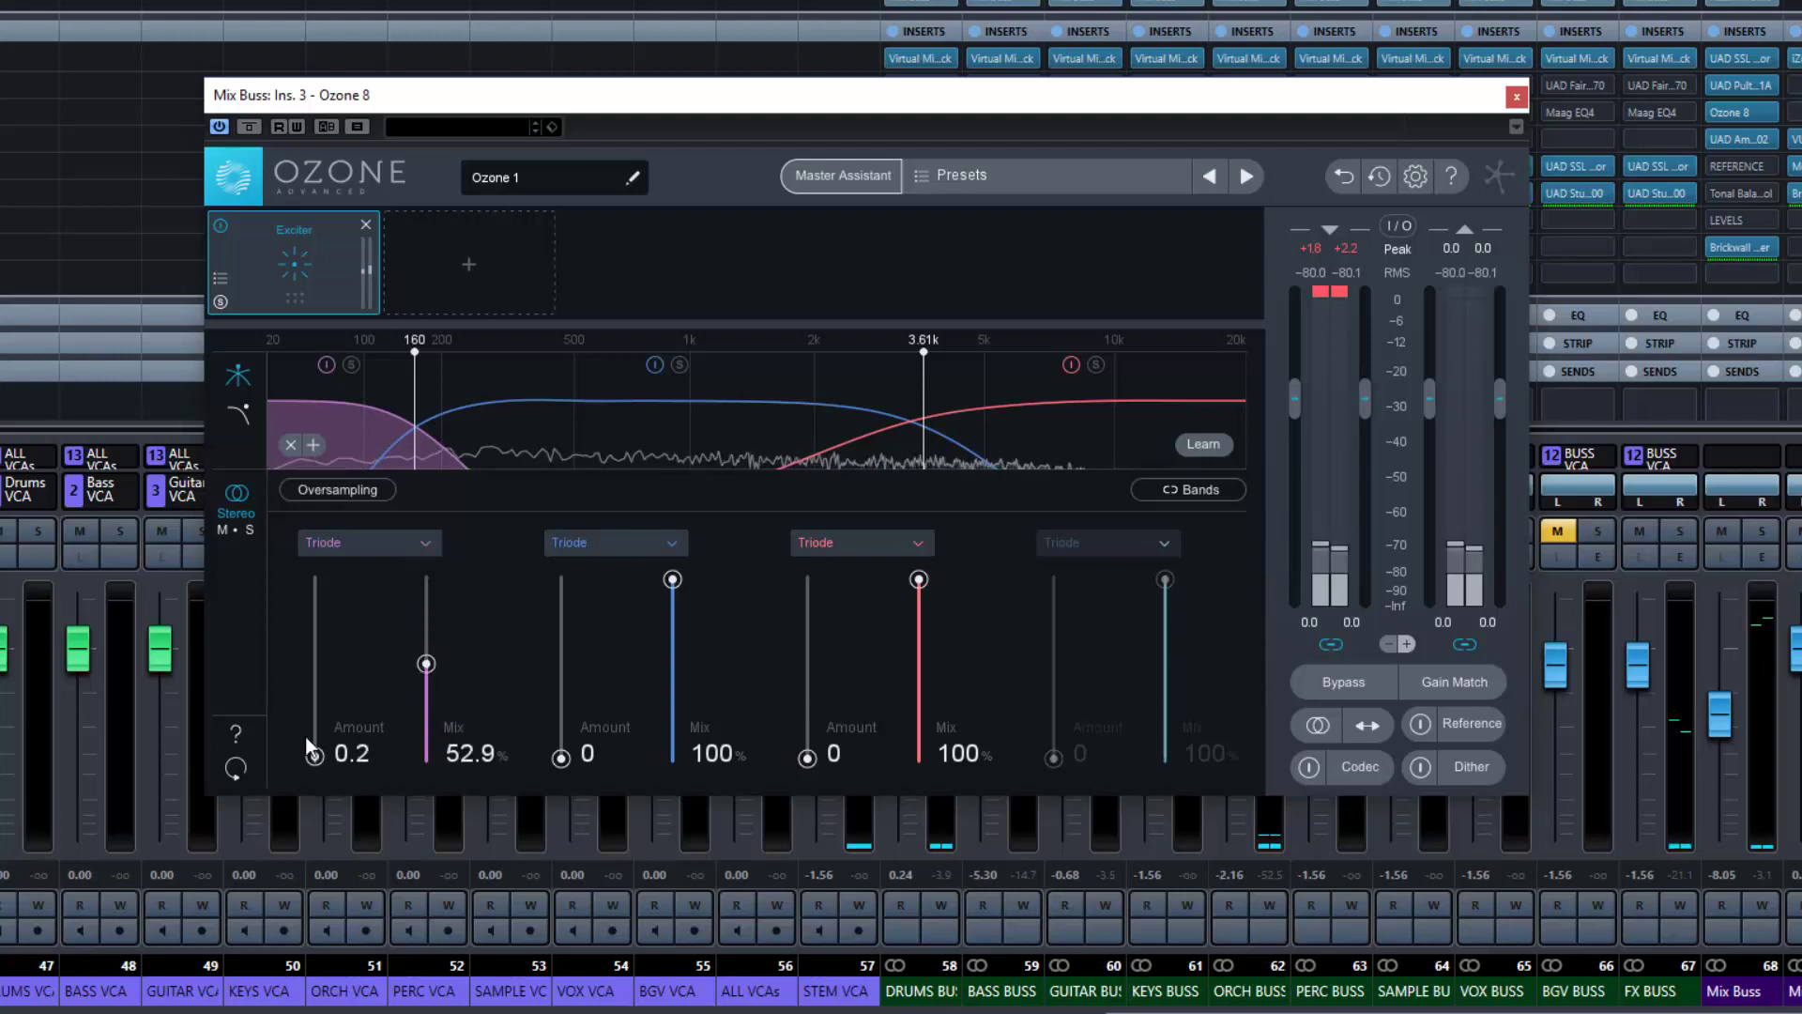
mouse_move(315, 703)
mouse_down()
mouse_move(314, 668)
mouse_move(317, 711)
mouse_up()
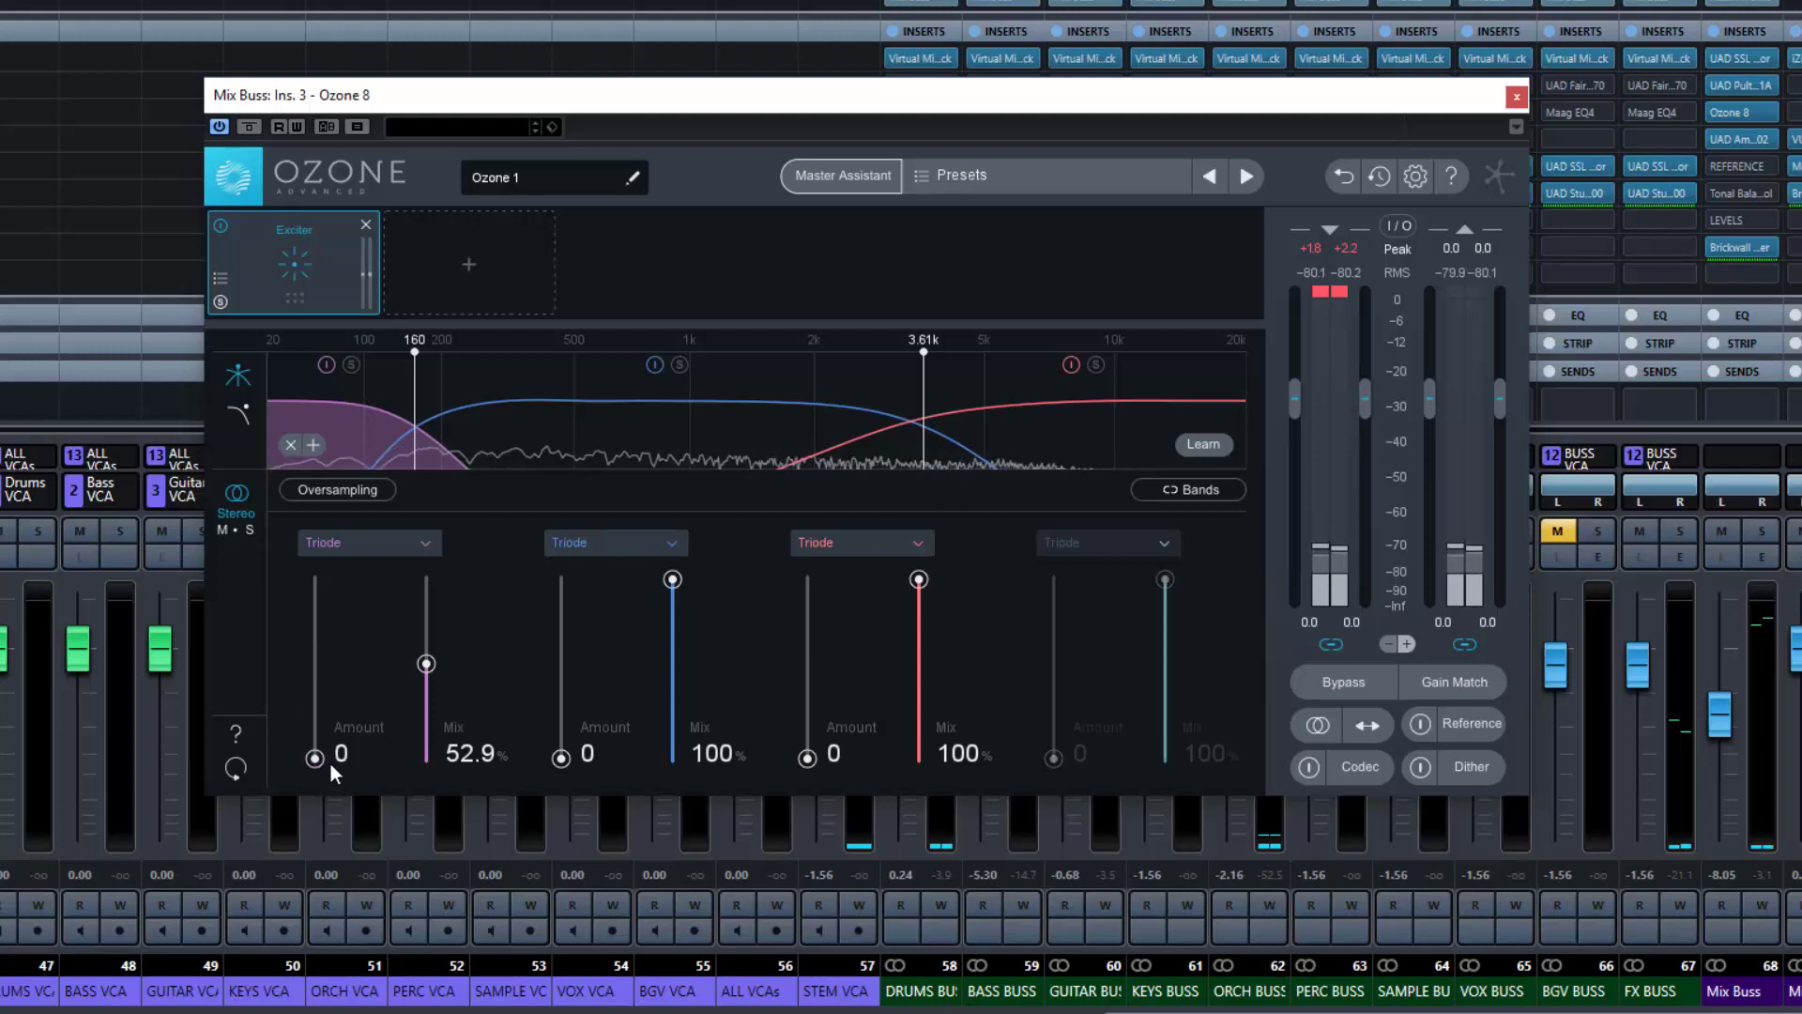
drag(425, 668, 430, 580)
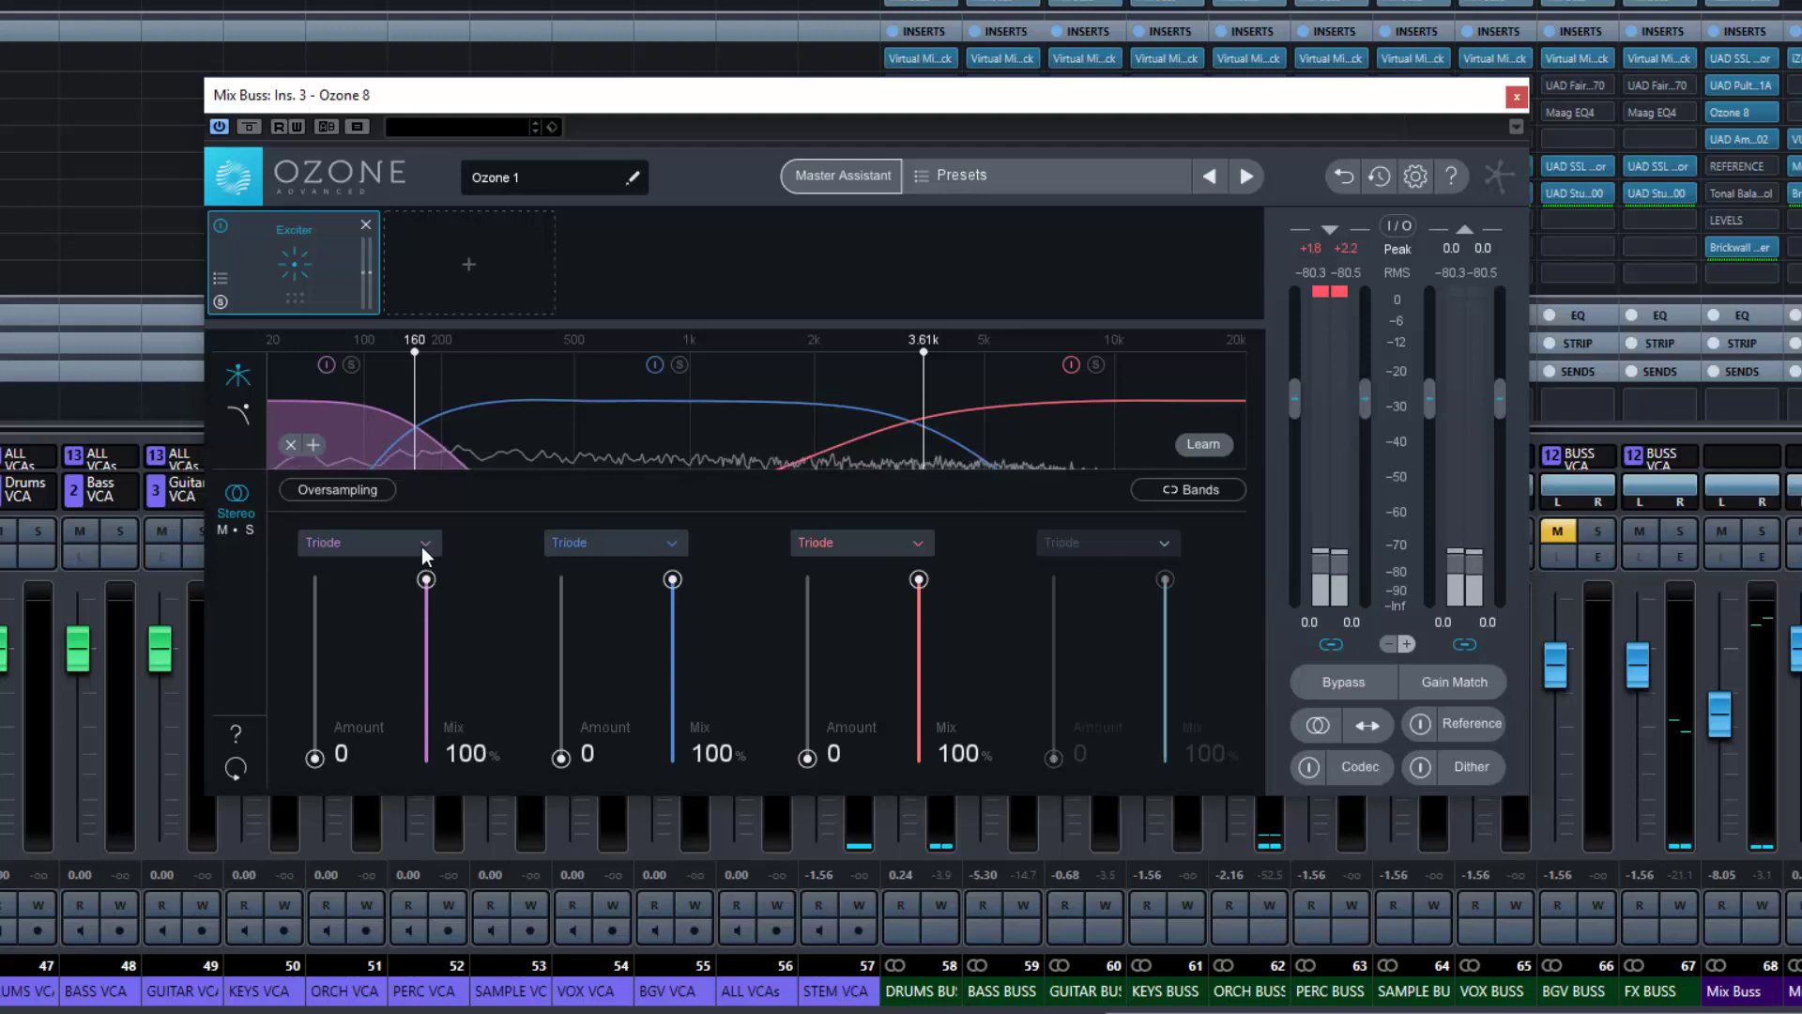
Look through the lowest band's excitation modes down to Dual Triode, leaving the band on Triode
click(421, 544)
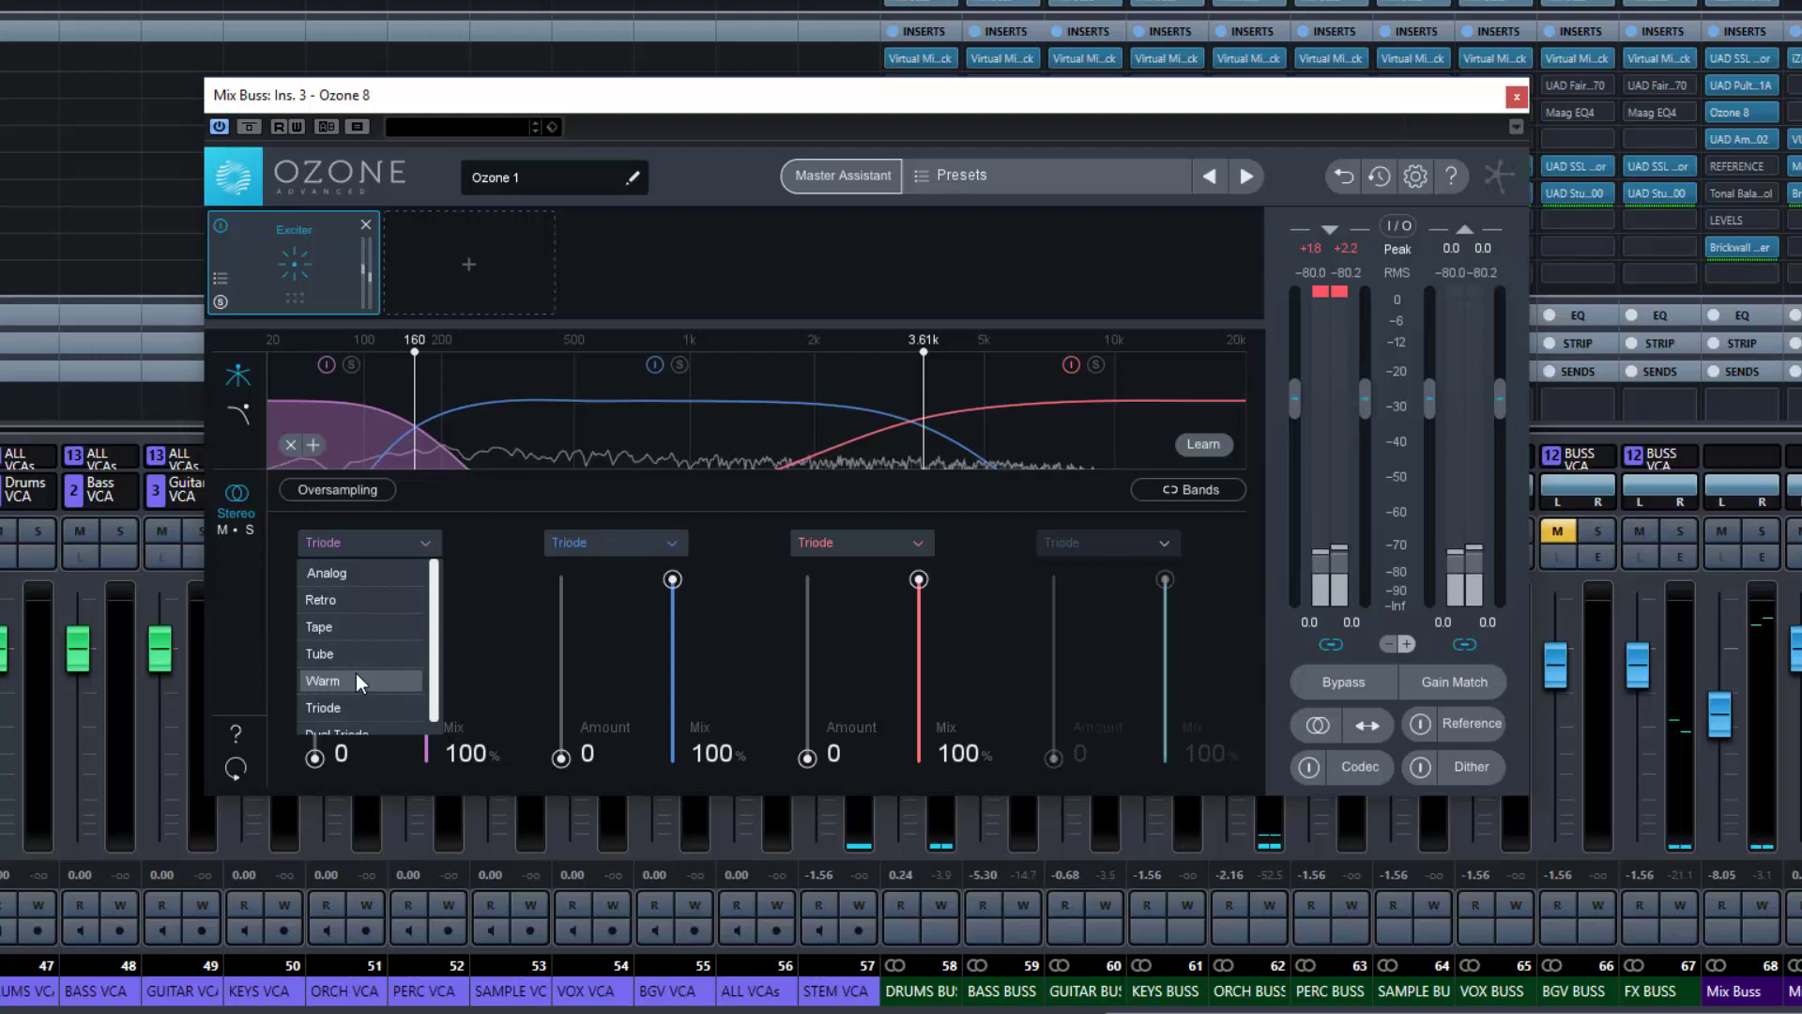
scroll(357, 673, down, 1)
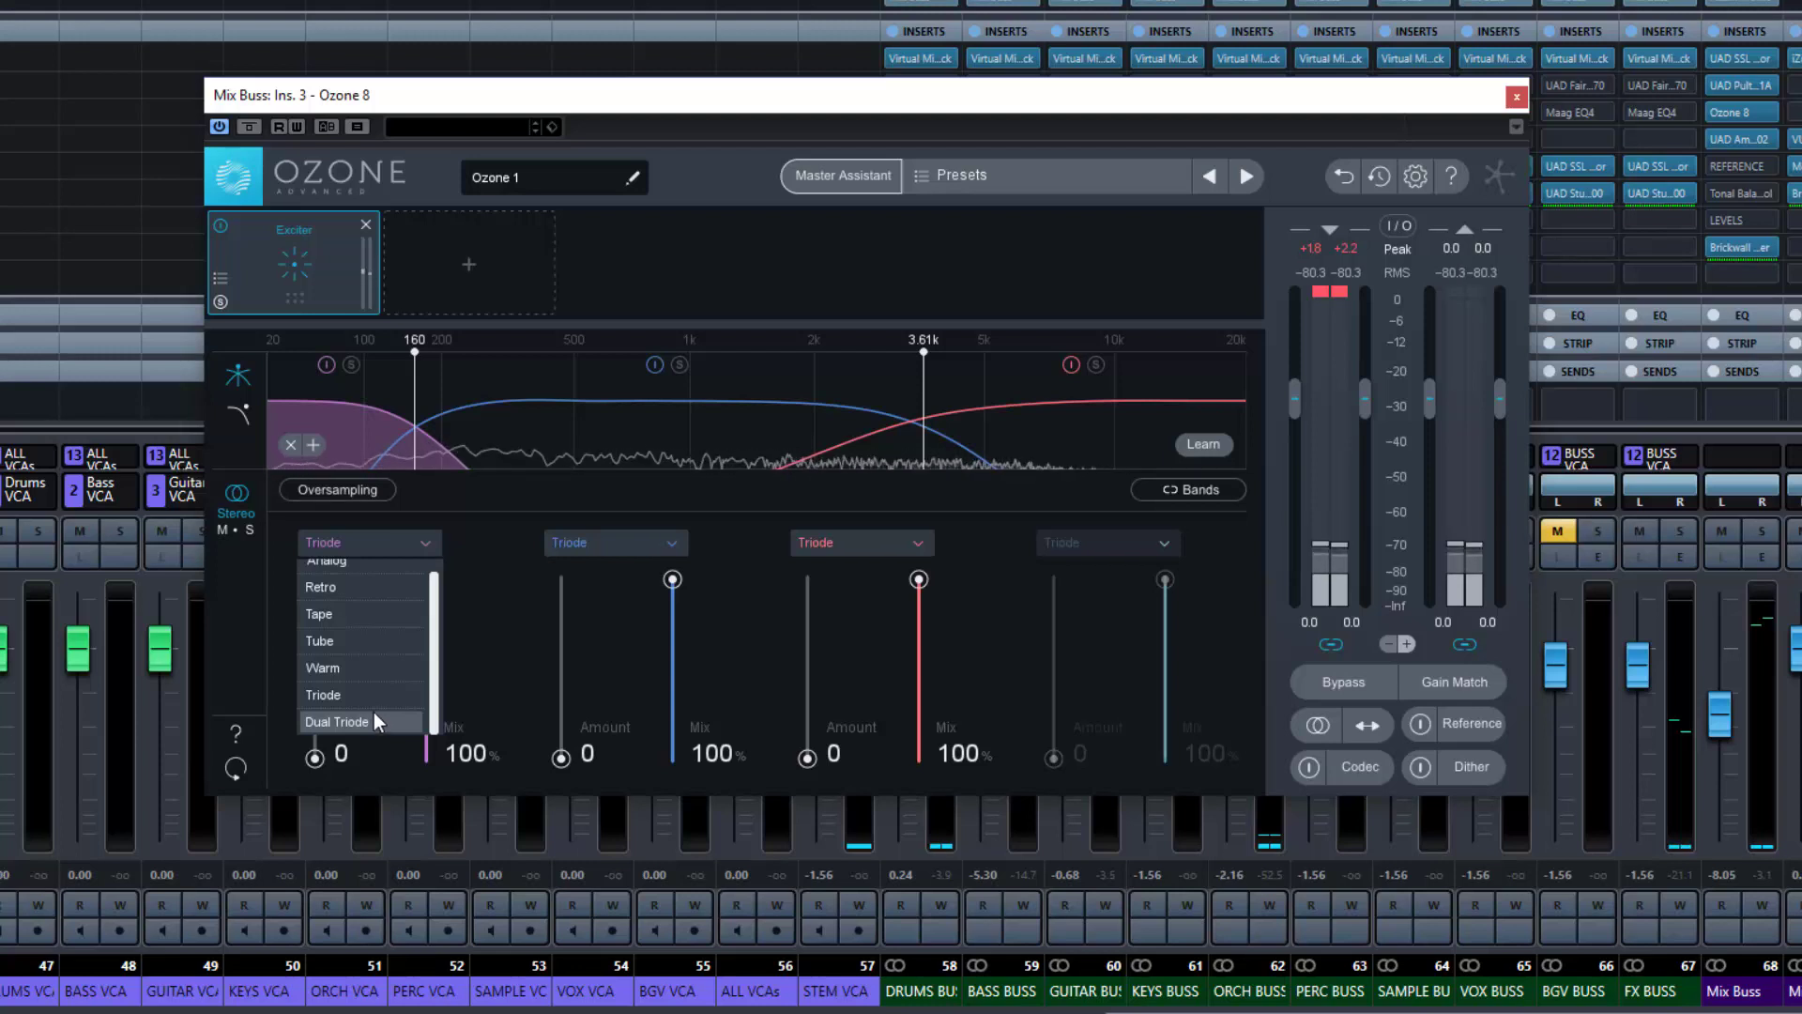
click(454, 663)
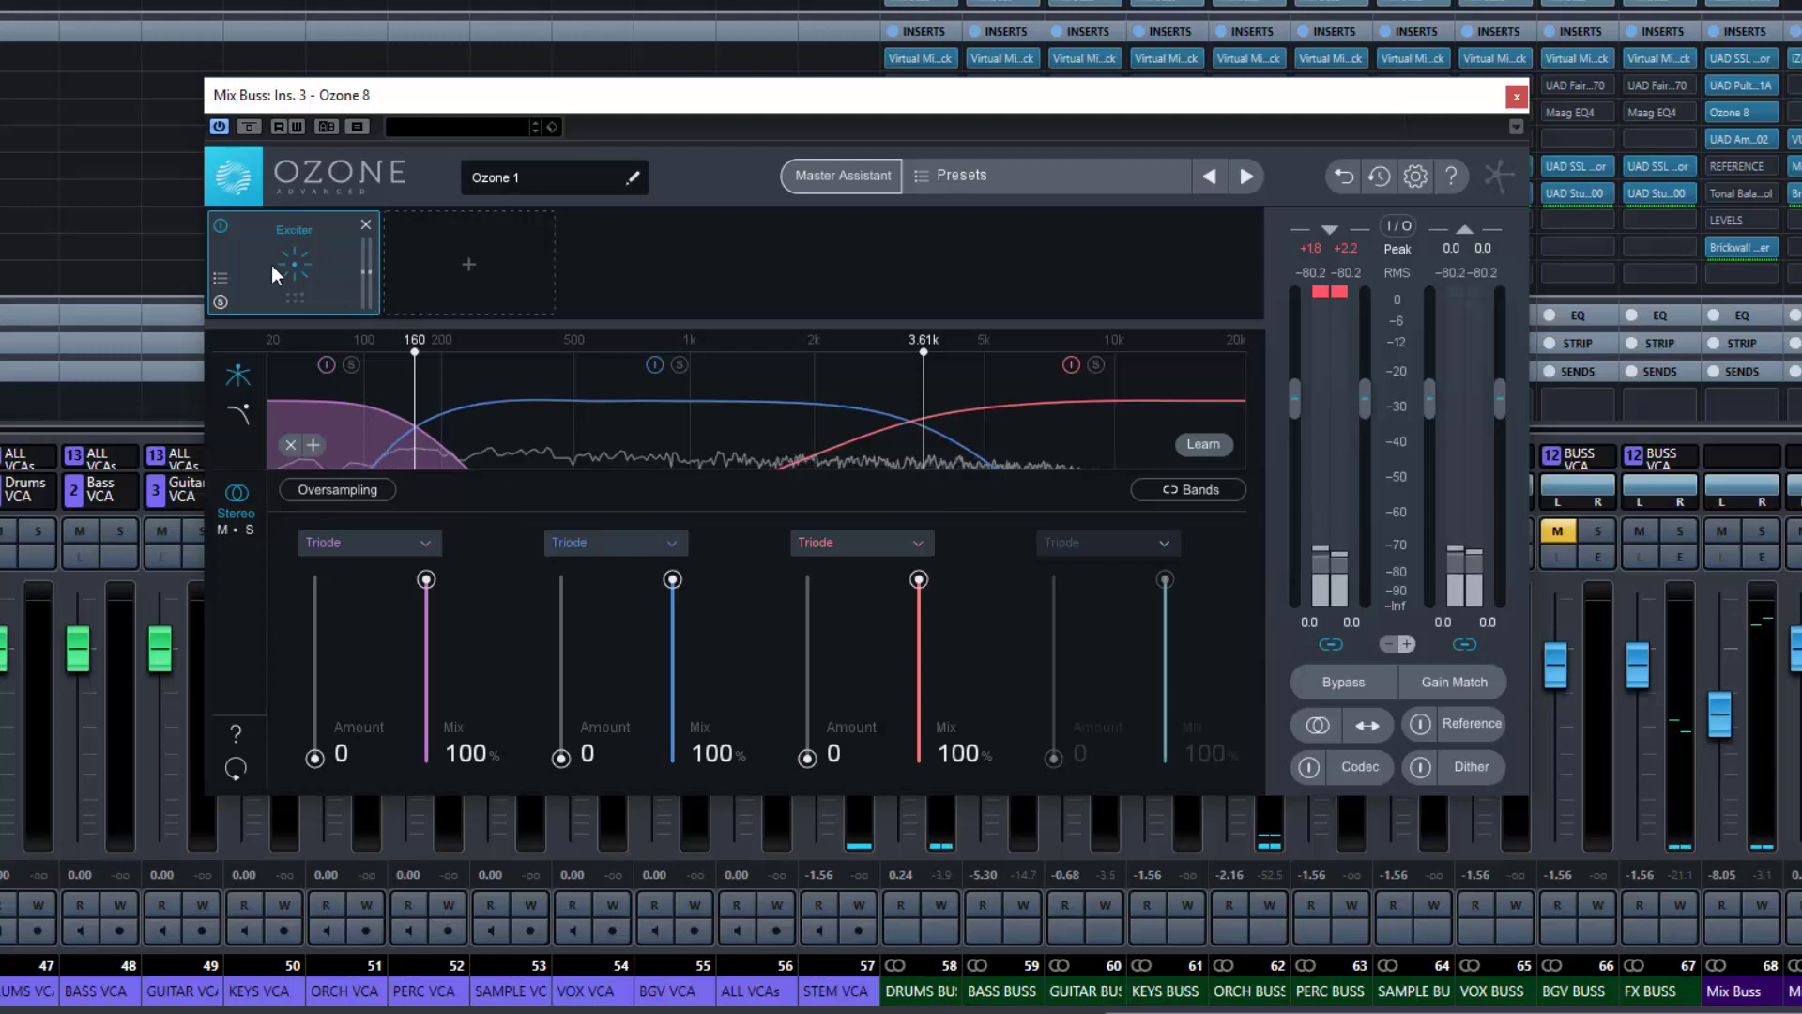
Remove both crossovers so the Exciter works as a single band, and shift the plug-in window slightly down
right_click(1000, 415)
click(1037, 453)
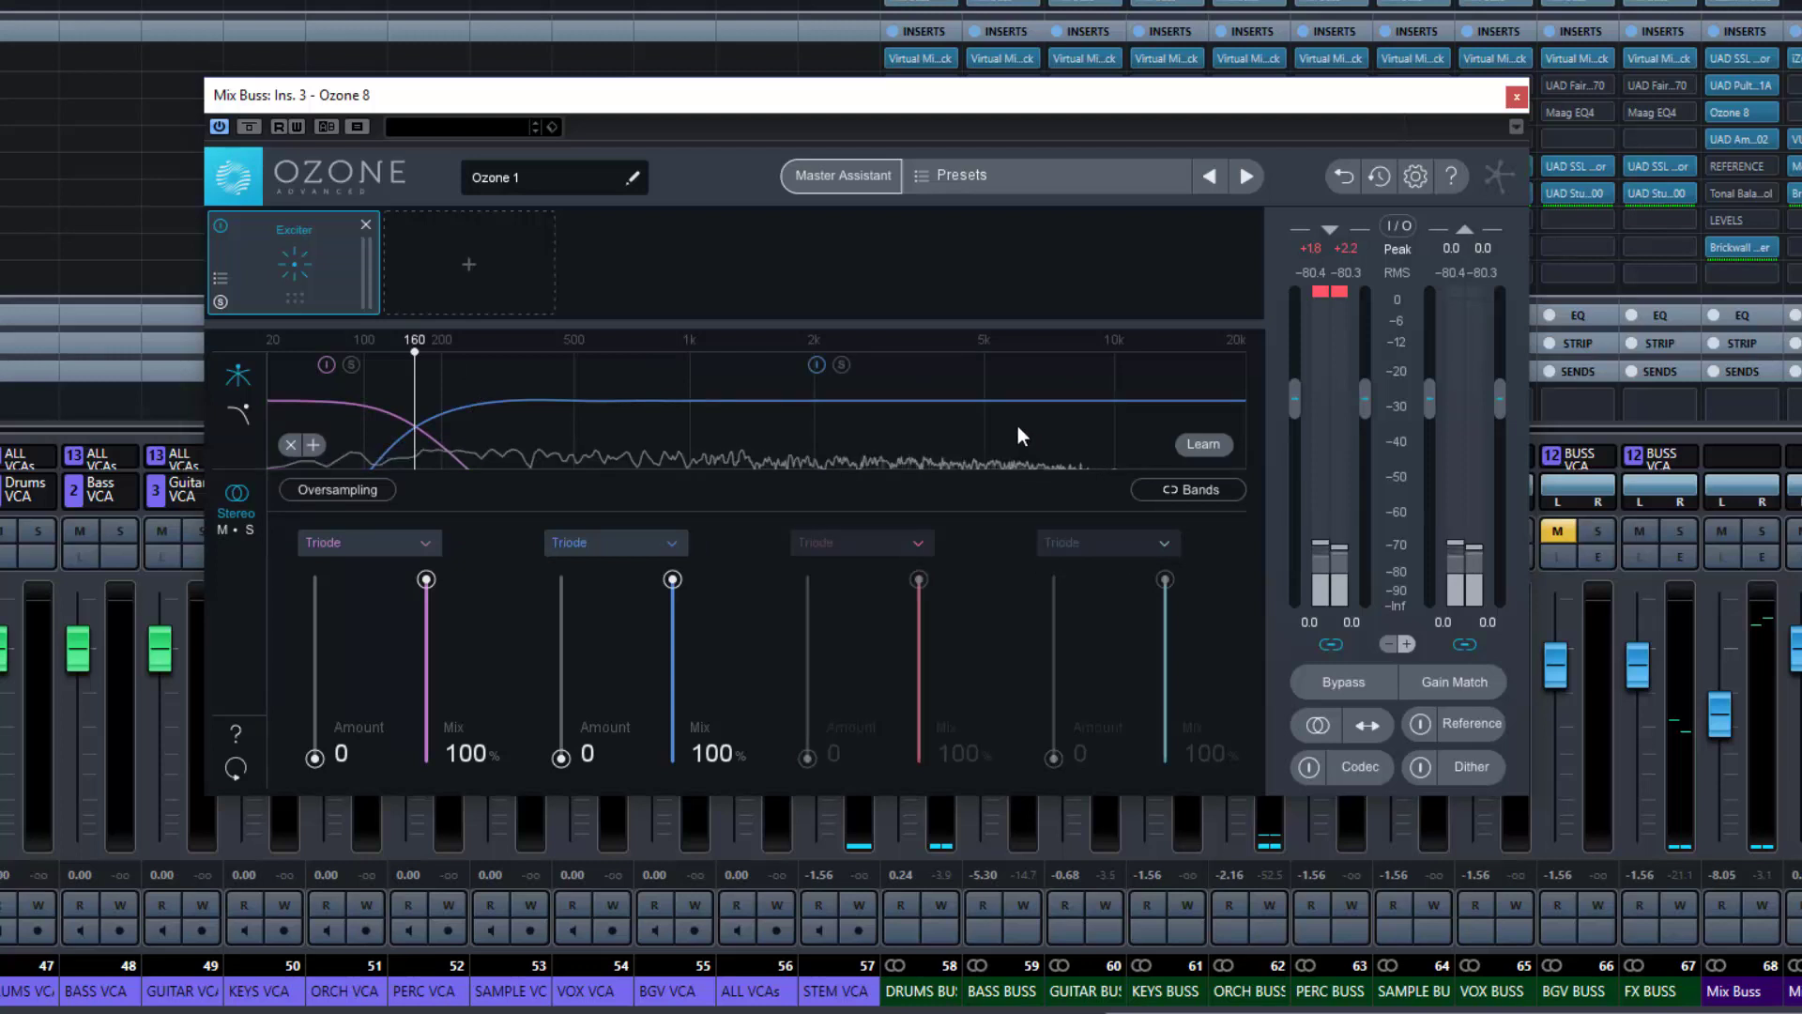
right_click(968, 437)
click(1003, 466)
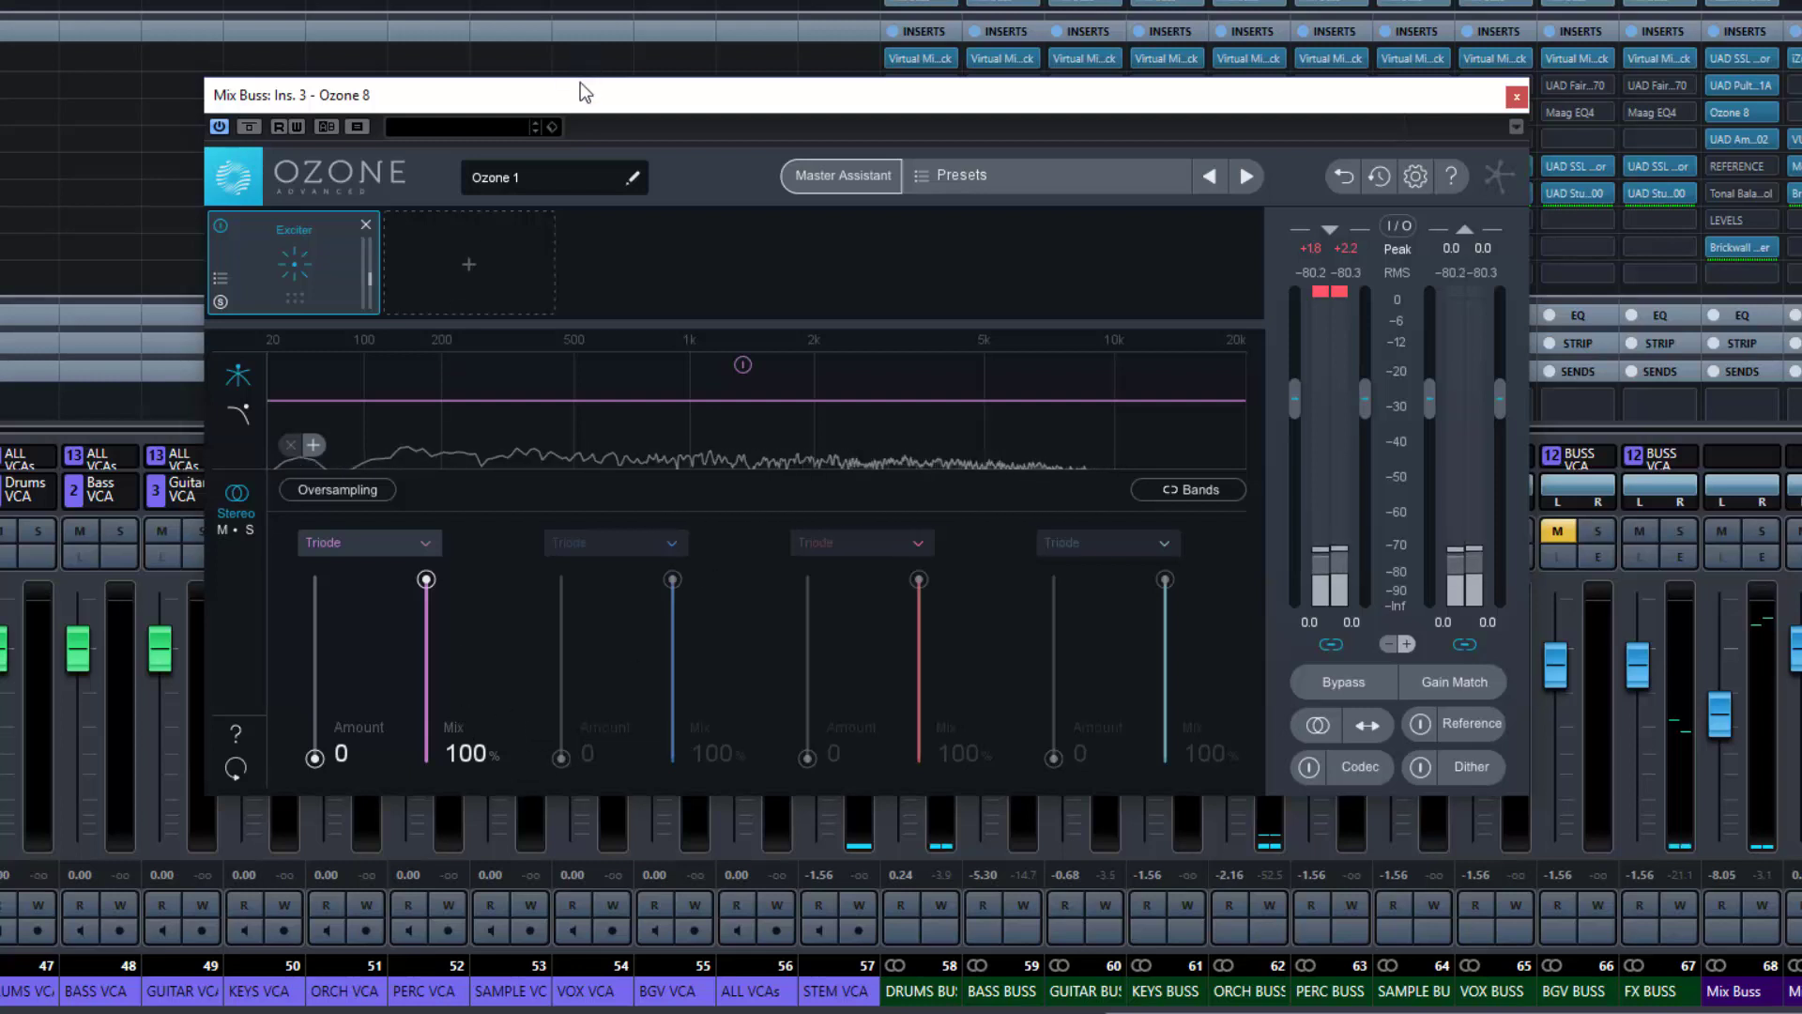
drag(577, 90, 611, 133)
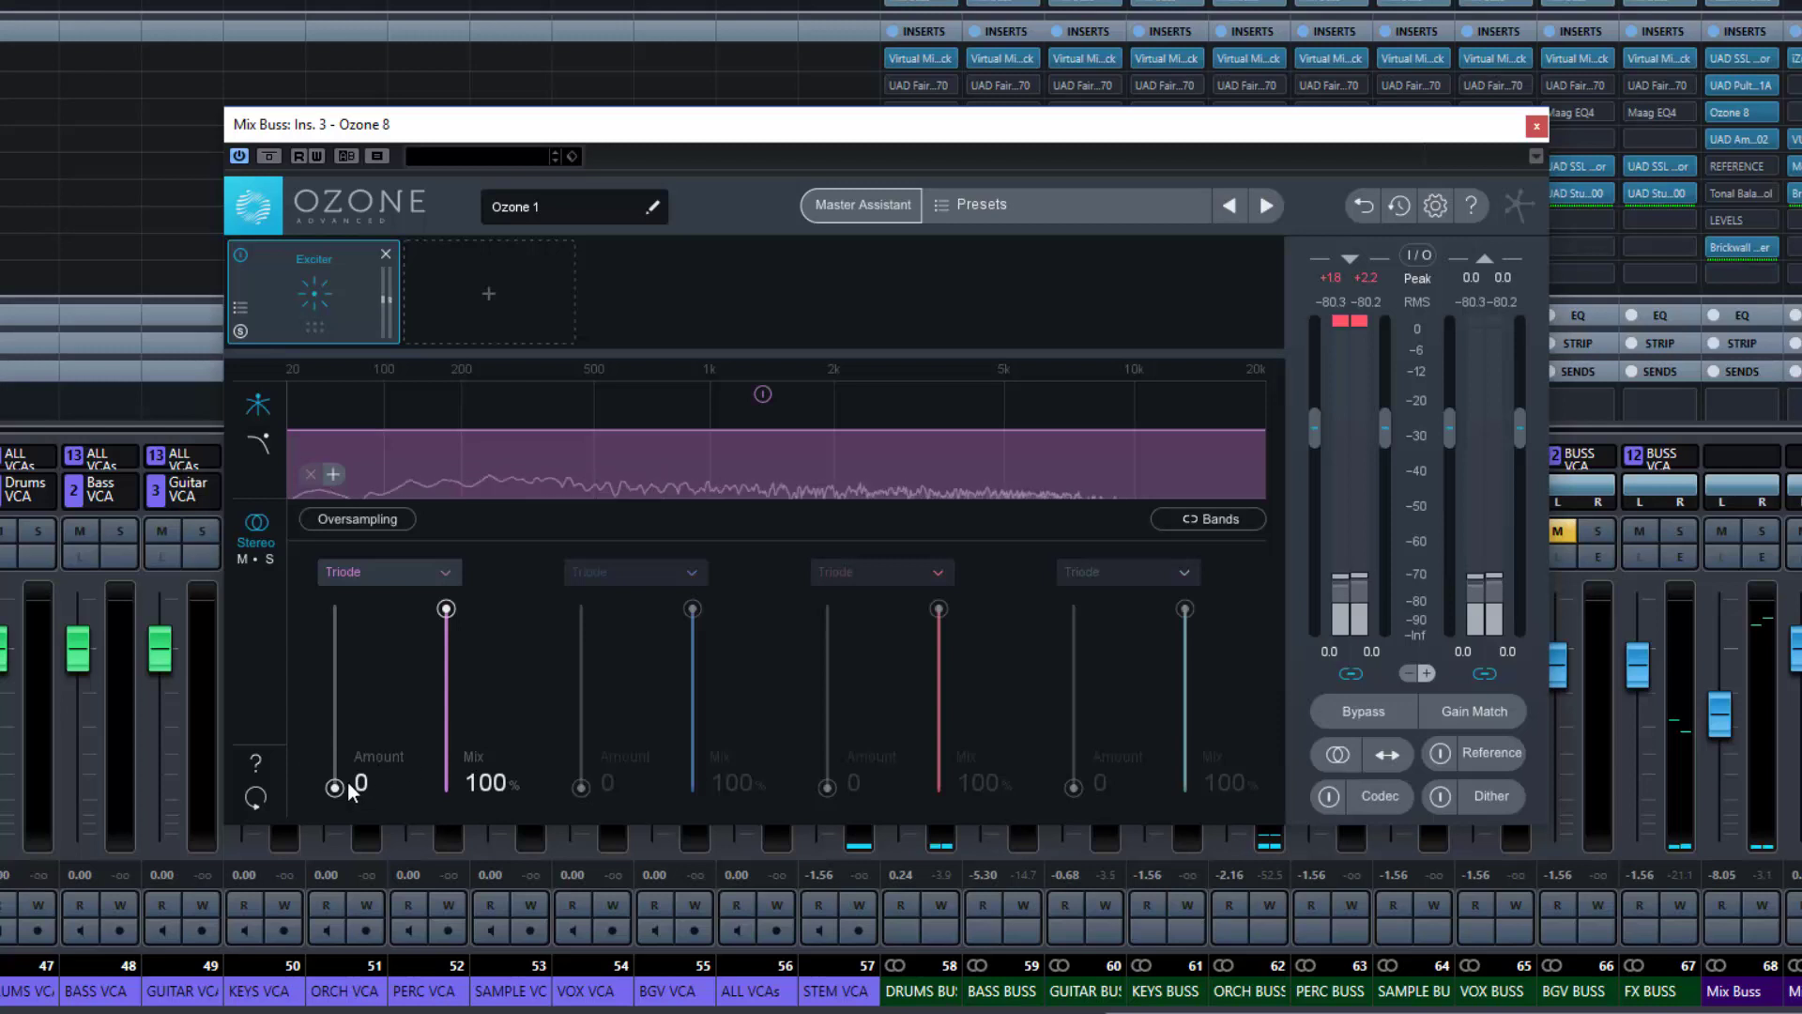
Set the single band's excitation mode to Analog, and bypass and re-enable the Exciter module for comparison
click(443, 571)
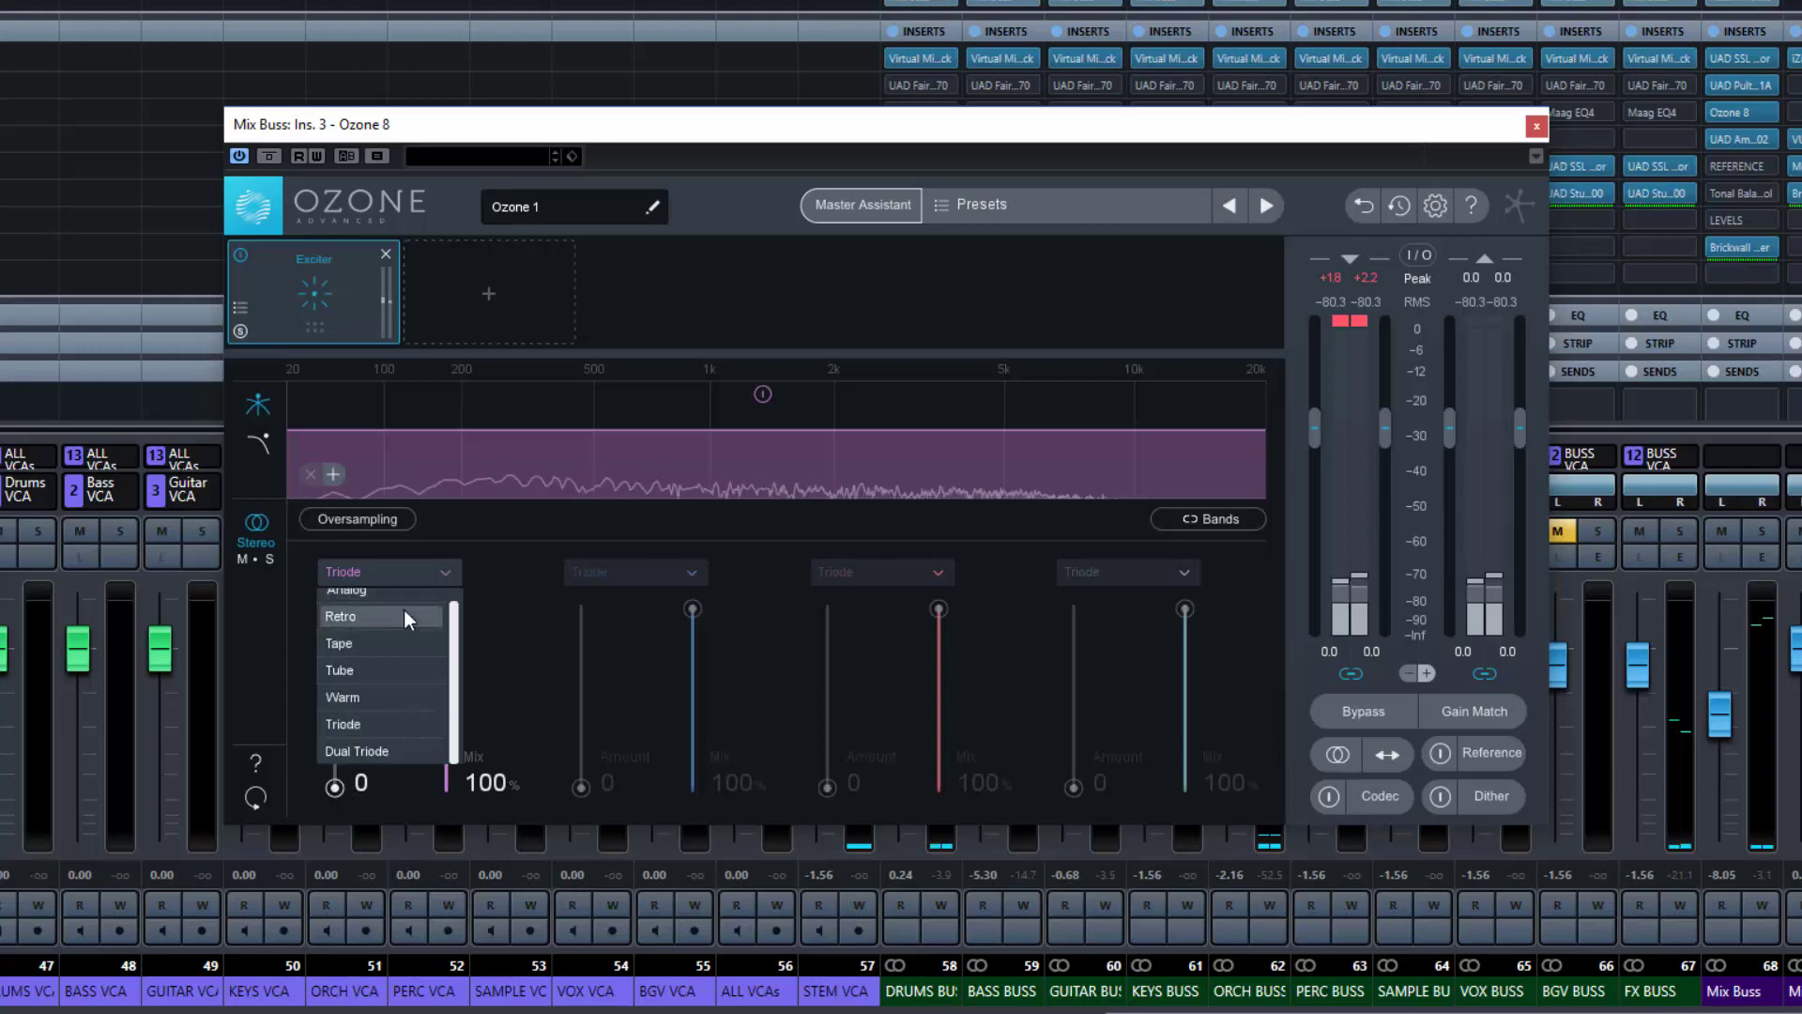
click(369, 602)
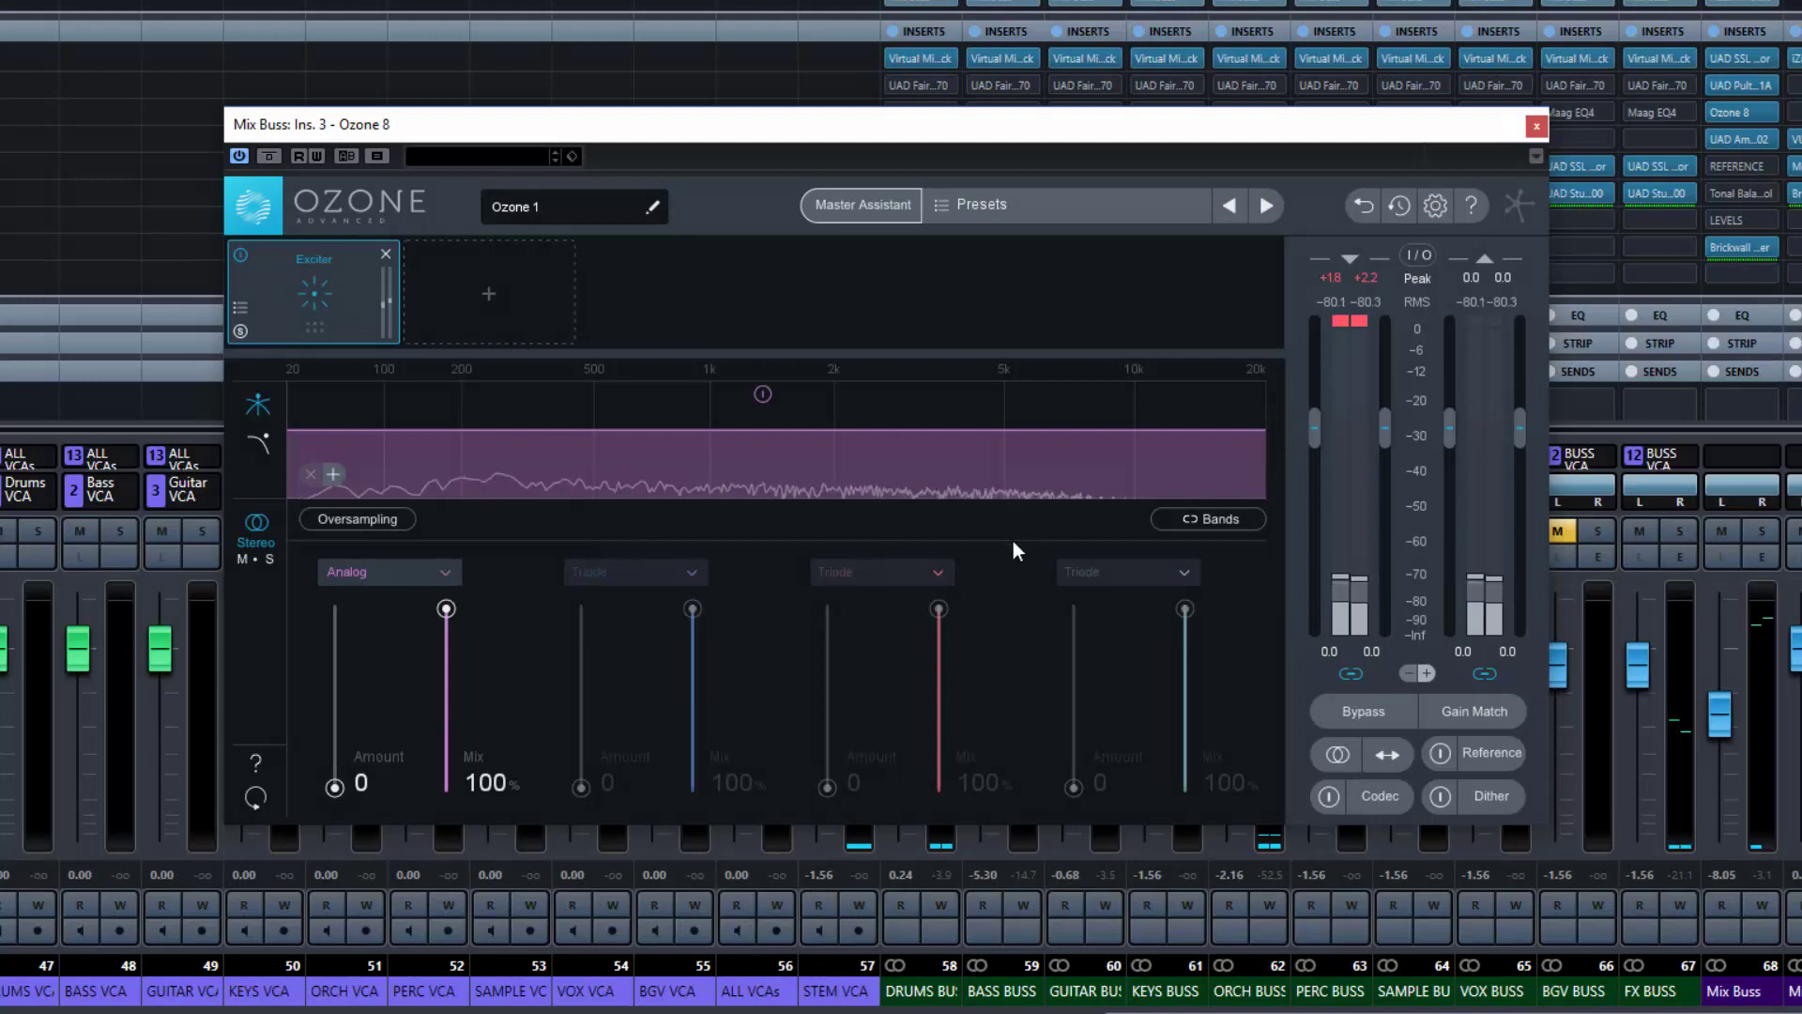
click(240, 253)
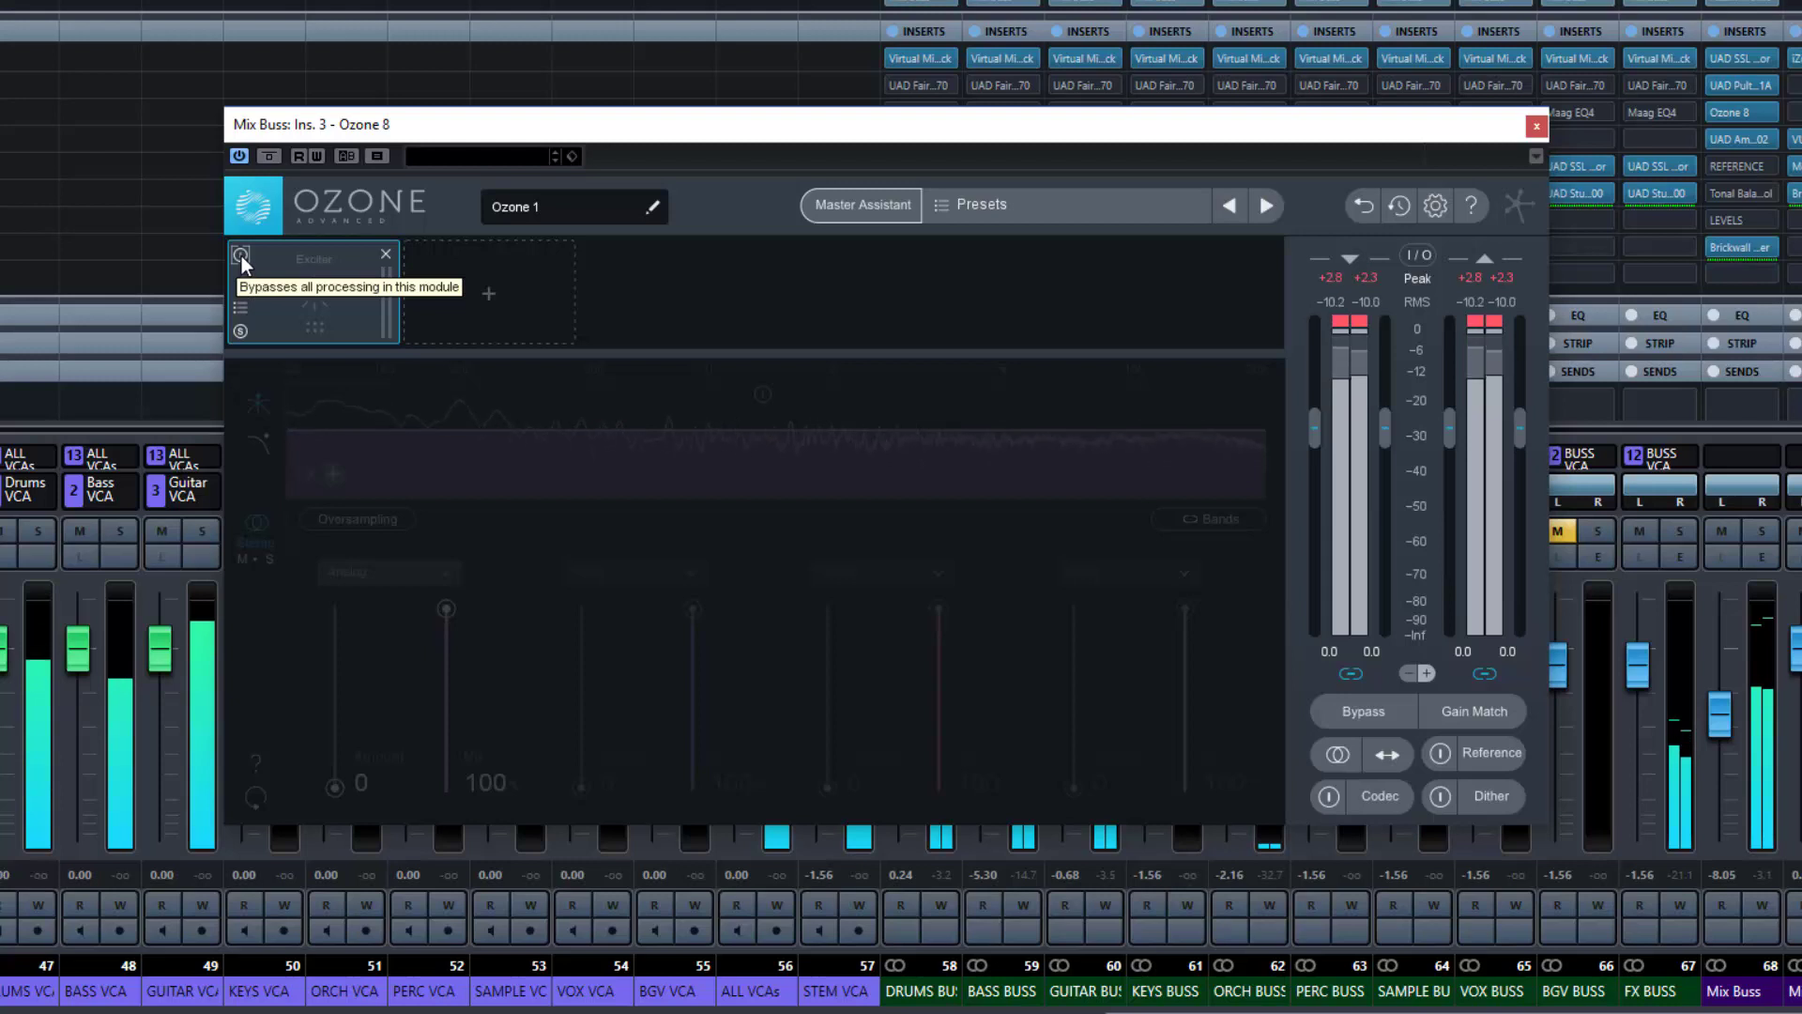
click(239, 256)
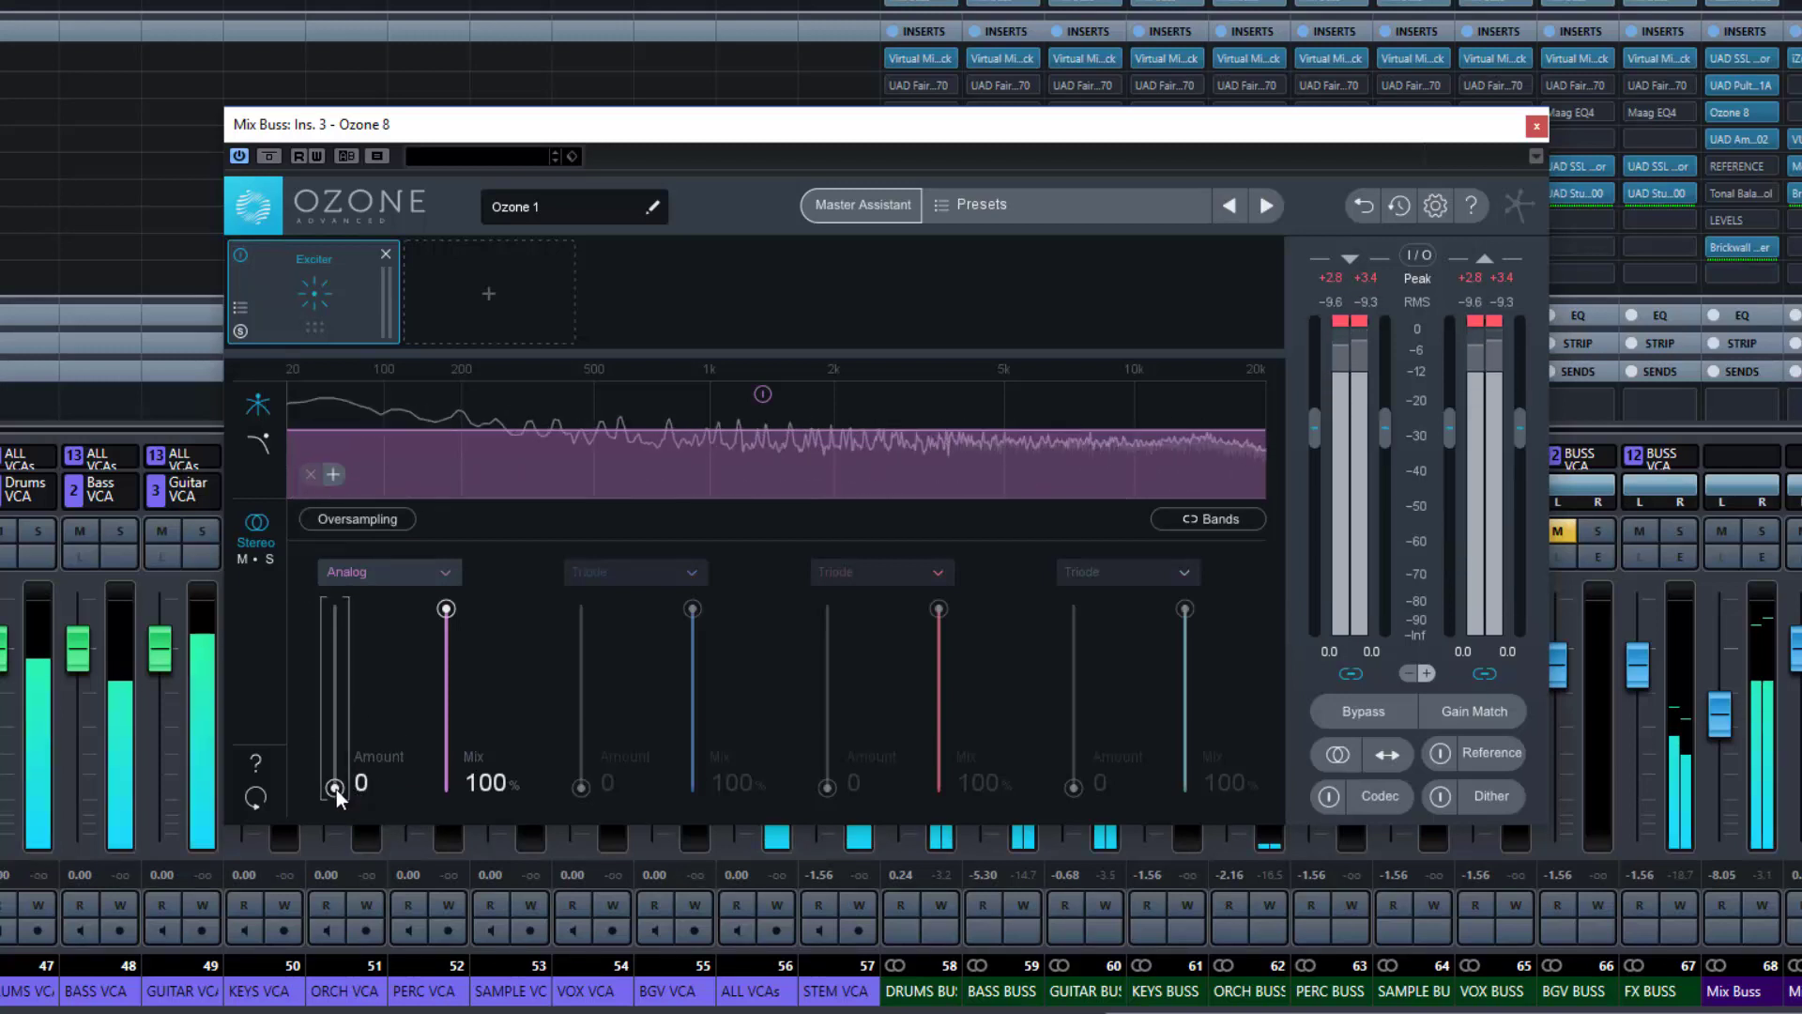
Sweep the band's Amount between 0 and 15, leave it at 15, and raise the Mix Buss fader to -4.99
drag(336, 789, 324, 612)
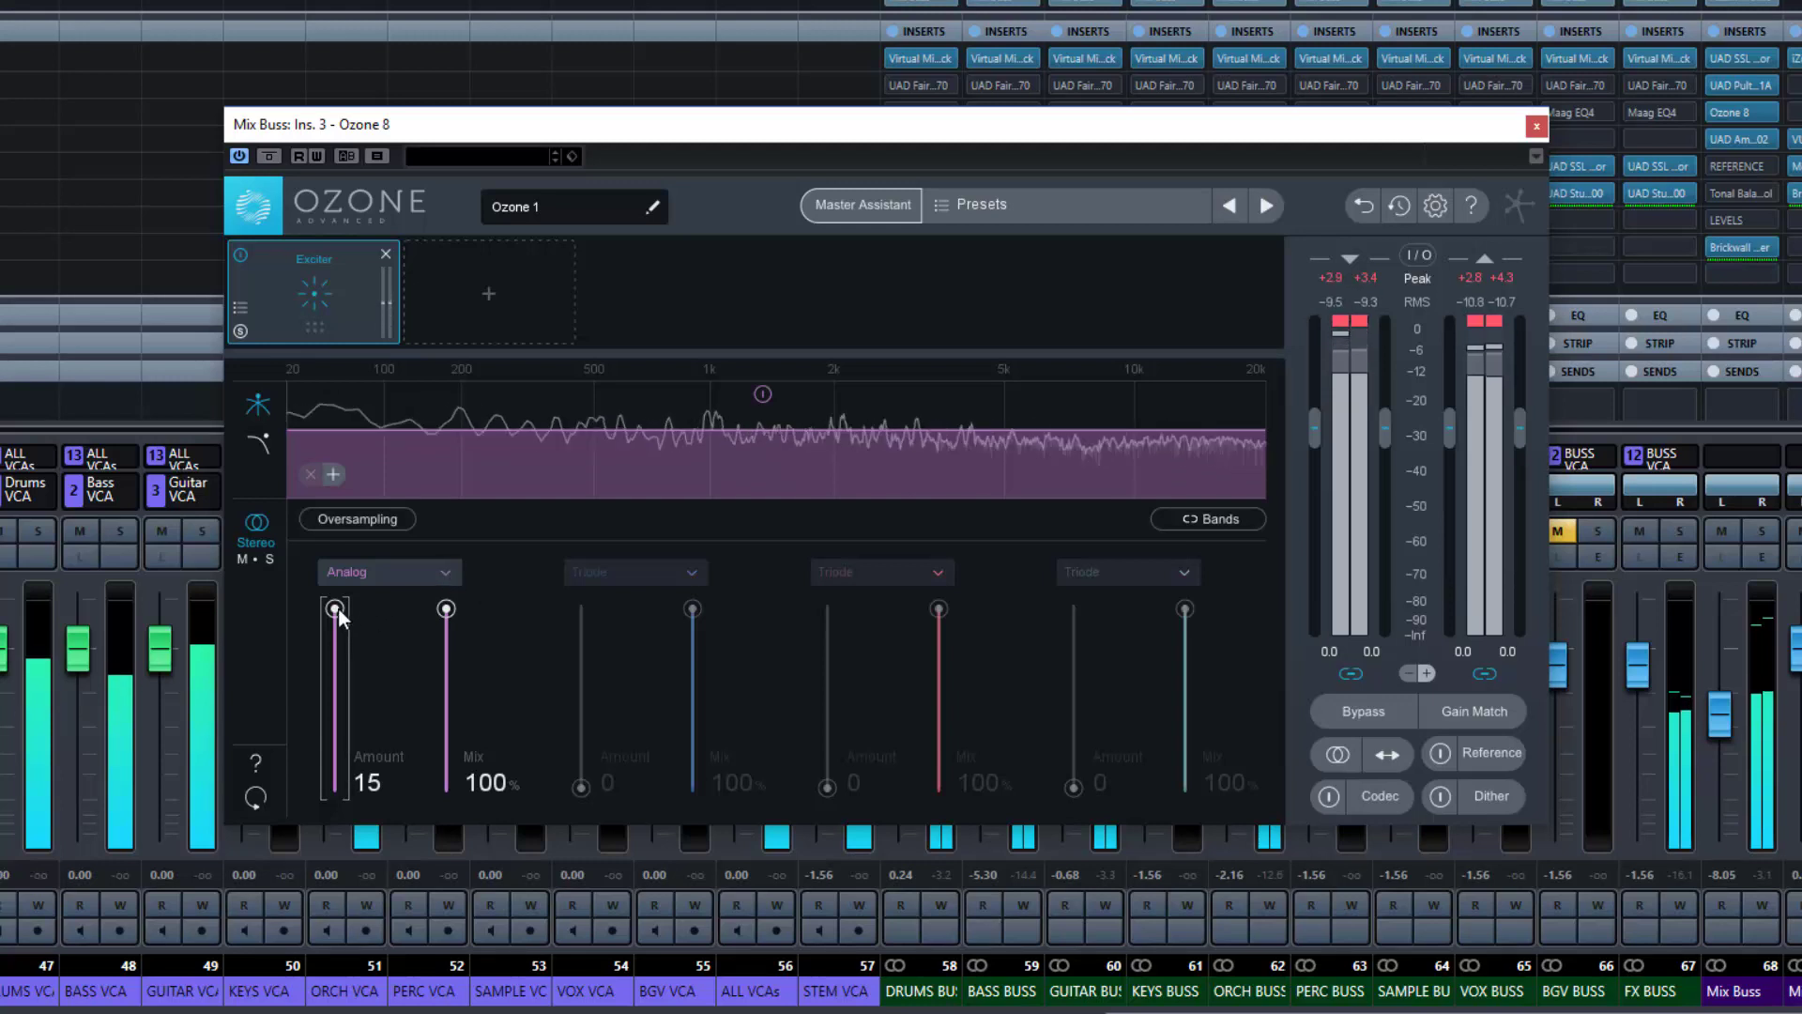
drag(336, 609, 338, 681)
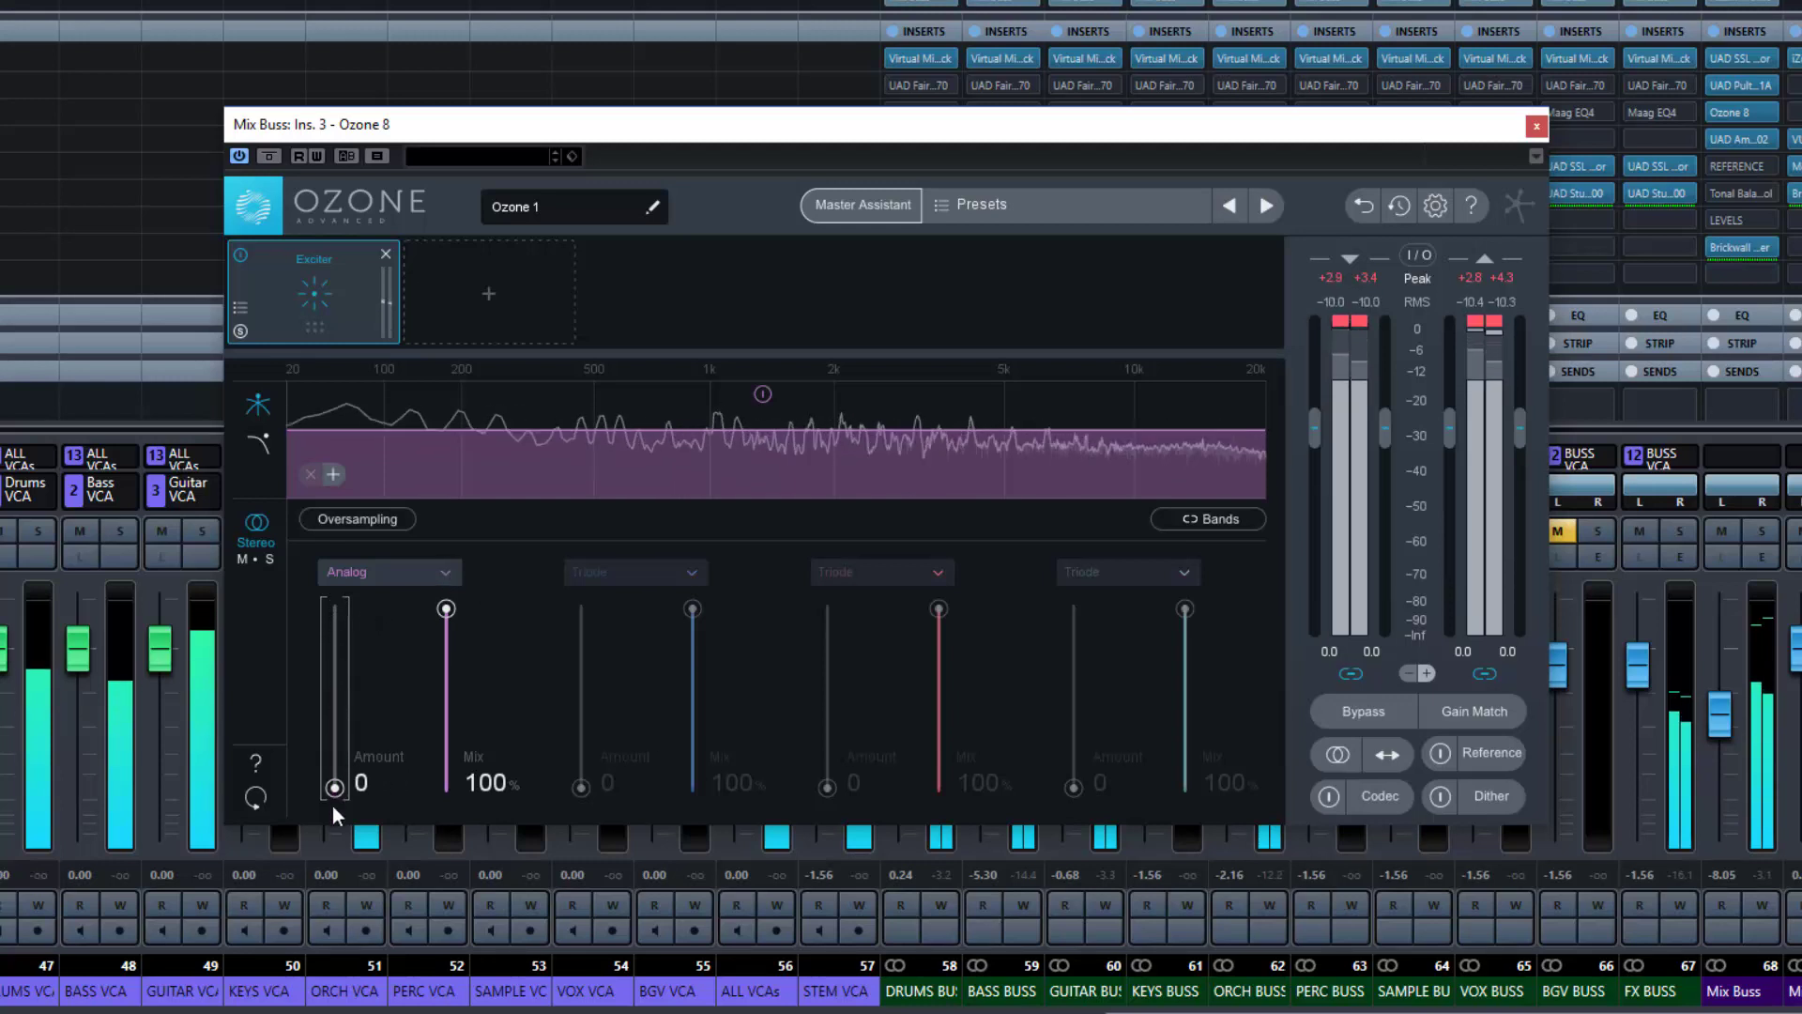
drag(333, 806, 322, 627)
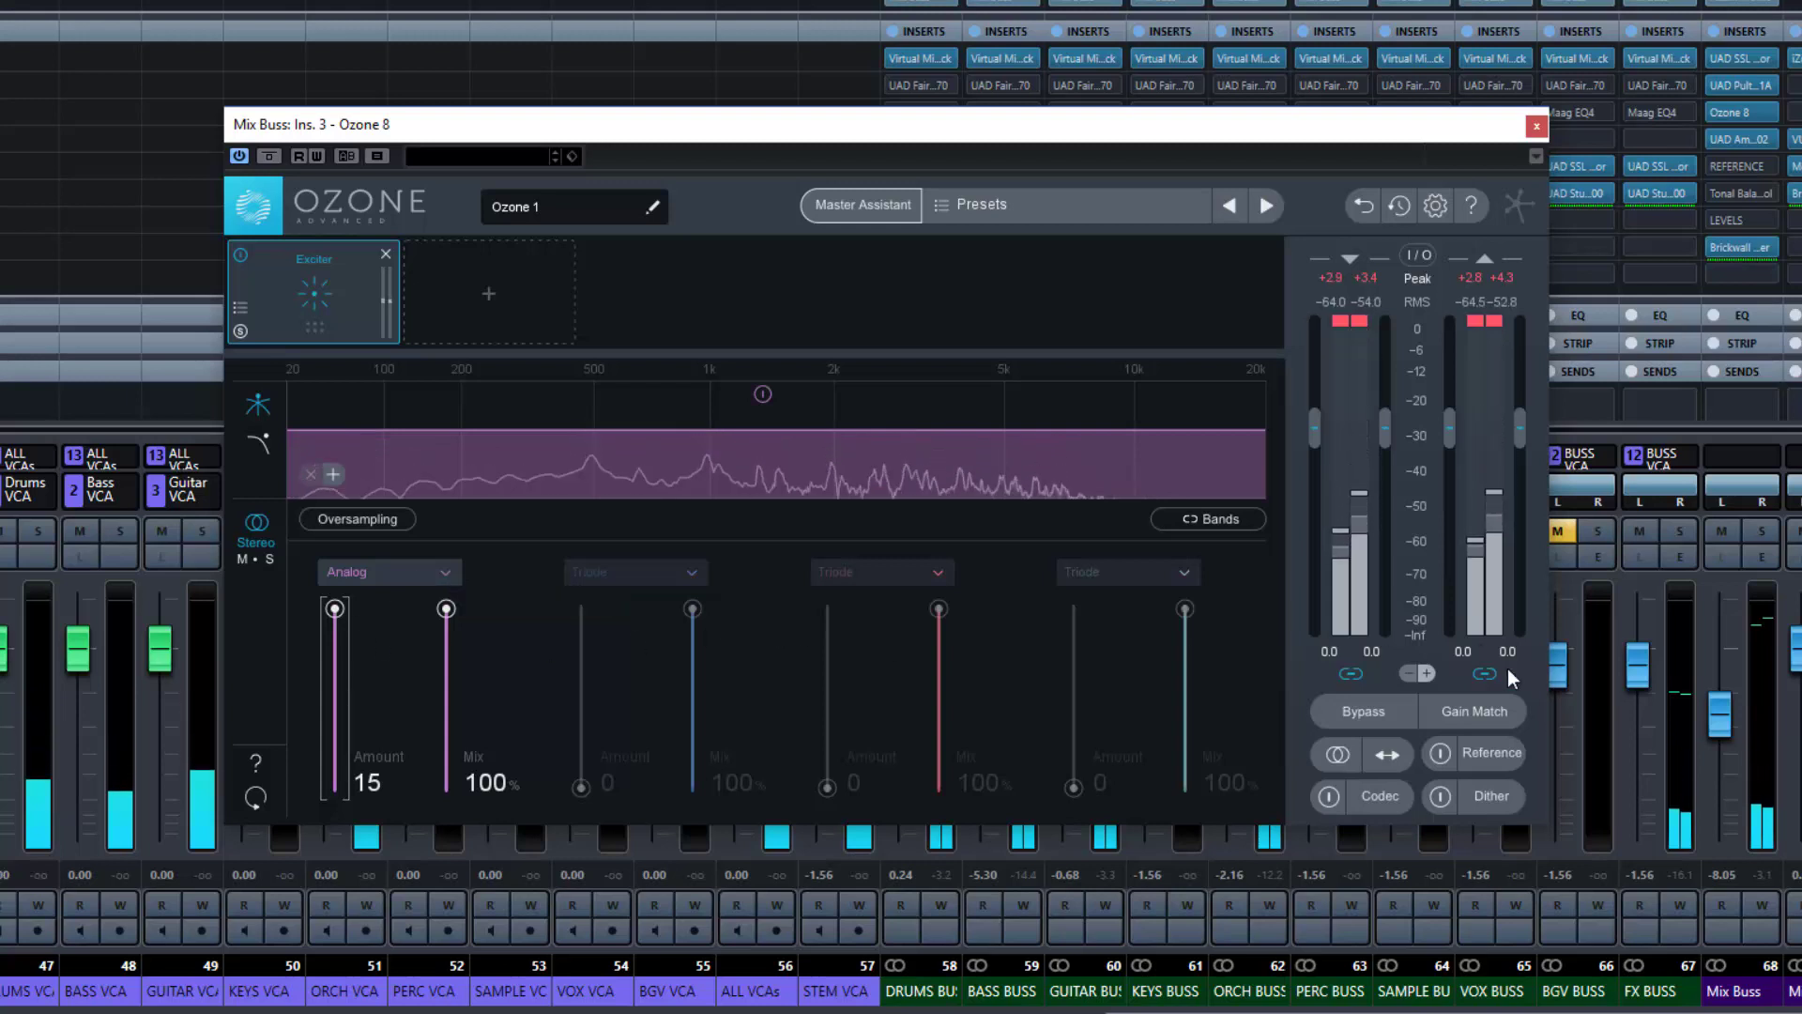
drag(1720, 725, 1721, 700)
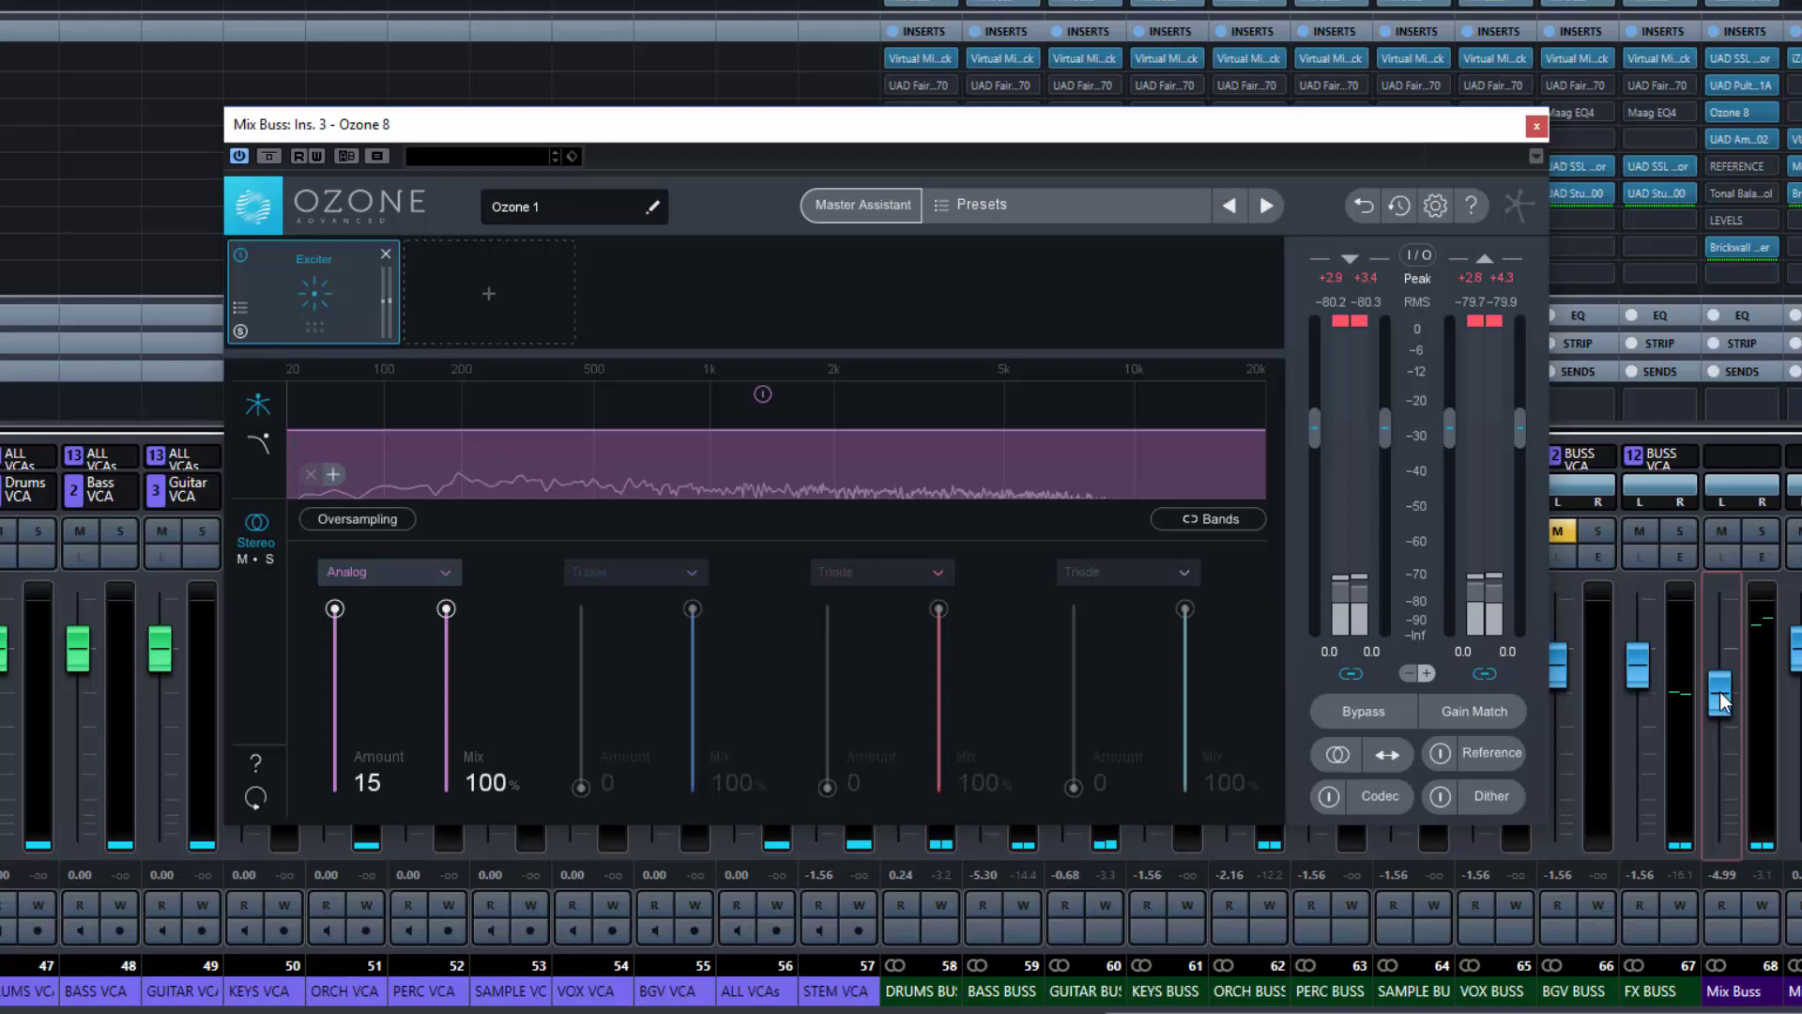
Audition the Retro, Tape, Tube, Warm and Triode modes in turn during playback, and finish on Dual Triode
click(441, 573)
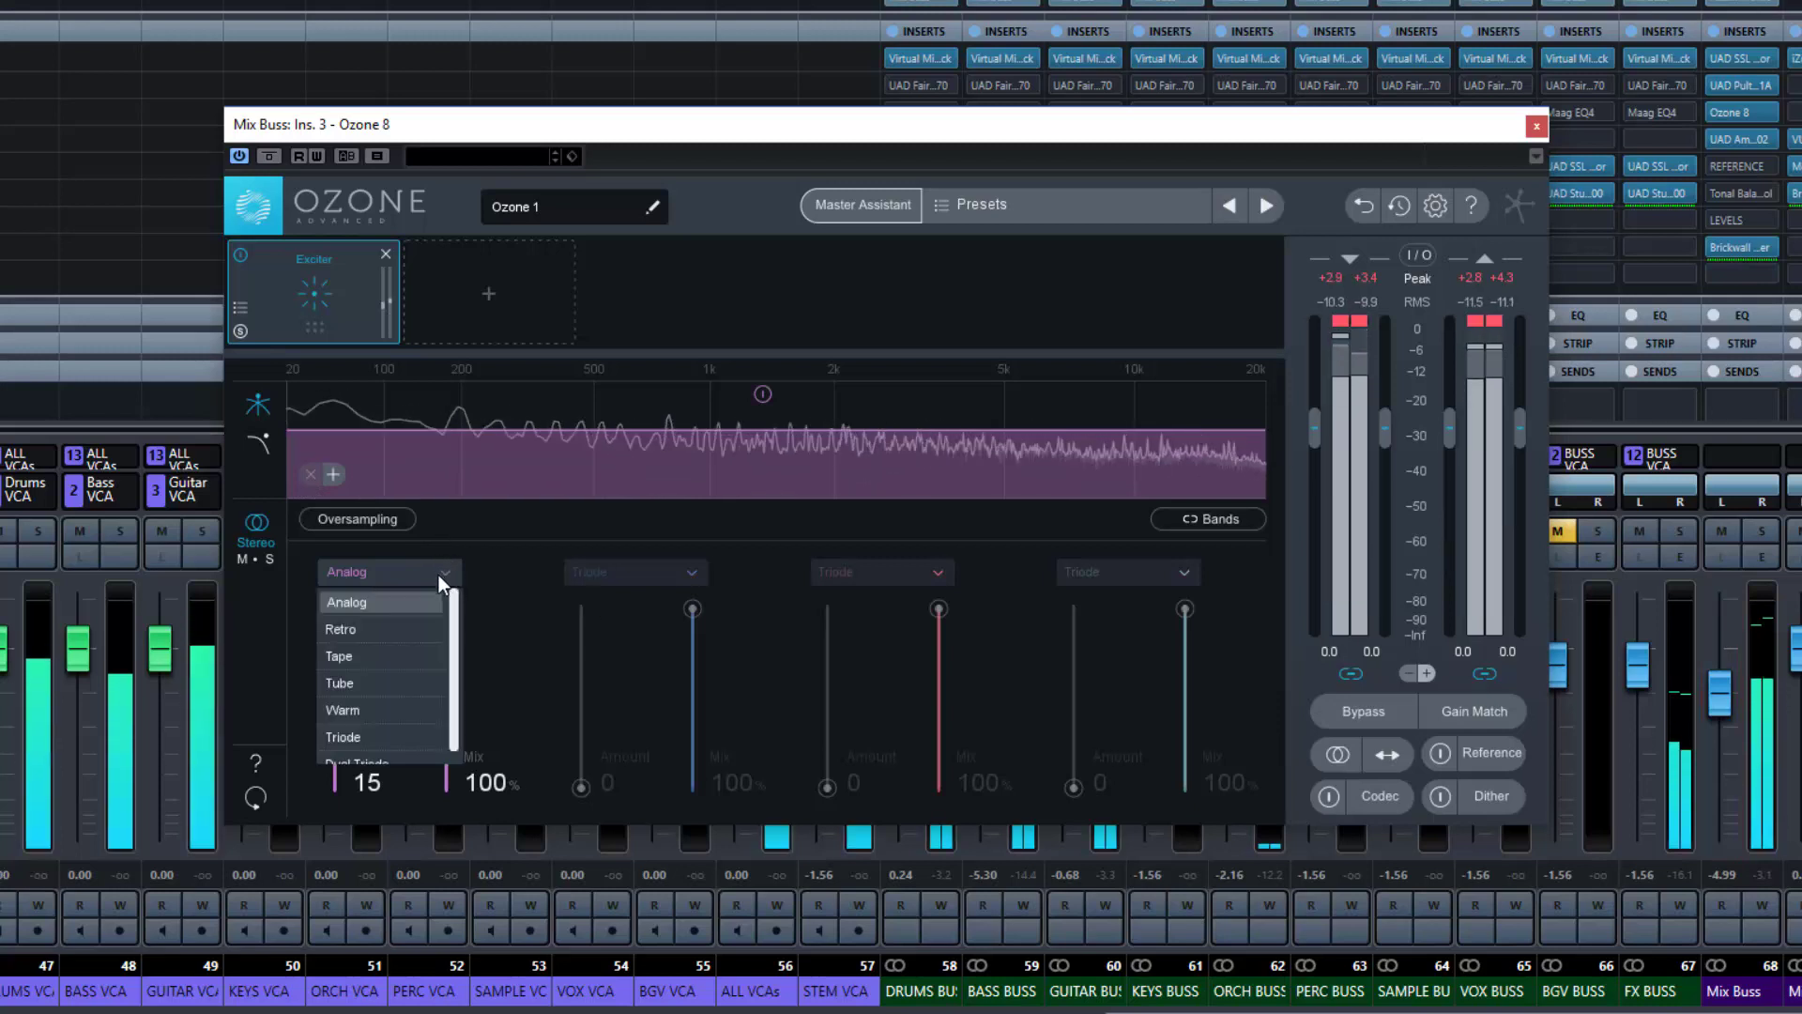
click(401, 627)
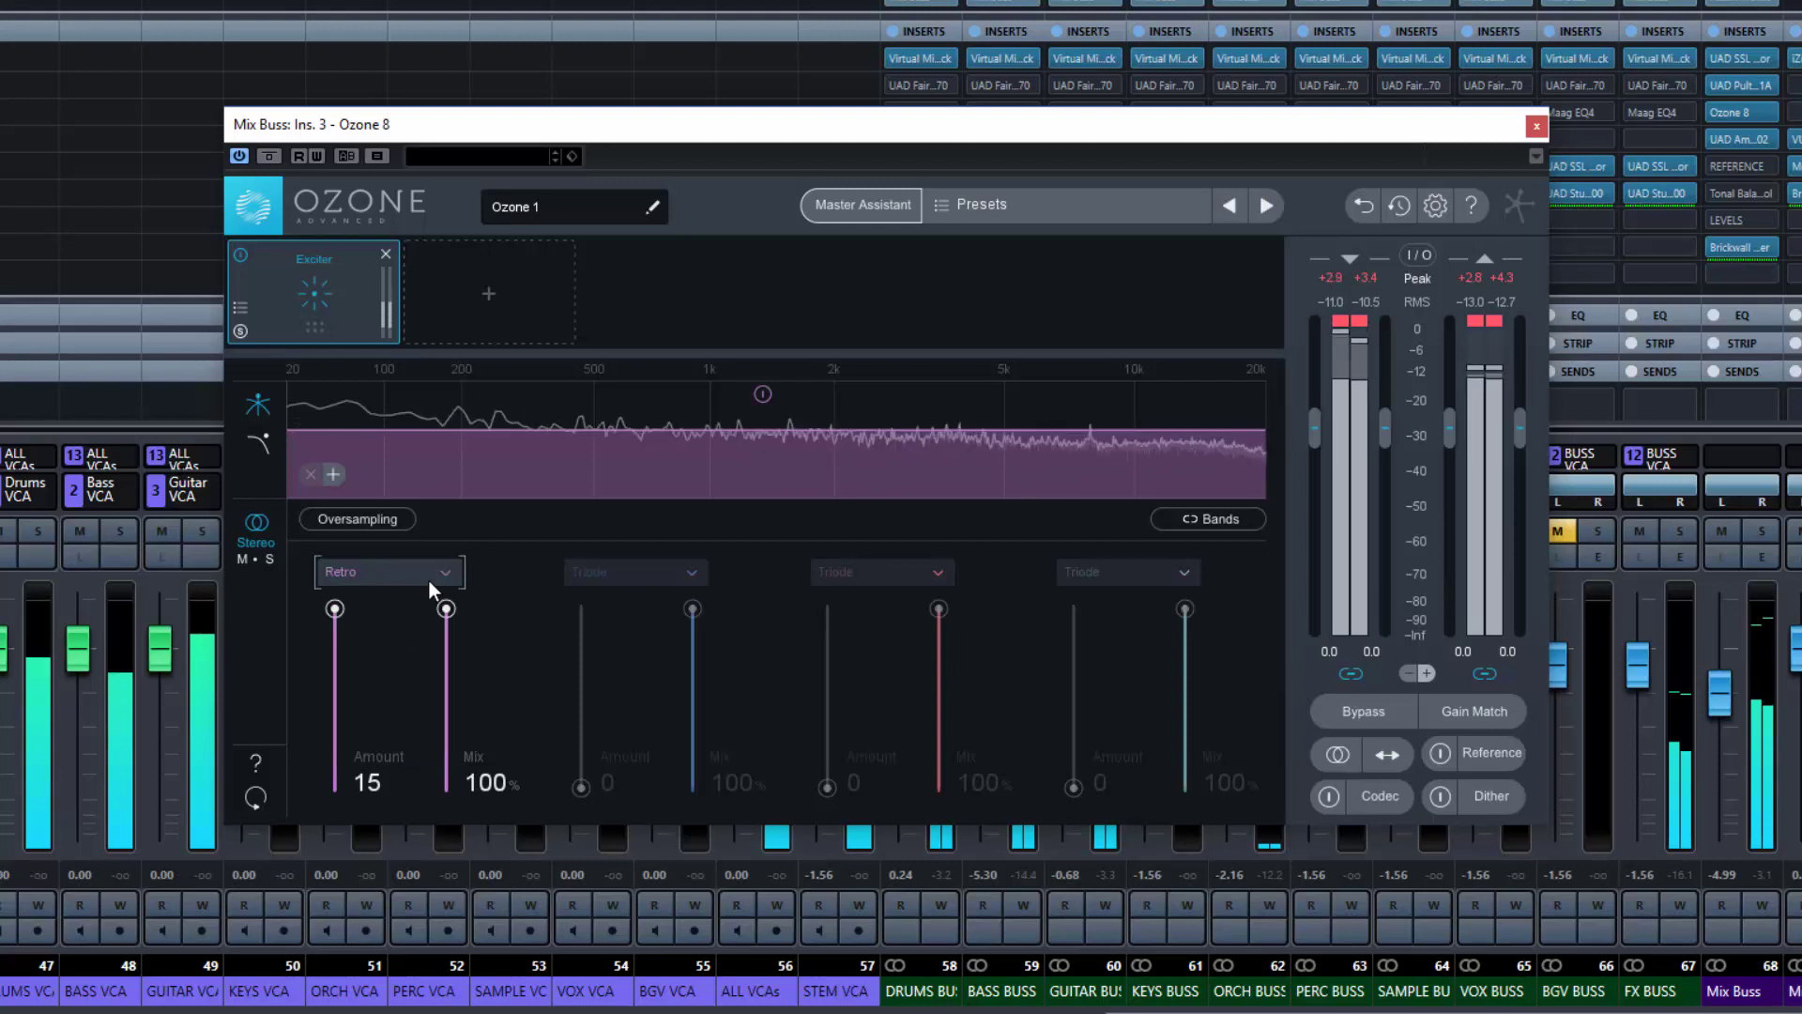
click(426, 572)
click(398, 654)
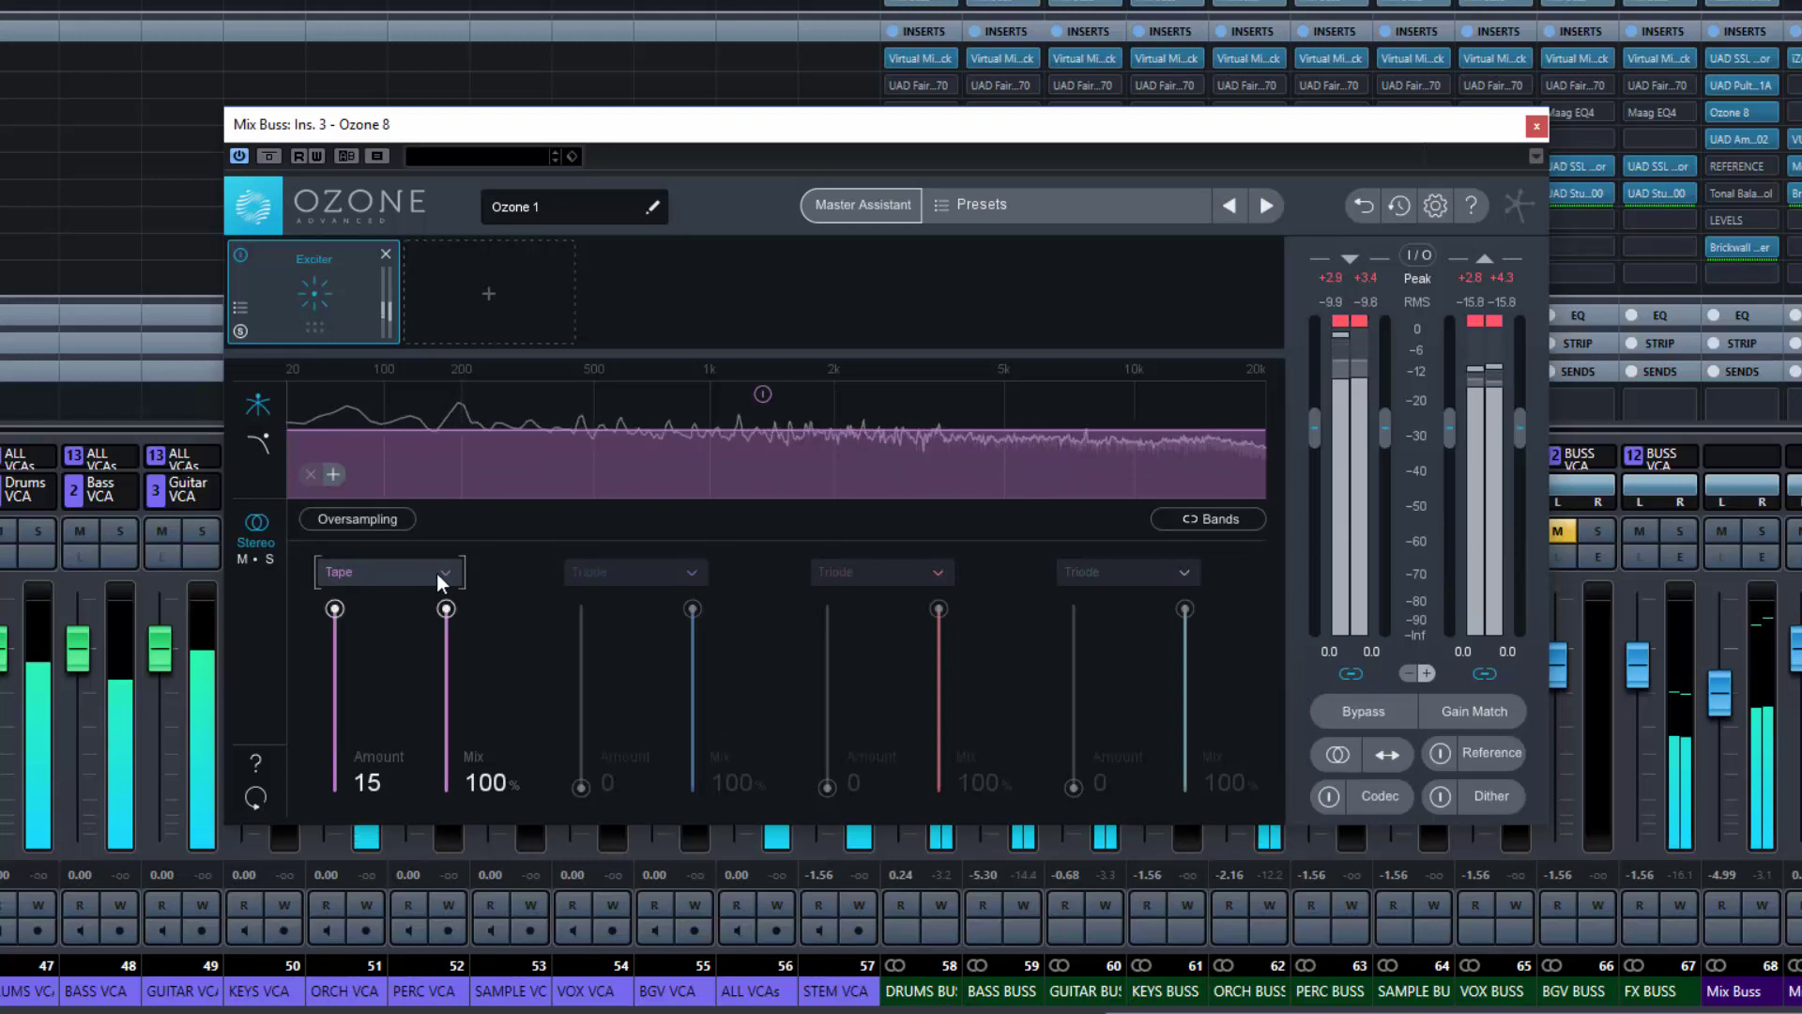
click(436, 573)
click(404, 680)
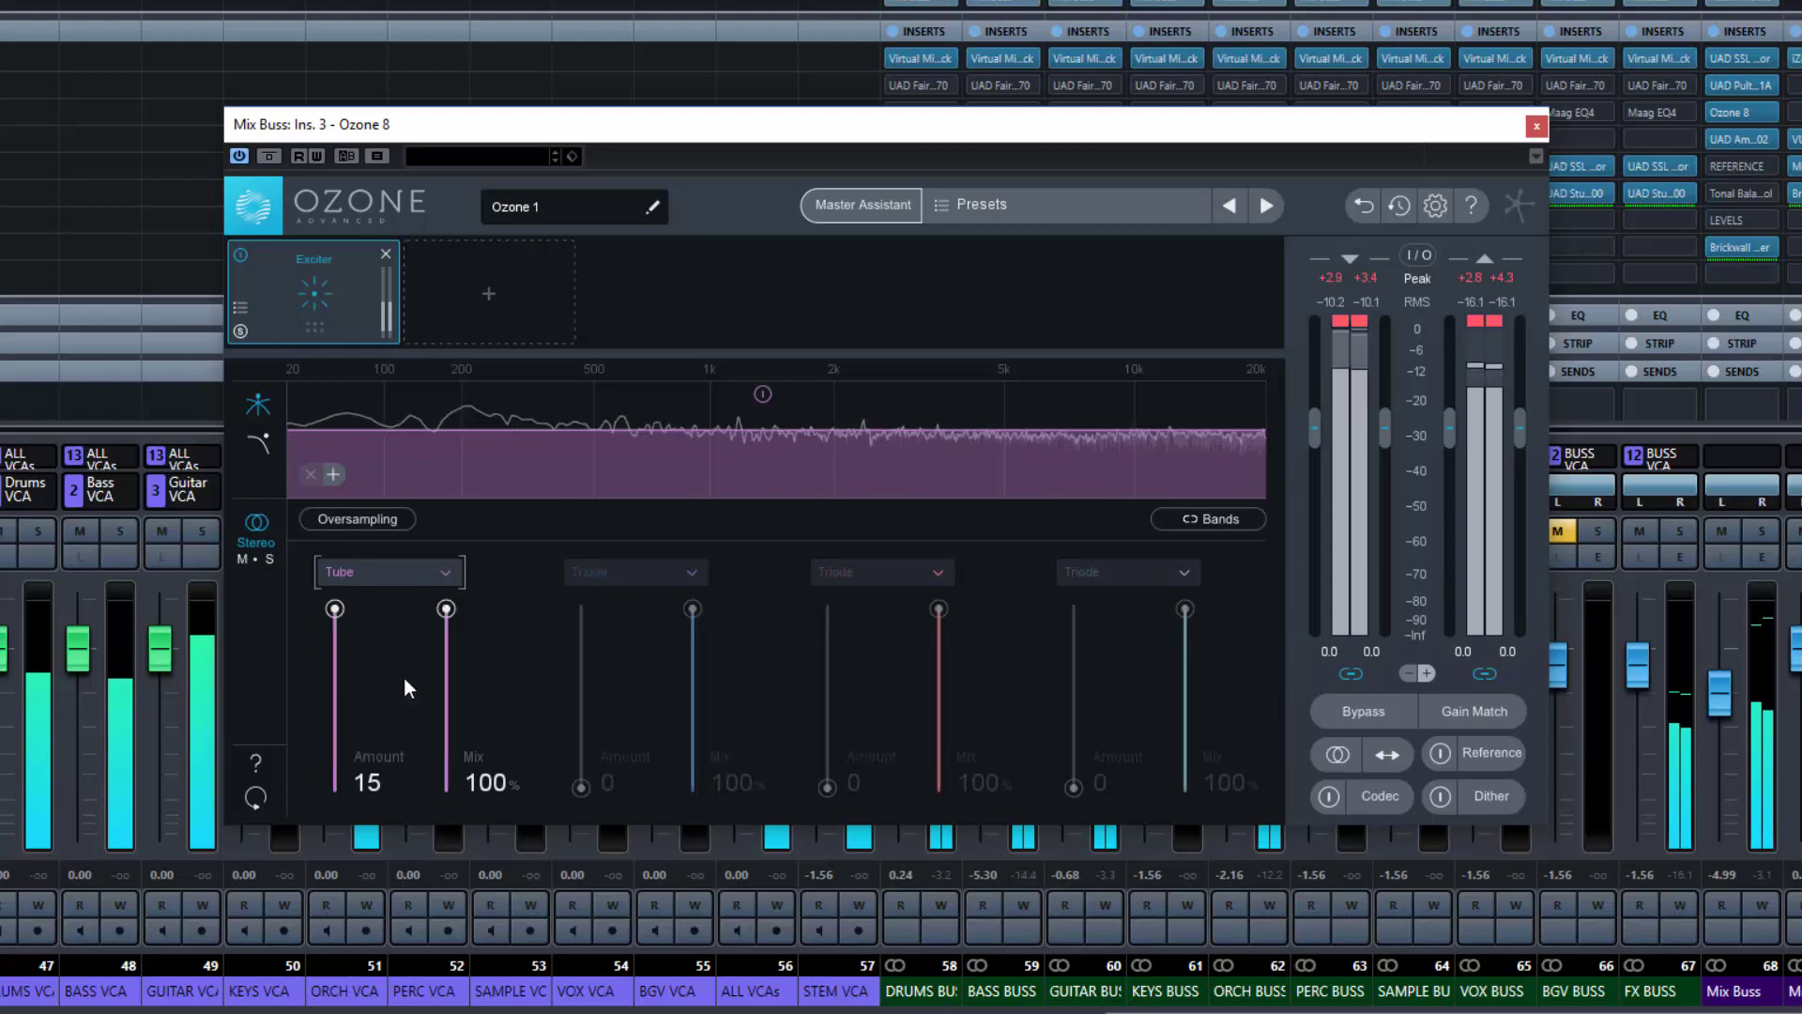
click(442, 573)
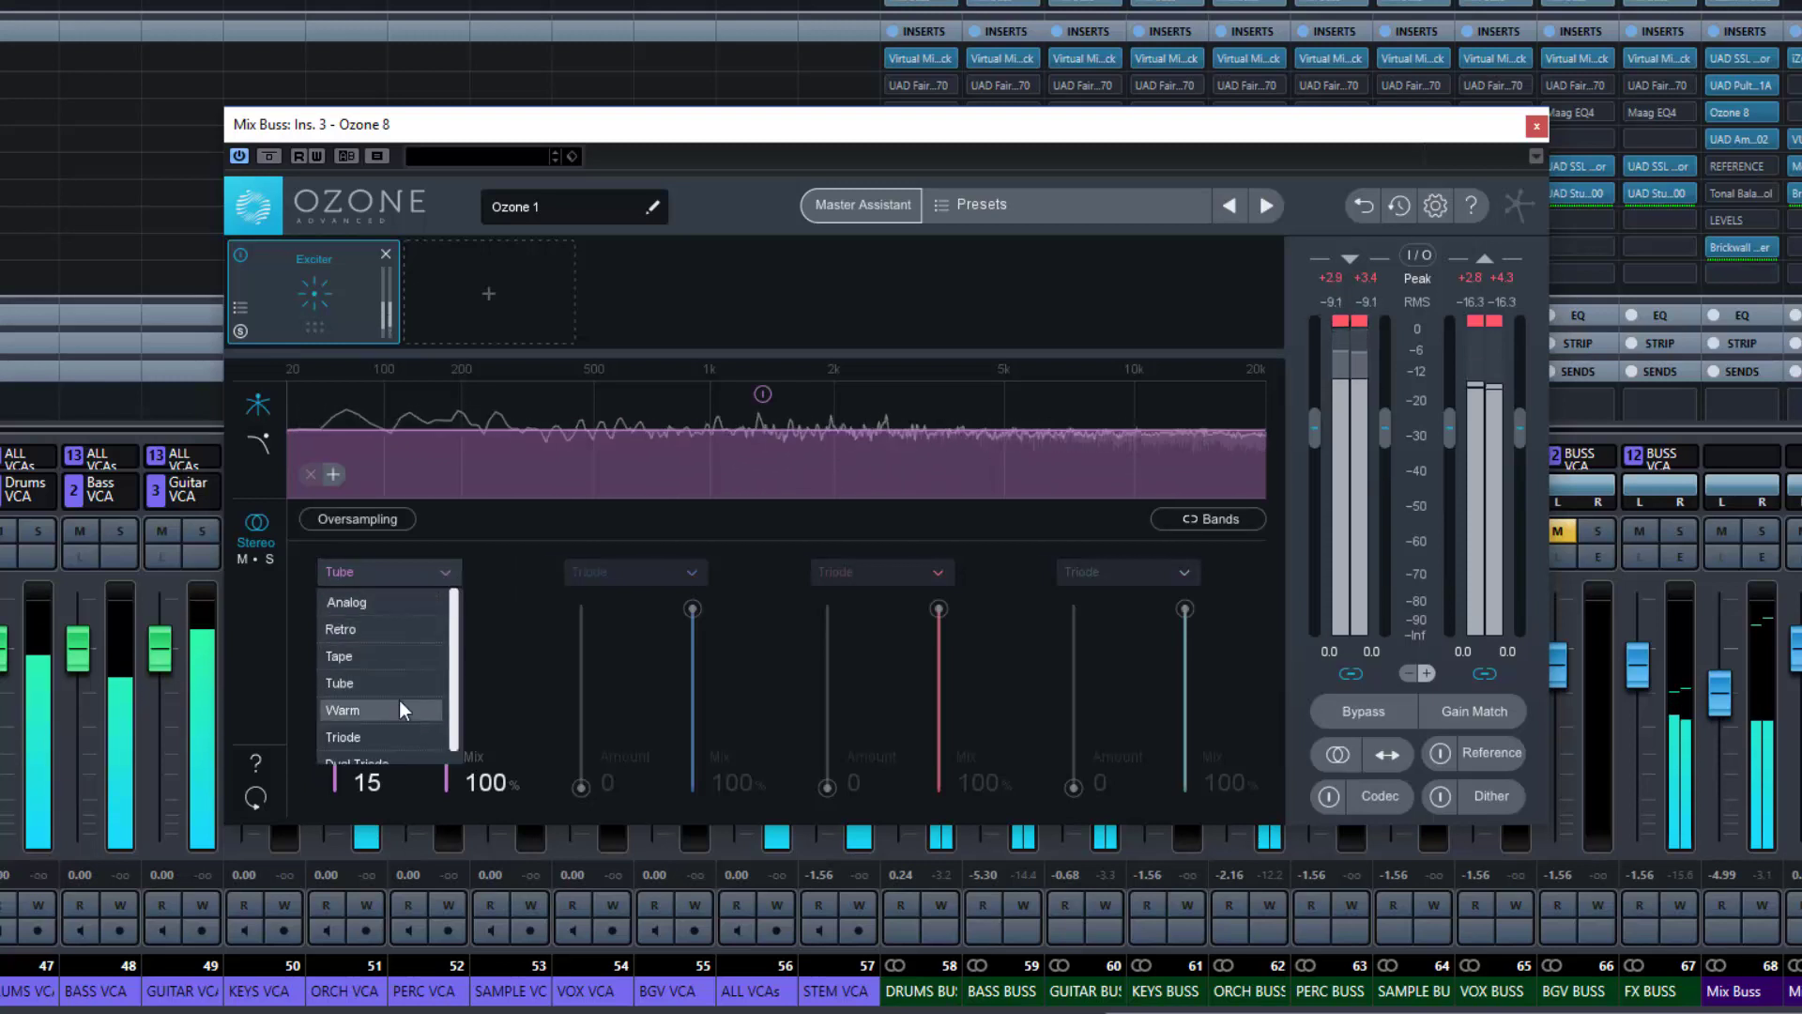
click(398, 700)
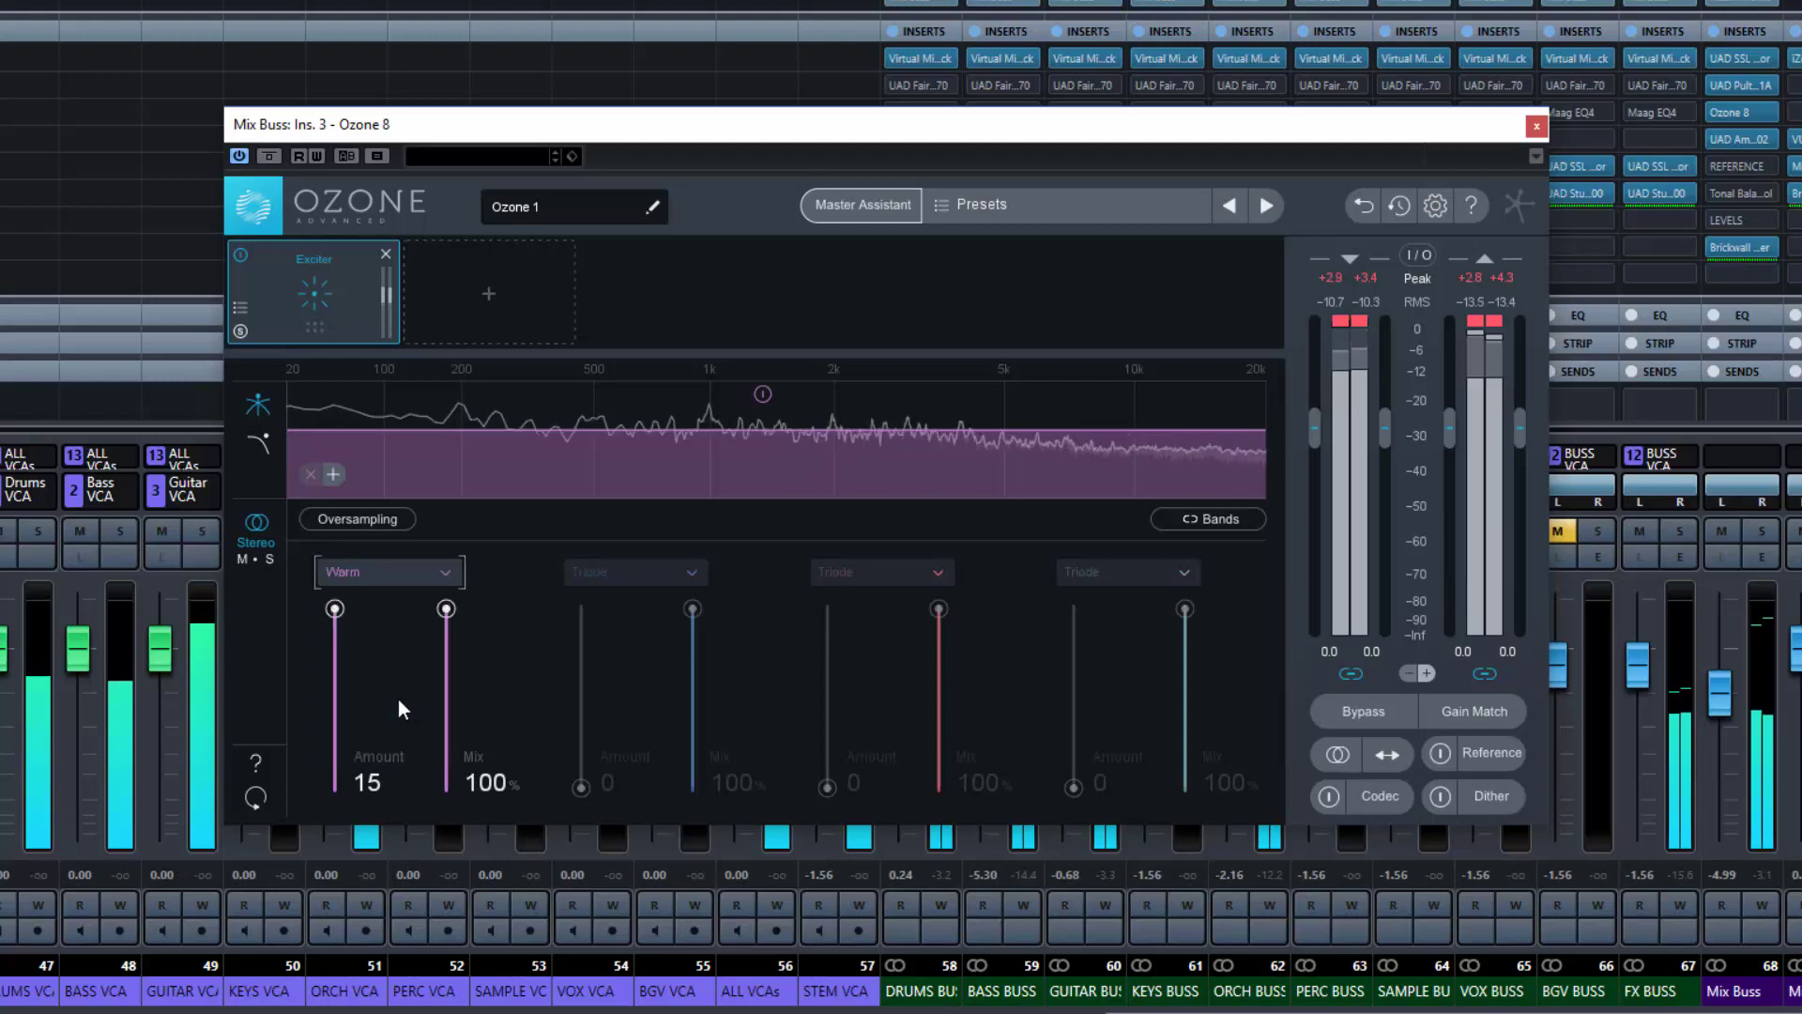
click(437, 572)
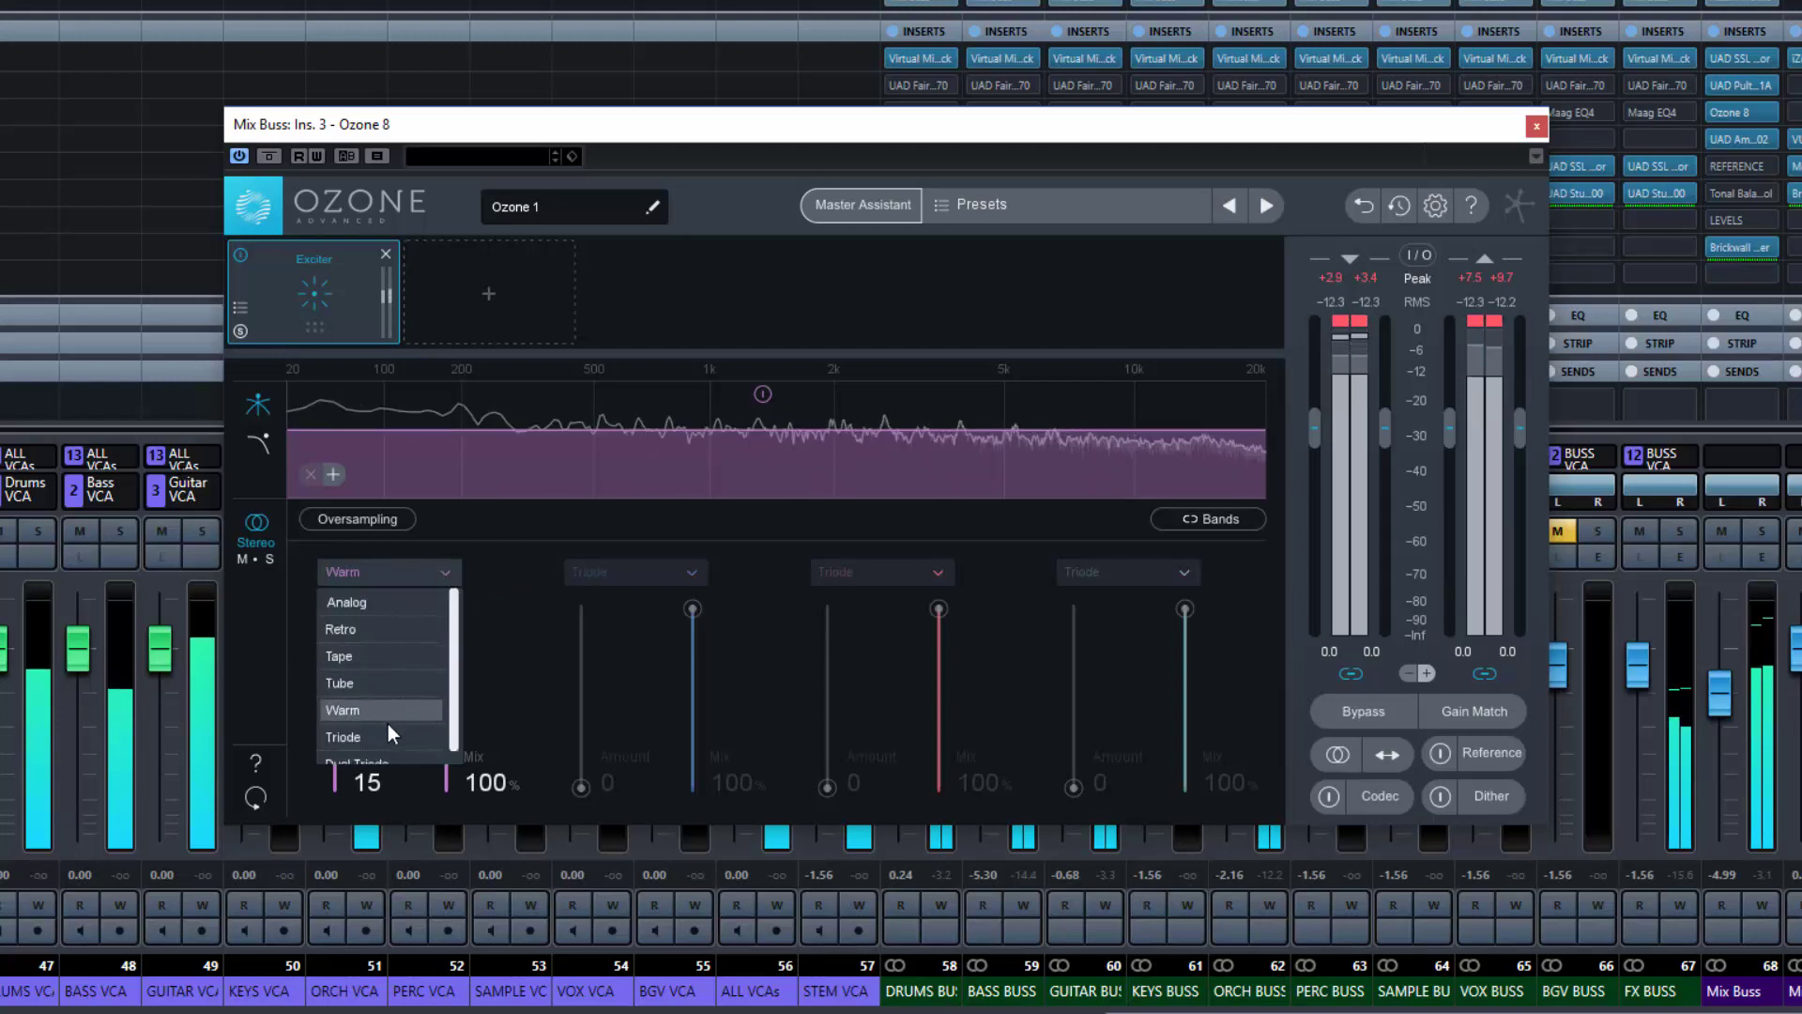
click(385, 730)
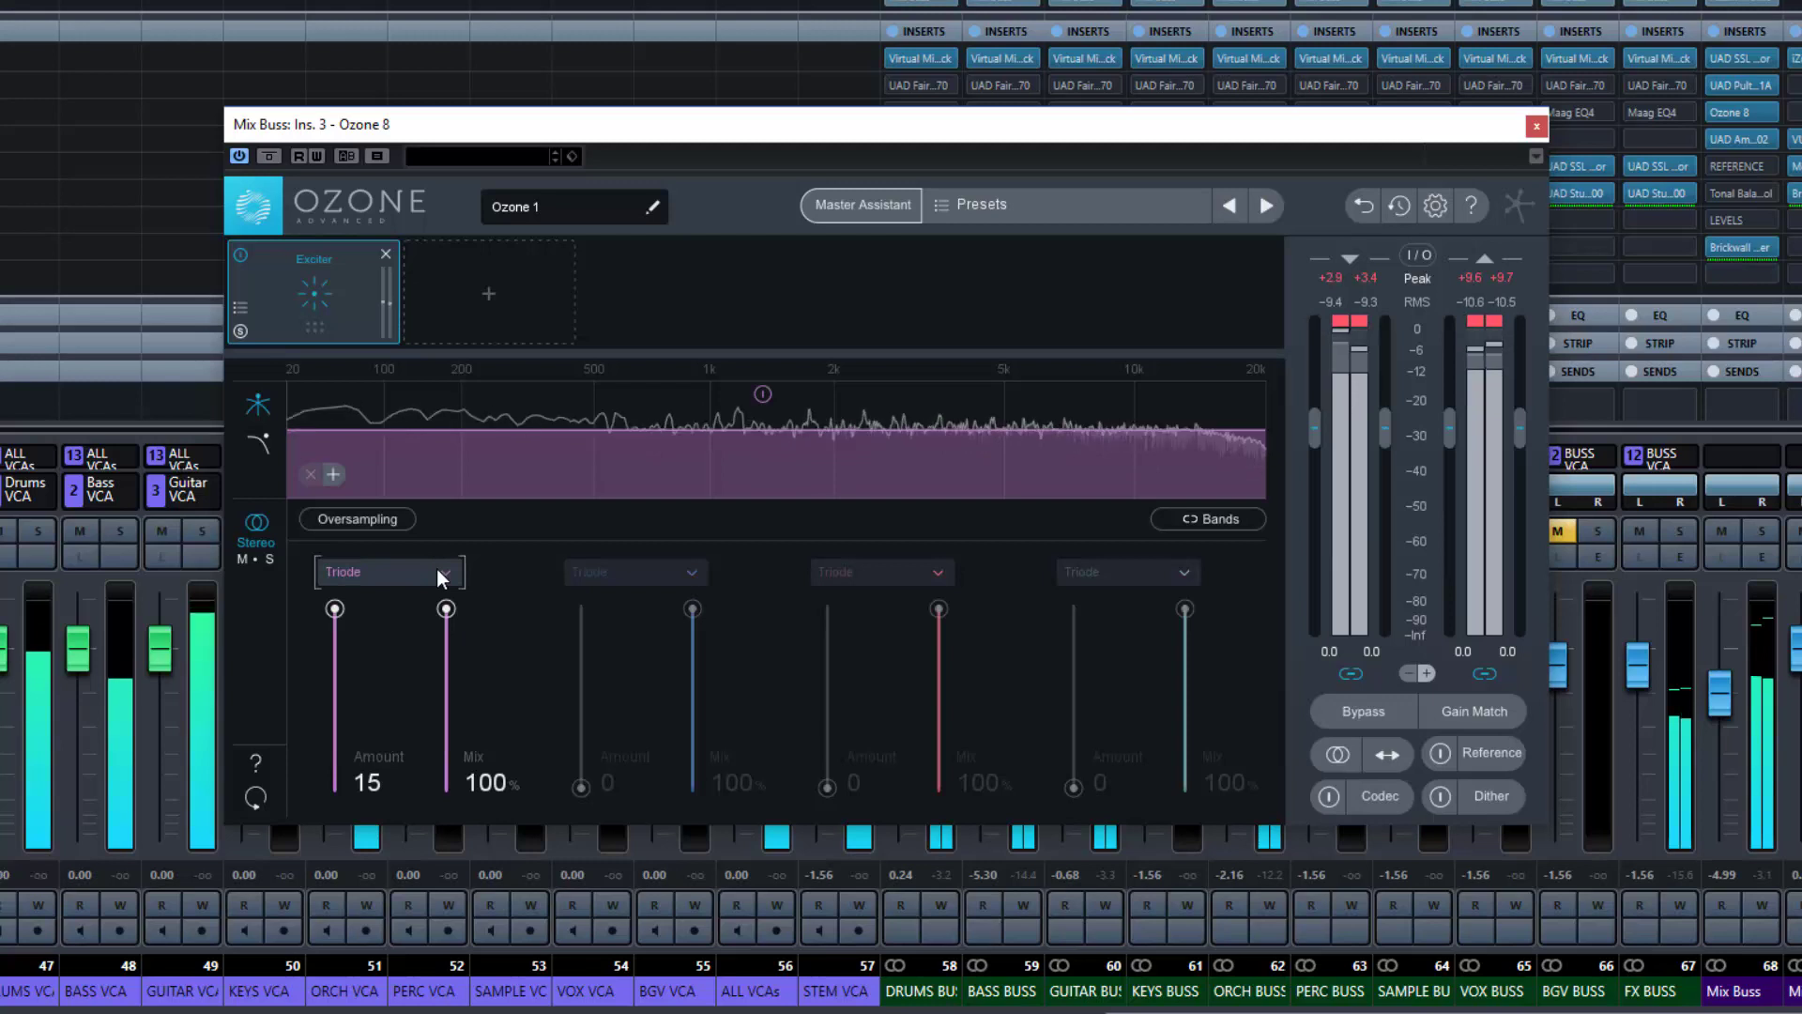
click(437, 570)
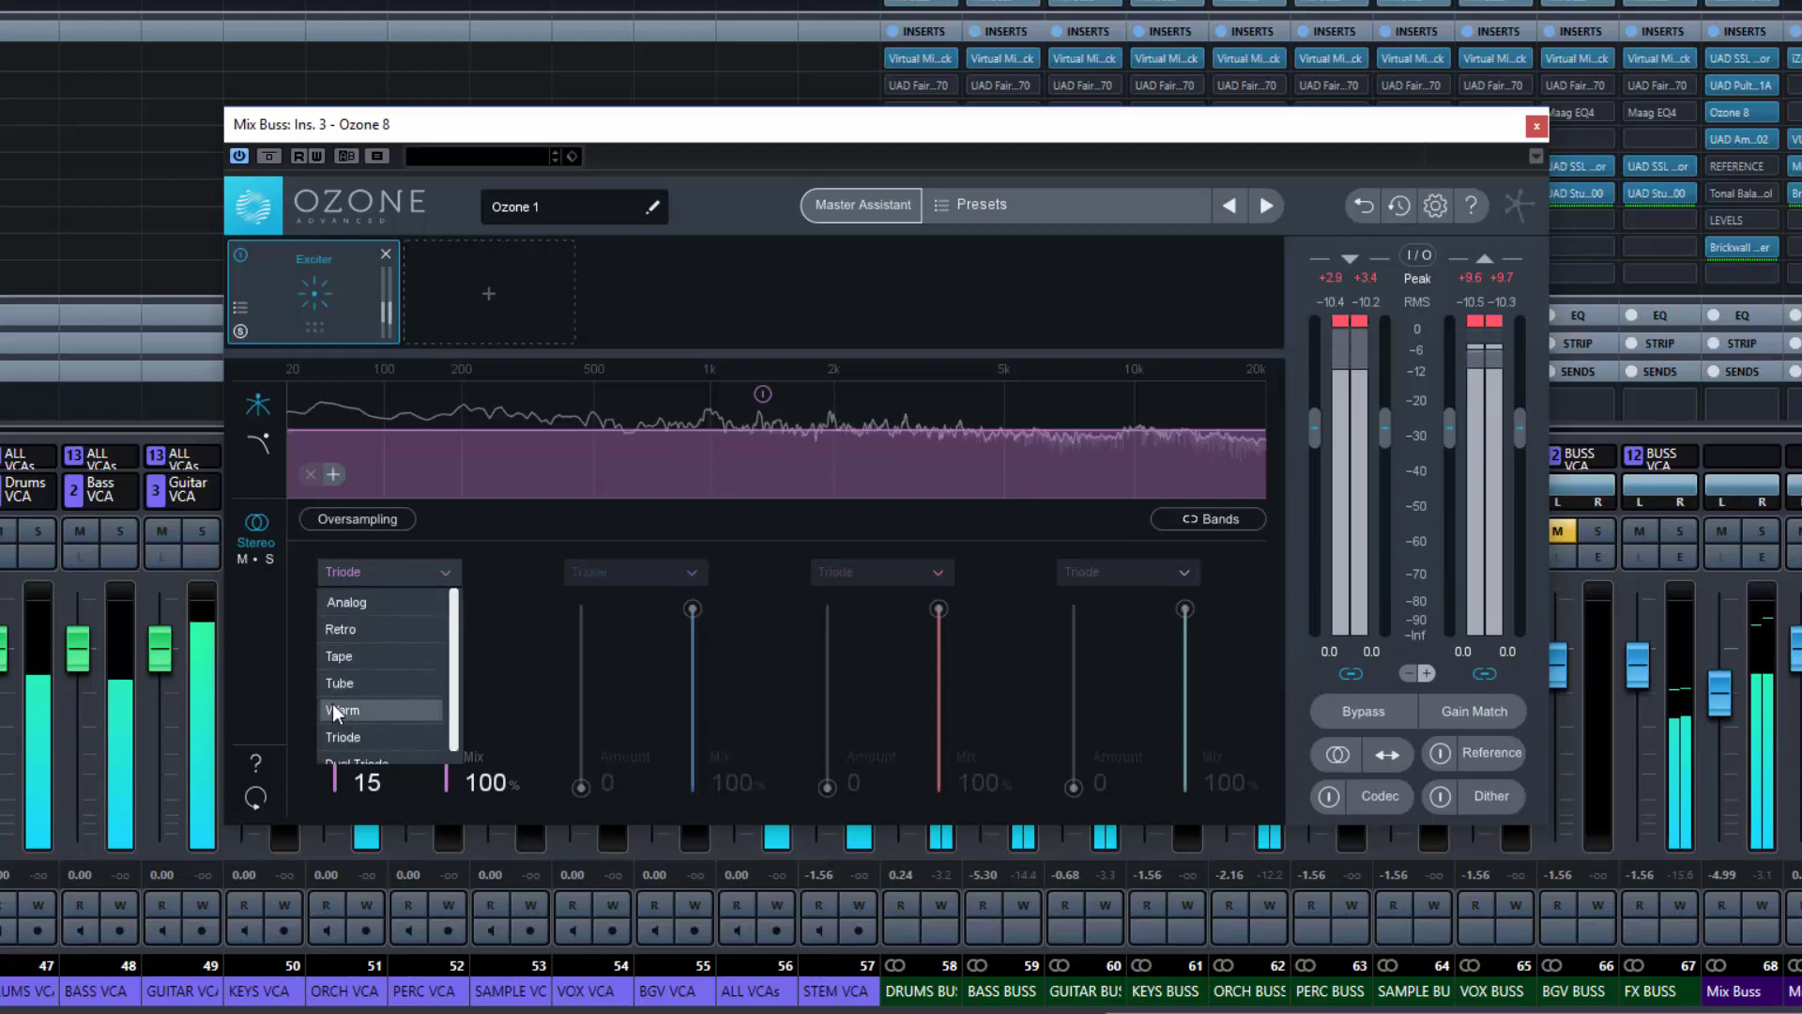
click(380, 753)
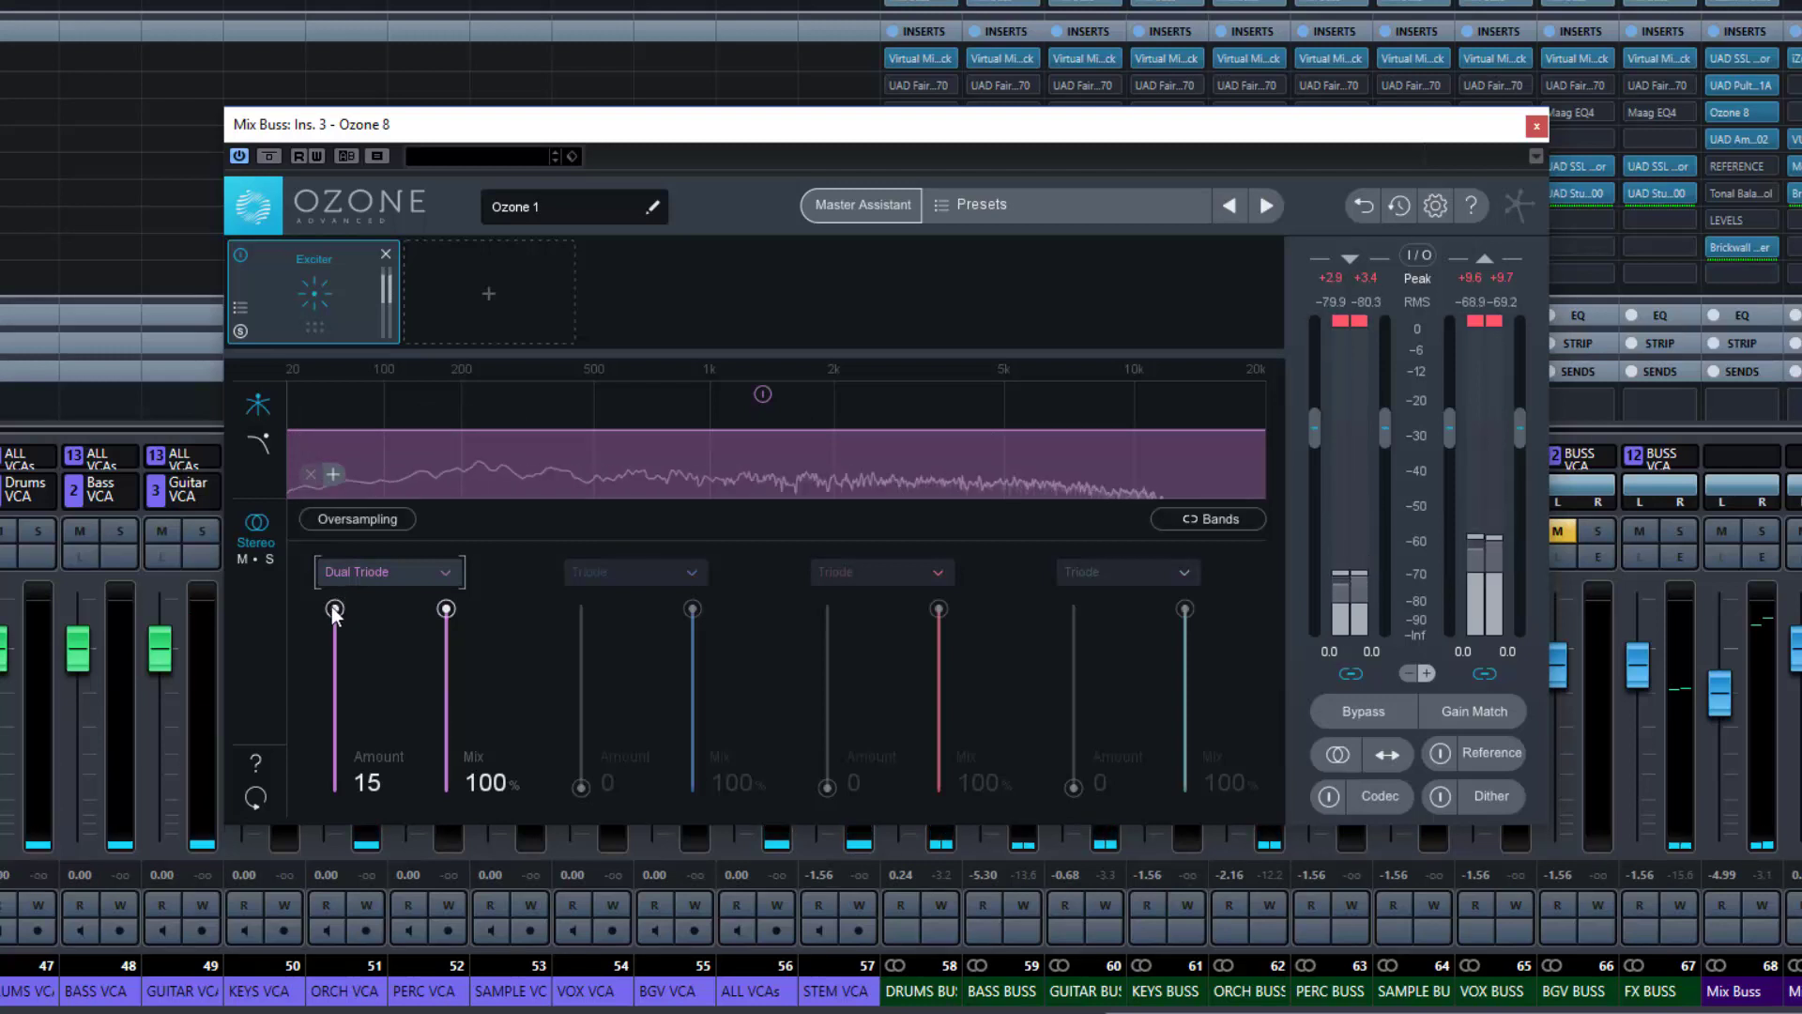
Keep the band's Amount at 15 and blend its Mix down to 19.0%
mouse_move(335, 610)
mouse_down()
mouse_move(329, 805)
mouse_move(314, 593)
mouse_up()
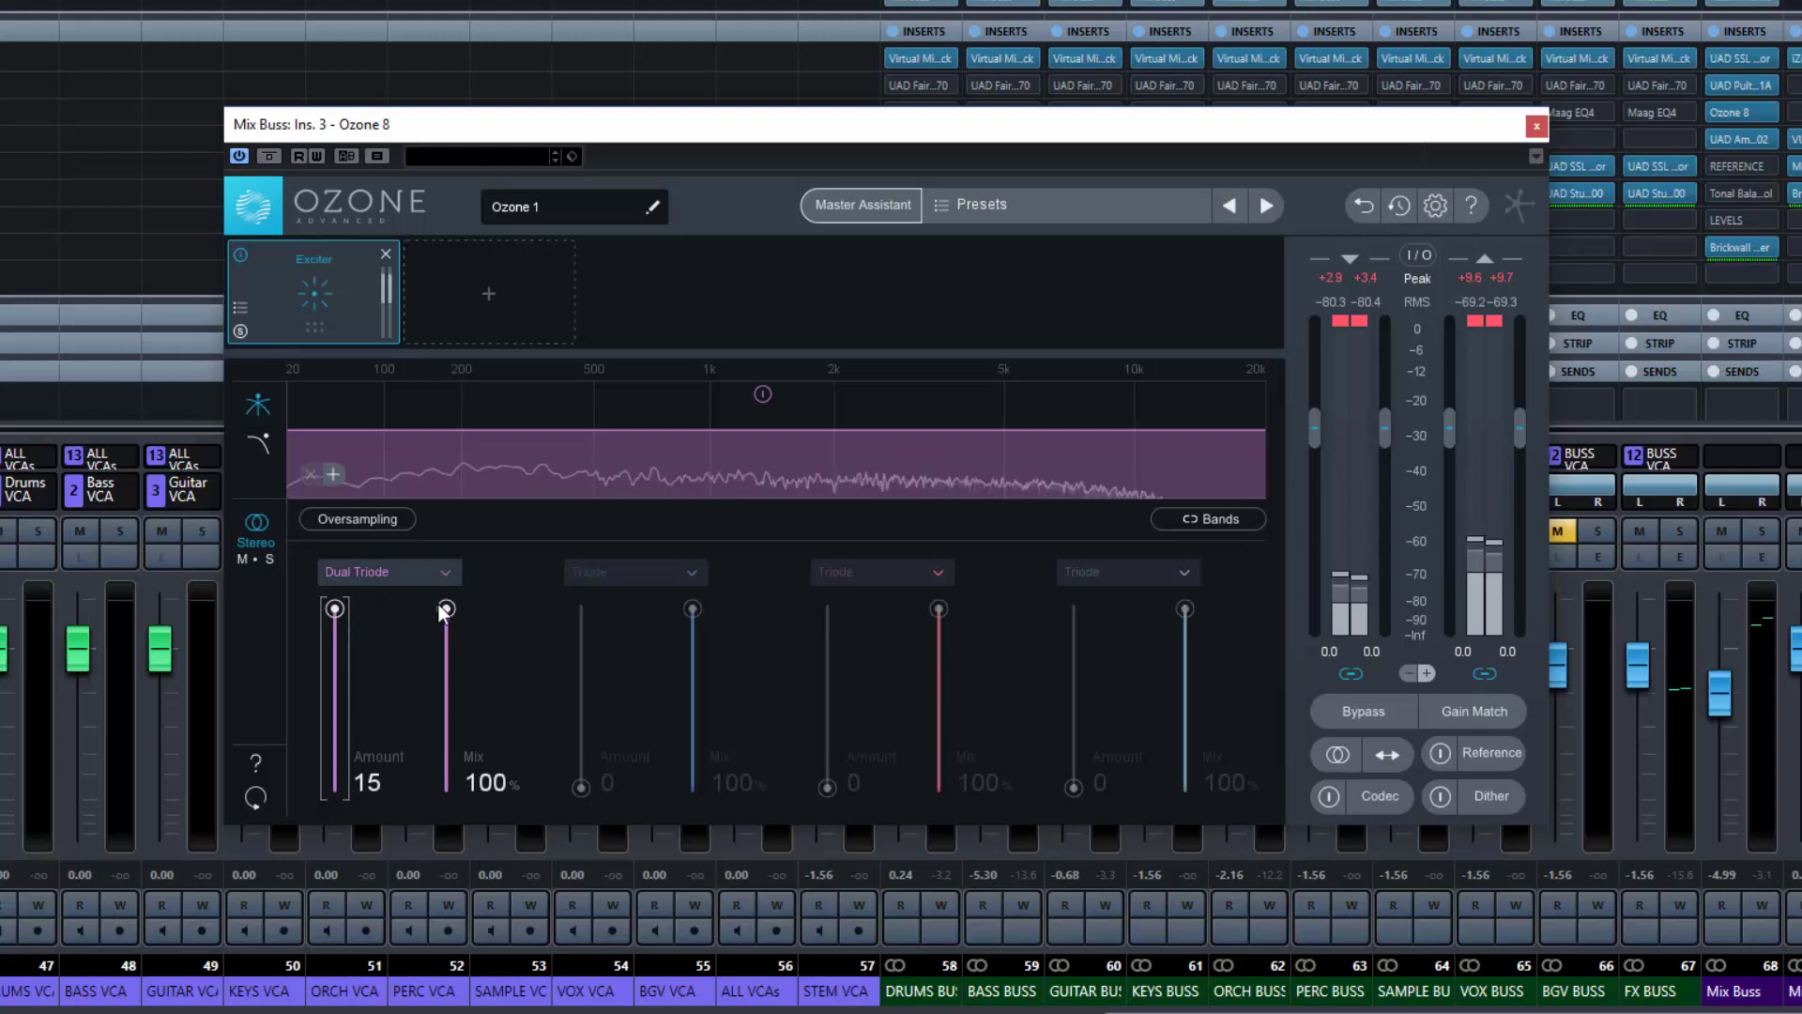
drag(447, 607, 447, 724)
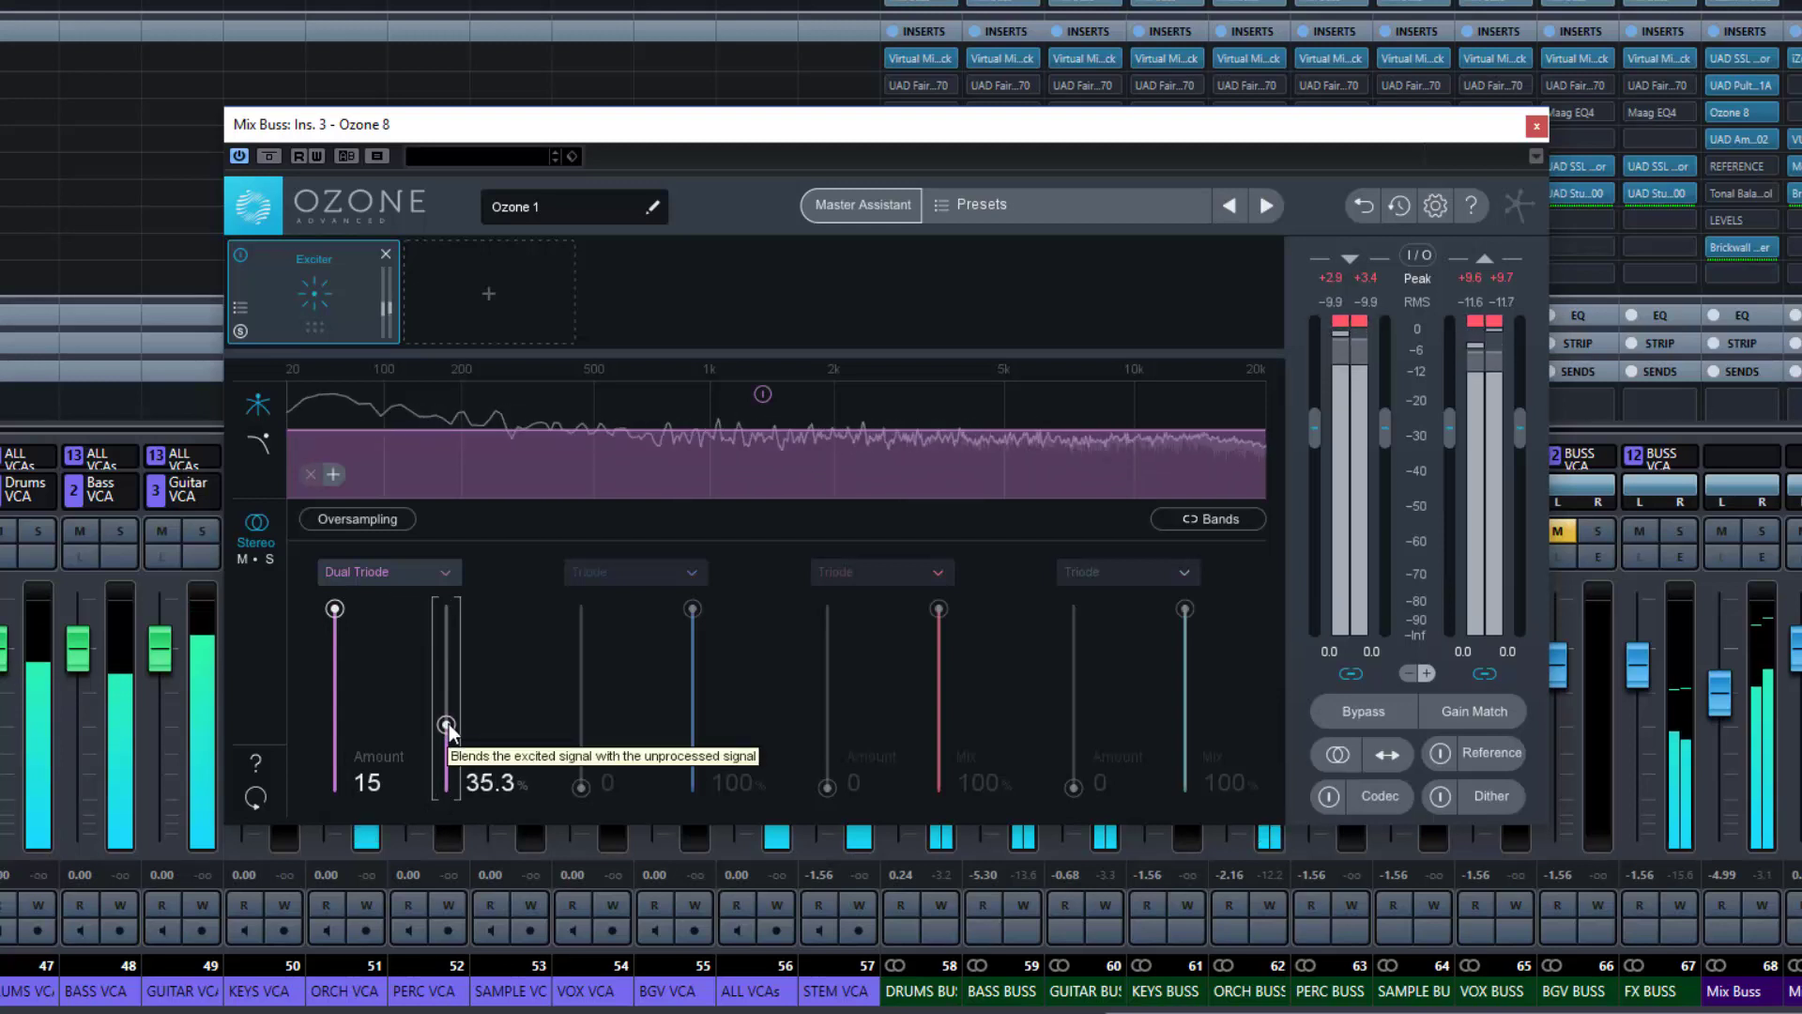
drag(453, 691, 454, 757)
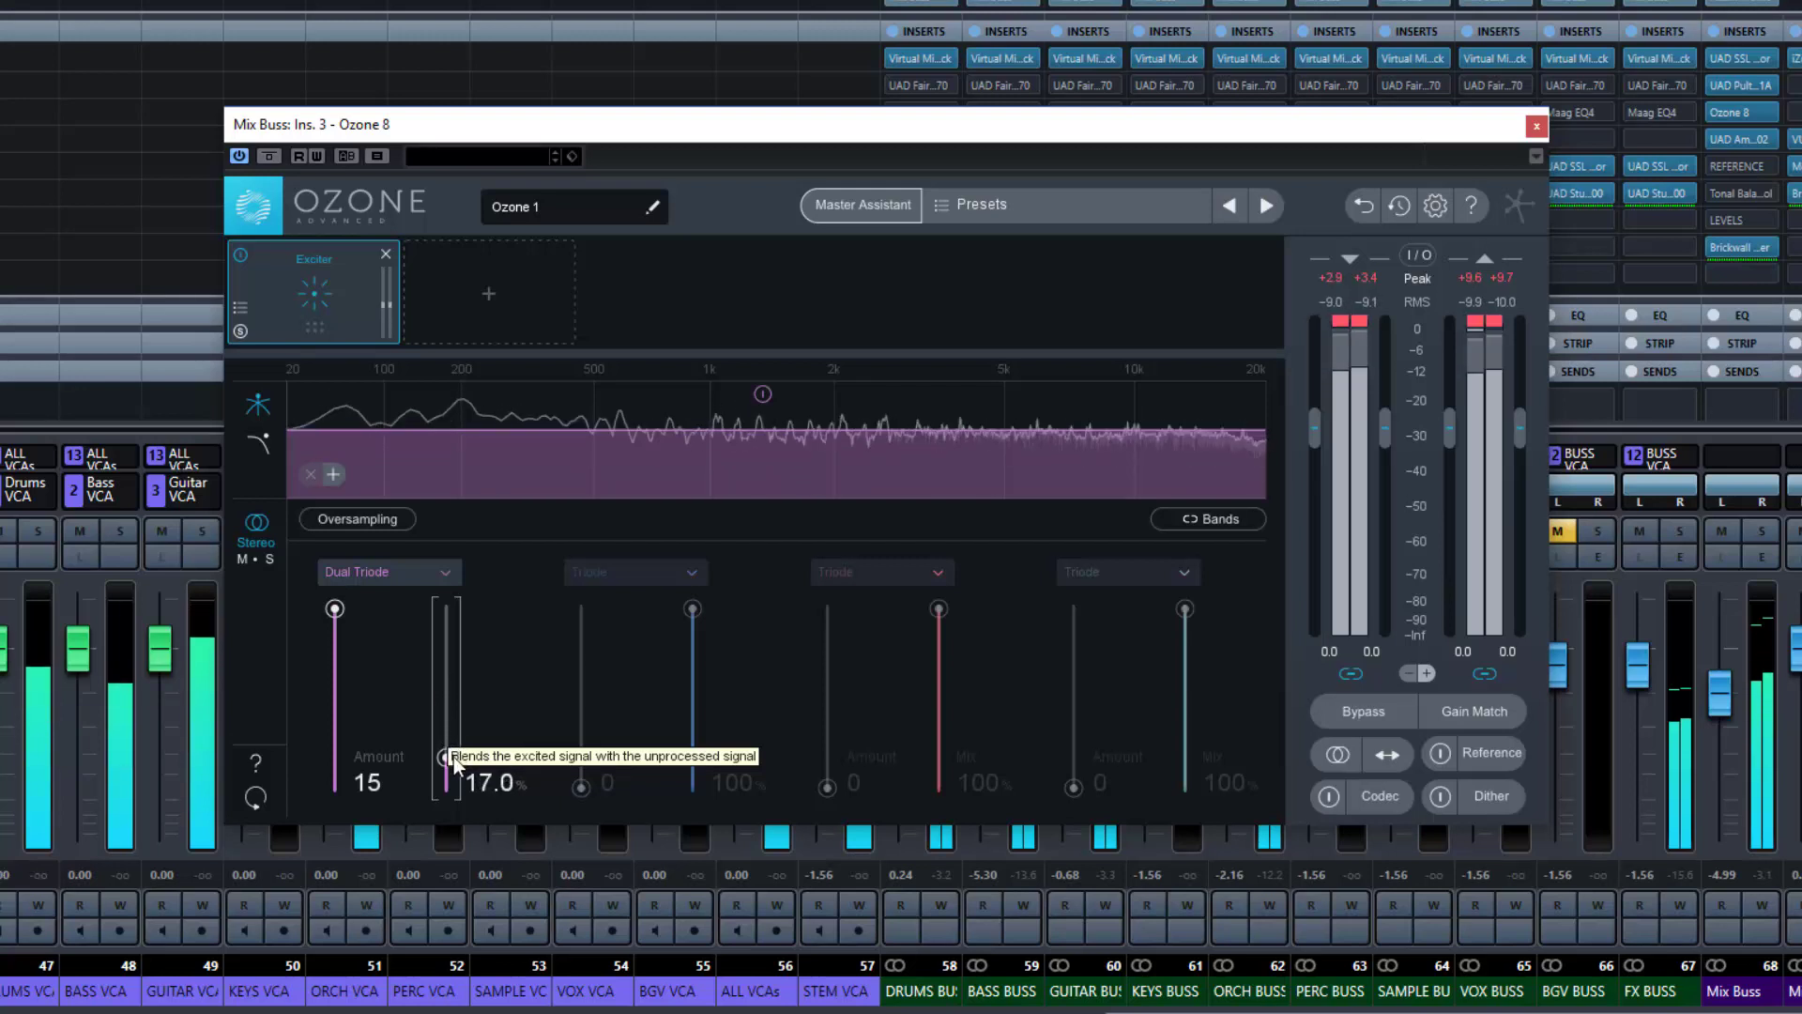
scroll(453, 756, up, 2)
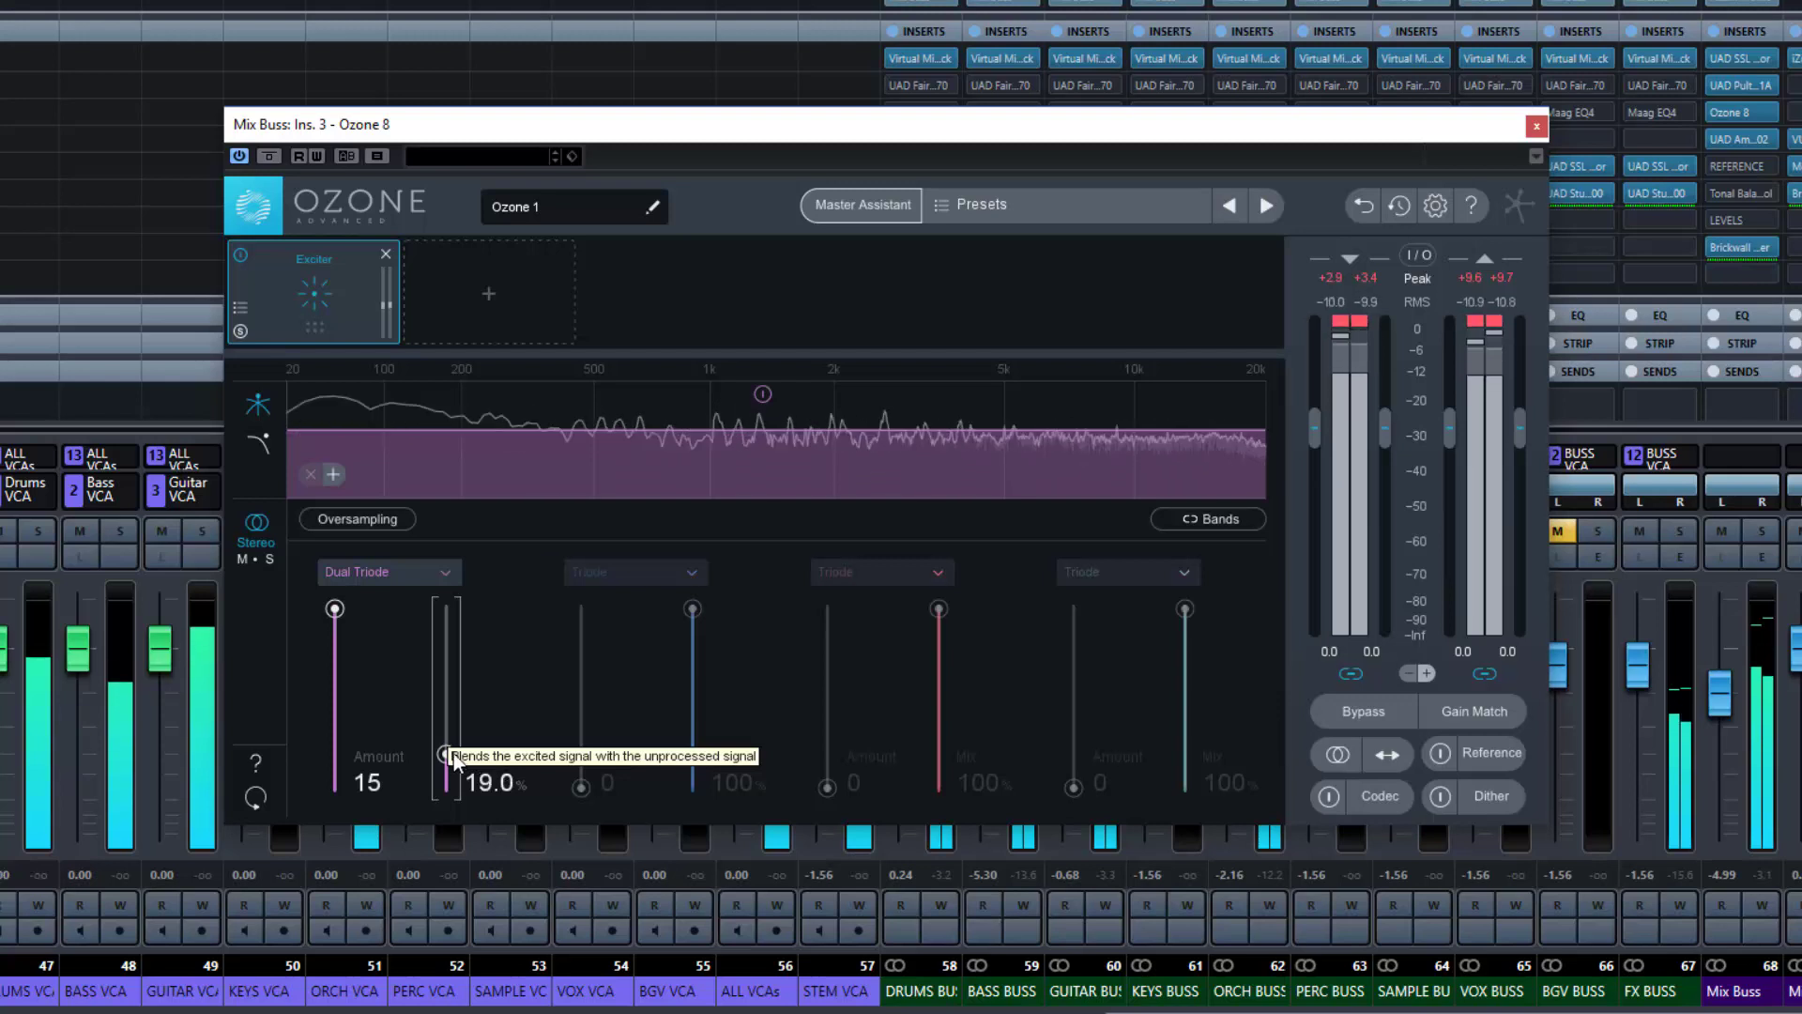
Bypass and re-enable the band to compare the blend, and bring its Mix back up to 100%
click(762, 390)
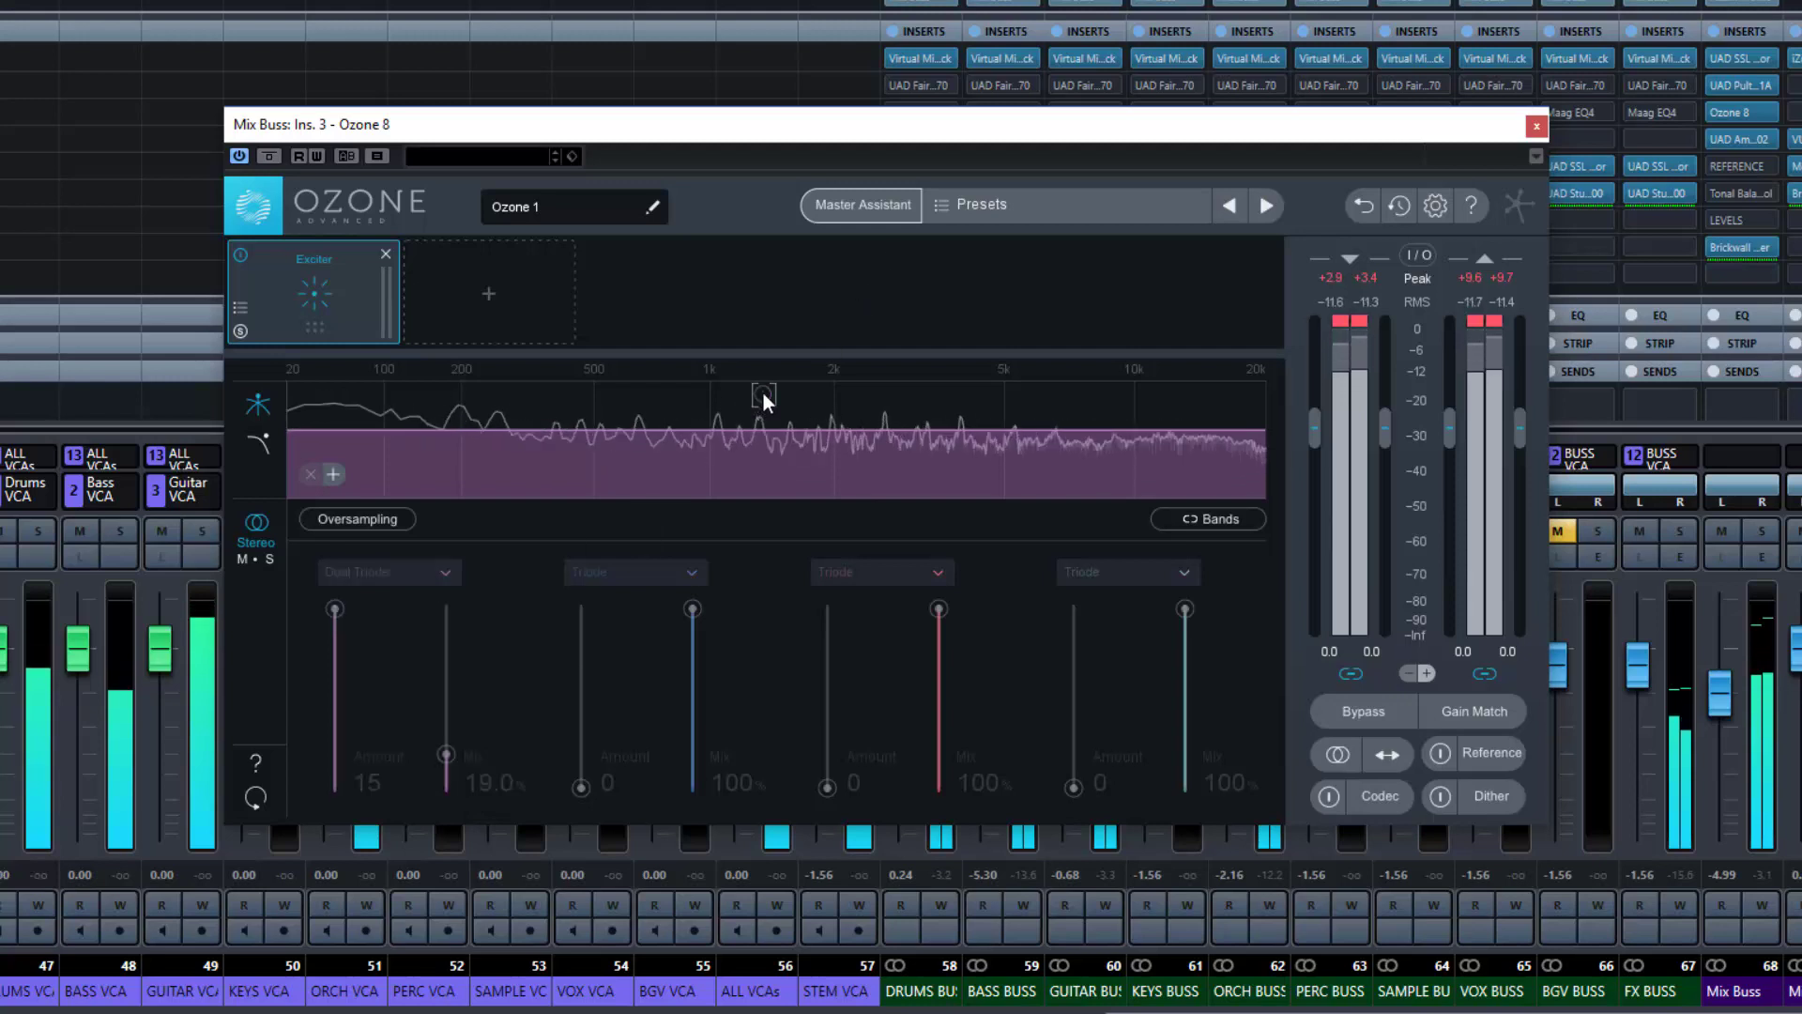
click(762, 391)
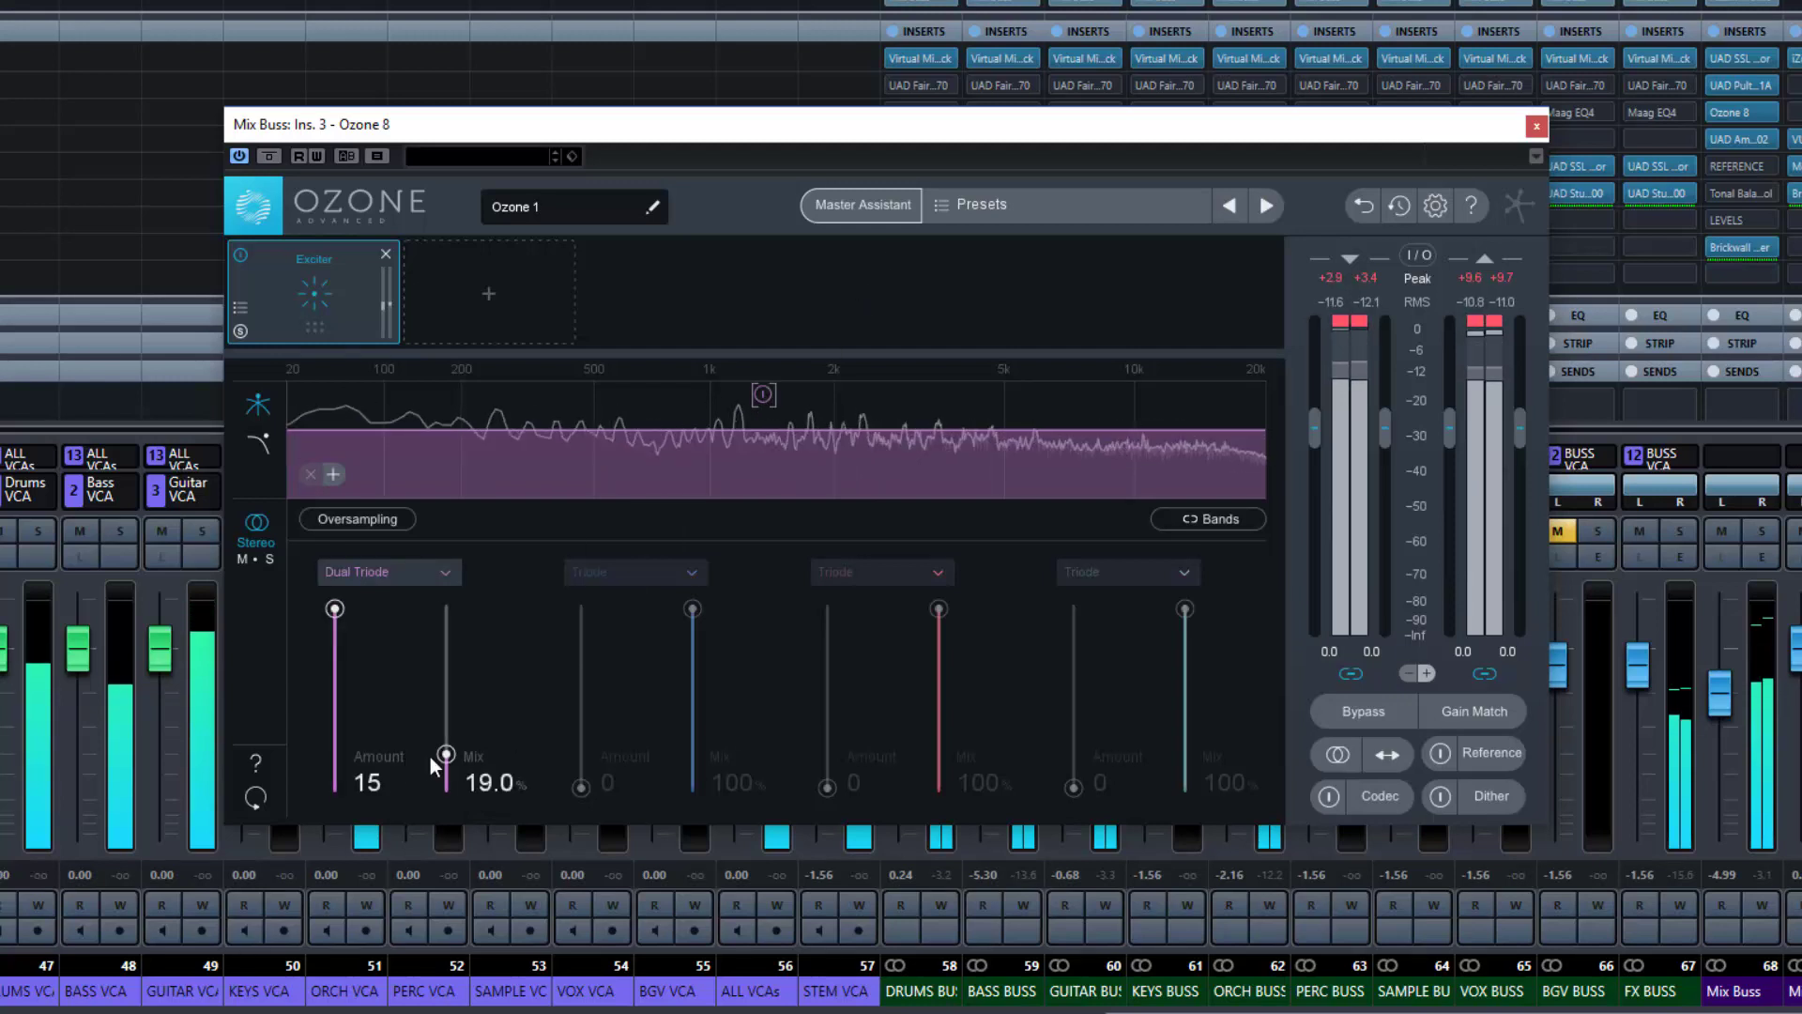
drag(445, 752, 451, 589)
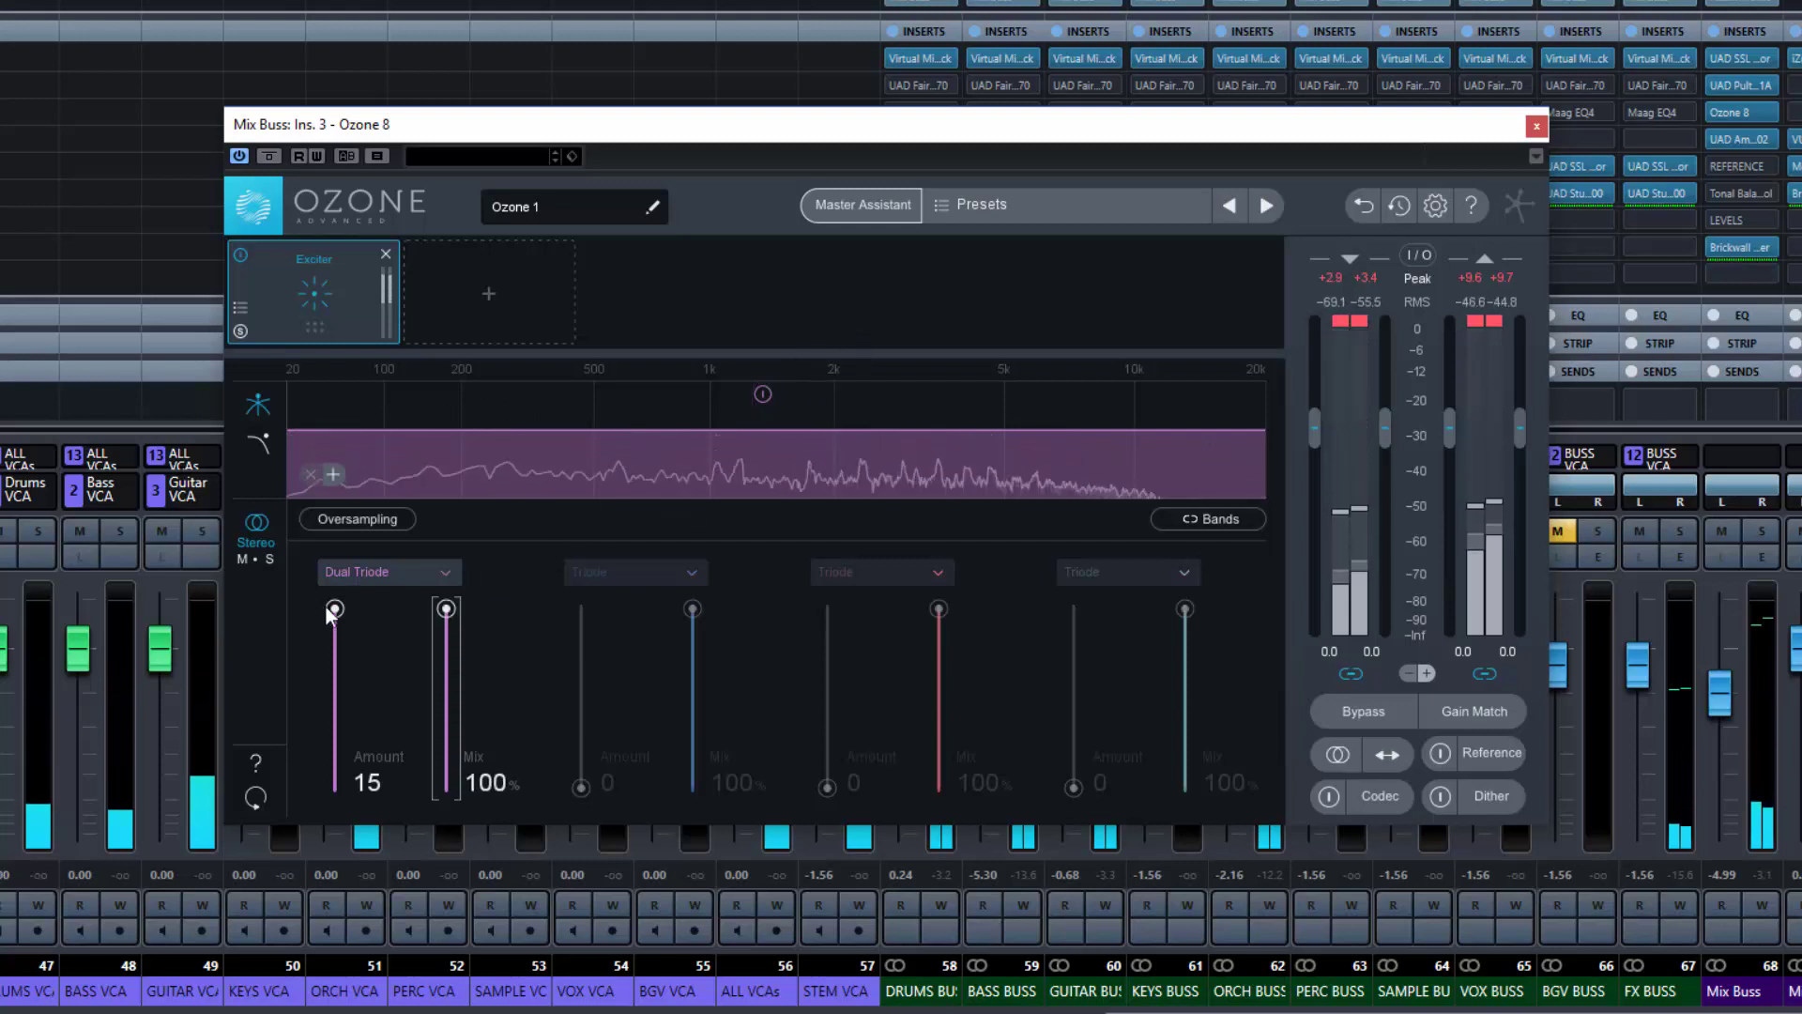
Lower the band's Amount to 7.0 and audition it in Analog mode during playback
drag(334, 609, 328, 710)
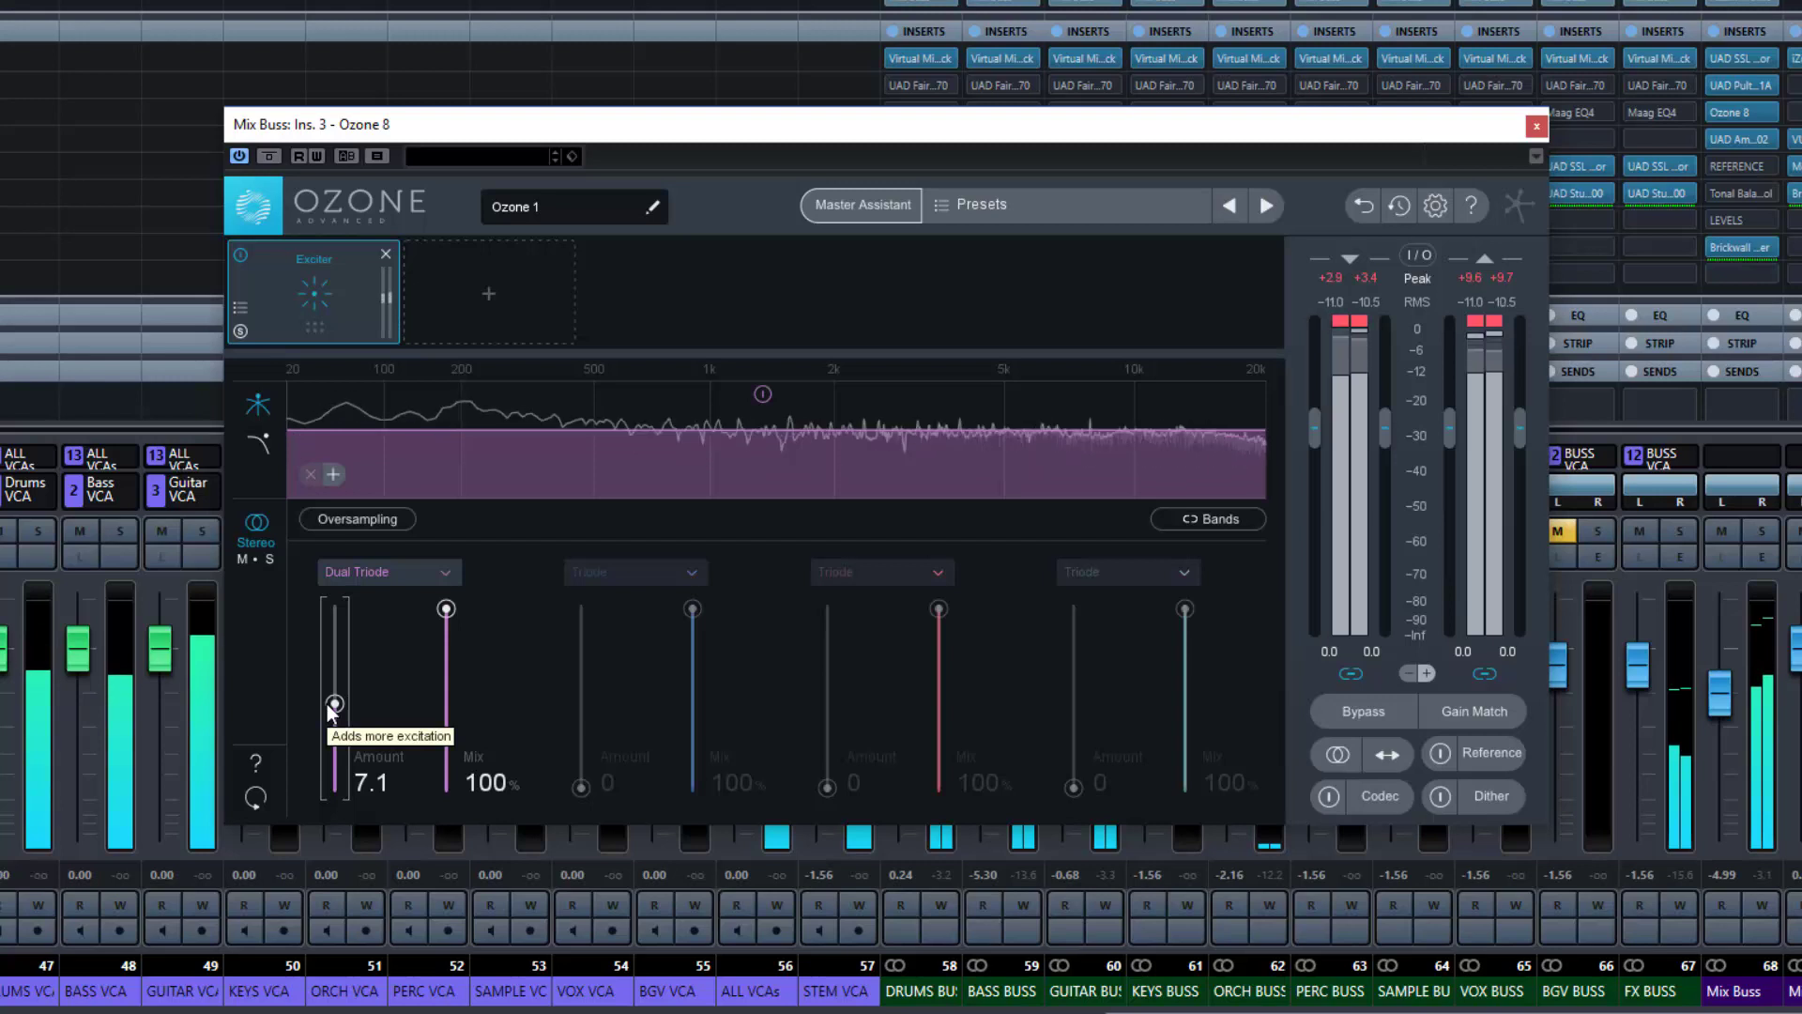
drag(329, 709, 330, 711)
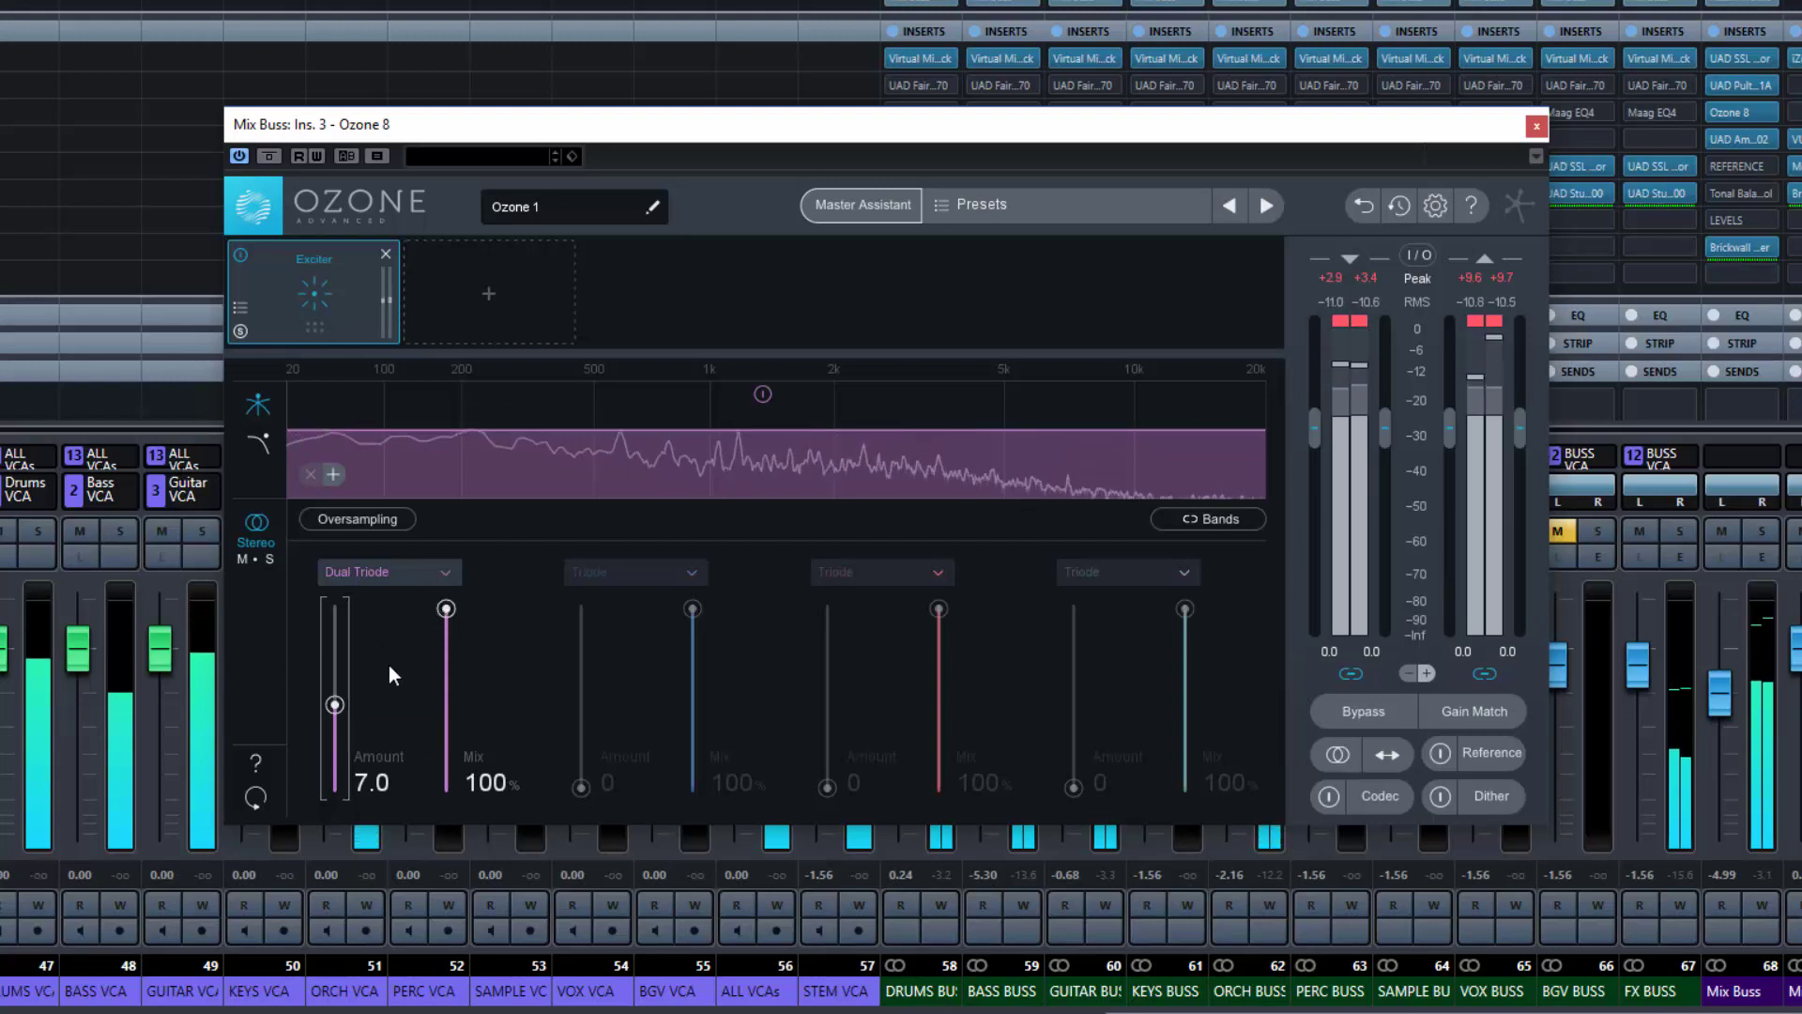
click(449, 572)
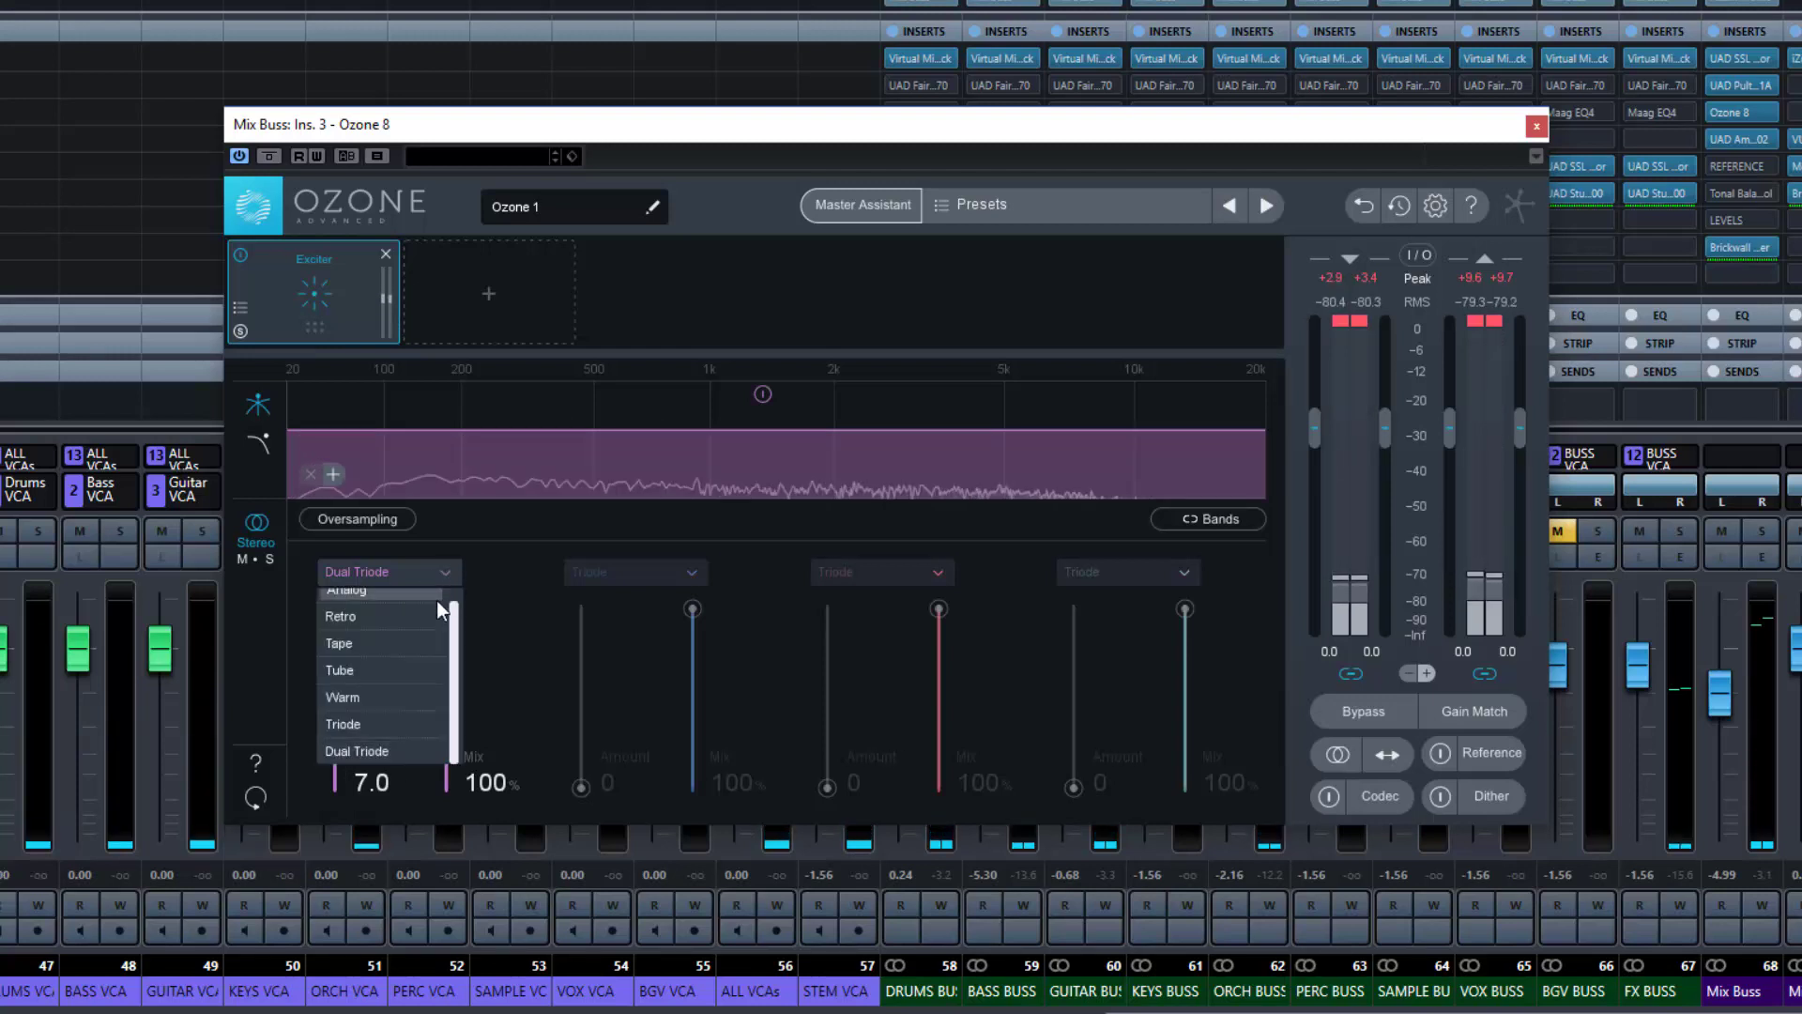
scroll(438, 606, up, 1)
click(391, 595)
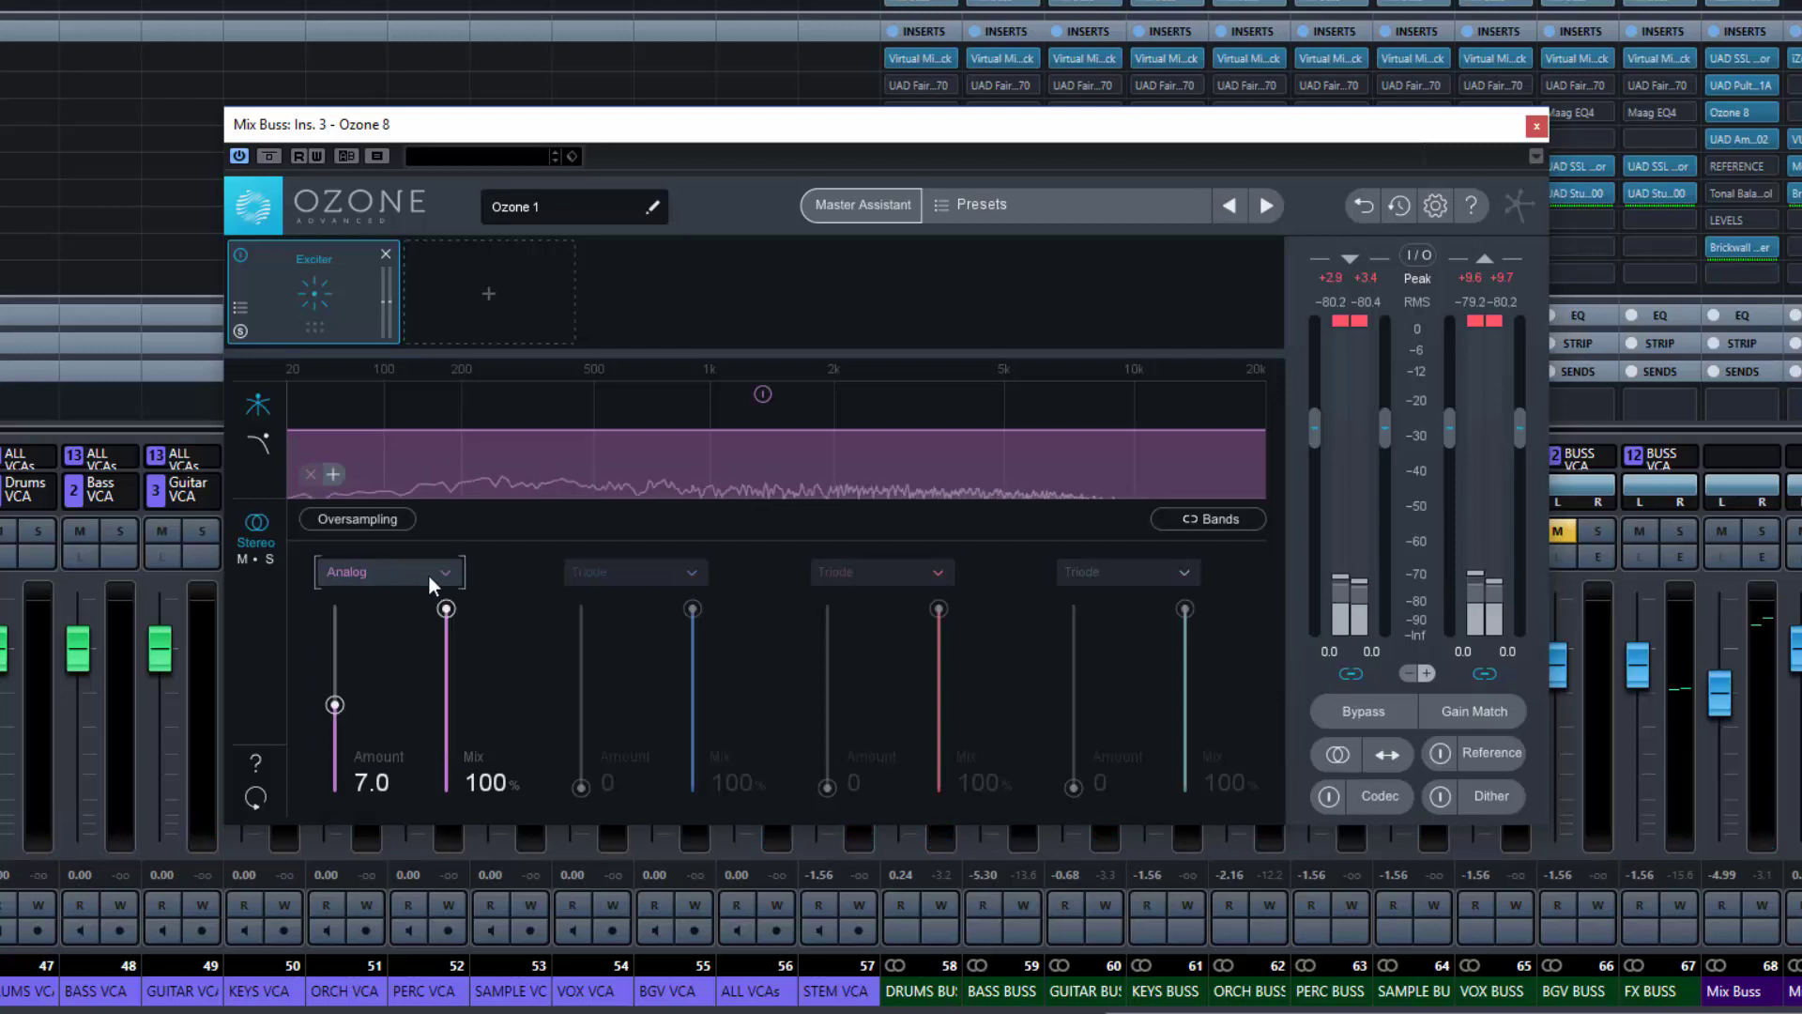
key(space)
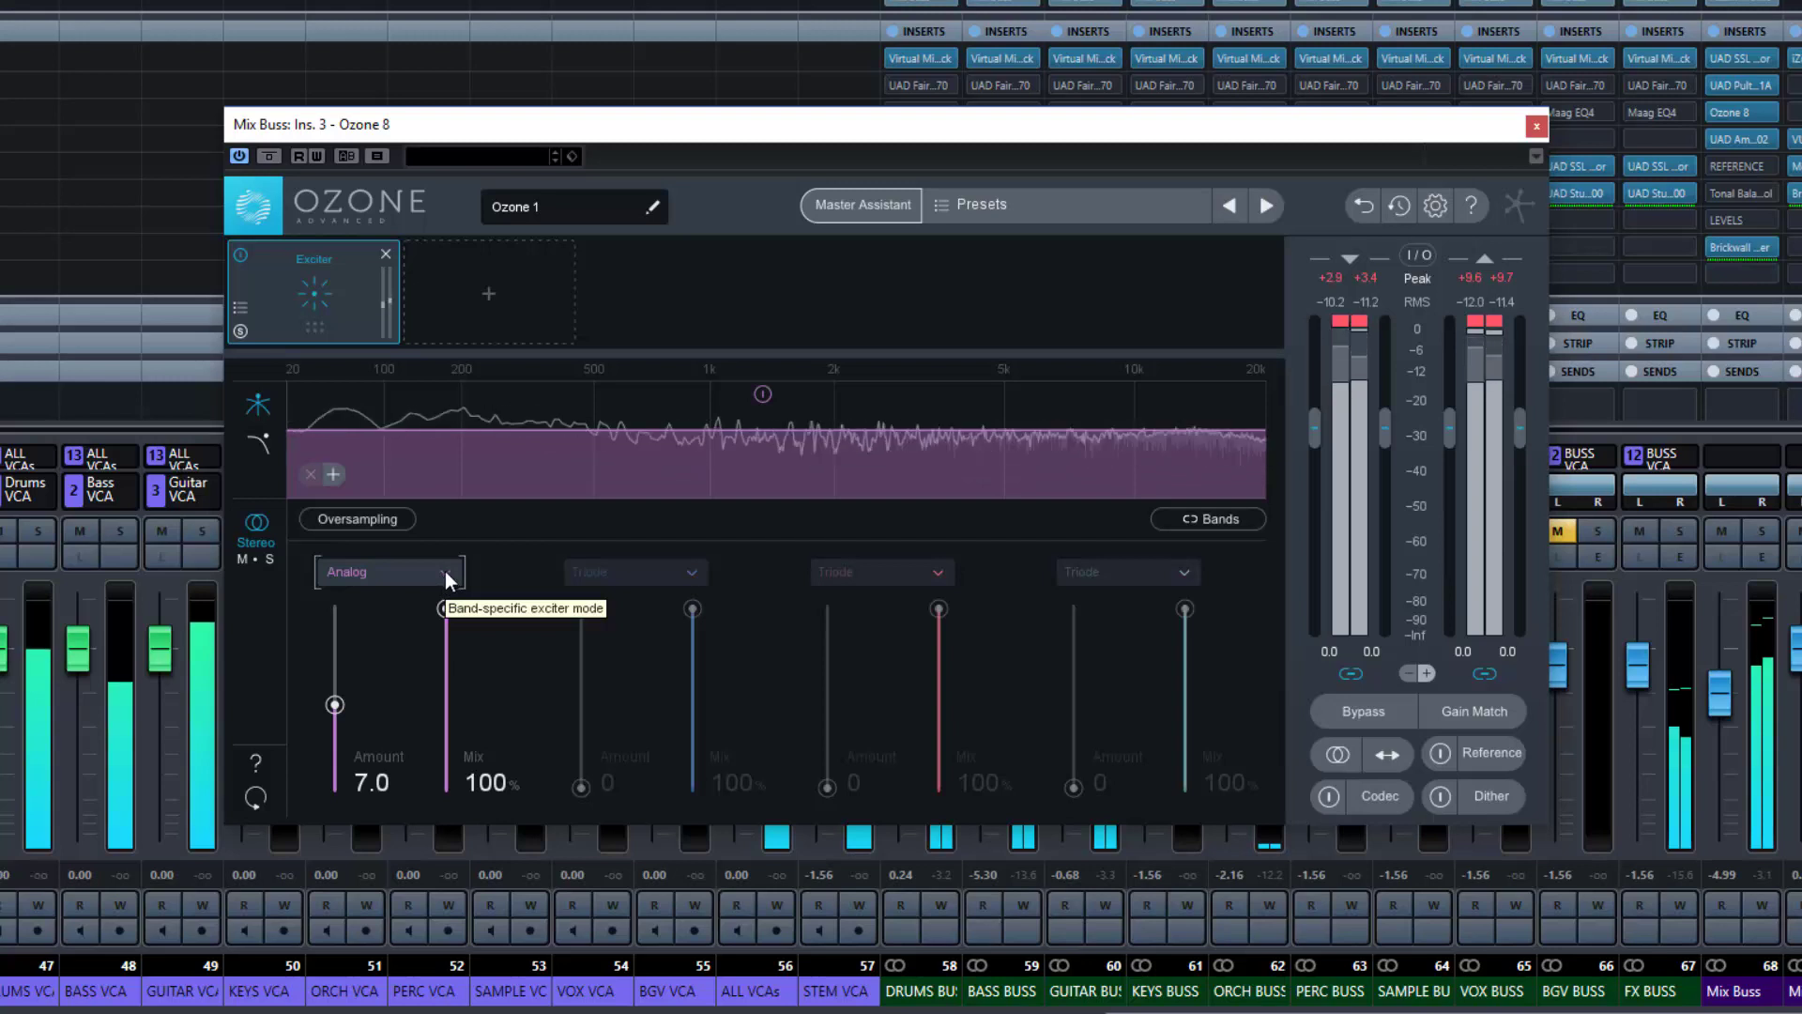
Audition the Retro, Tape, Tube, Warm and Triode modes in turn at an Amount of 7.0, and finish on Dual Triode
click(445, 570)
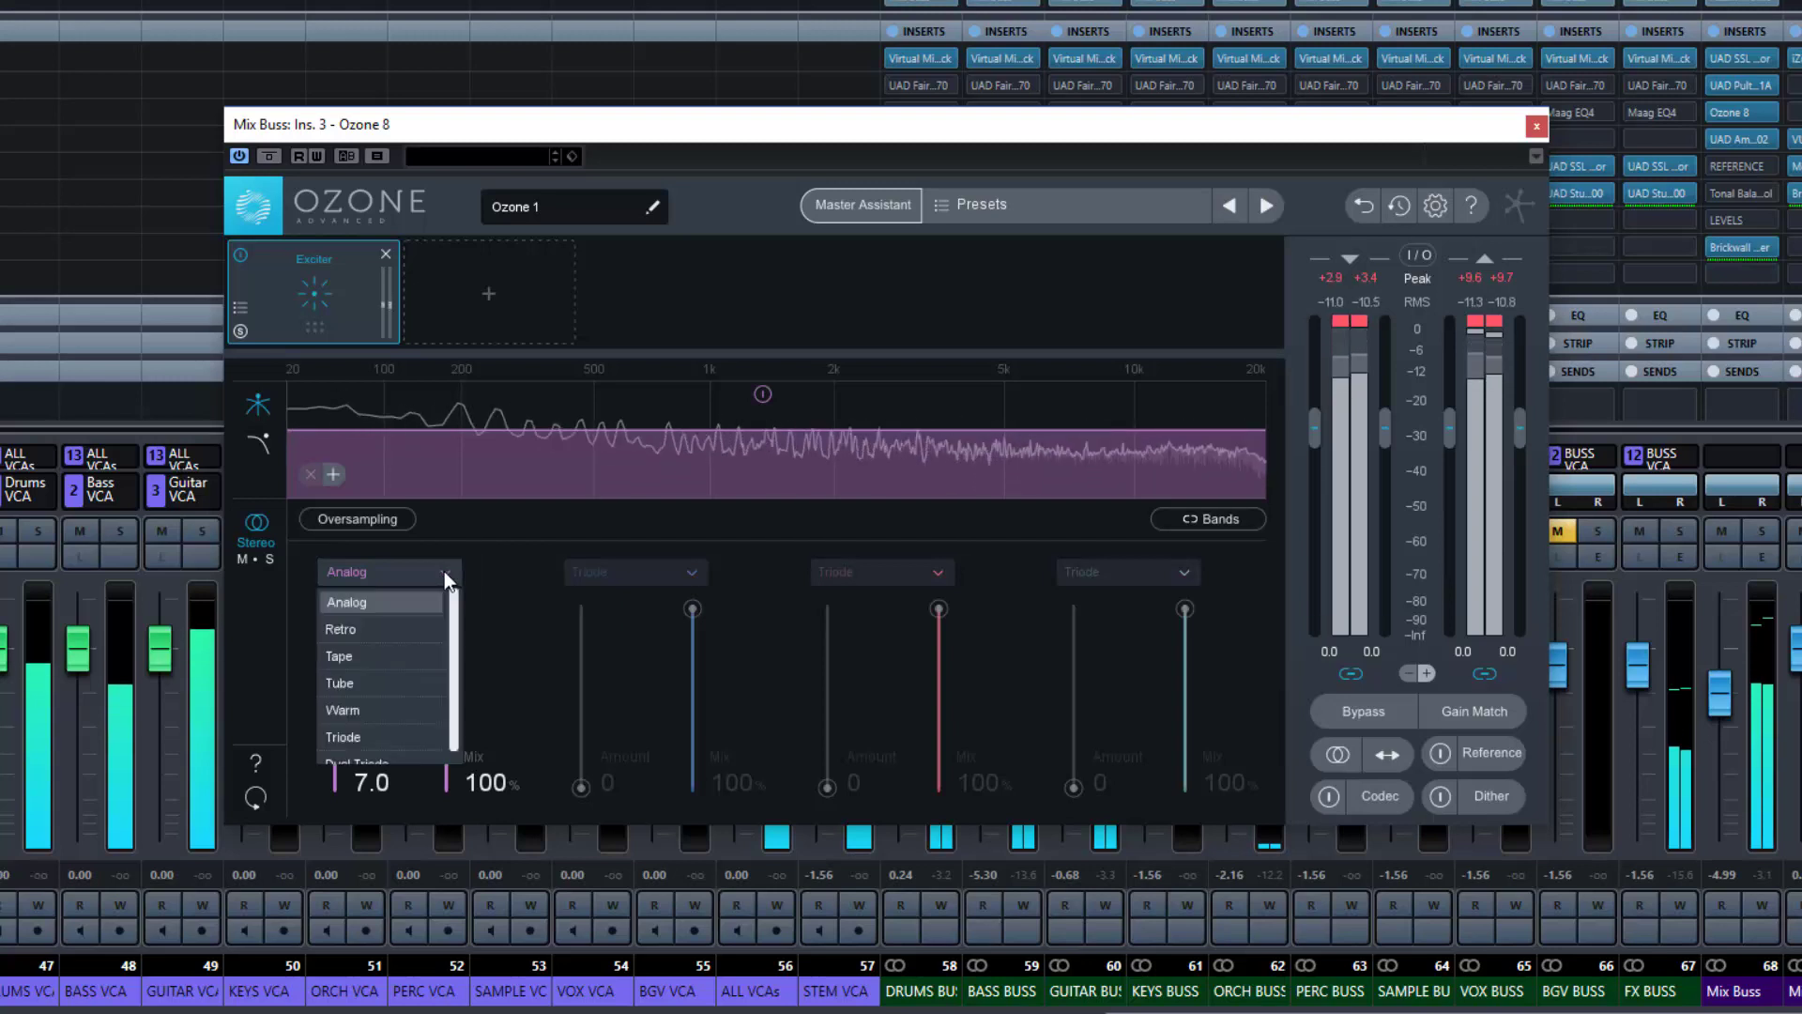
click(380, 626)
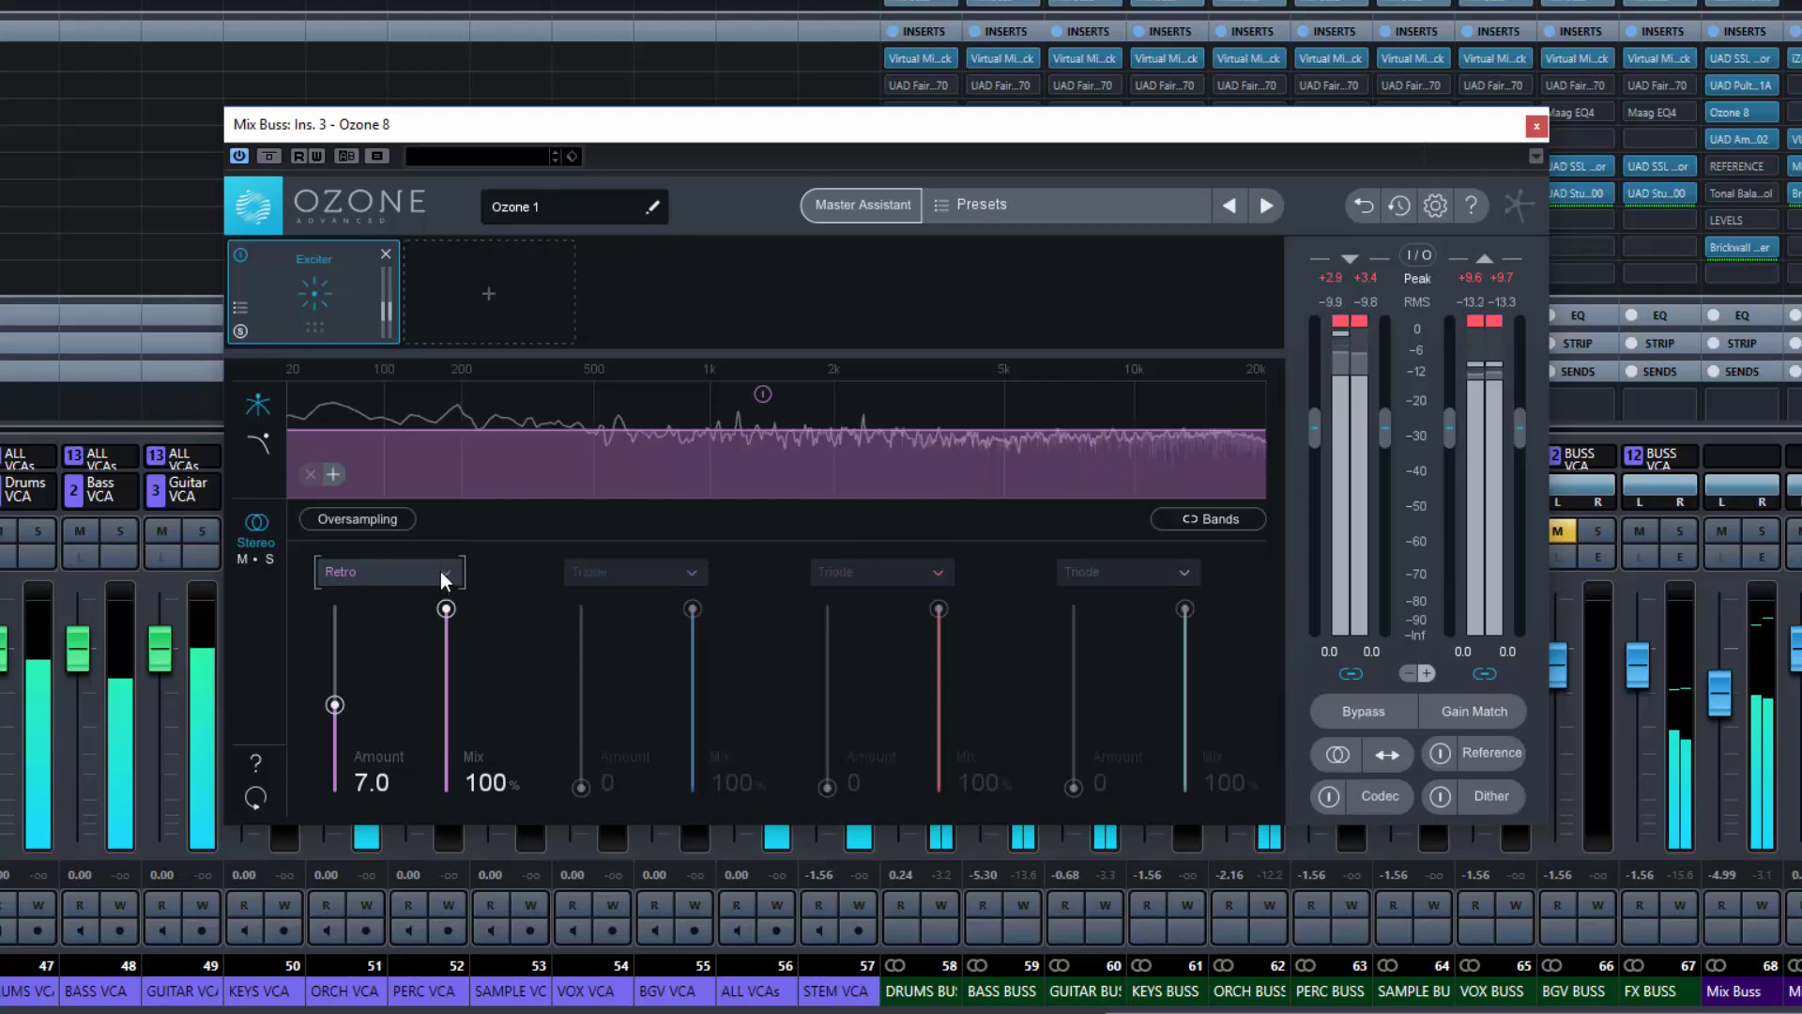
click(442, 571)
click(385, 655)
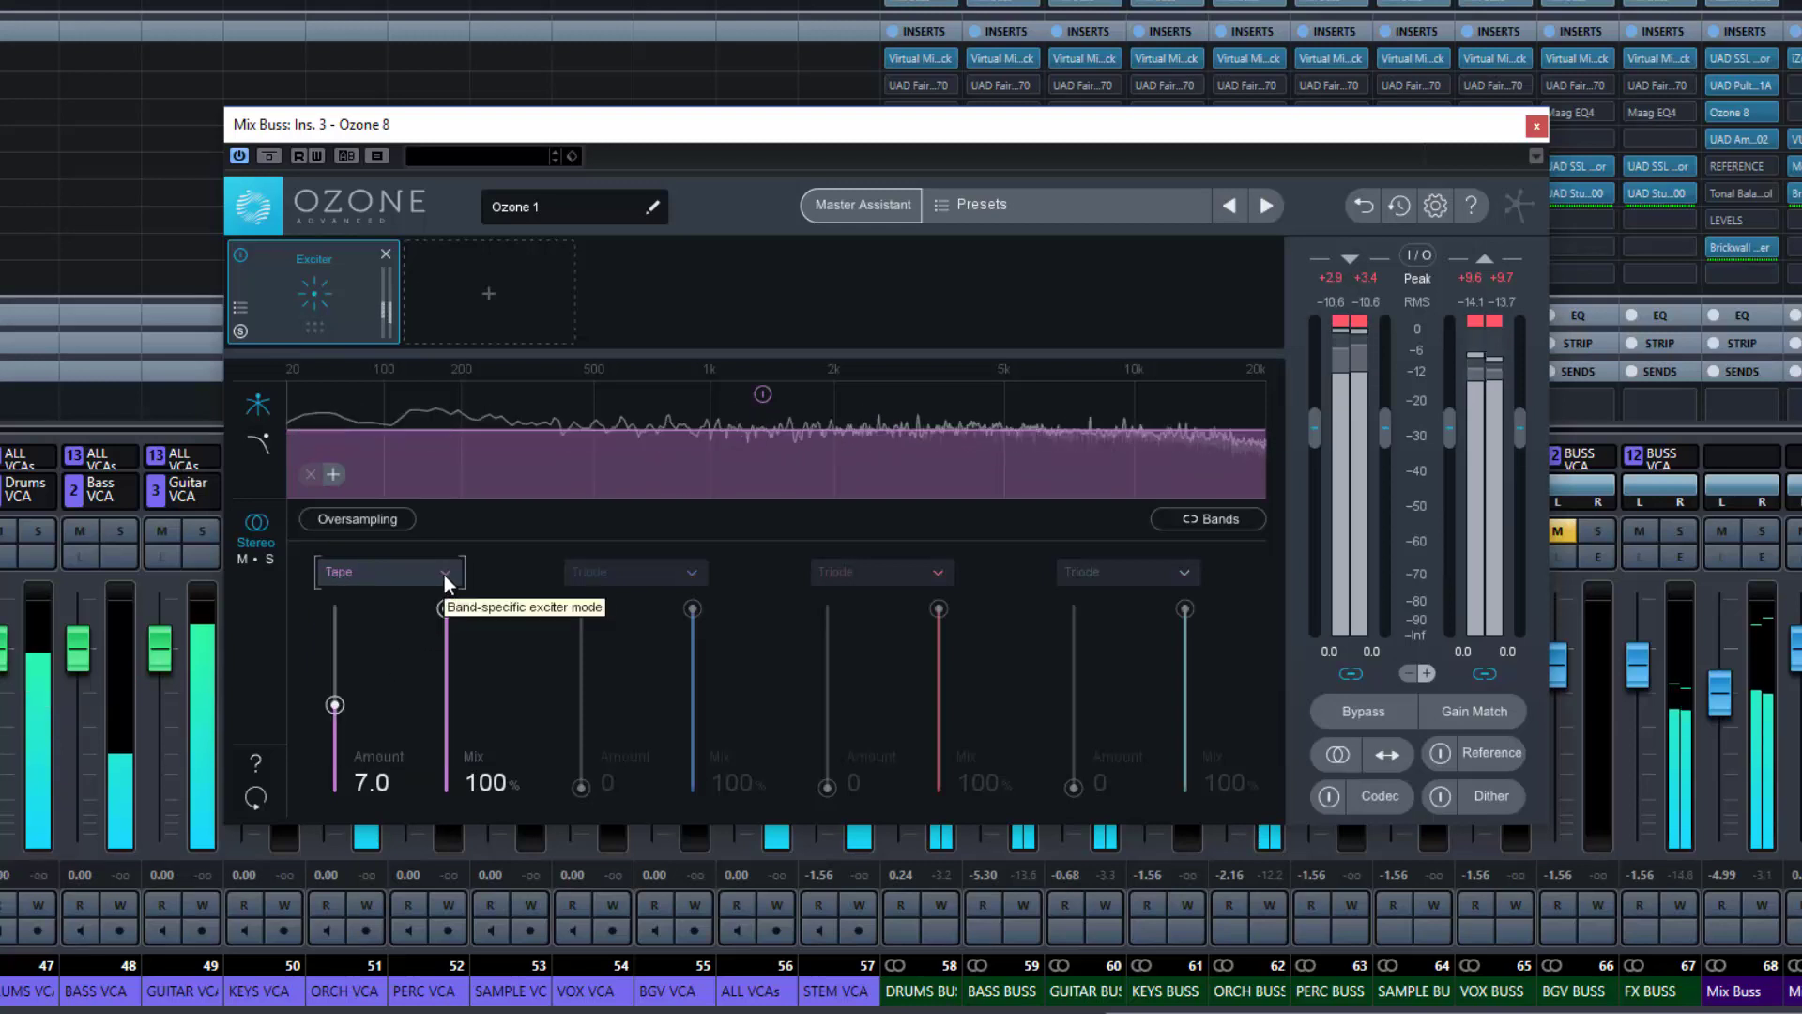
click(443, 574)
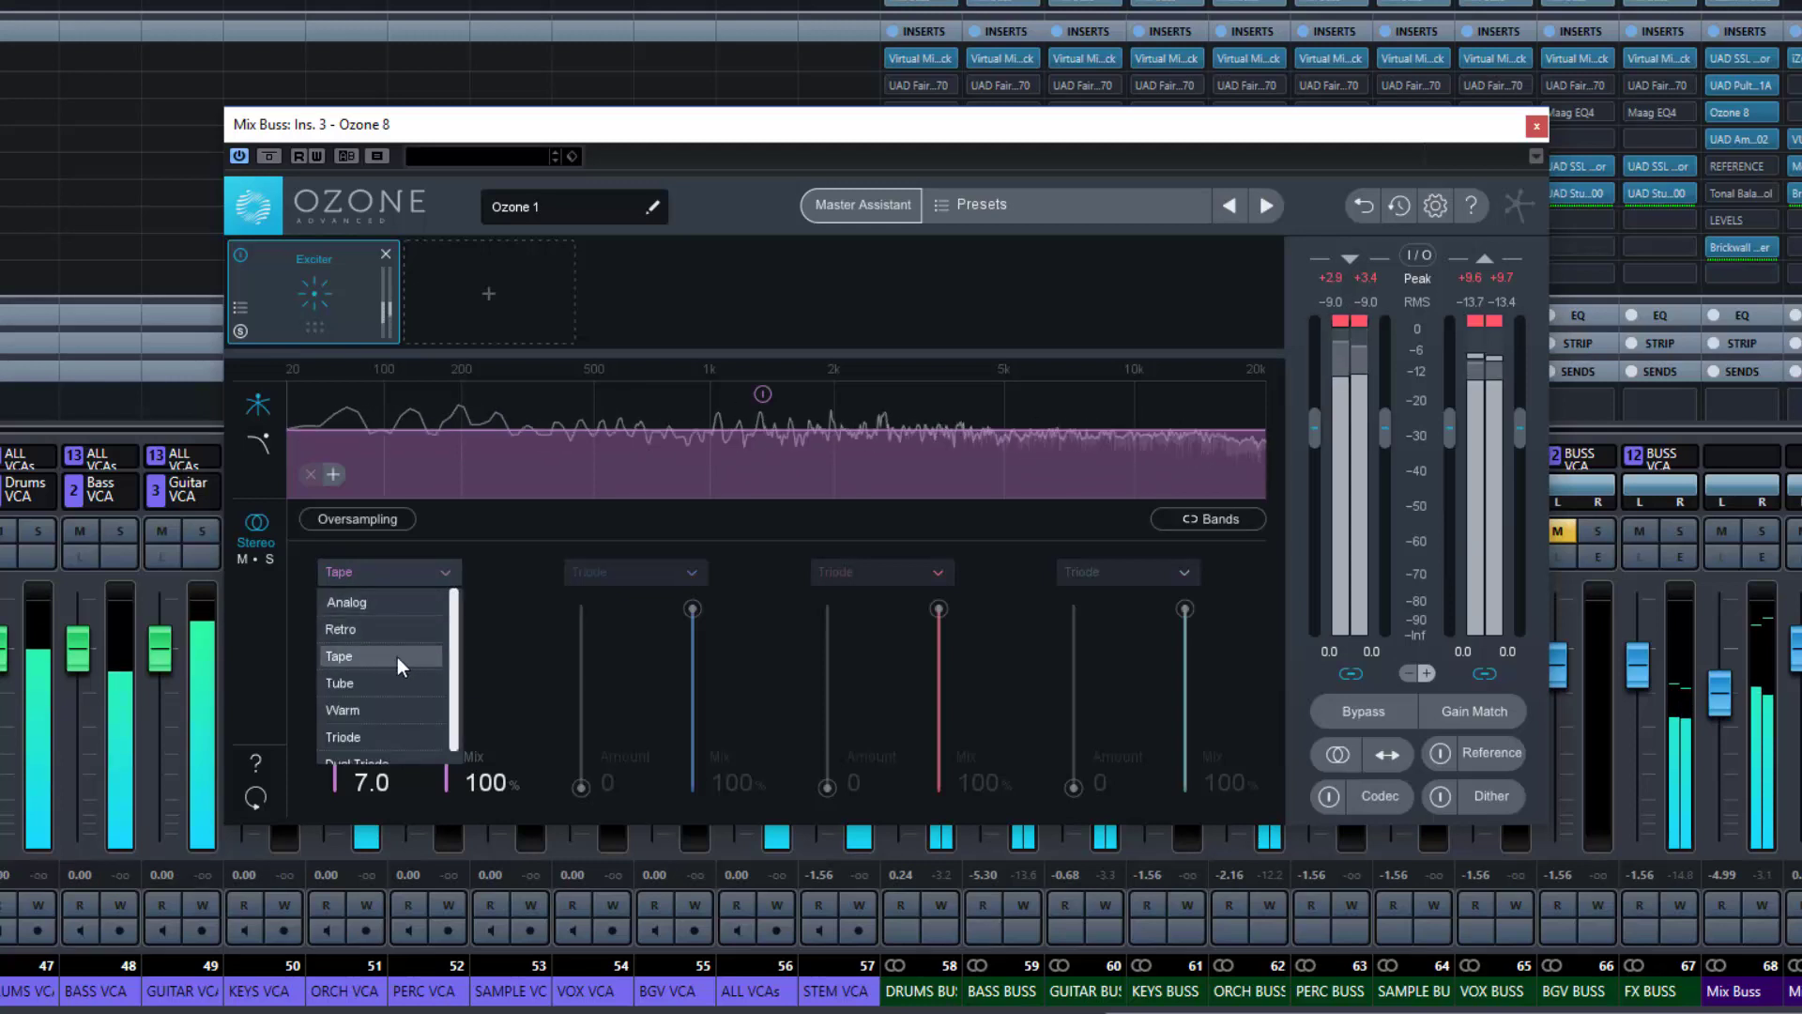
click(387, 682)
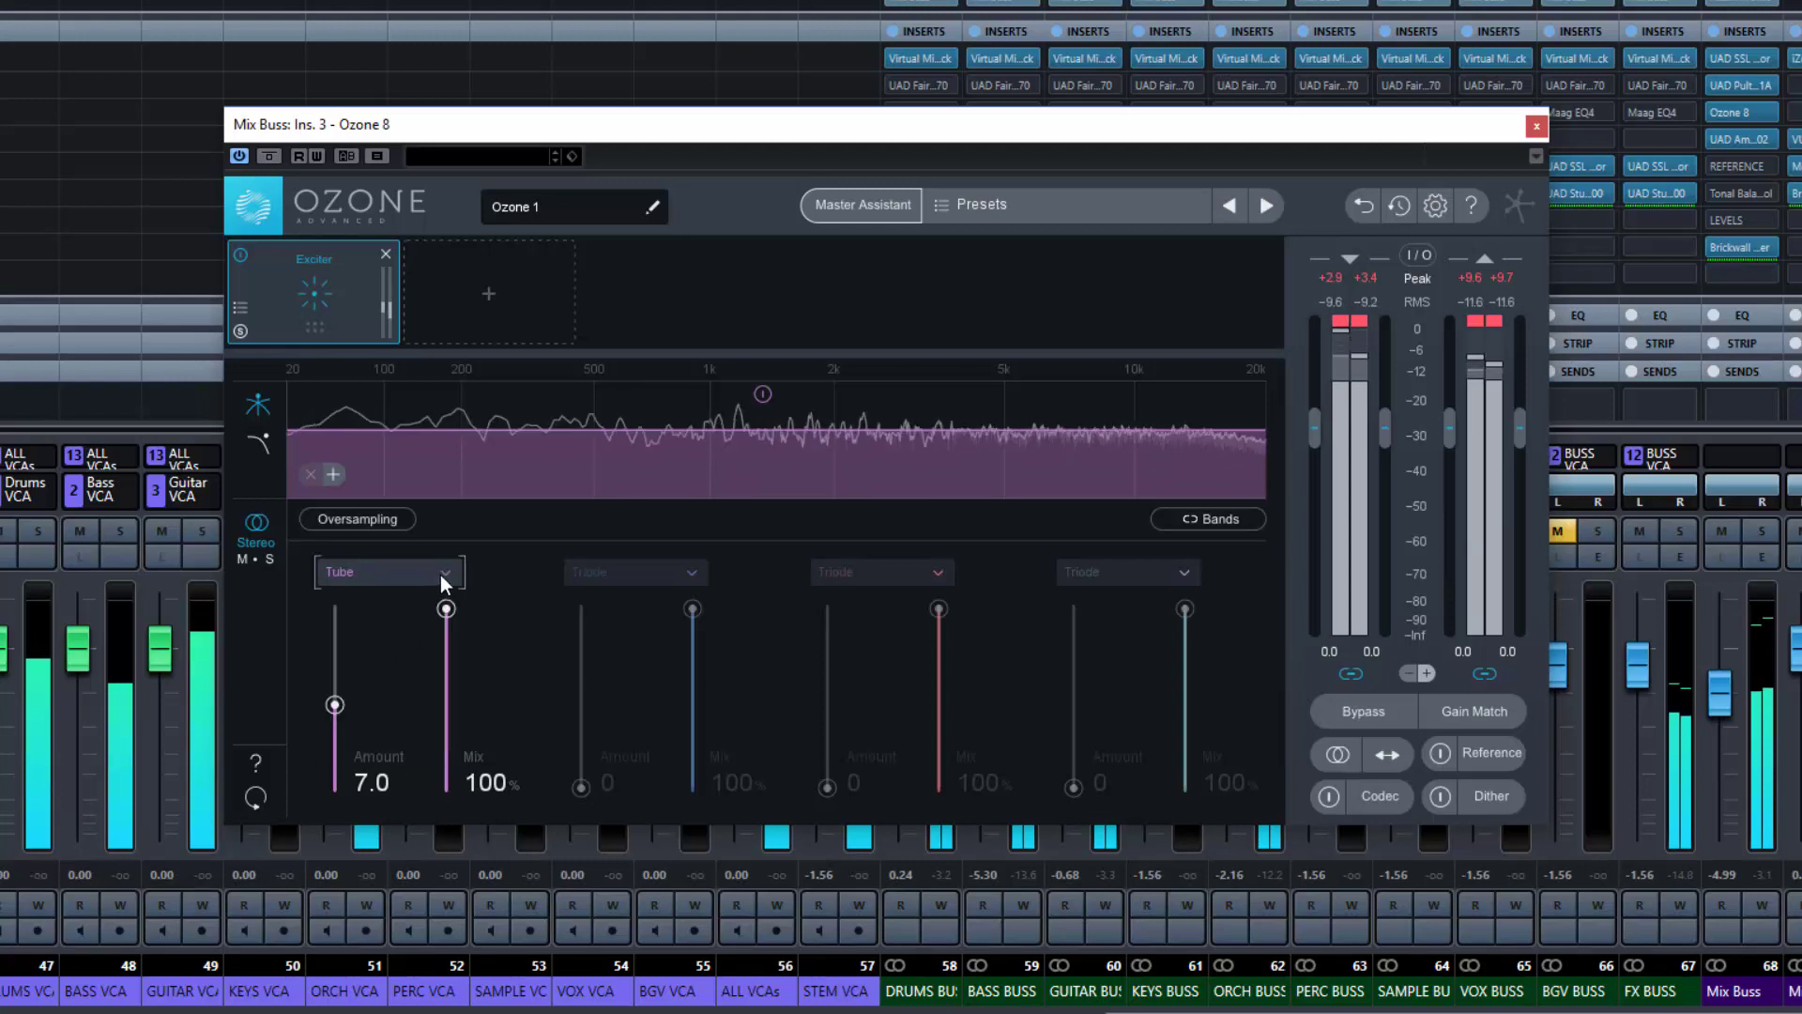
click(441, 574)
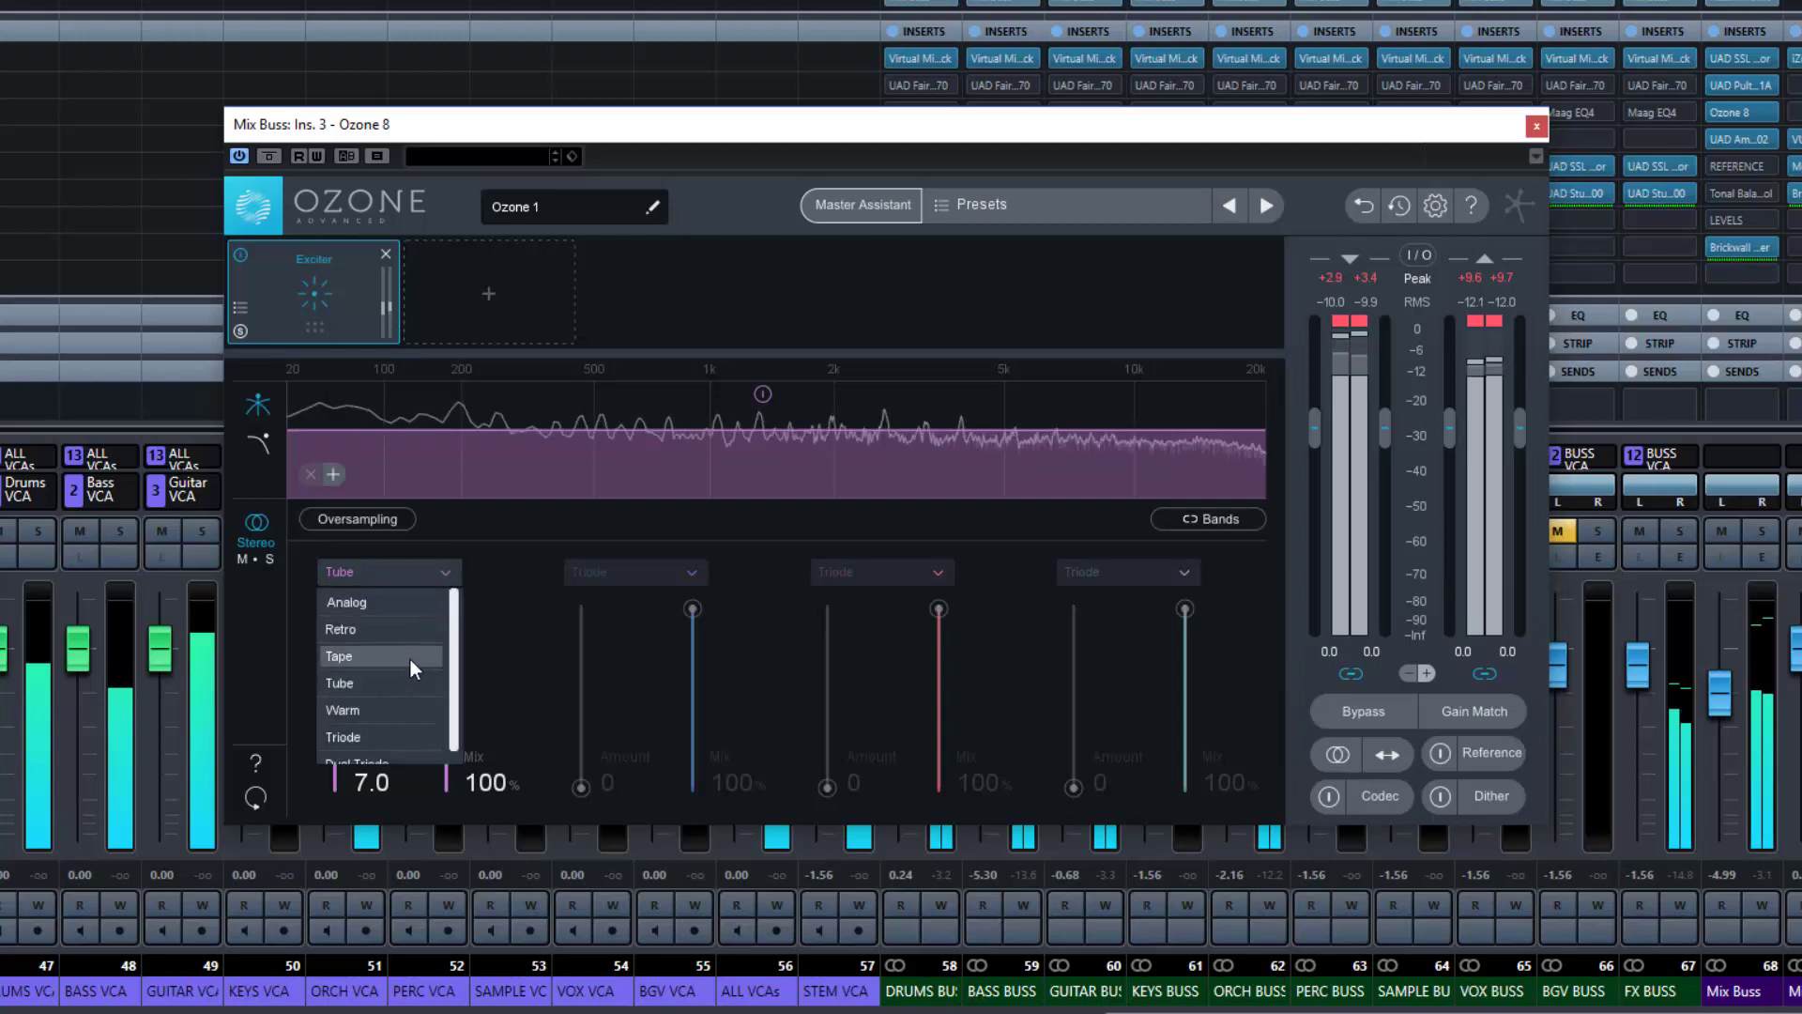
click(401, 706)
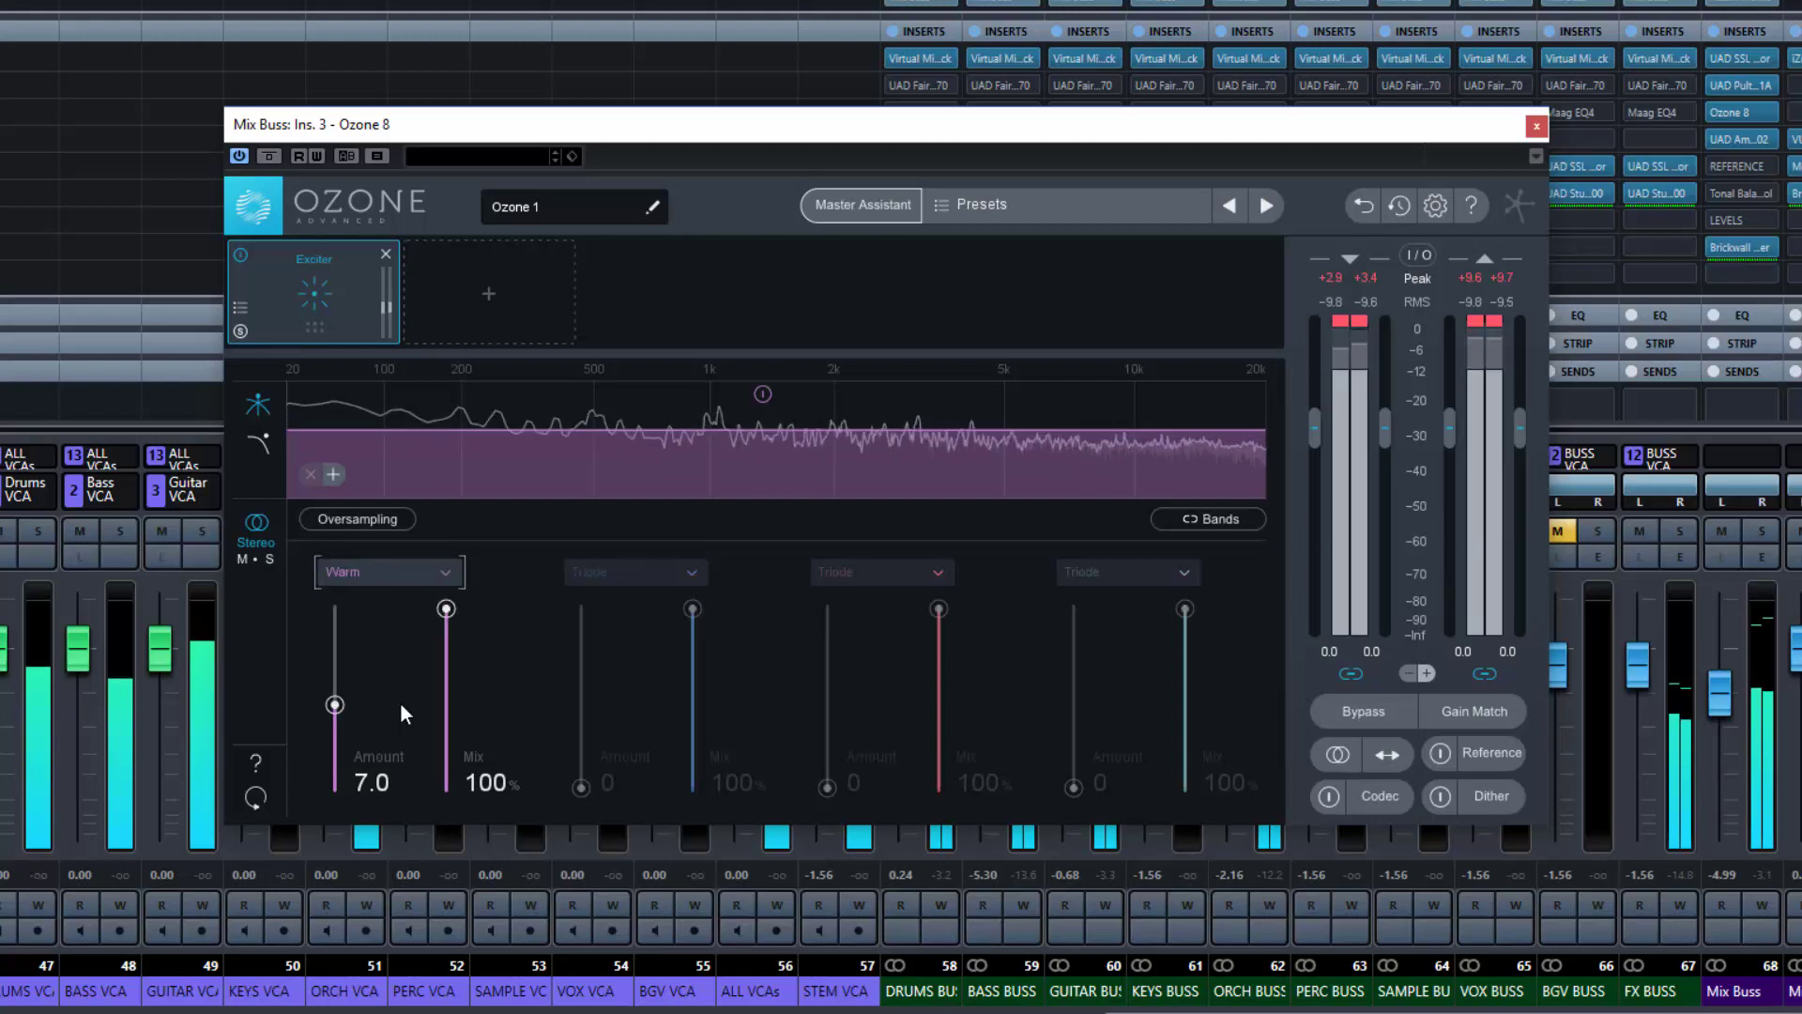
click(442, 574)
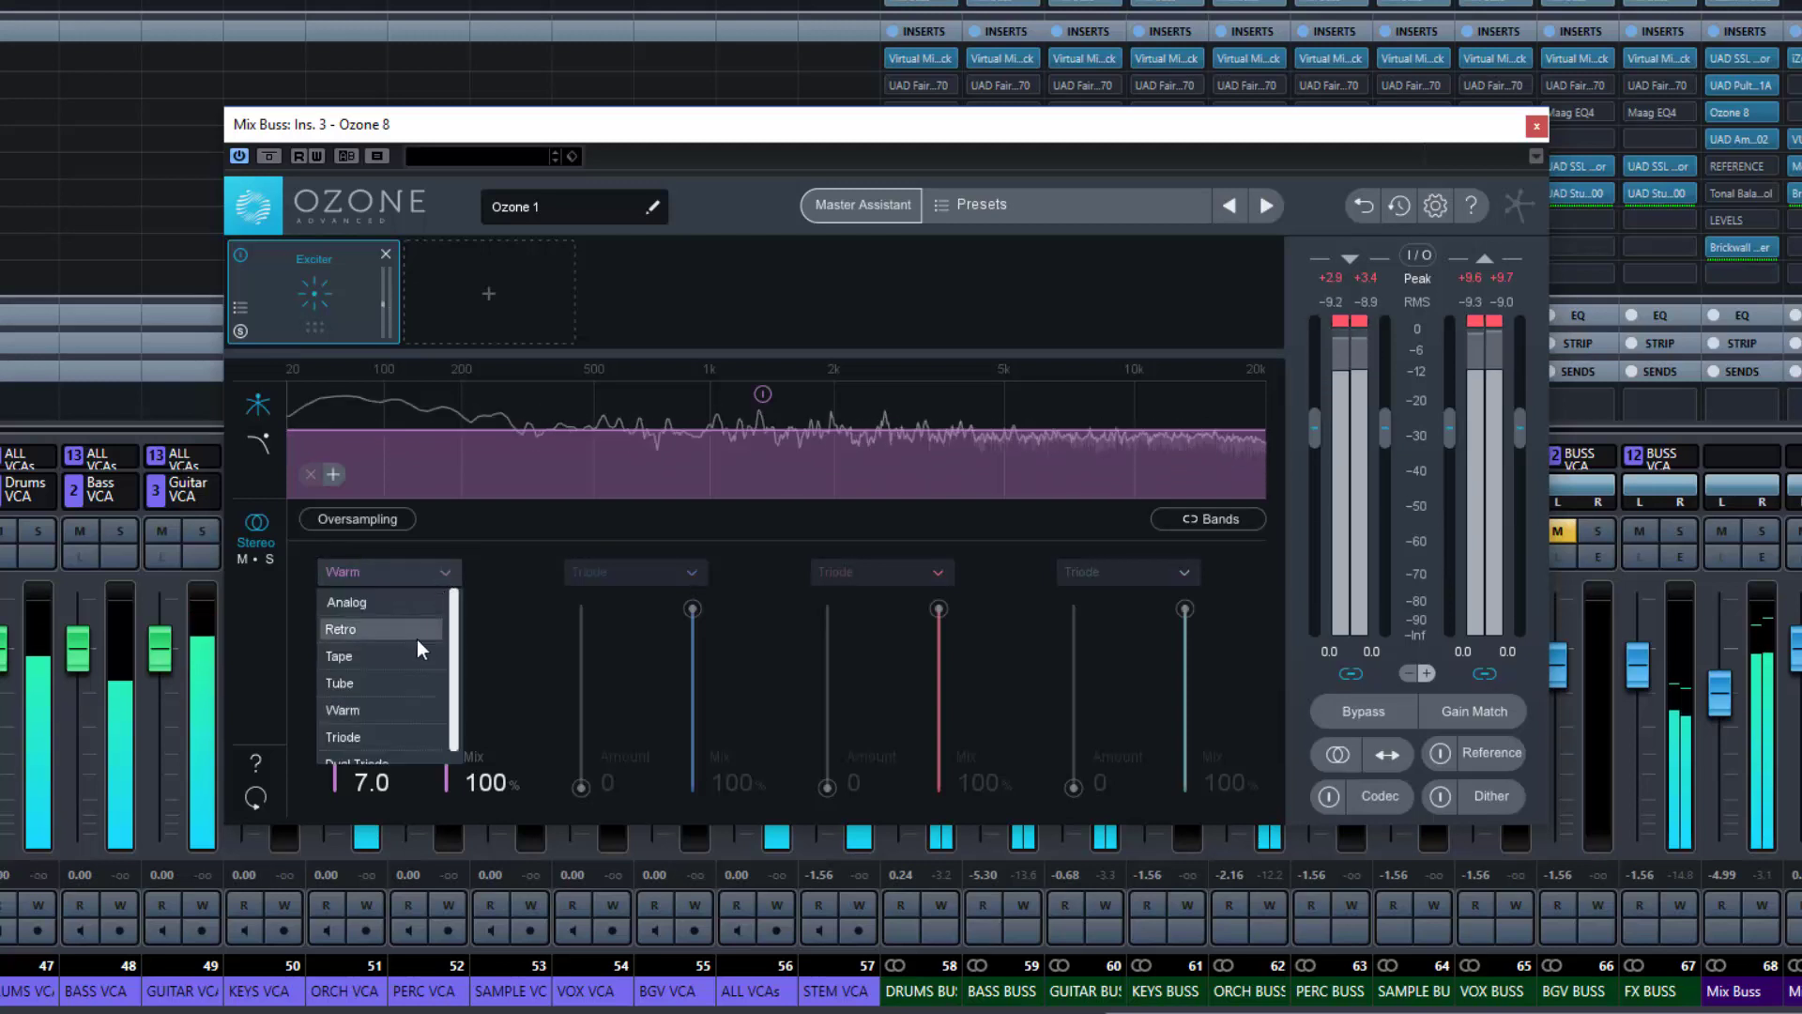
click(394, 736)
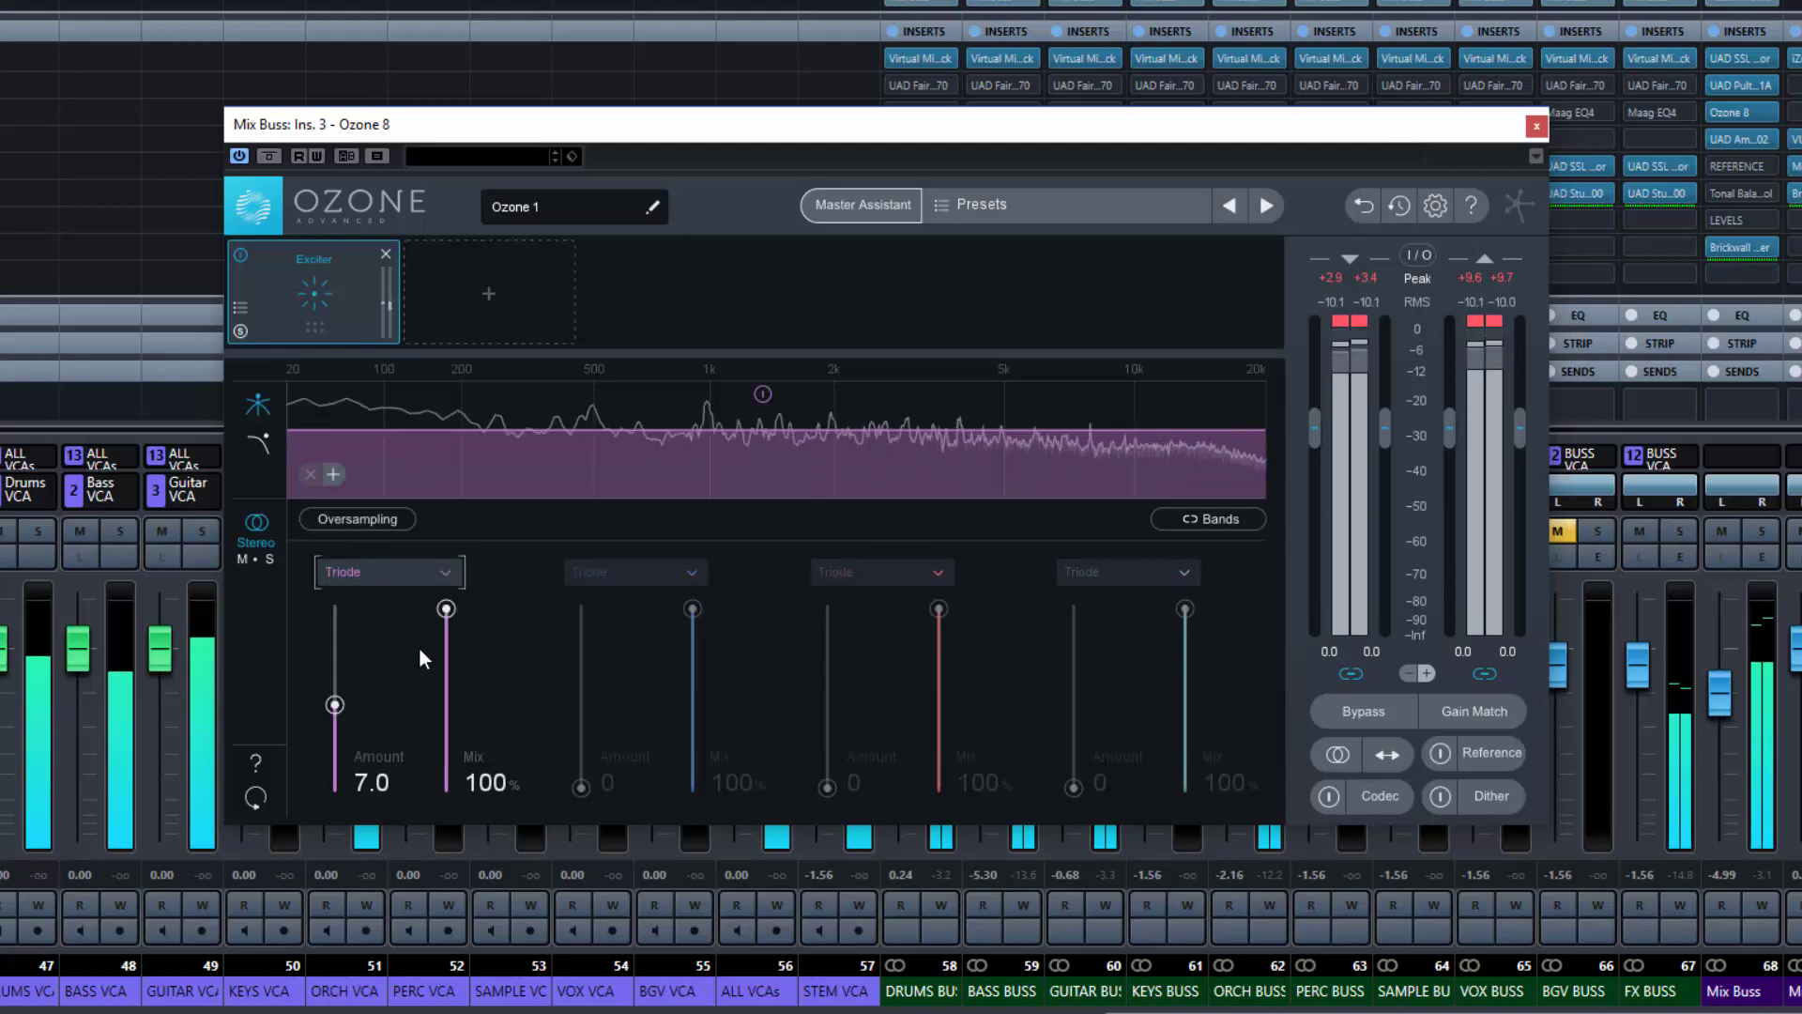
click(443, 570)
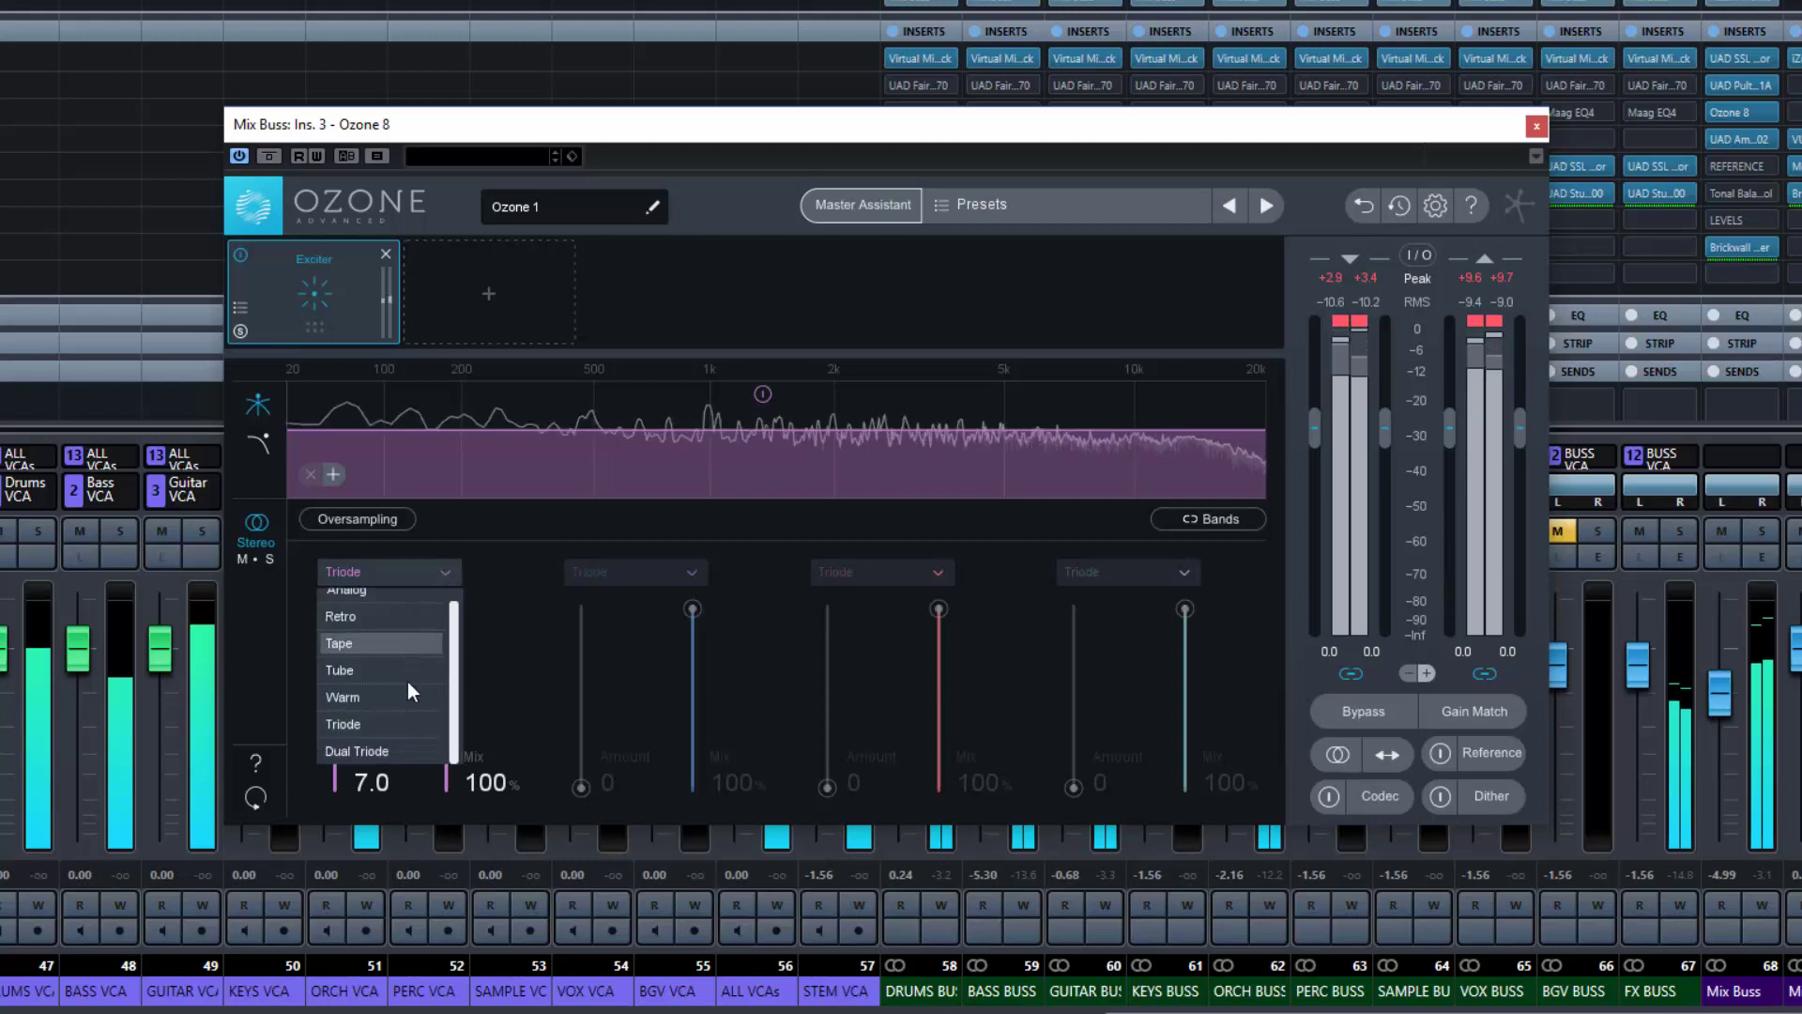
click(401, 751)
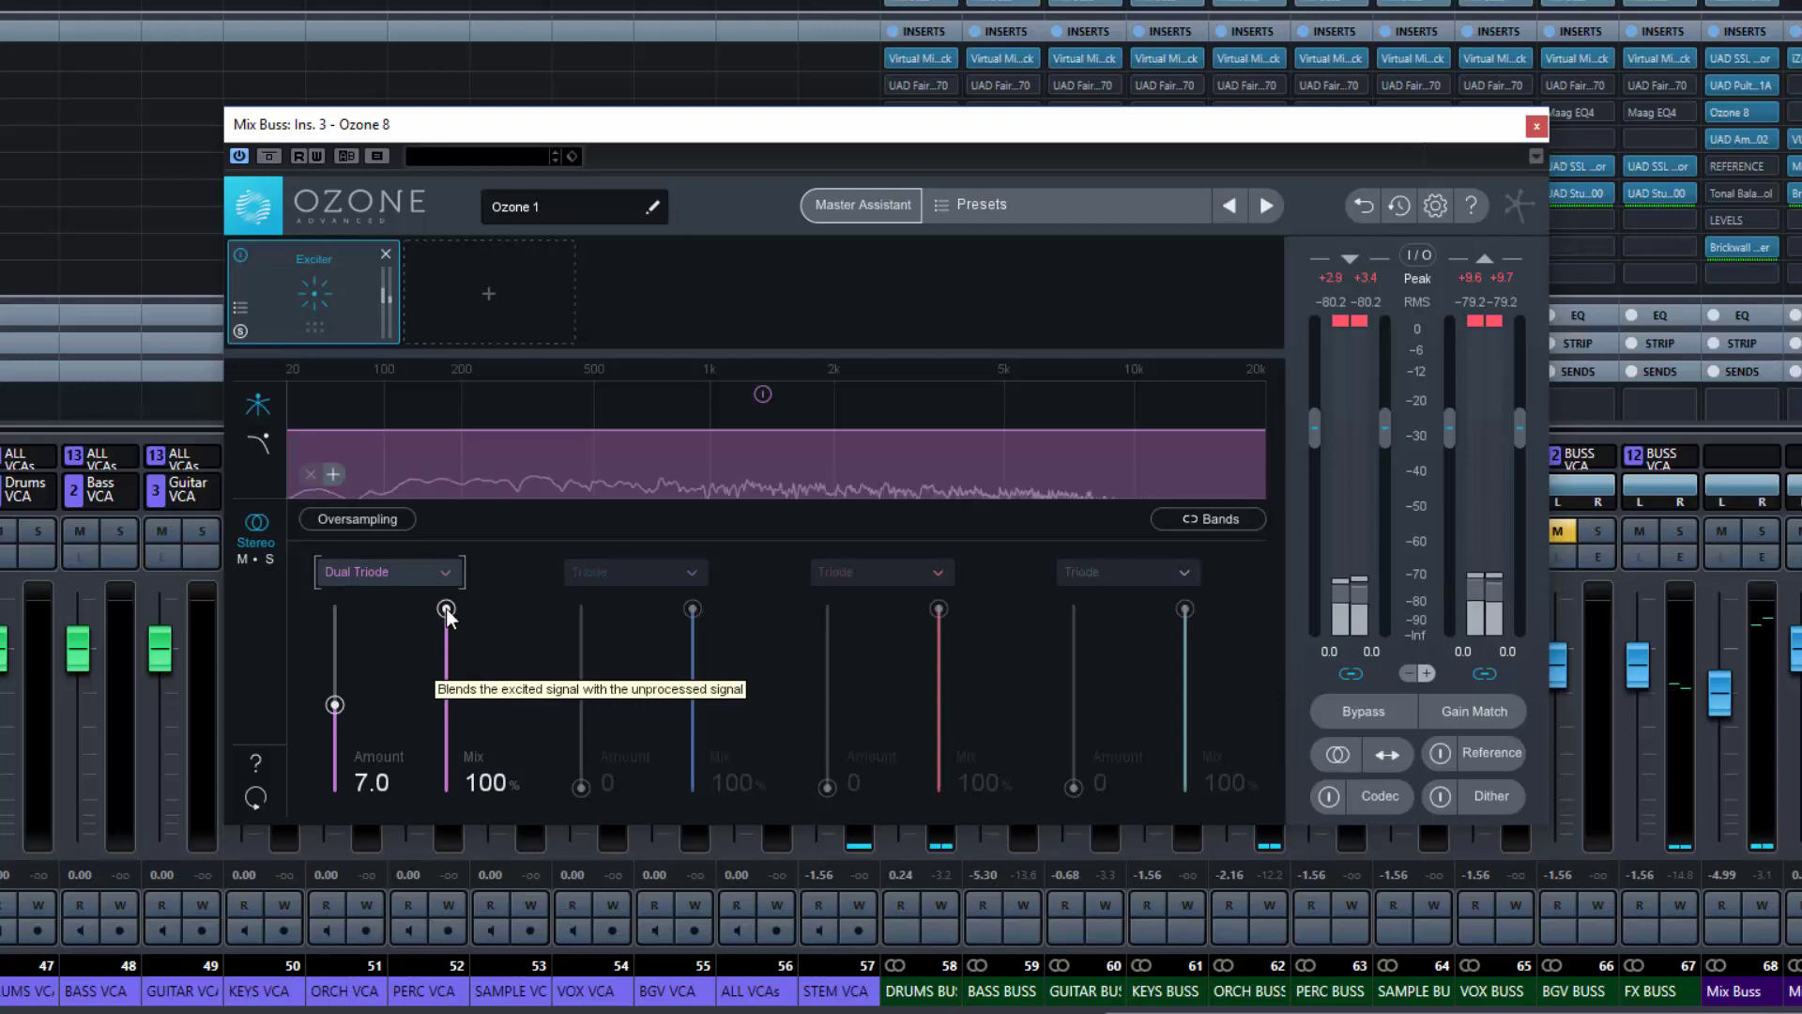
Lower the band's Mix to 0% and blend it back up to 50.3%
drag(447, 608, 432, 820)
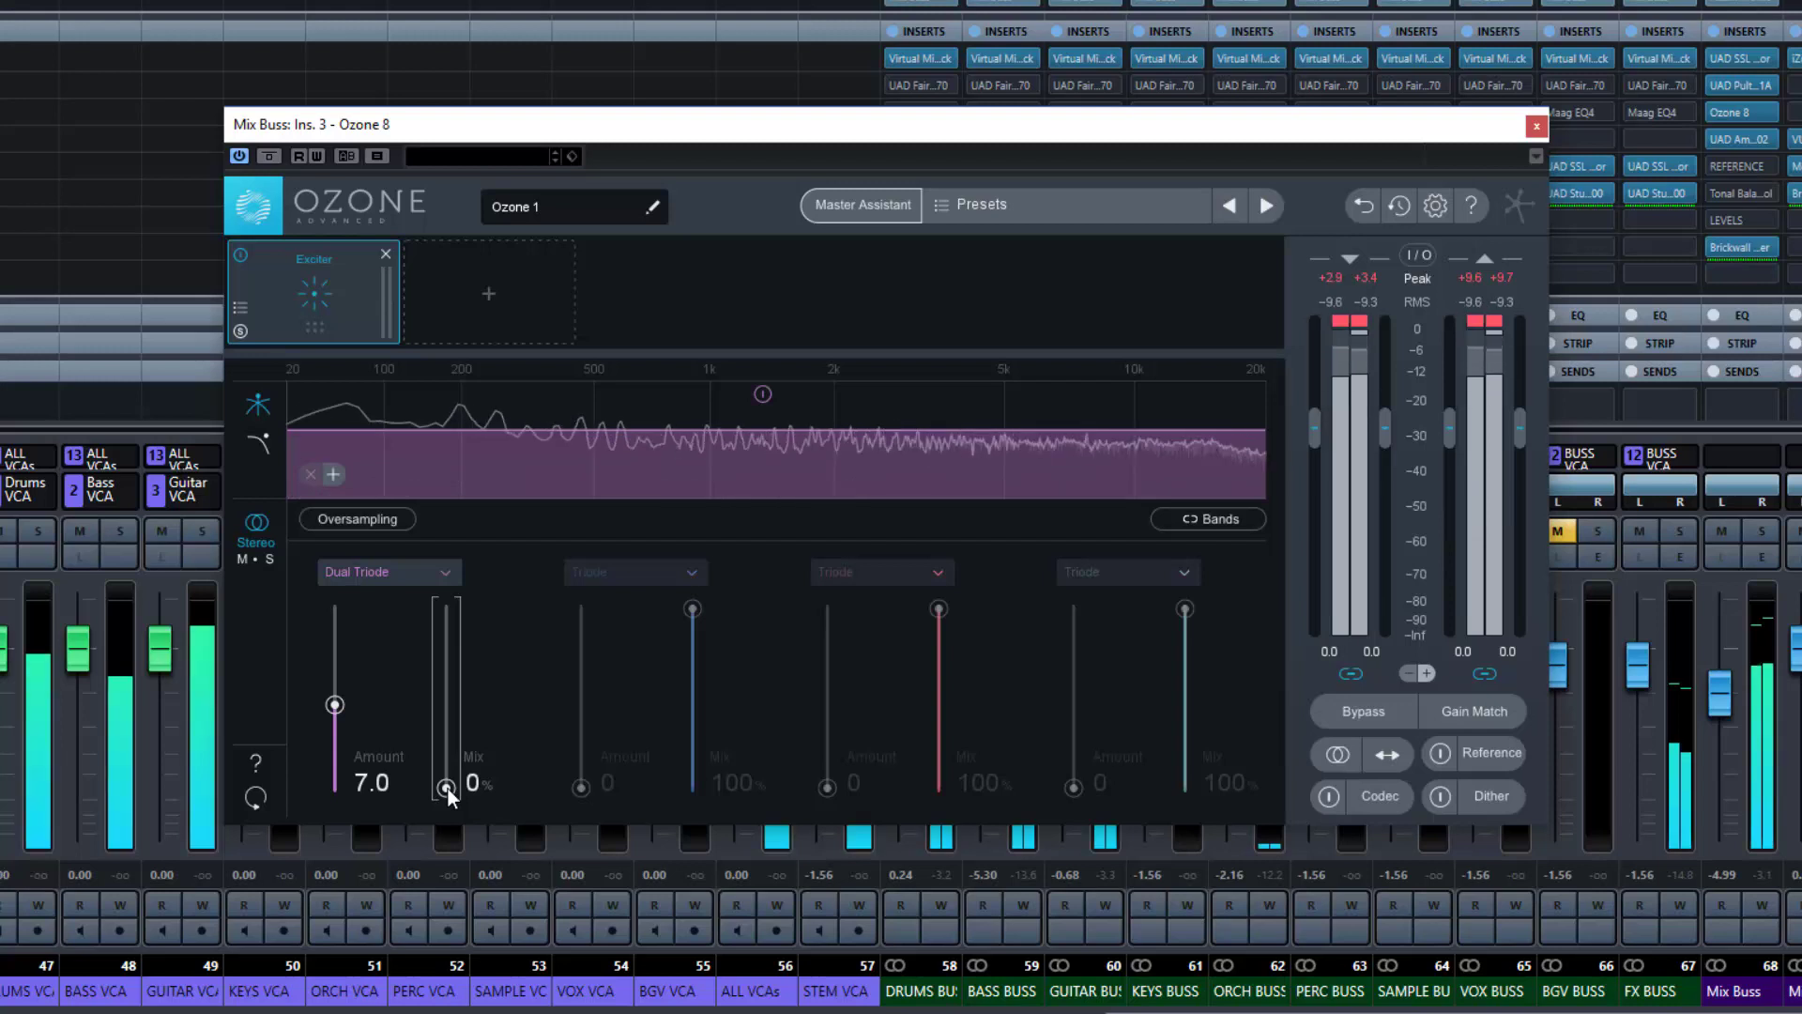
drag(447, 788, 448, 698)
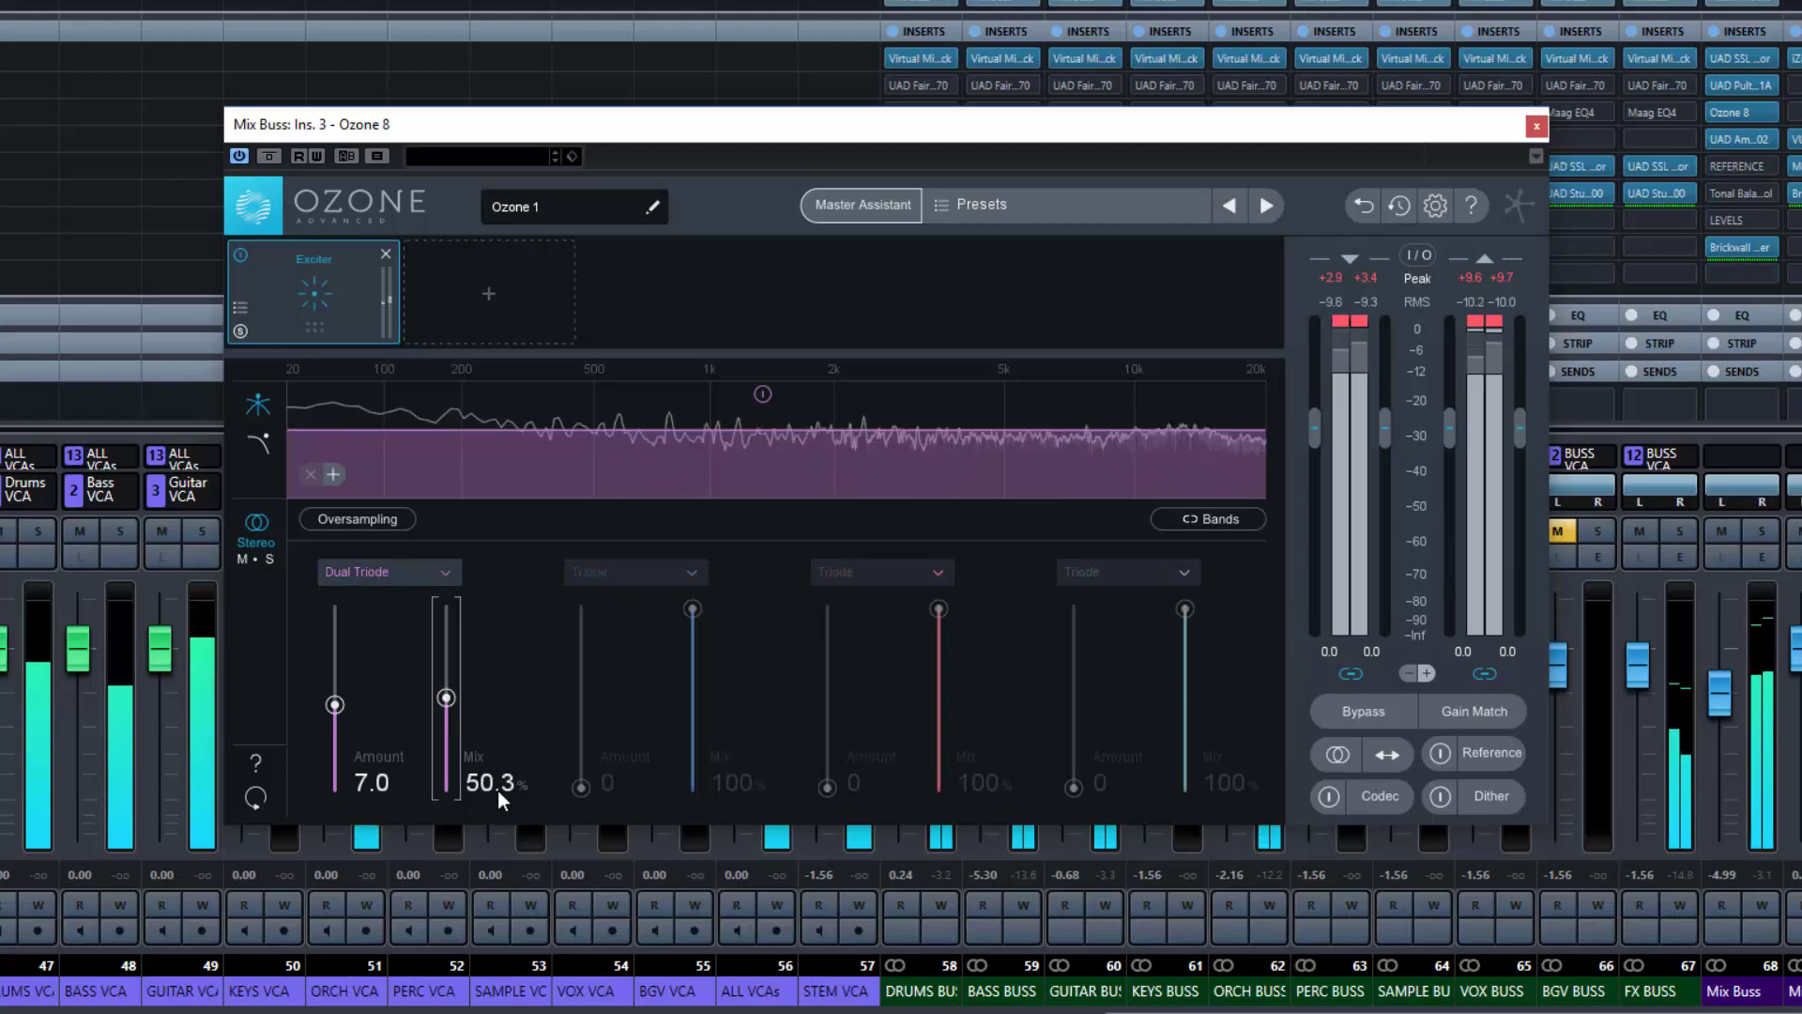
Switch the band to Analog mode at 50.3% Mix, and bypass and re-enable it to compare
click(443, 575)
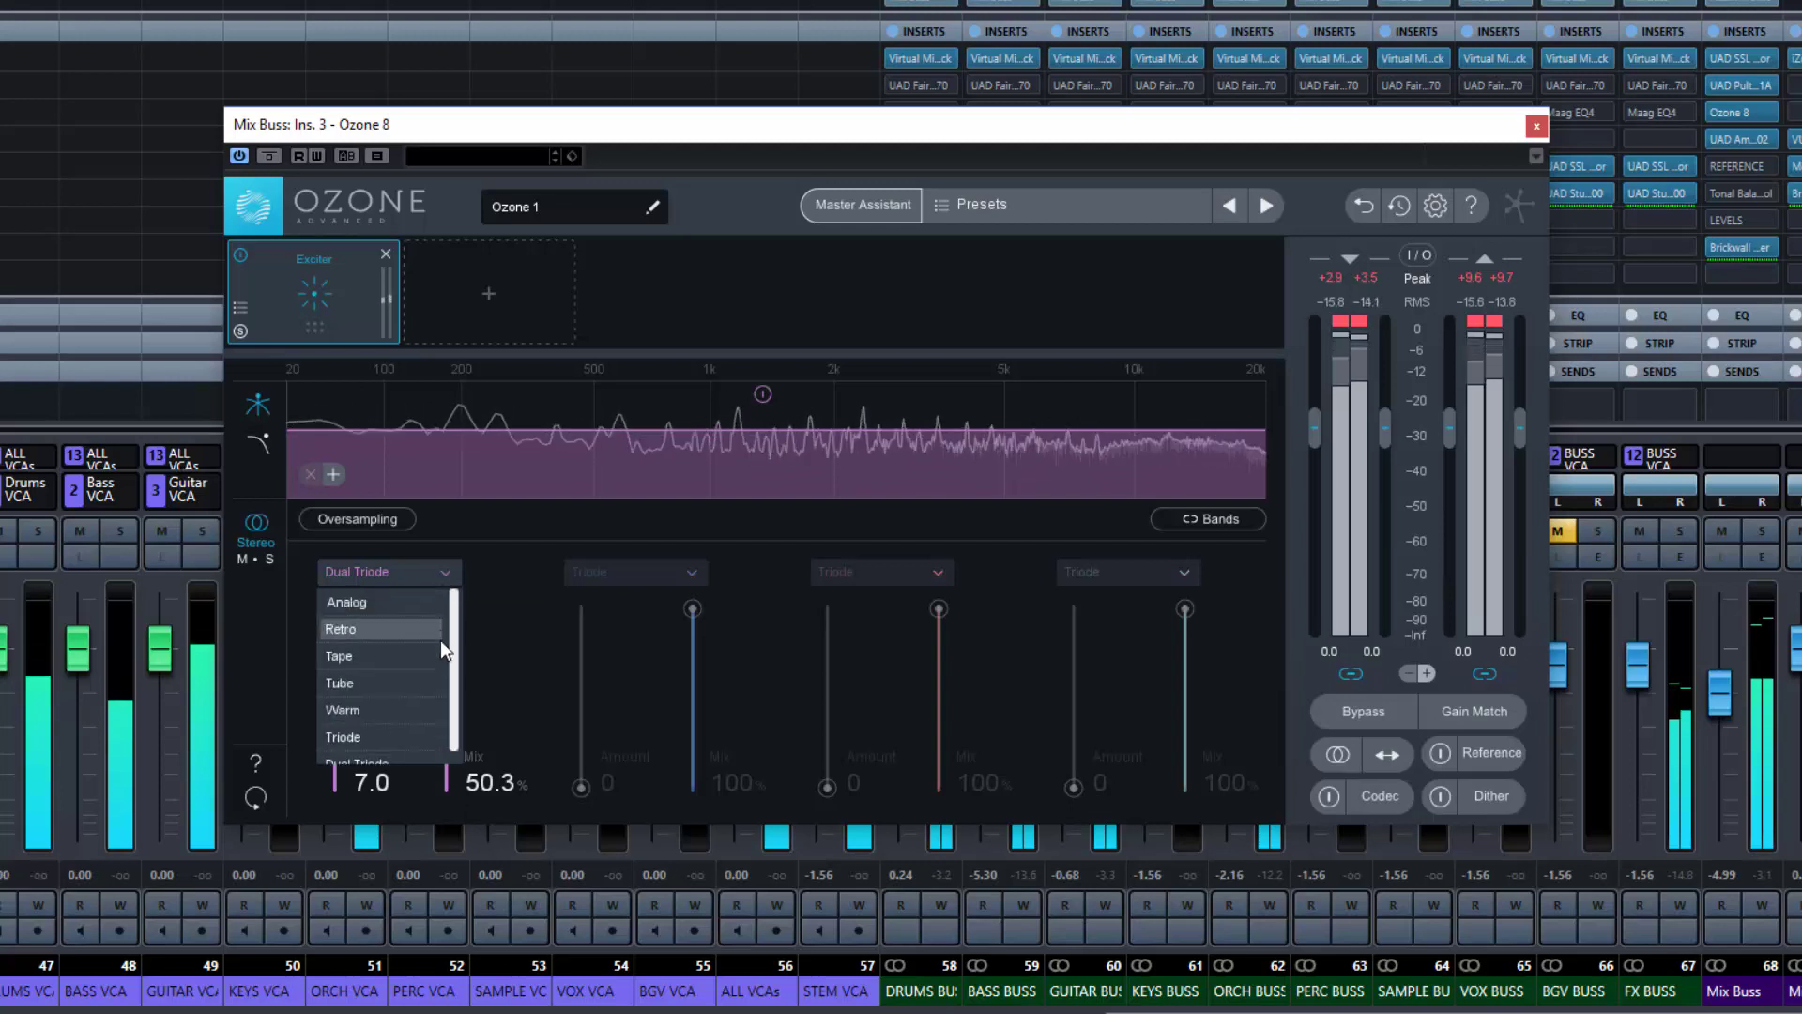
click(371, 601)
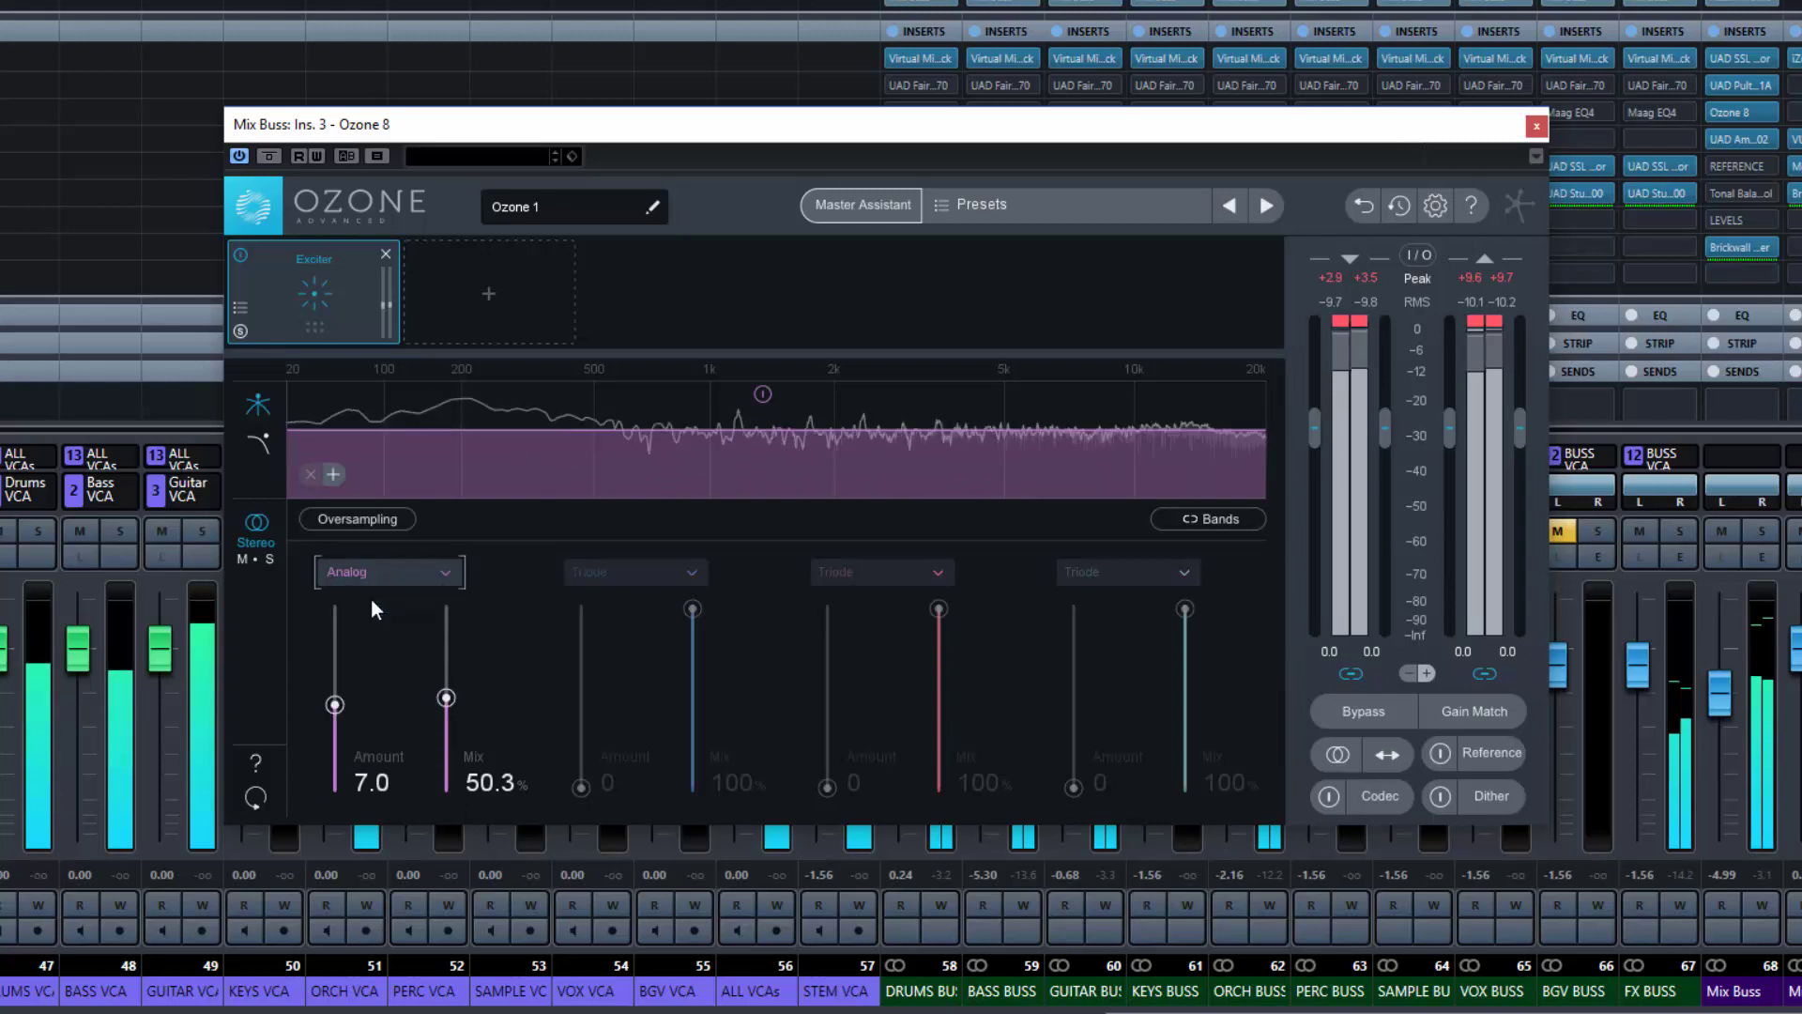
click(761, 395)
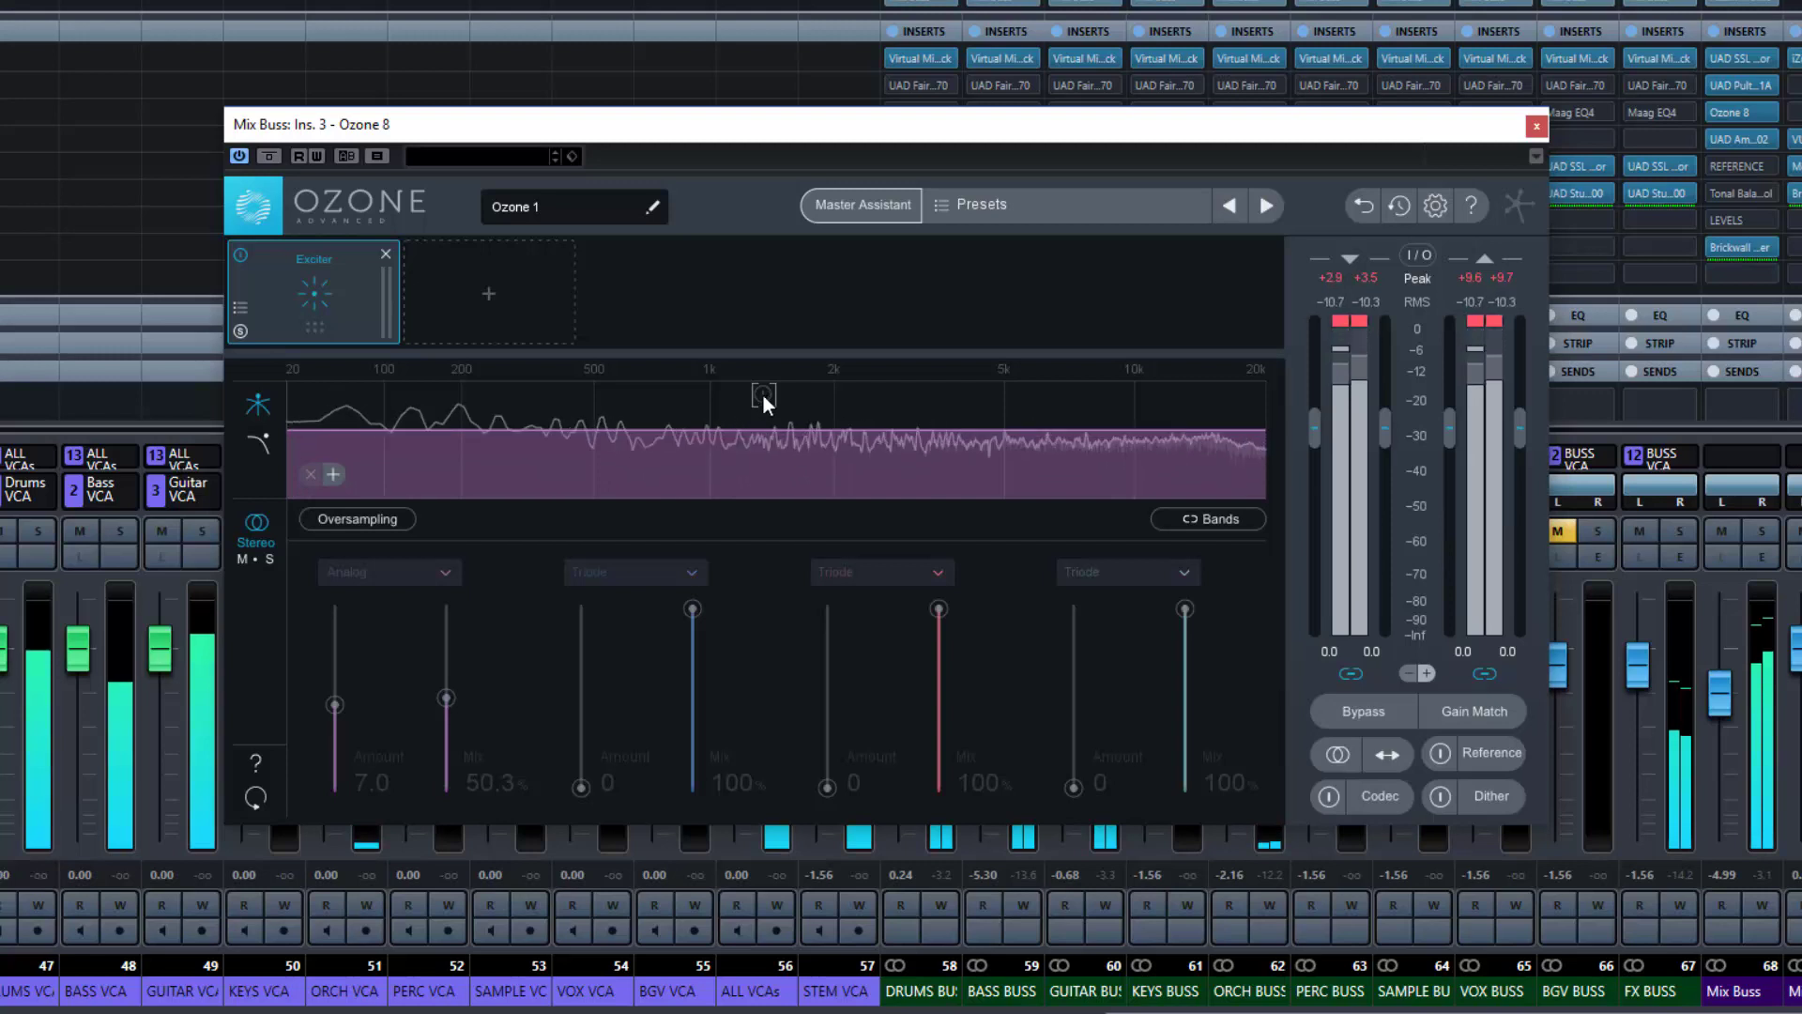
click(763, 396)
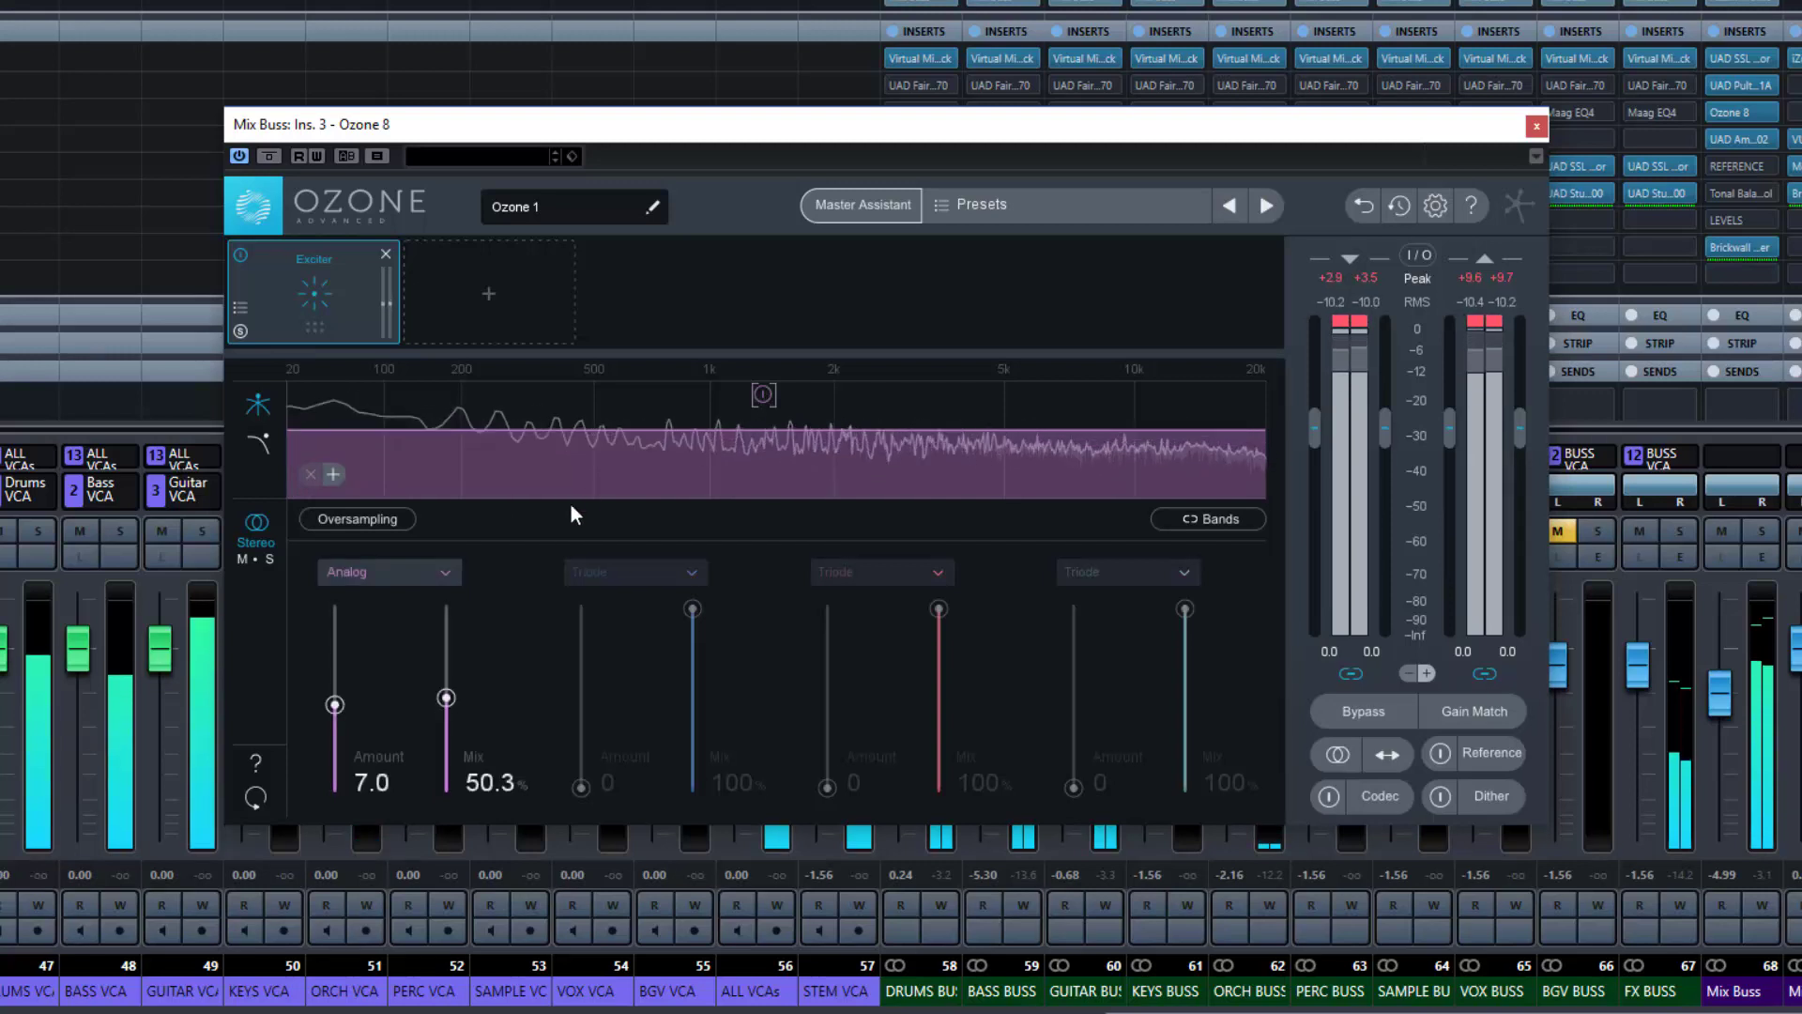
Step the half-blended band through Retro, Tape, Tube, Warm and Triode modes during playback, and finish on Dual Triode
click(443, 573)
click(400, 626)
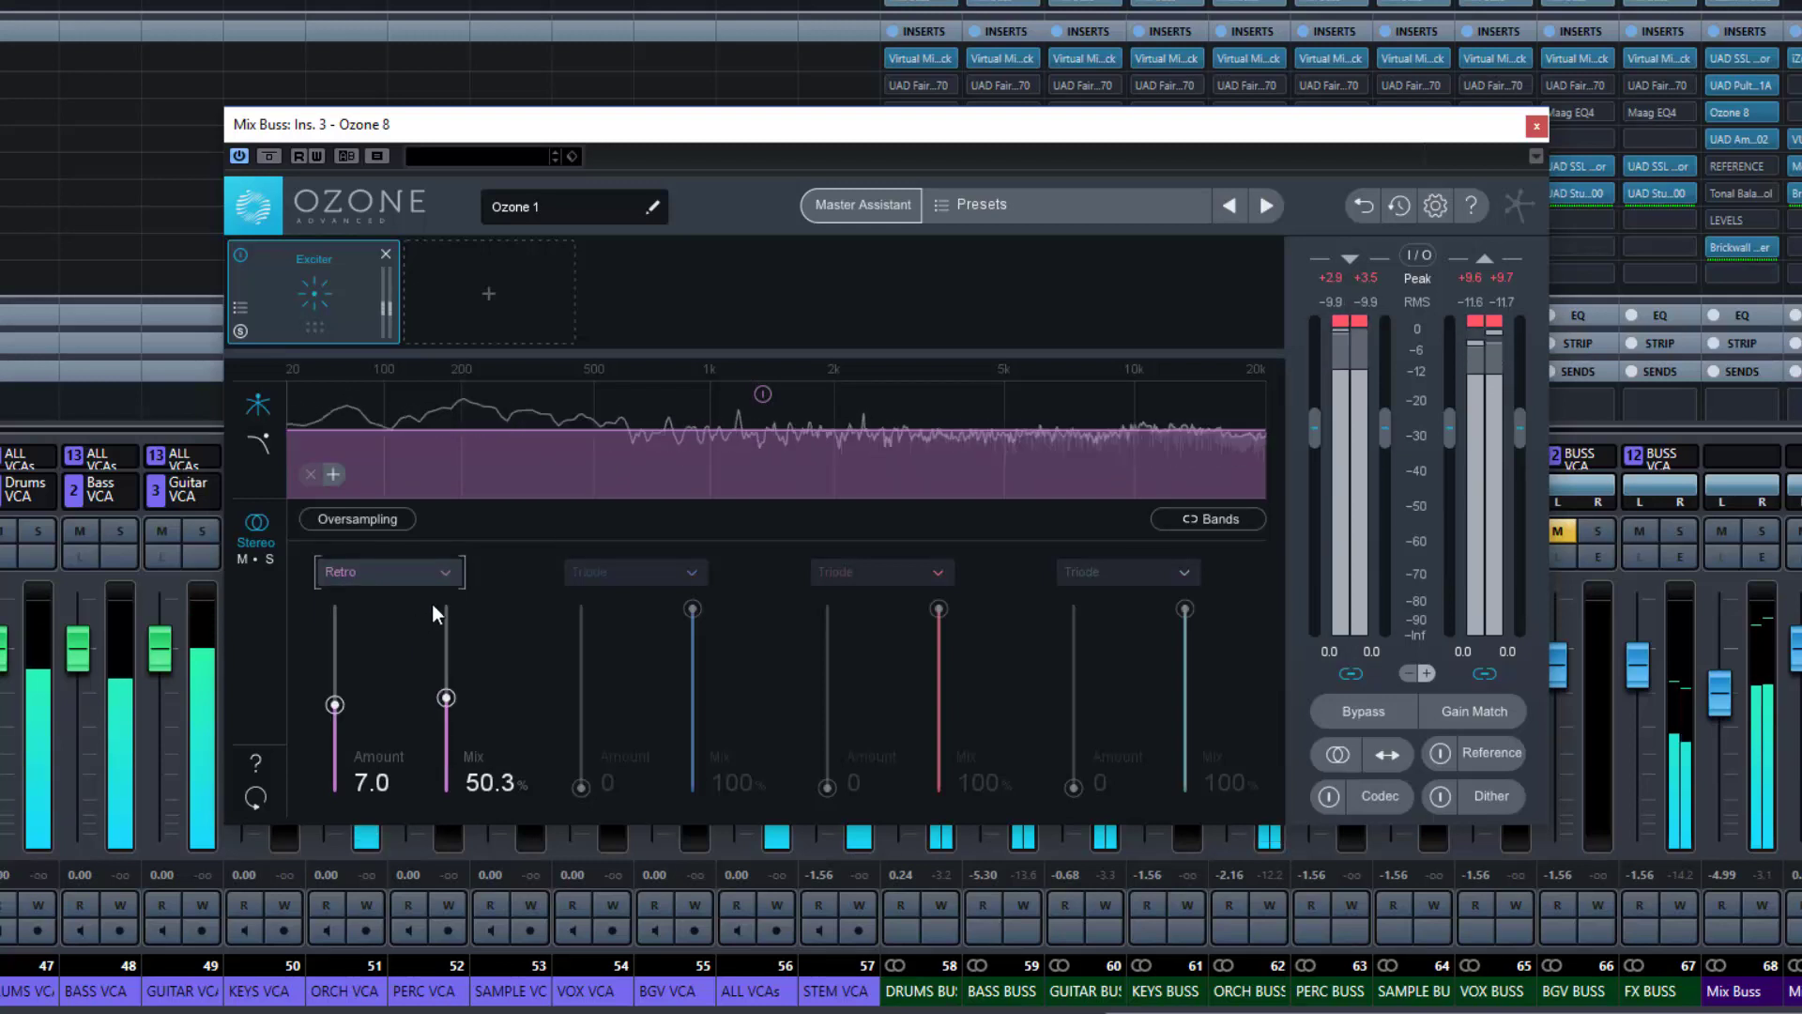
click(445, 573)
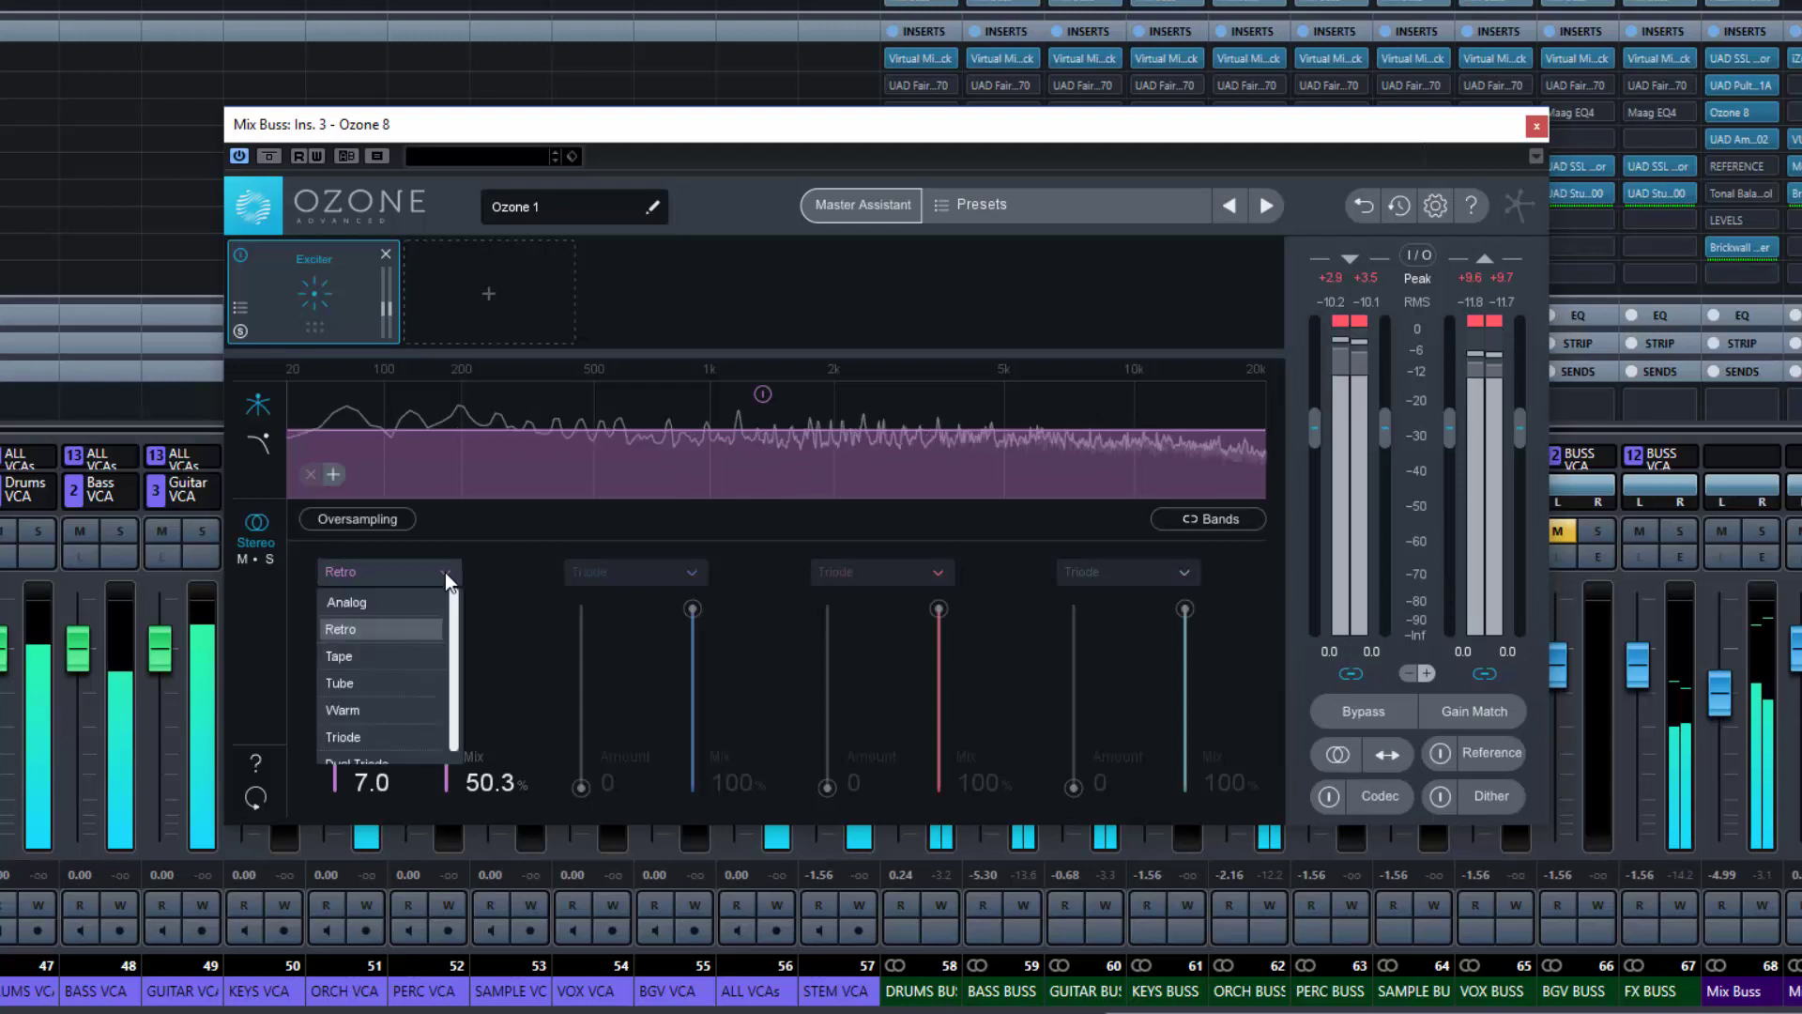
click(412, 654)
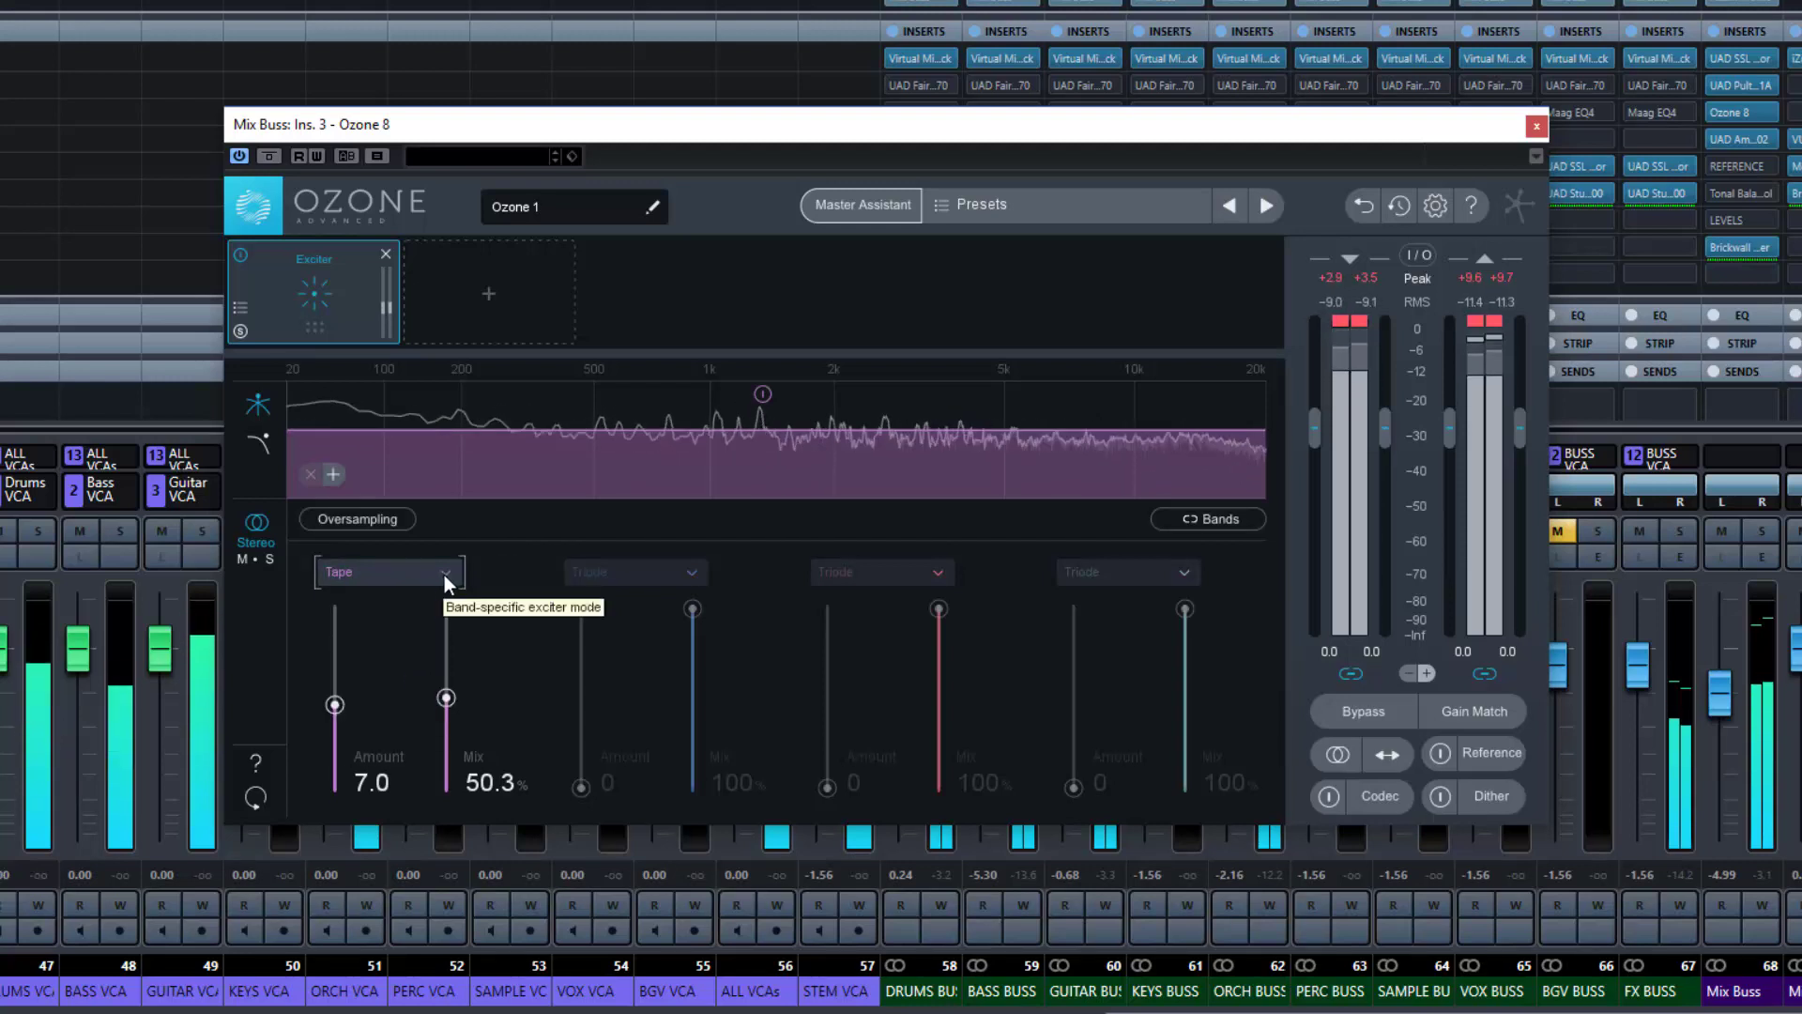
click(443, 575)
click(409, 676)
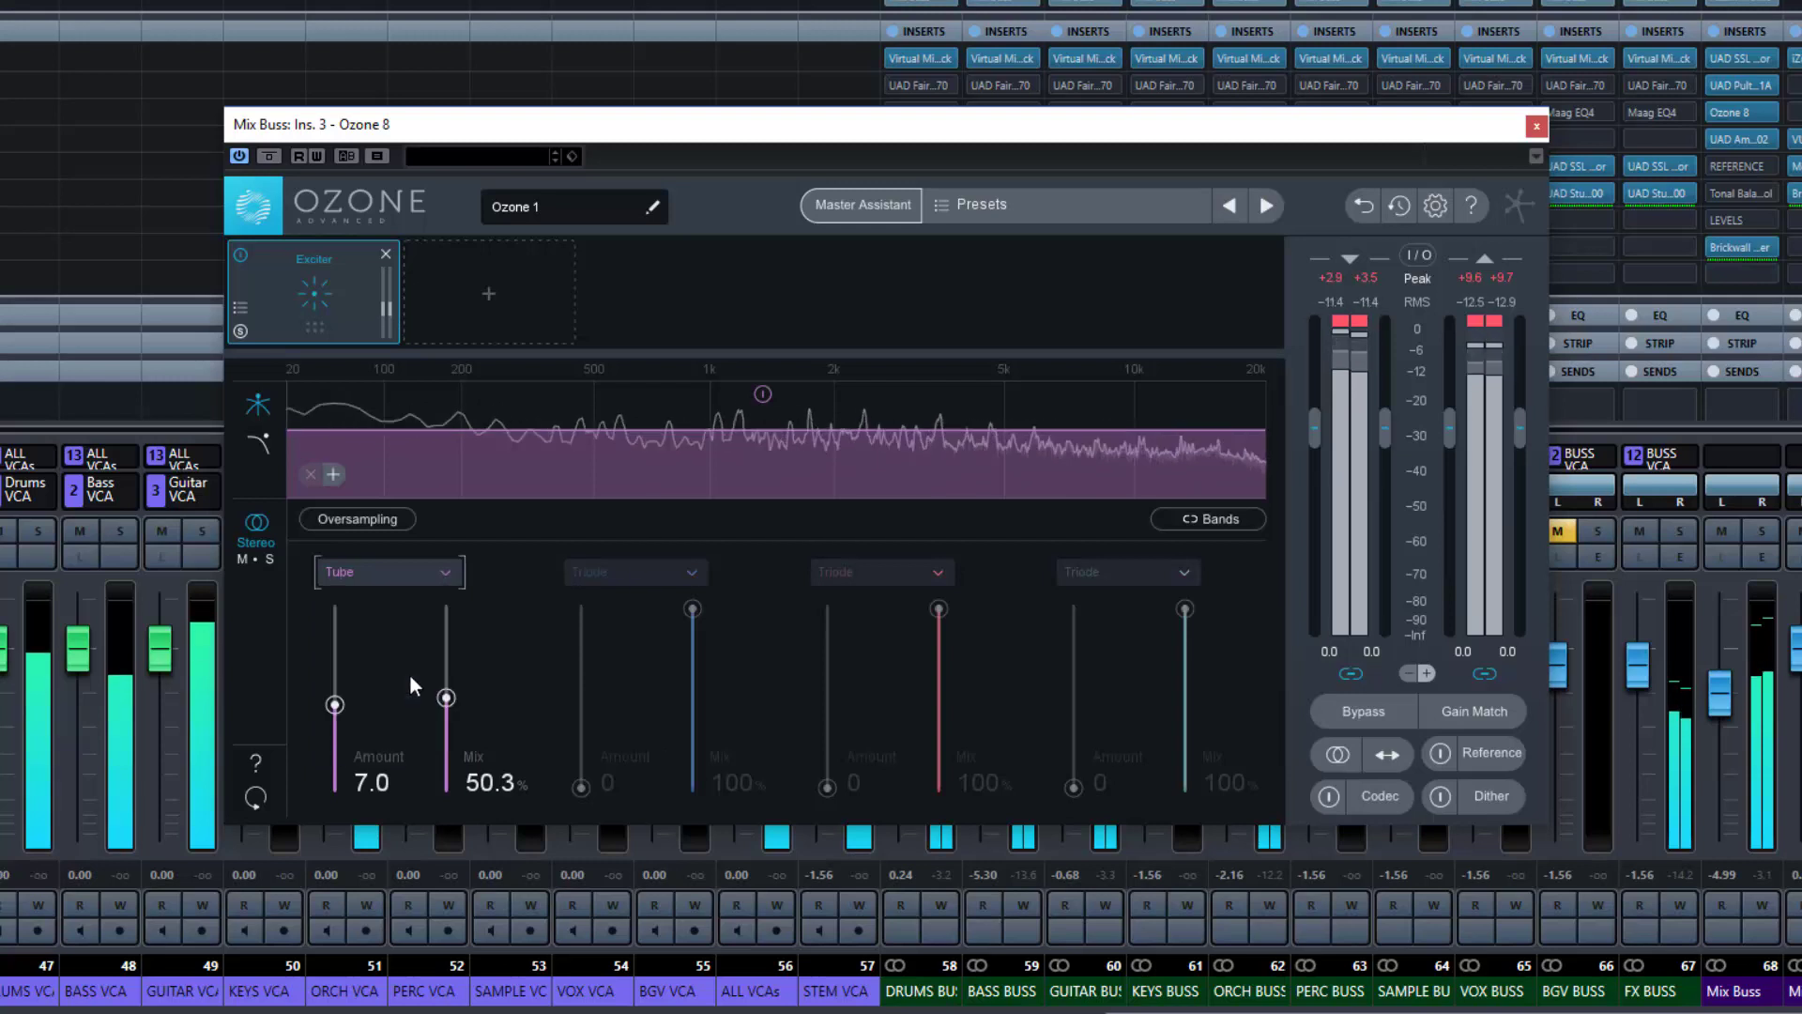
click(443, 573)
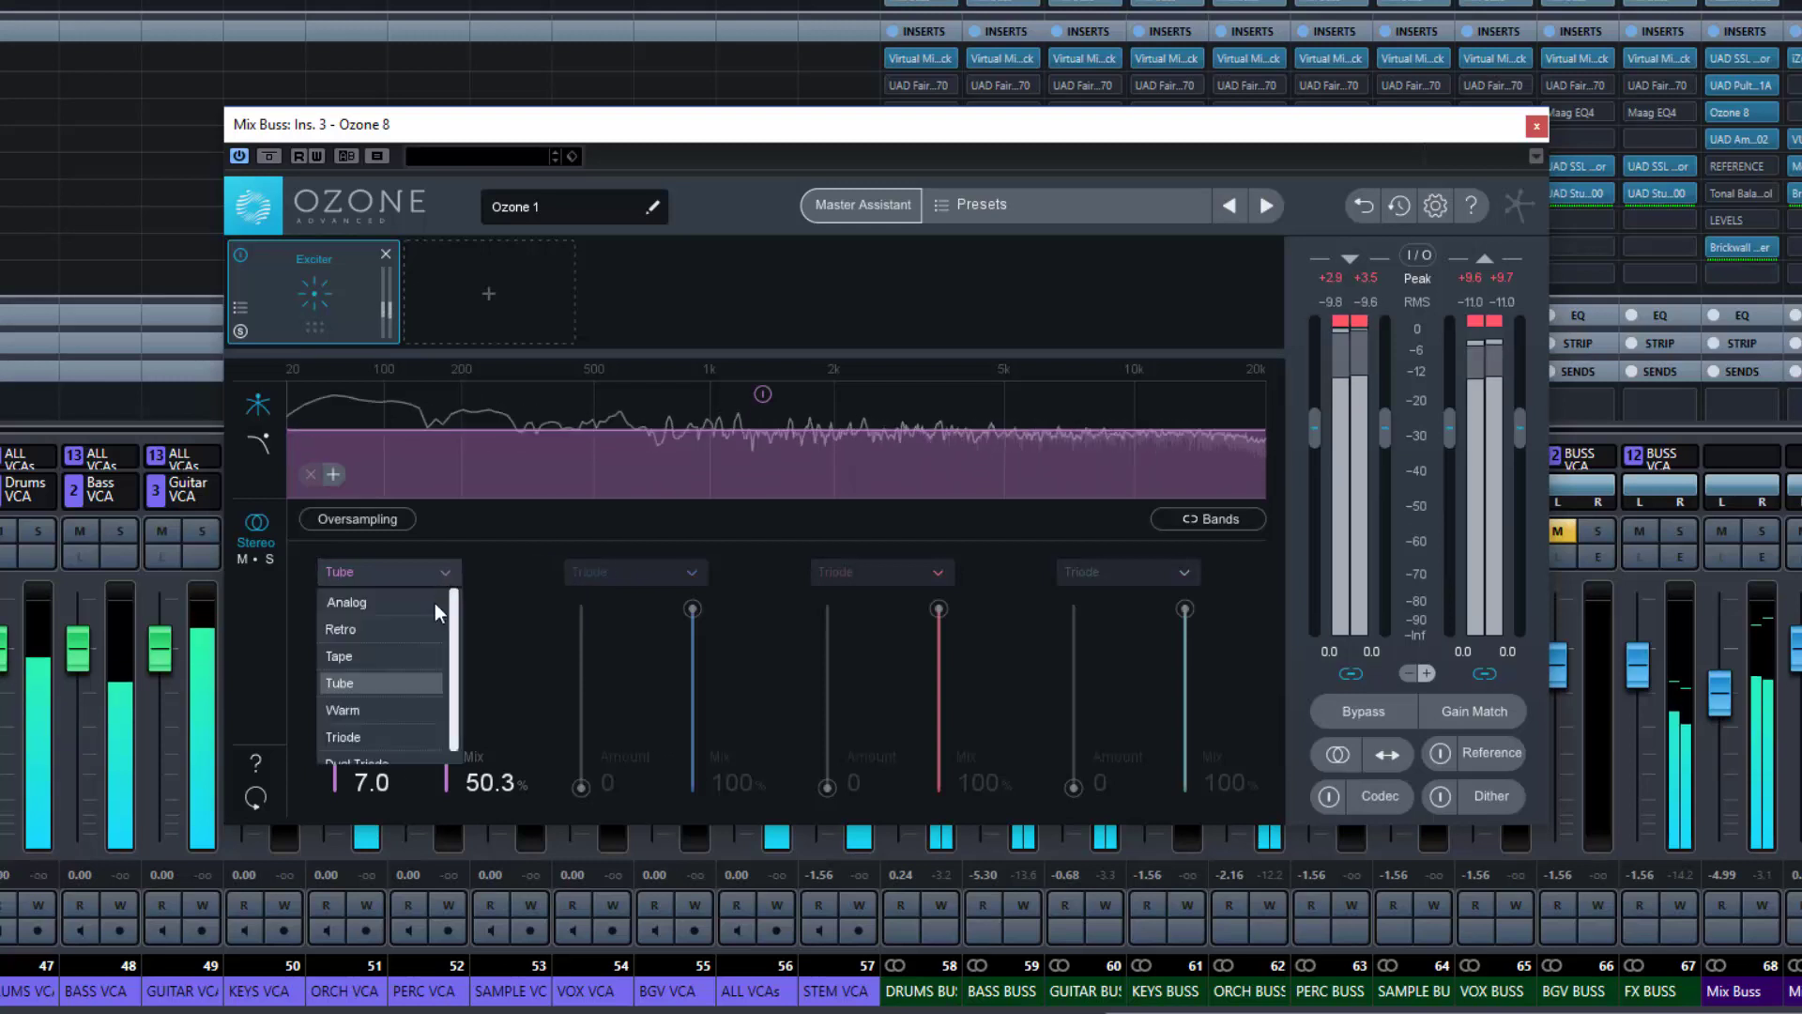
click(422, 709)
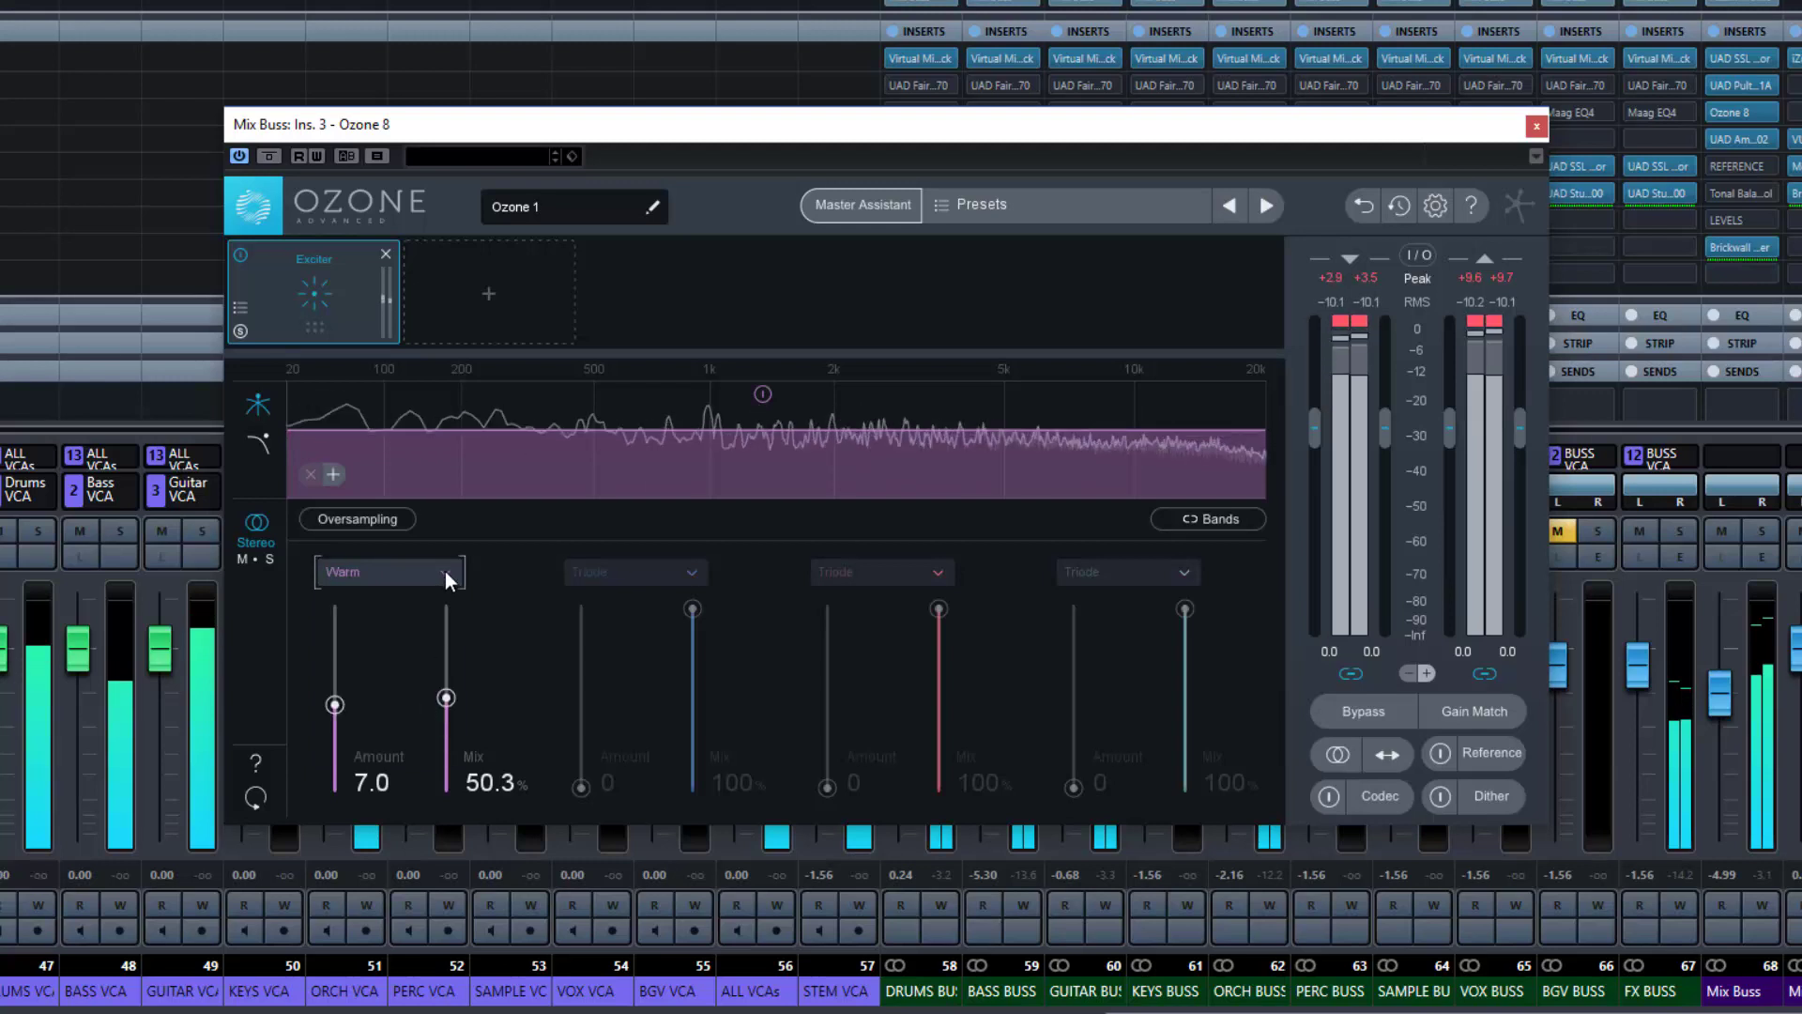
click(445, 570)
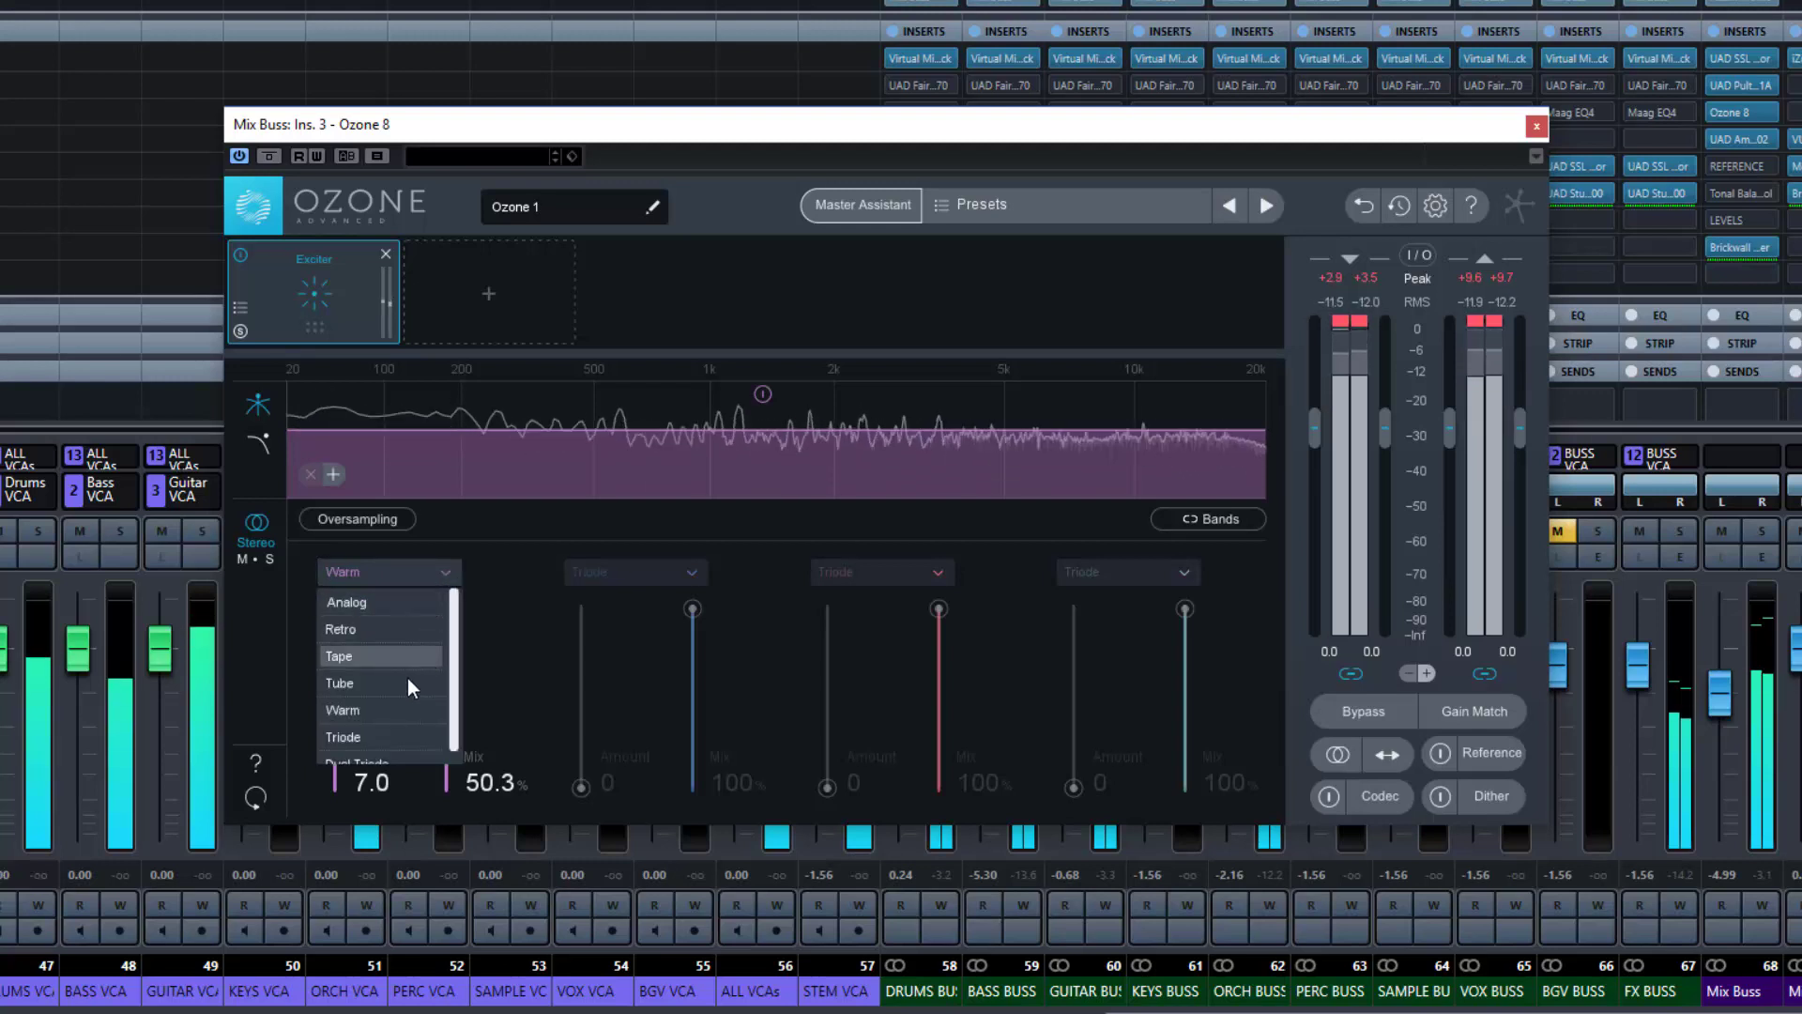
click(387, 736)
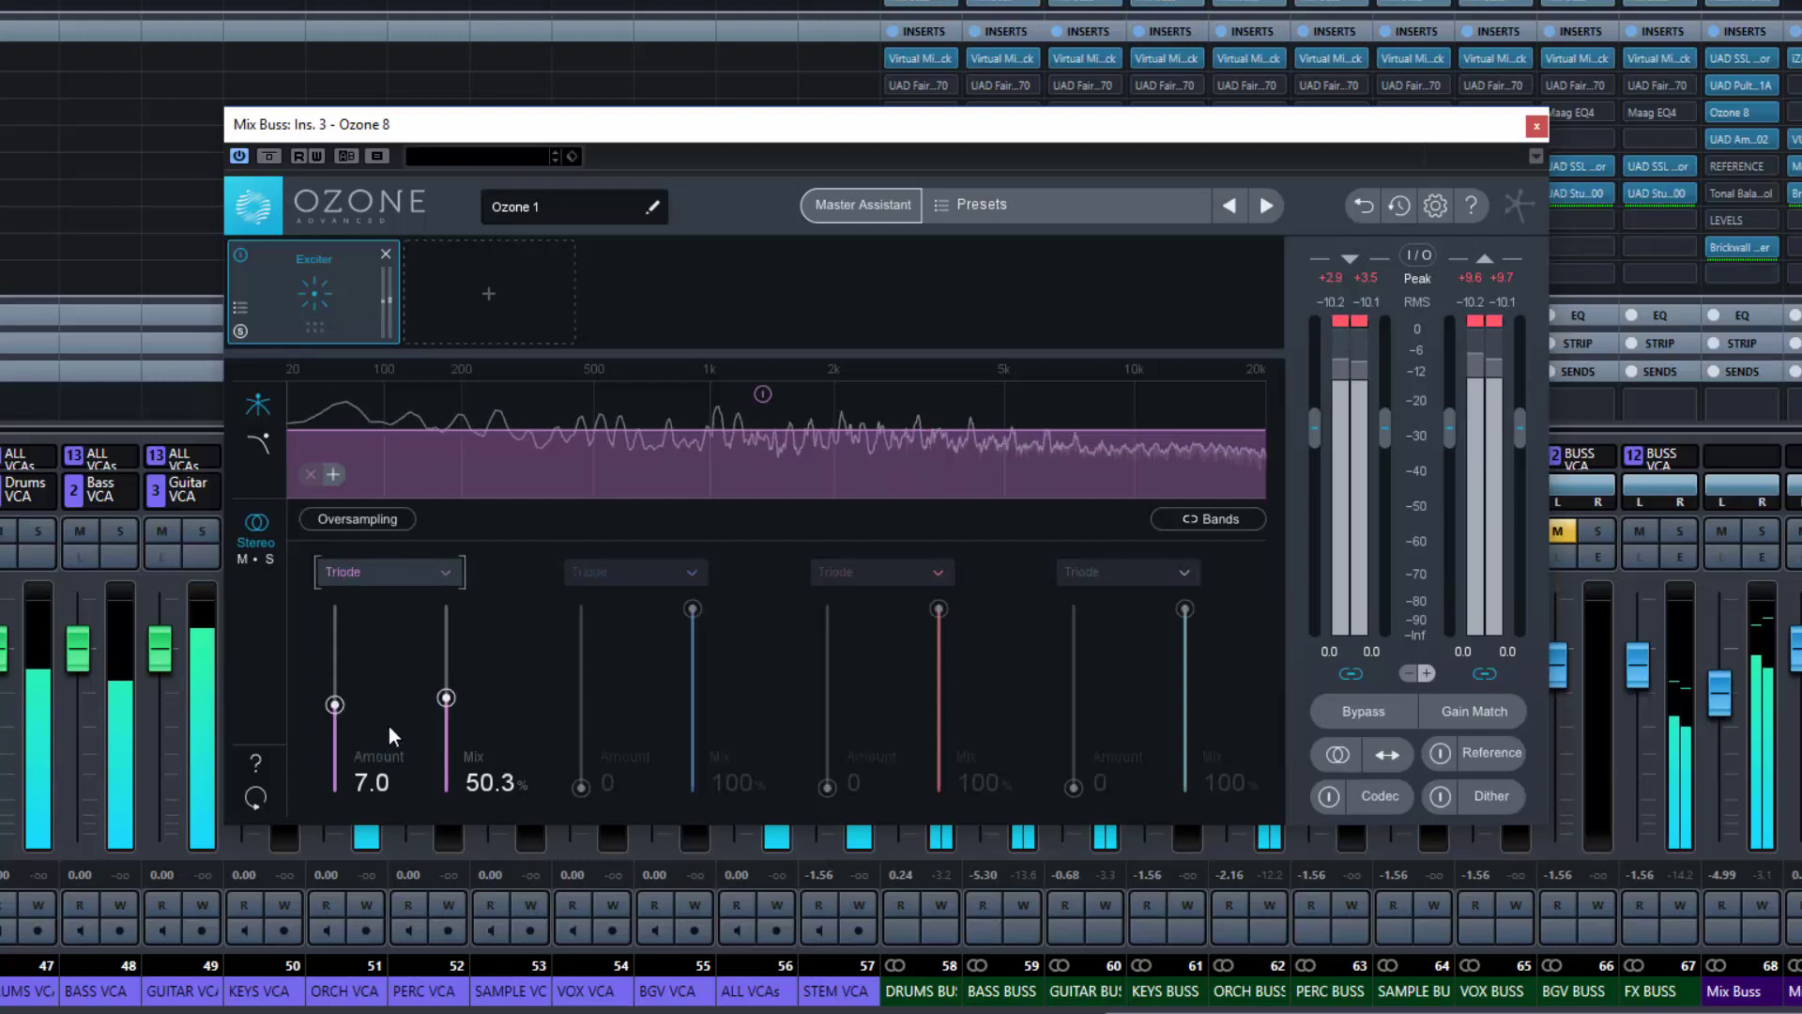
click(443, 572)
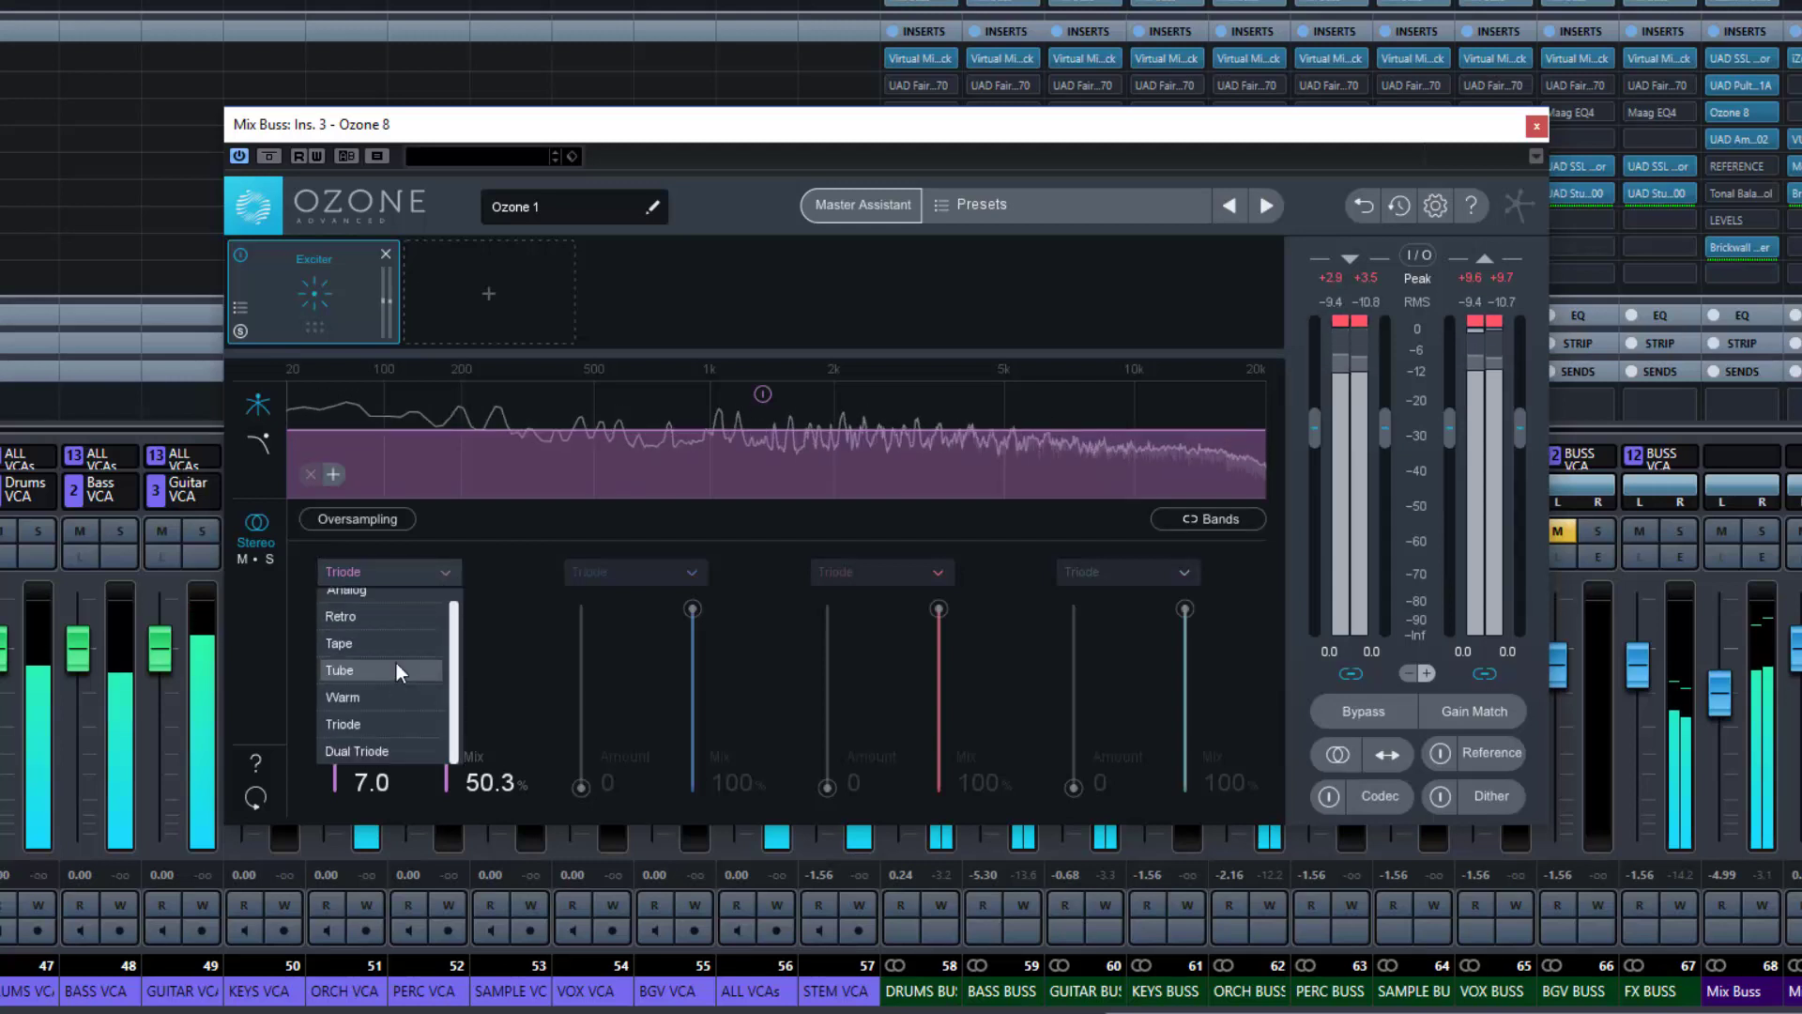
click(378, 751)
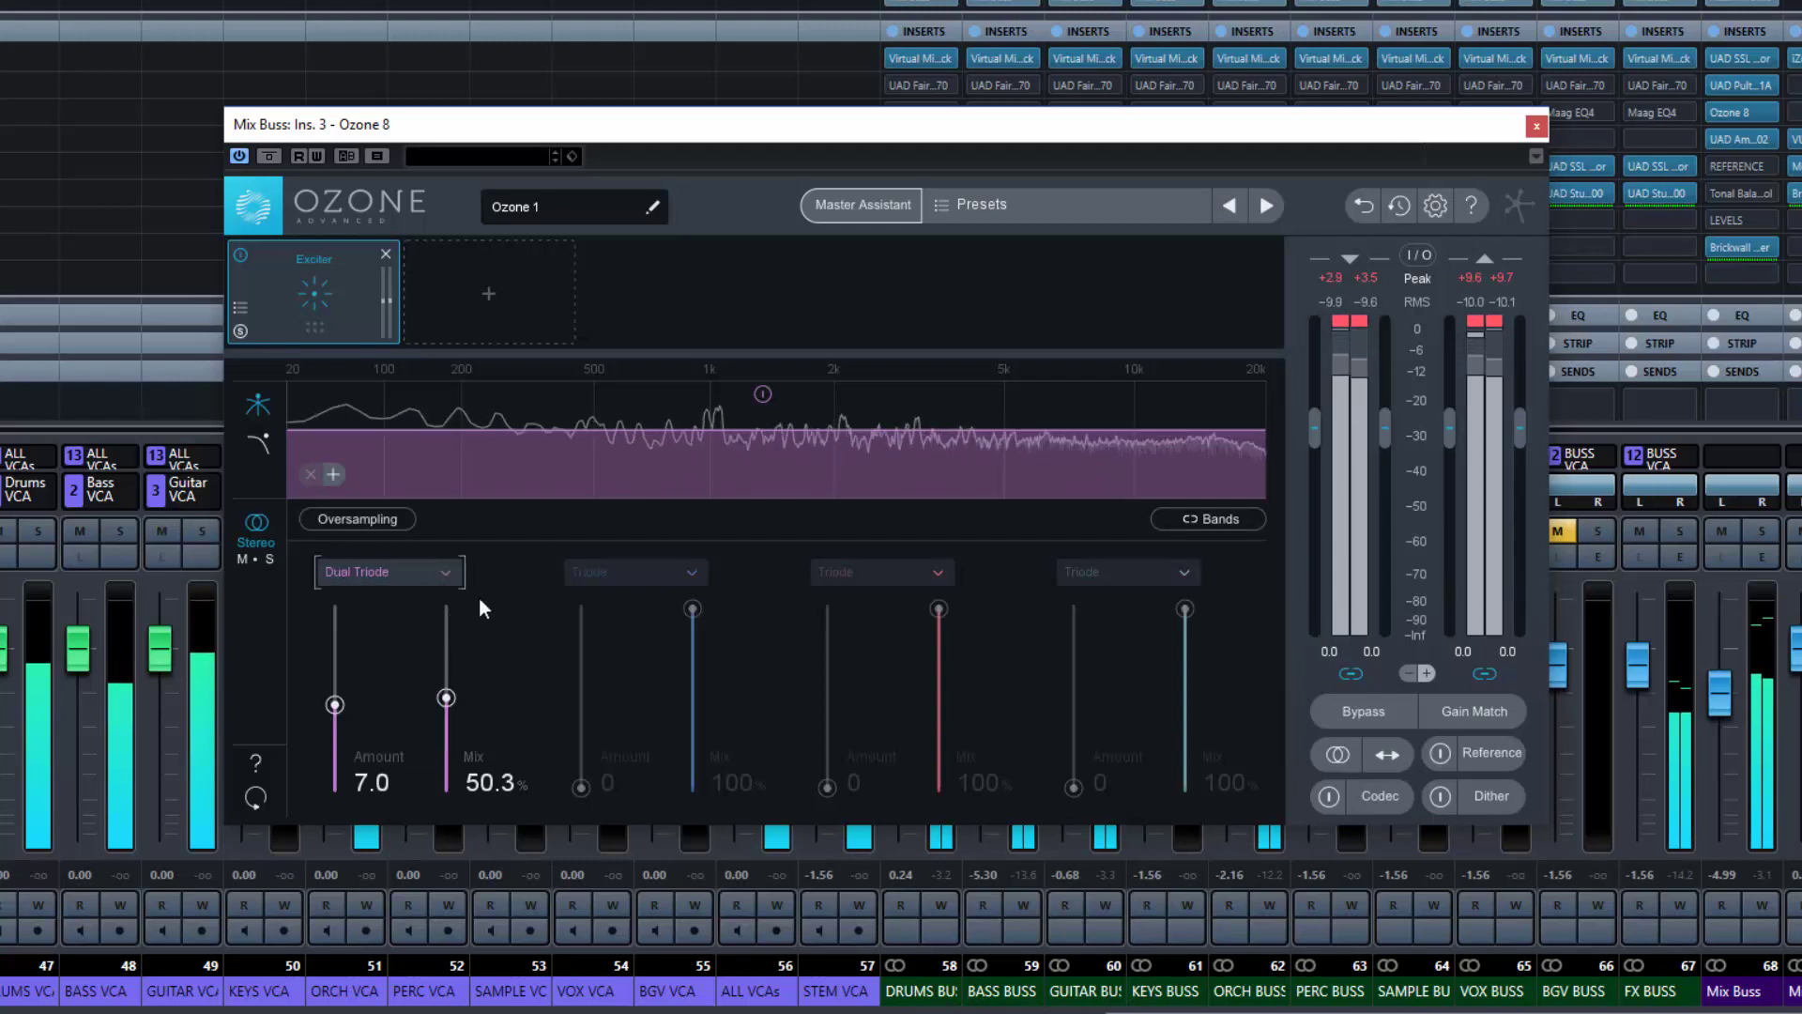
Bypass and re-enable the band to compare the Dual Triode blend with the unprocessed signal
click(762, 394)
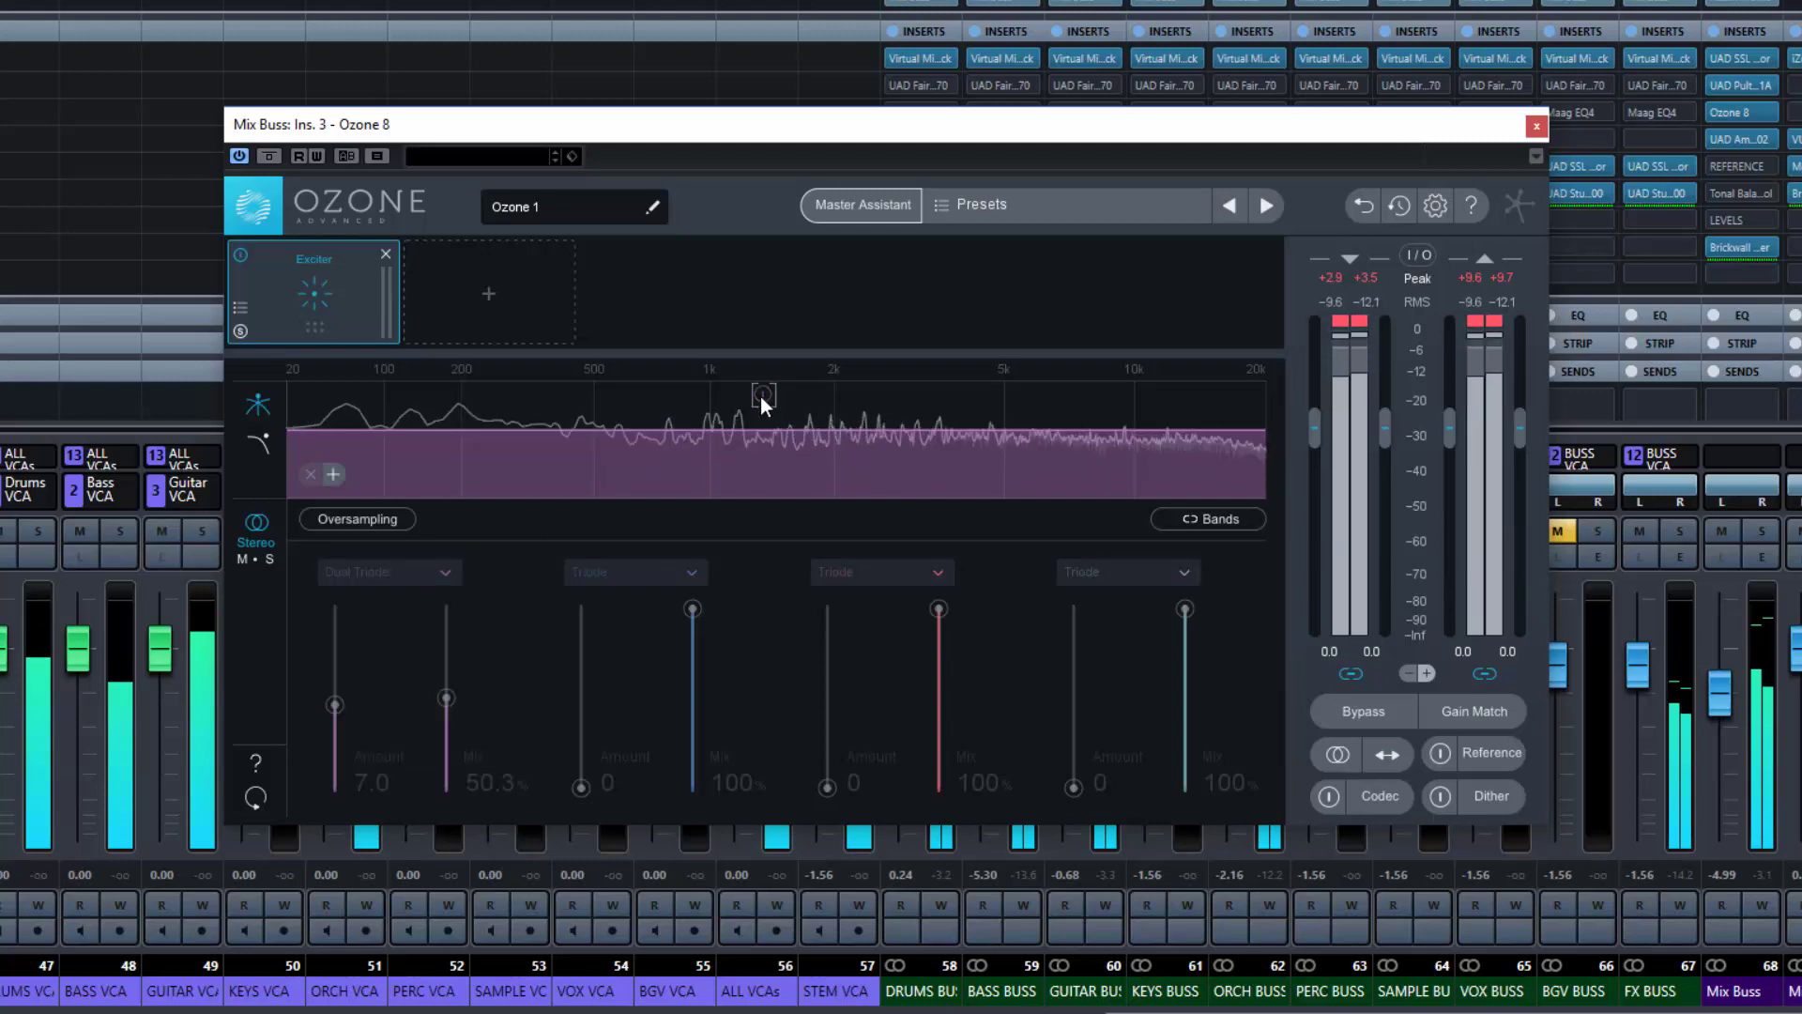
click(761, 396)
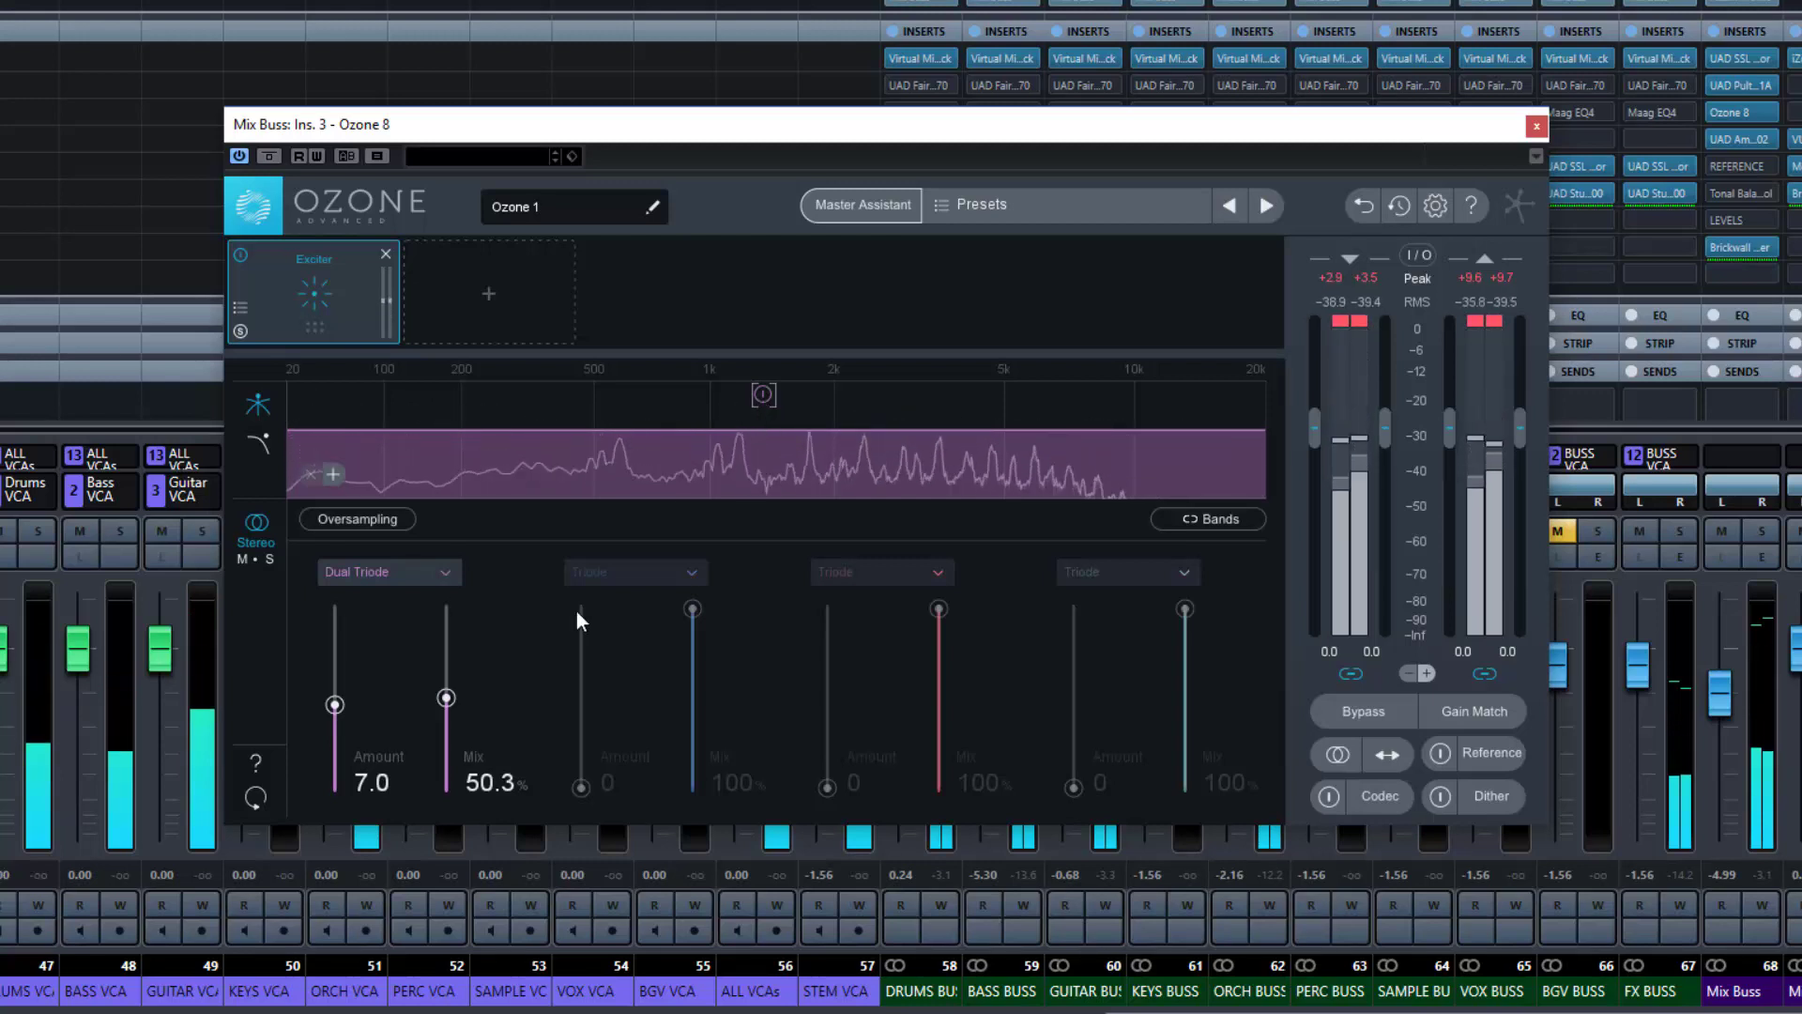
click(446, 571)
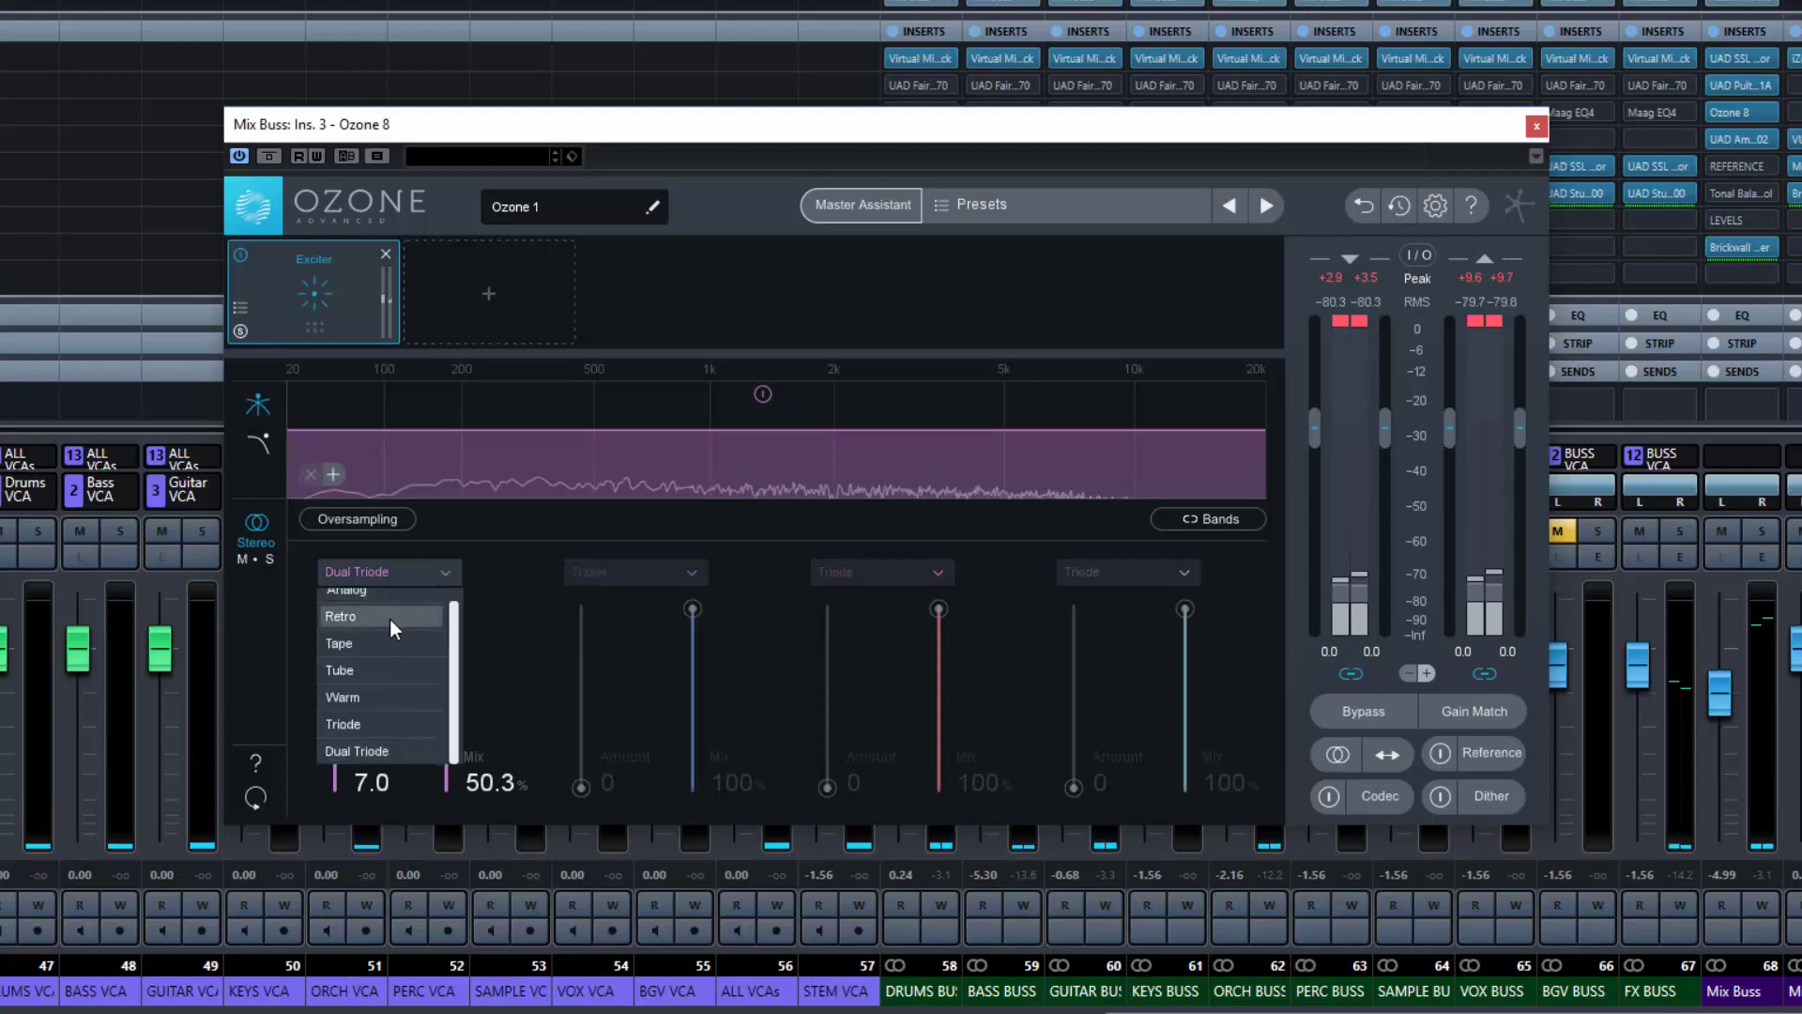
click(802, 347)
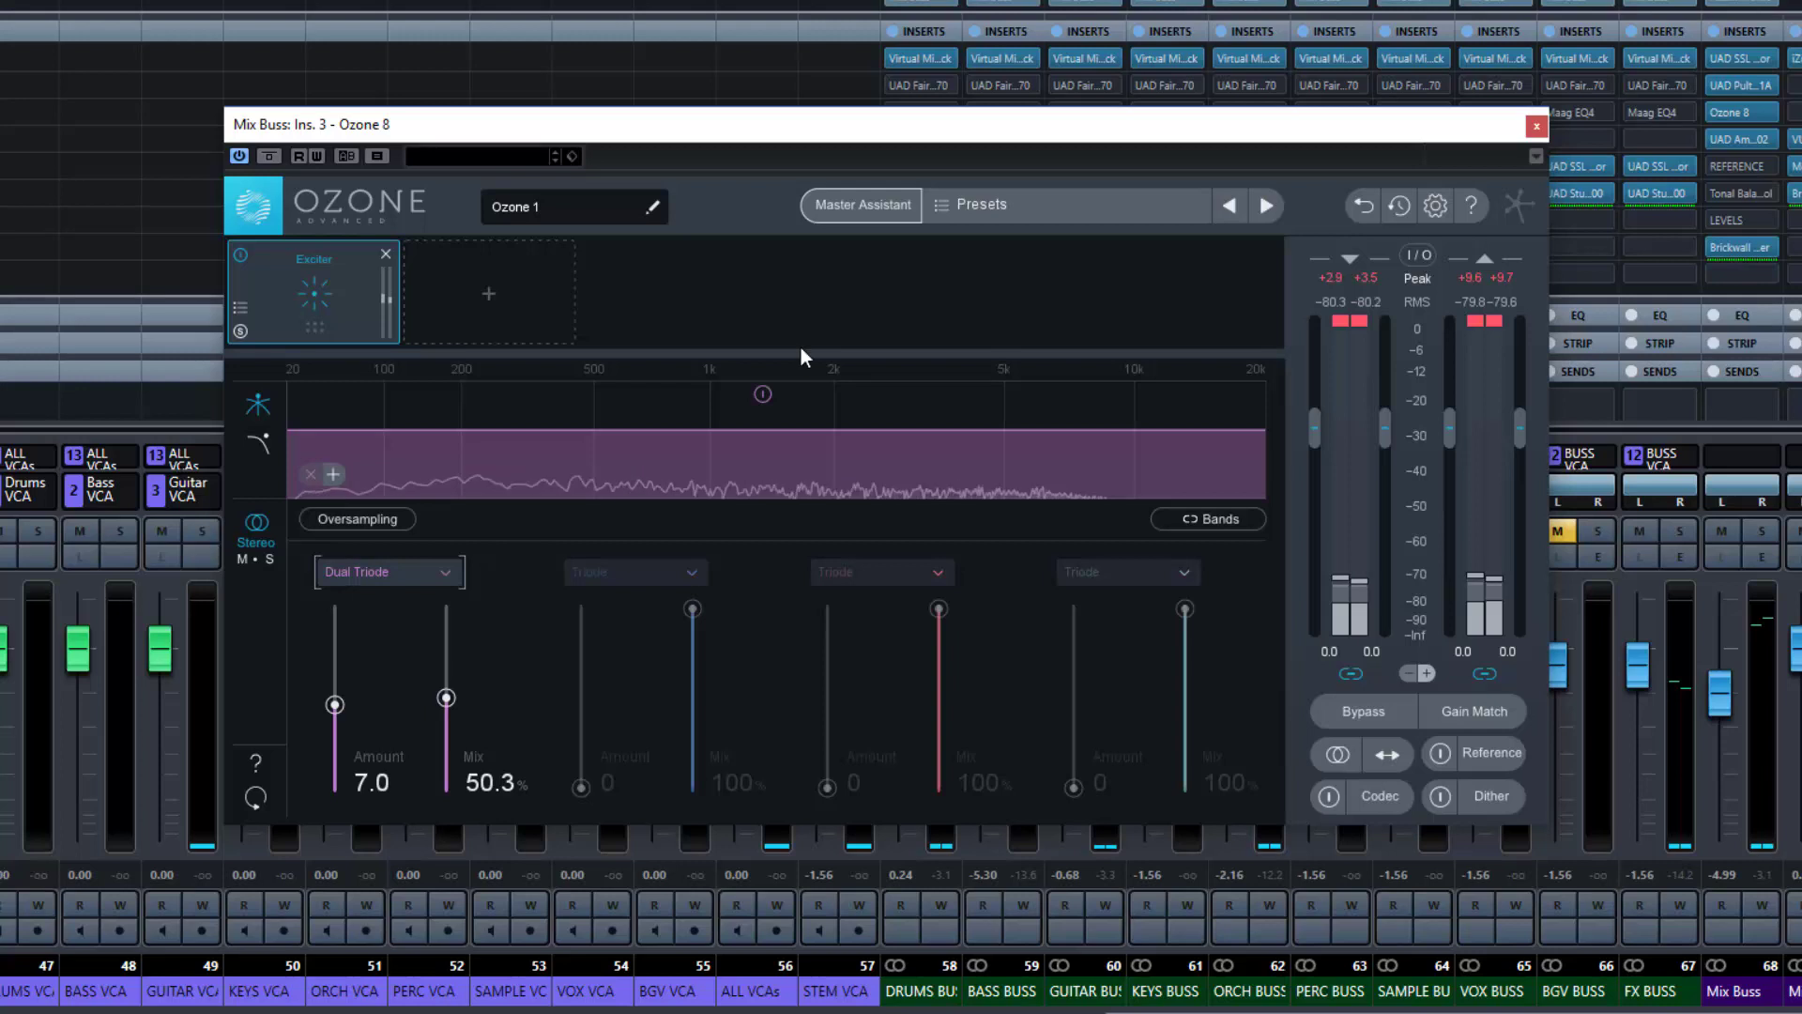
Split the Exciter's single band by adding crossovers at 9.60 kHz and 13.8 kHz and another one at a lower frequency
right_click(1226, 424)
click(1257, 434)
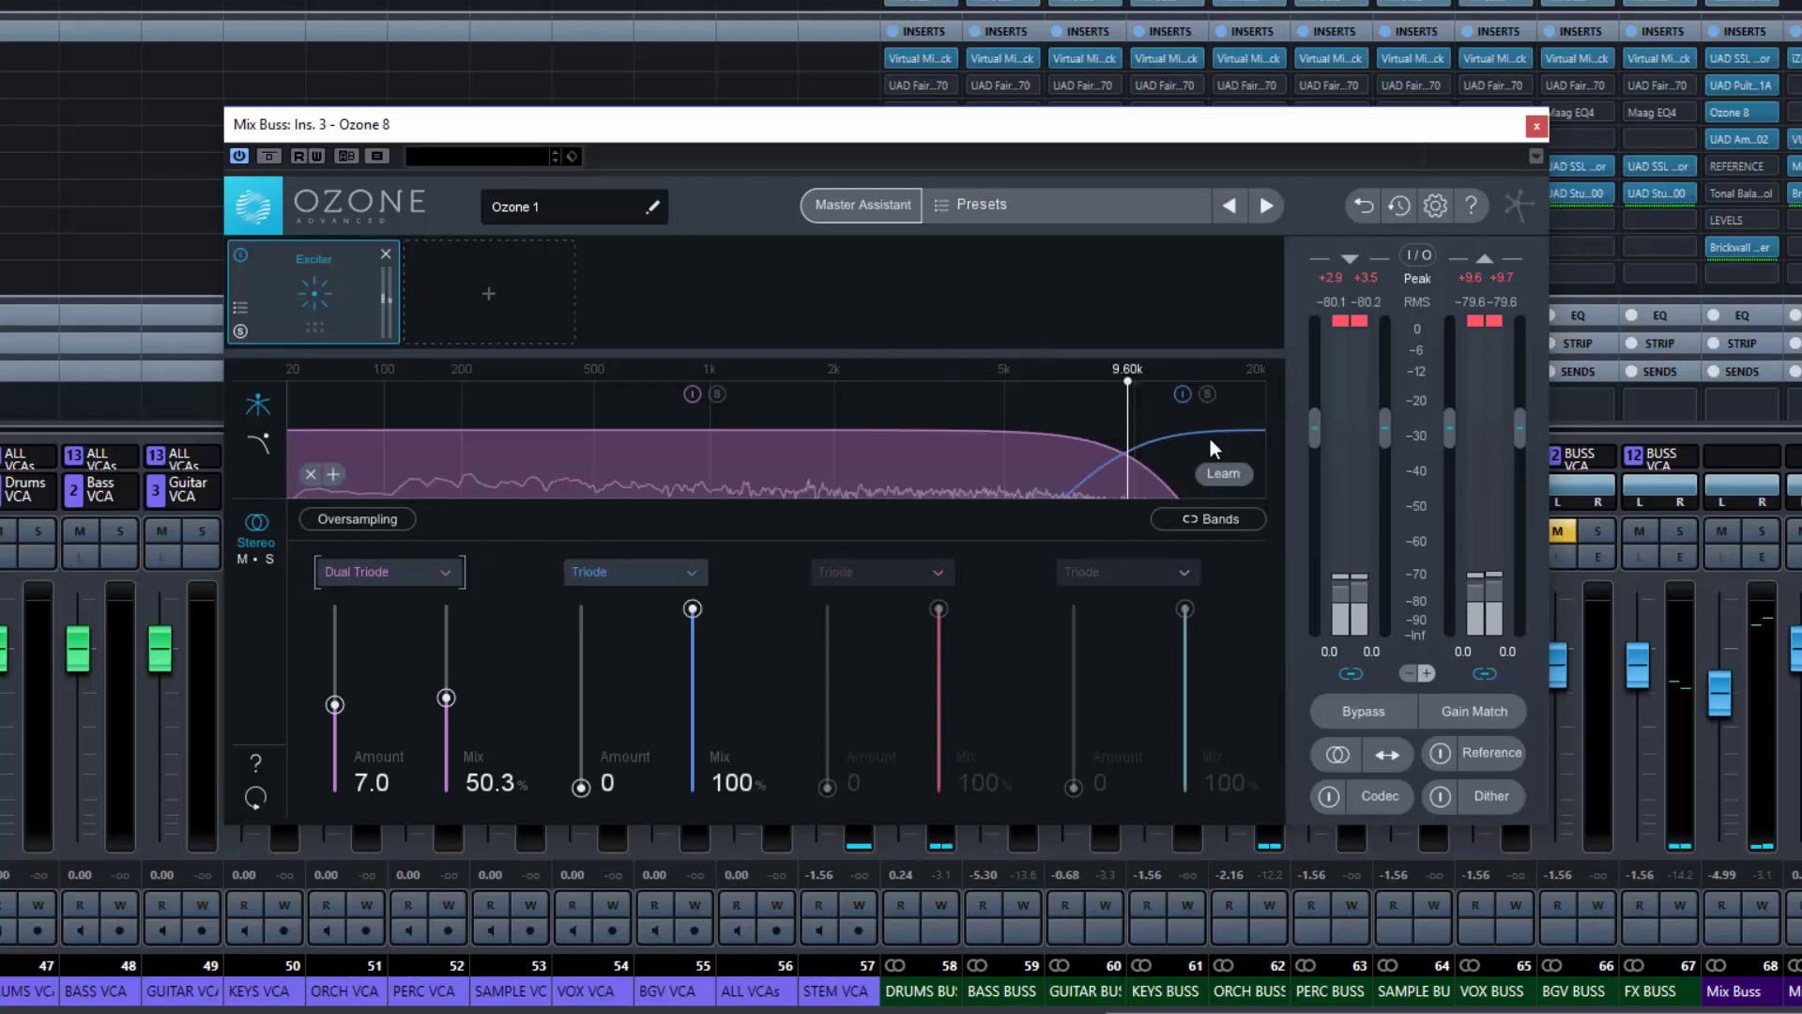
right_click(1225, 443)
click(1239, 454)
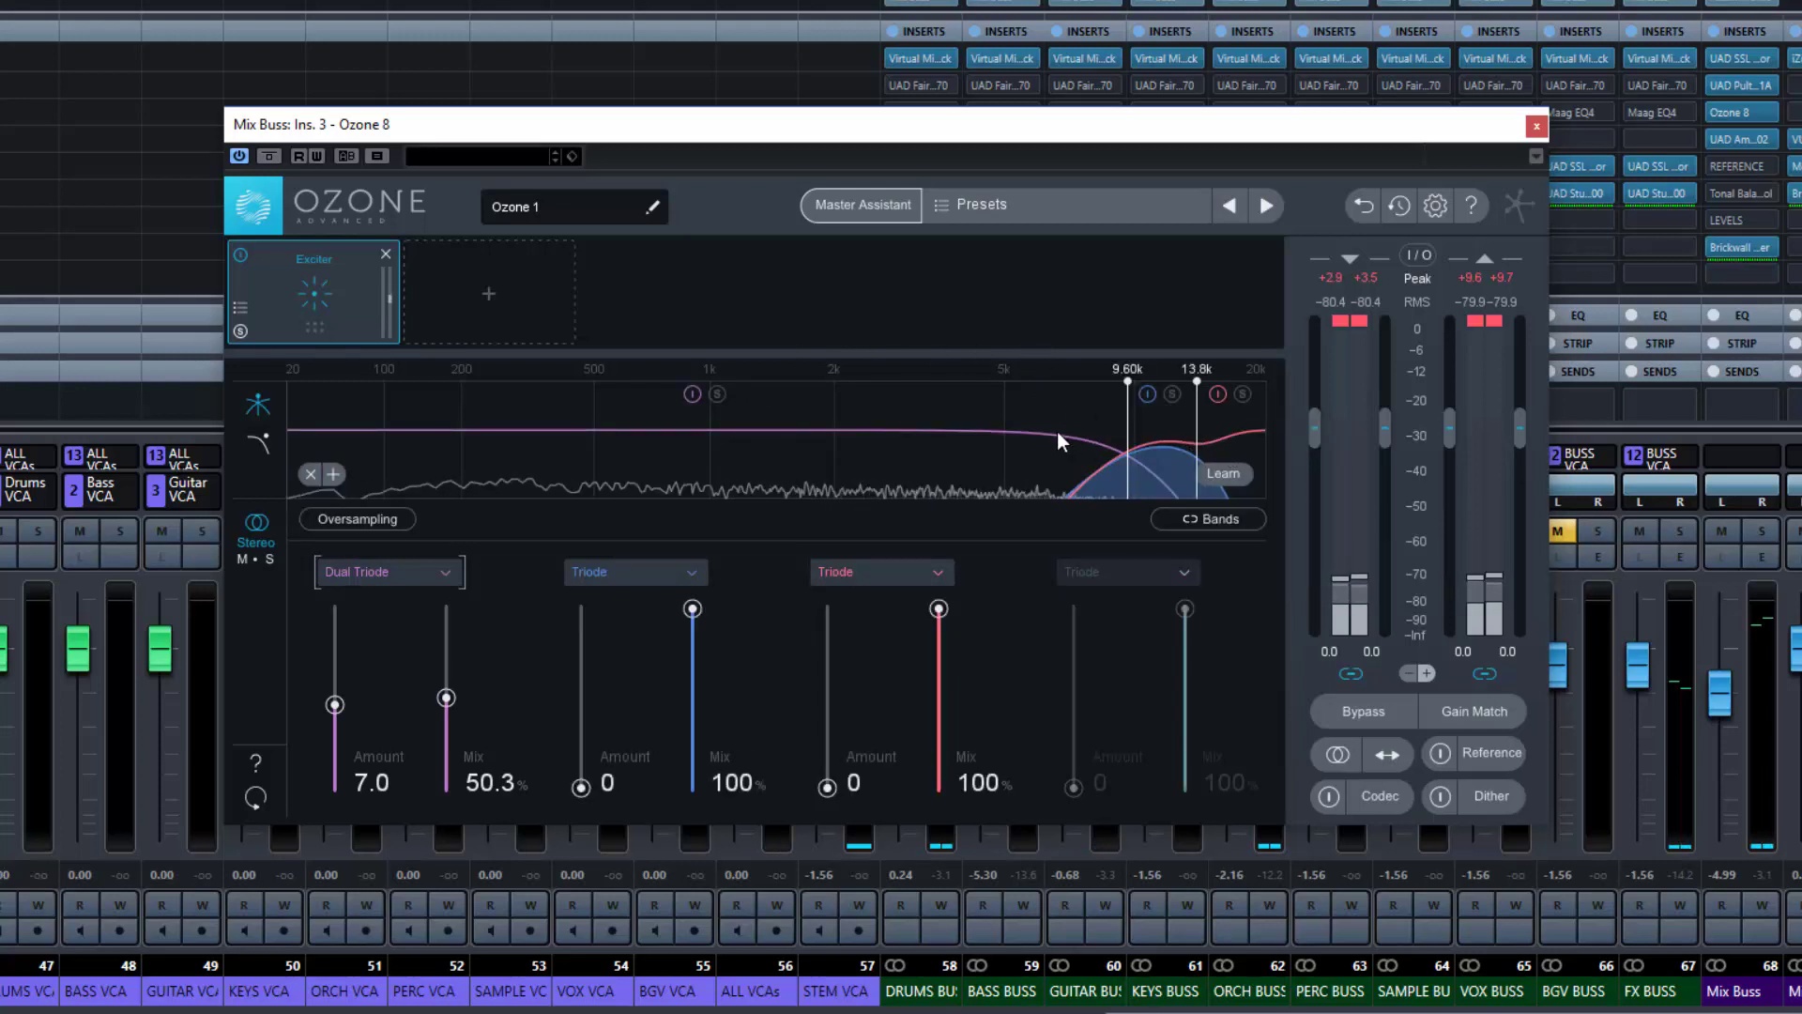
right_click(1057, 430)
click(1084, 442)
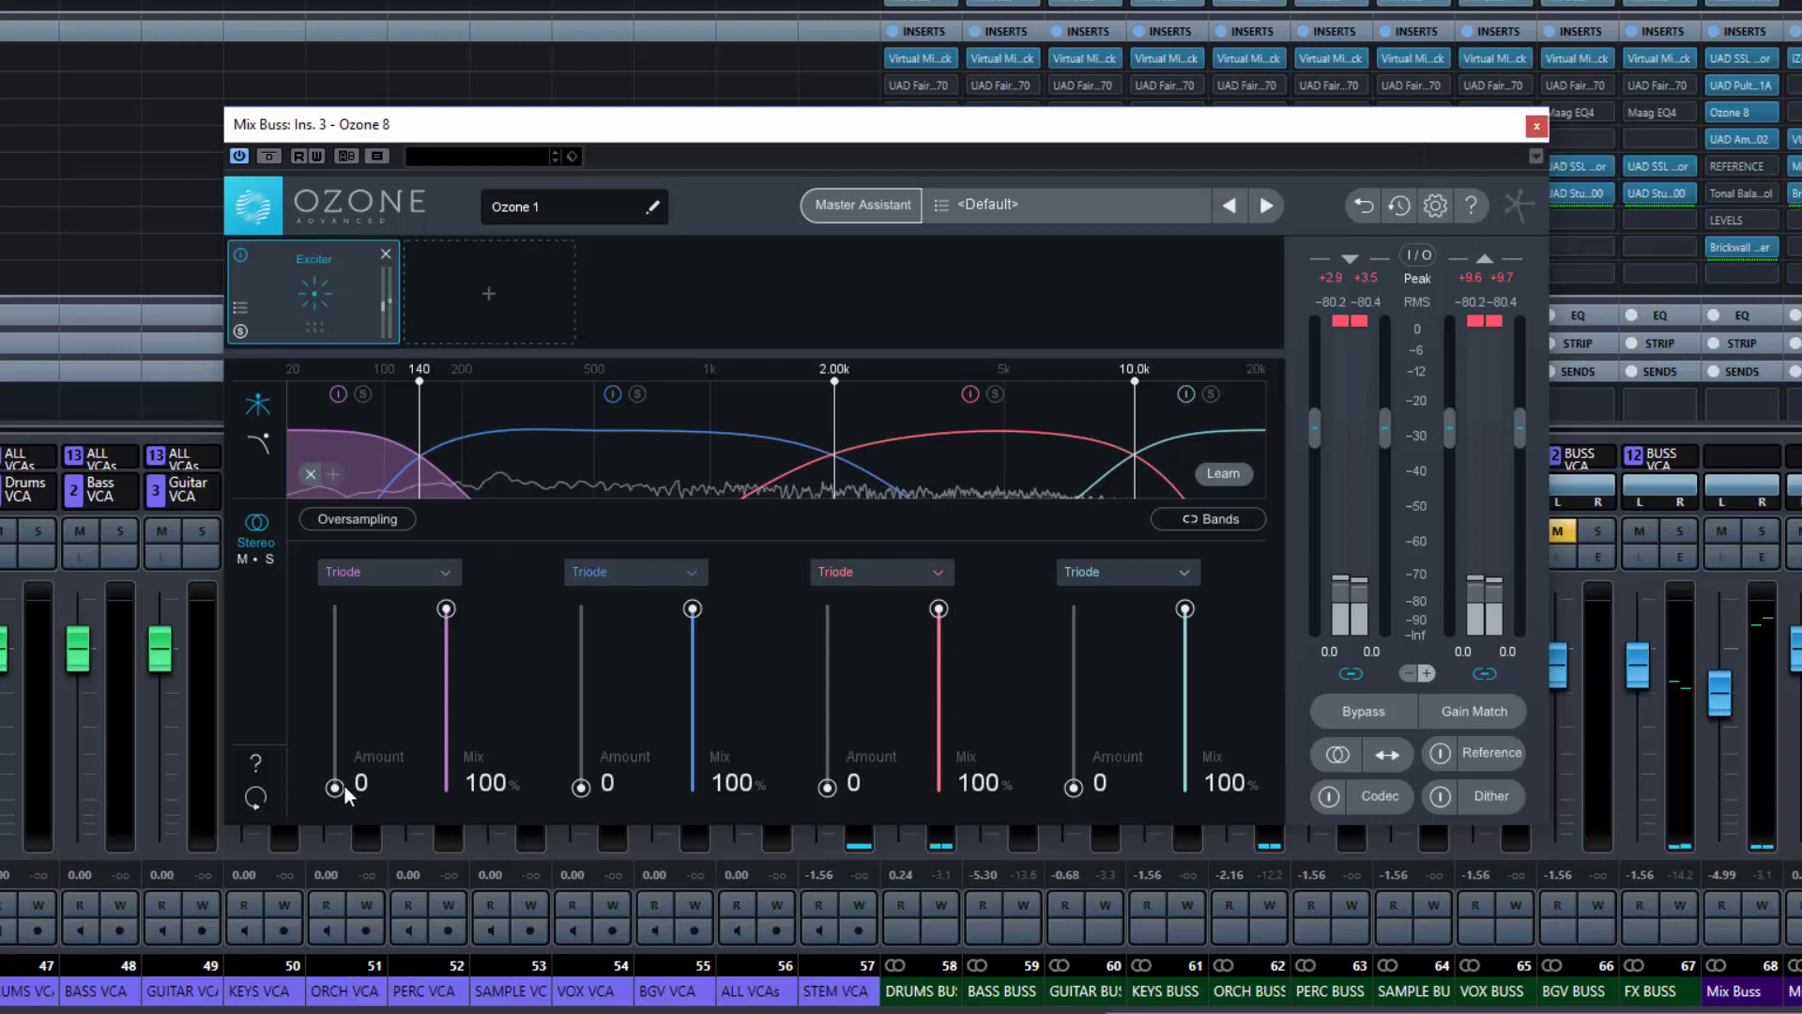
Link the four bands at Amount 6.0 and Mix 50.3% in Triode mode, and bypass and re-enable the Exciter to compare
drag(335, 787, 335, 714)
click(1211, 518)
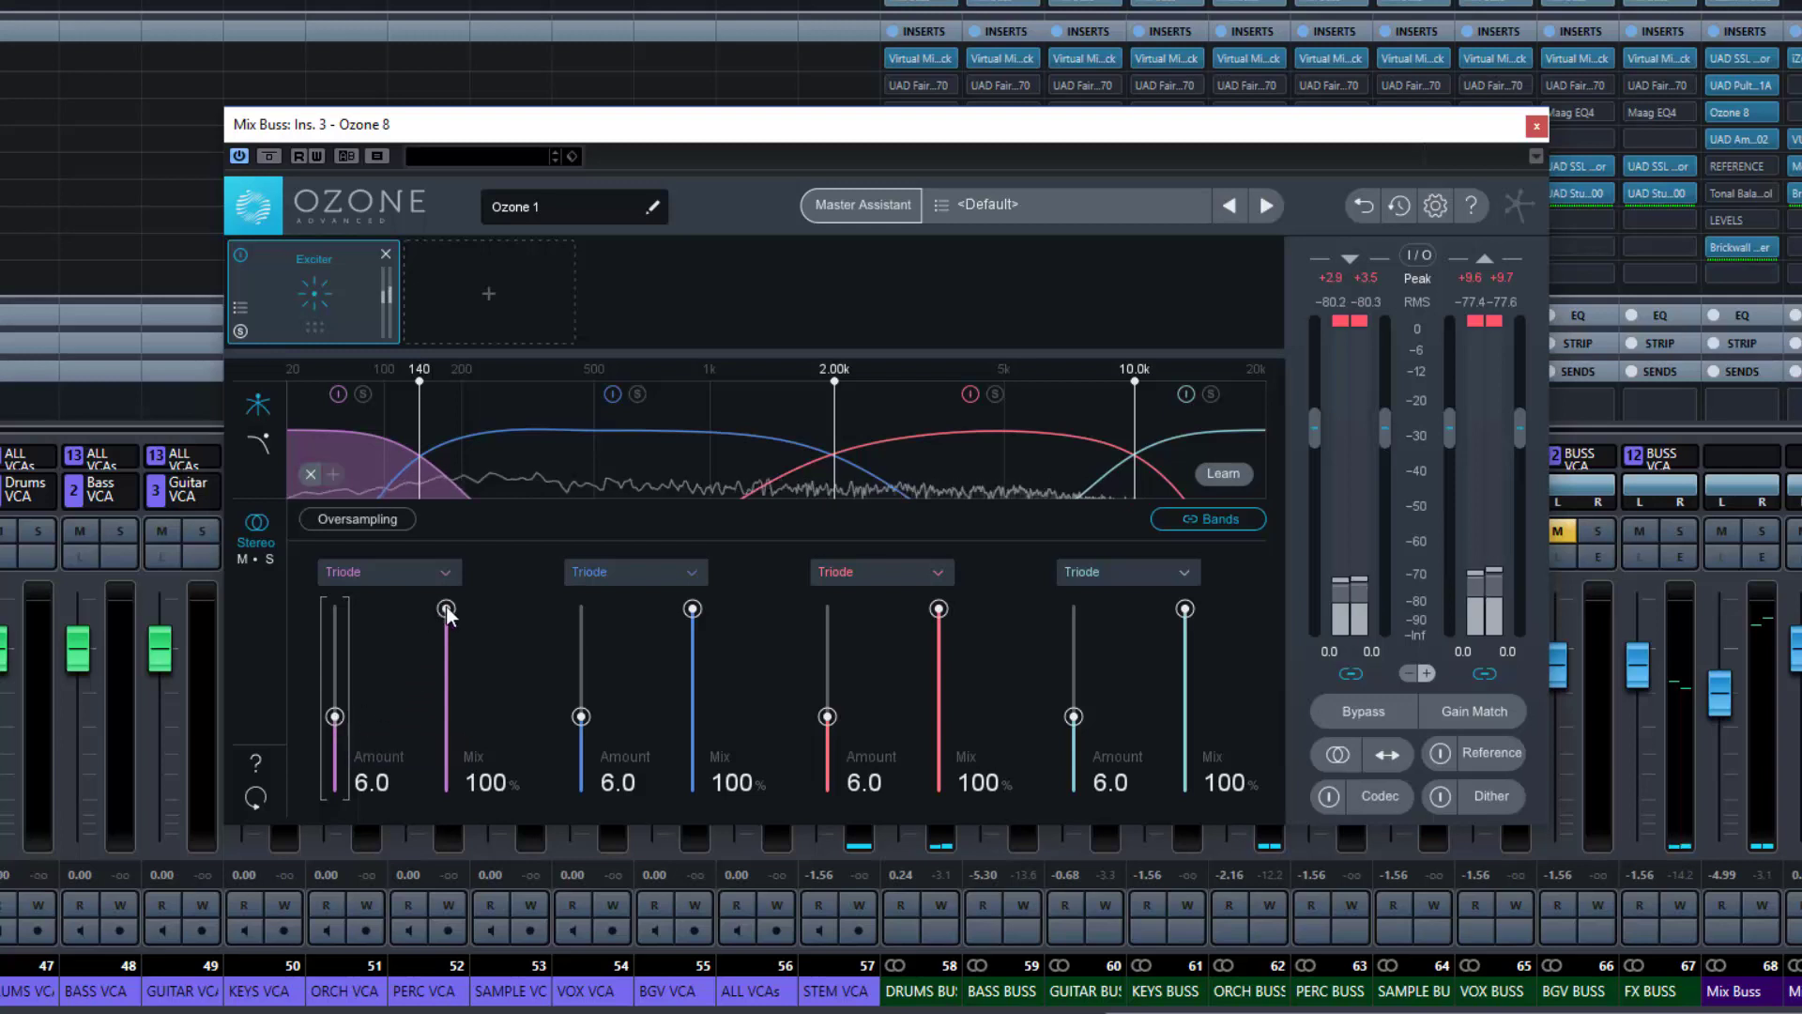
drag(447, 606, 458, 696)
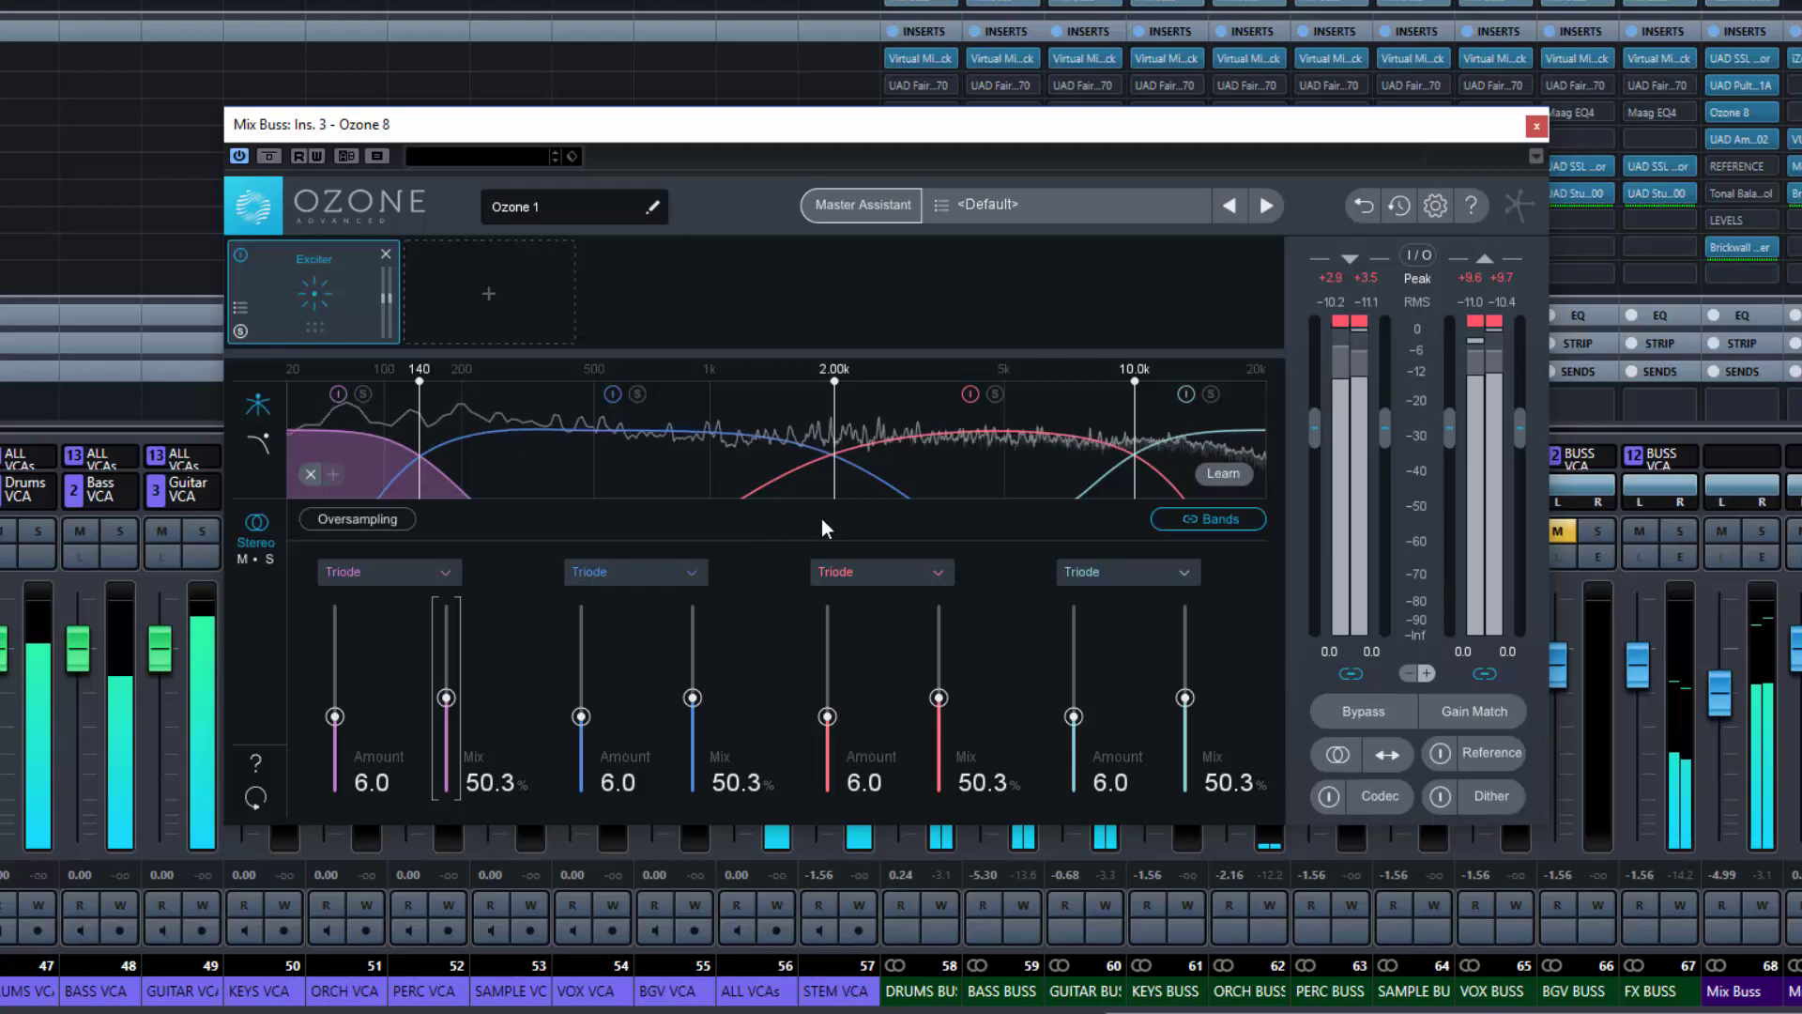
click(241, 255)
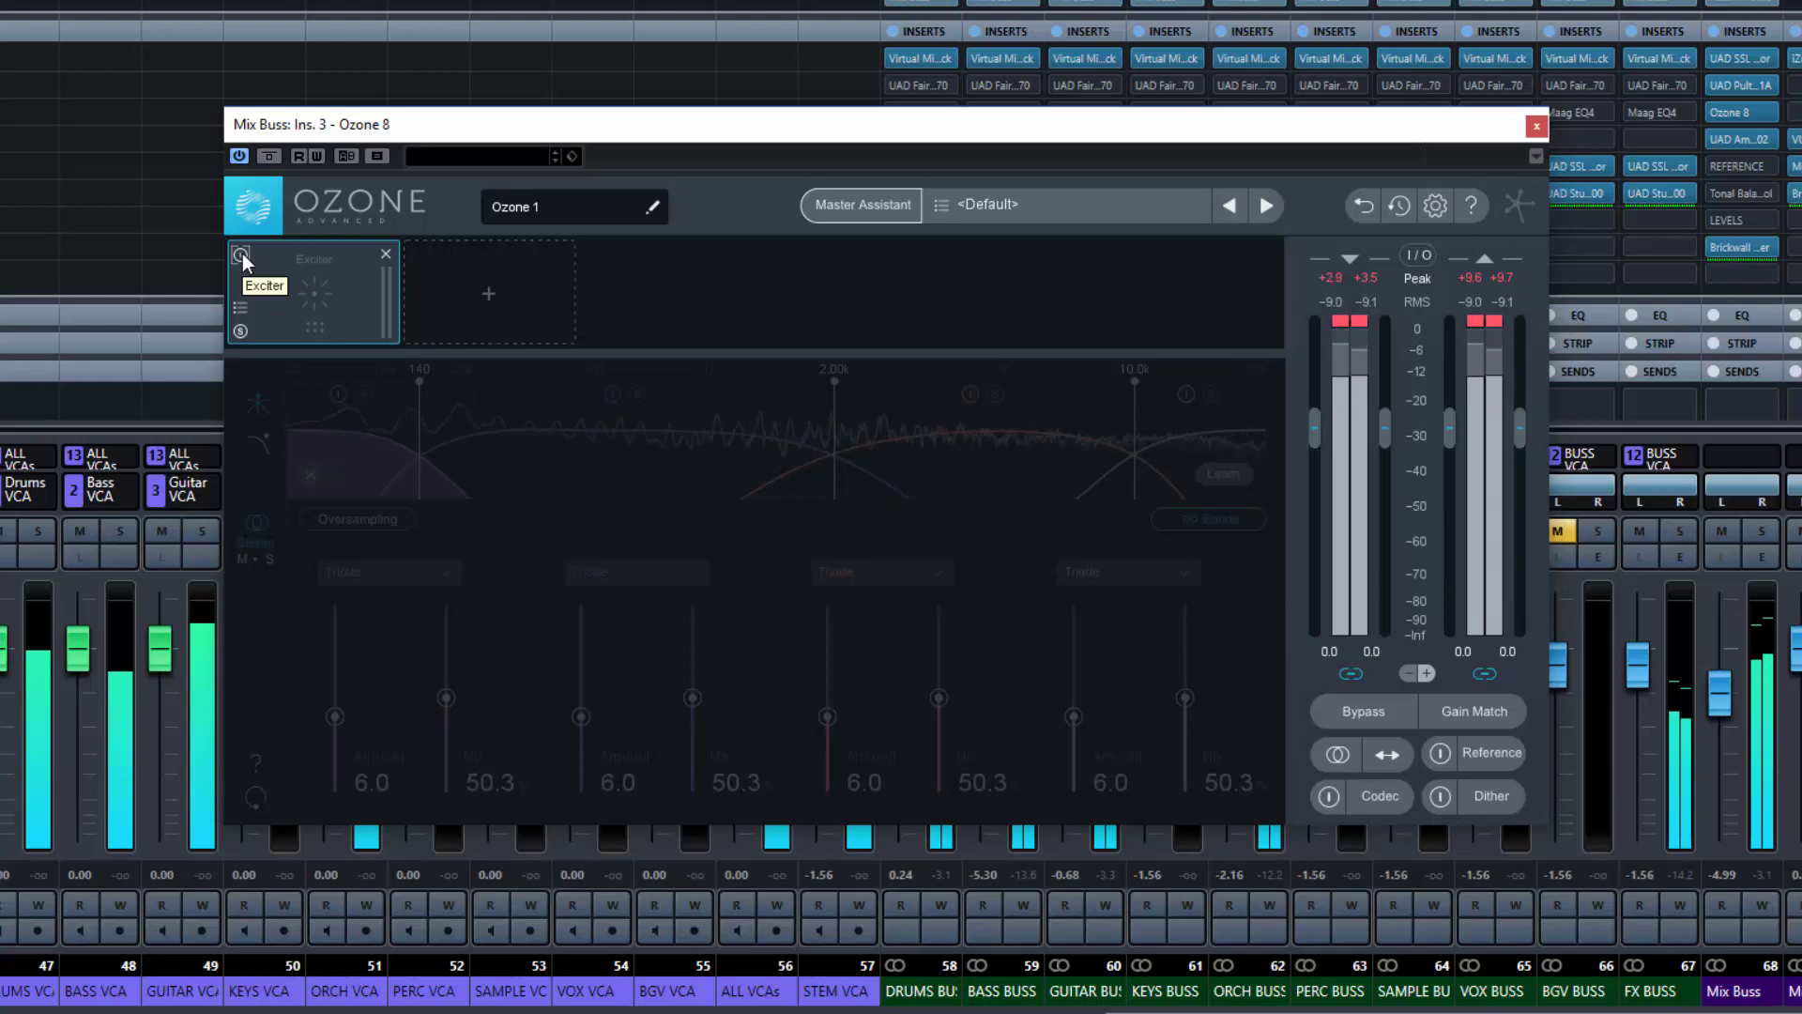
click(241, 254)
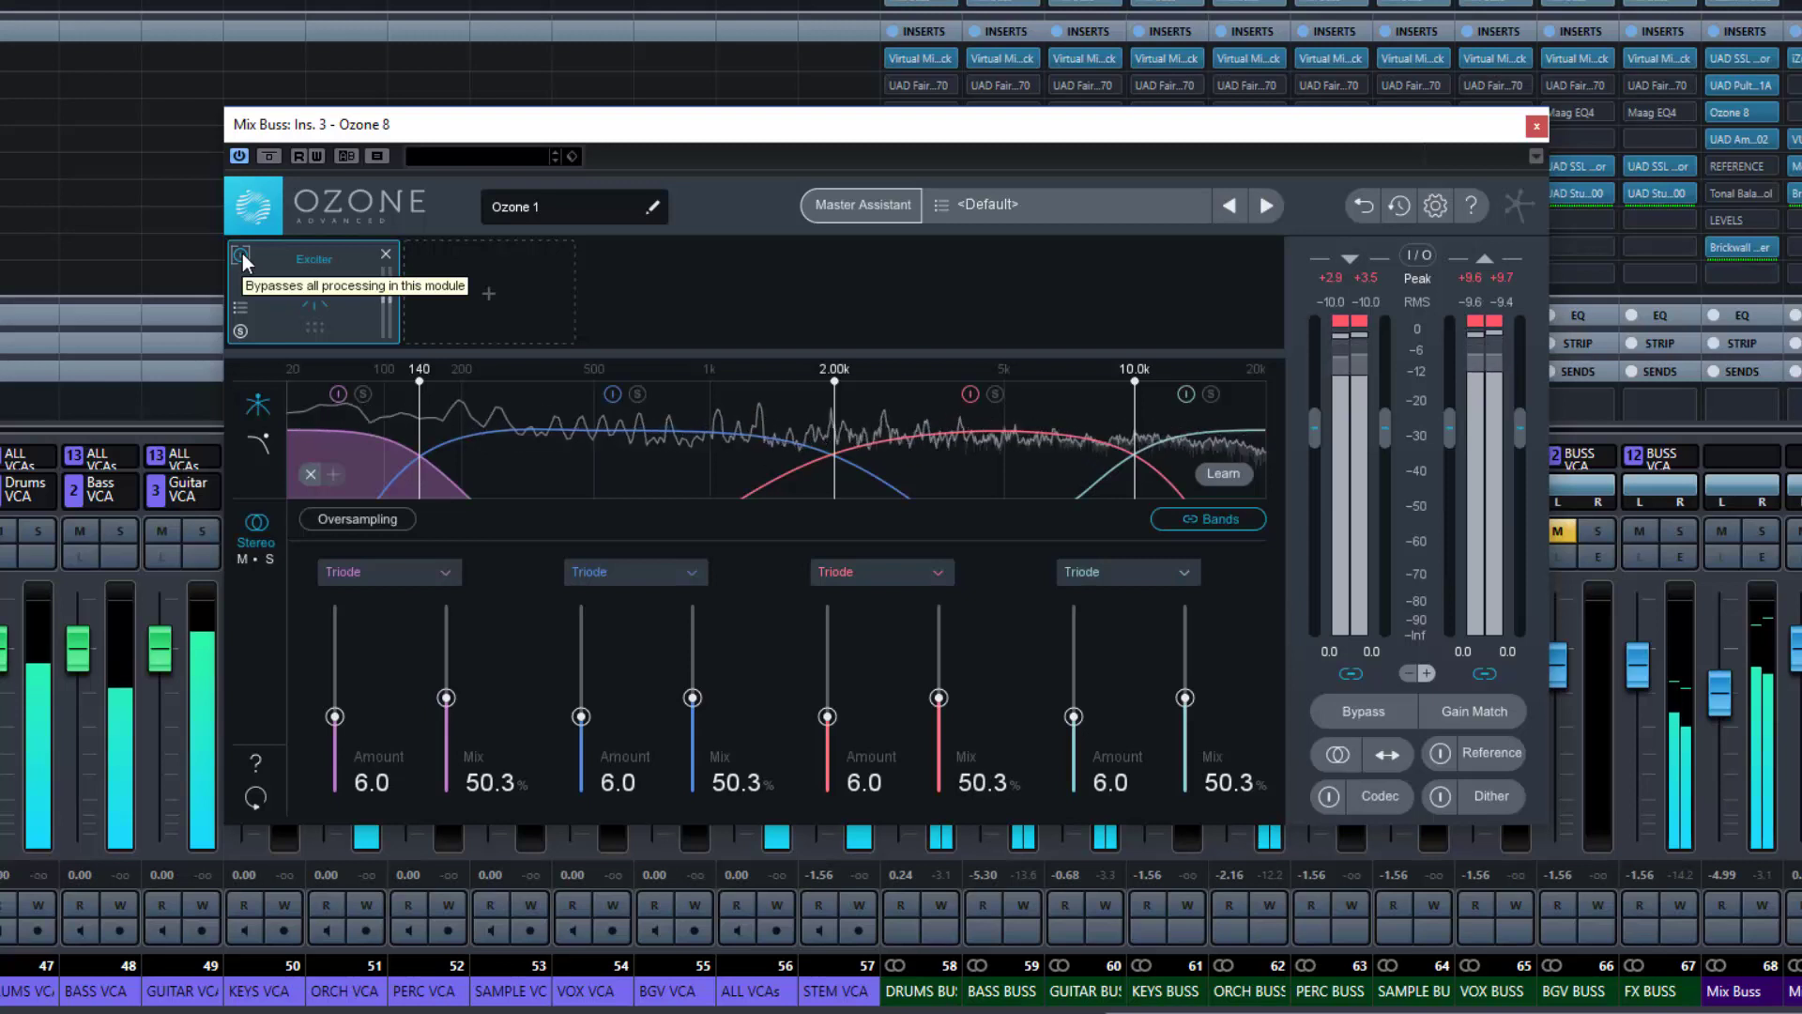
Switch the linked bands to Dual Triode, and bypass and re-enable the Exciter twice during playback to compare
click(445, 571)
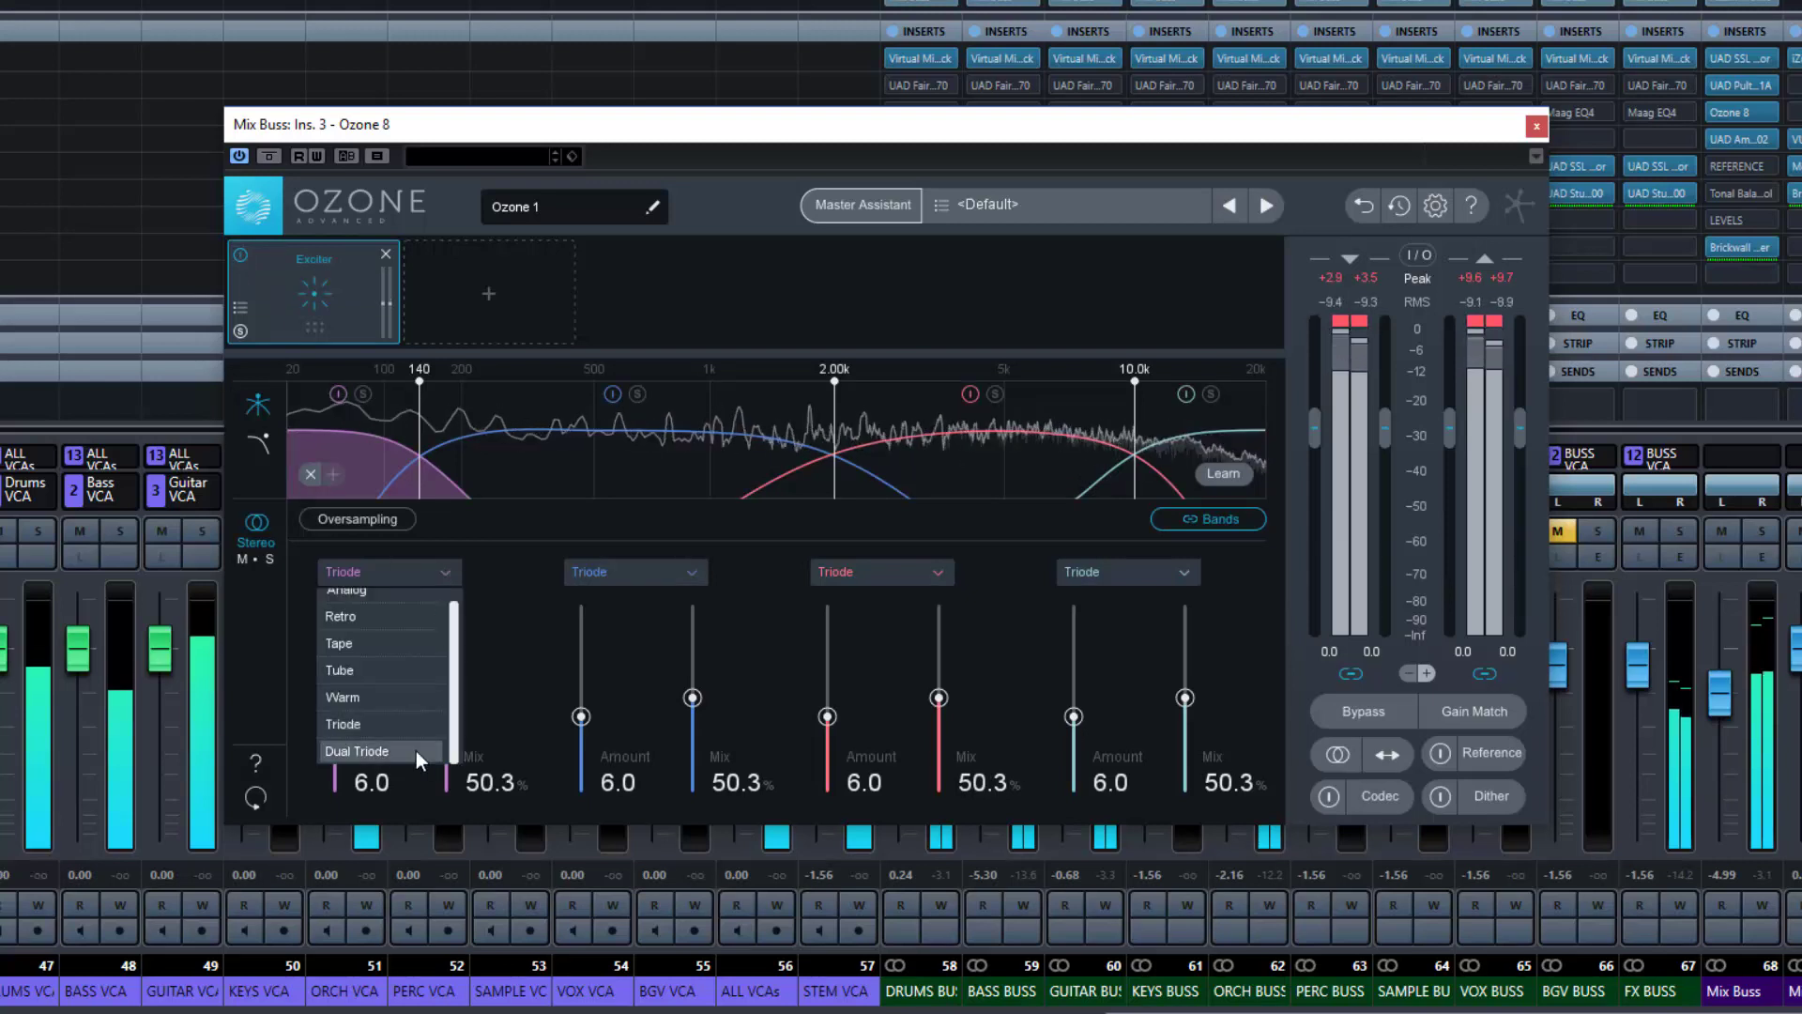
click(409, 752)
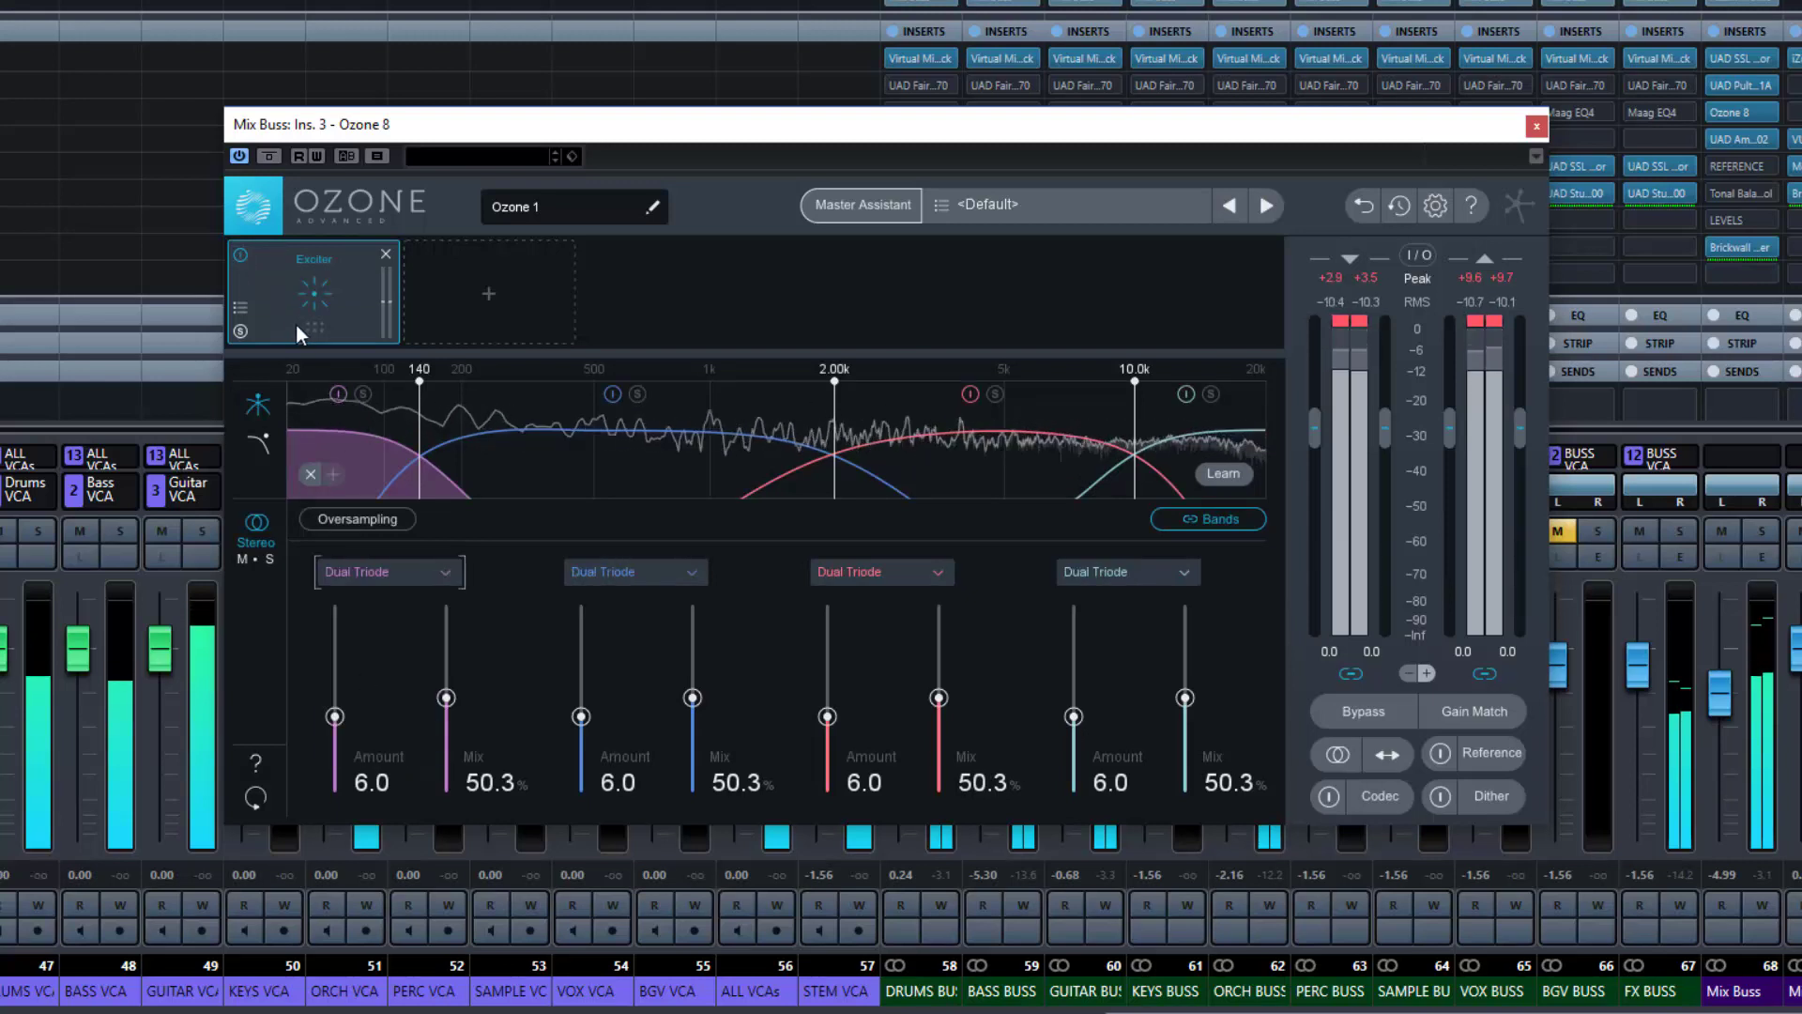
click(241, 255)
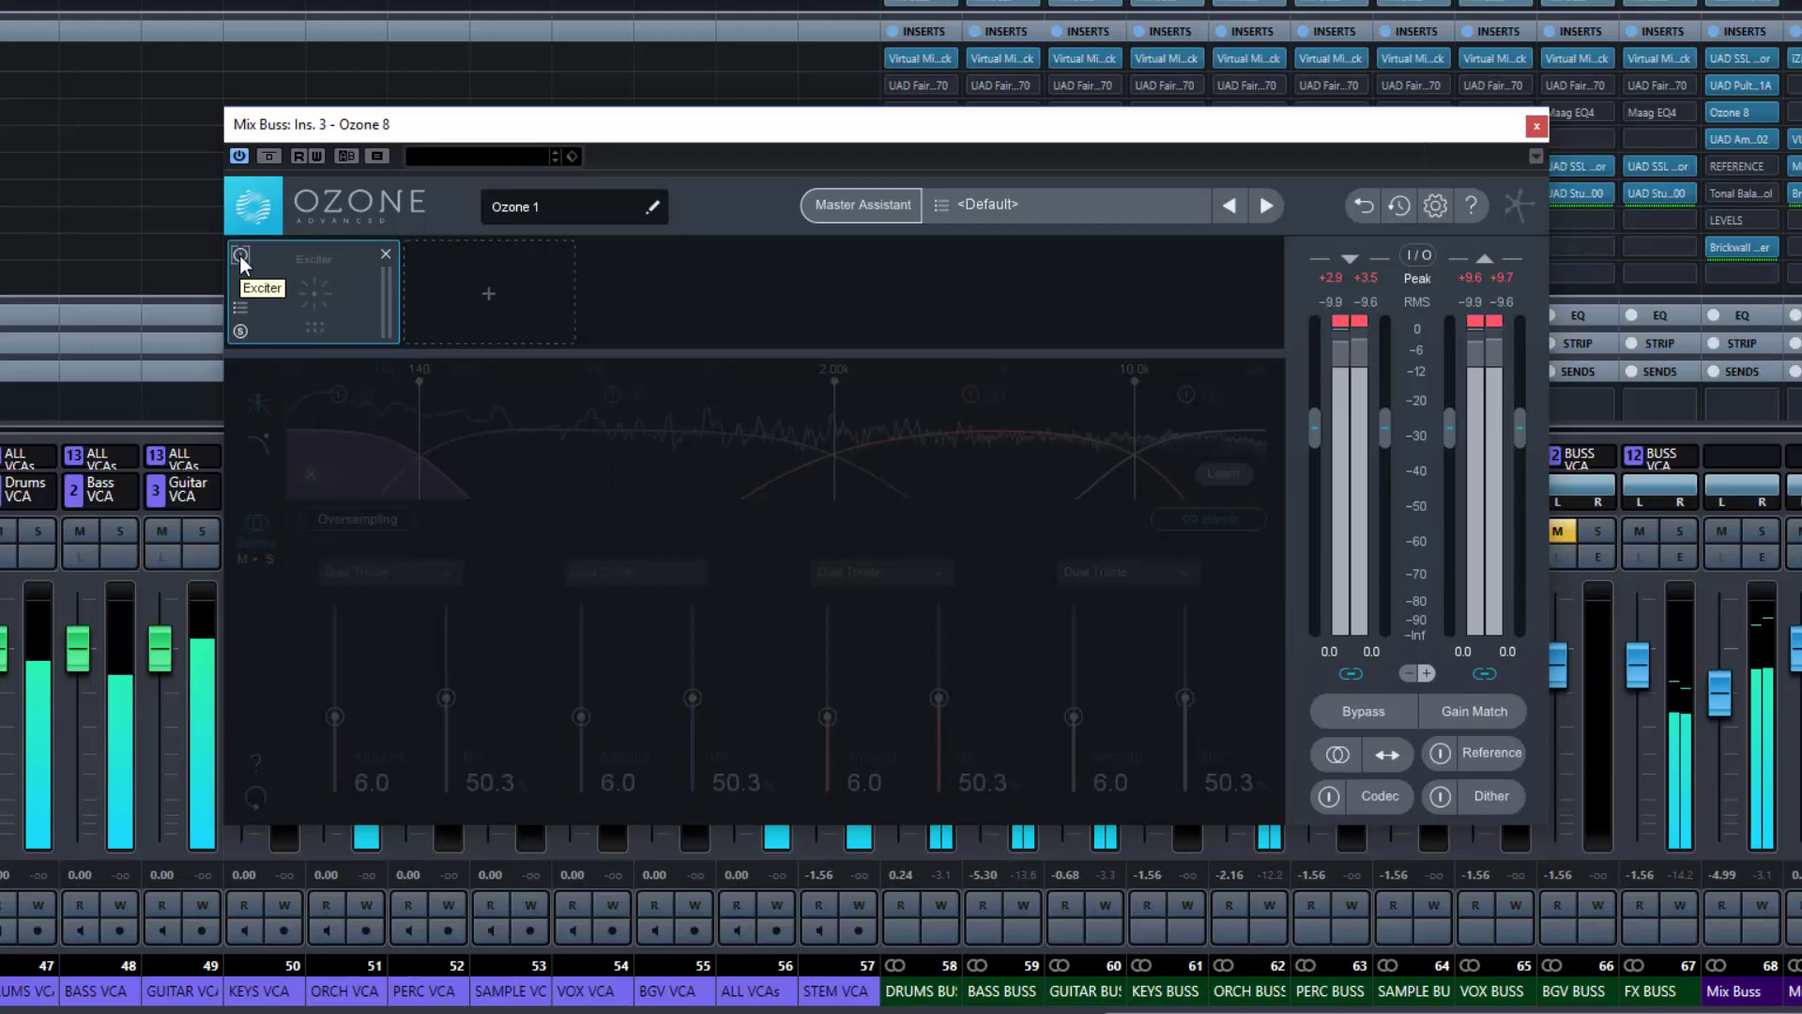
click(240, 255)
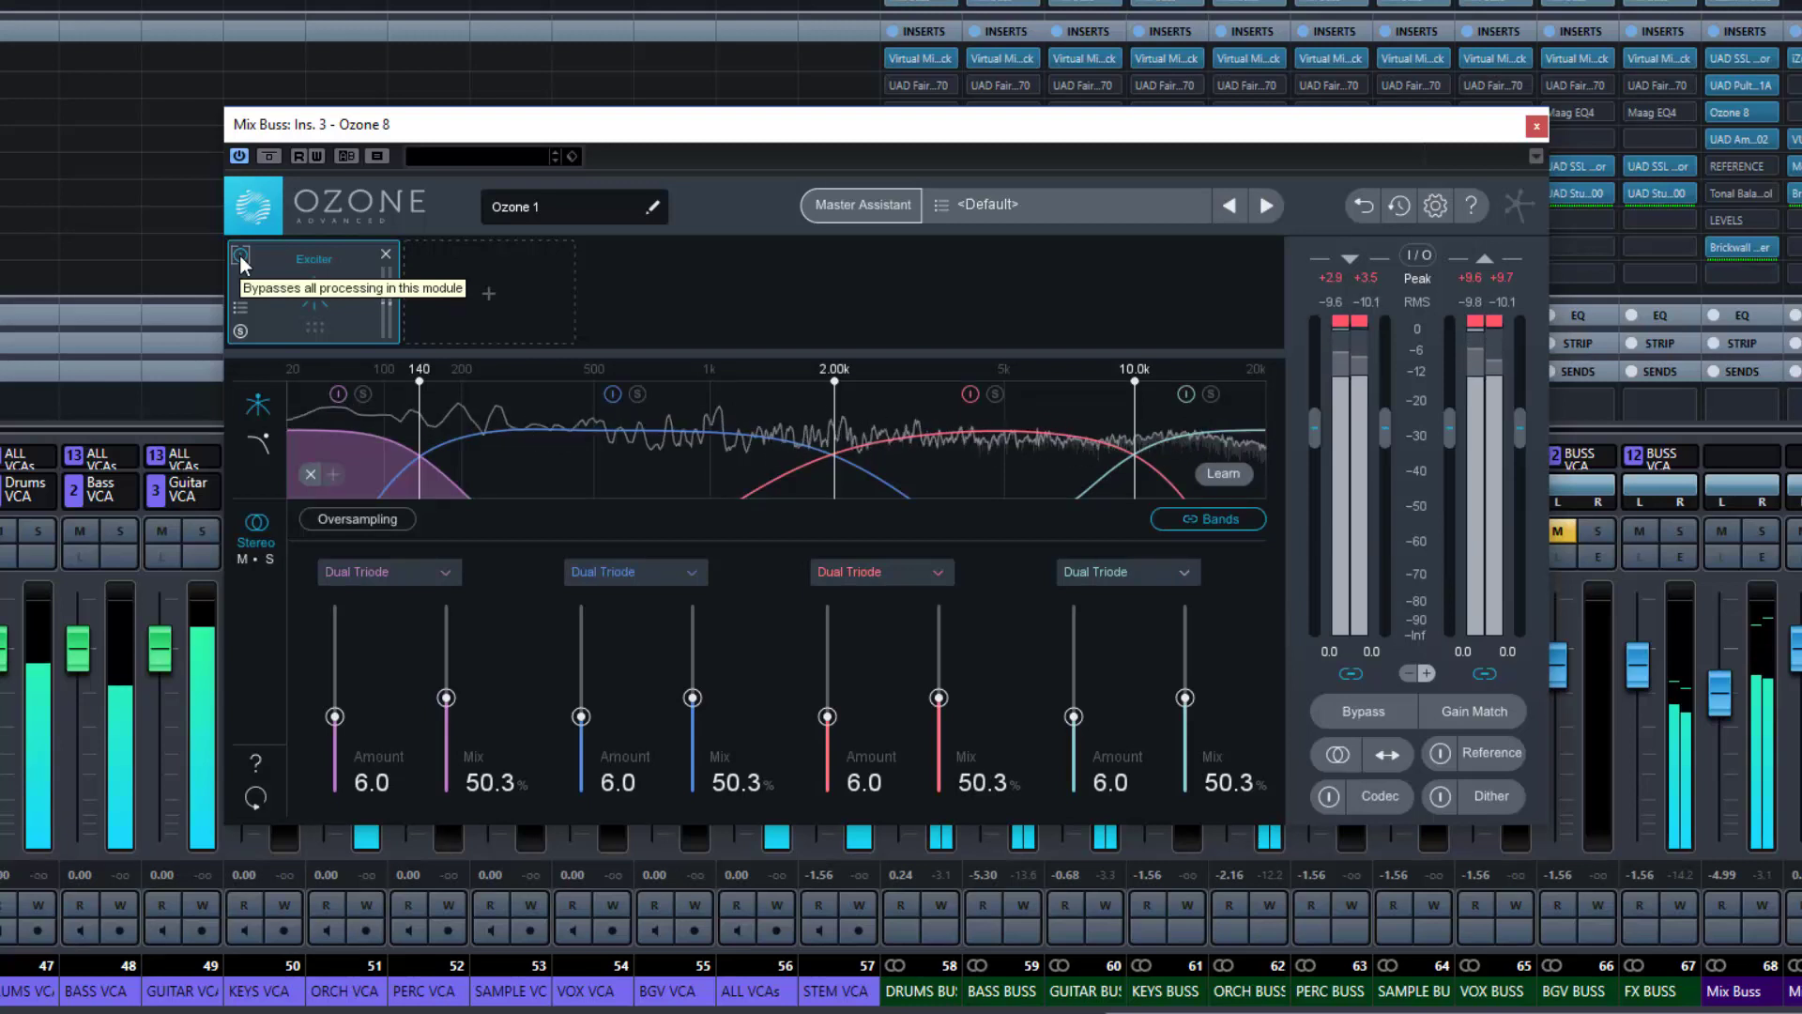
click(240, 255)
click(241, 256)
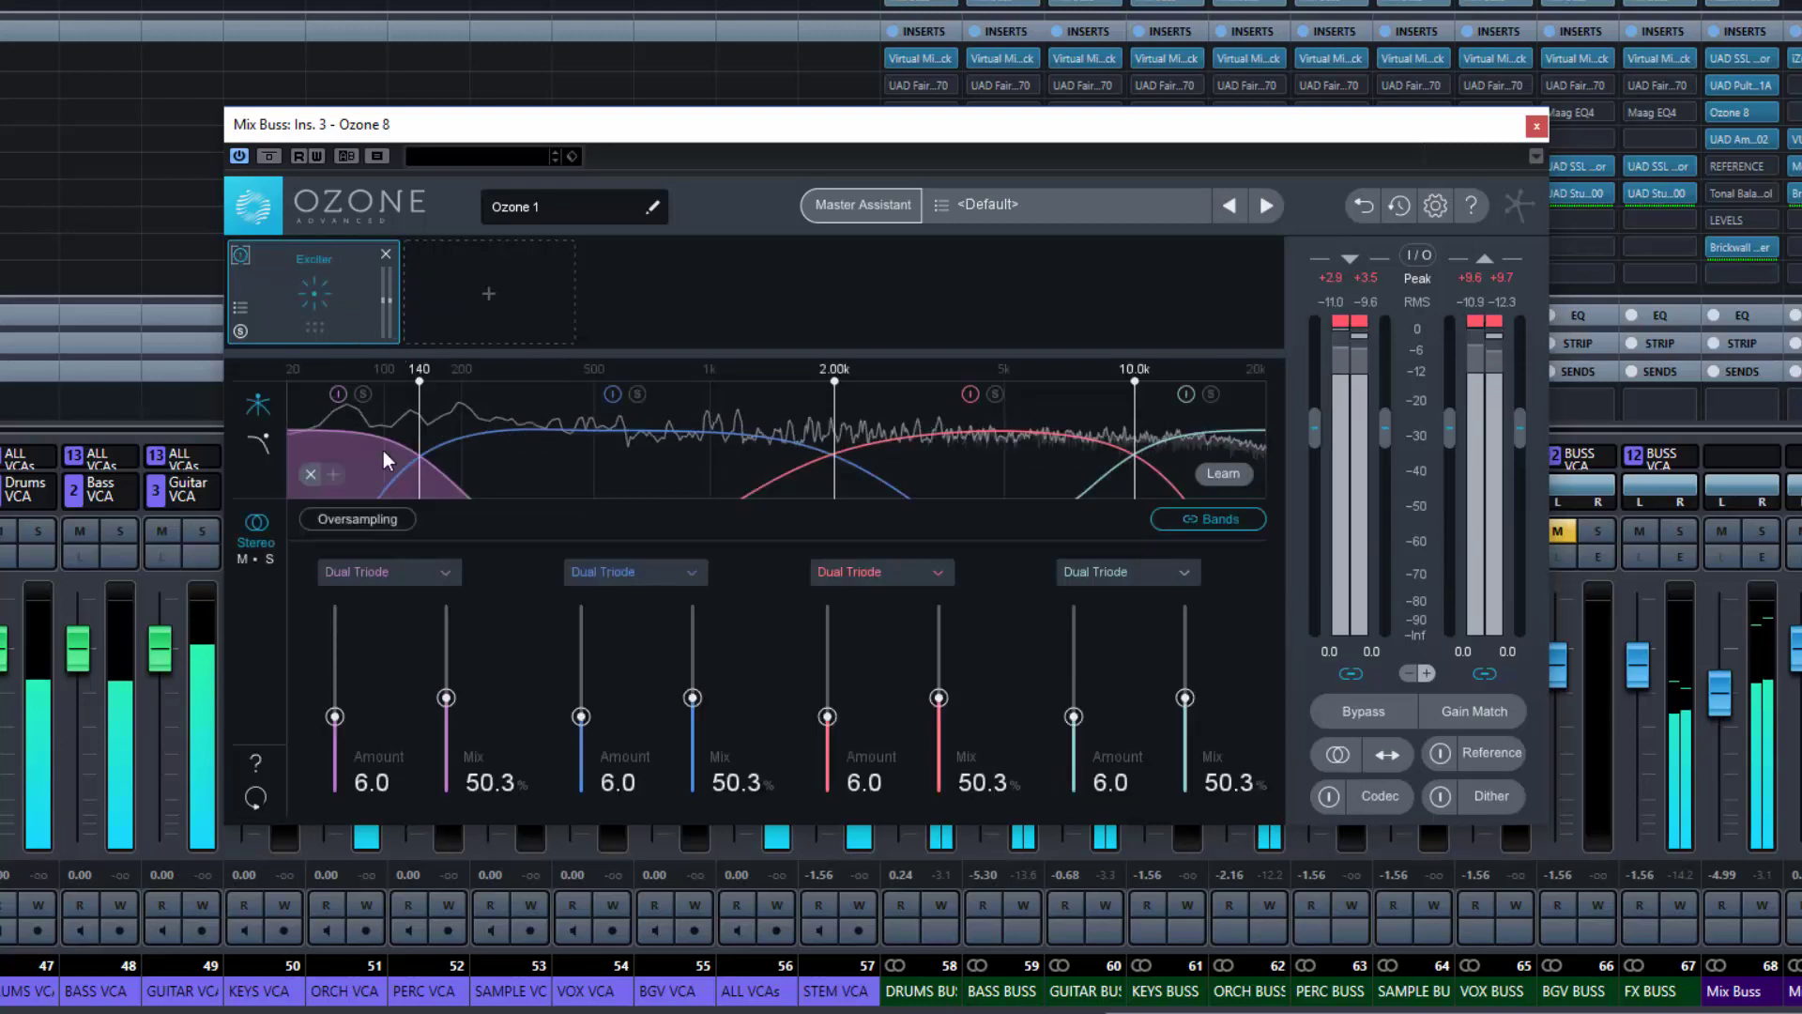
Switch the linked bands to Tape mode, restart playback, and bypass and re-enable the Exciter to compare
click(441, 571)
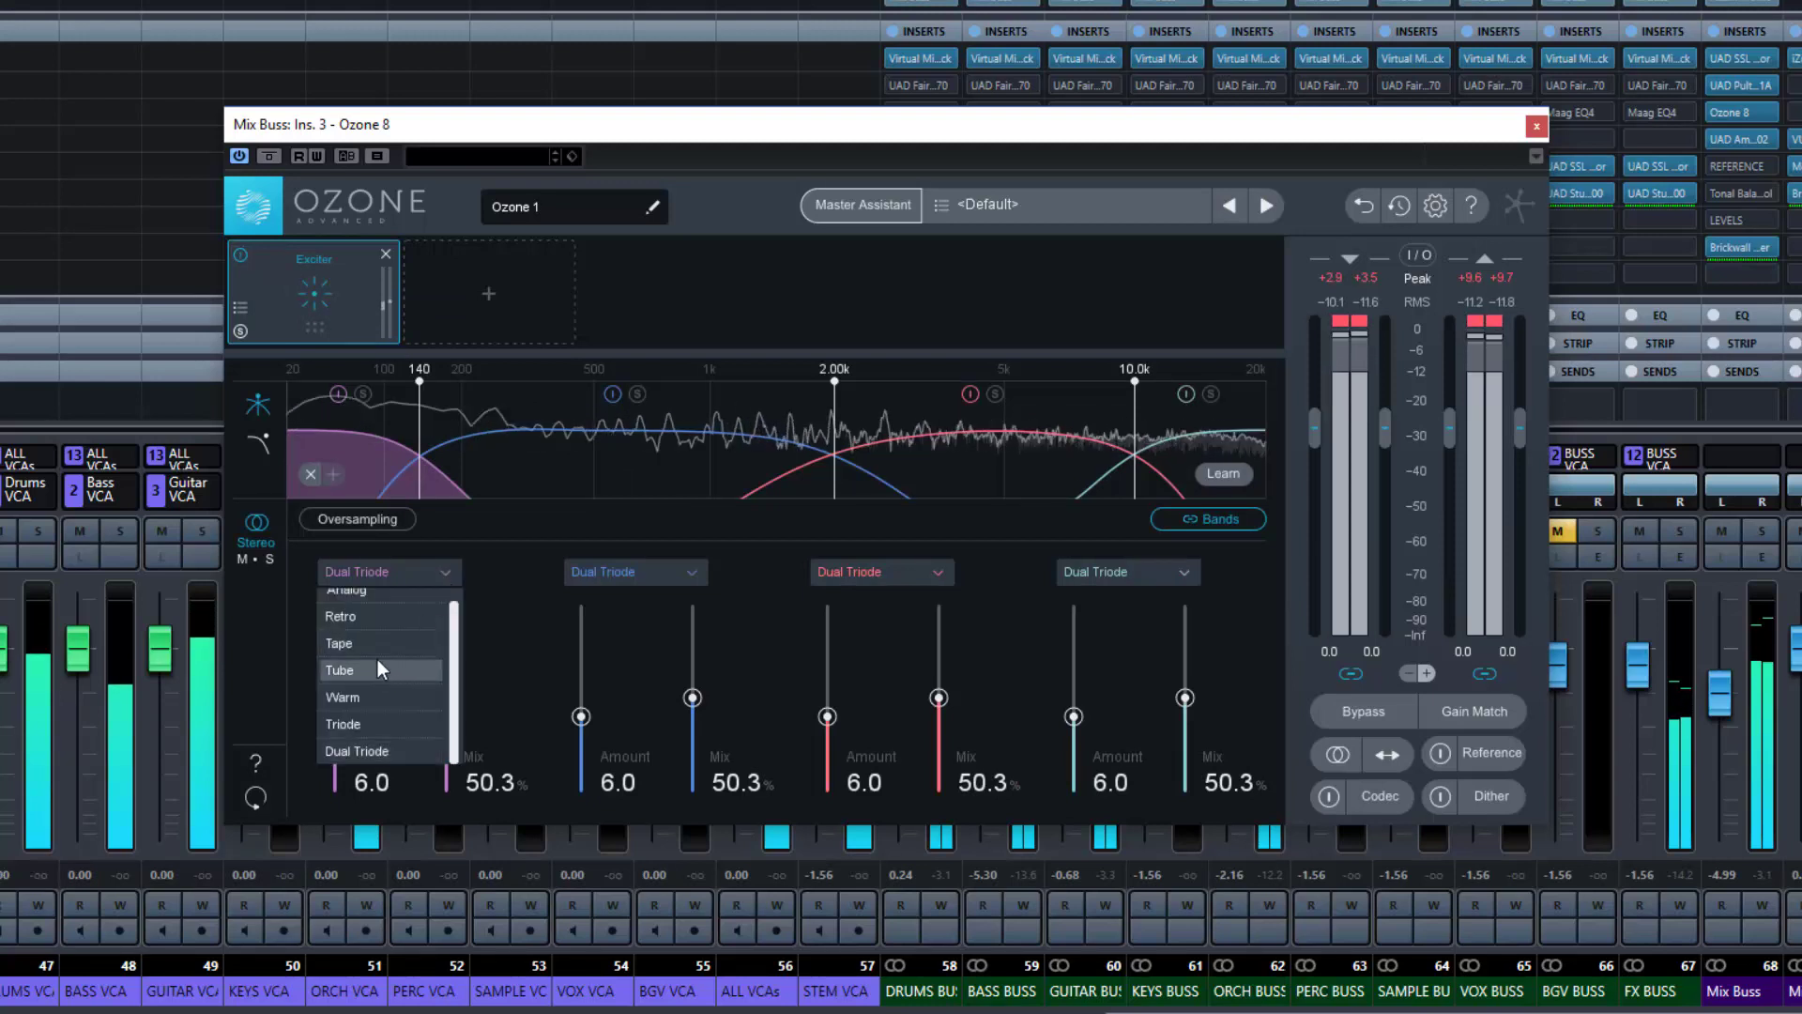
click(375, 650)
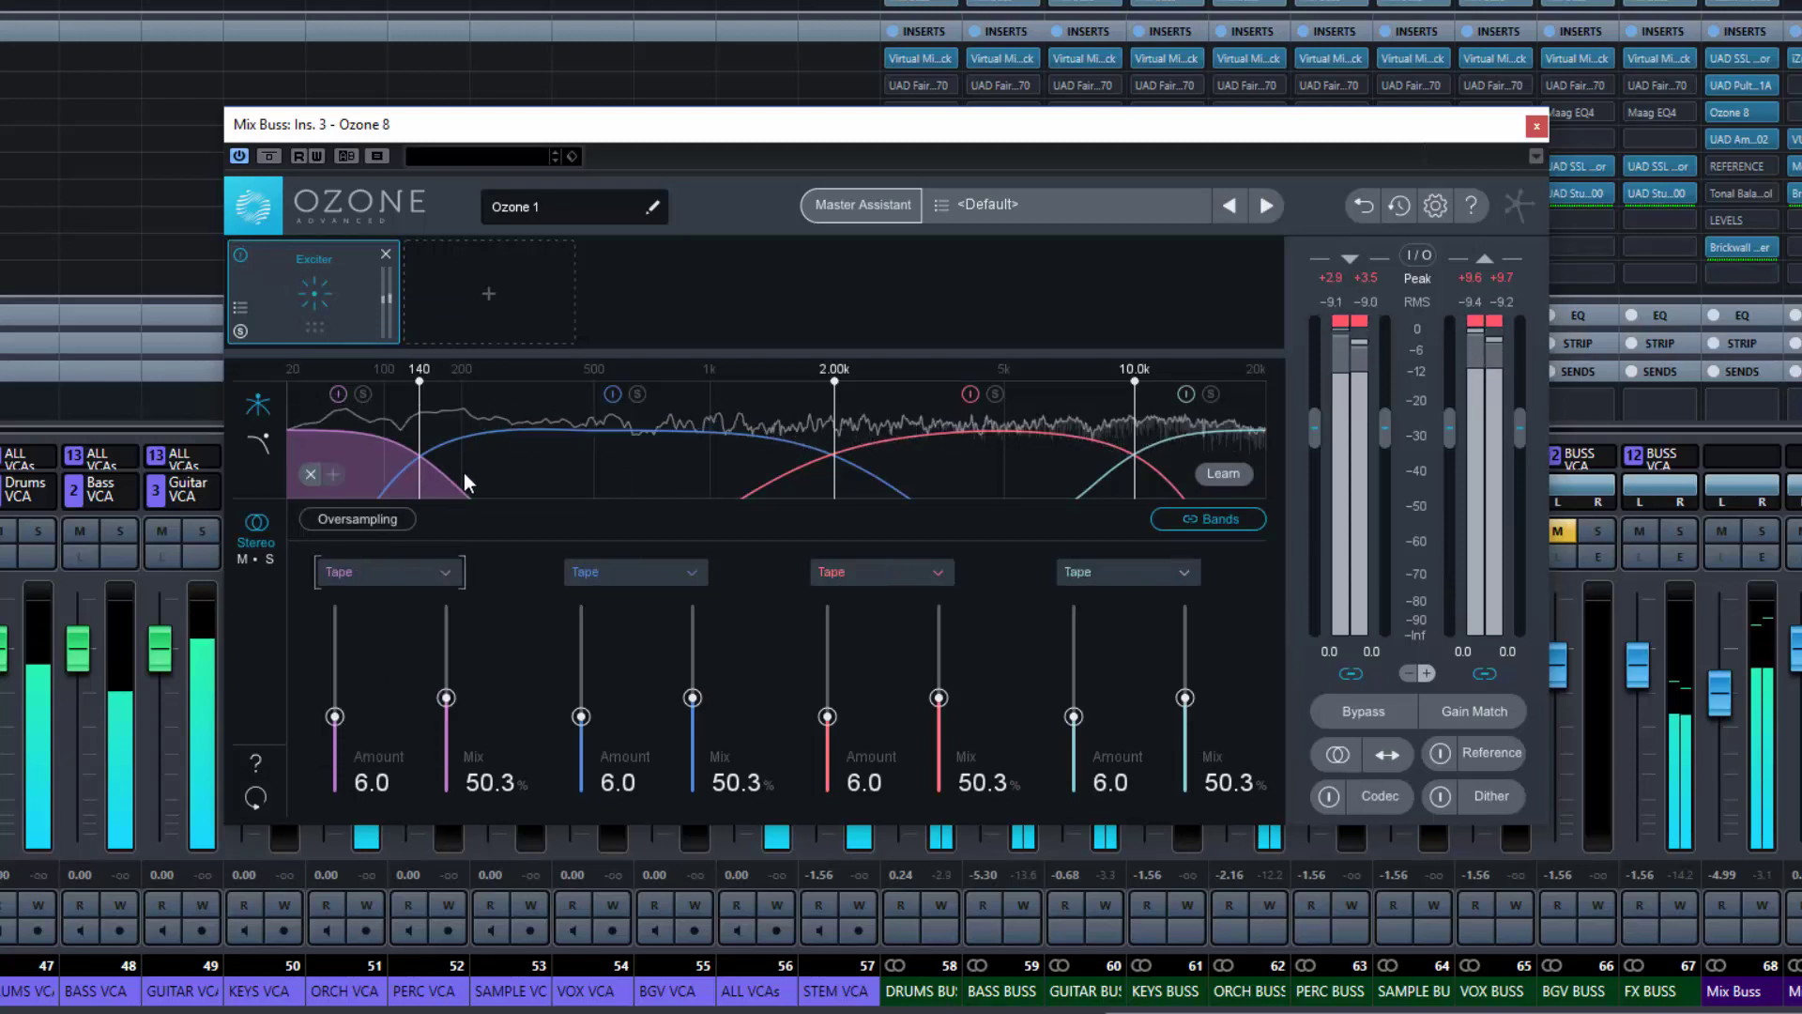
key(space)
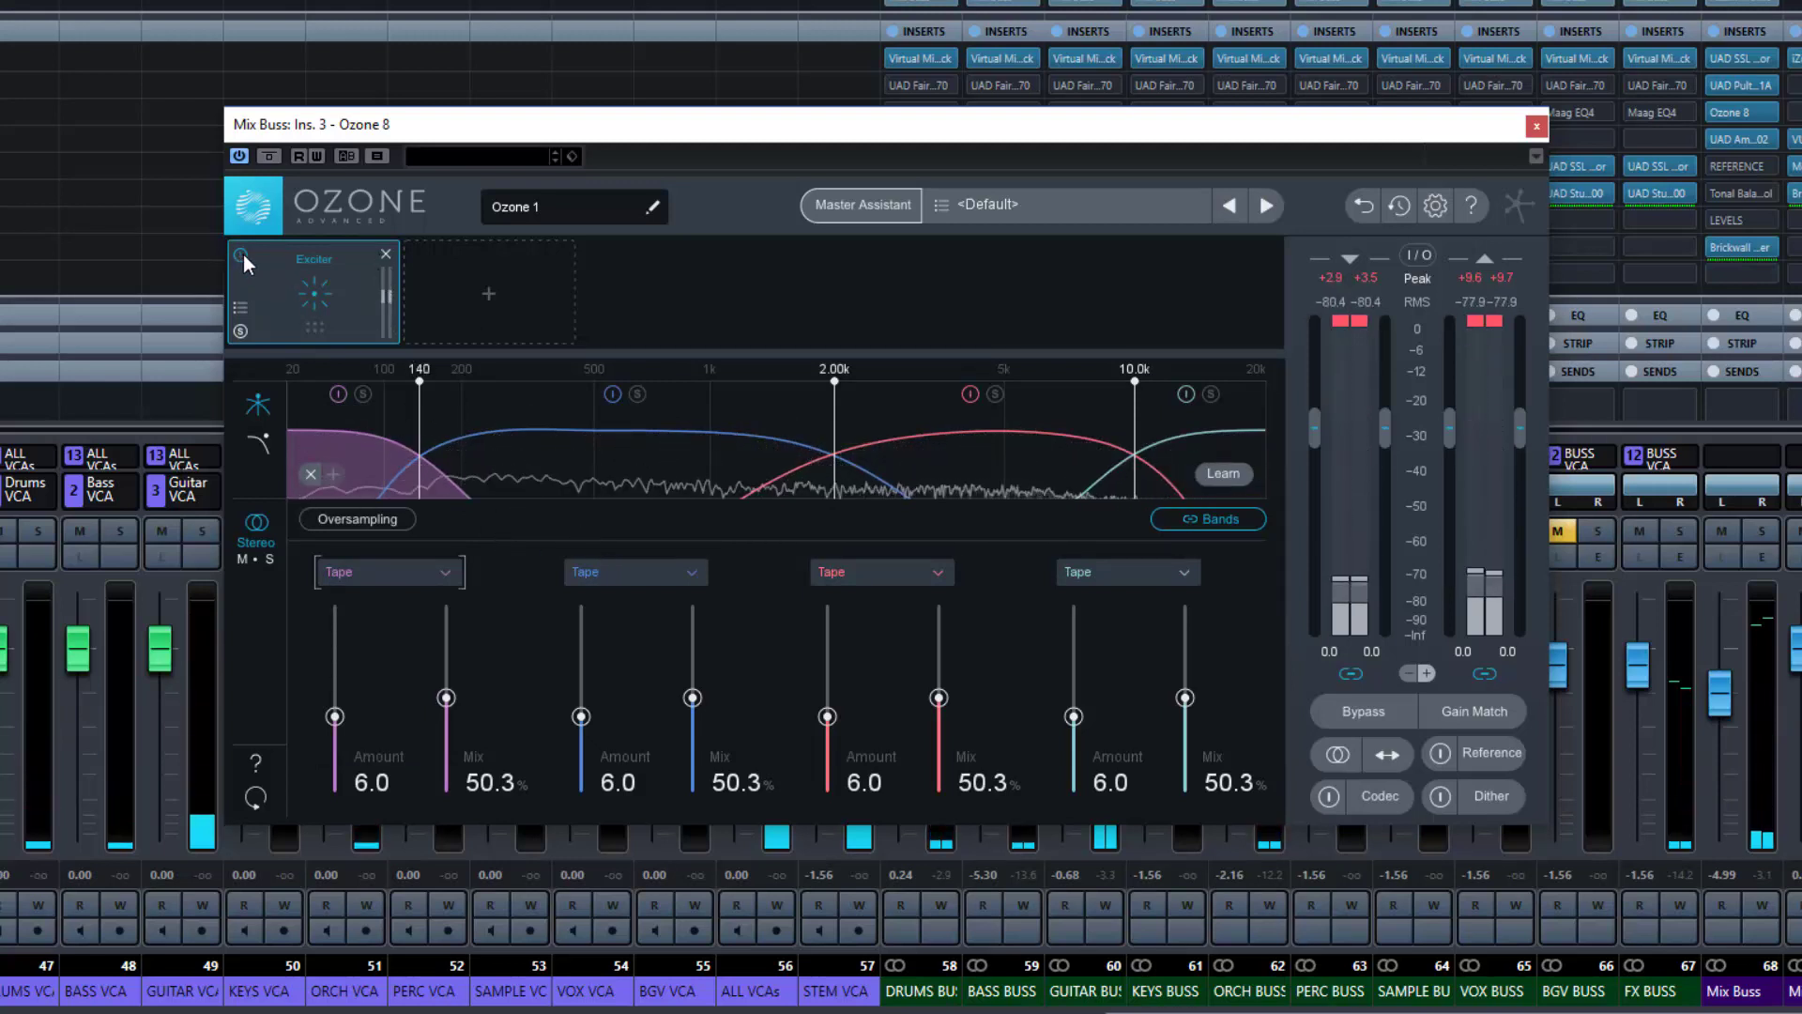
key(space)
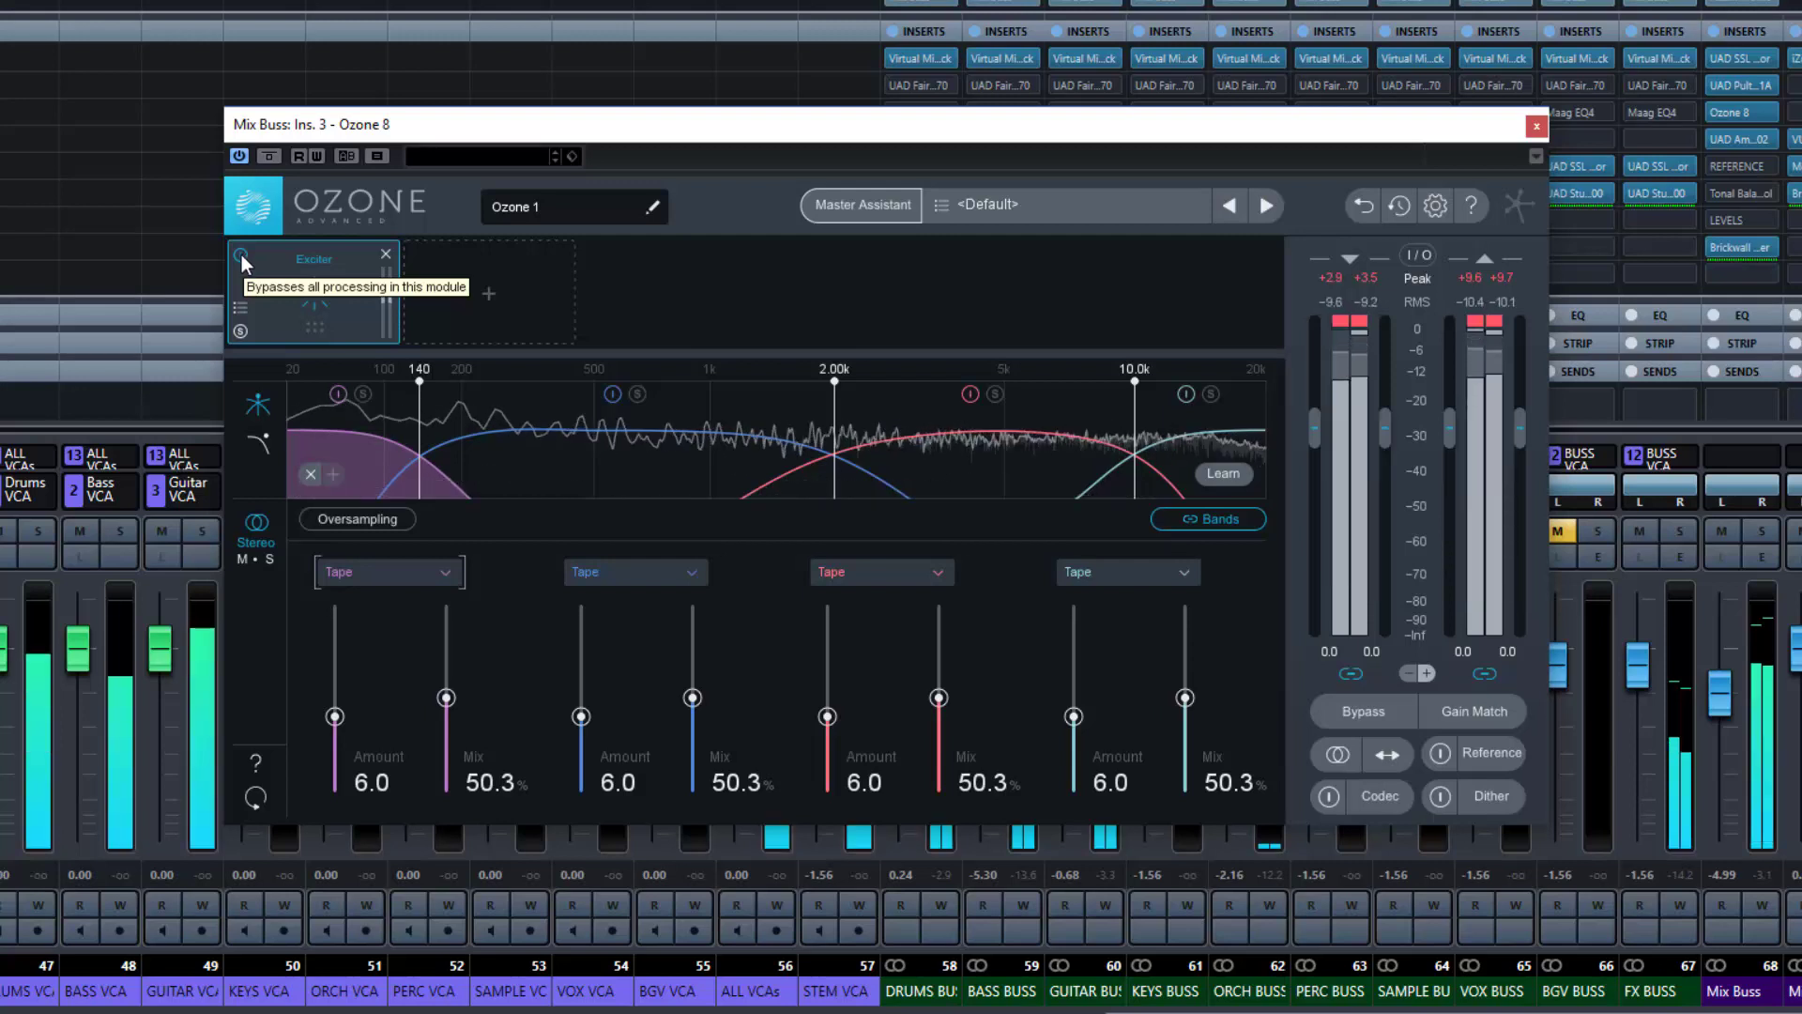
click(241, 255)
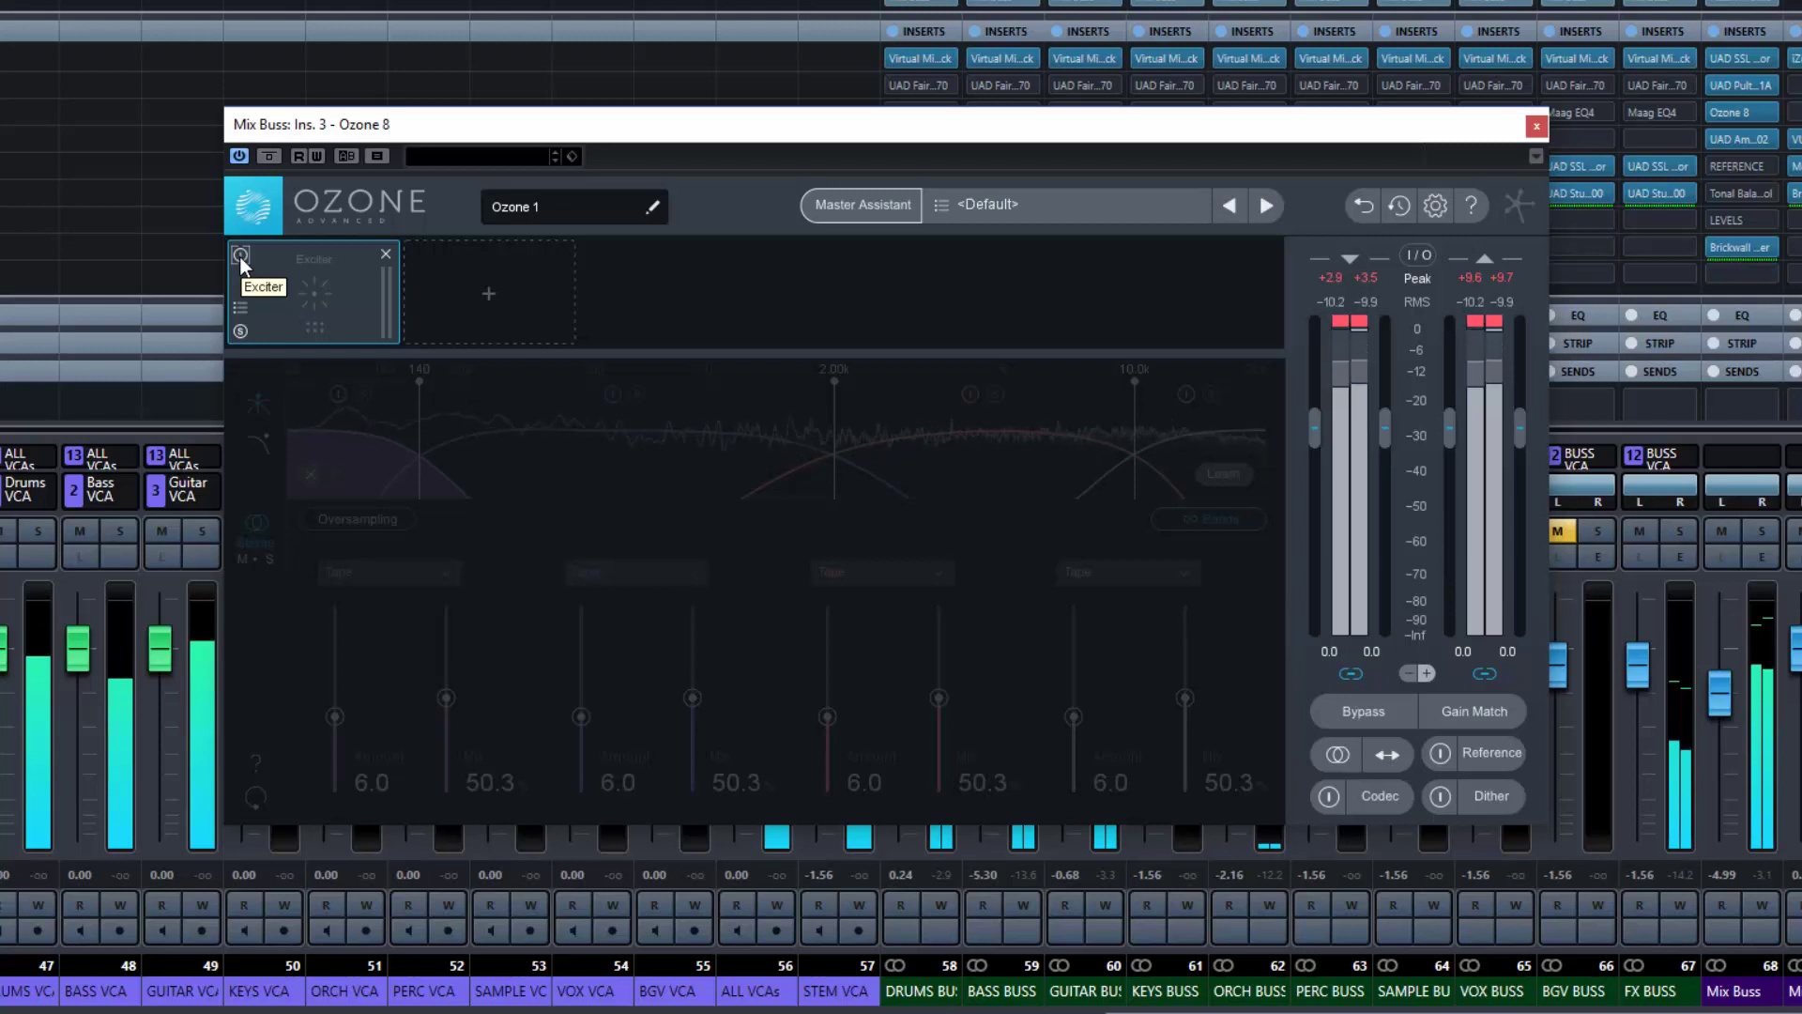
click(241, 255)
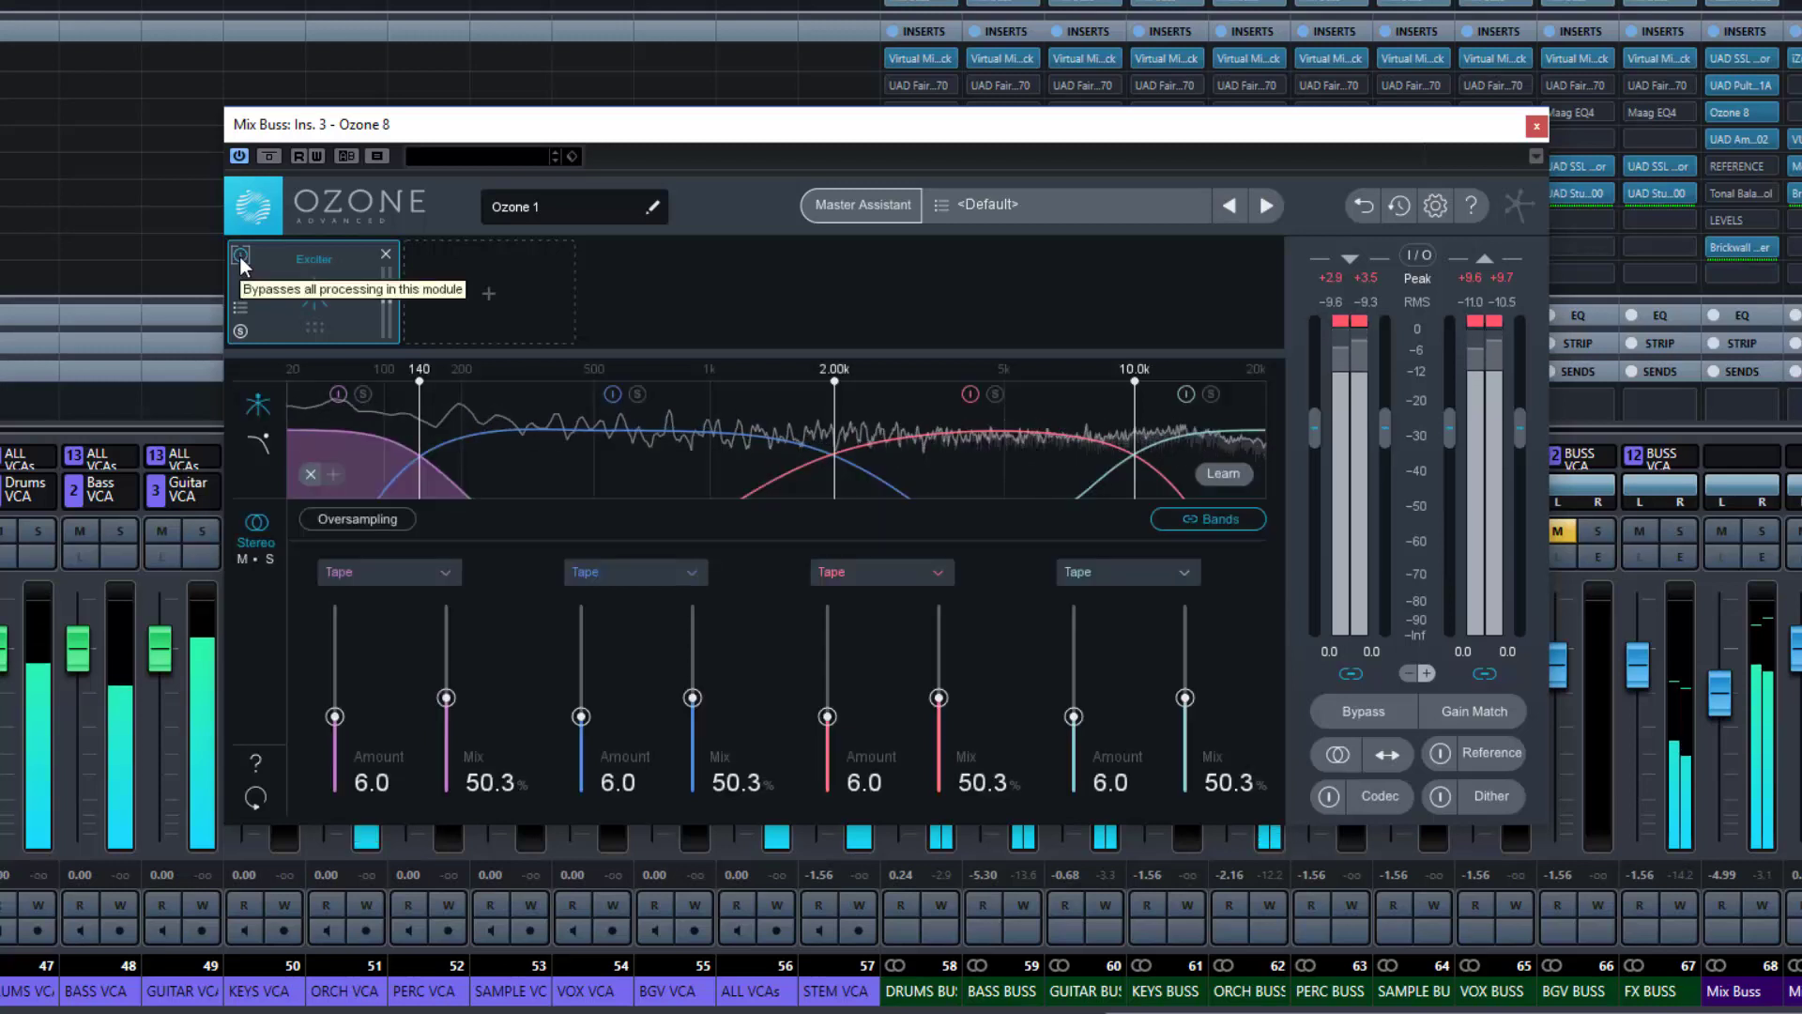
Bypass the Exciter, turn on Gain Match, and re-enable the module for a level-matched comparison
click(241, 254)
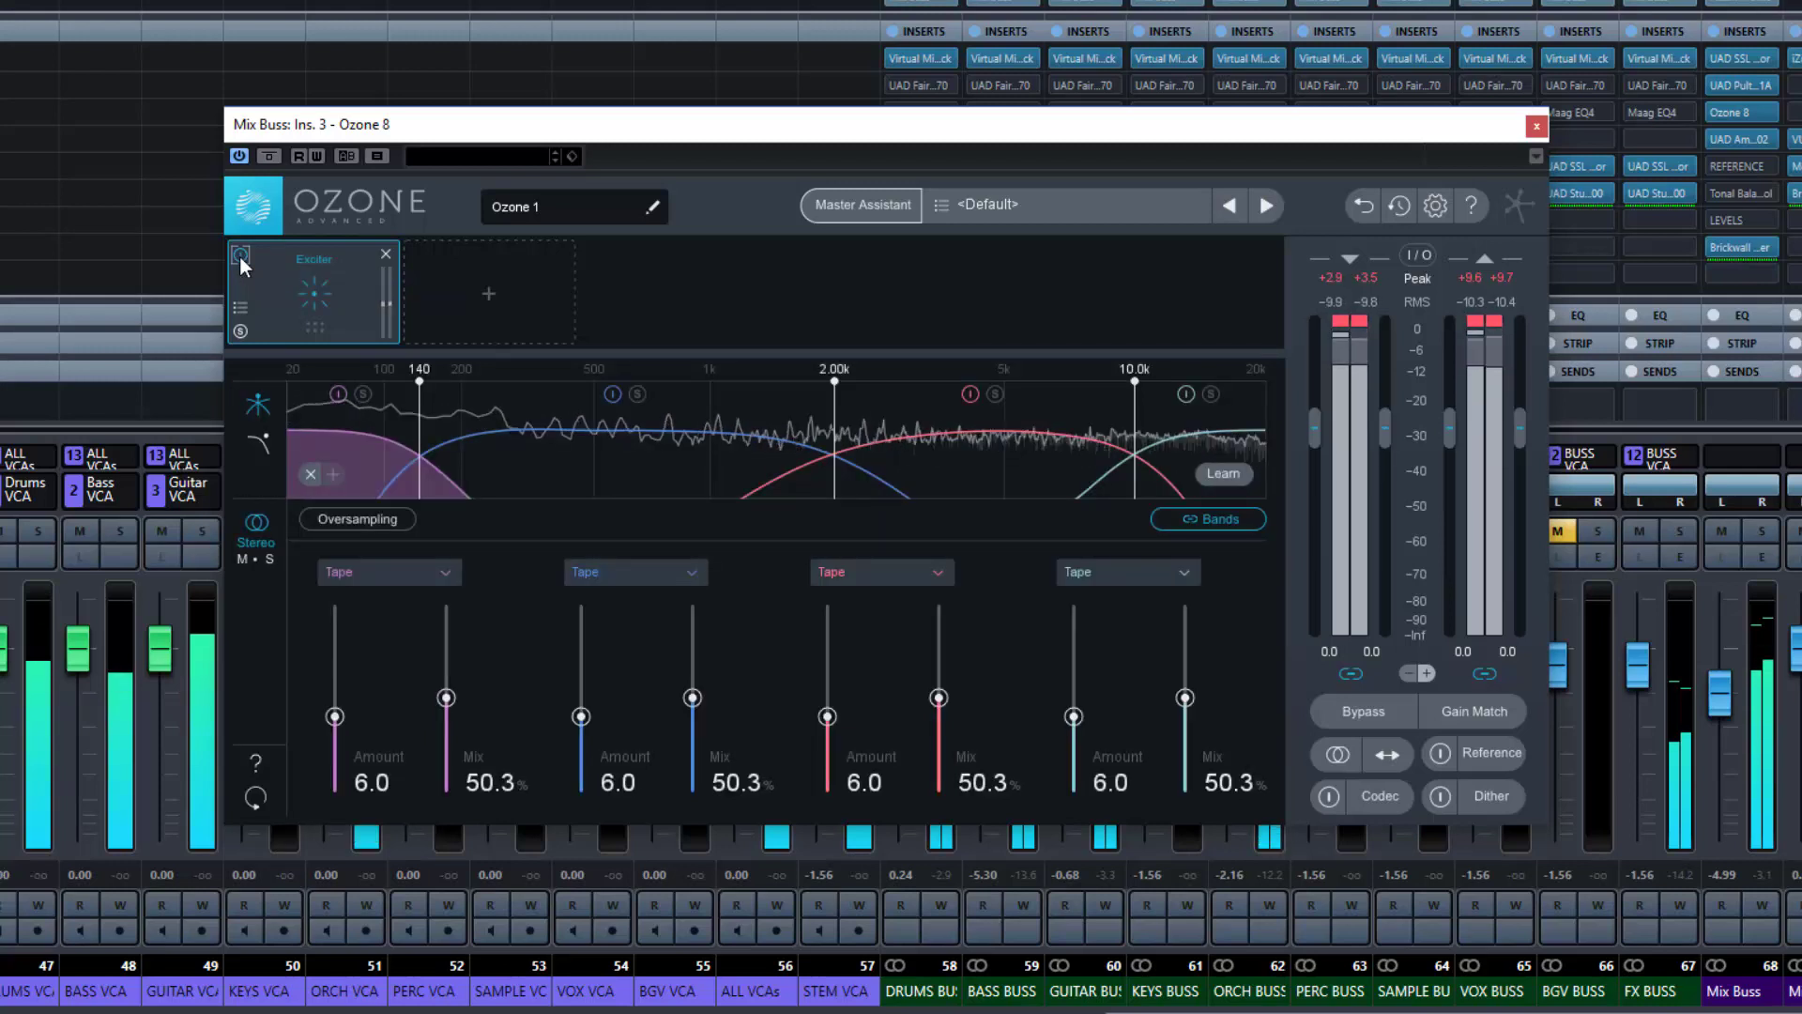
click(1469, 714)
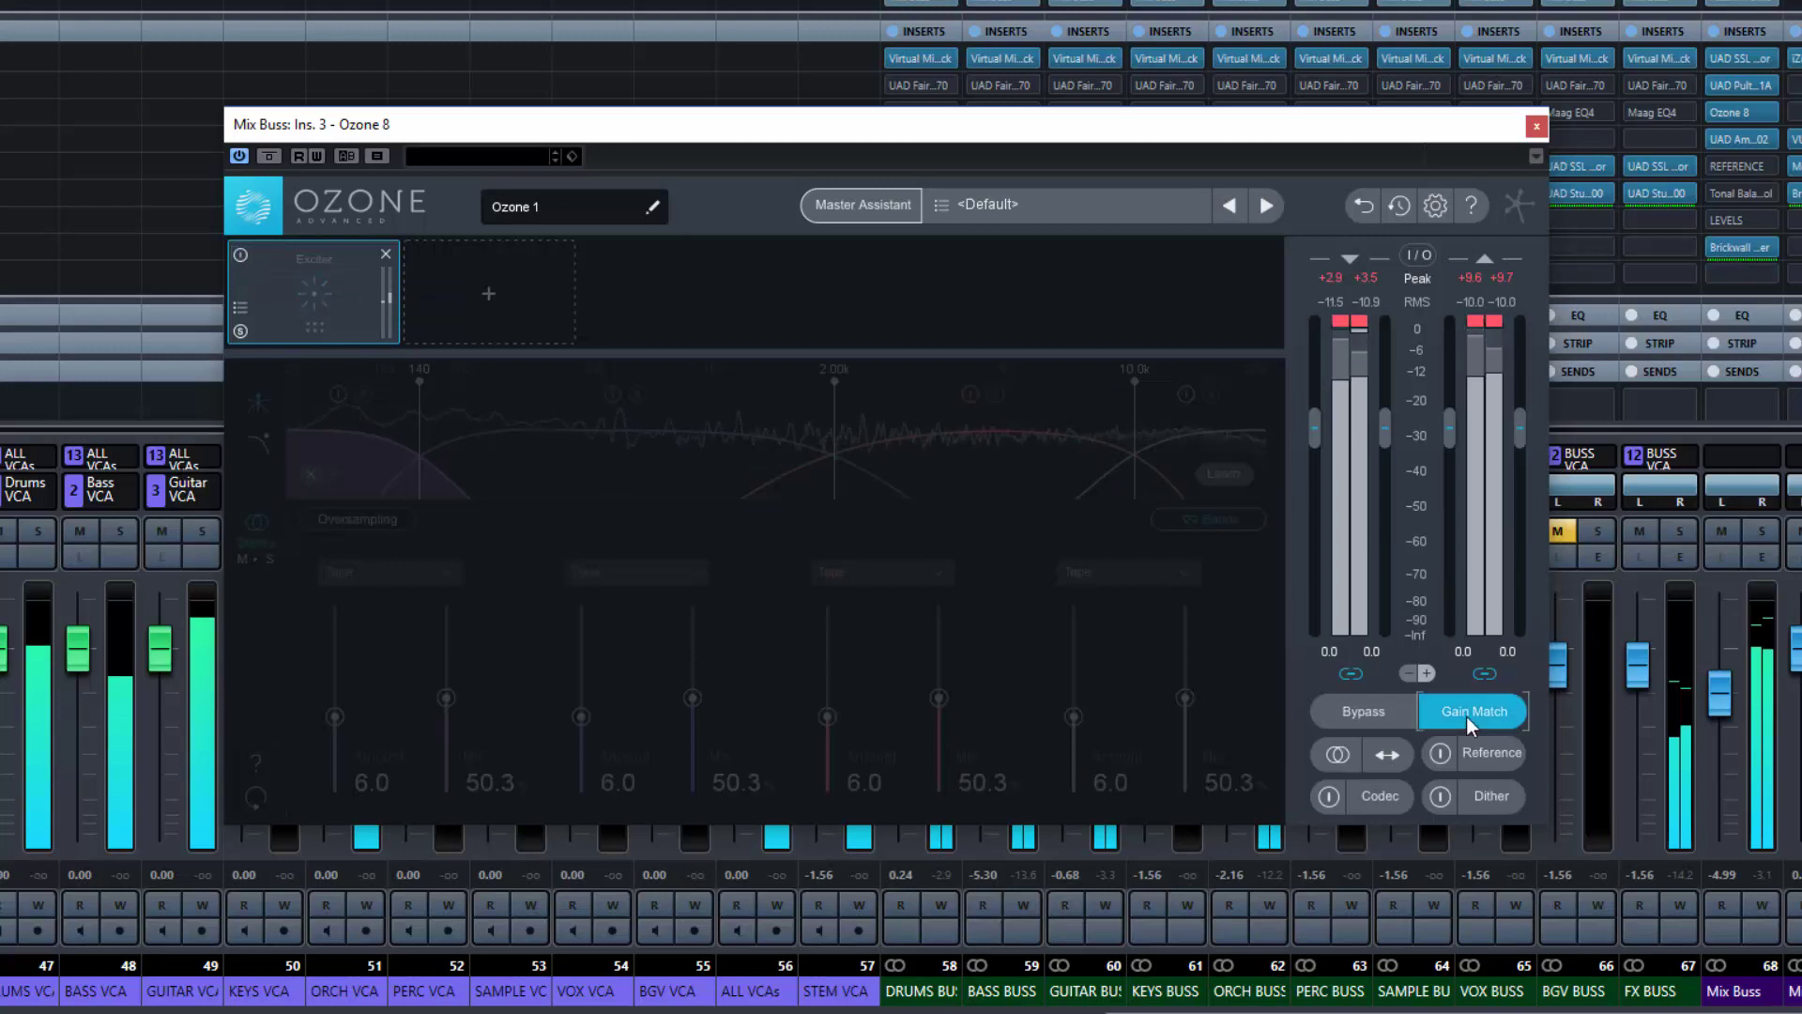
click(239, 255)
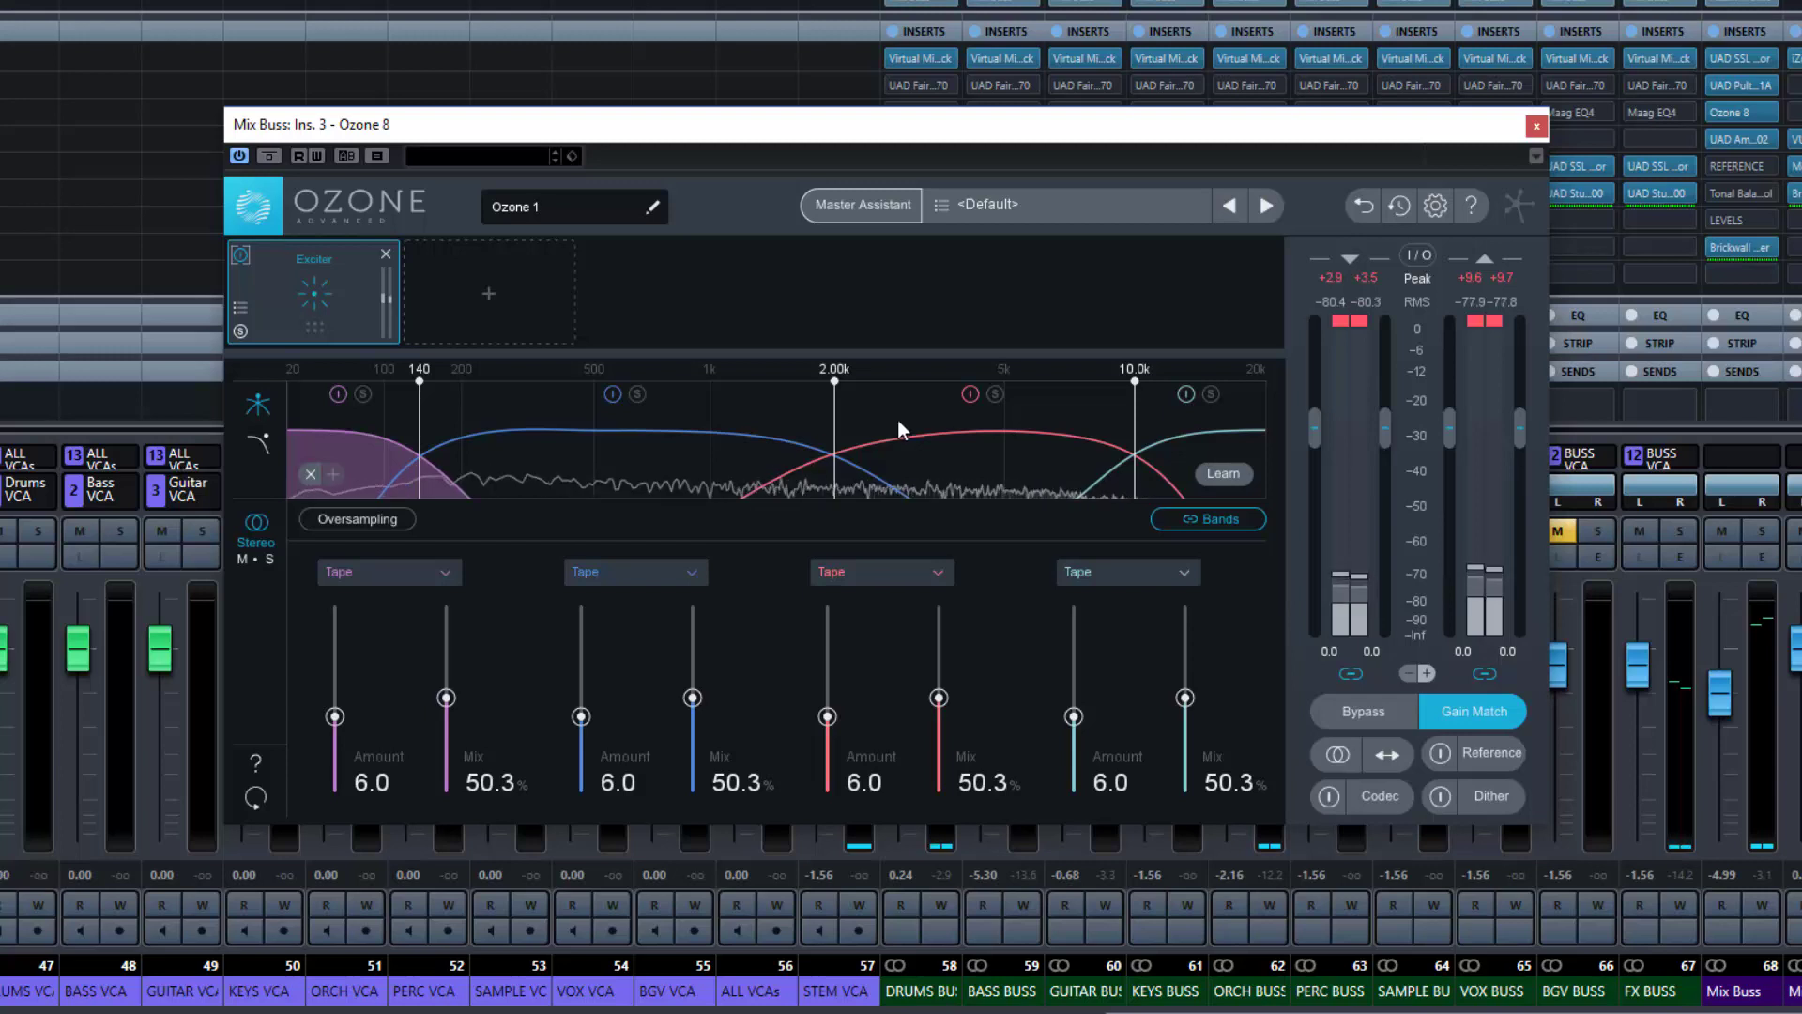
Run Learn during playback to set the three crossover frequencies automatically, and end the analysis
click(1228, 470)
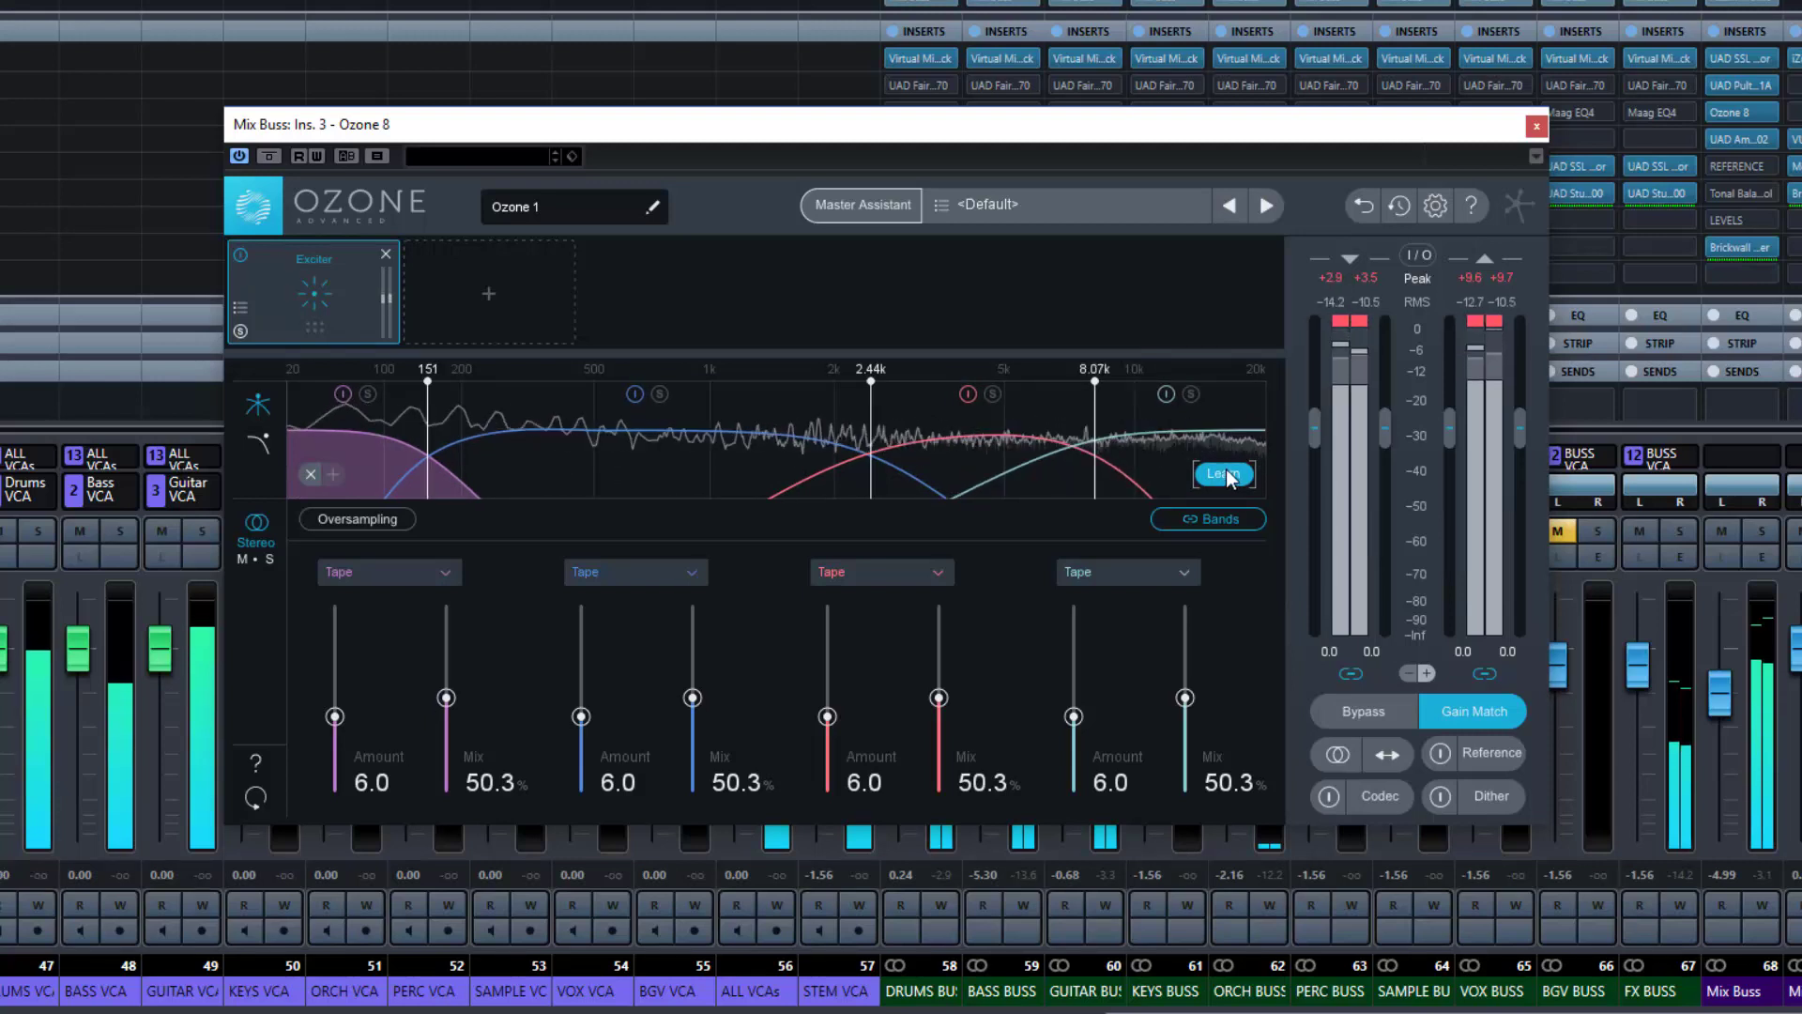
click(1226, 474)
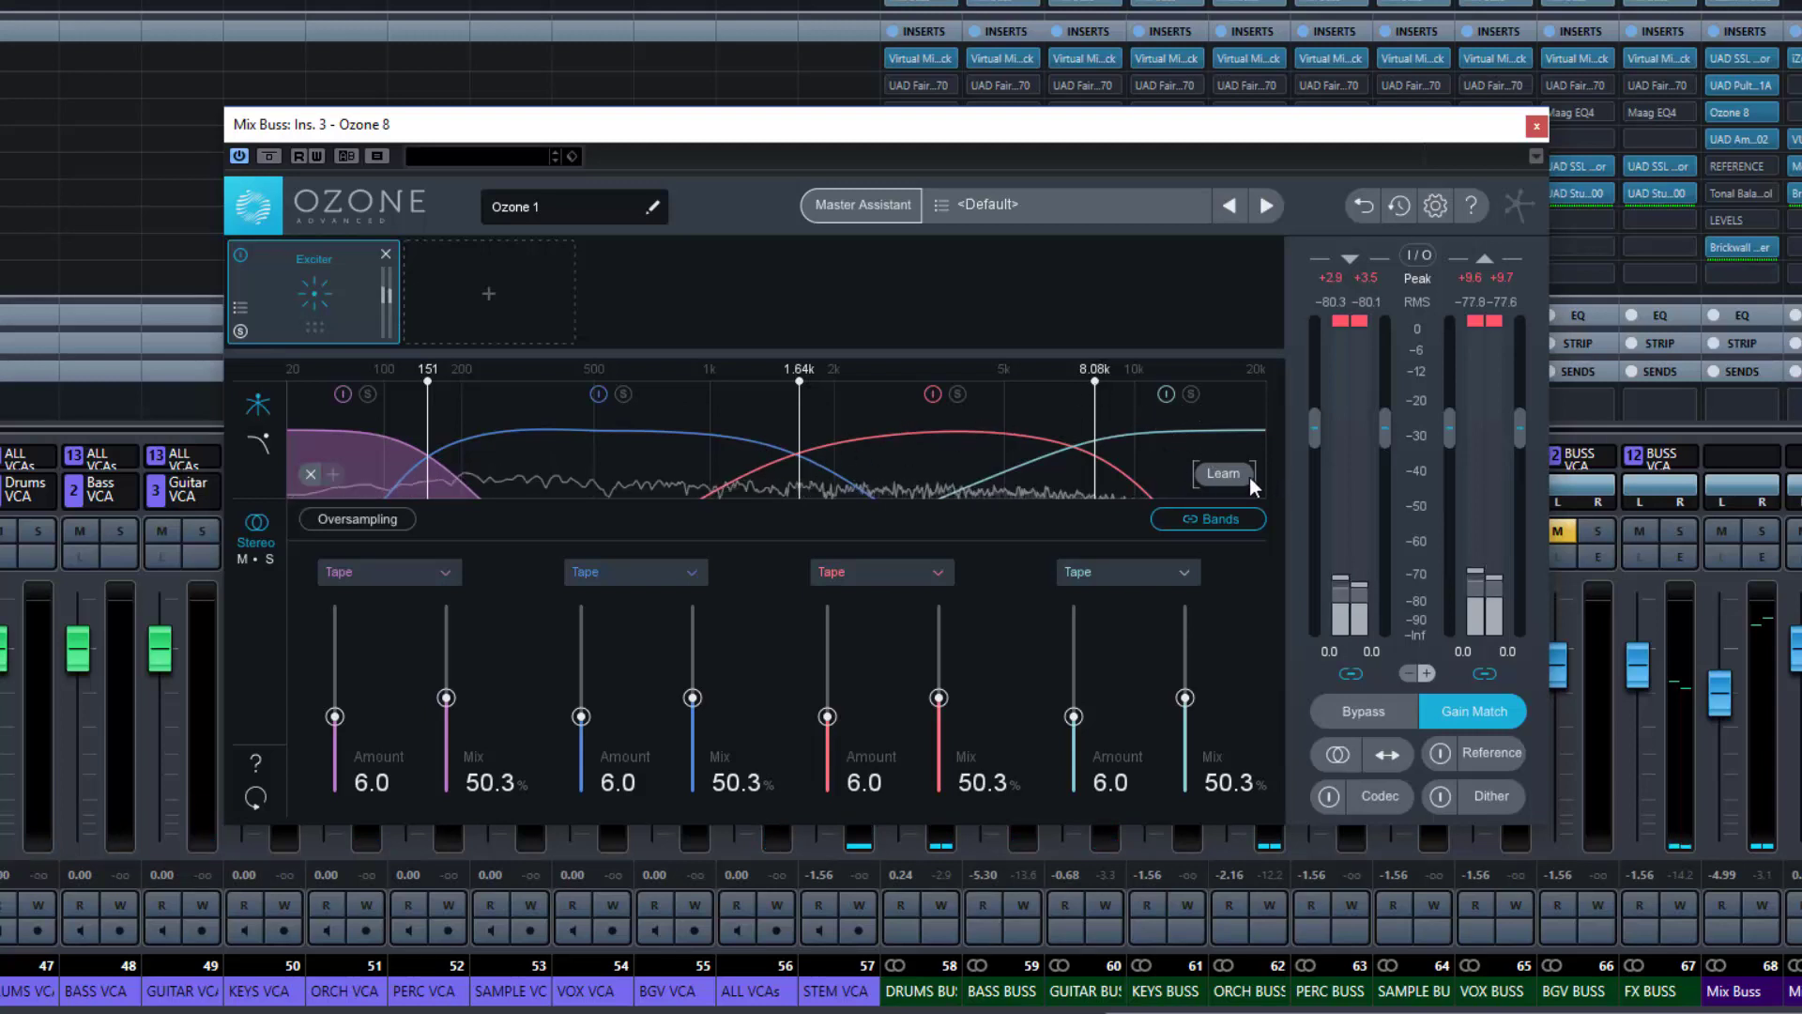
Solo the lowest band during playback and switch its processing off and on twice to hear the Tape excitation
click(369, 394)
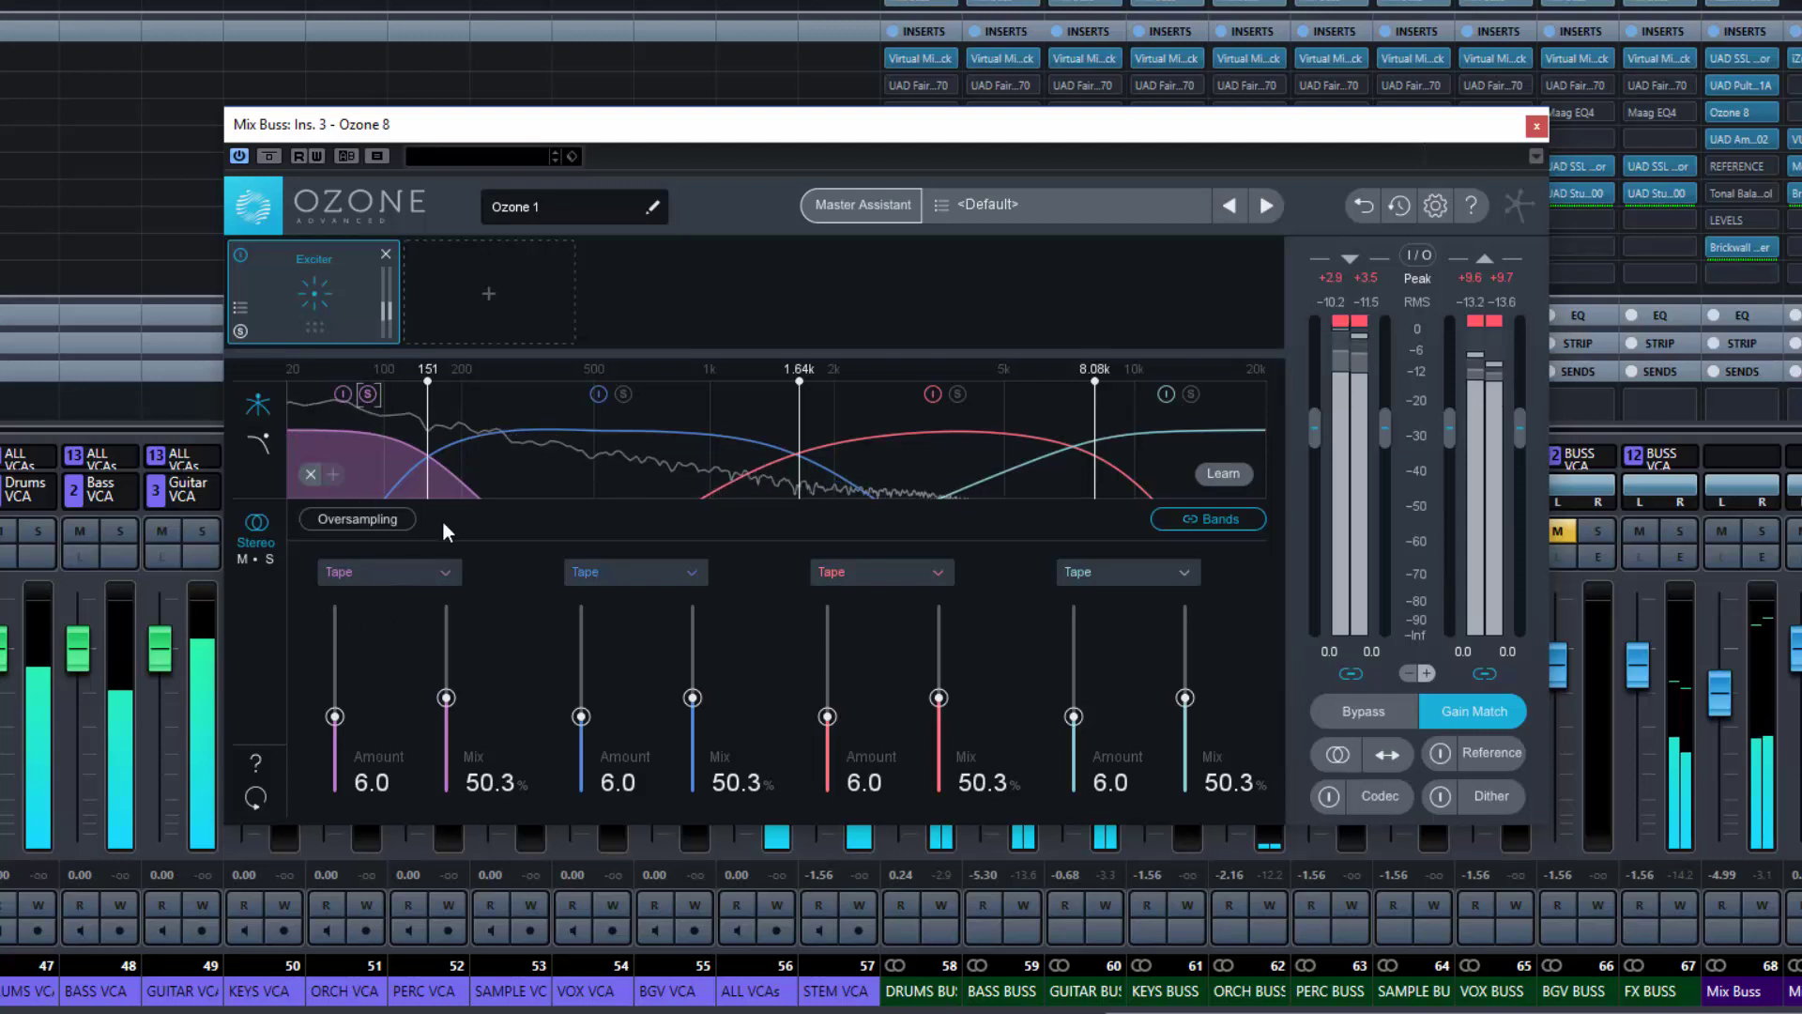
click(341, 392)
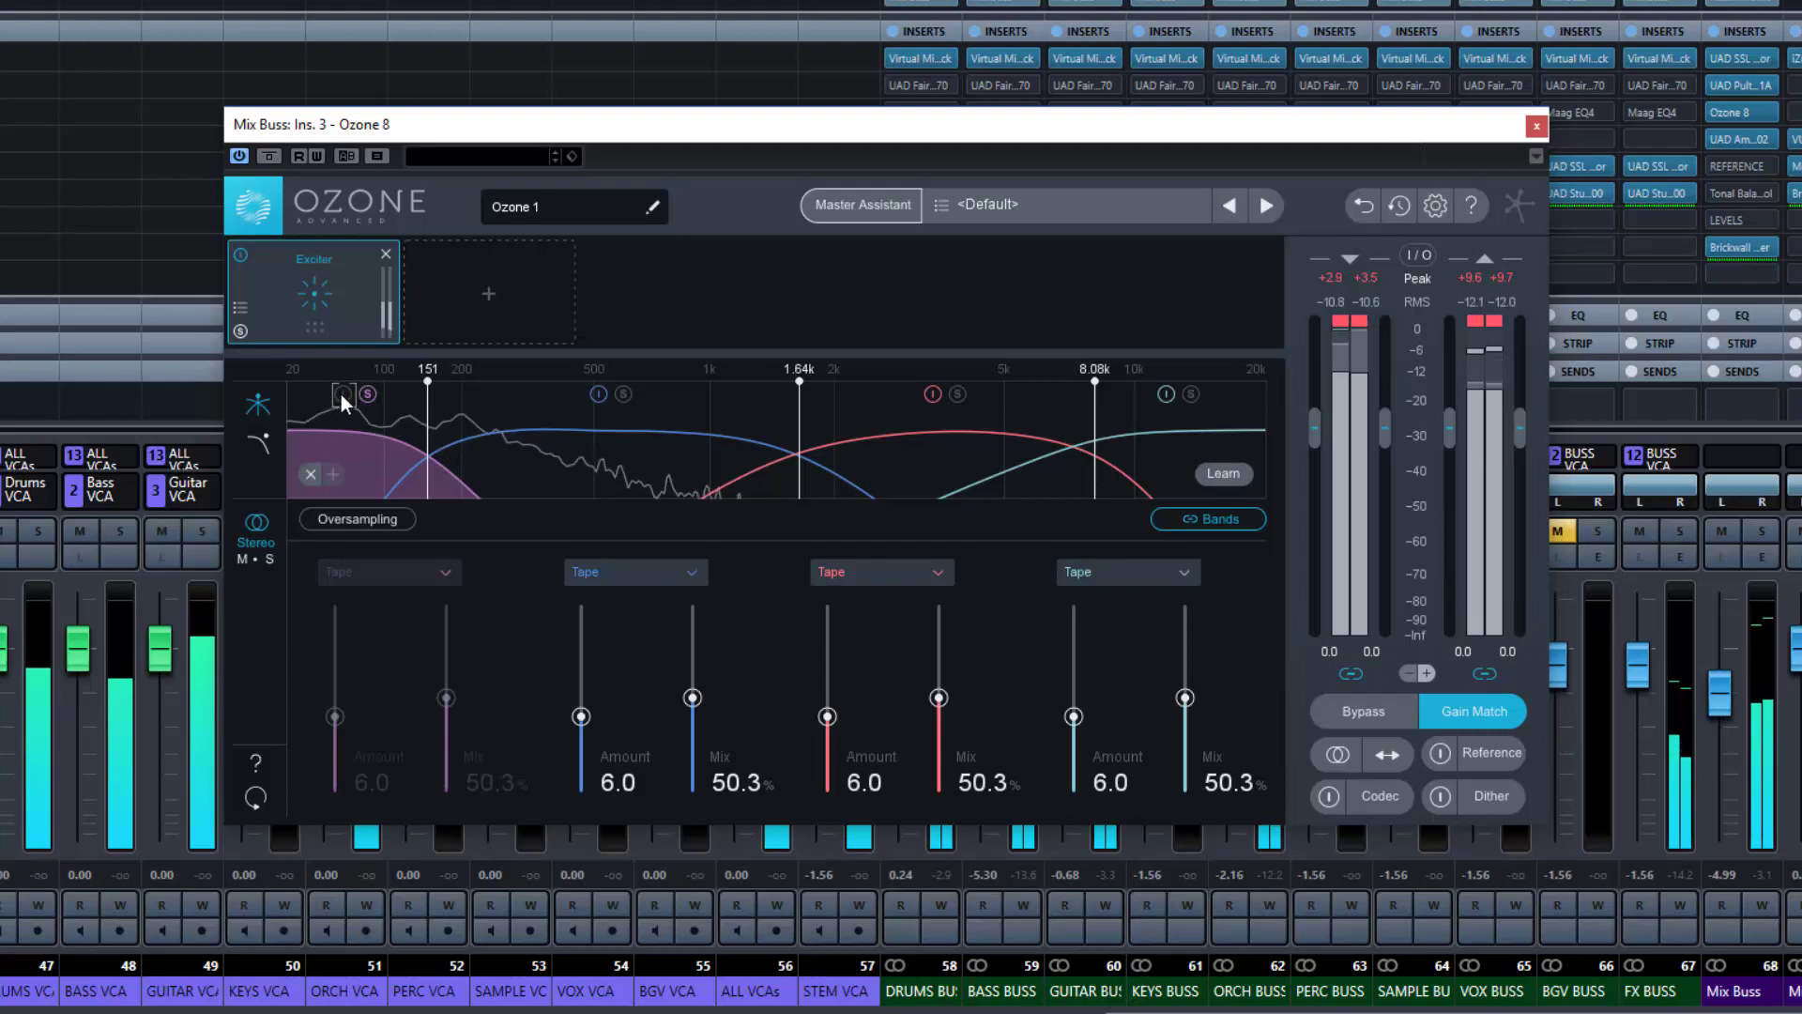
click(340, 394)
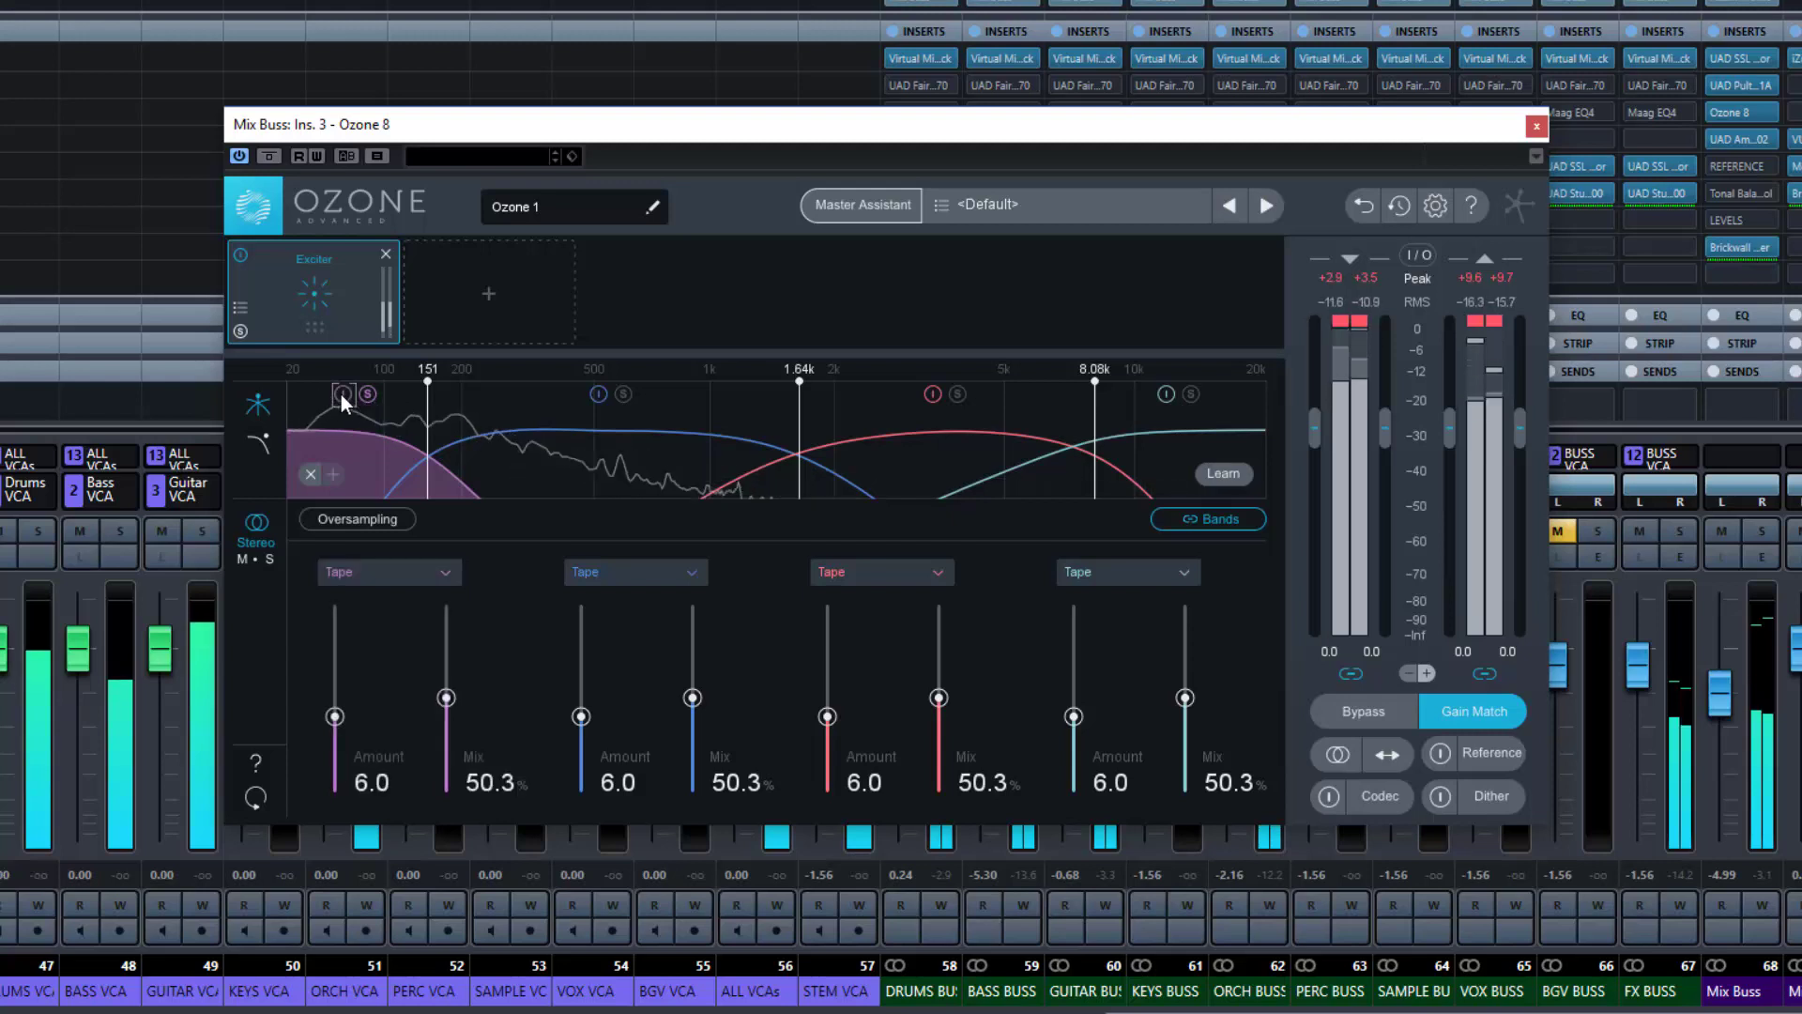
click(340, 394)
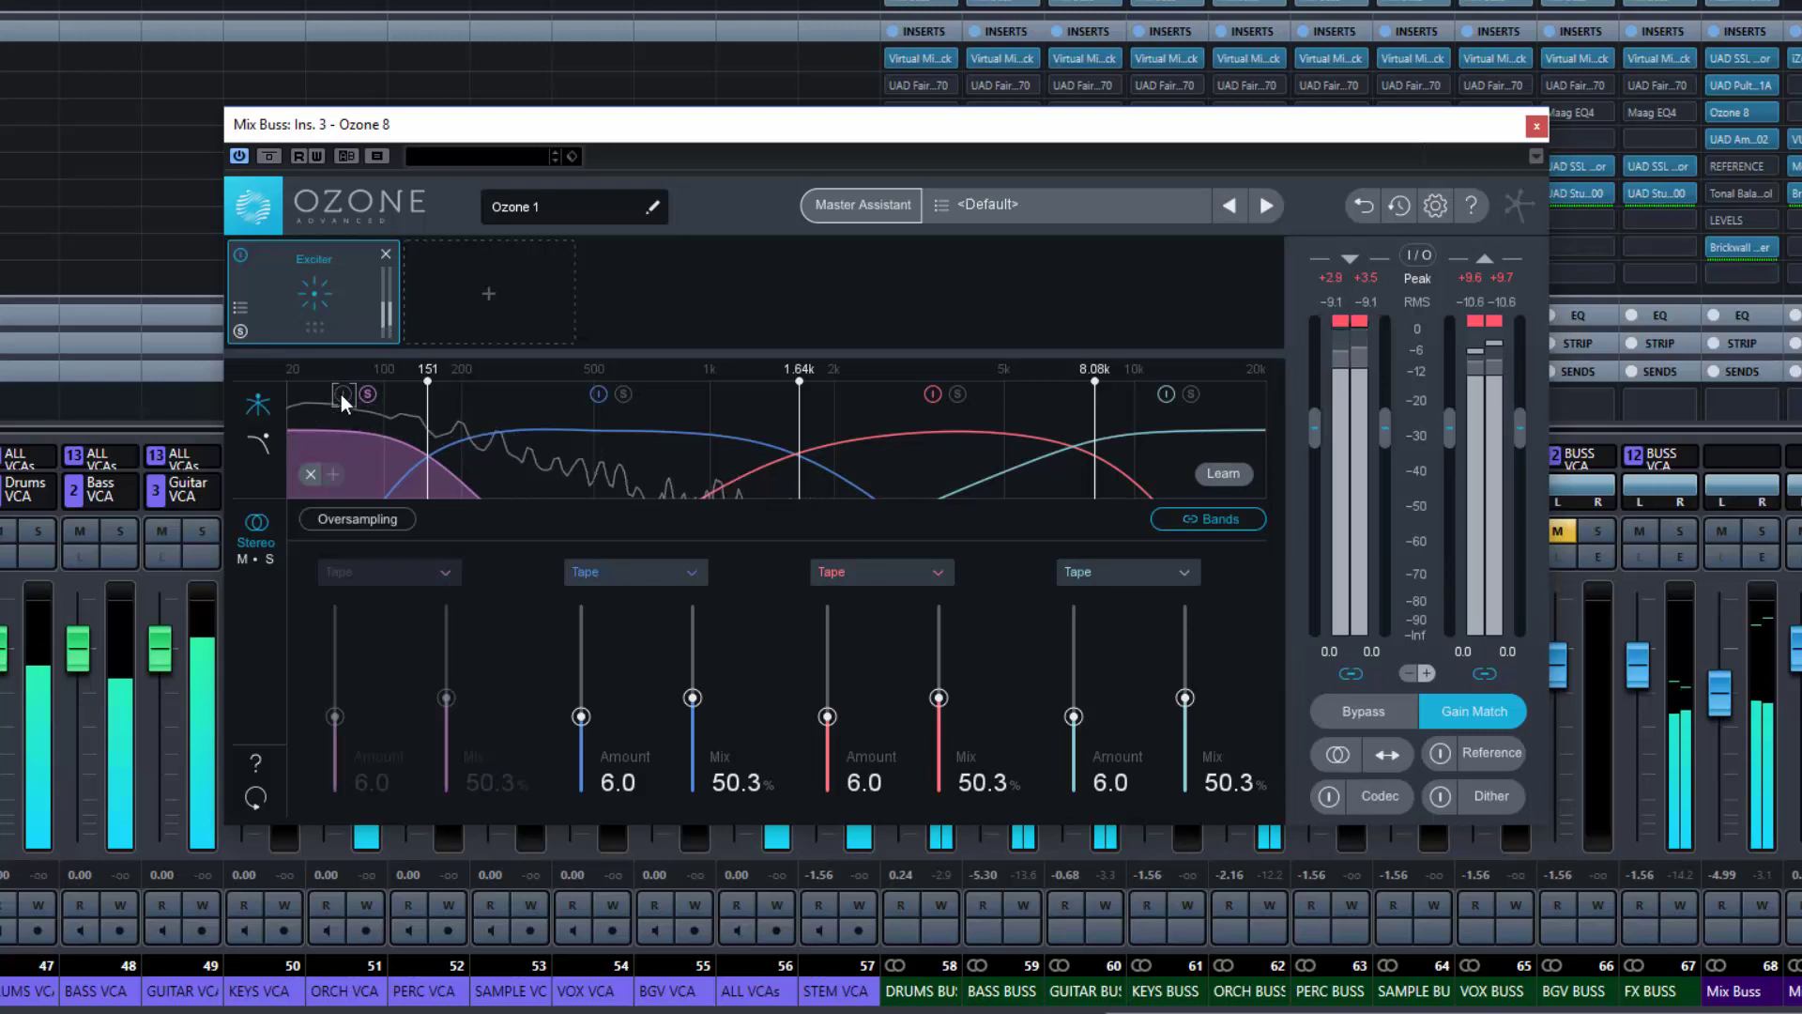
click(341, 395)
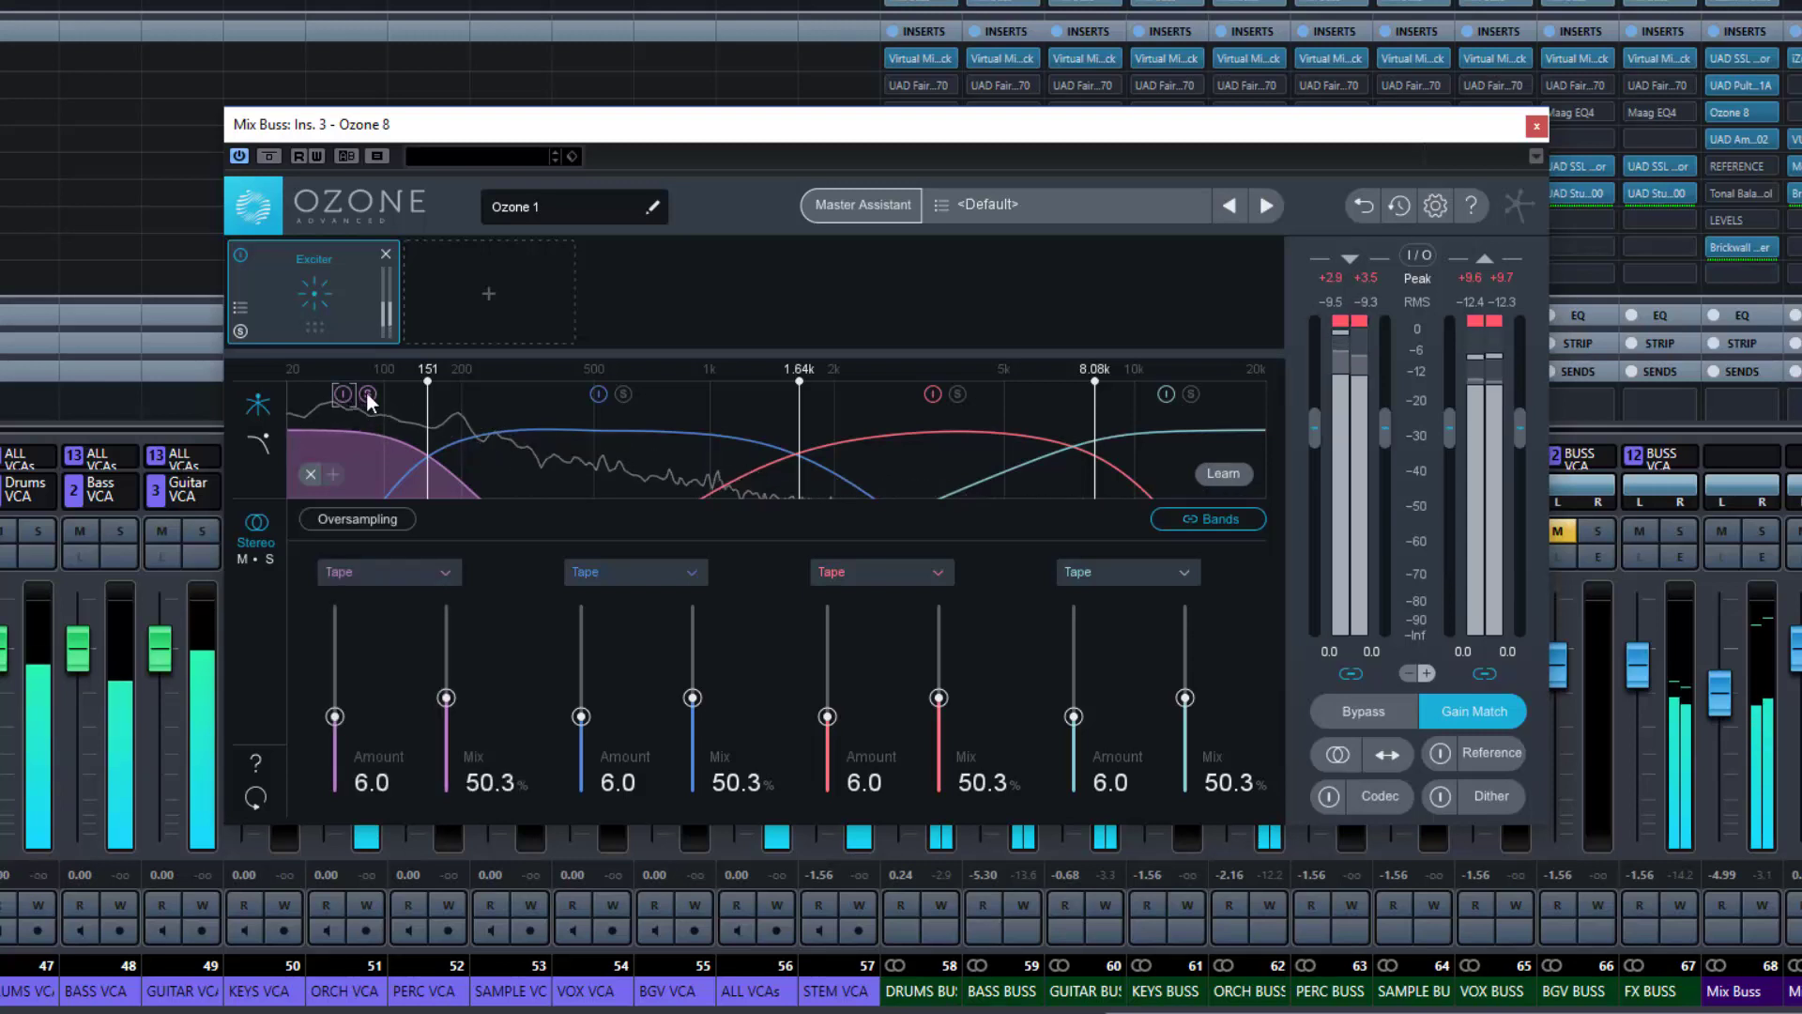
Solo the second and third bands in turn, switching each band's processing off and on to compare
click(597, 394)
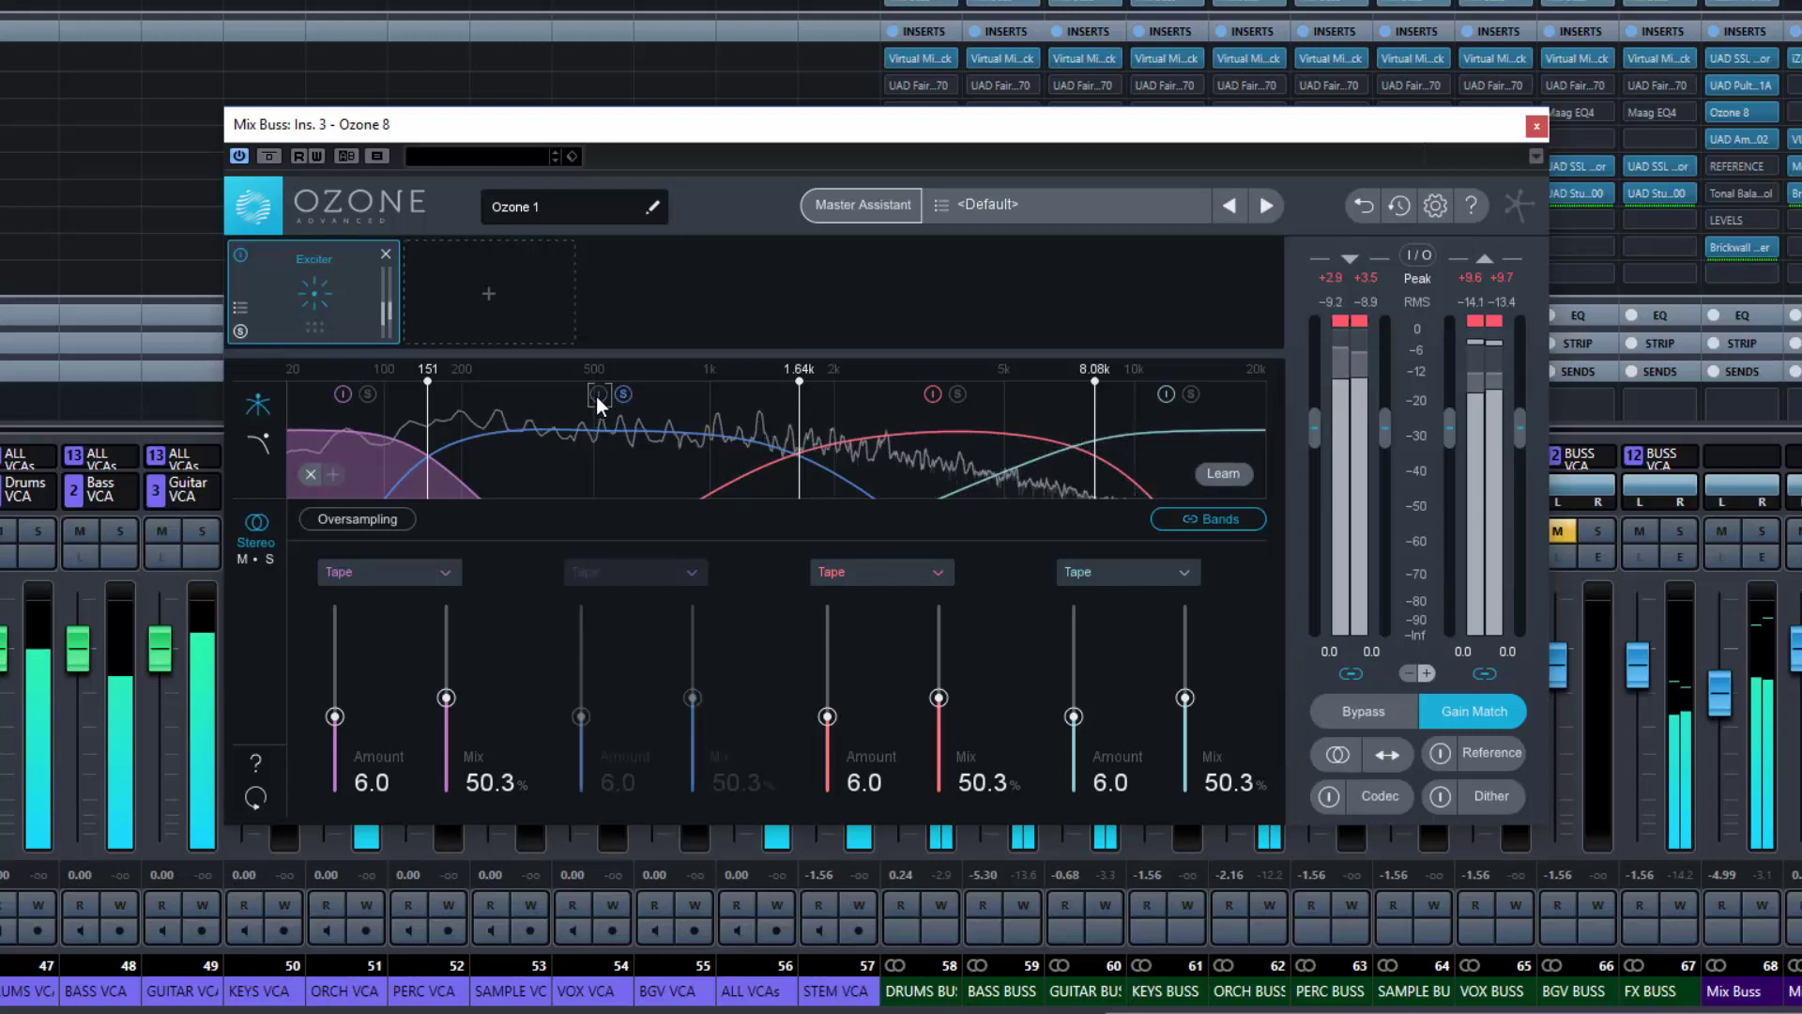
click(597, 394)
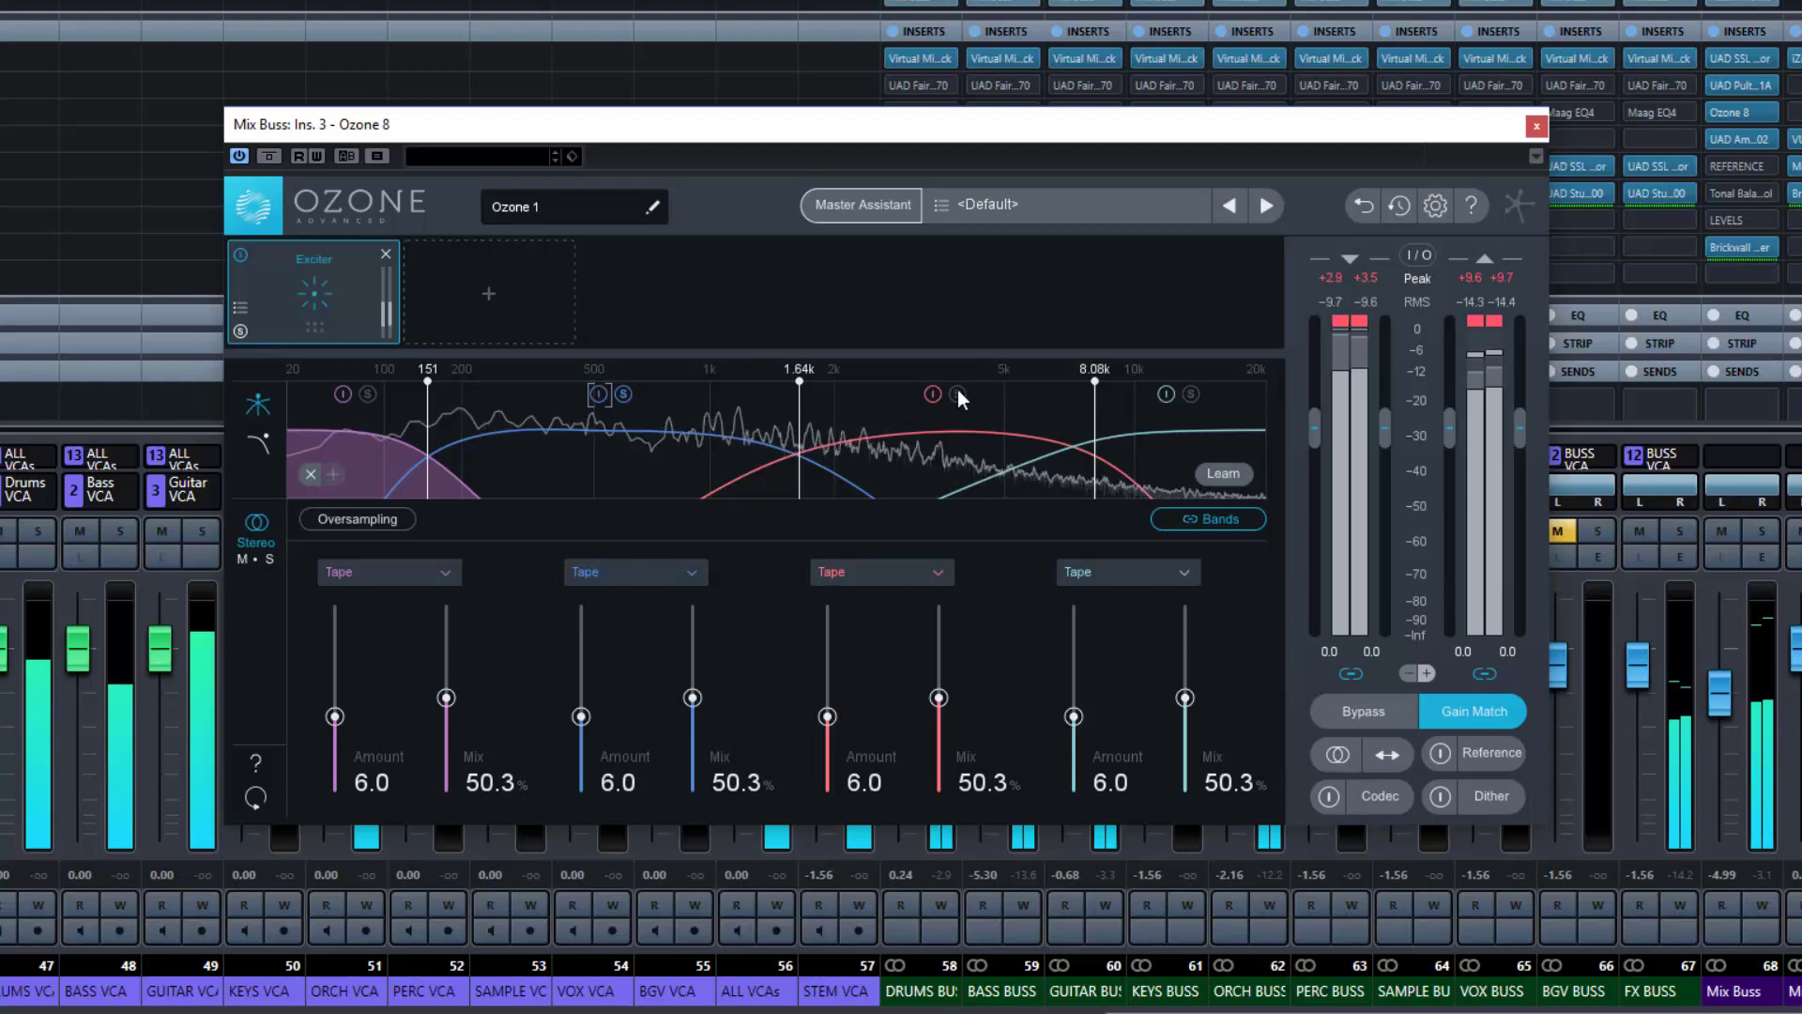
click(624, 393)
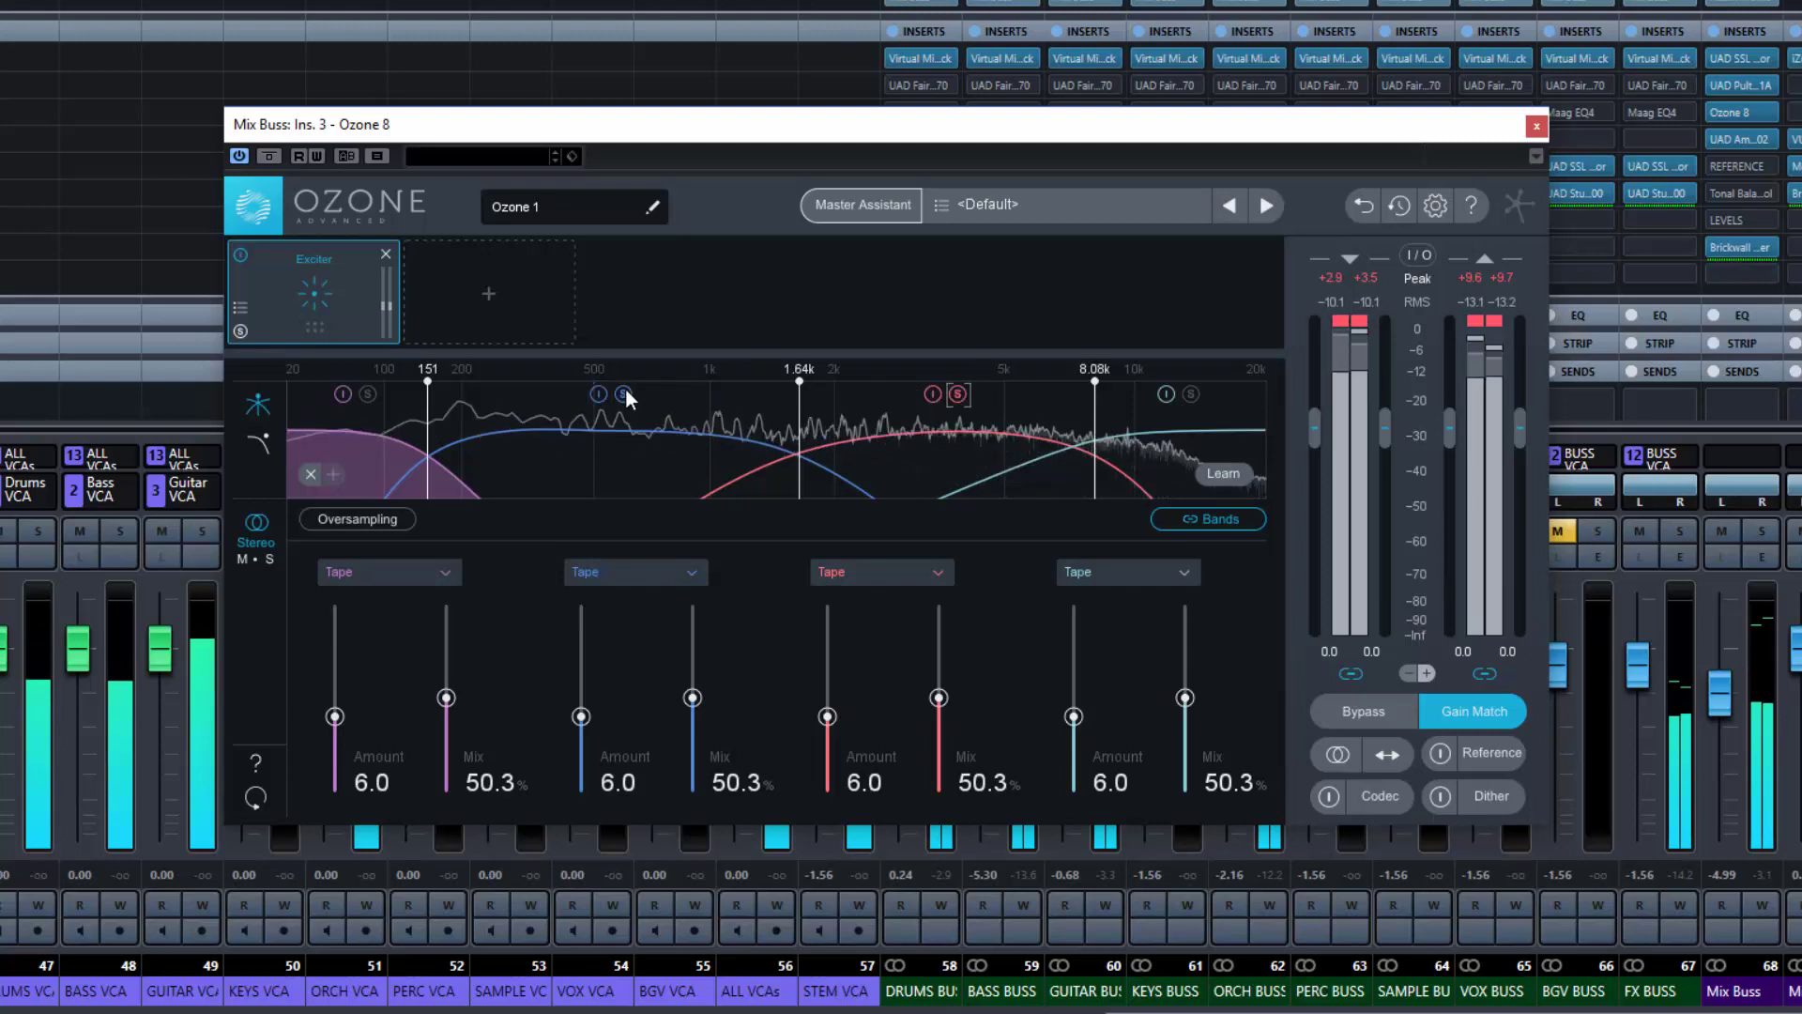
click(933, 395)
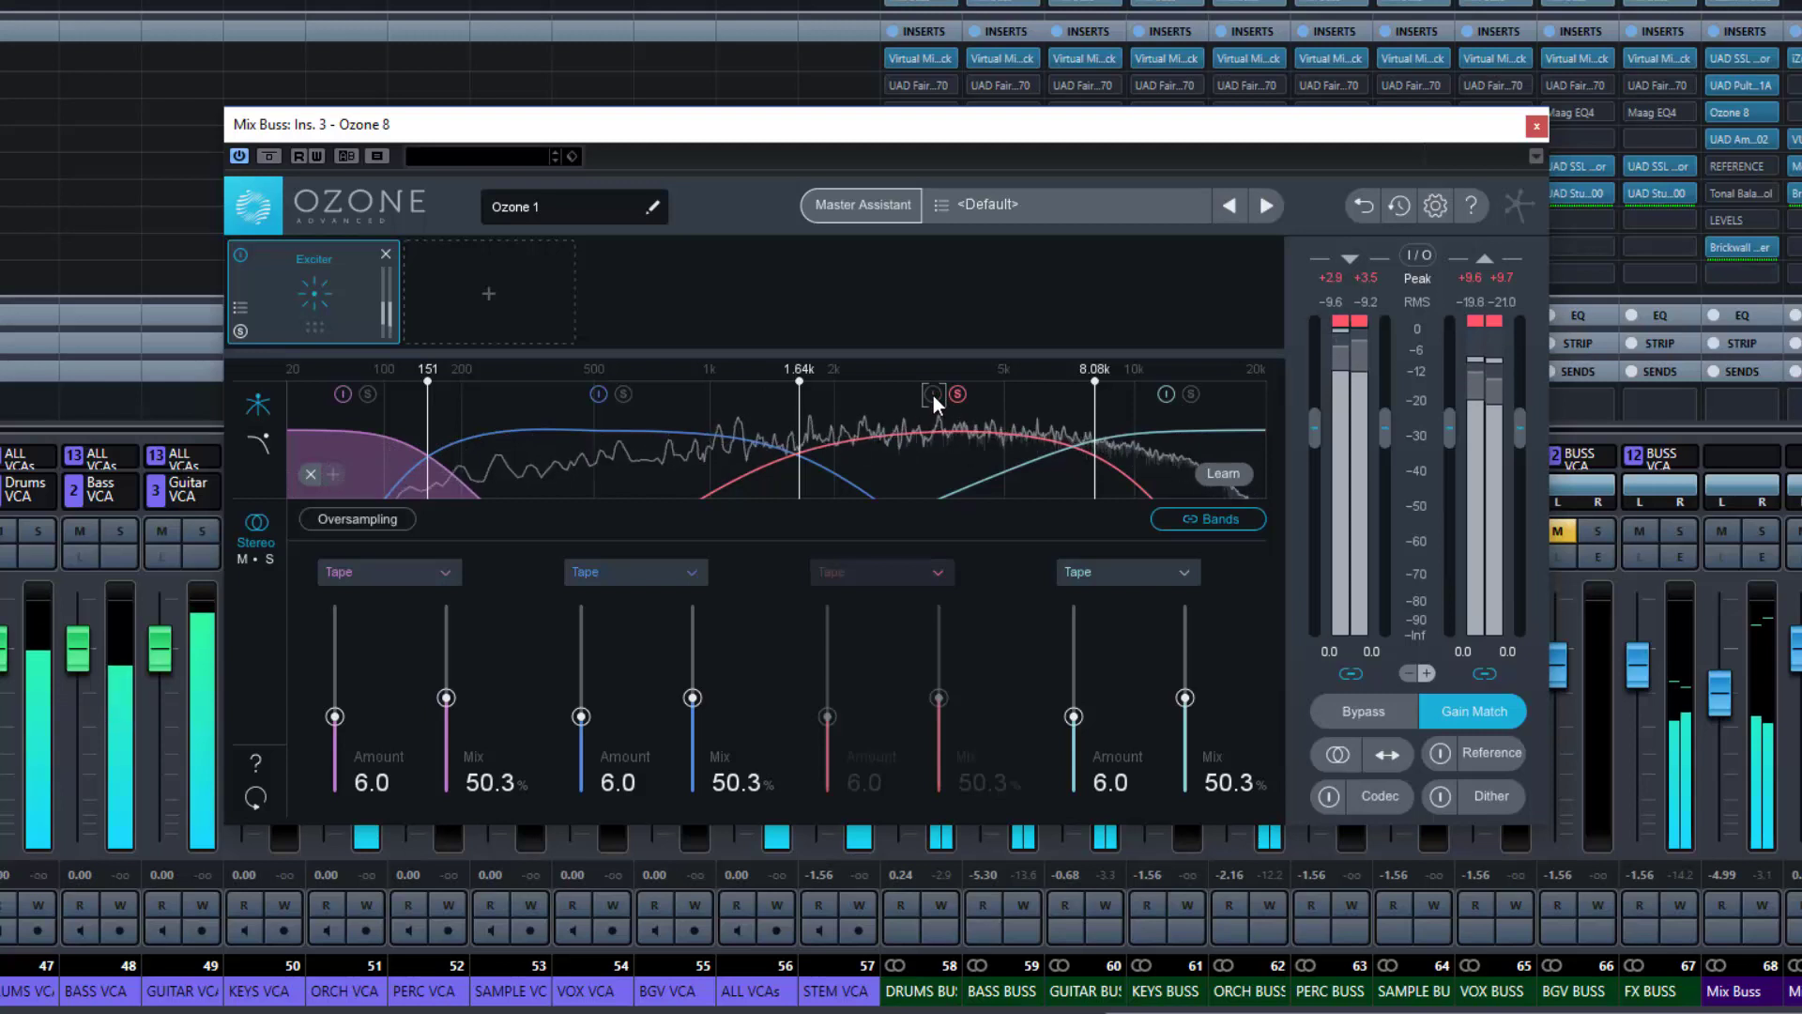
click(933, 395)
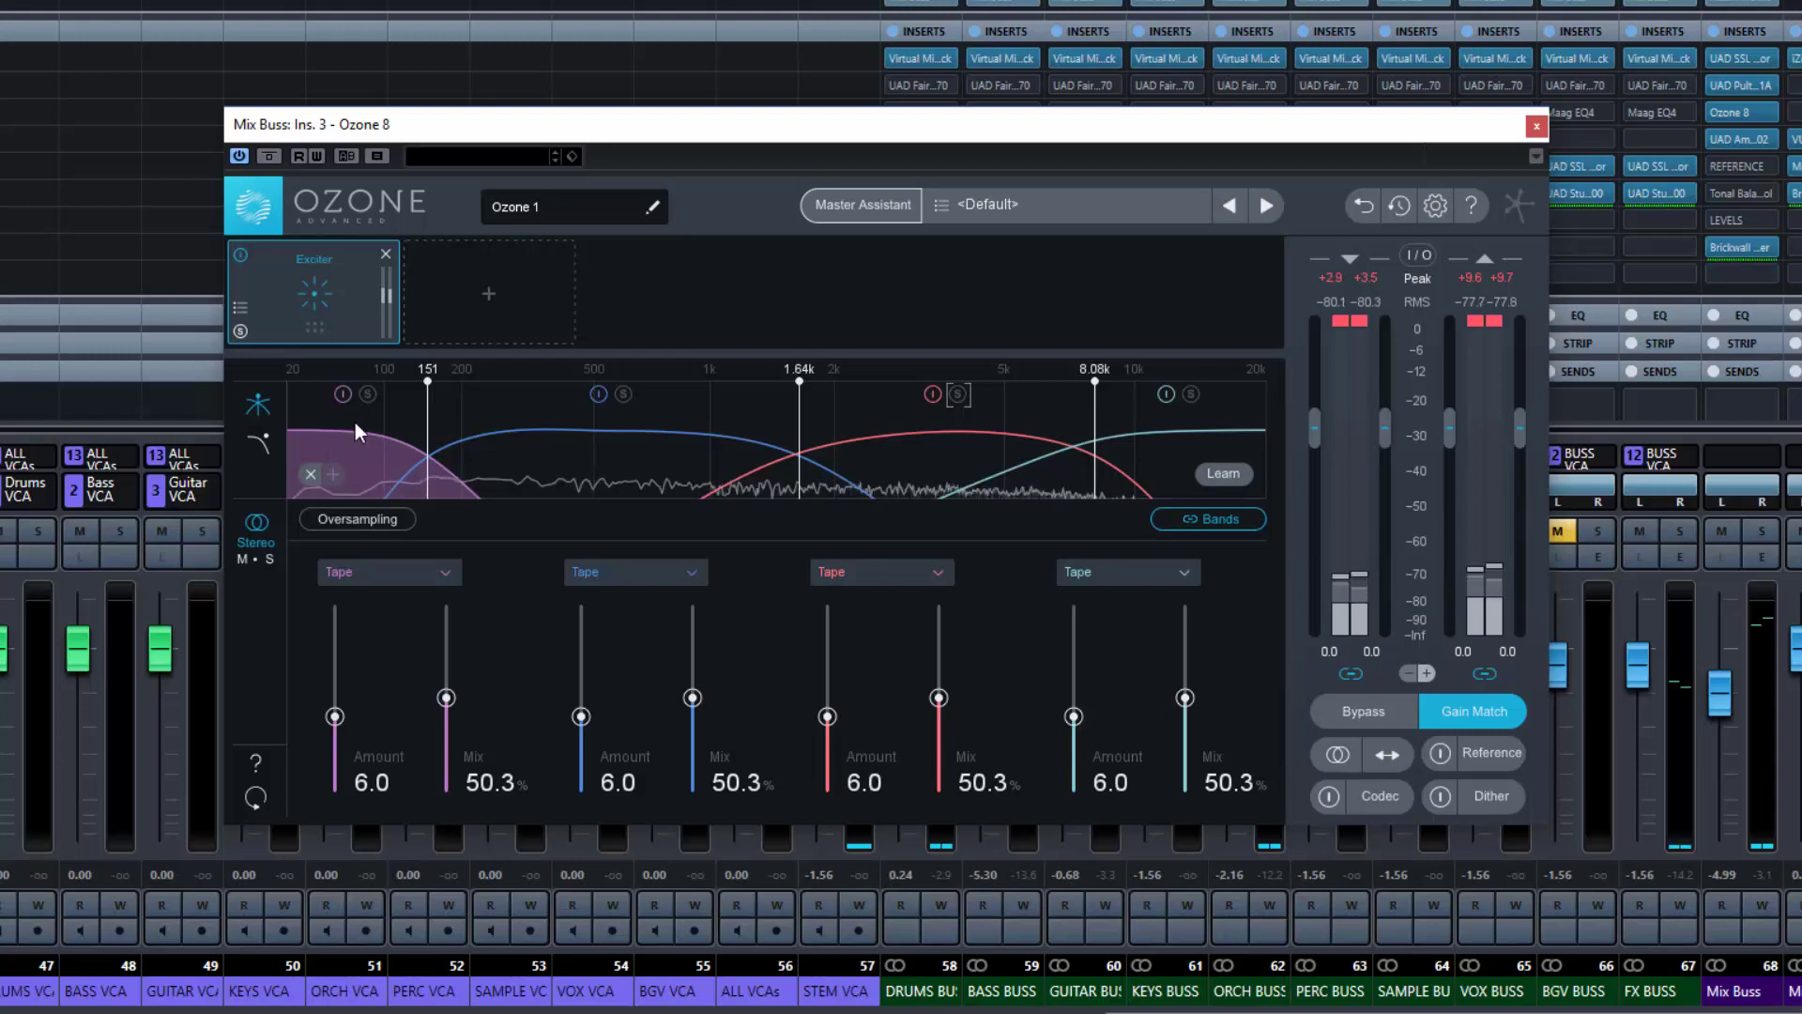
Switch off the lowest band's processing, solo it during playback to compare with and without Tape, and leave it off and unsoloed
click(343, 394)
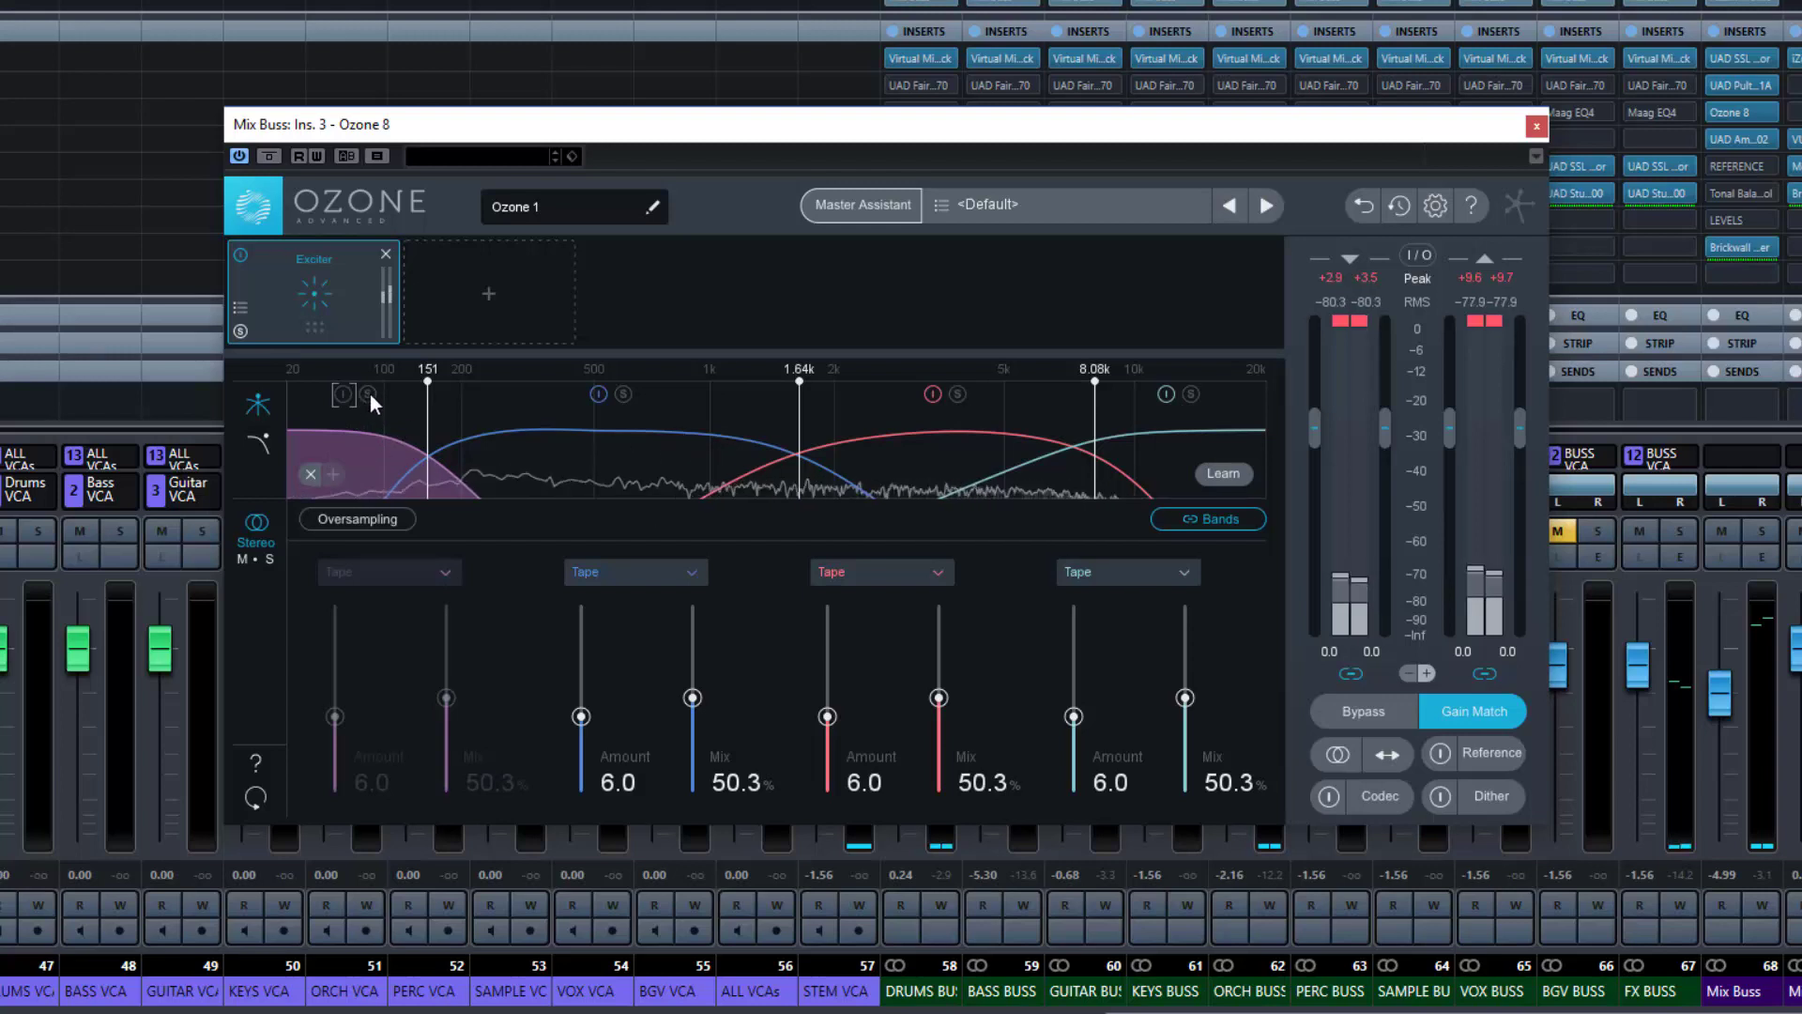
key(space)
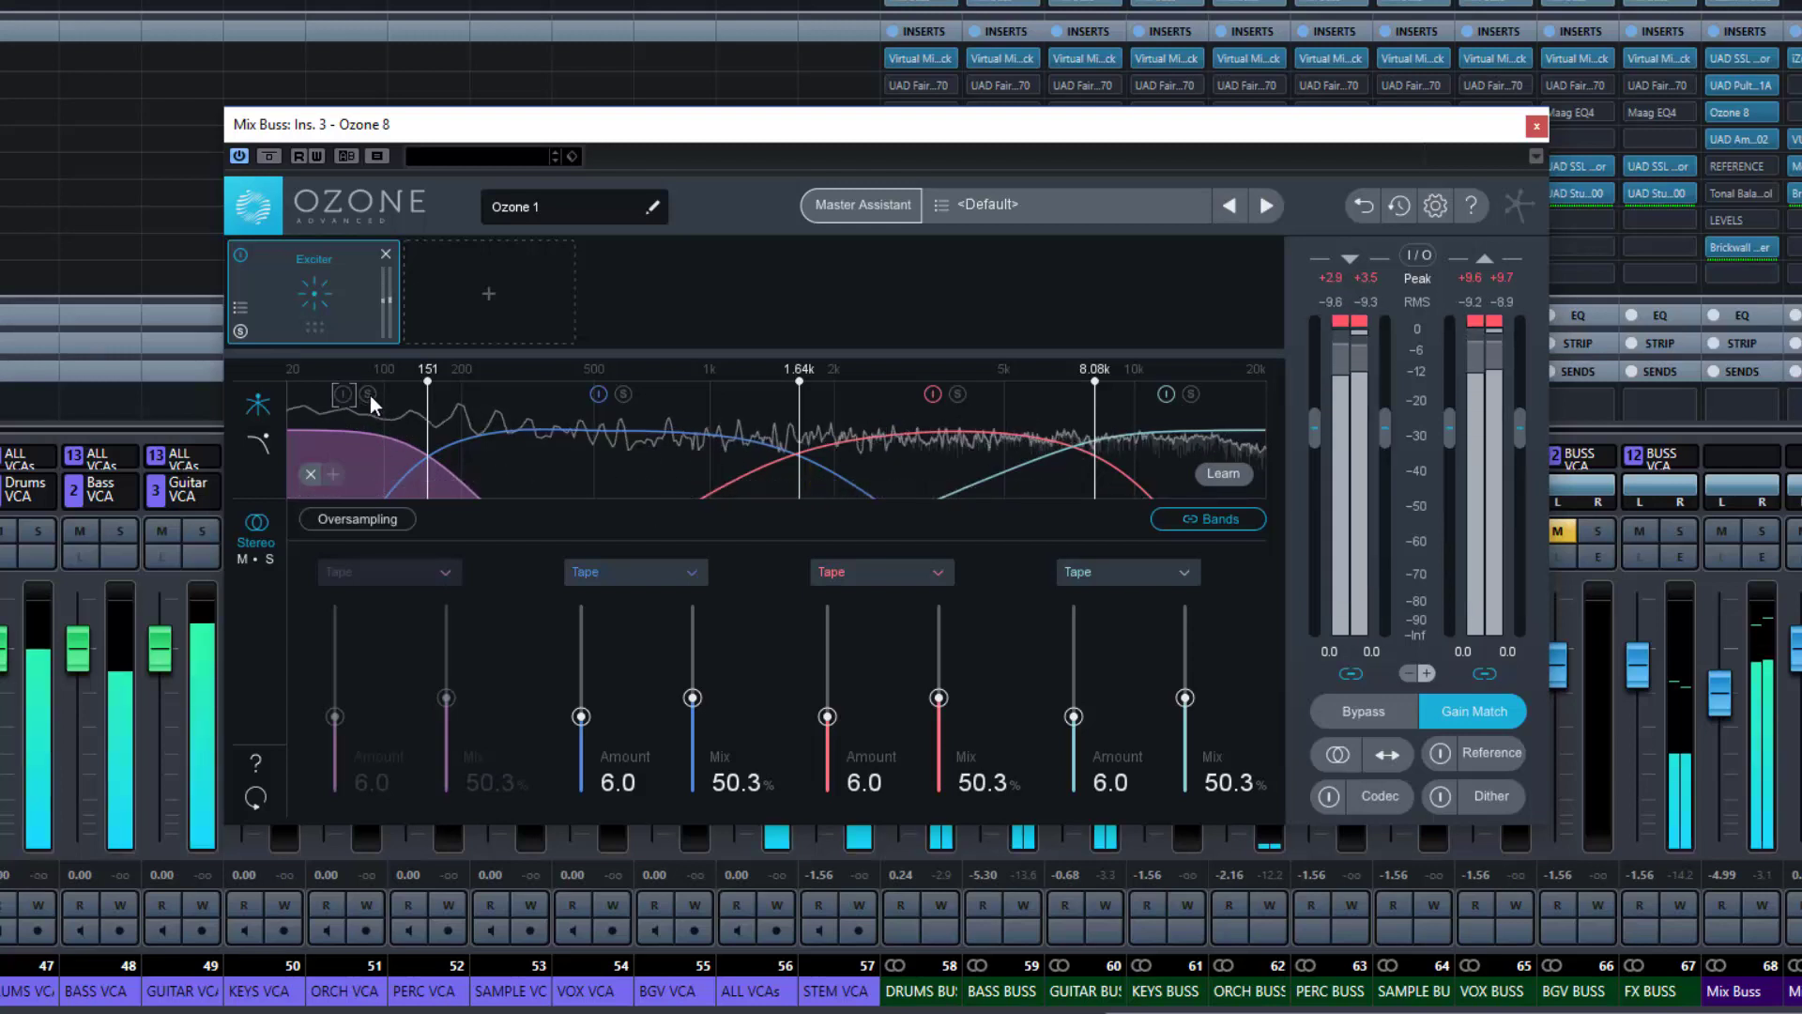
click(369, 393)
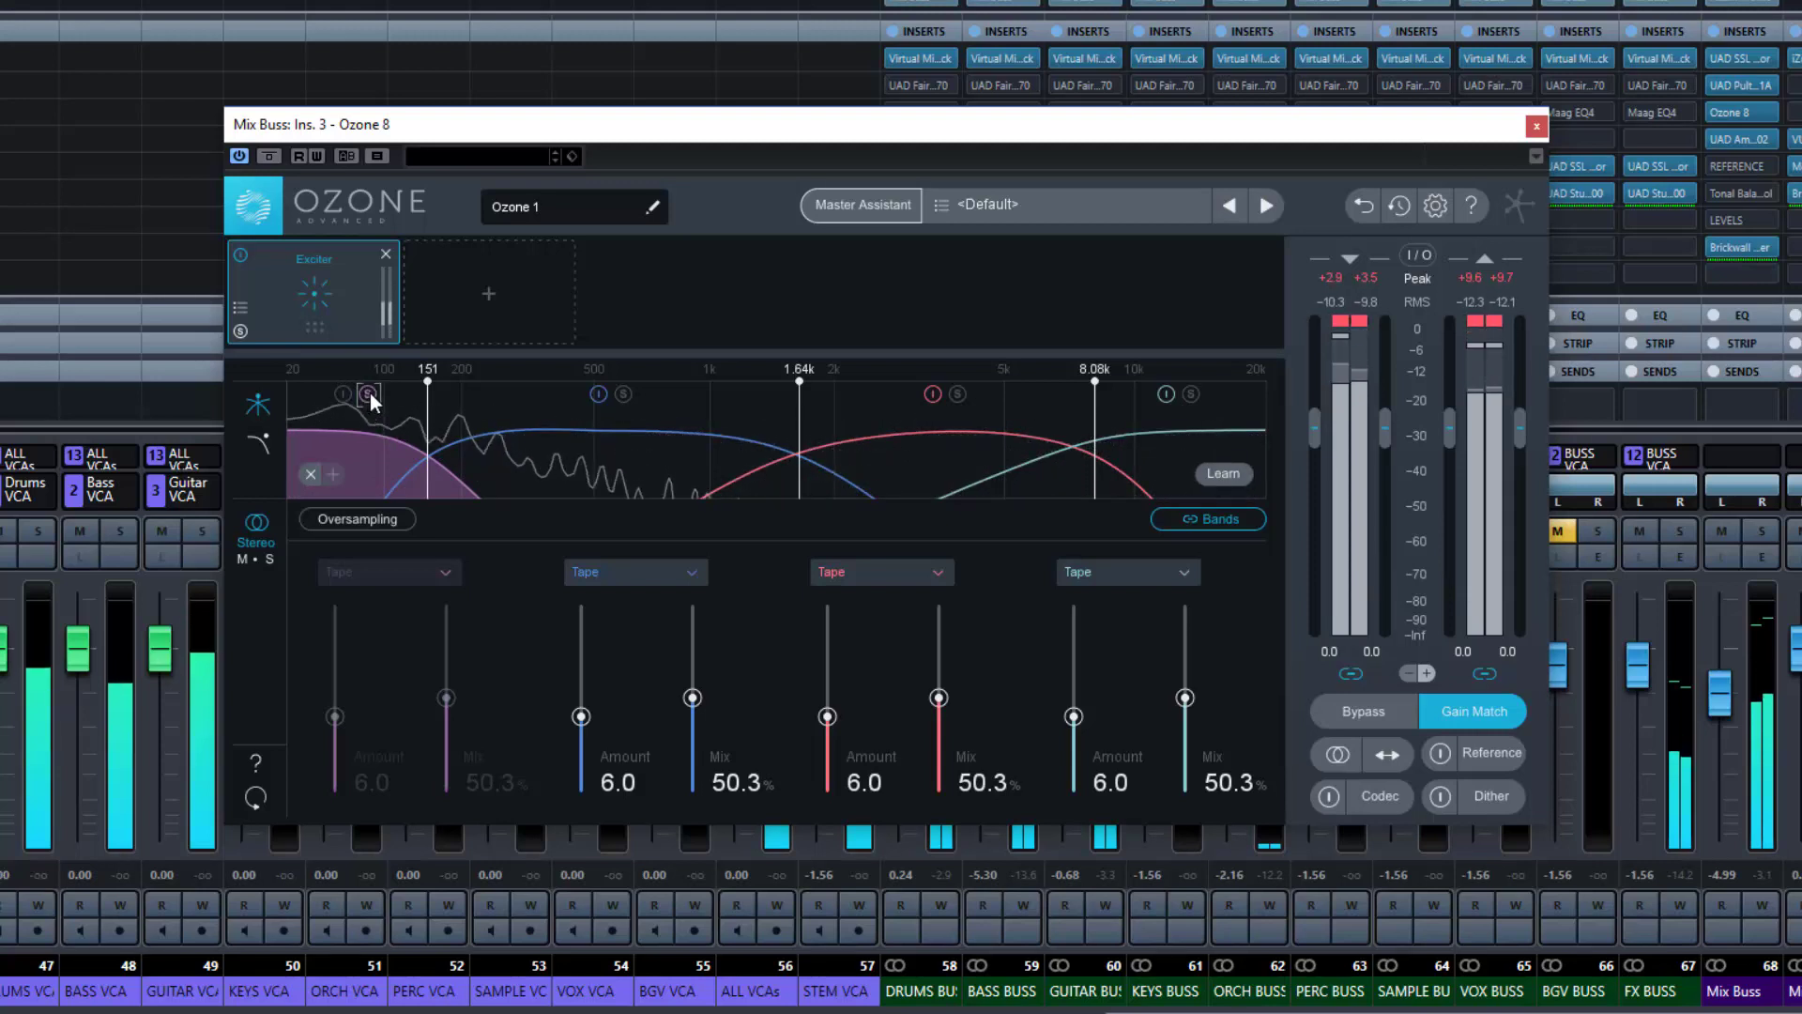
click(344, 395)
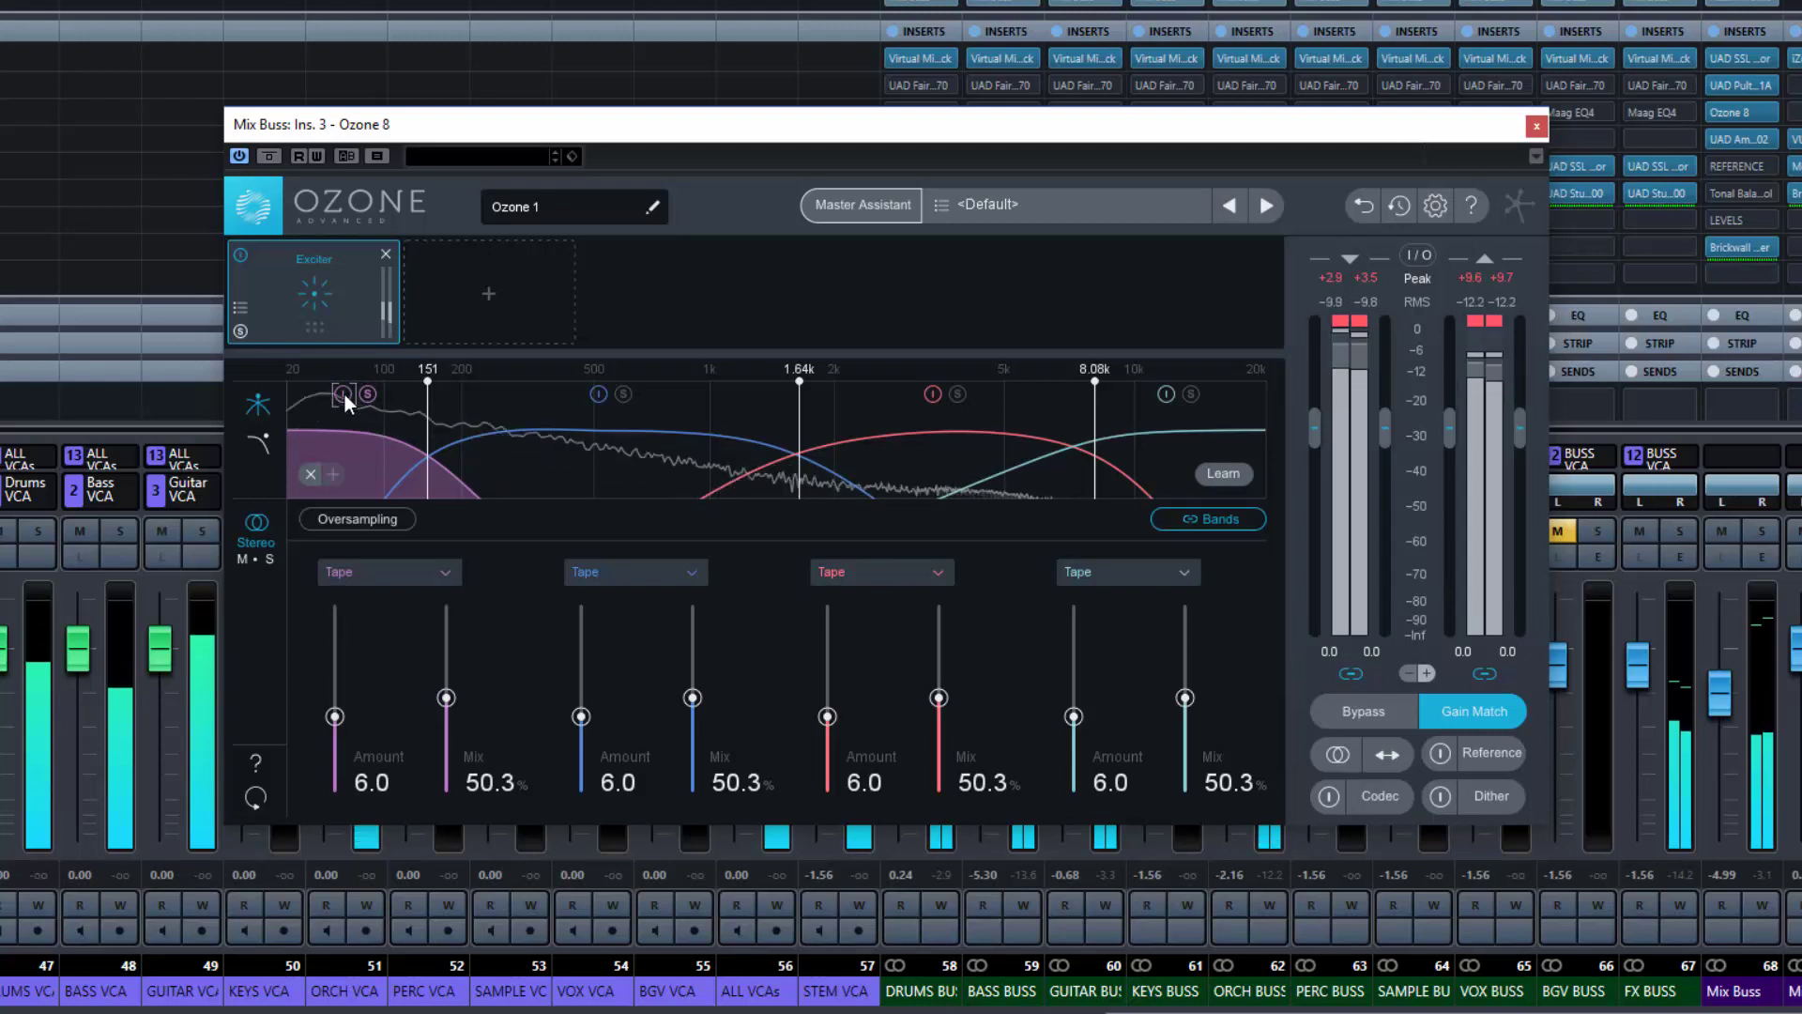
click(345, 393)
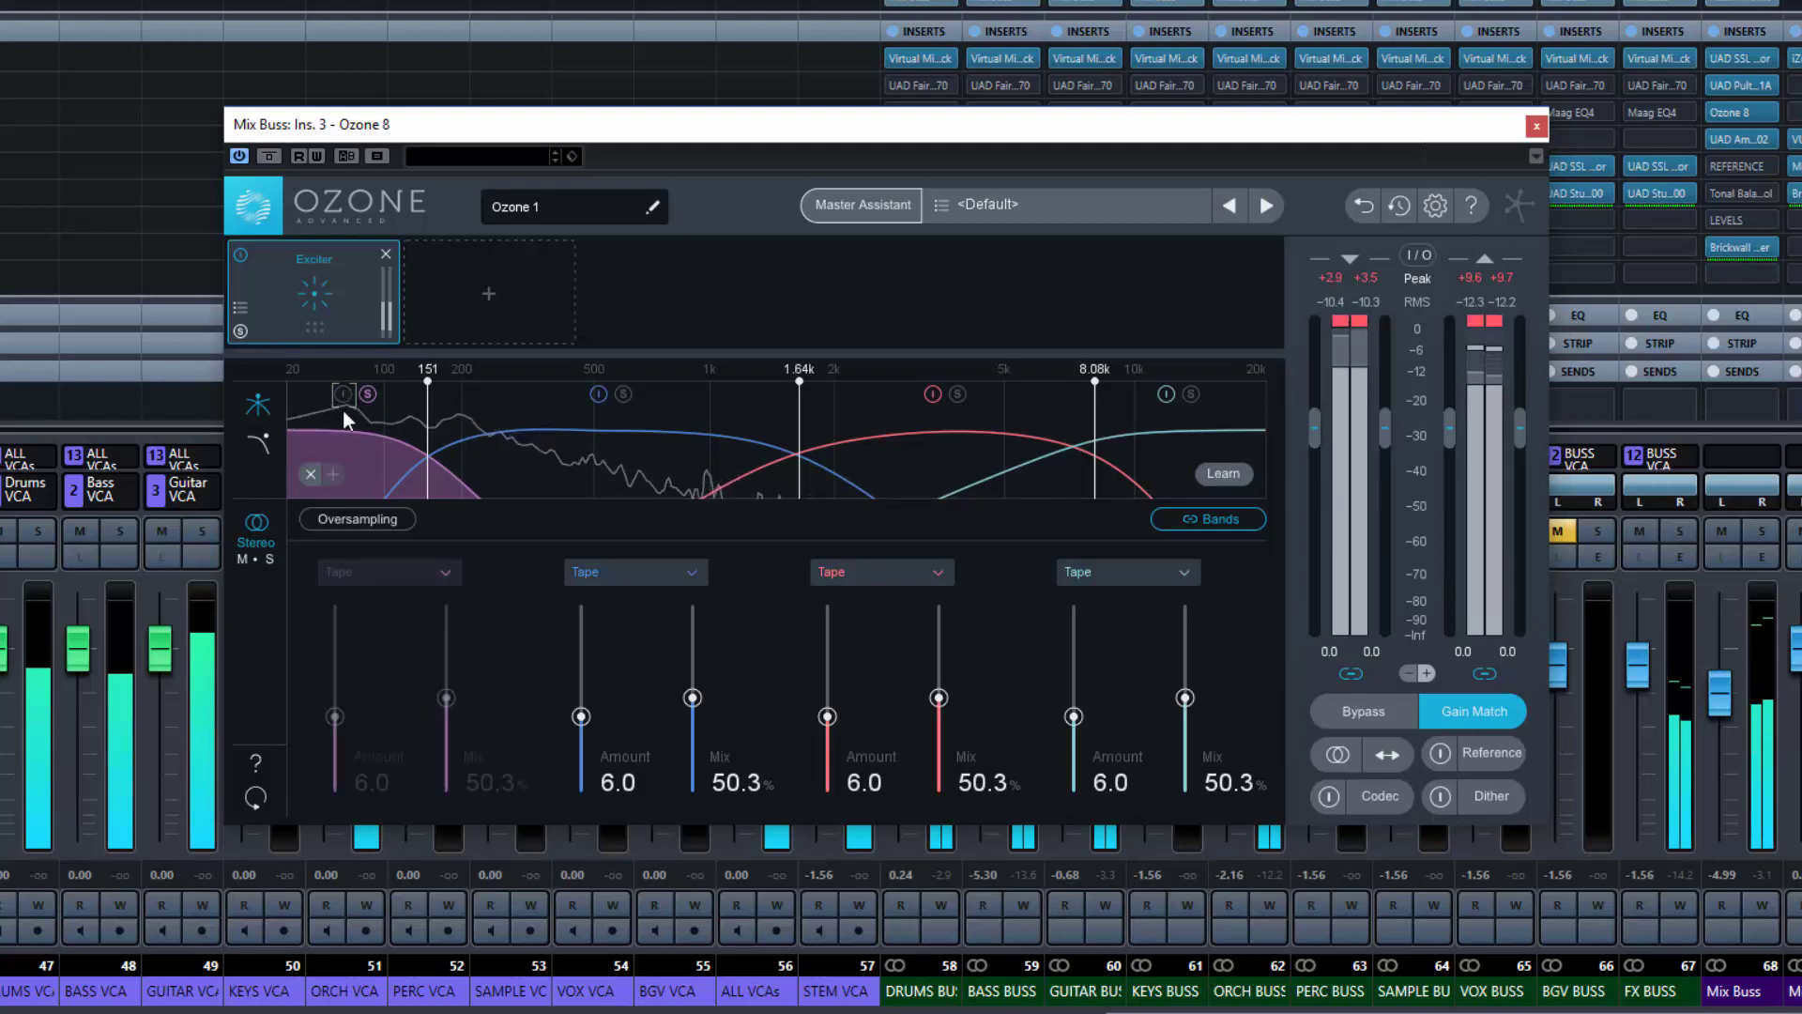
click(368, 394)
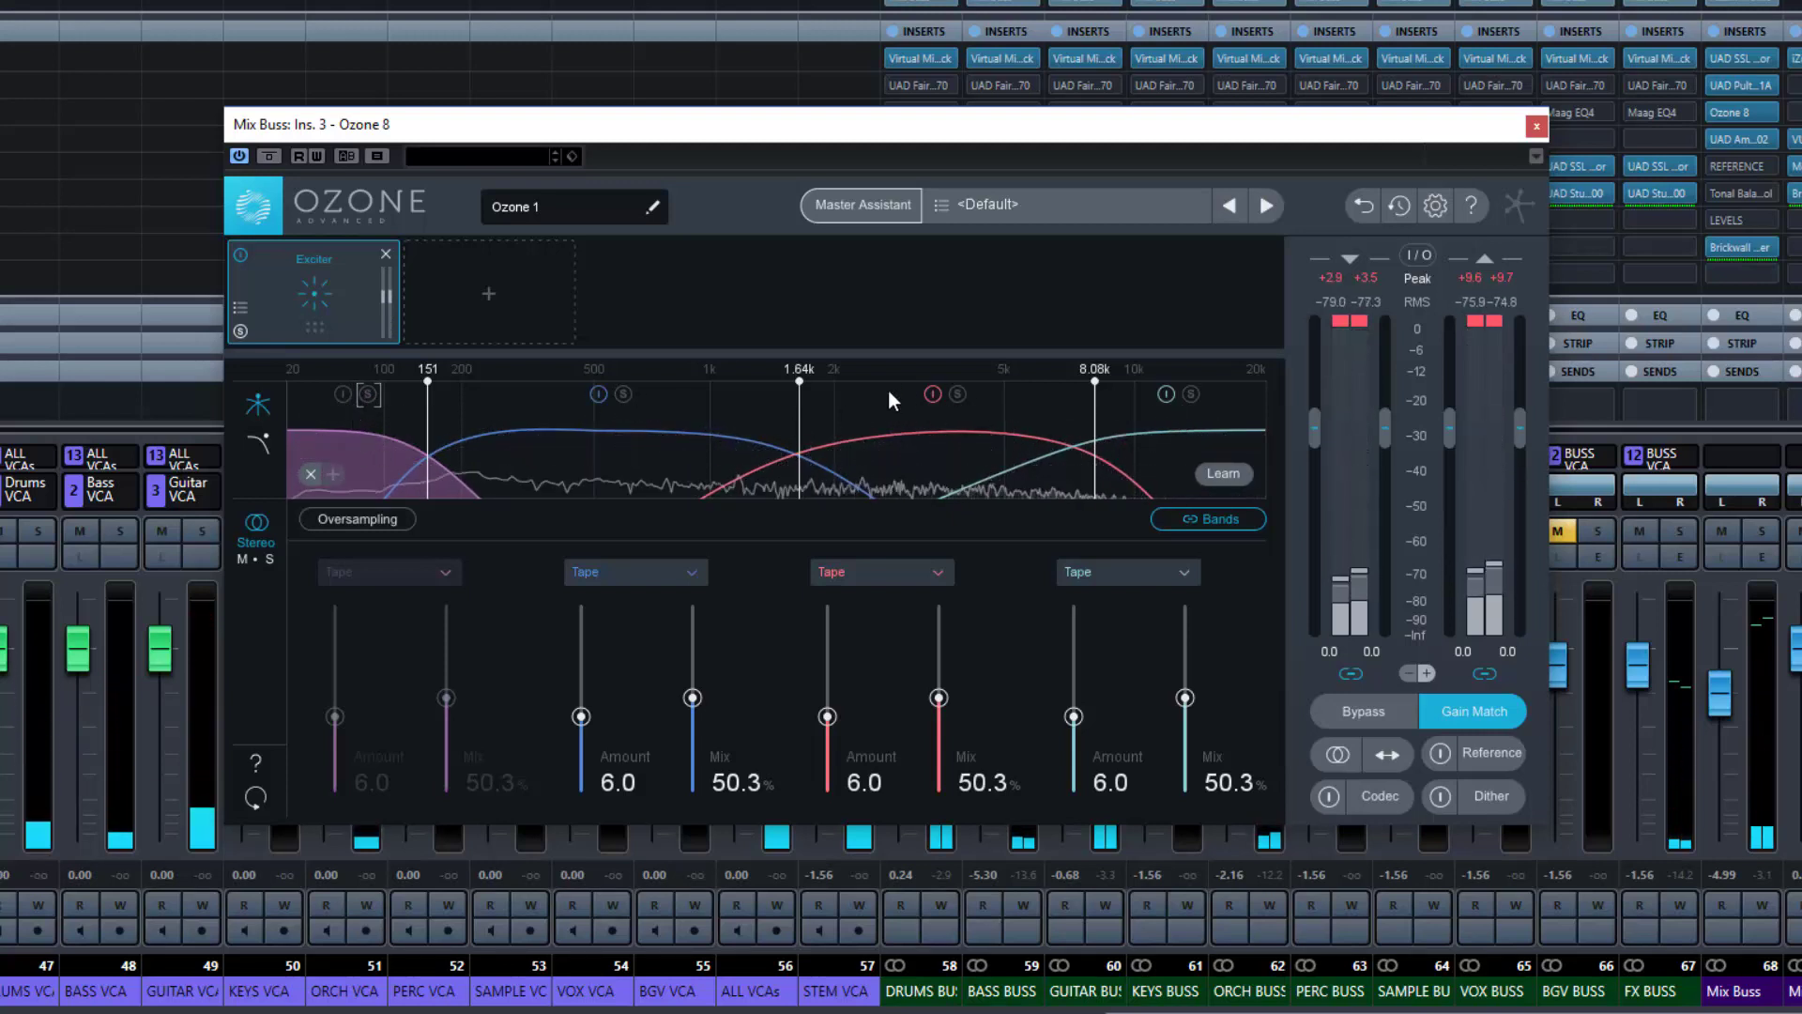
Switch the processing of the third band and the highest band off and back on in turn
click(932, 393)
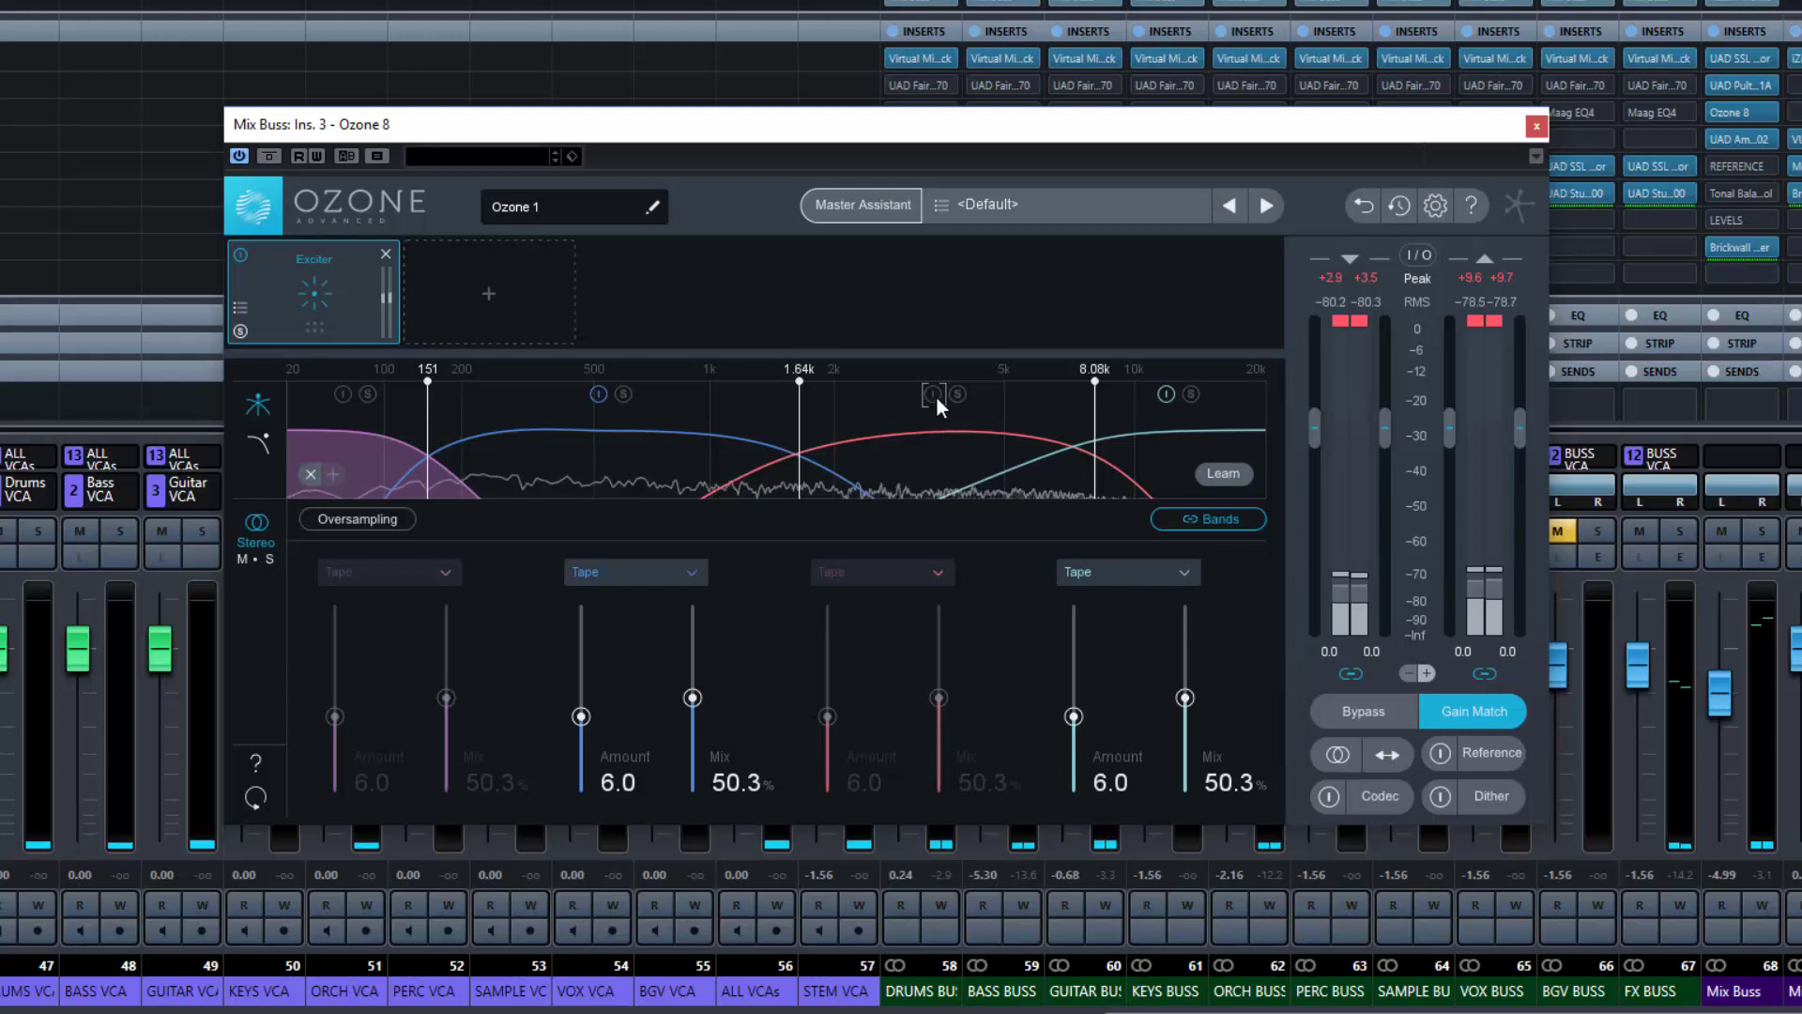
click(935, 395)
click(1166, 395)
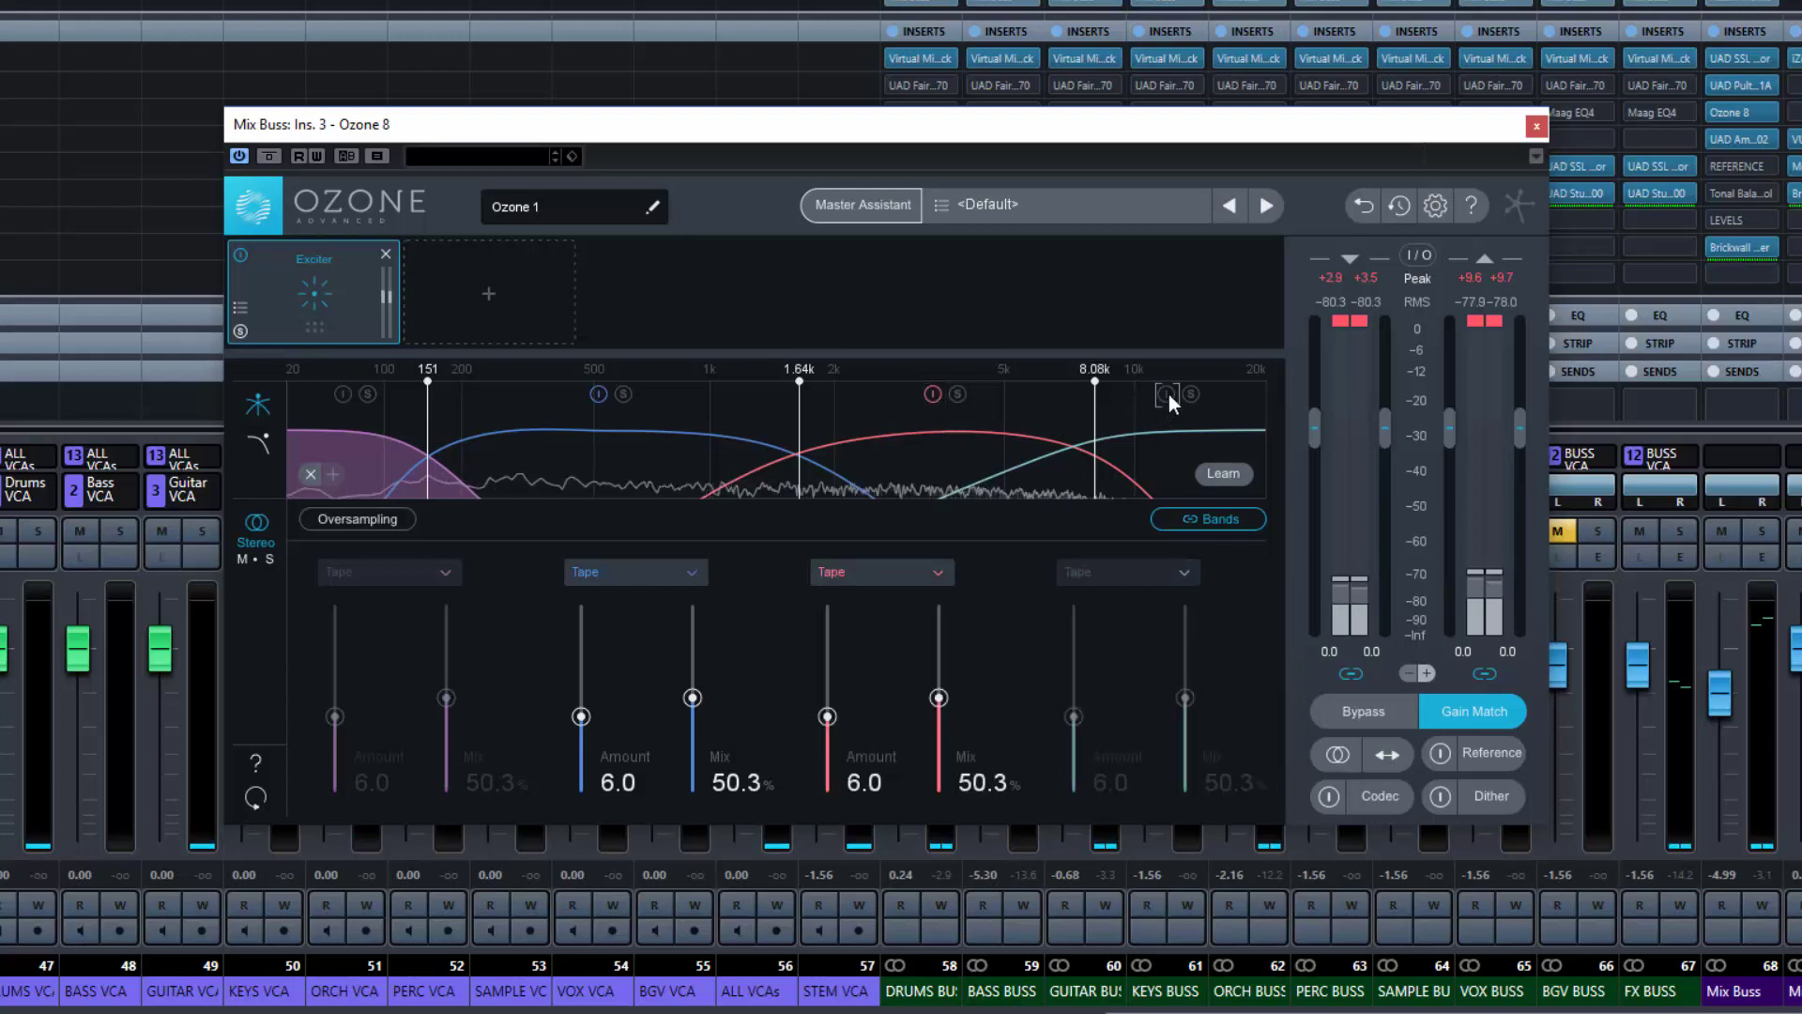
click(1166, 396)
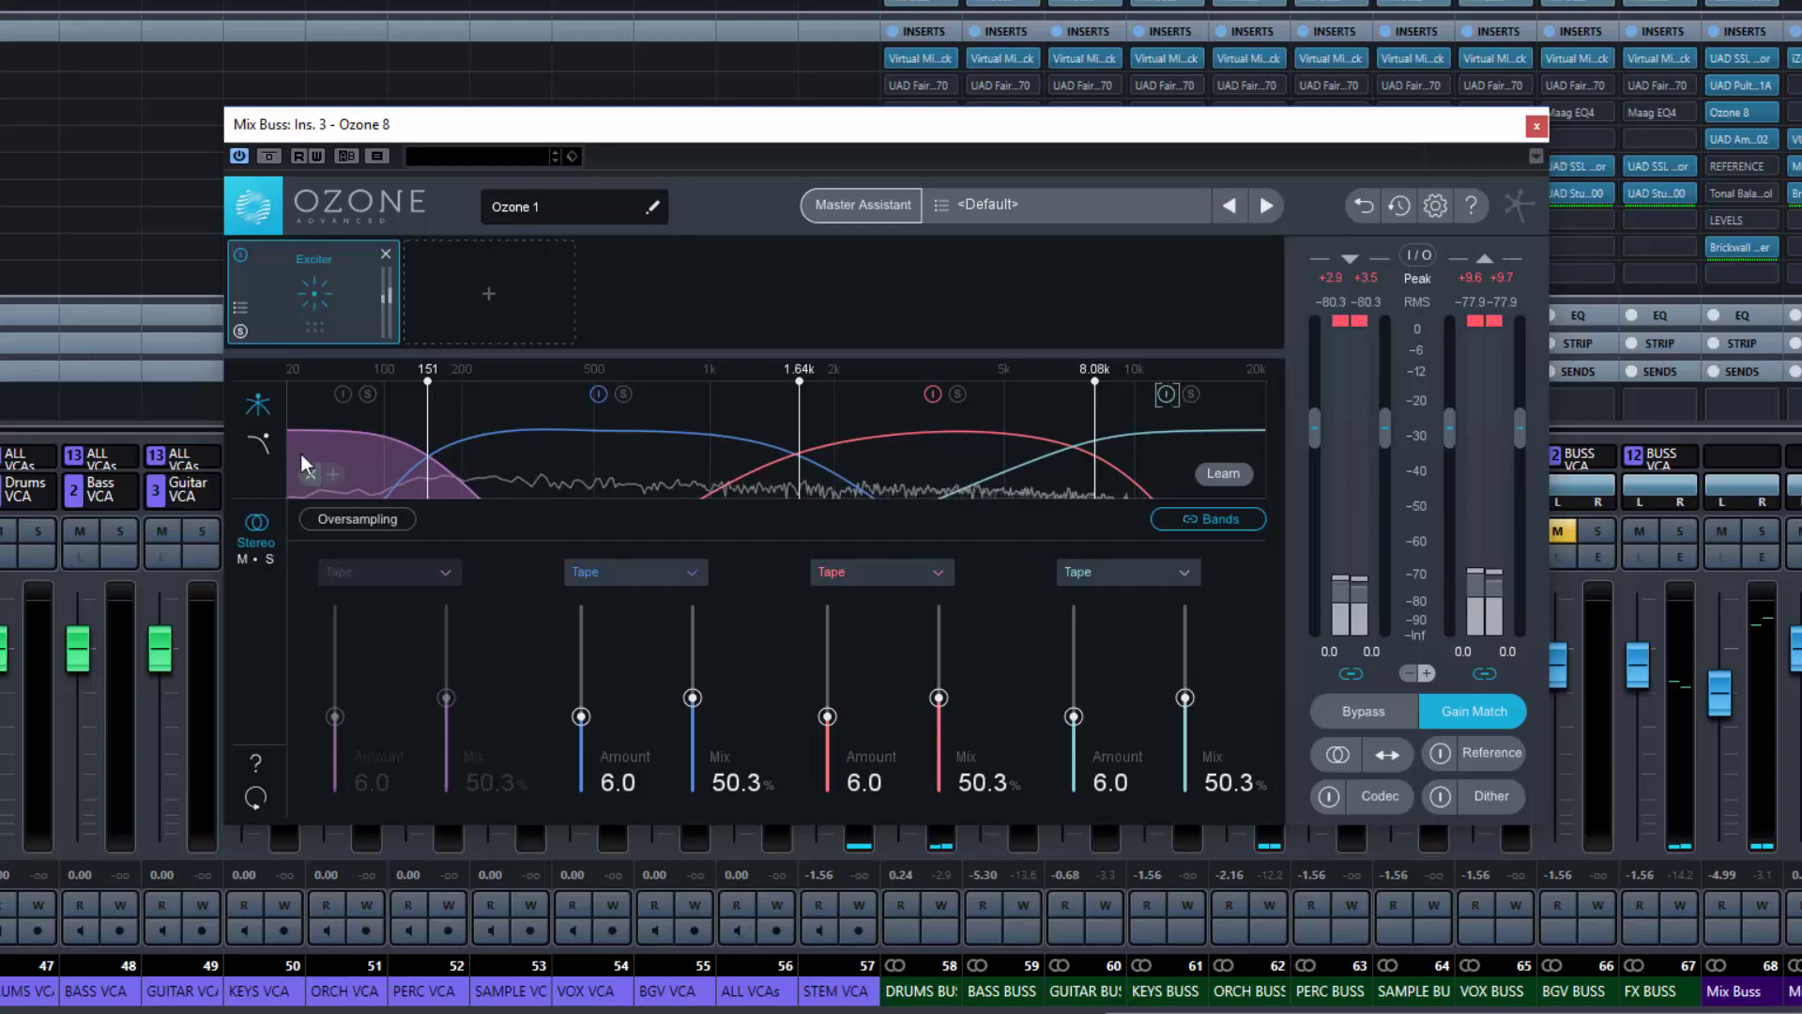
Remove the lowest frequency band from the Exciter
right_click(351, 436)
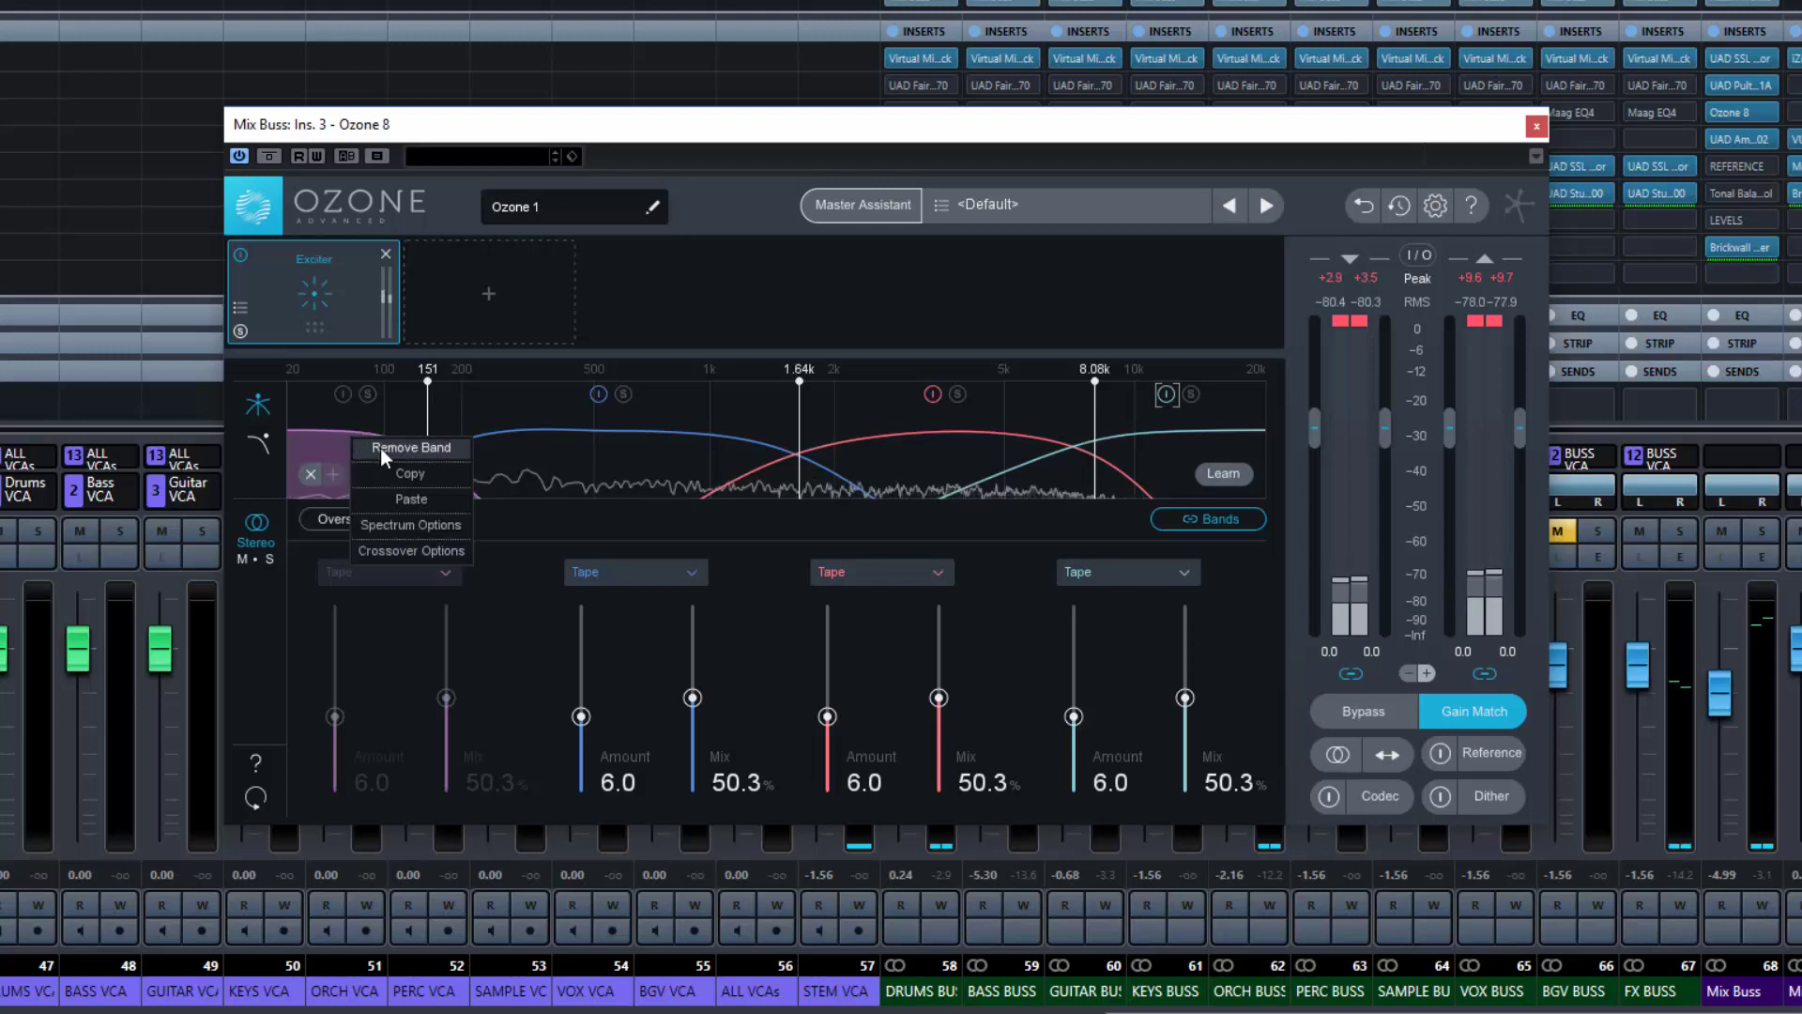
click(319, 402)
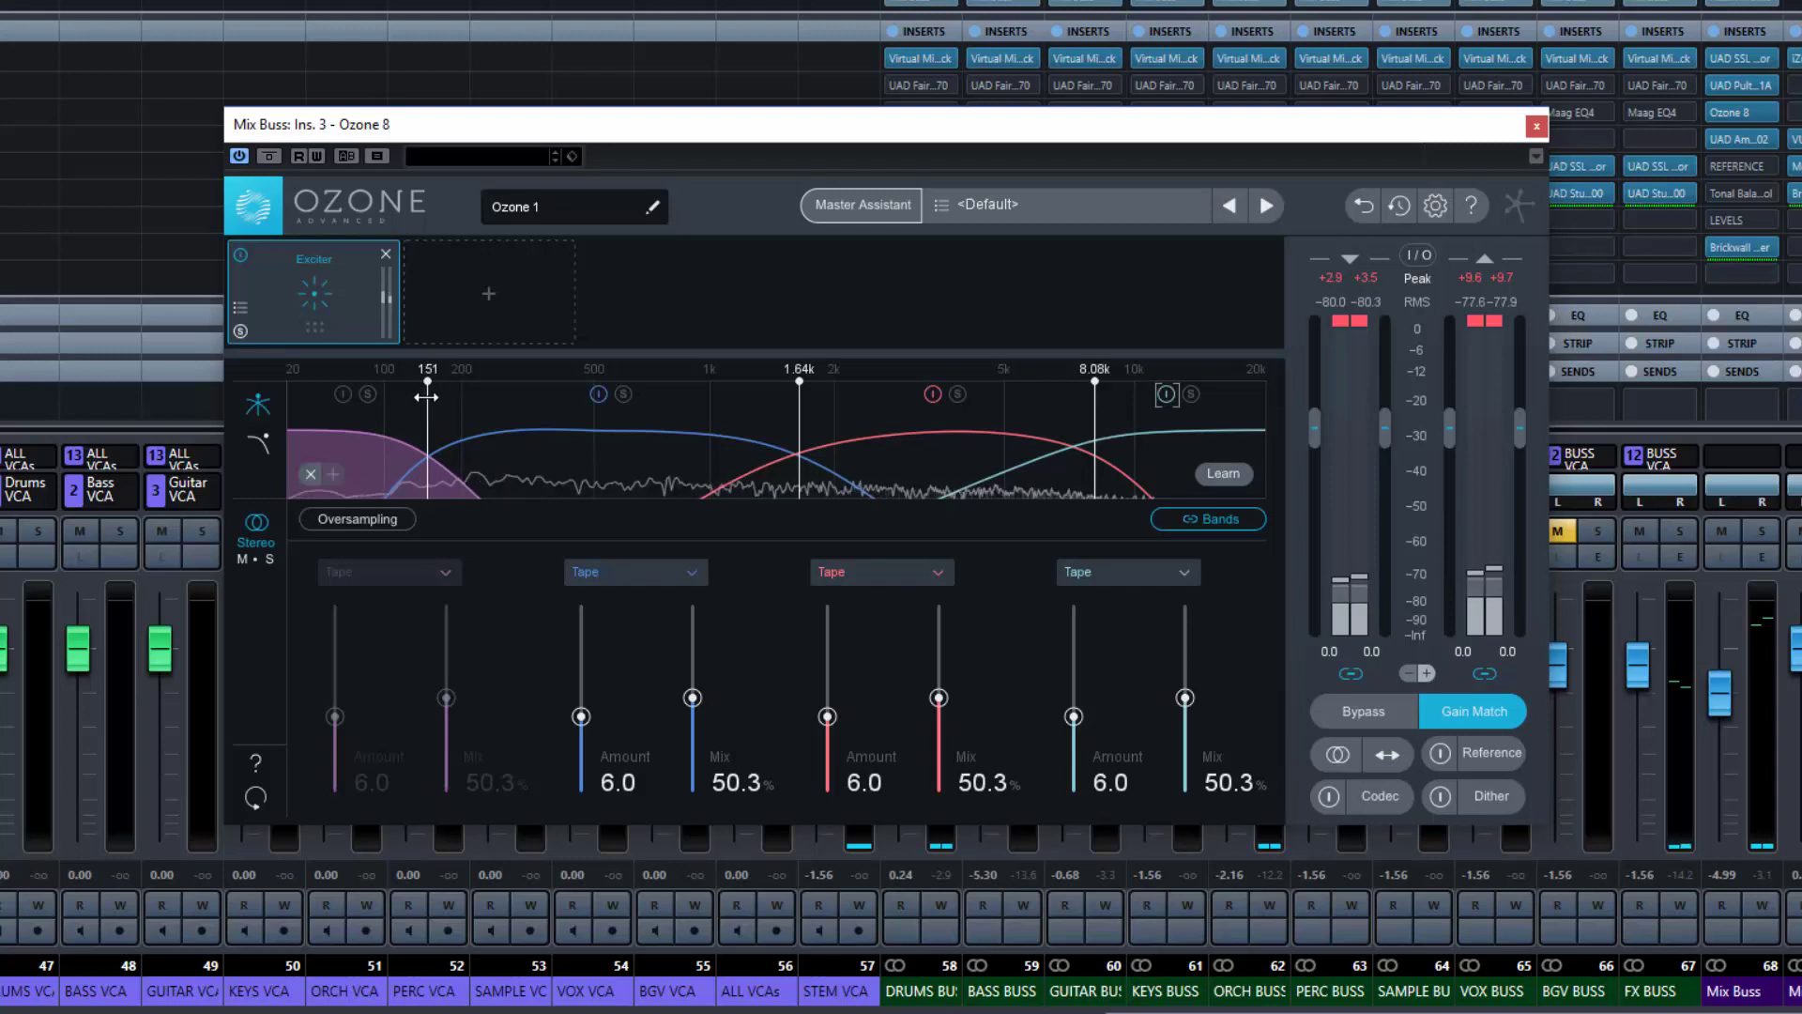
right_click(328, 425)
click(357, 437)
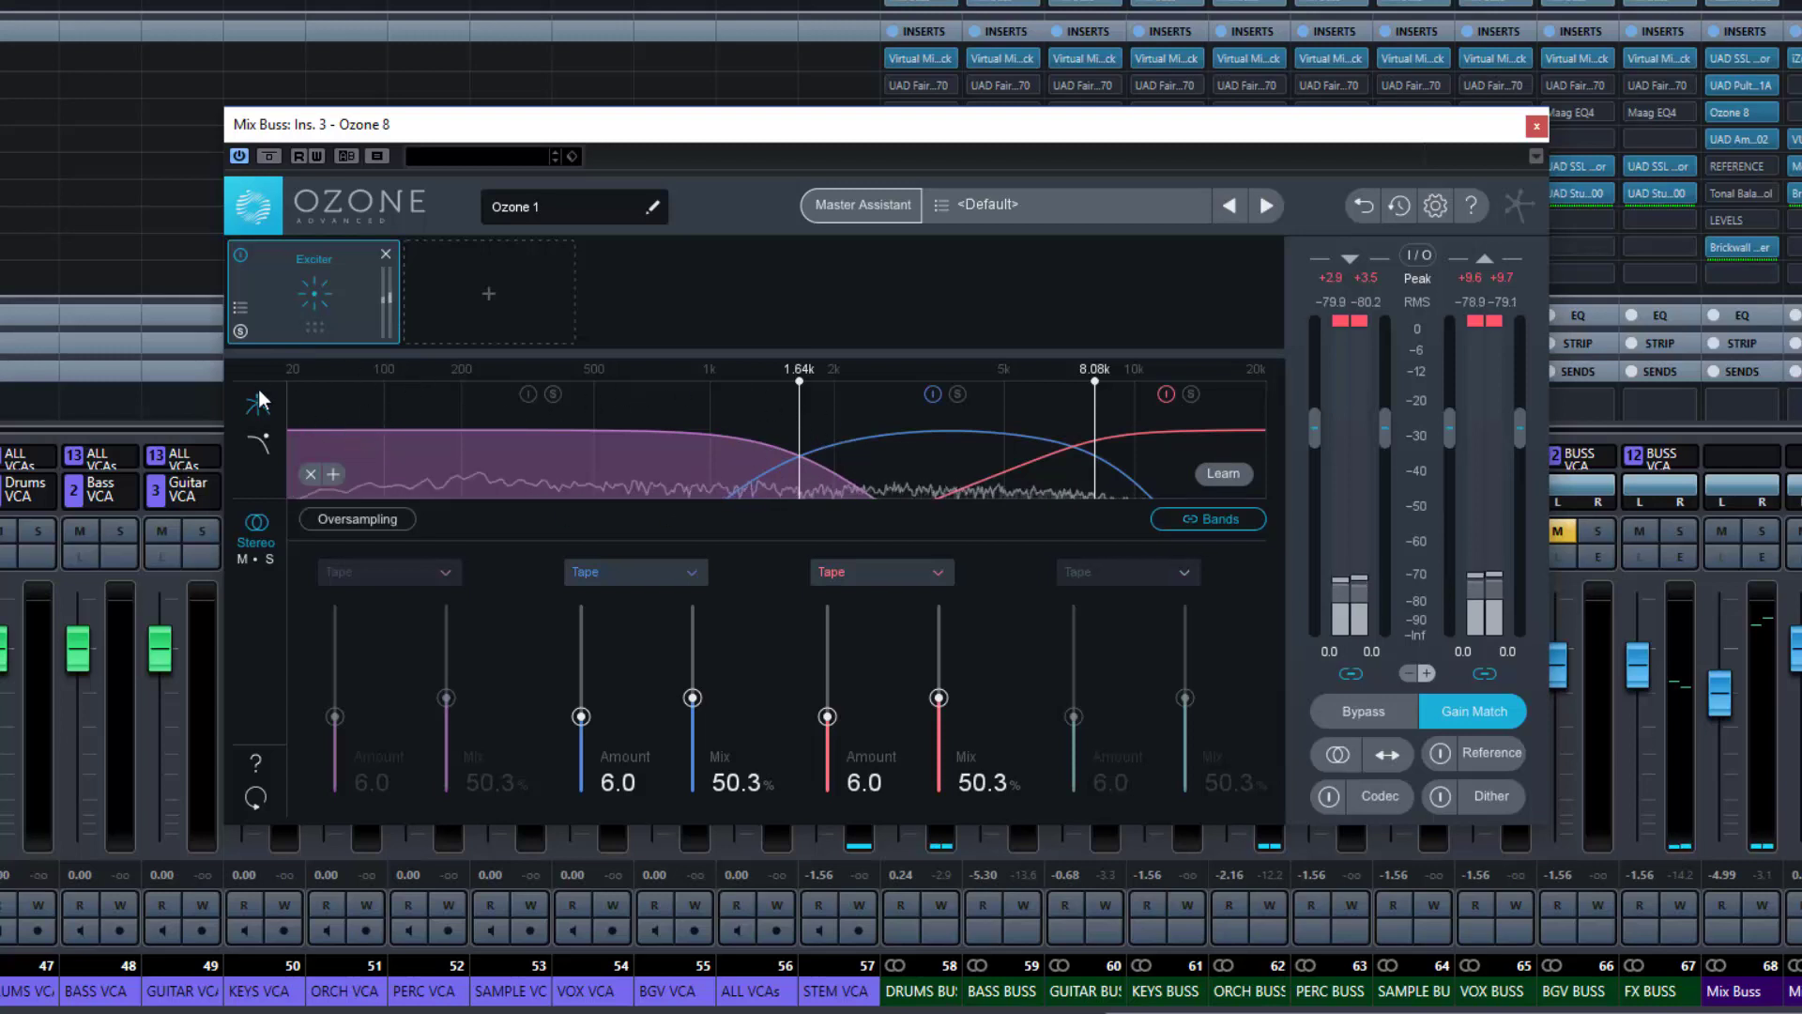
Split off a new low band and set its crossover to about 146 Hz
right_click(402, 425)
click(441, 439)
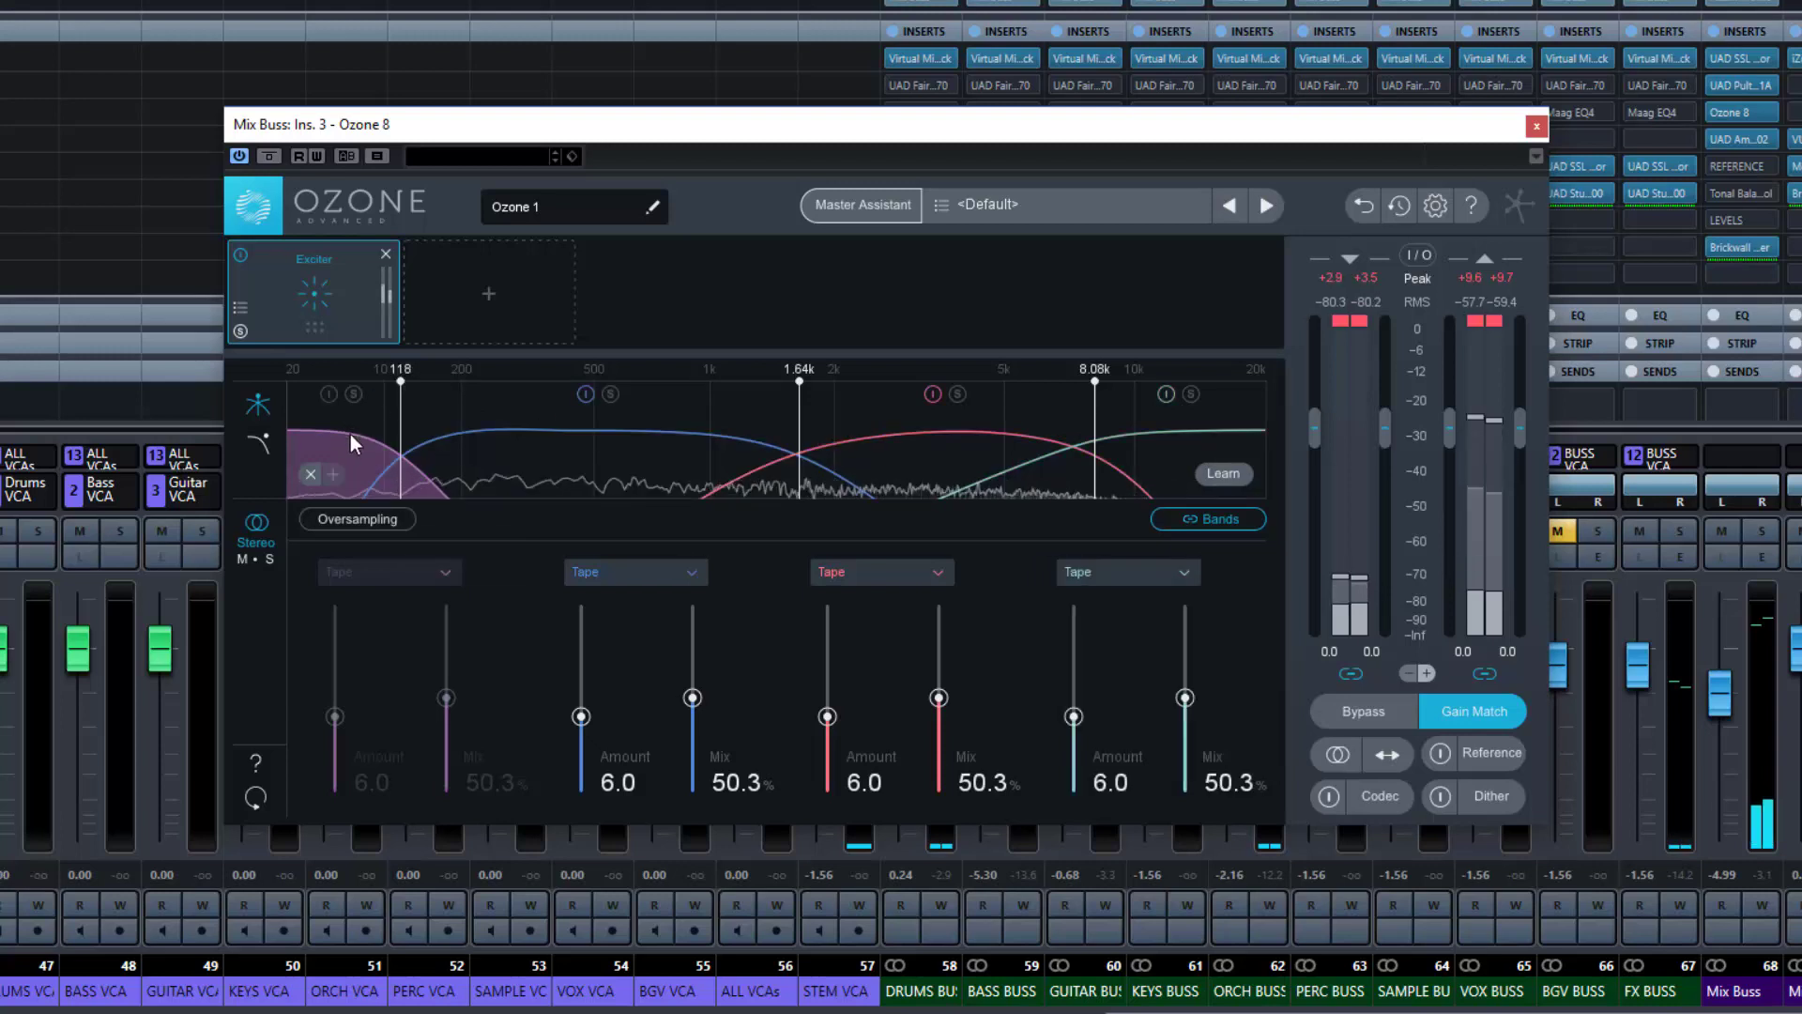
mouse_move(404, 425)
mouse_down()
mouse_move(443, 425)
mouse_move(425, 425)
mouse_up()
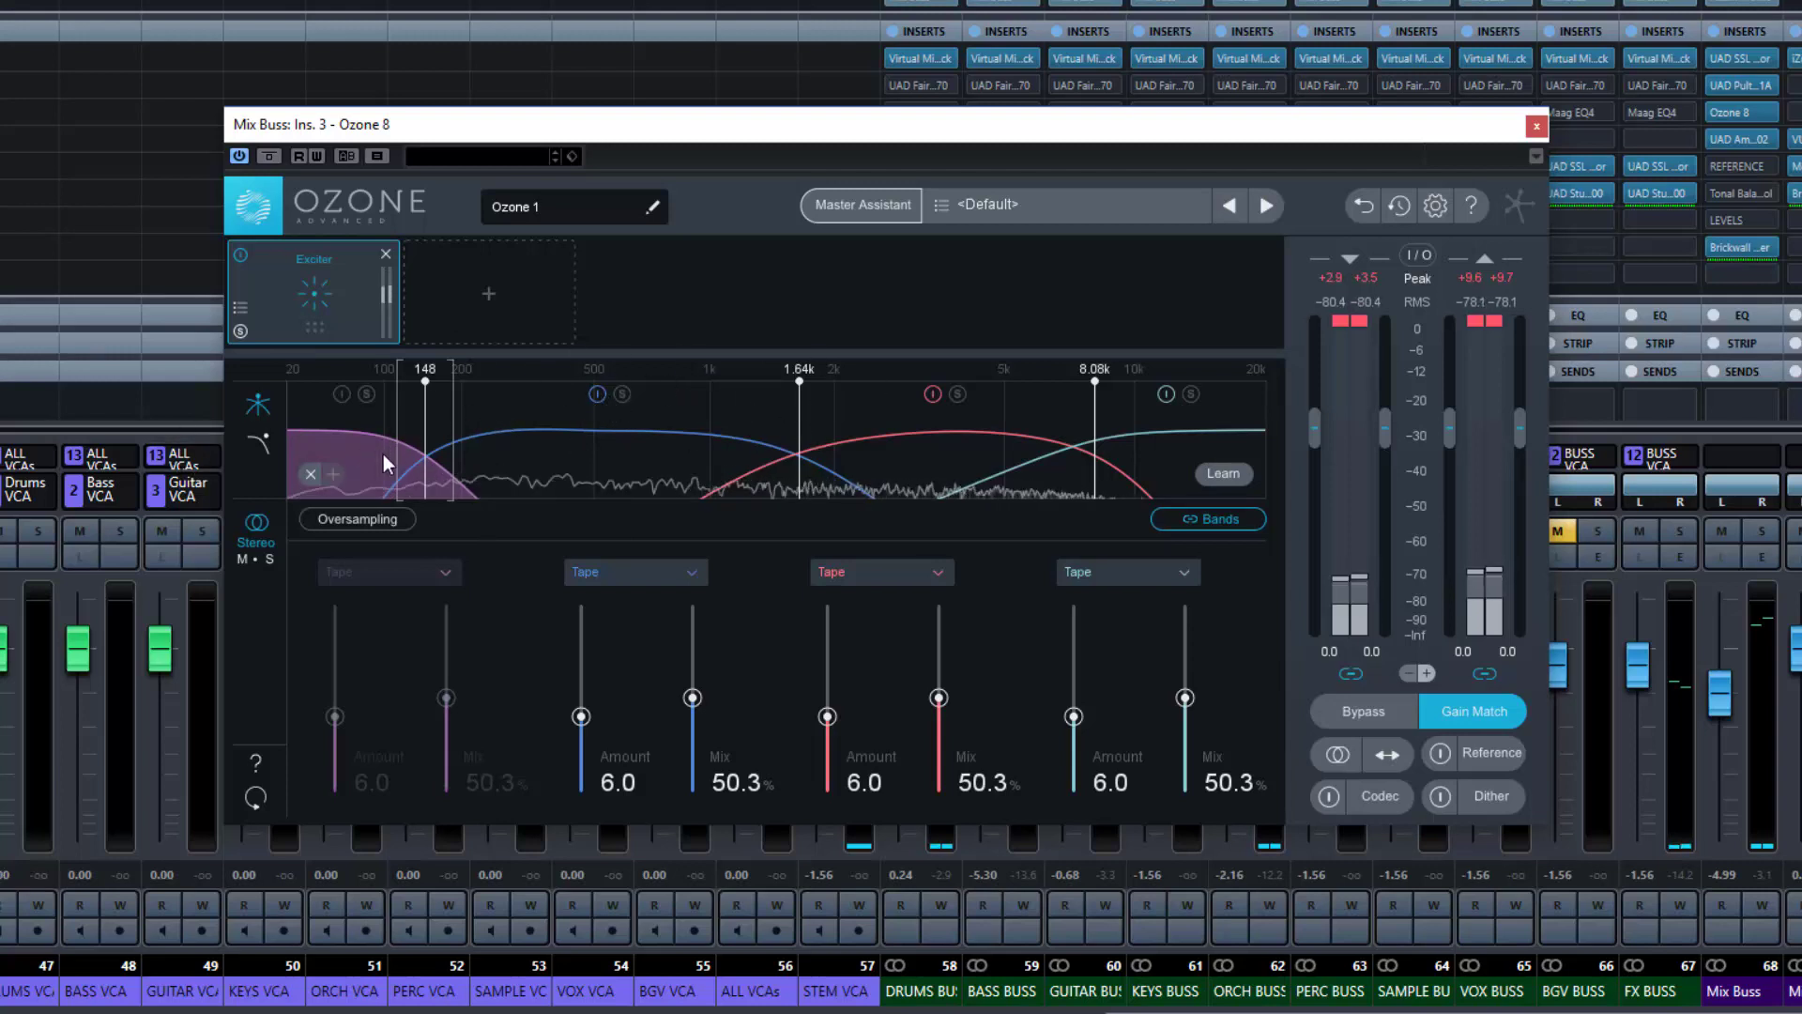
drag(431, 434, 424, 447)
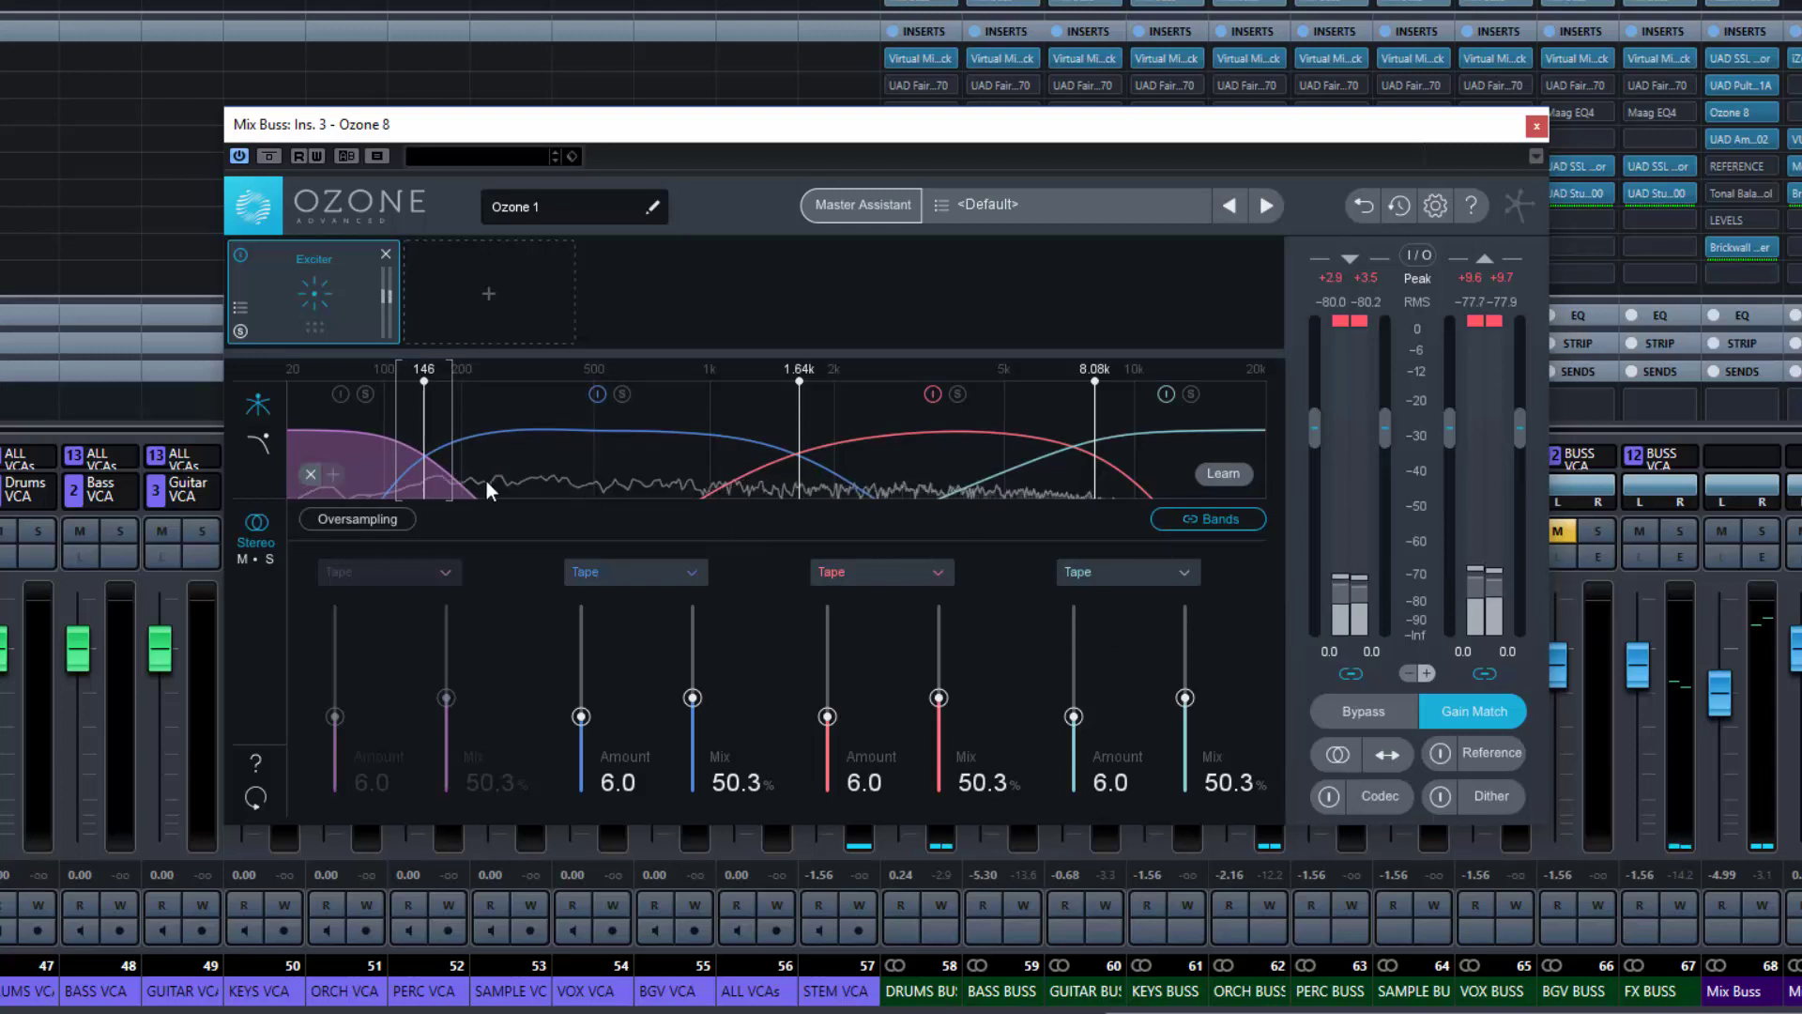
Open the post filter and try high-frequency cuts during playback, including -10.0 dB near 4.9 kHz, -6.1 dB near 11.6 kHz and -2.1 dB near 10 kHz
click(262, 447)
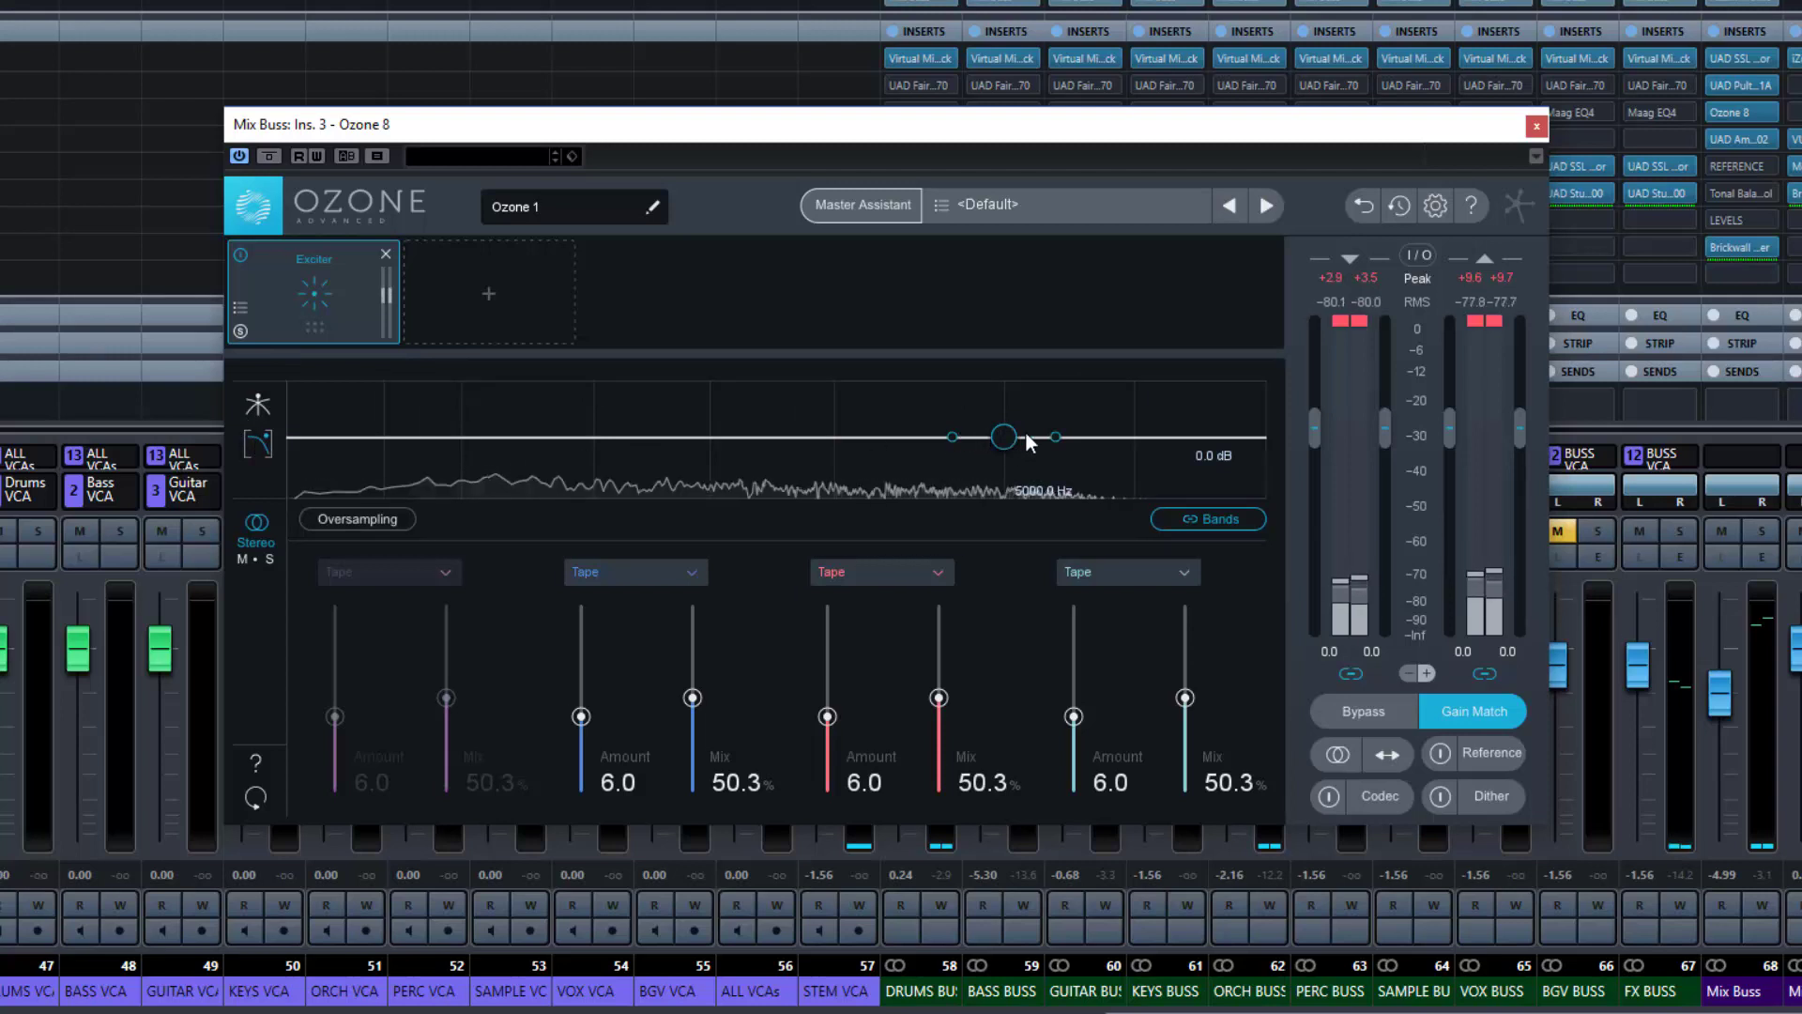
key(space)
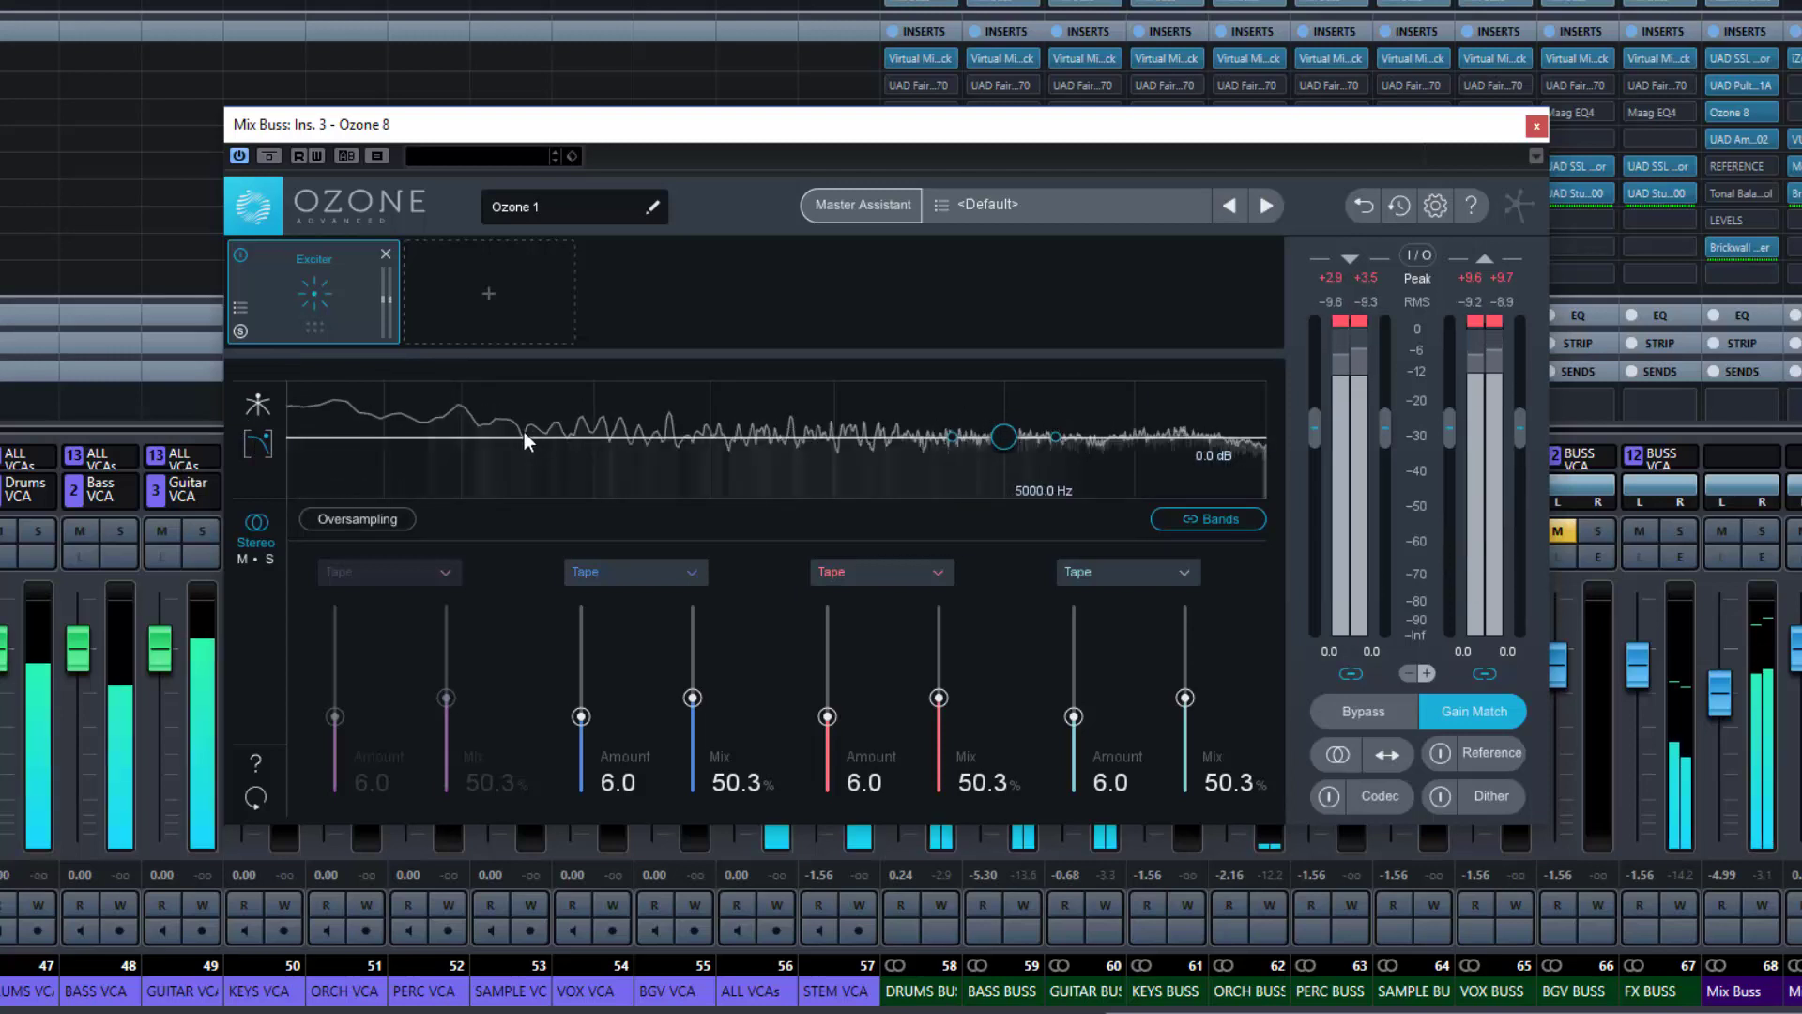
drag(1003, 438, 1000, 457)
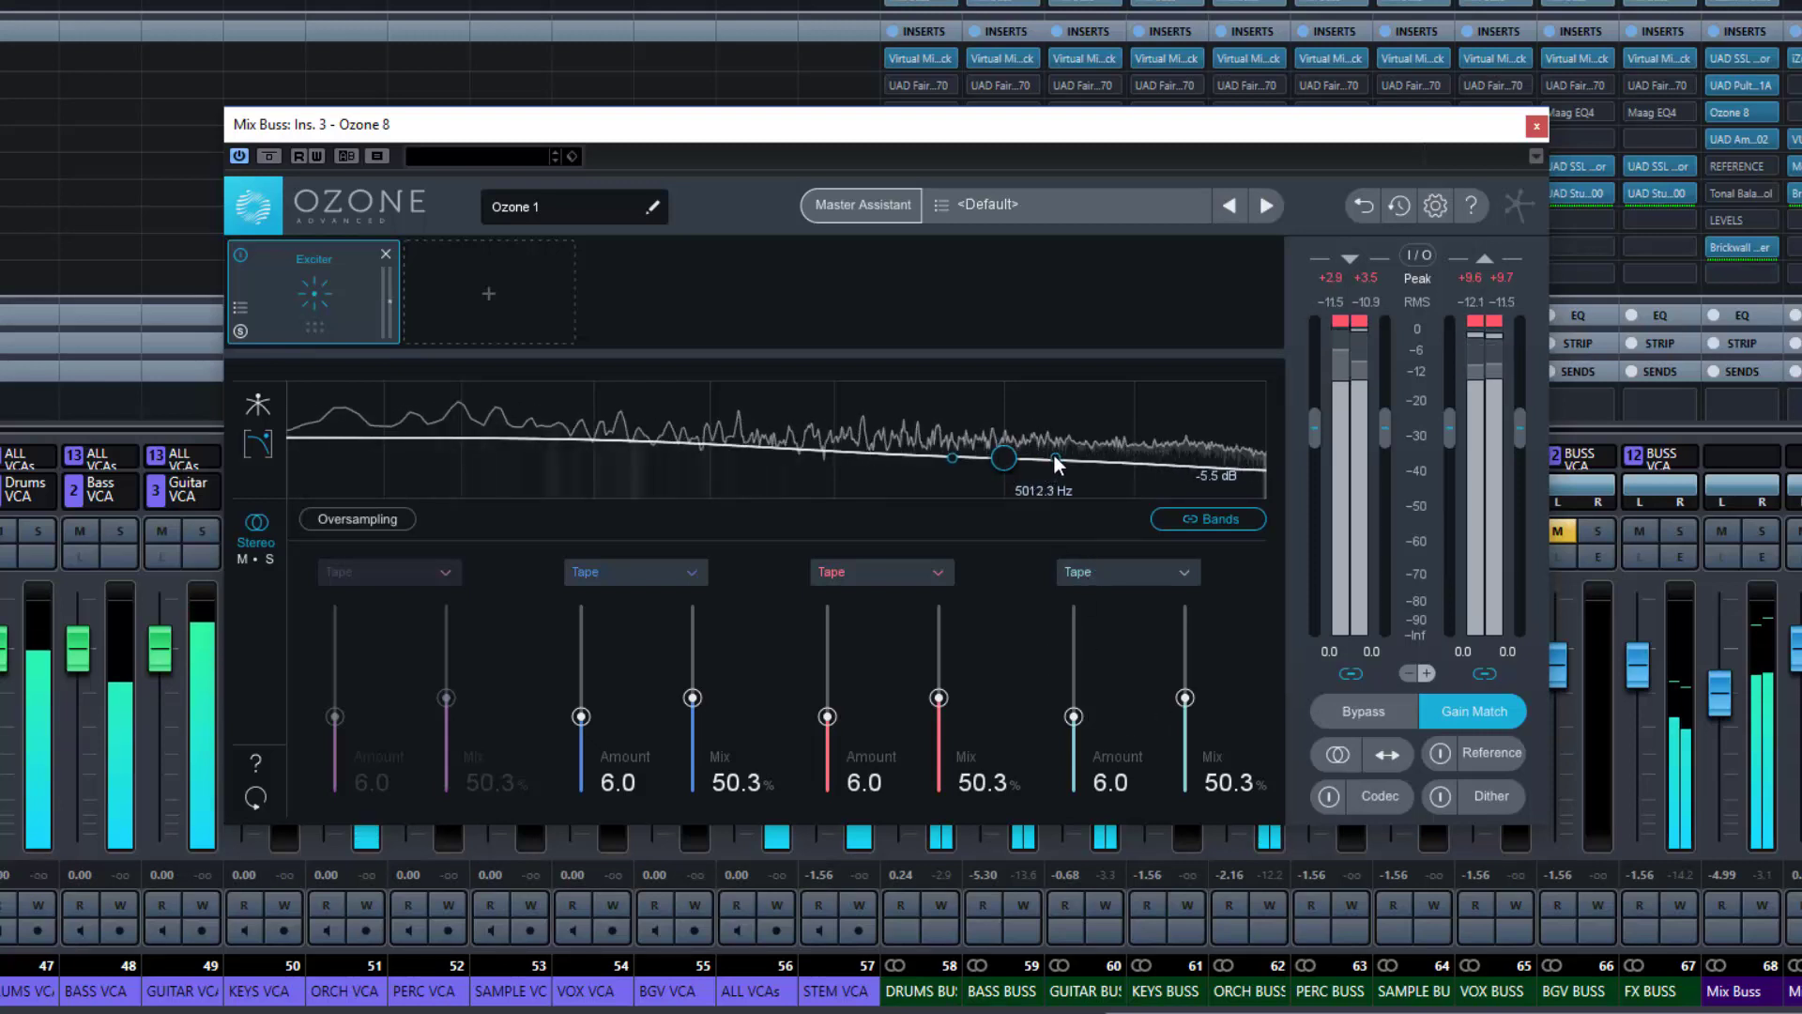
drag(1055, 454, 1001, 488)
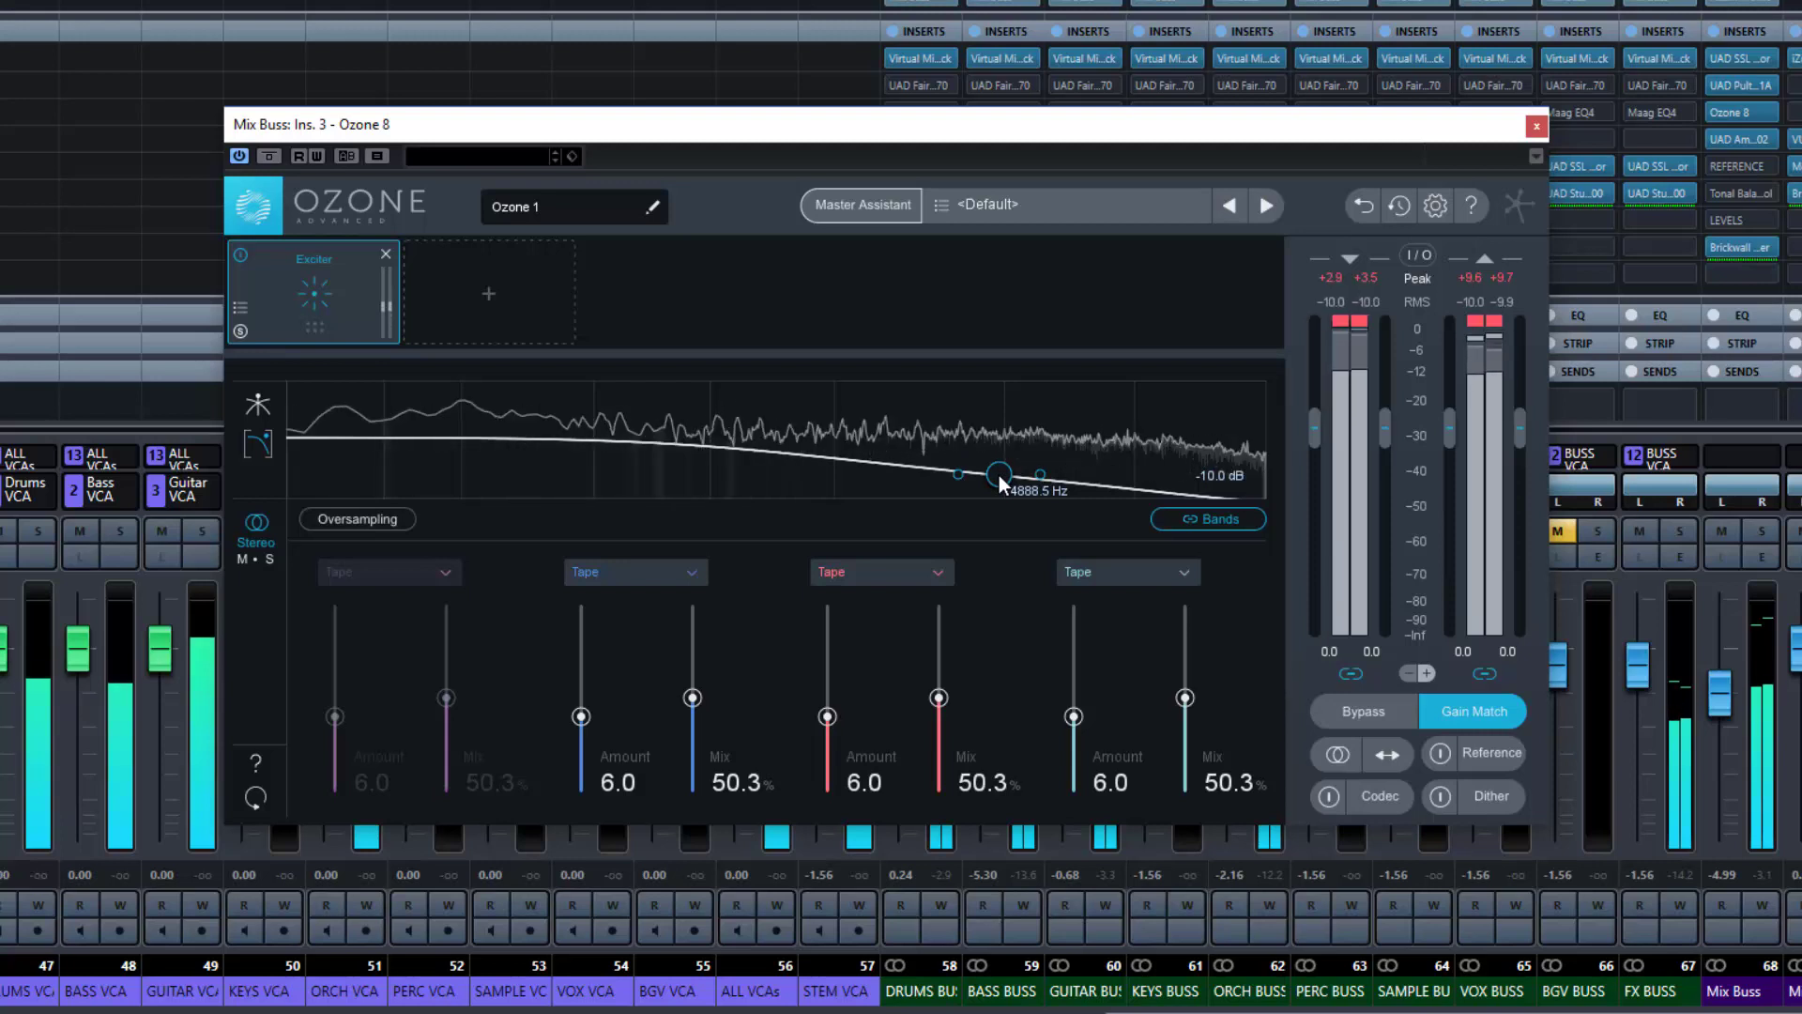
drag(999, 474, 1155, 453)
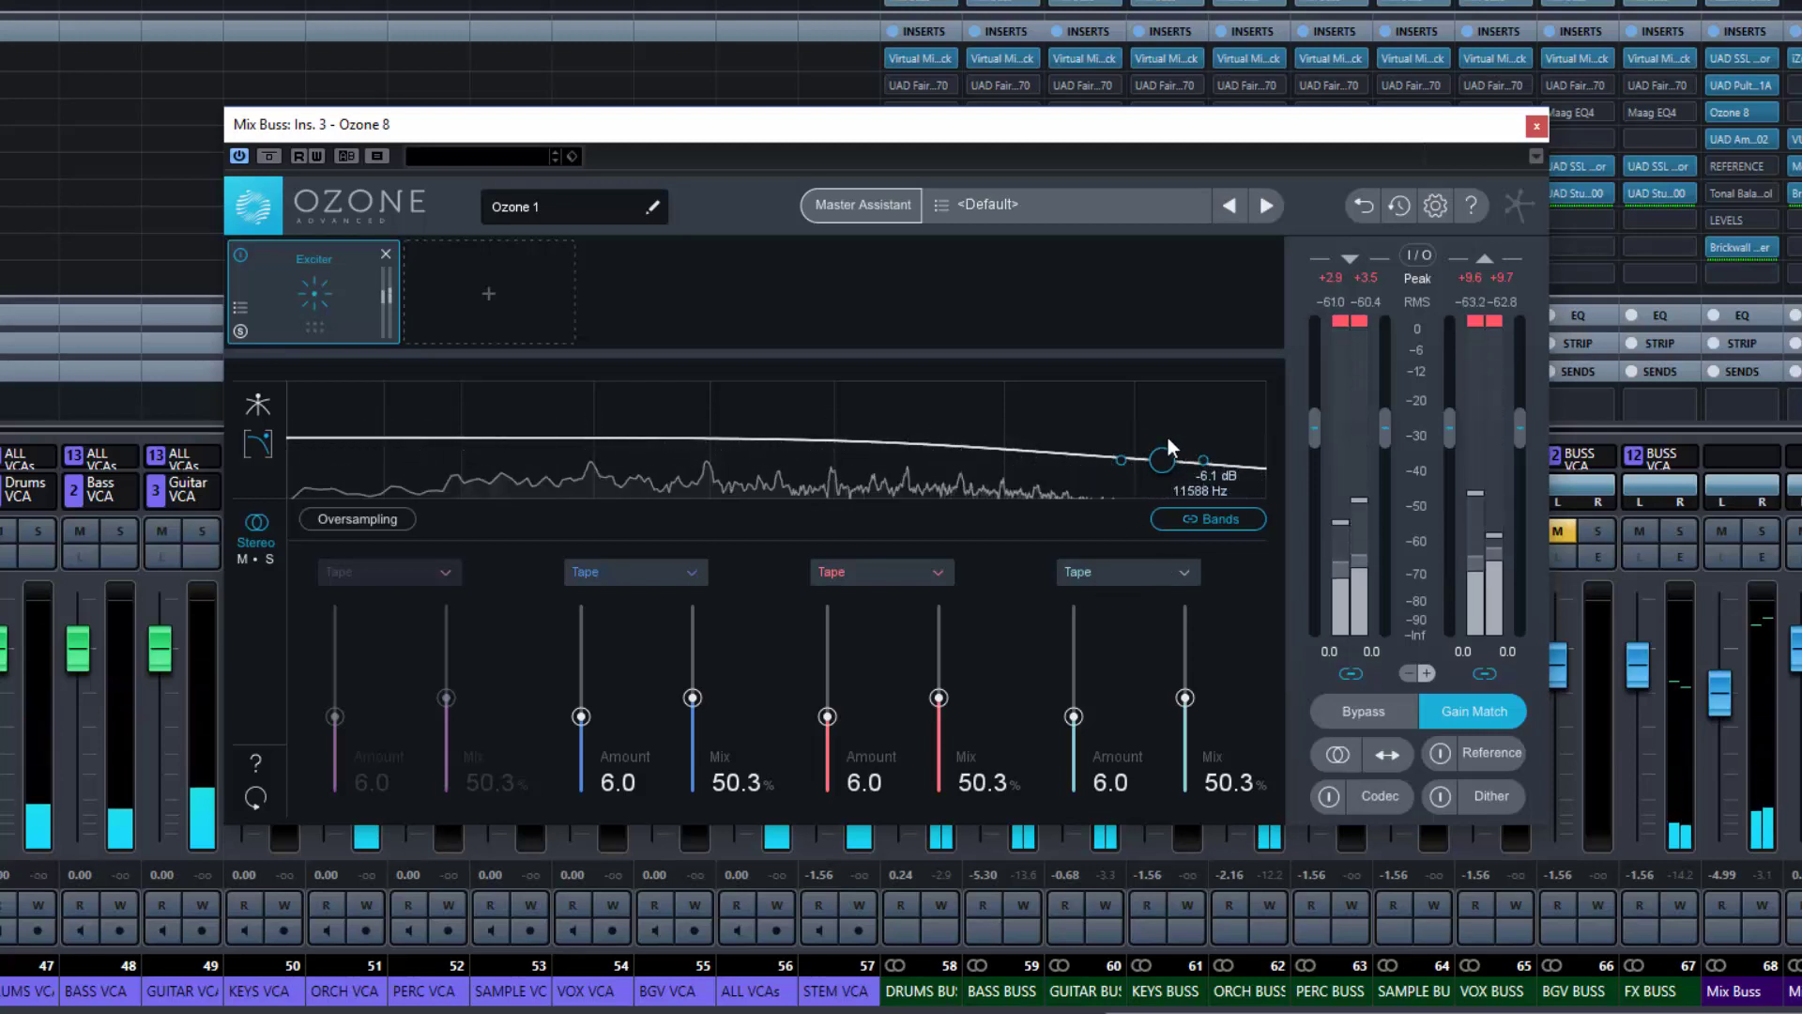
mouse_move(1163, 461)
mouse_down()
mouse_move(1180, 447)
mouse_move(1179, 490)
mouse_move(1237, 446)
mouse_move(1215, 429)
mouse_move(1135, 442)
mouse_up()
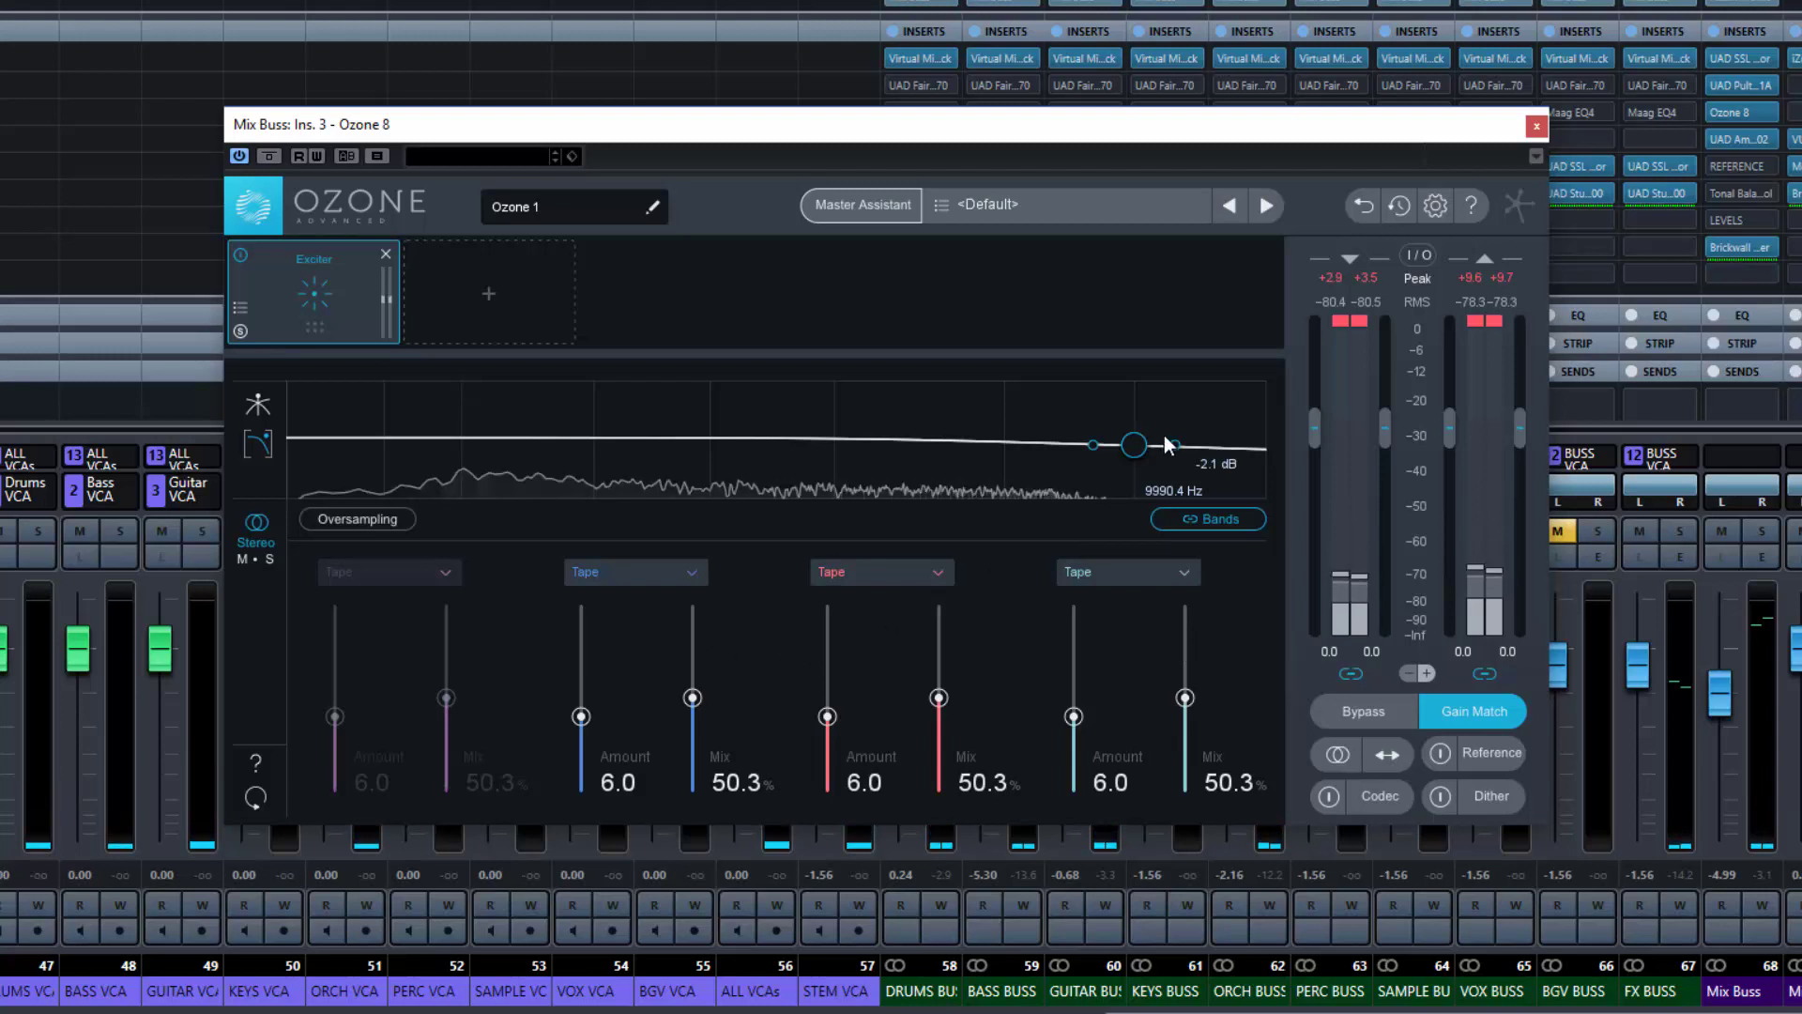
Reset the post filter to 0.0 dB, move it to 20000 Hz, and return to the crossover view
double_click(1136, 442)
drag(1132, 431, 1269, 415)
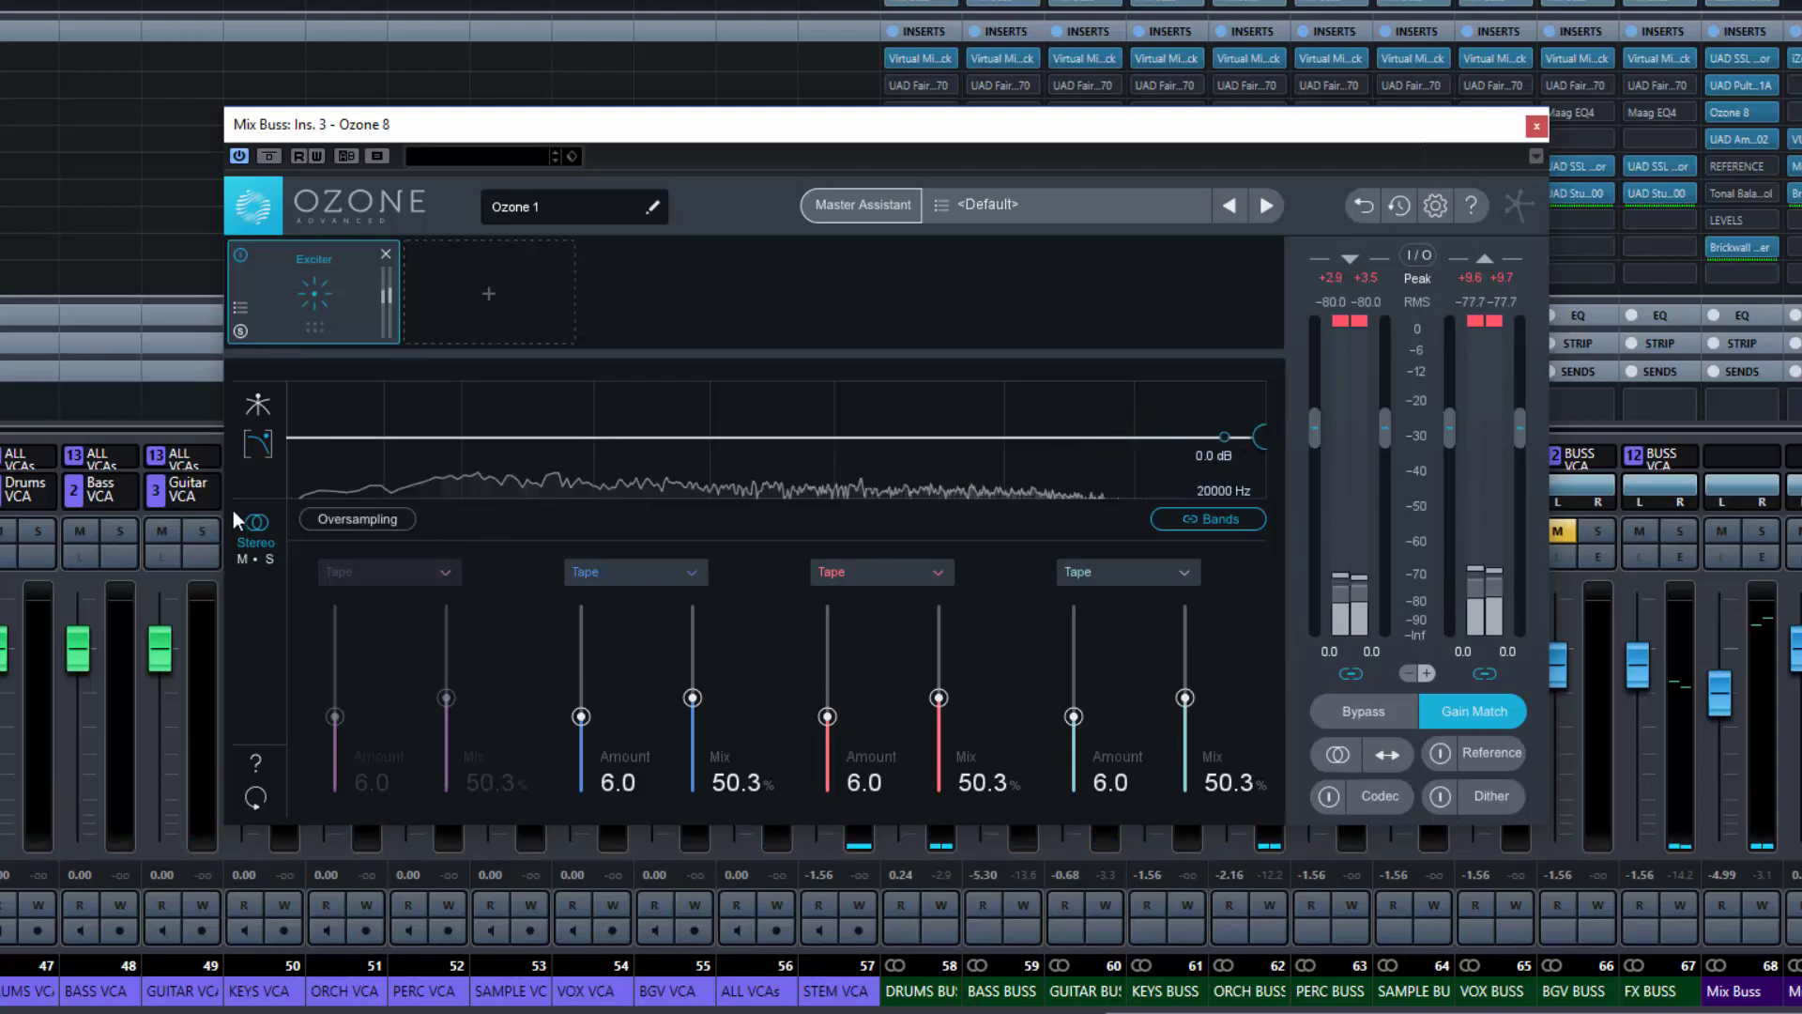
click(258, 404)
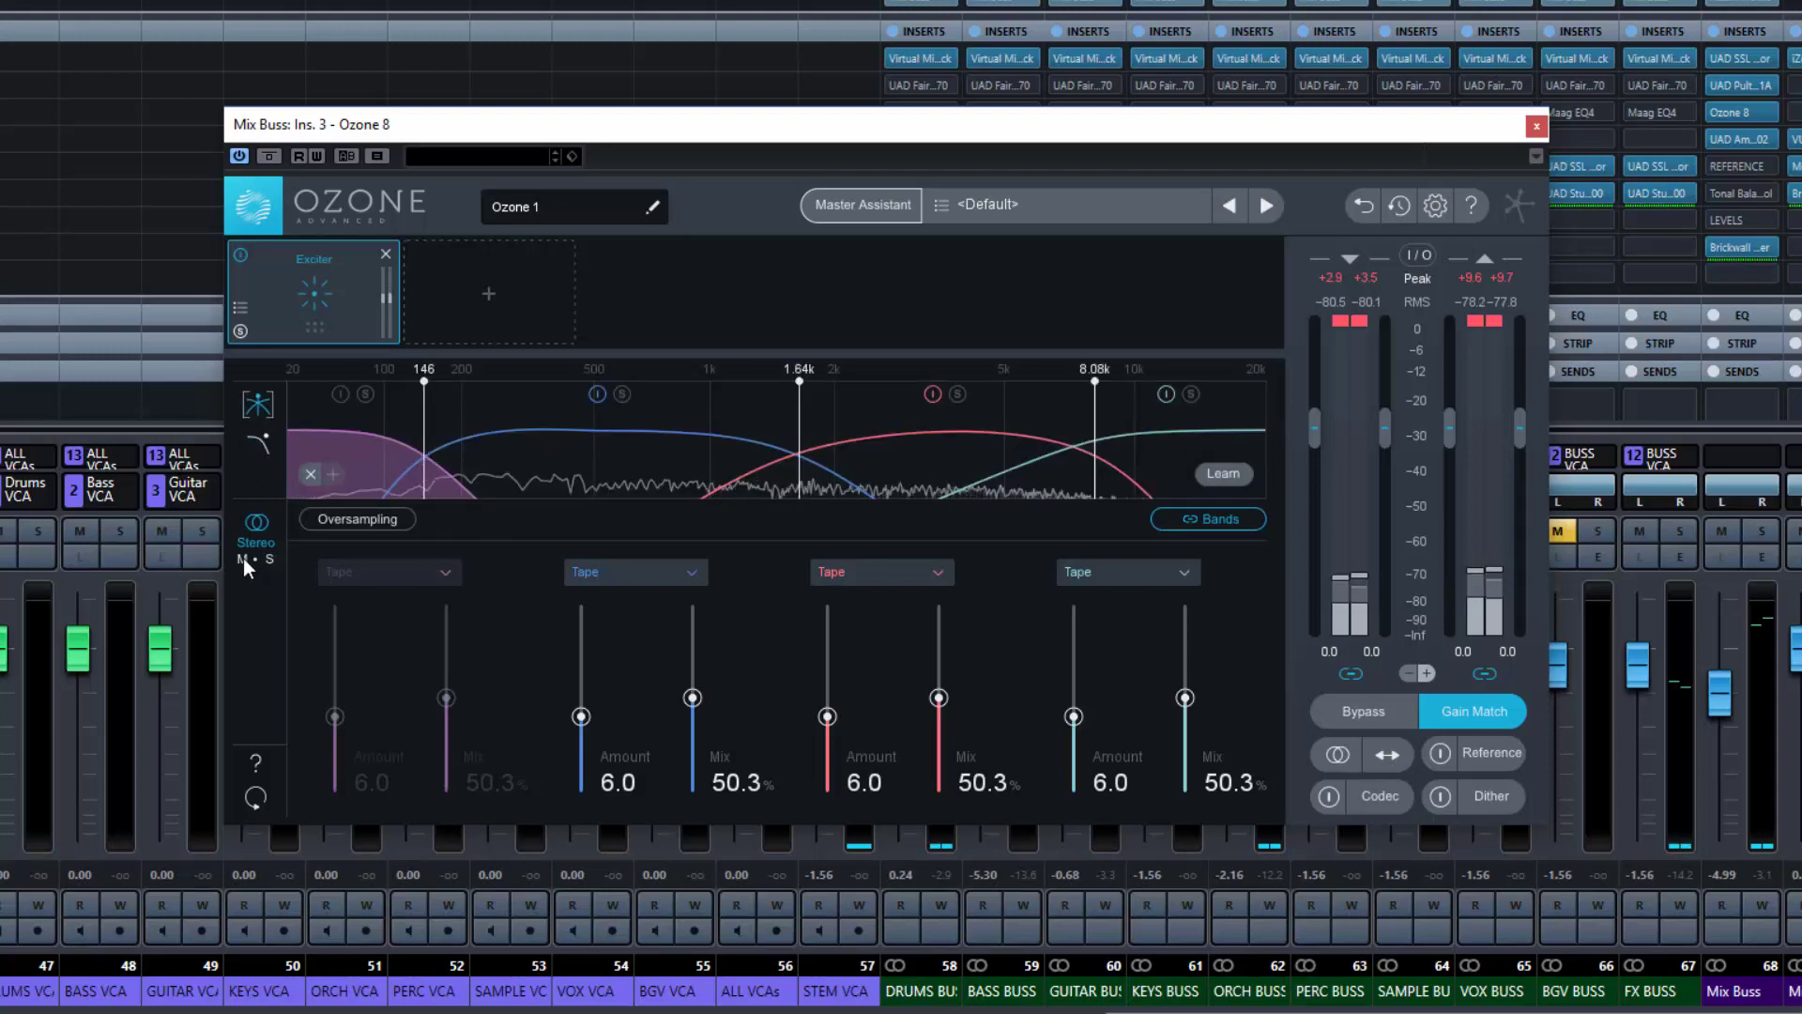
Put the Exciter in mid/side mode and compare the Mid and Side channel settings, ending on Mid
click(248, 558)
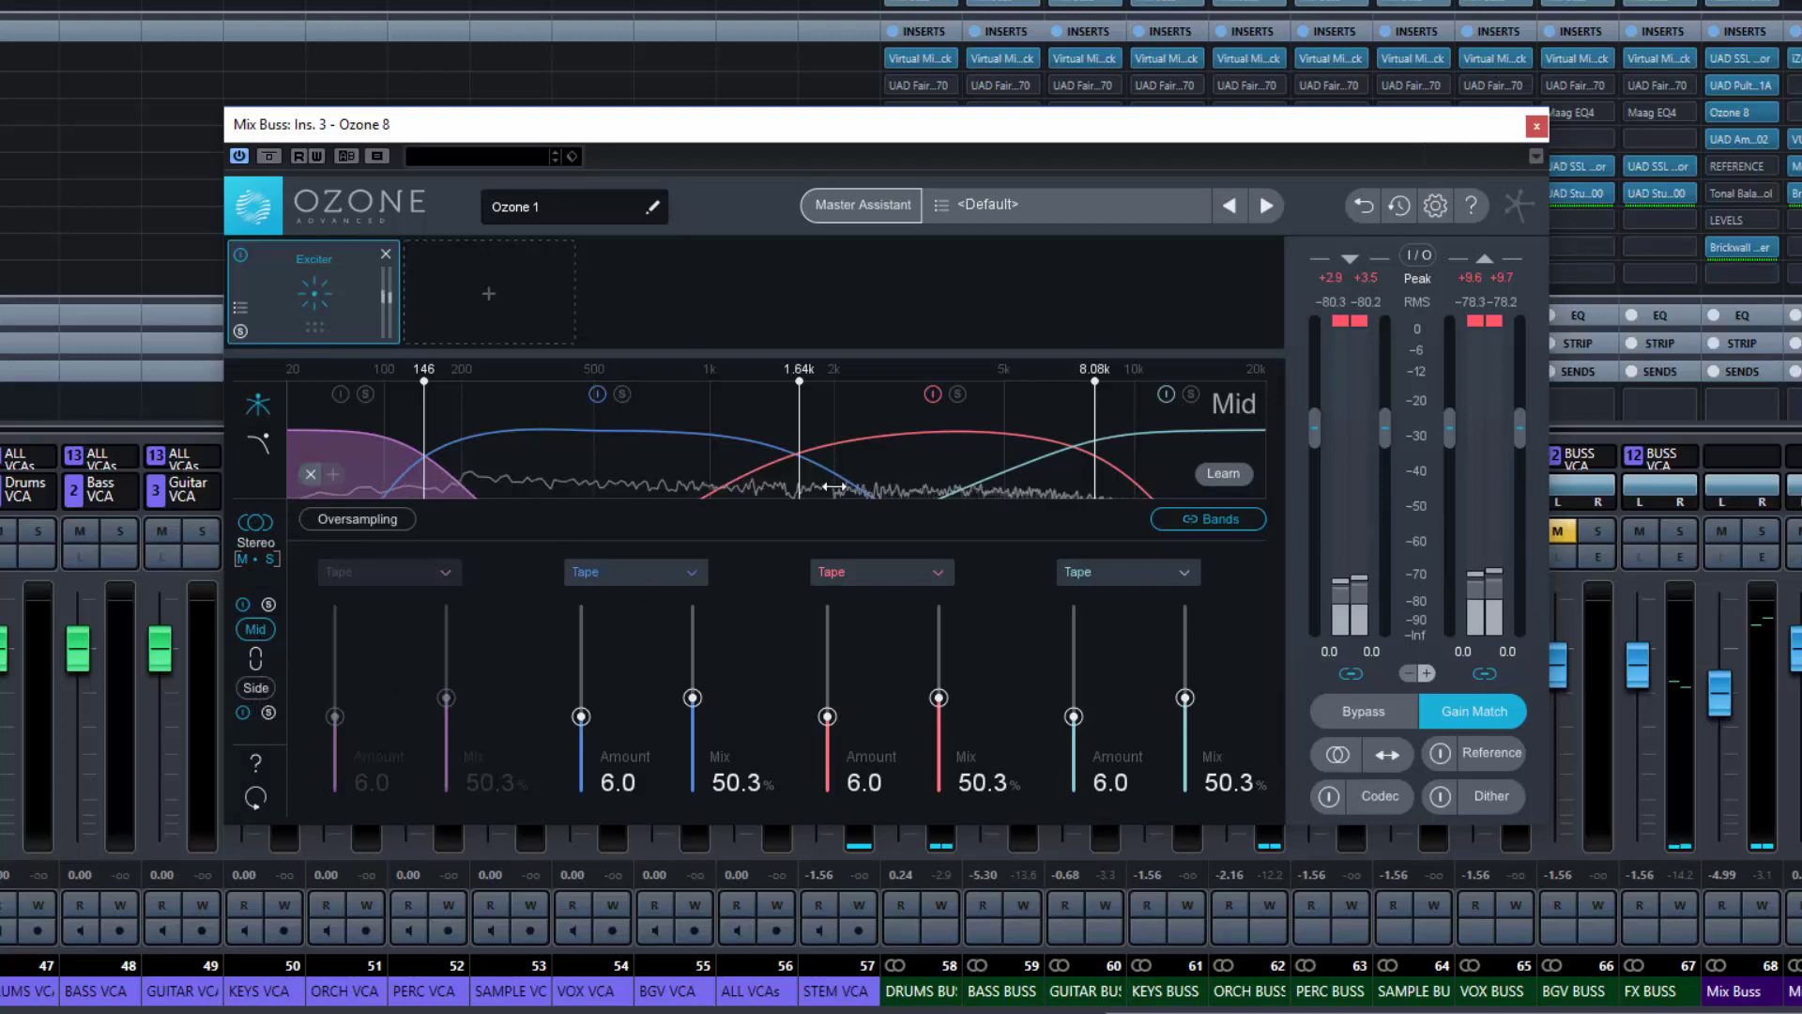
click(263, 689)
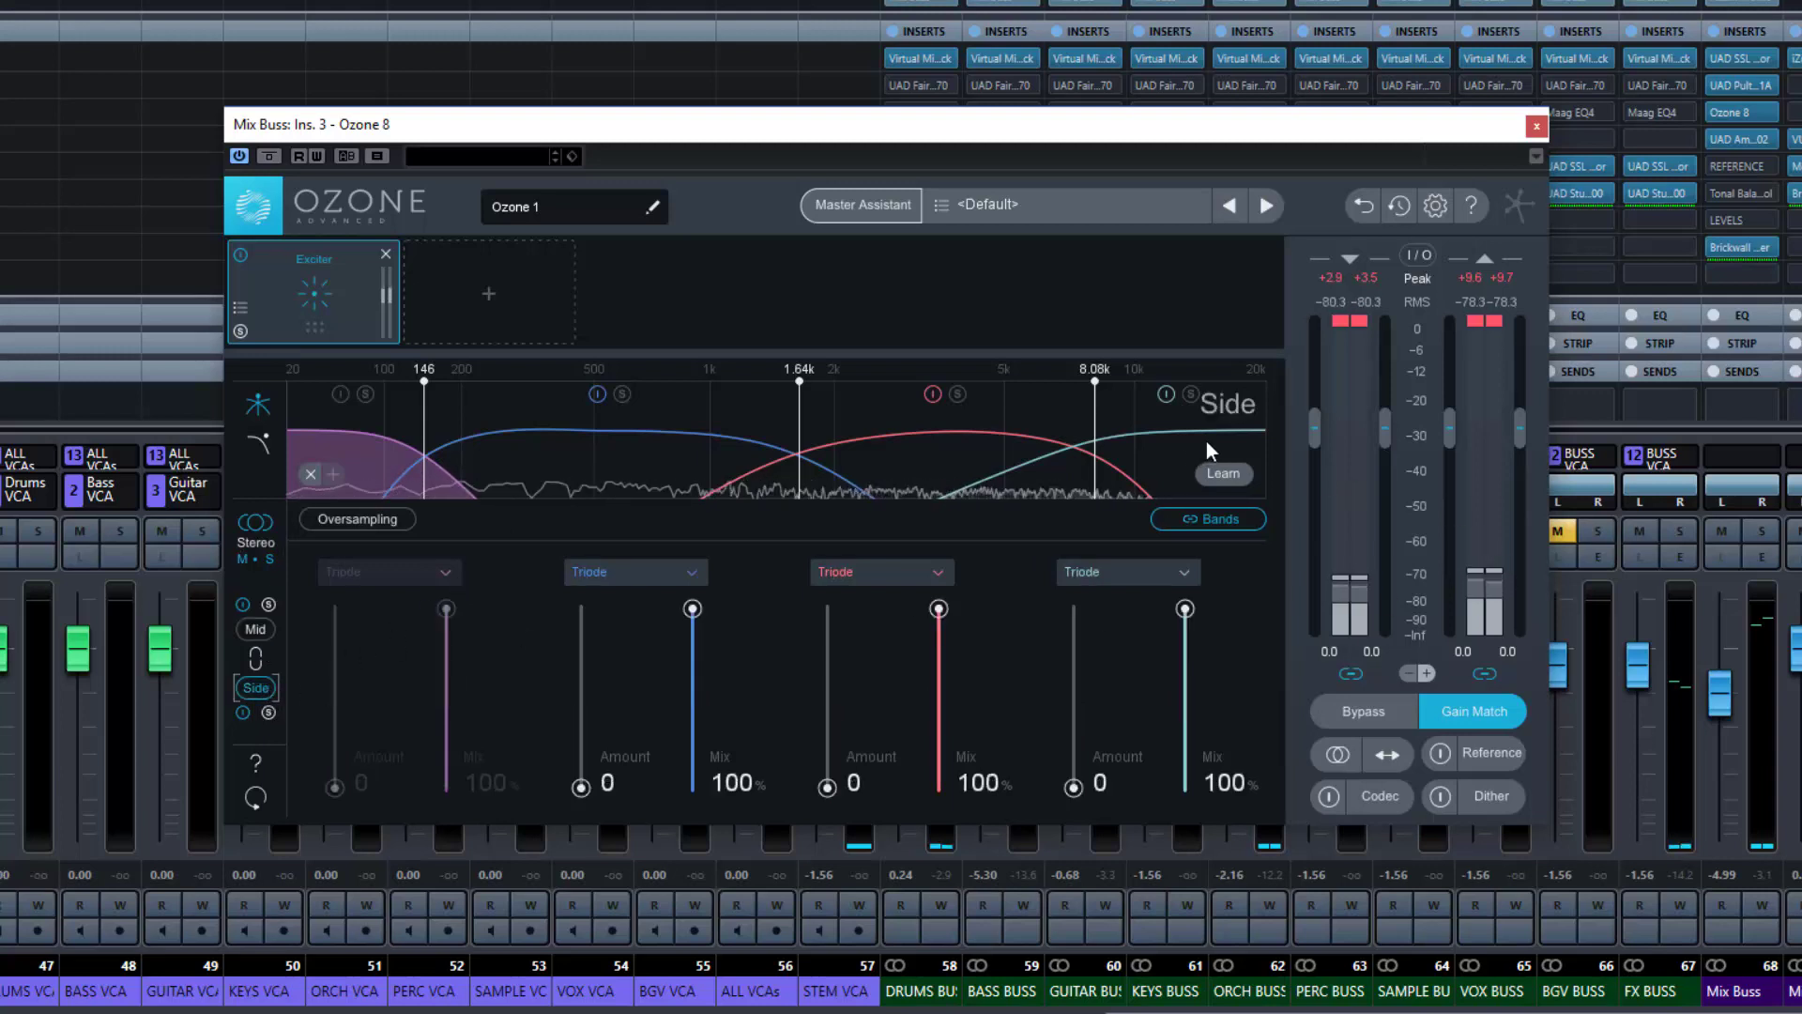
click(254, 629)
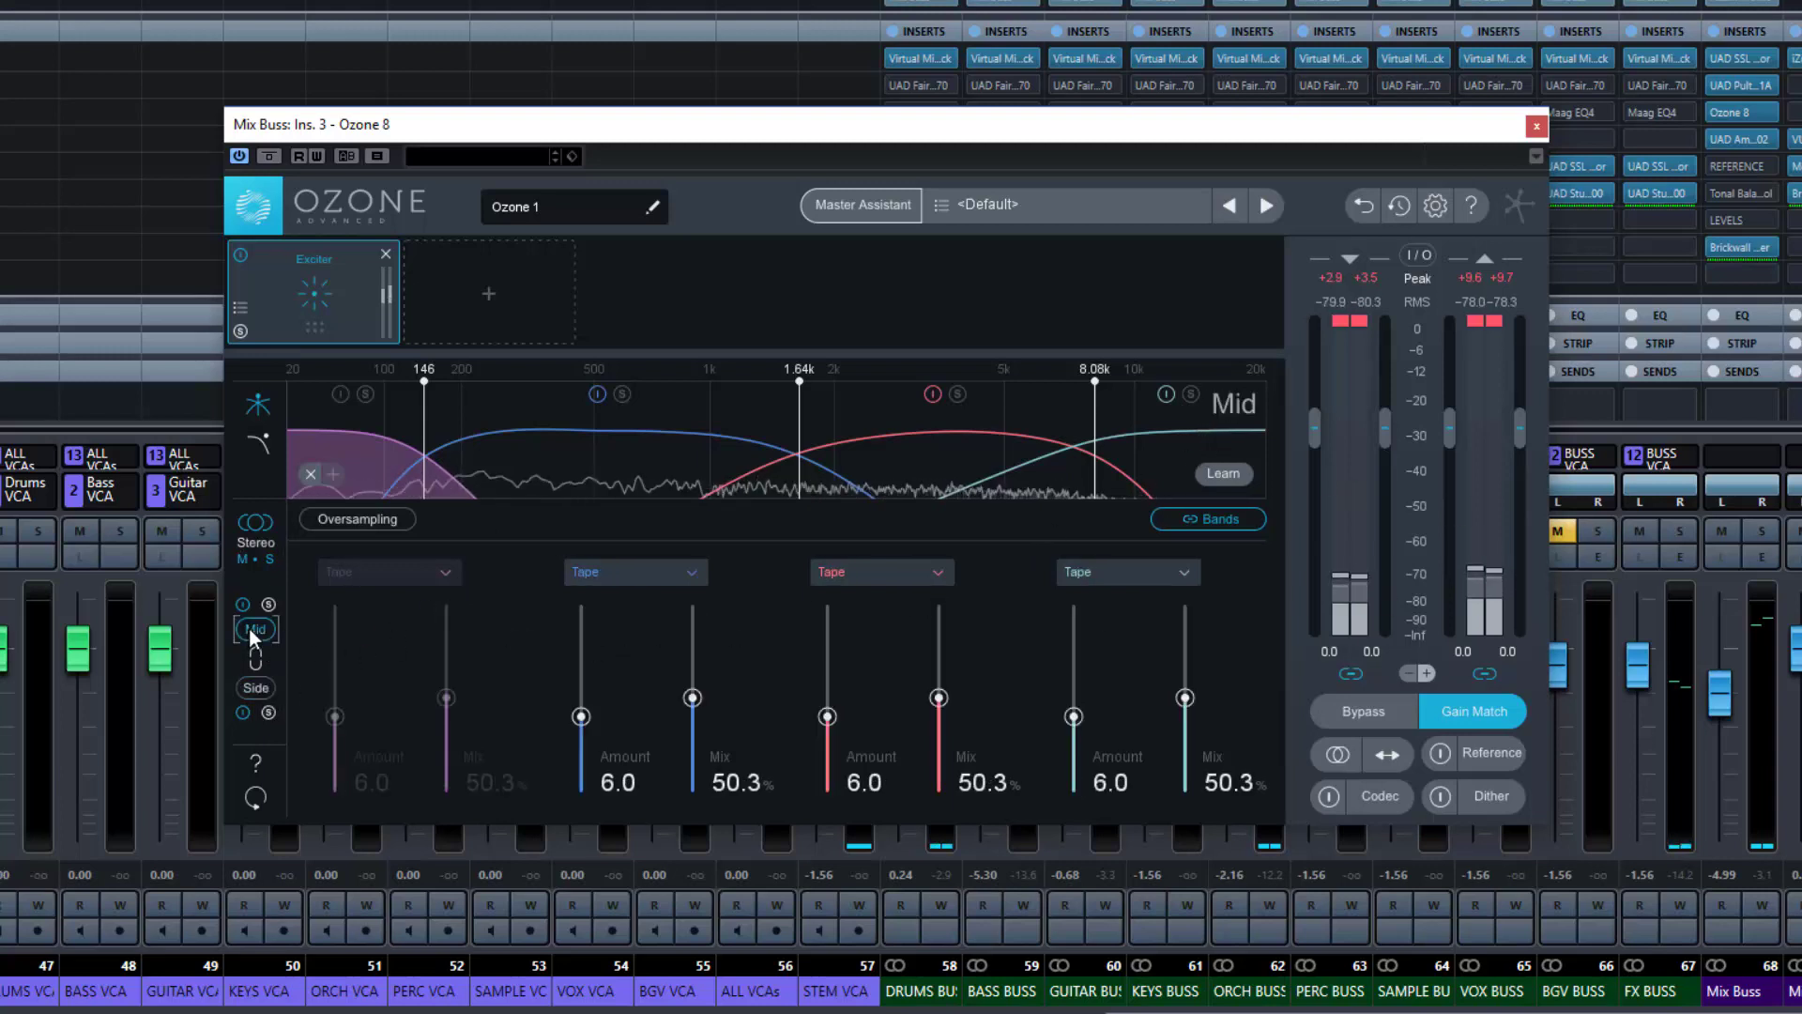
click(255, 686)
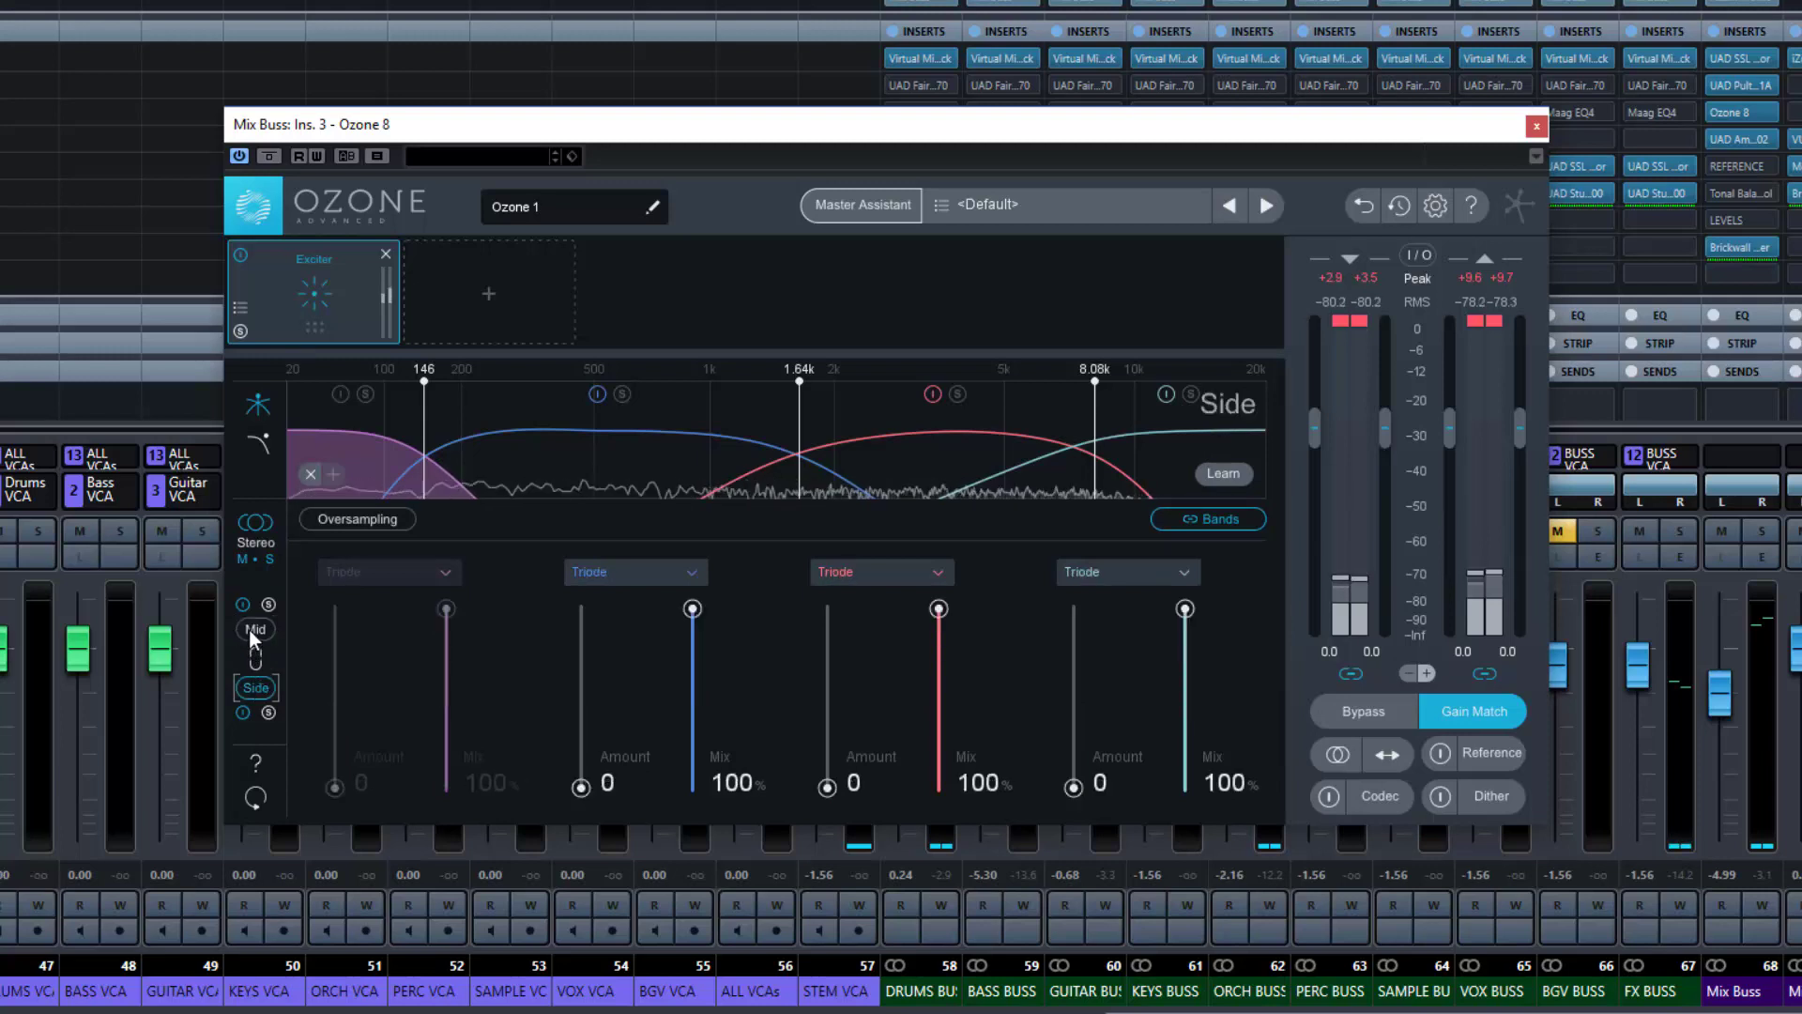
click(252, 630)
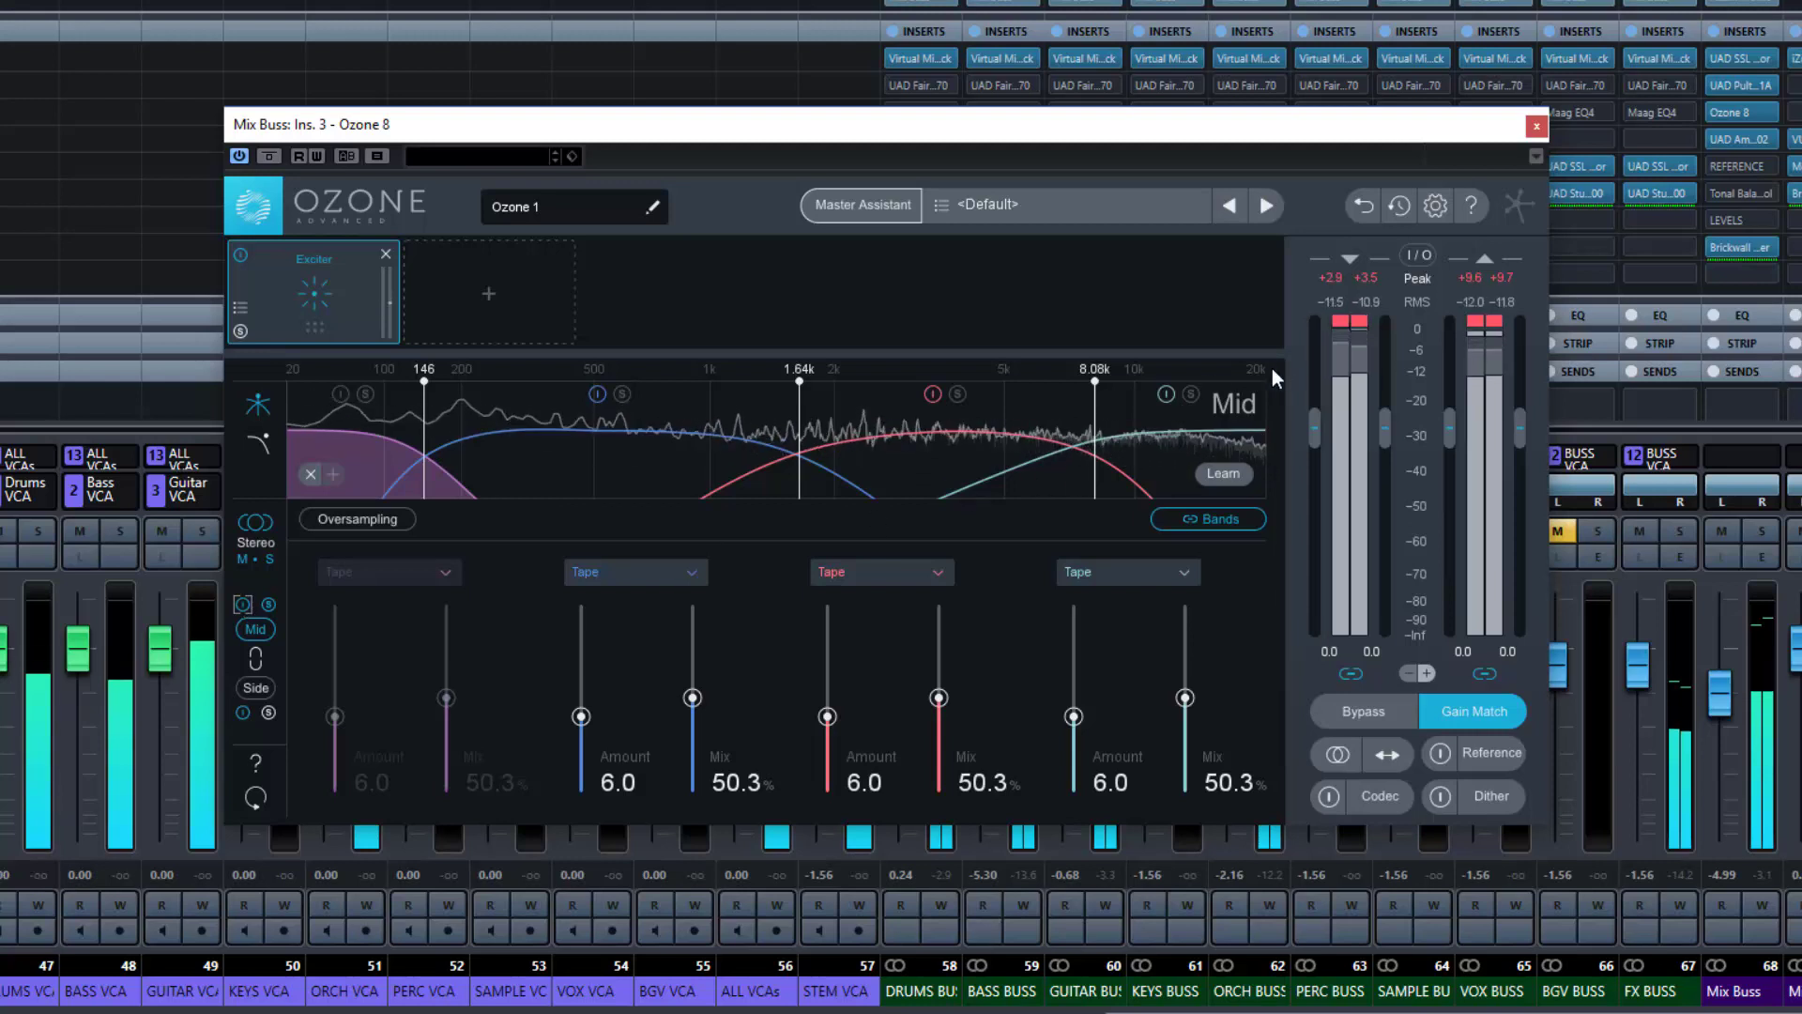
Switch off processing for the two highest bands of the Mid channel
click(1164, 397)
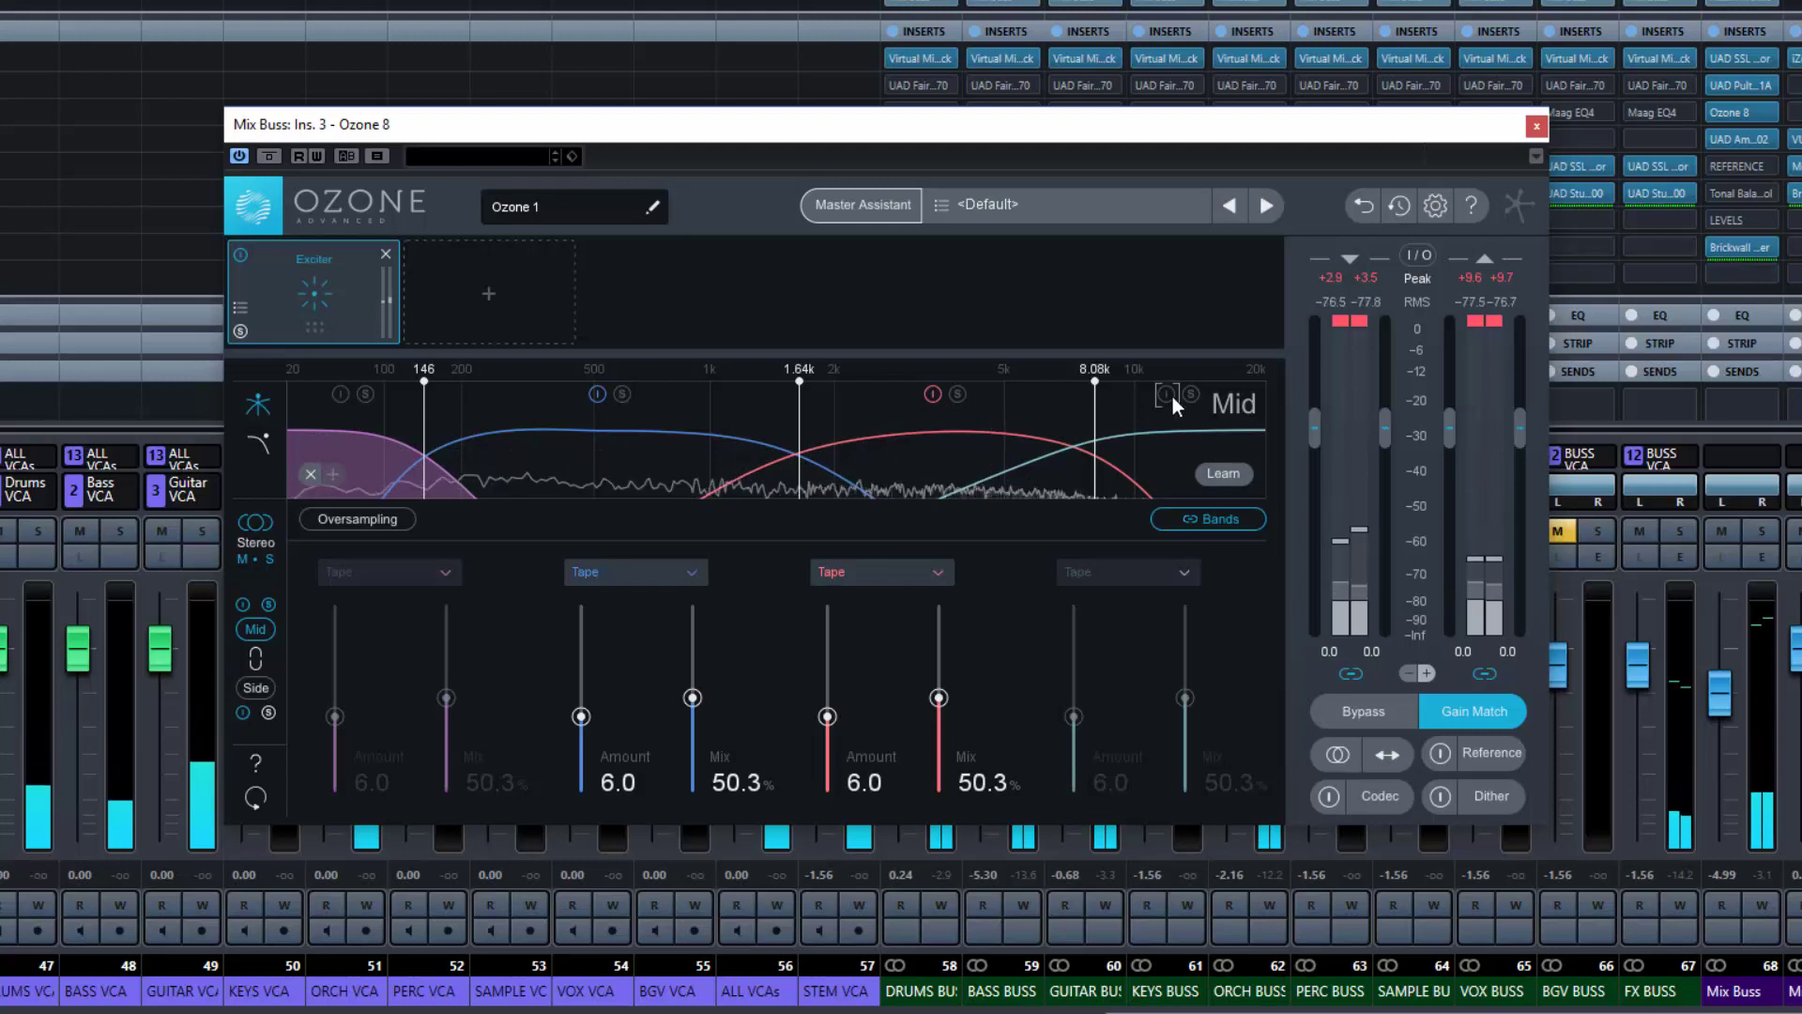
click(946, 396)
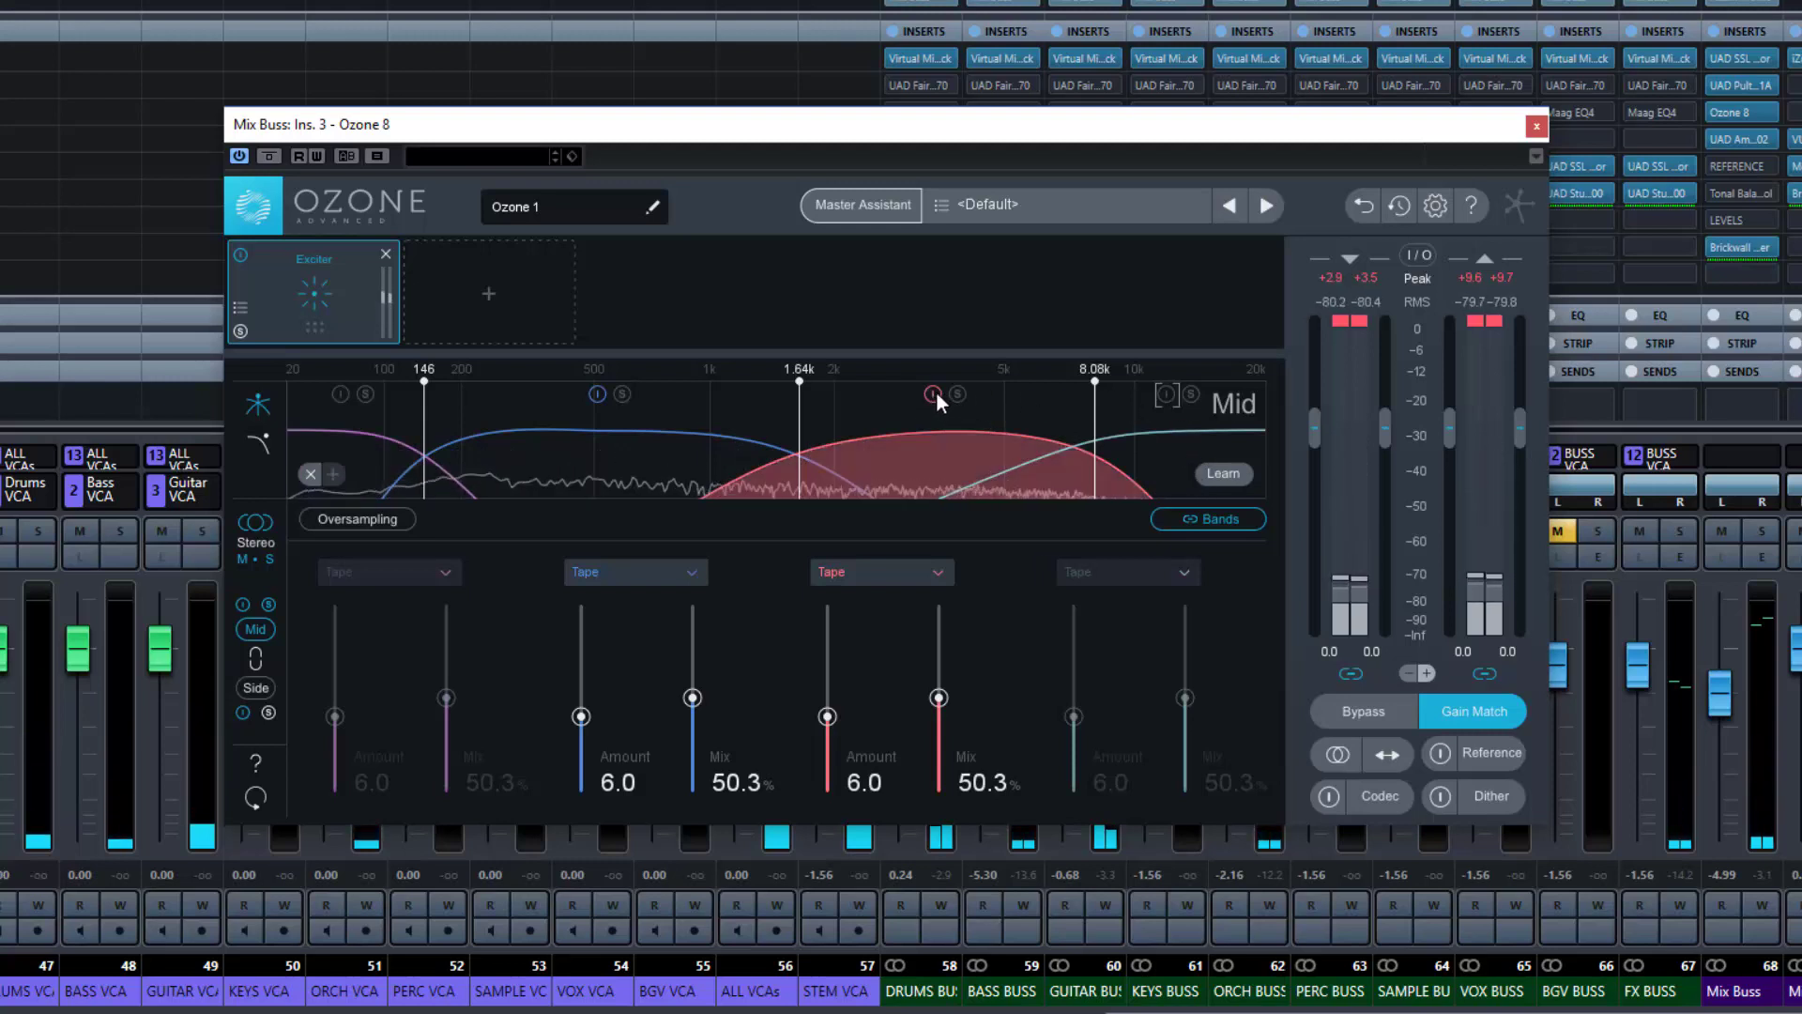
click(932, 394)
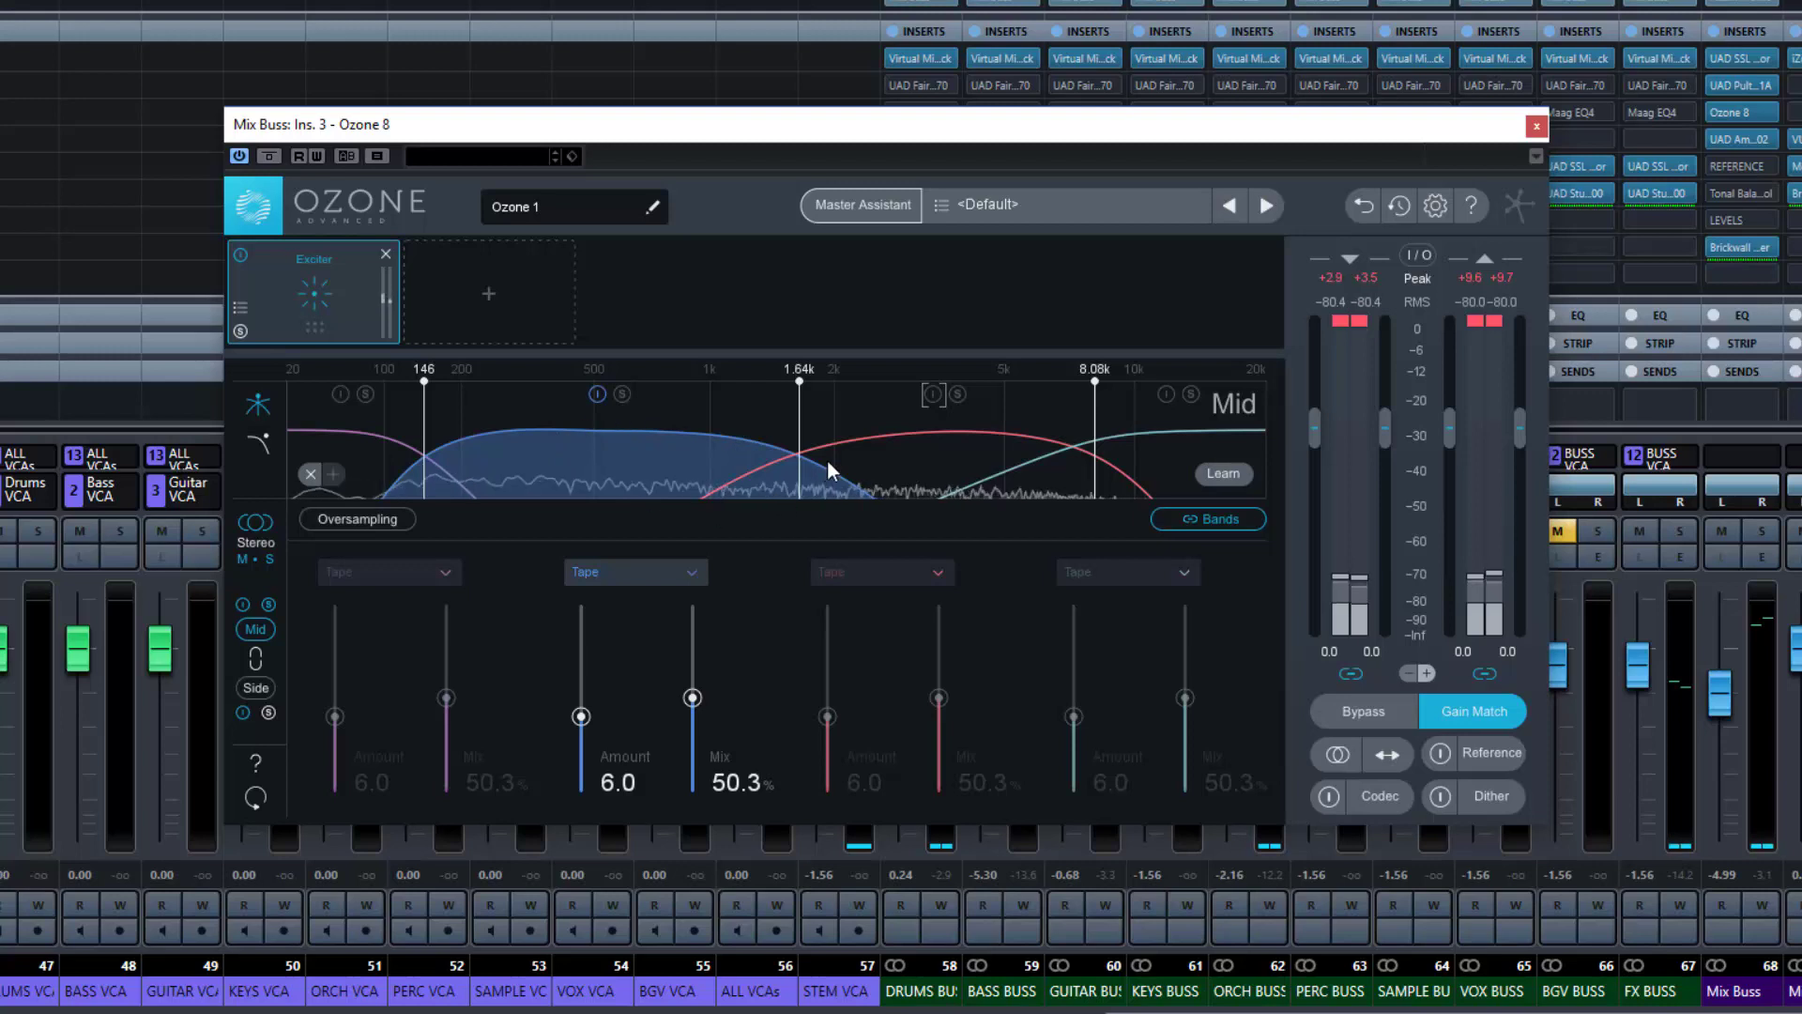
Remove the highest band and move the remaining upper crossover to about 3.07 kHz
right_click(1151, 441)
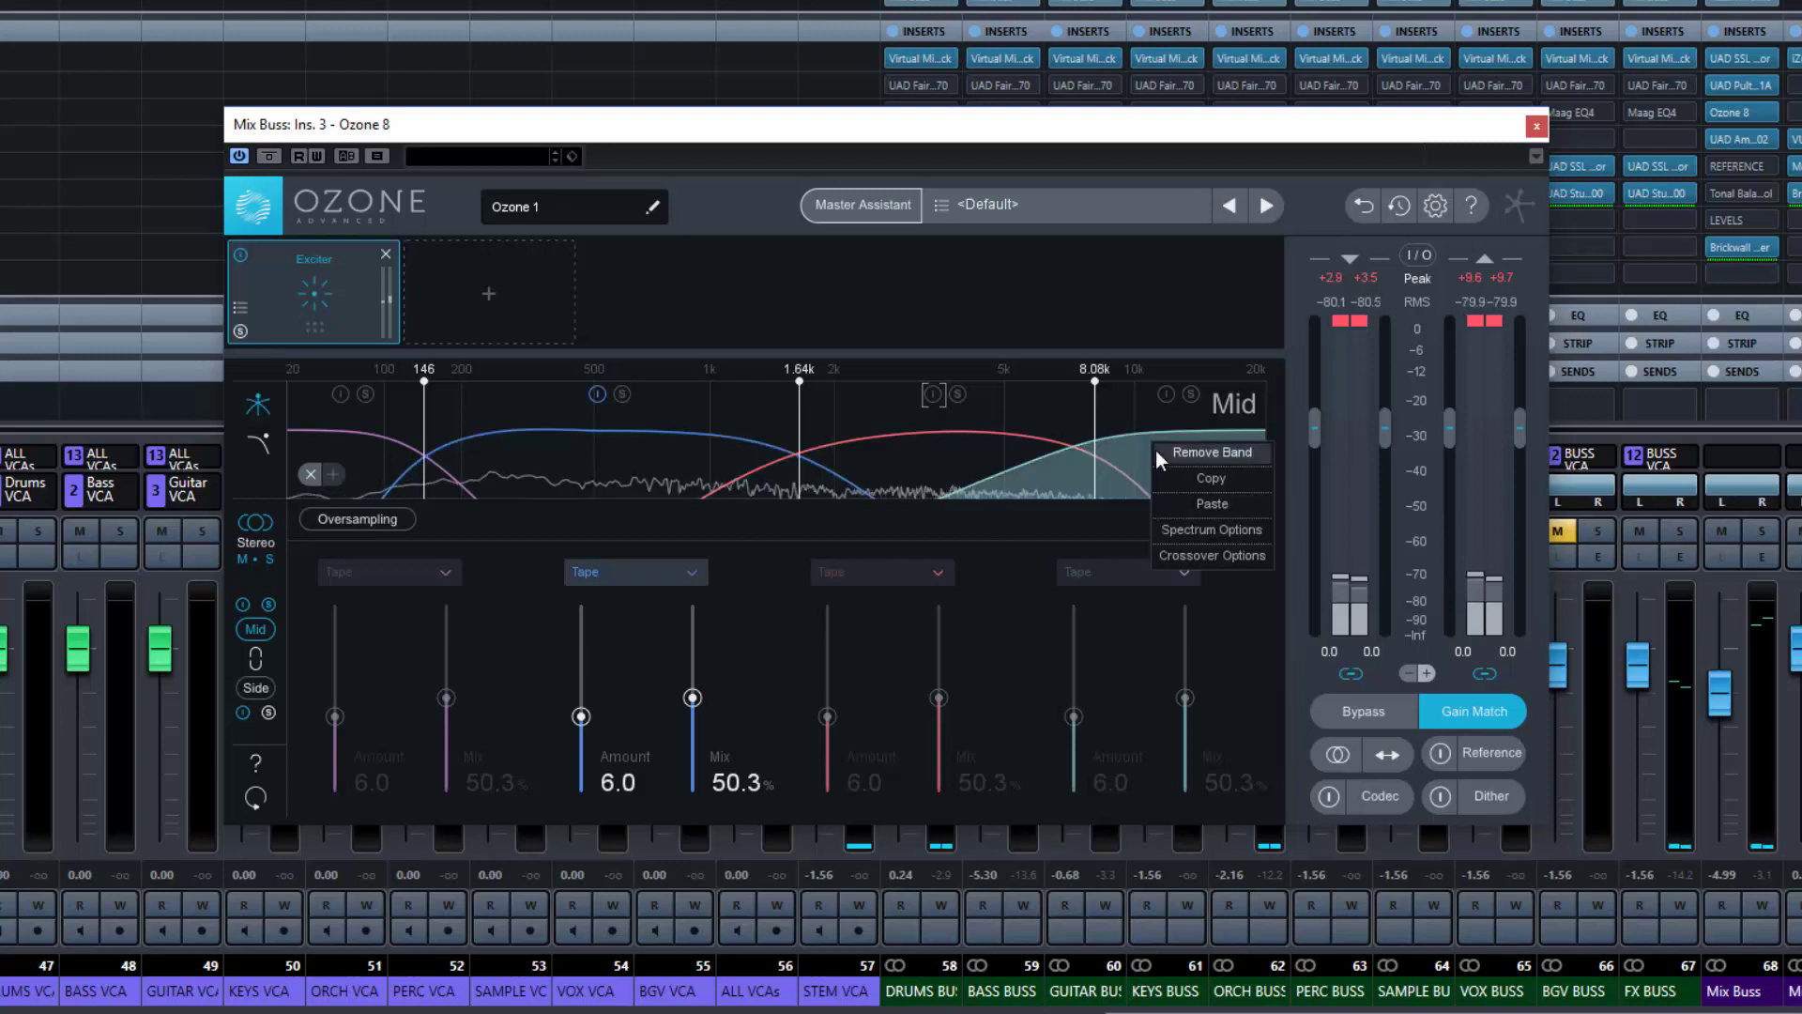
click(1171, 455)
drag(799, 426, 914, 425)
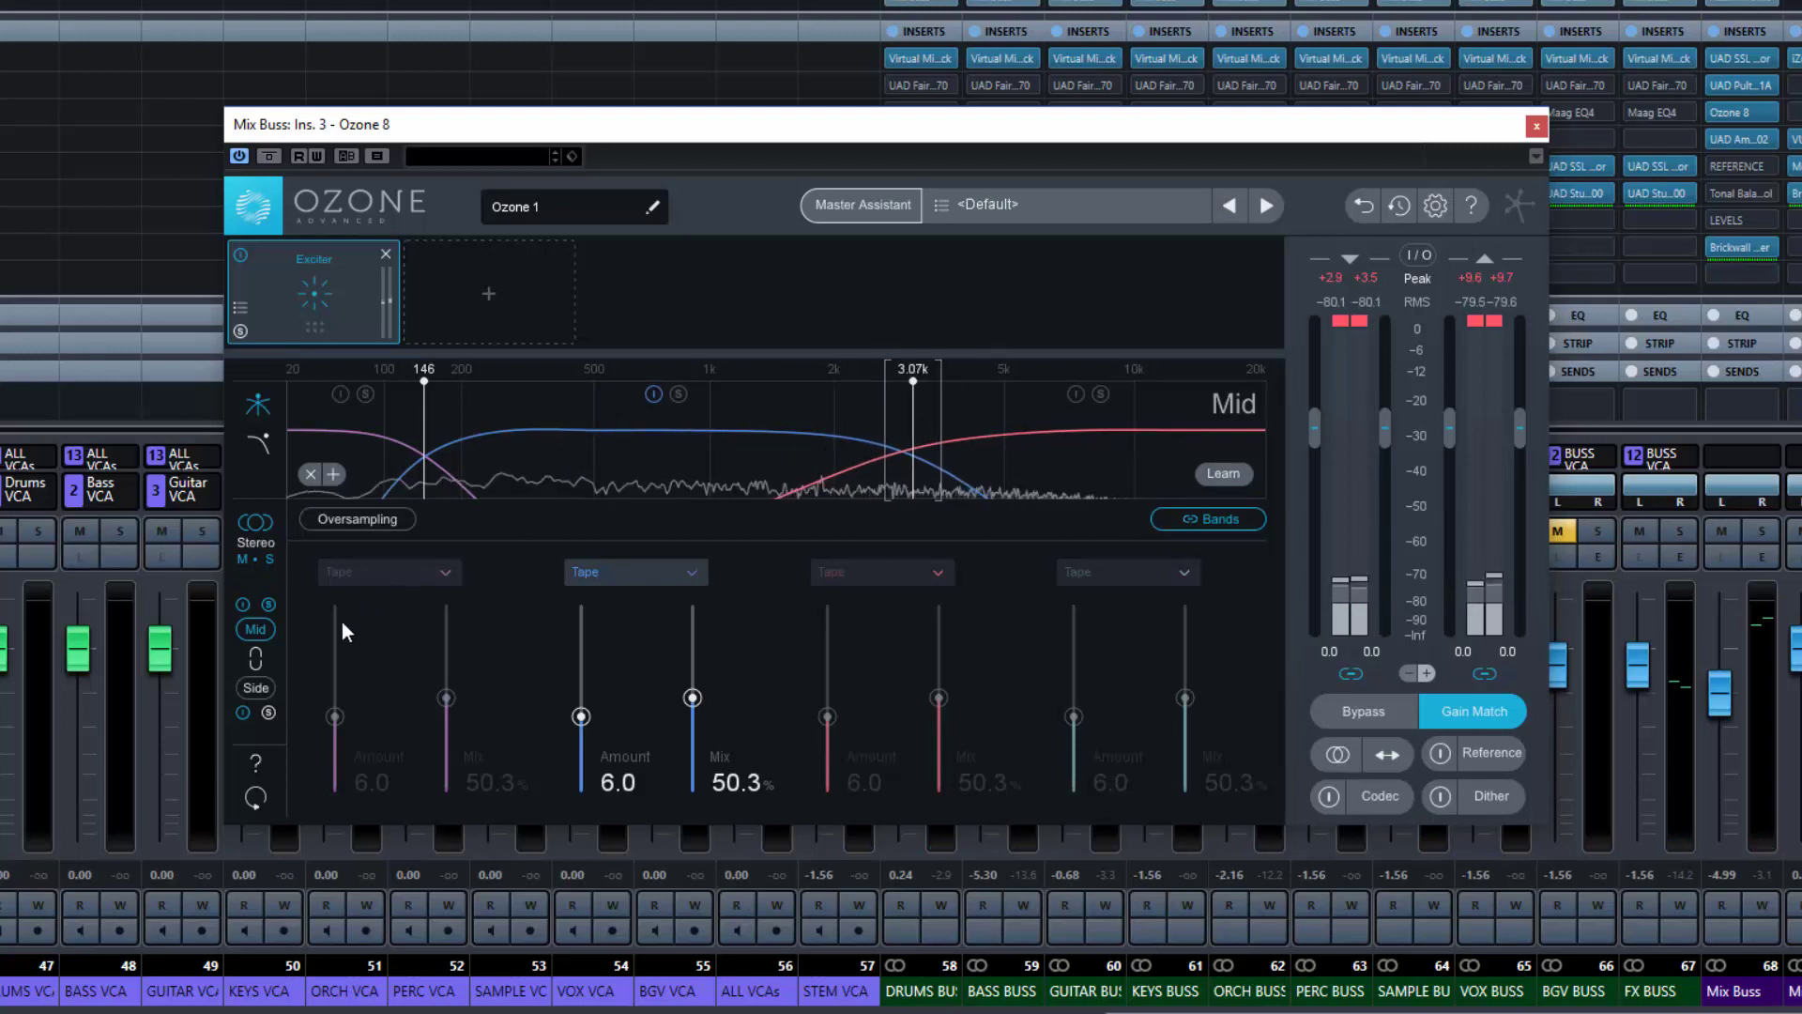
Play the mix and audition the Mid channel with middle-band processing off and on, then solo its middle and lowest bands
key(space)
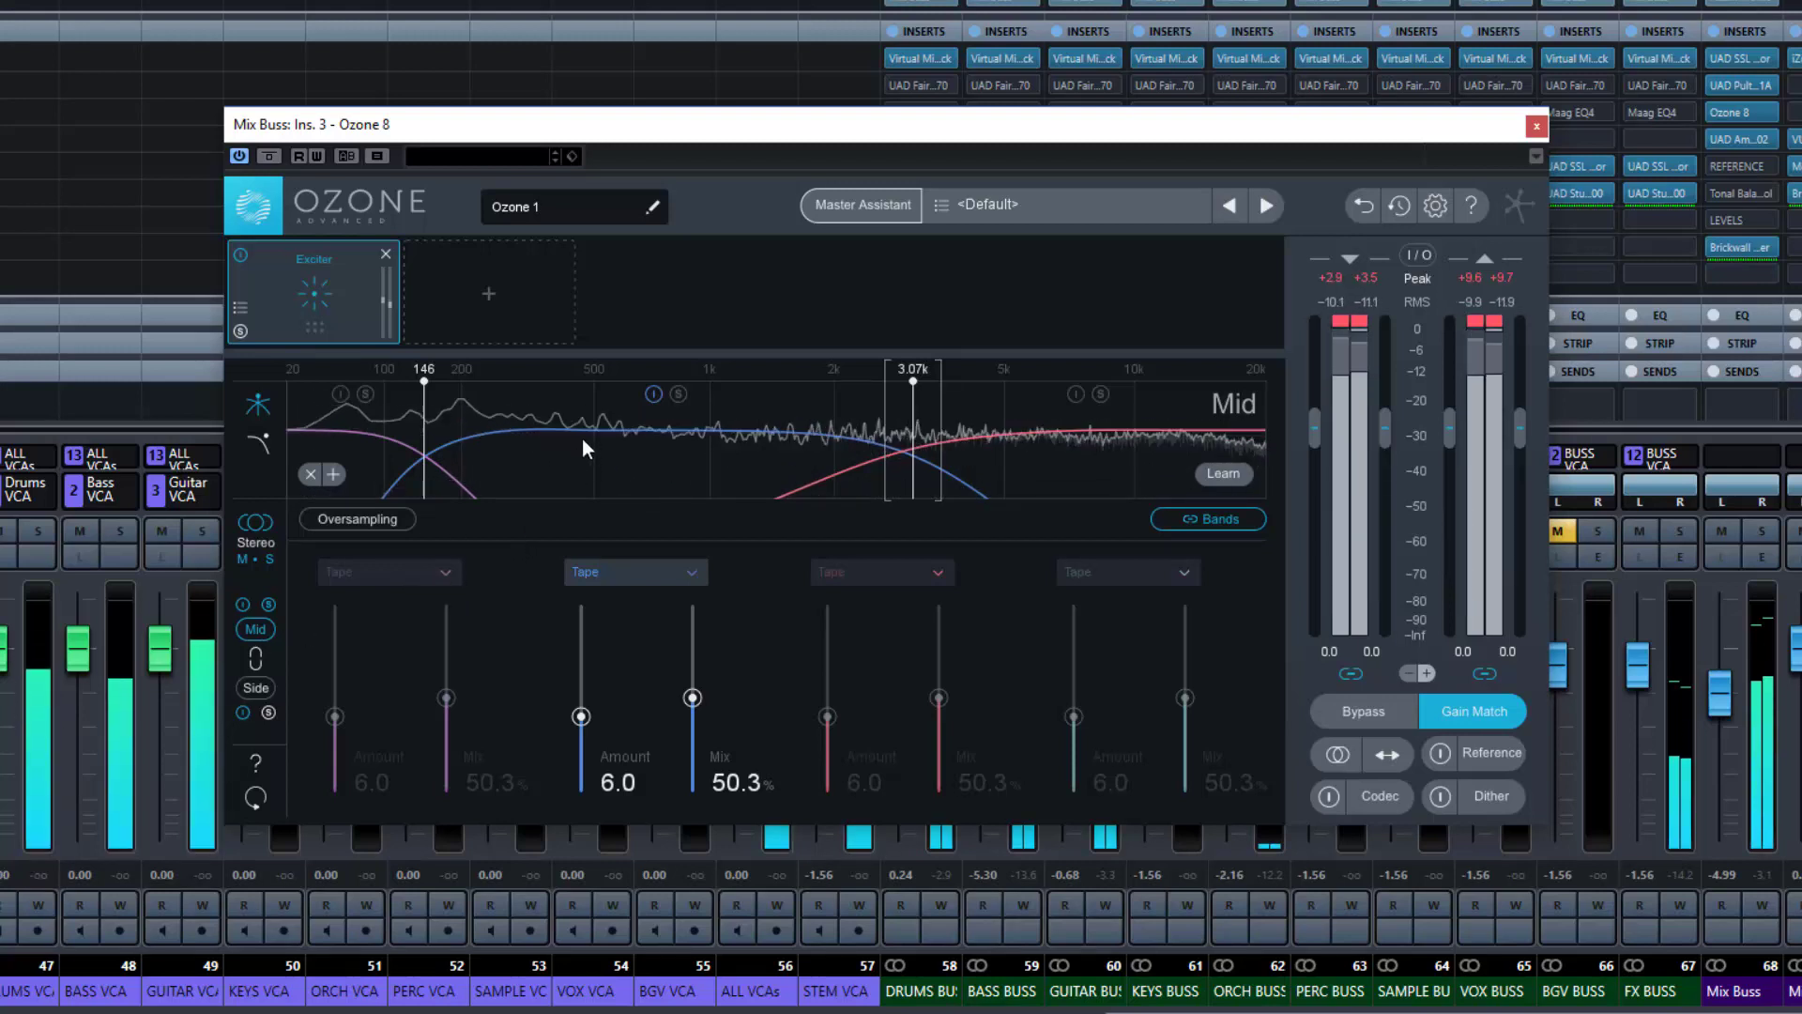
click(652, 393)
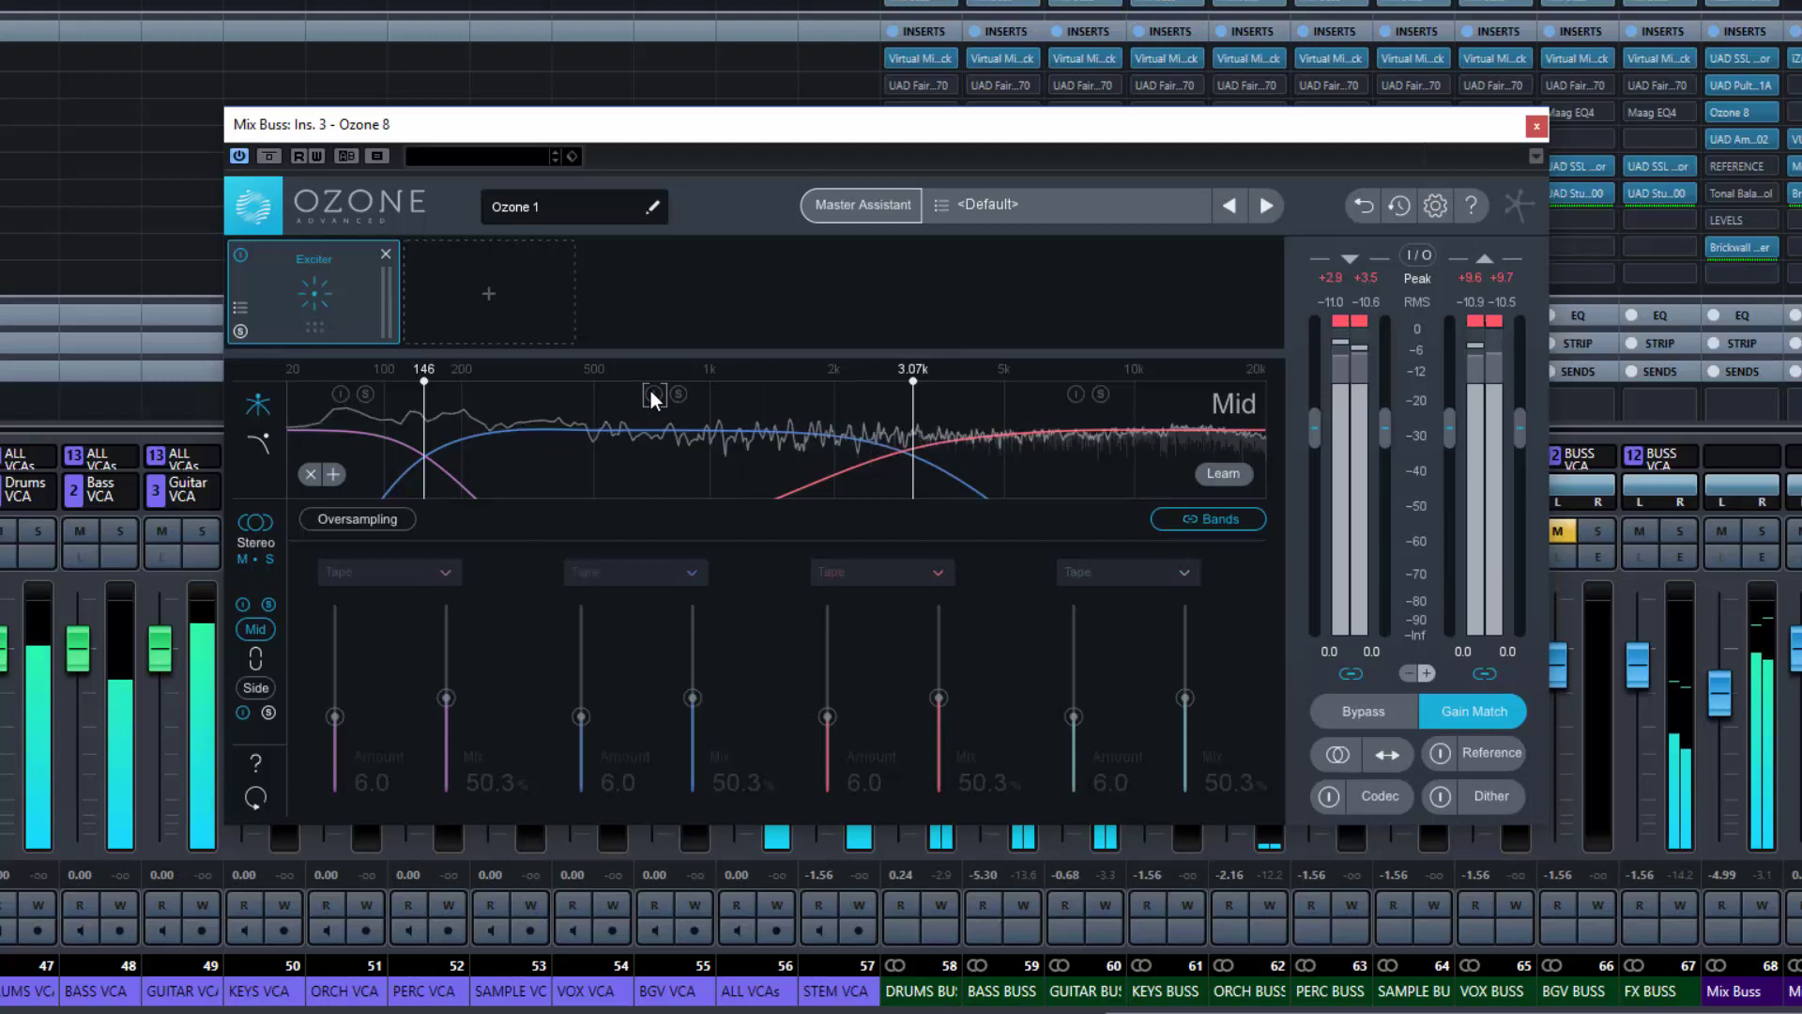
click(650, 391)
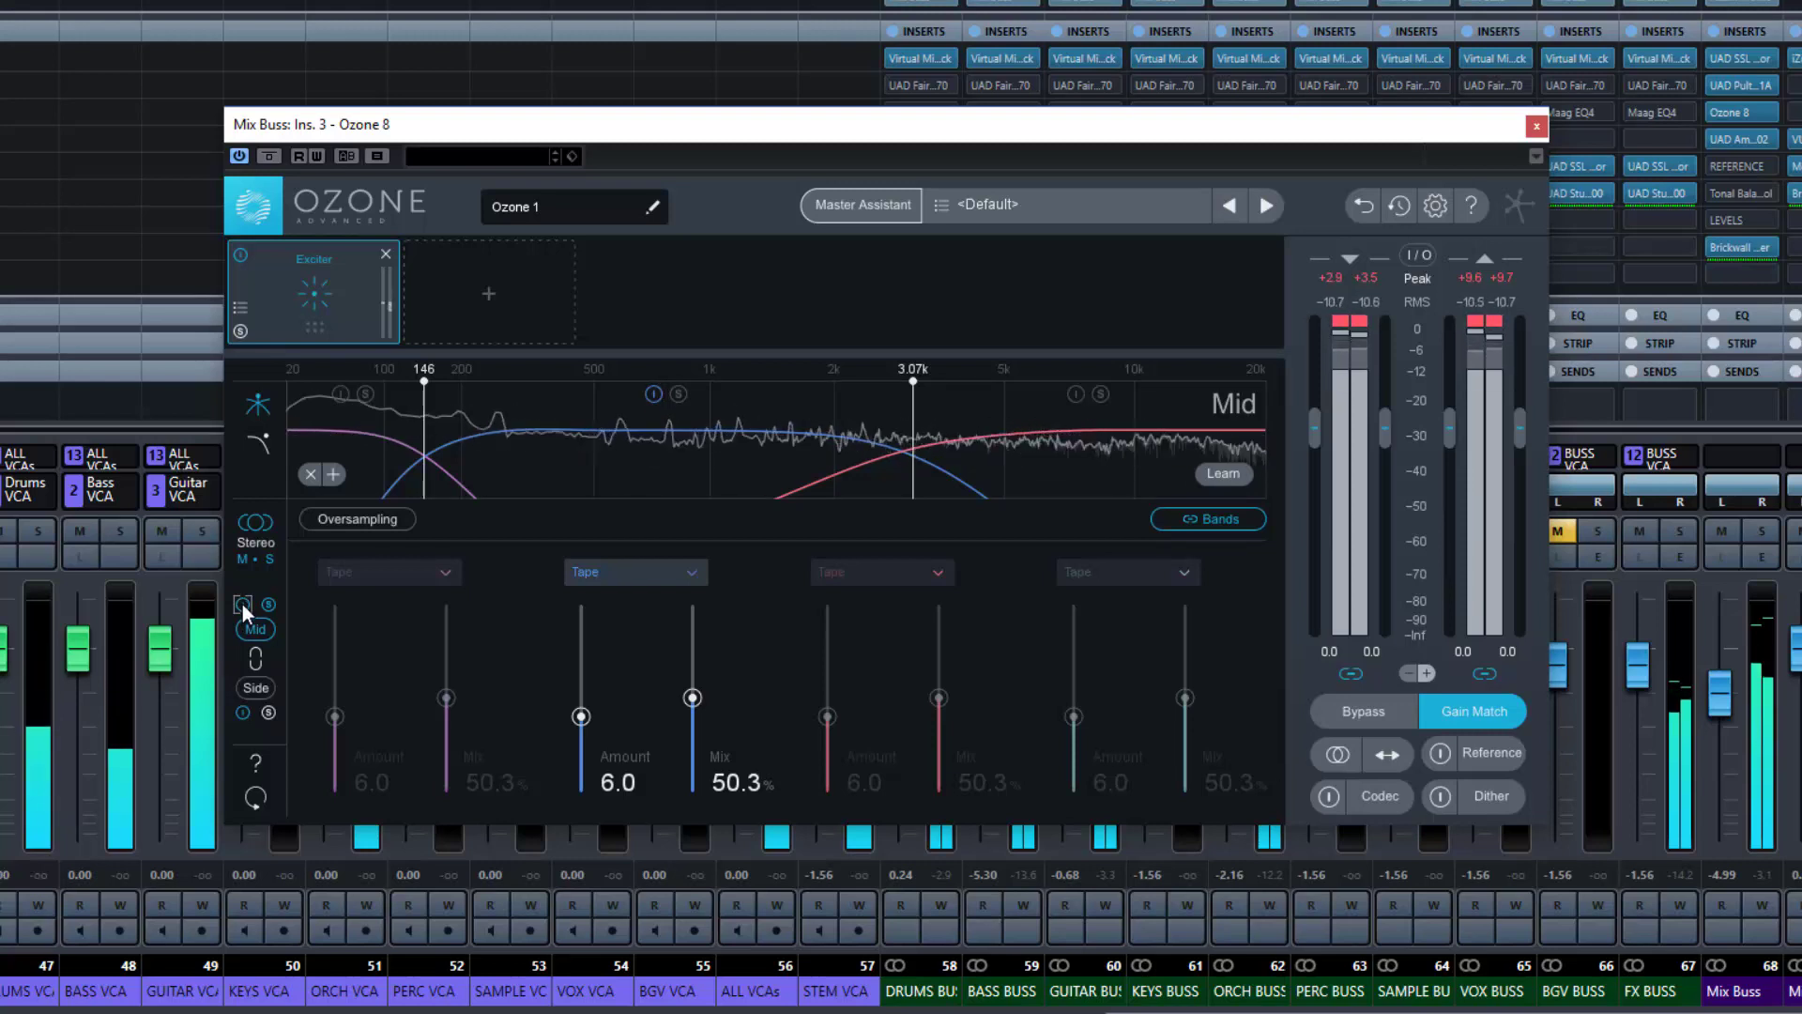
click(679, 393)
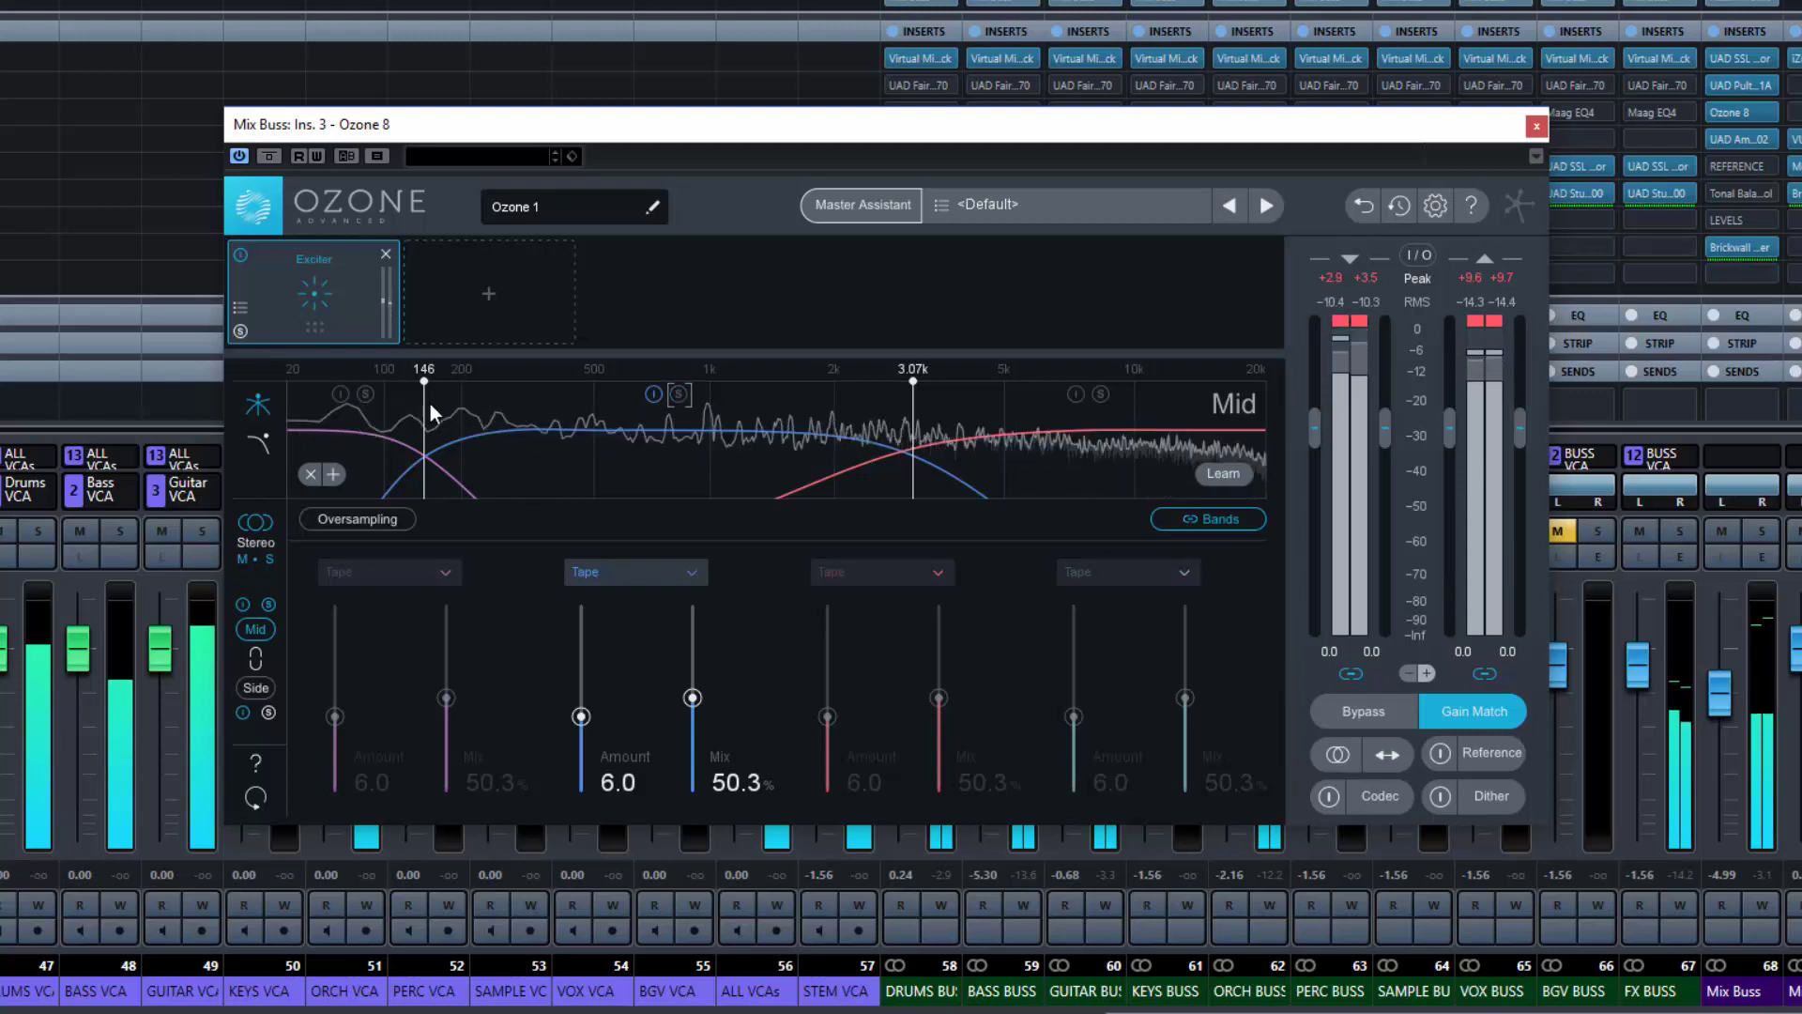
click(366, 393)
click(367, 394)
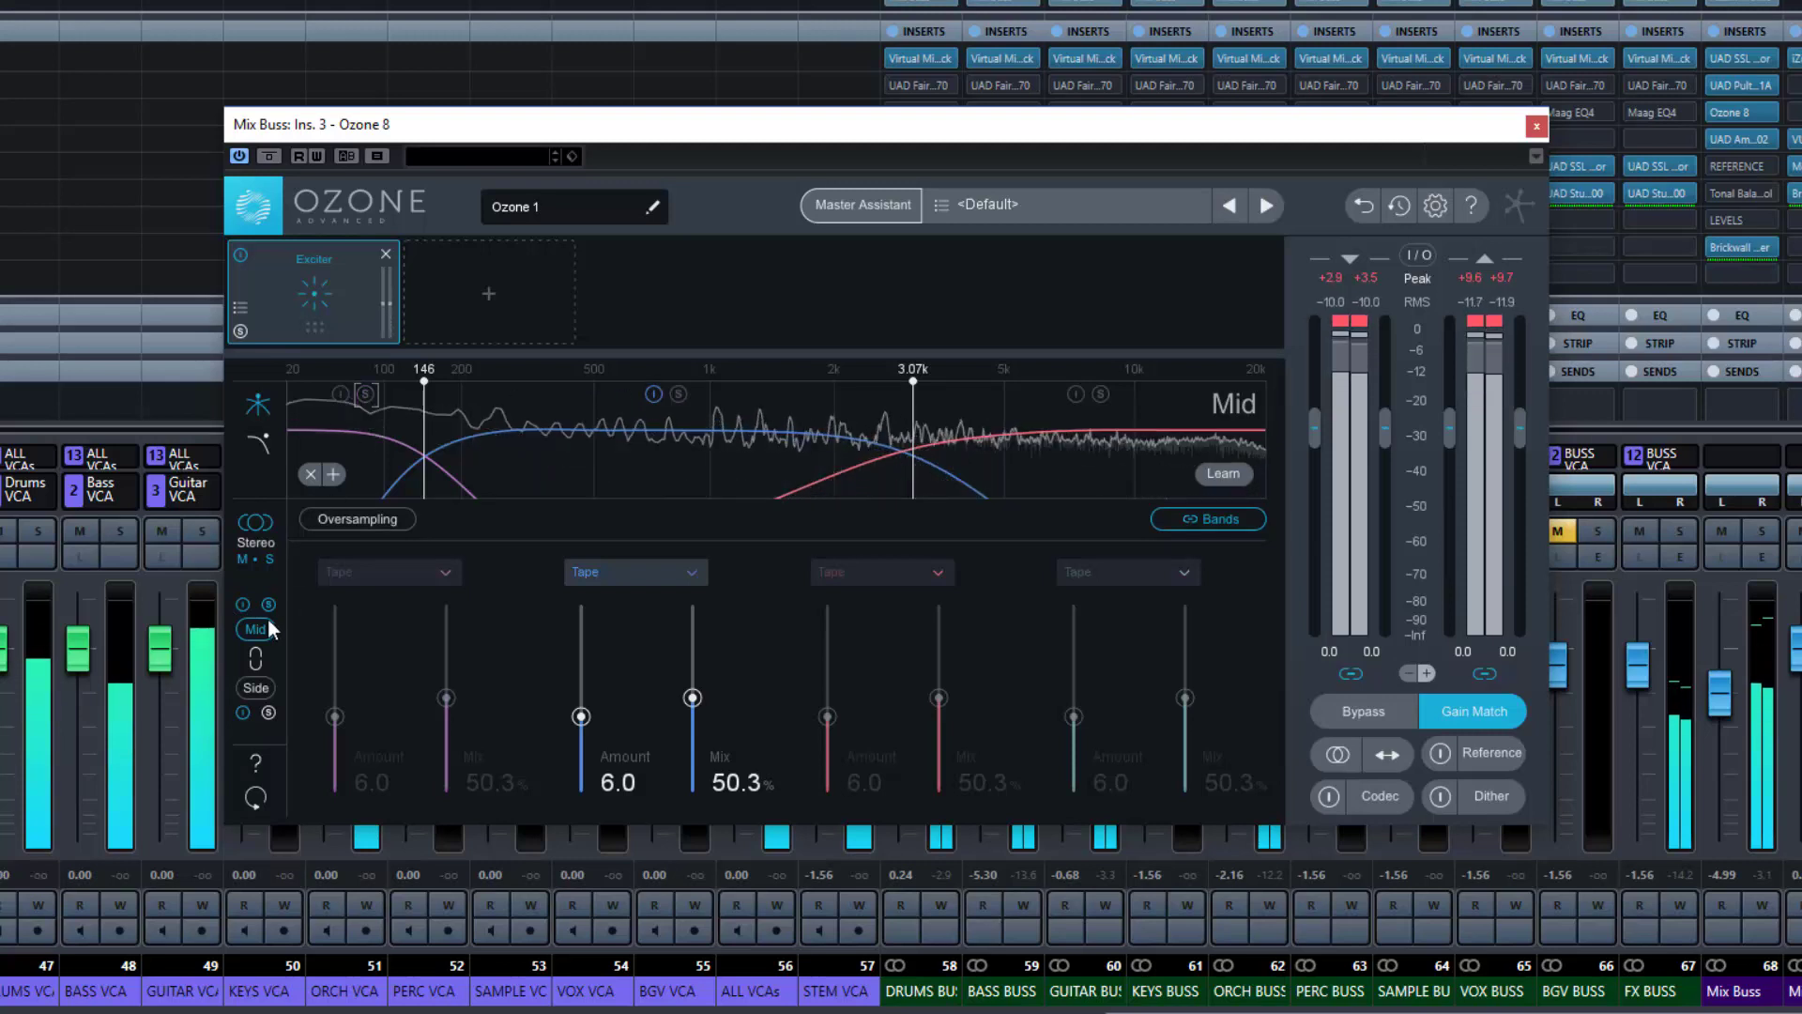
On the Side channel, enable the highest band, move the upper crossover to 2.55 kHz, and switch off middle-band processing
click(258, 688)
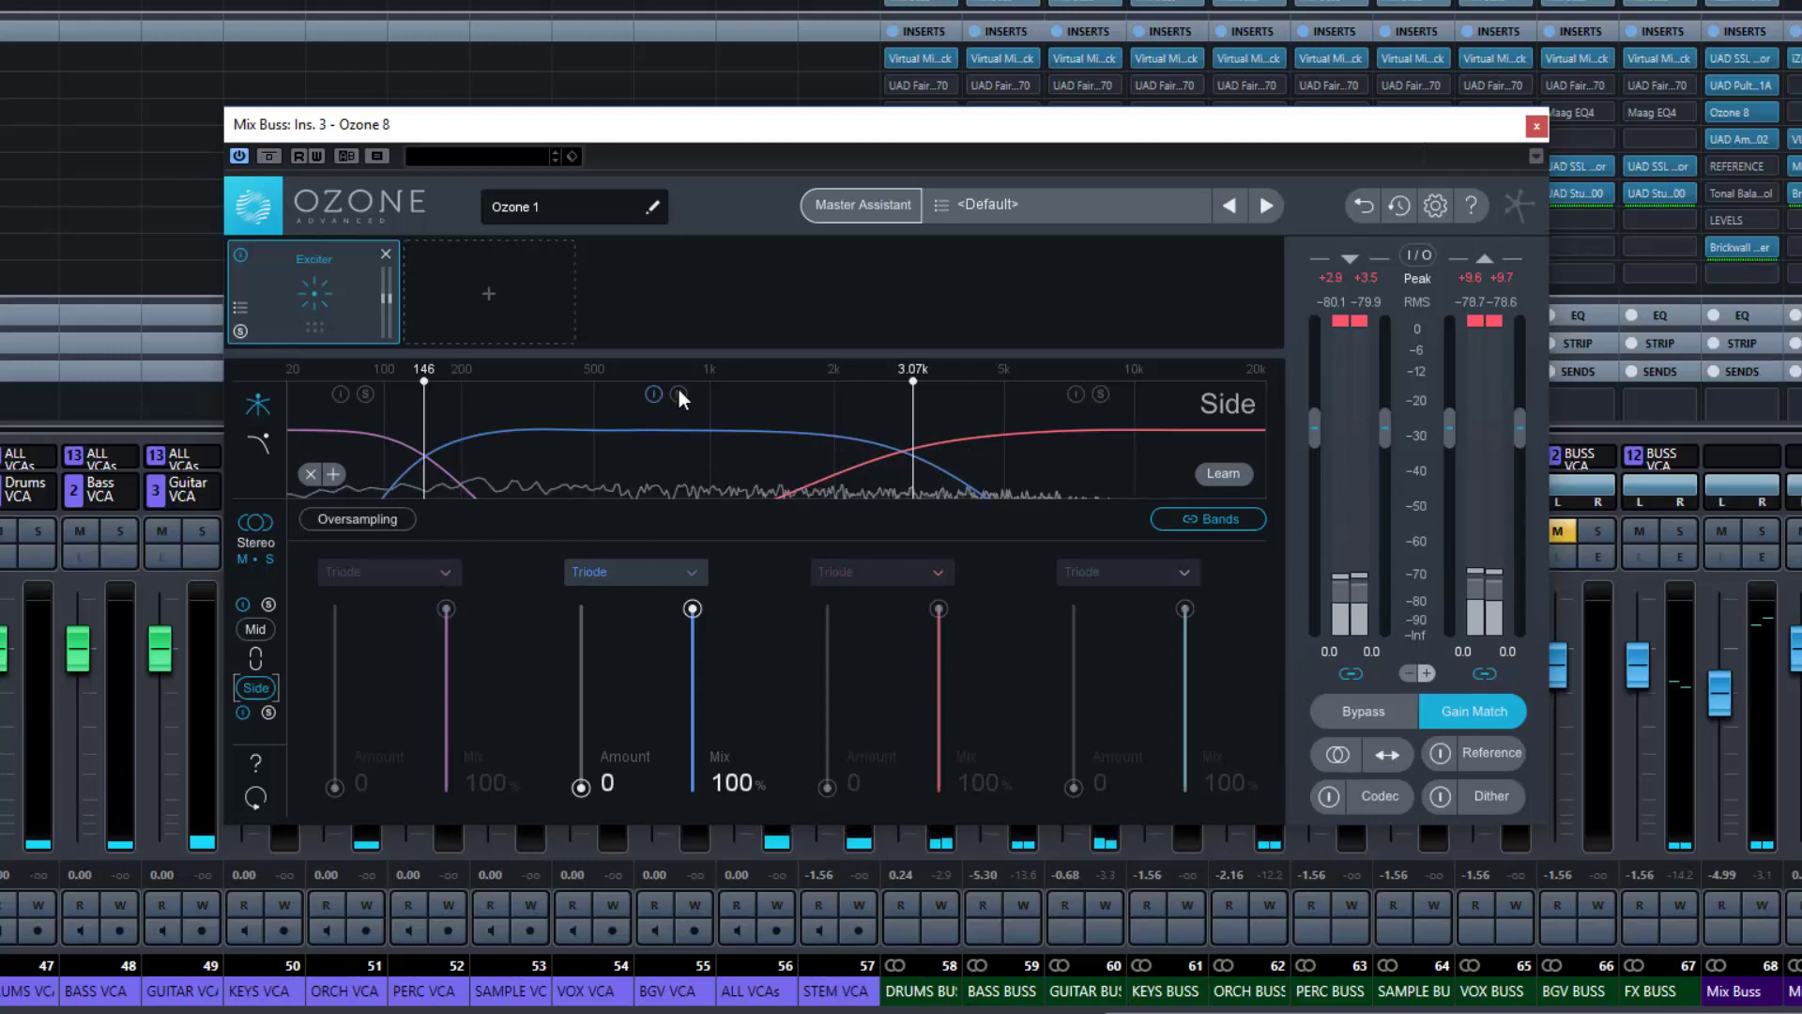
click(1076, 393)
drag(913, 429, 878, 428)
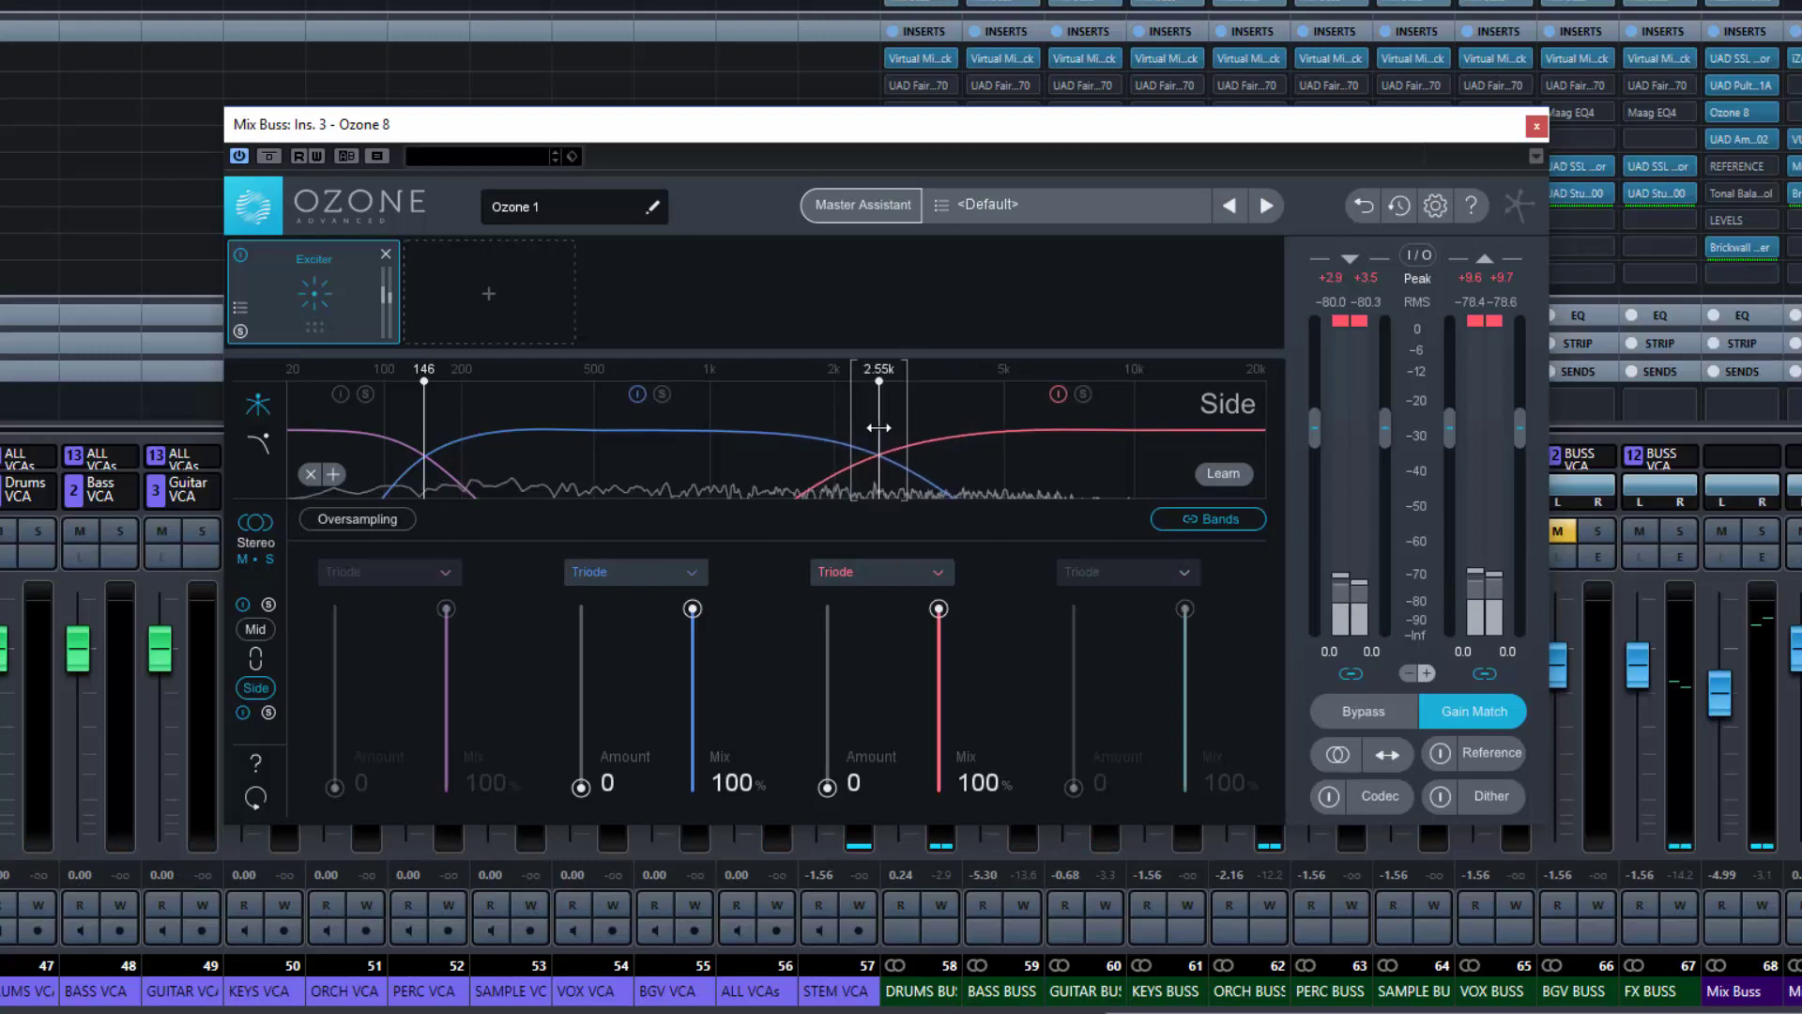
click(639, 393)
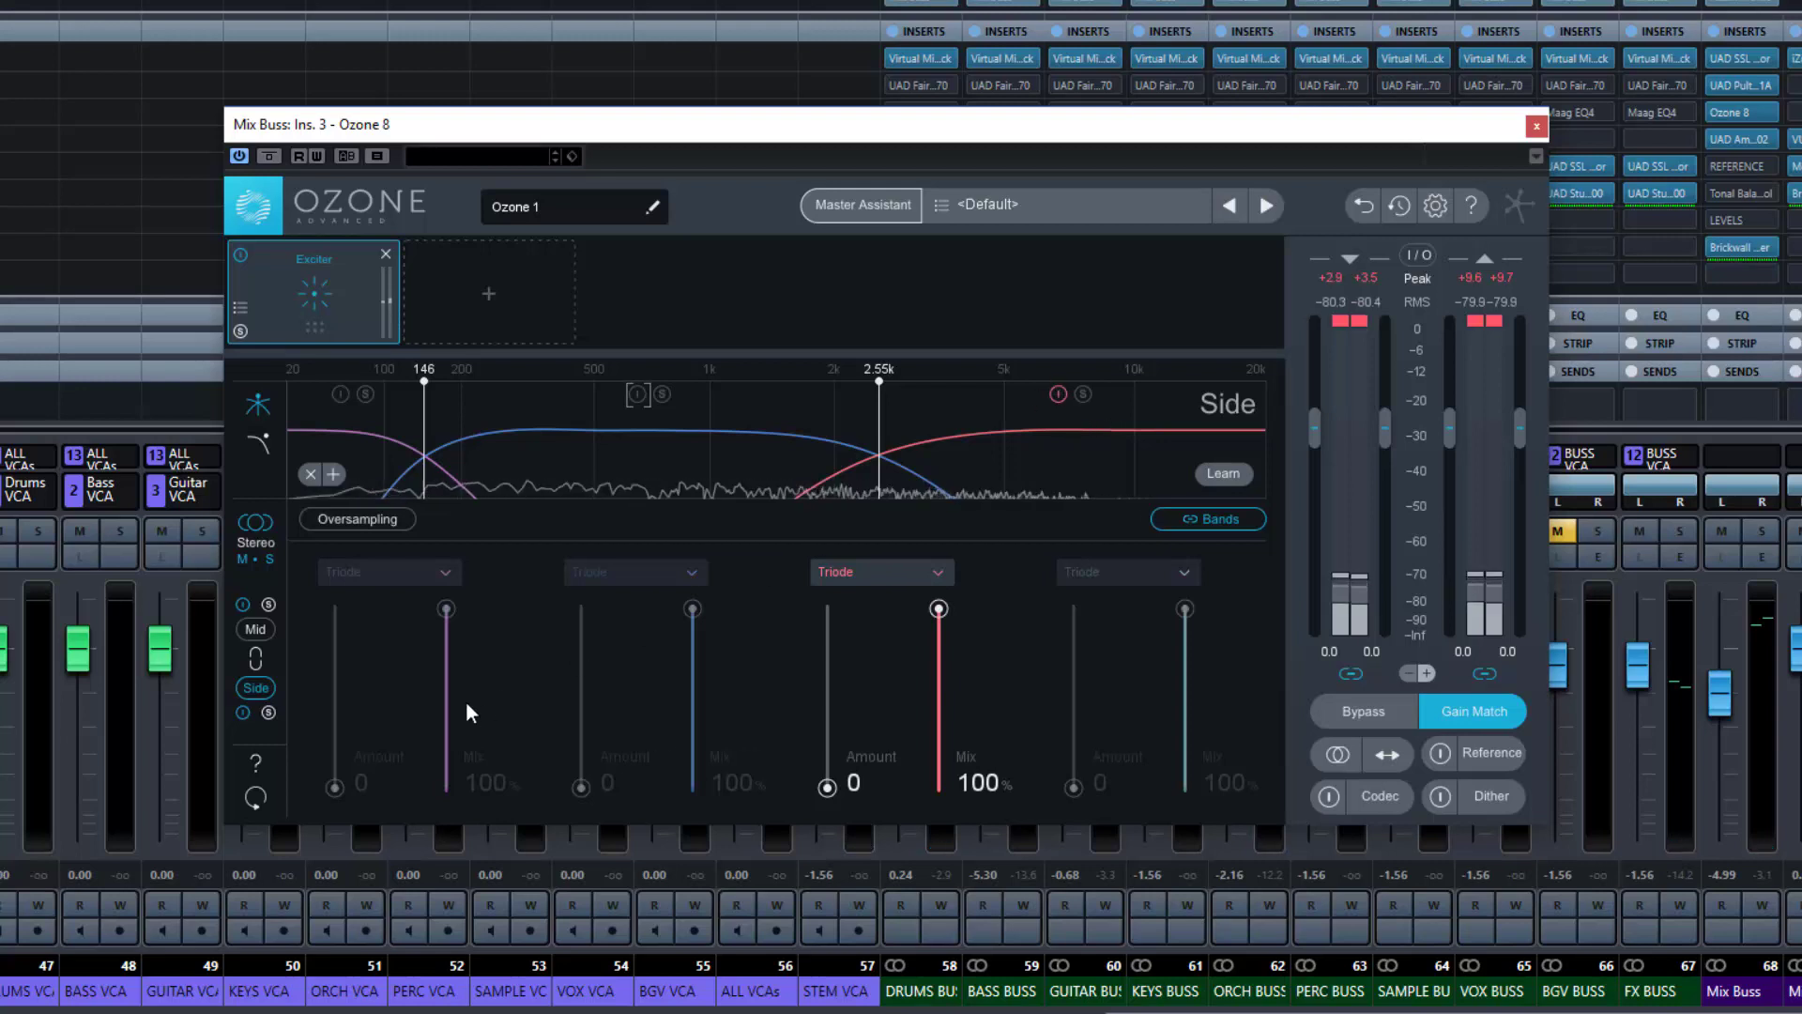
Solo the Side channel and compare its sound with the highest band and the whole channel's processing off and on
click(267, 712)
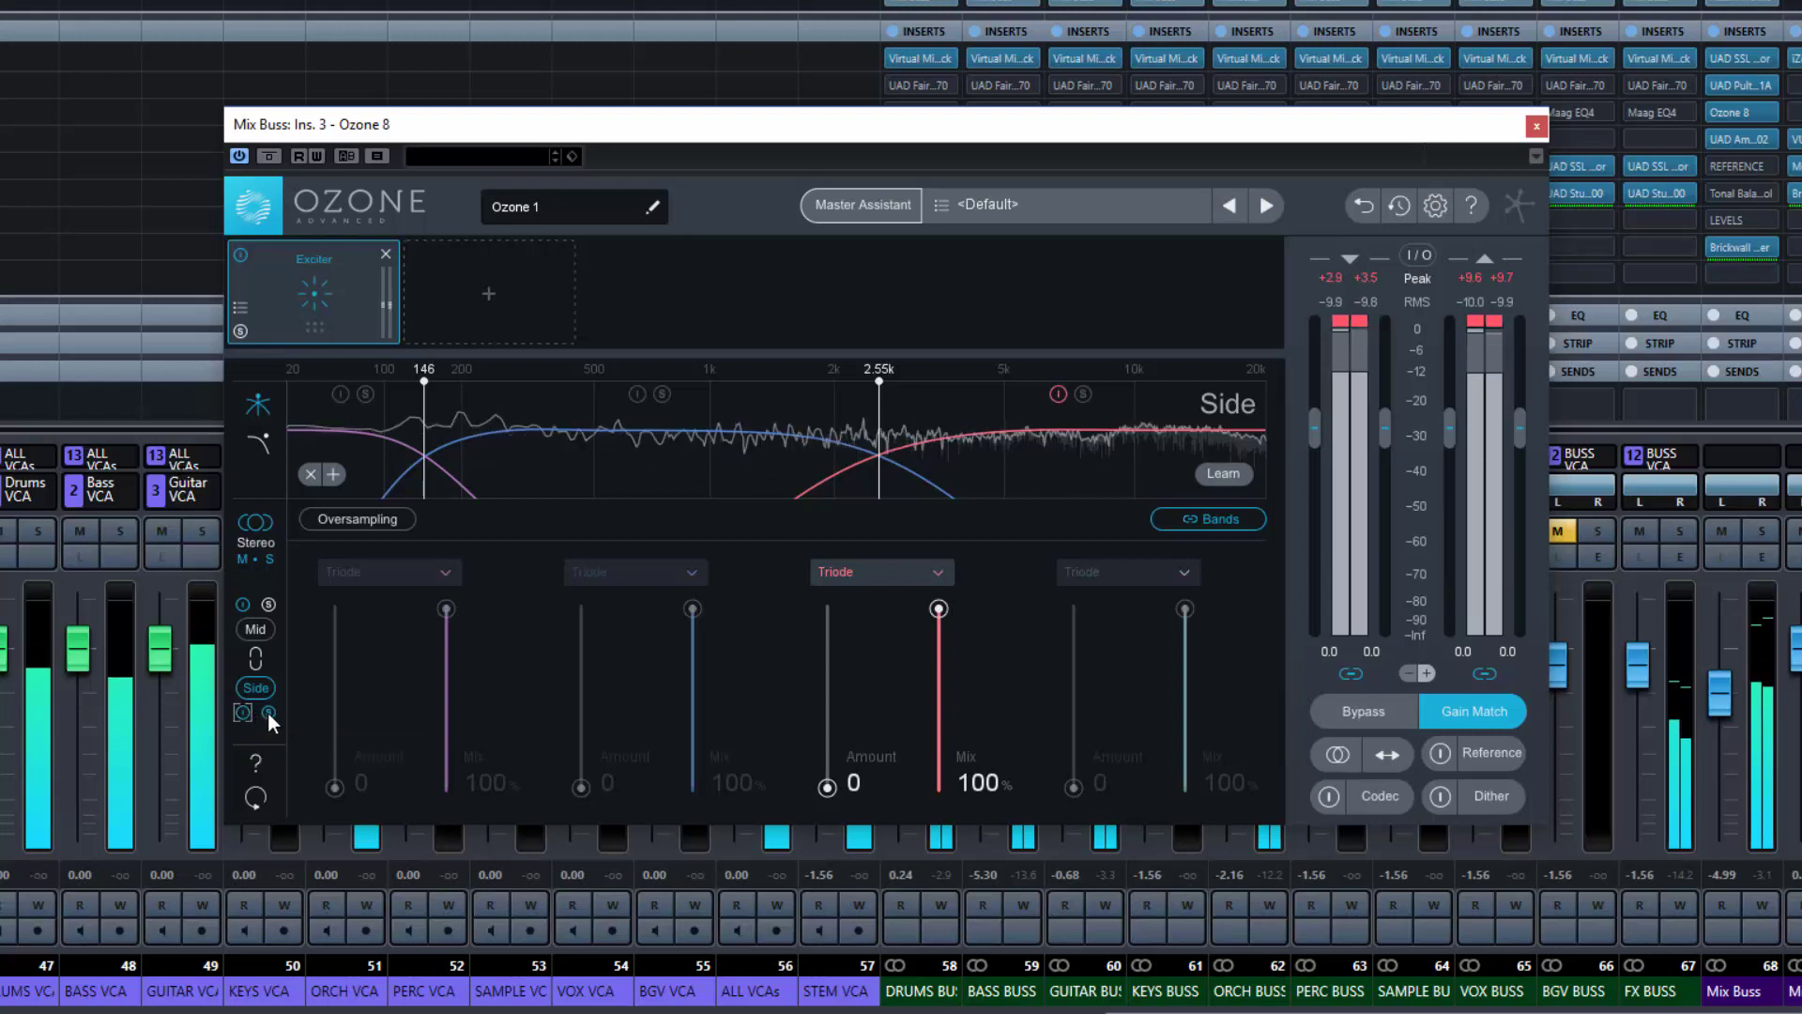
click(1056, 394)
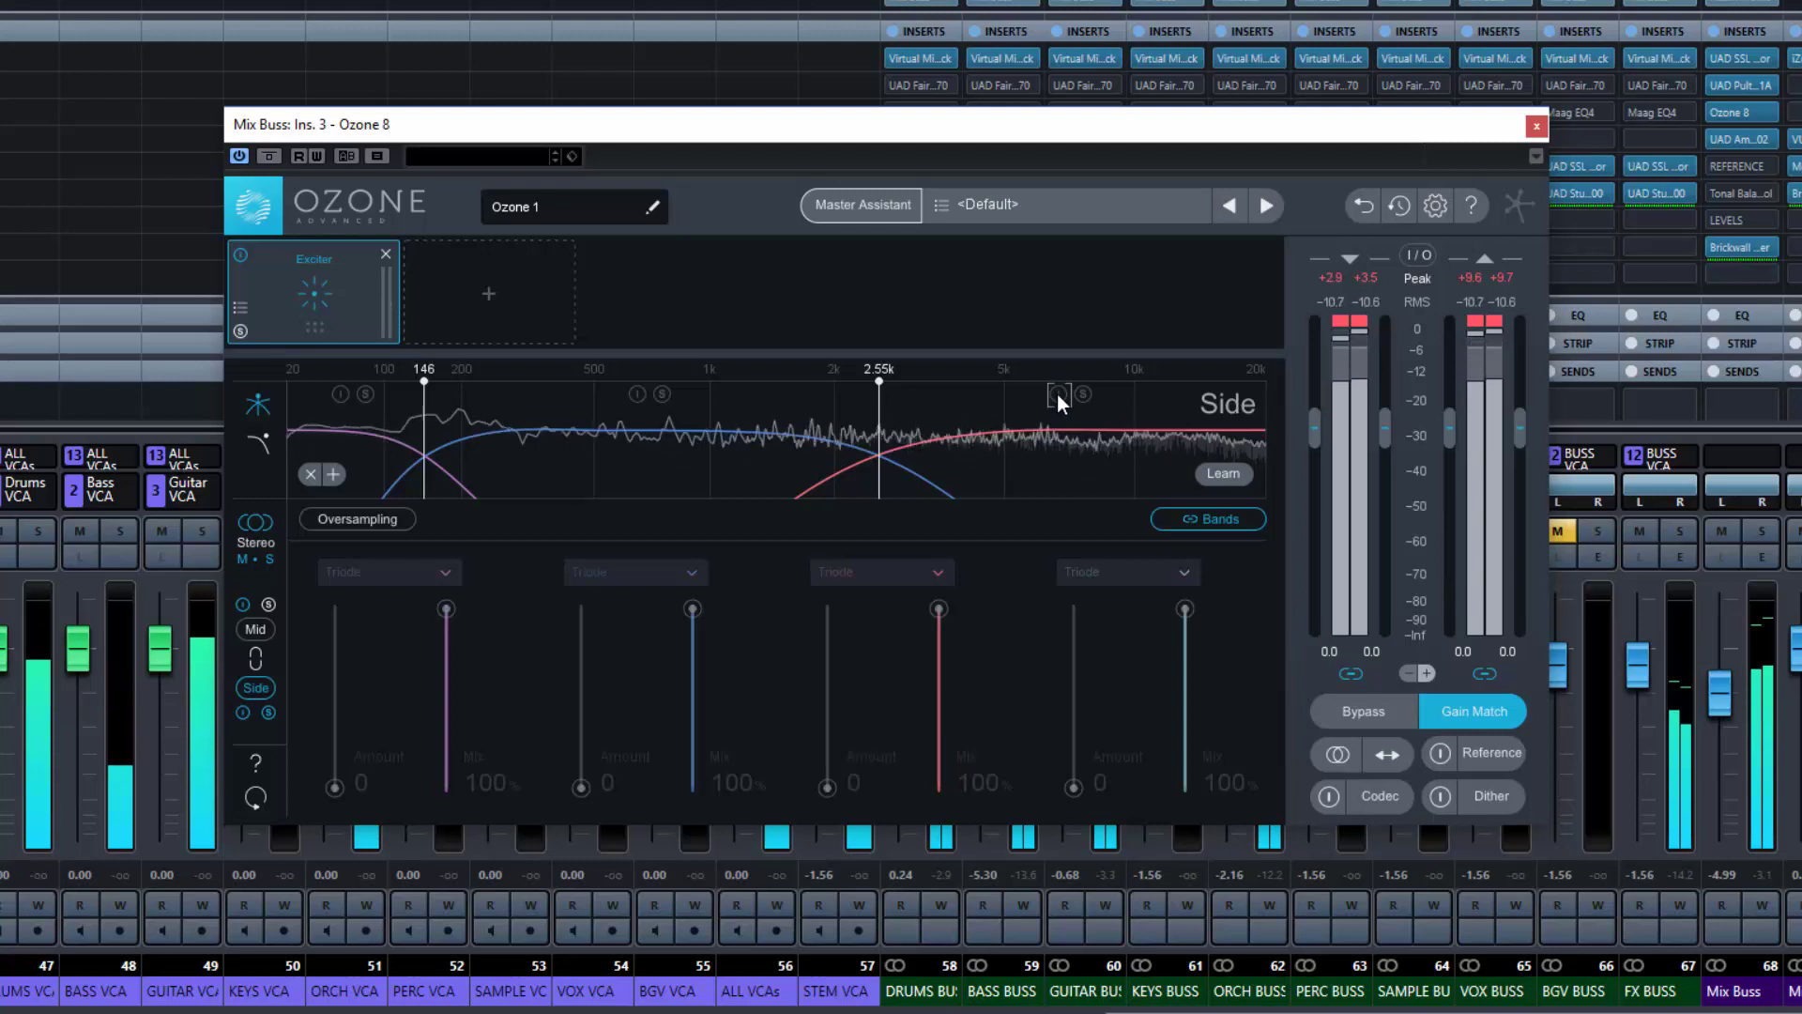
click(1057, 394)
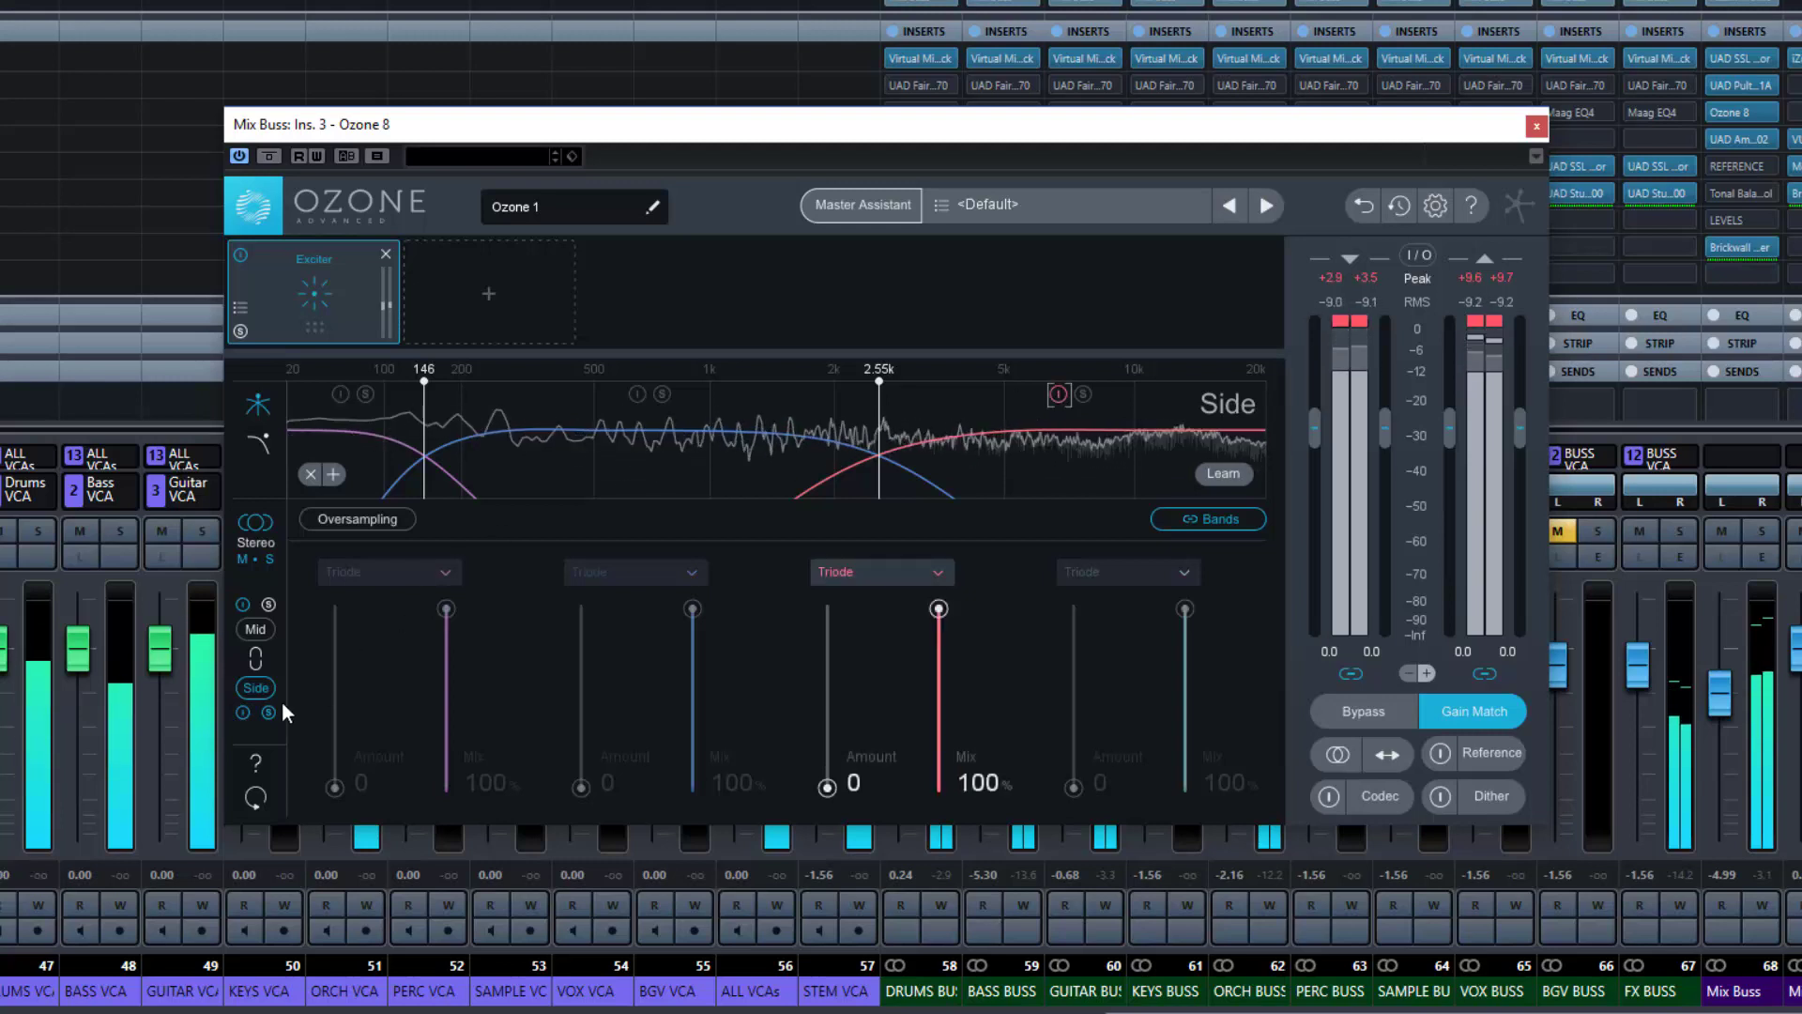
click(243, 712)
click(243, 712)
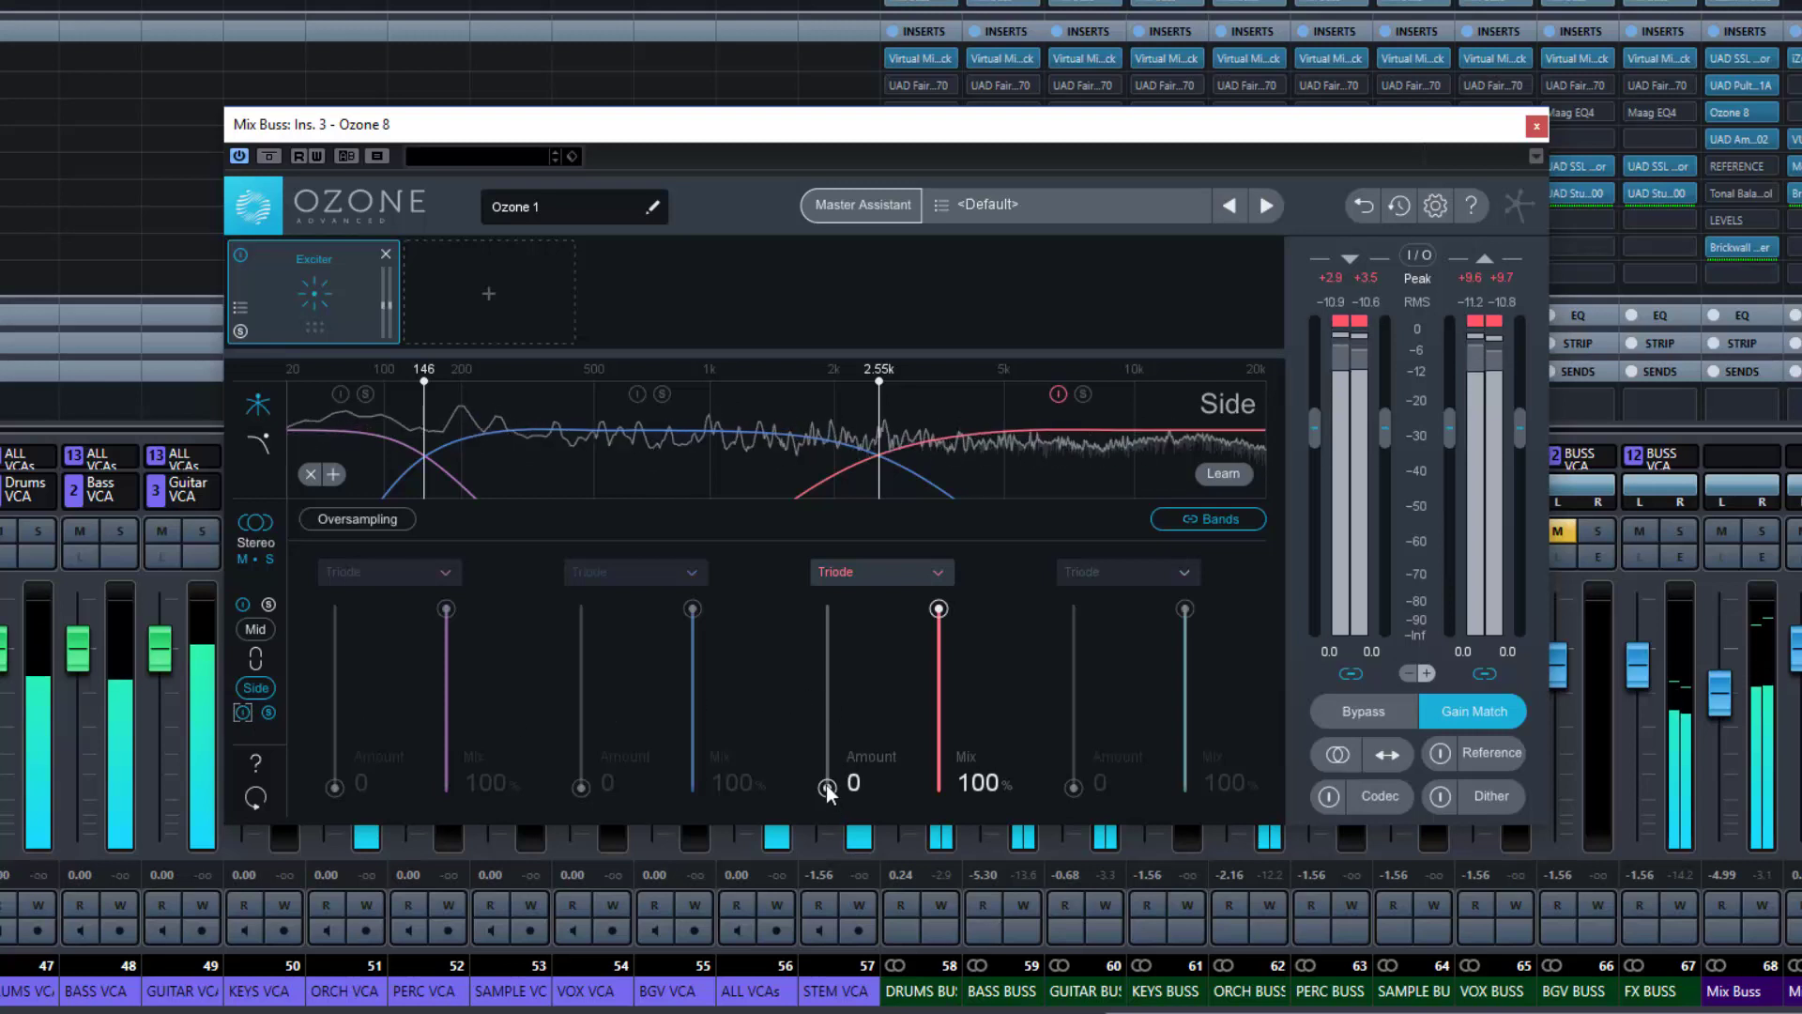
Raise the Side channel's highest-band excitation amount to 8.3 and compare it with the Mid channel's settings
drag(827, 787, 828, 688)
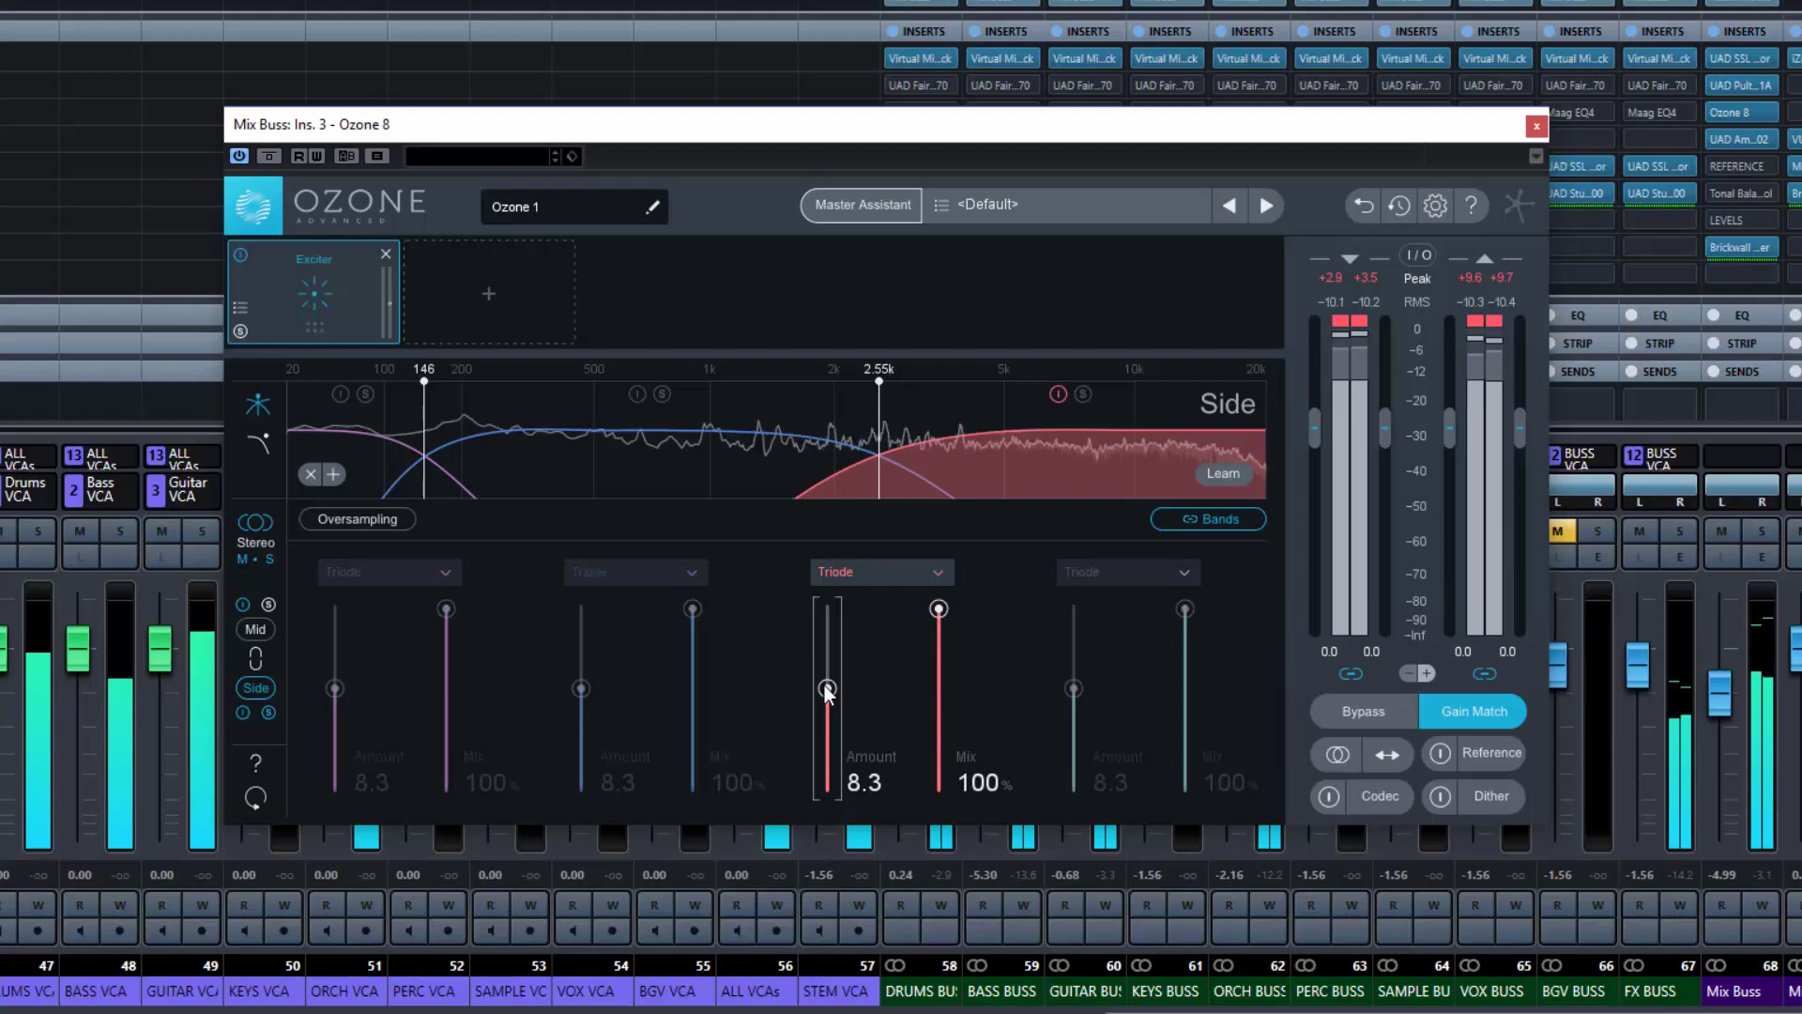
click(250, 631)
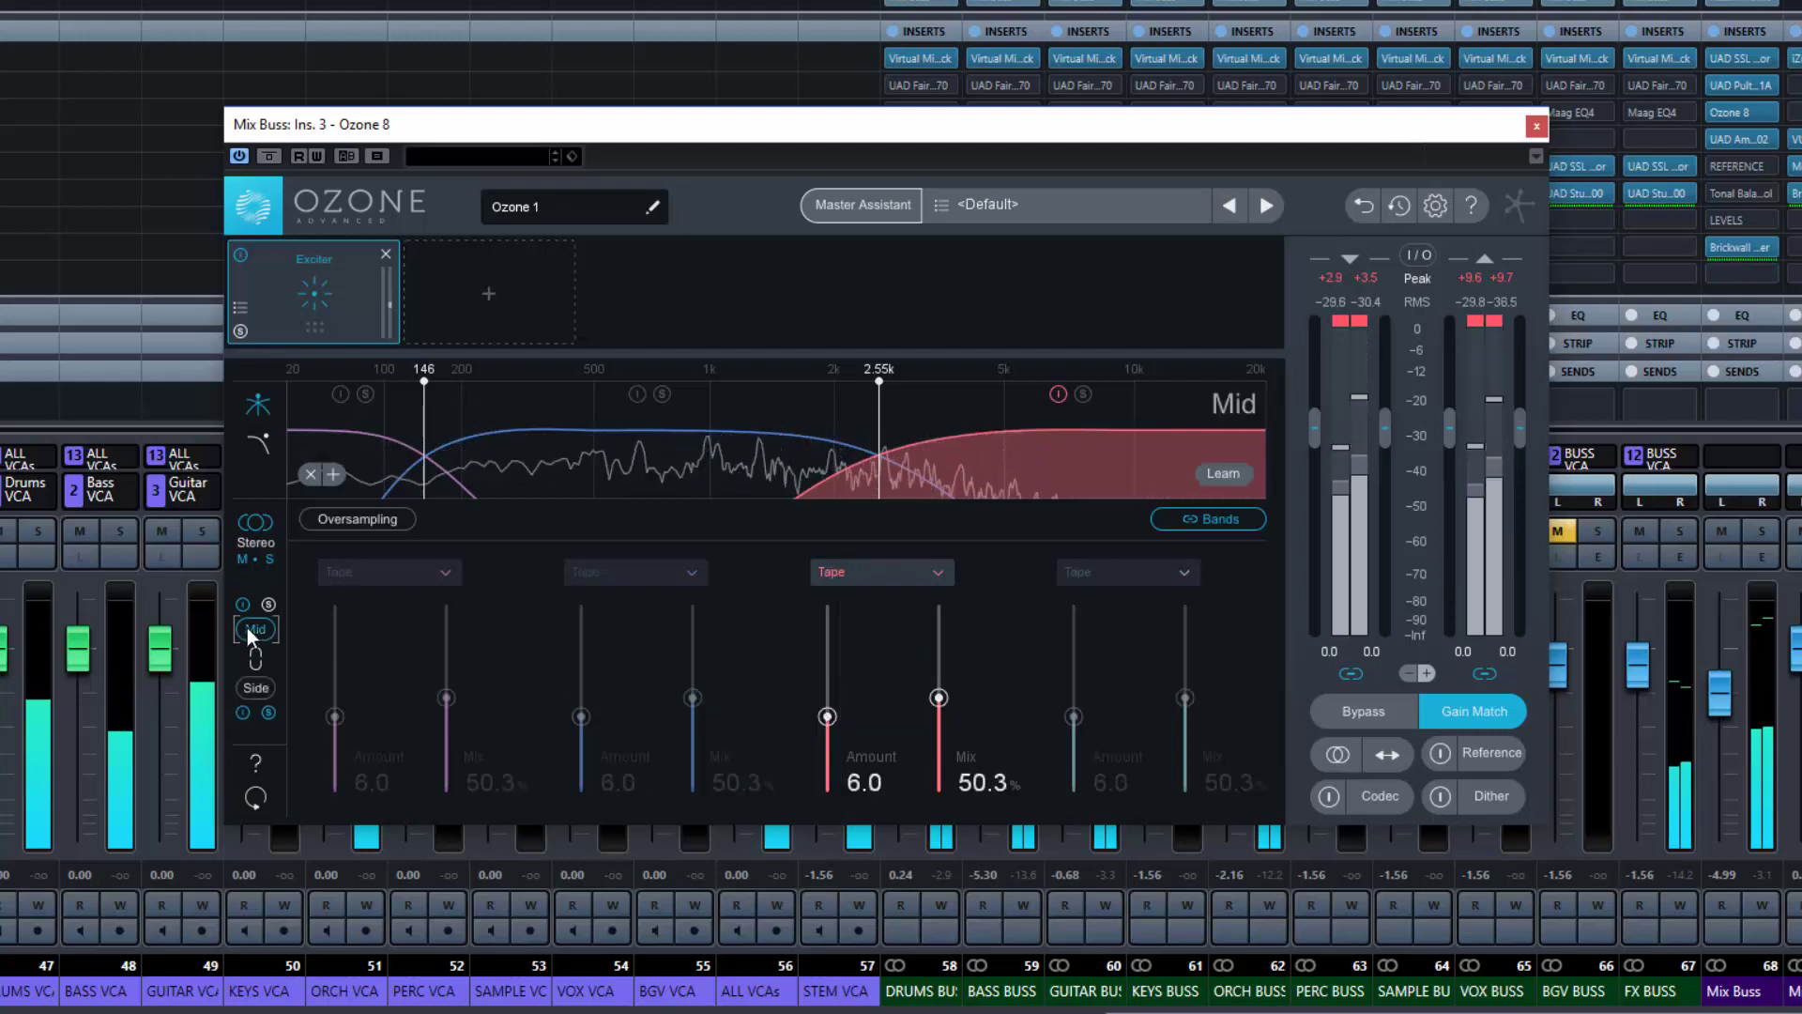
click(256, 689)
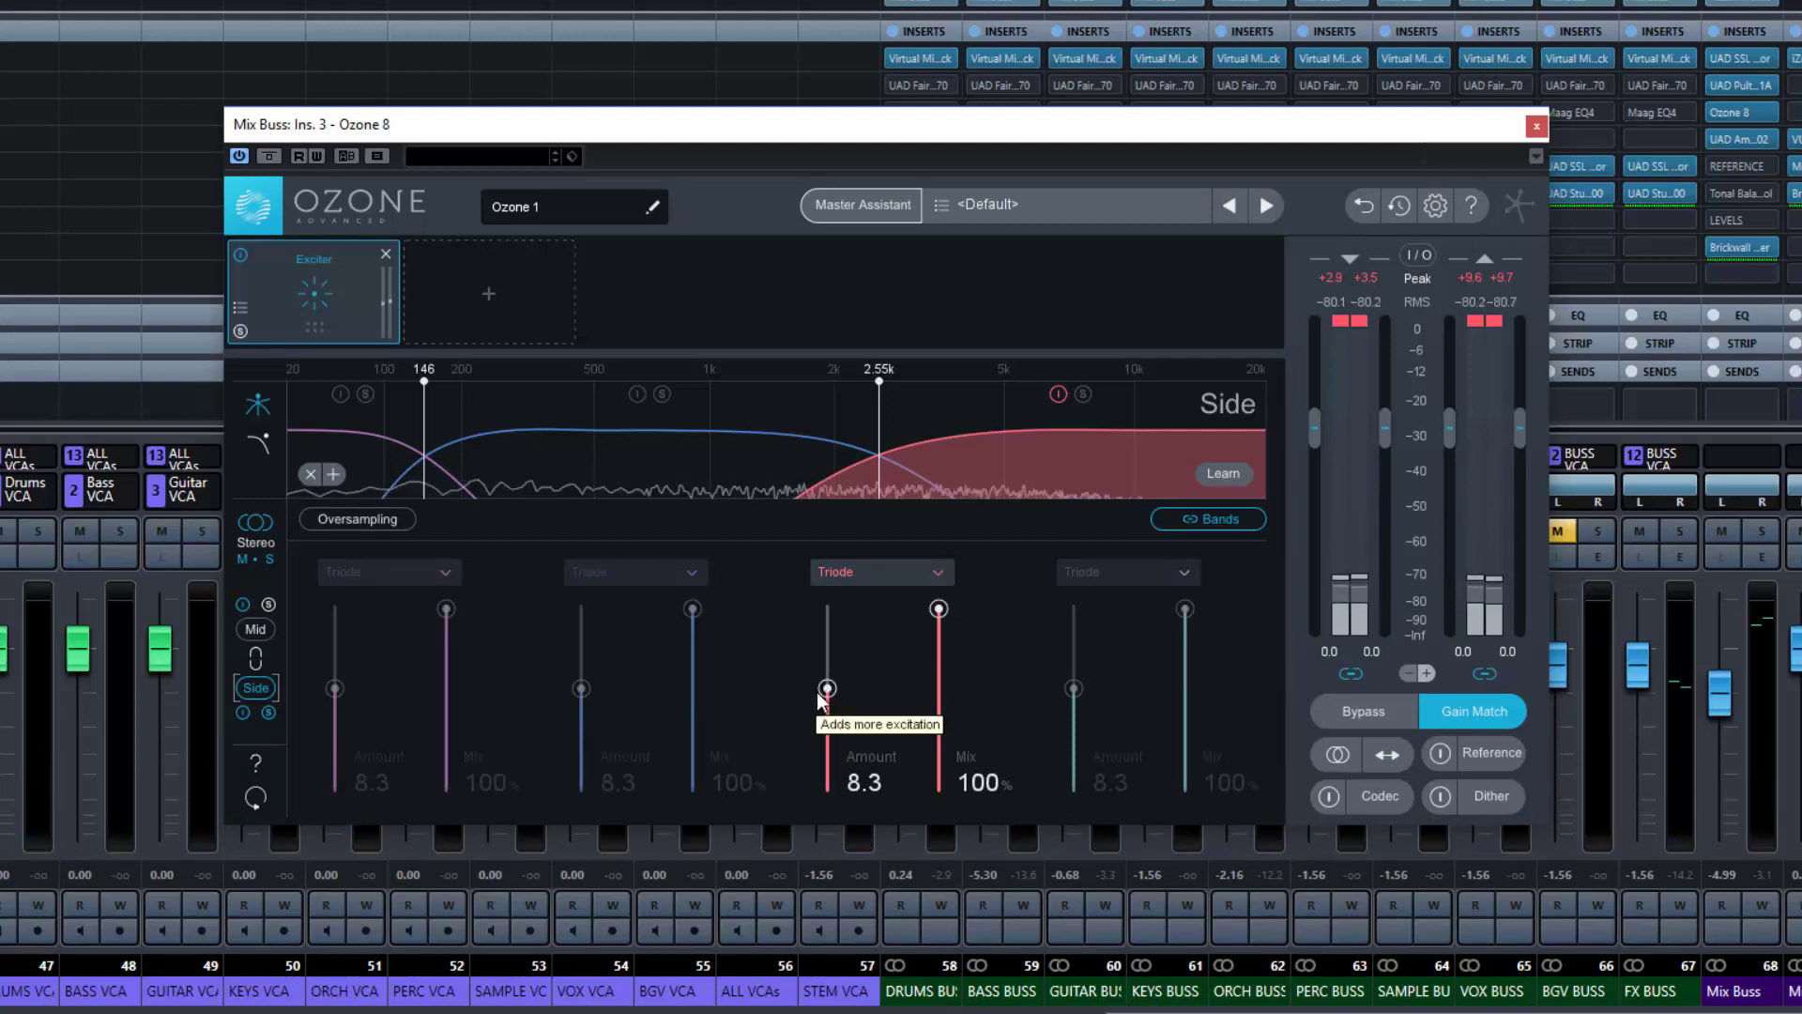
During playback, raise the Side channel's highest-band amount to 9.5 and change its excitation mode to Dual Triode
key(space)
drag(826, 689, 826, 680)
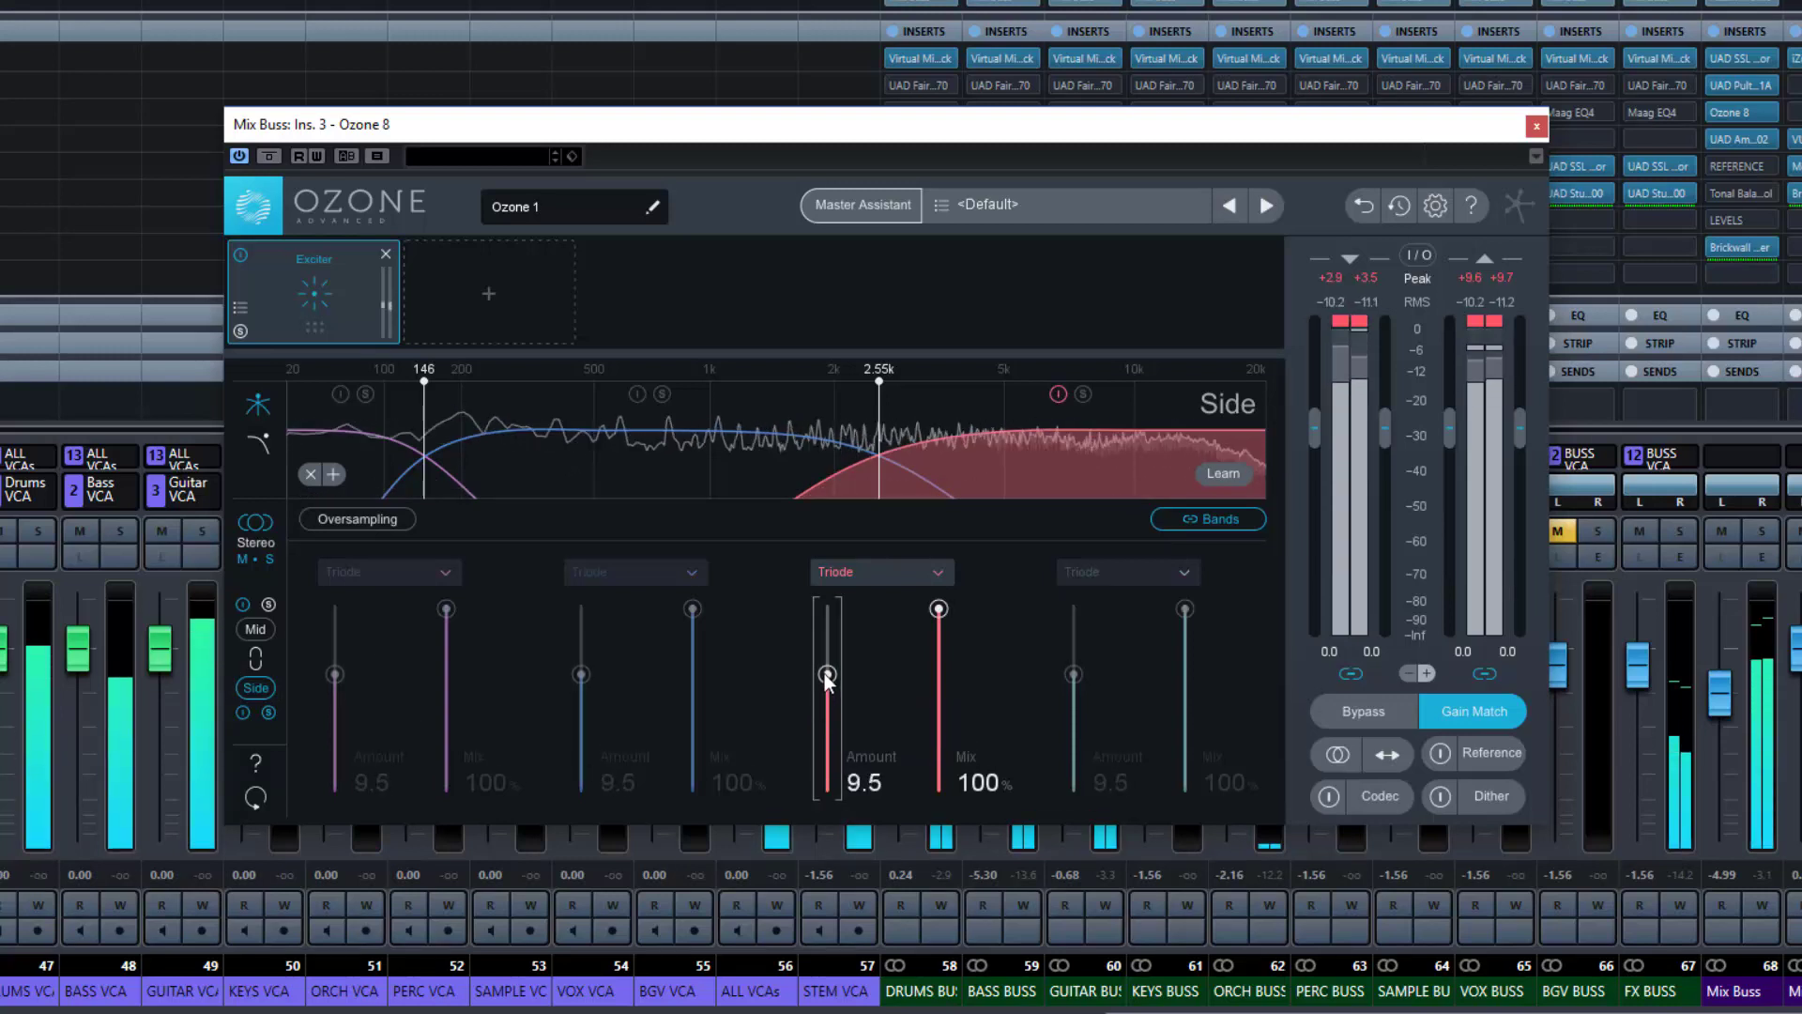
click(924, 583)
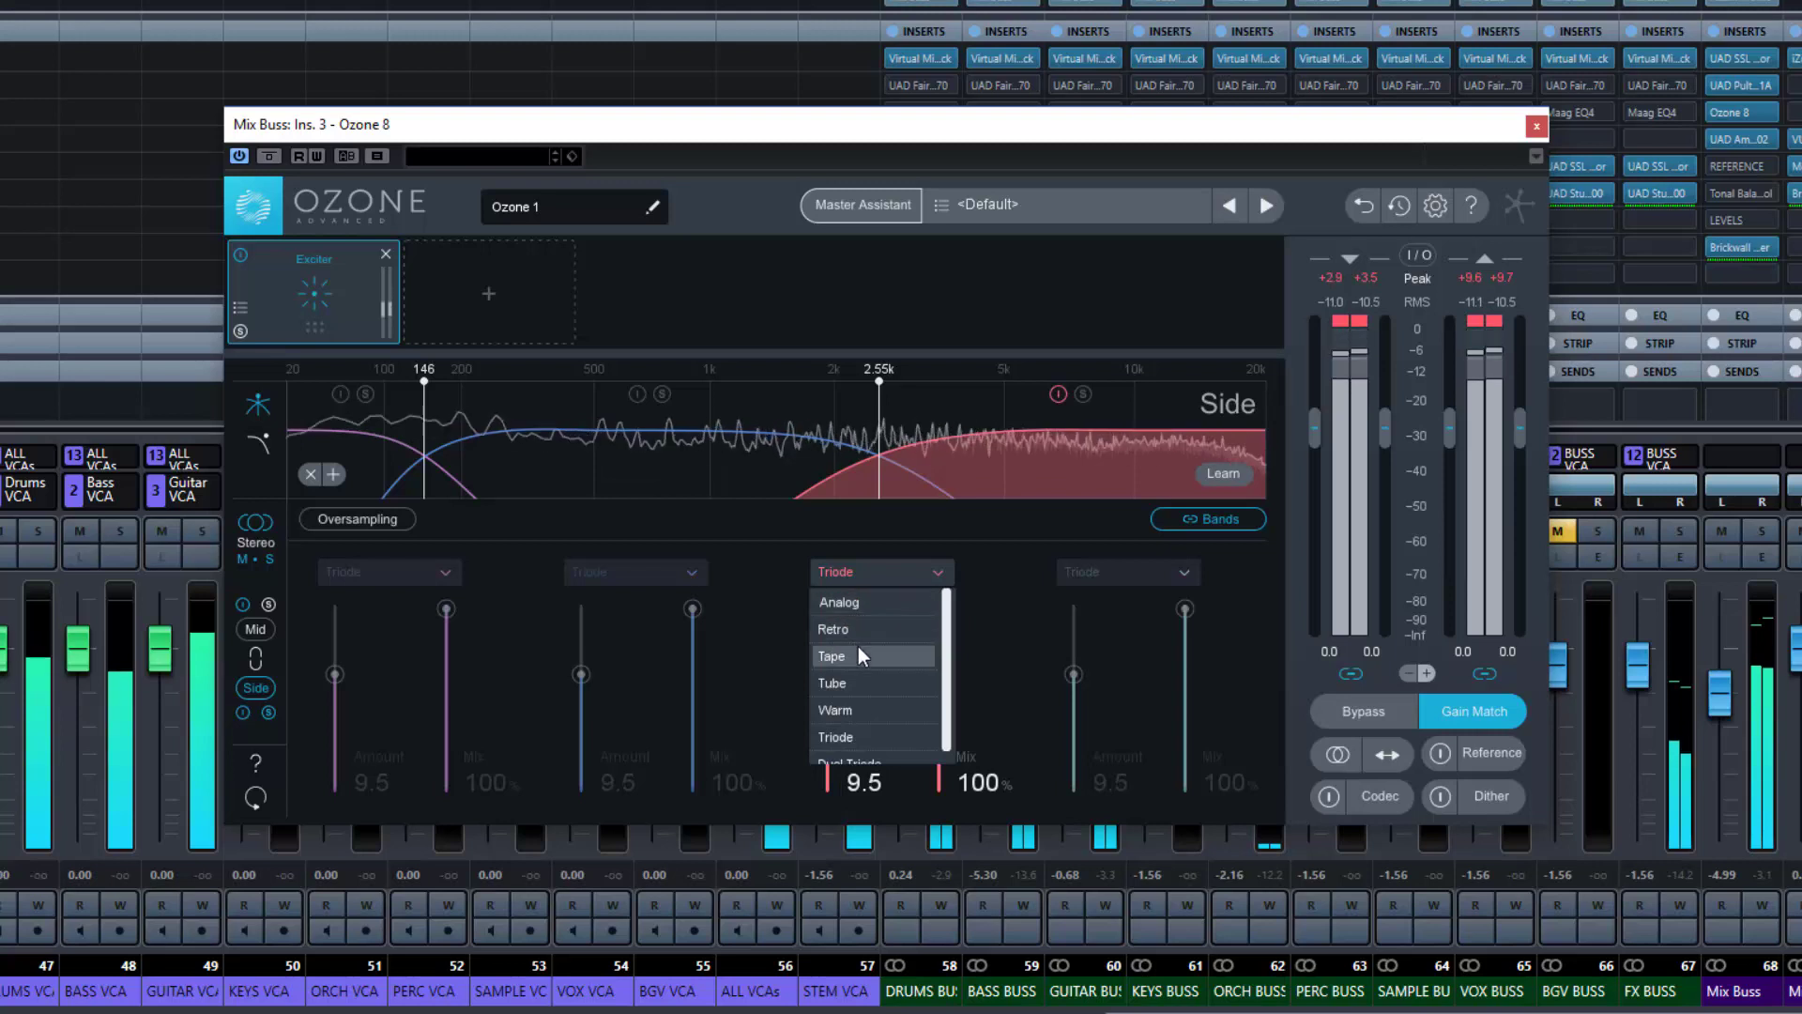
scroll(858, 729, down, 1)
click(863, 748)
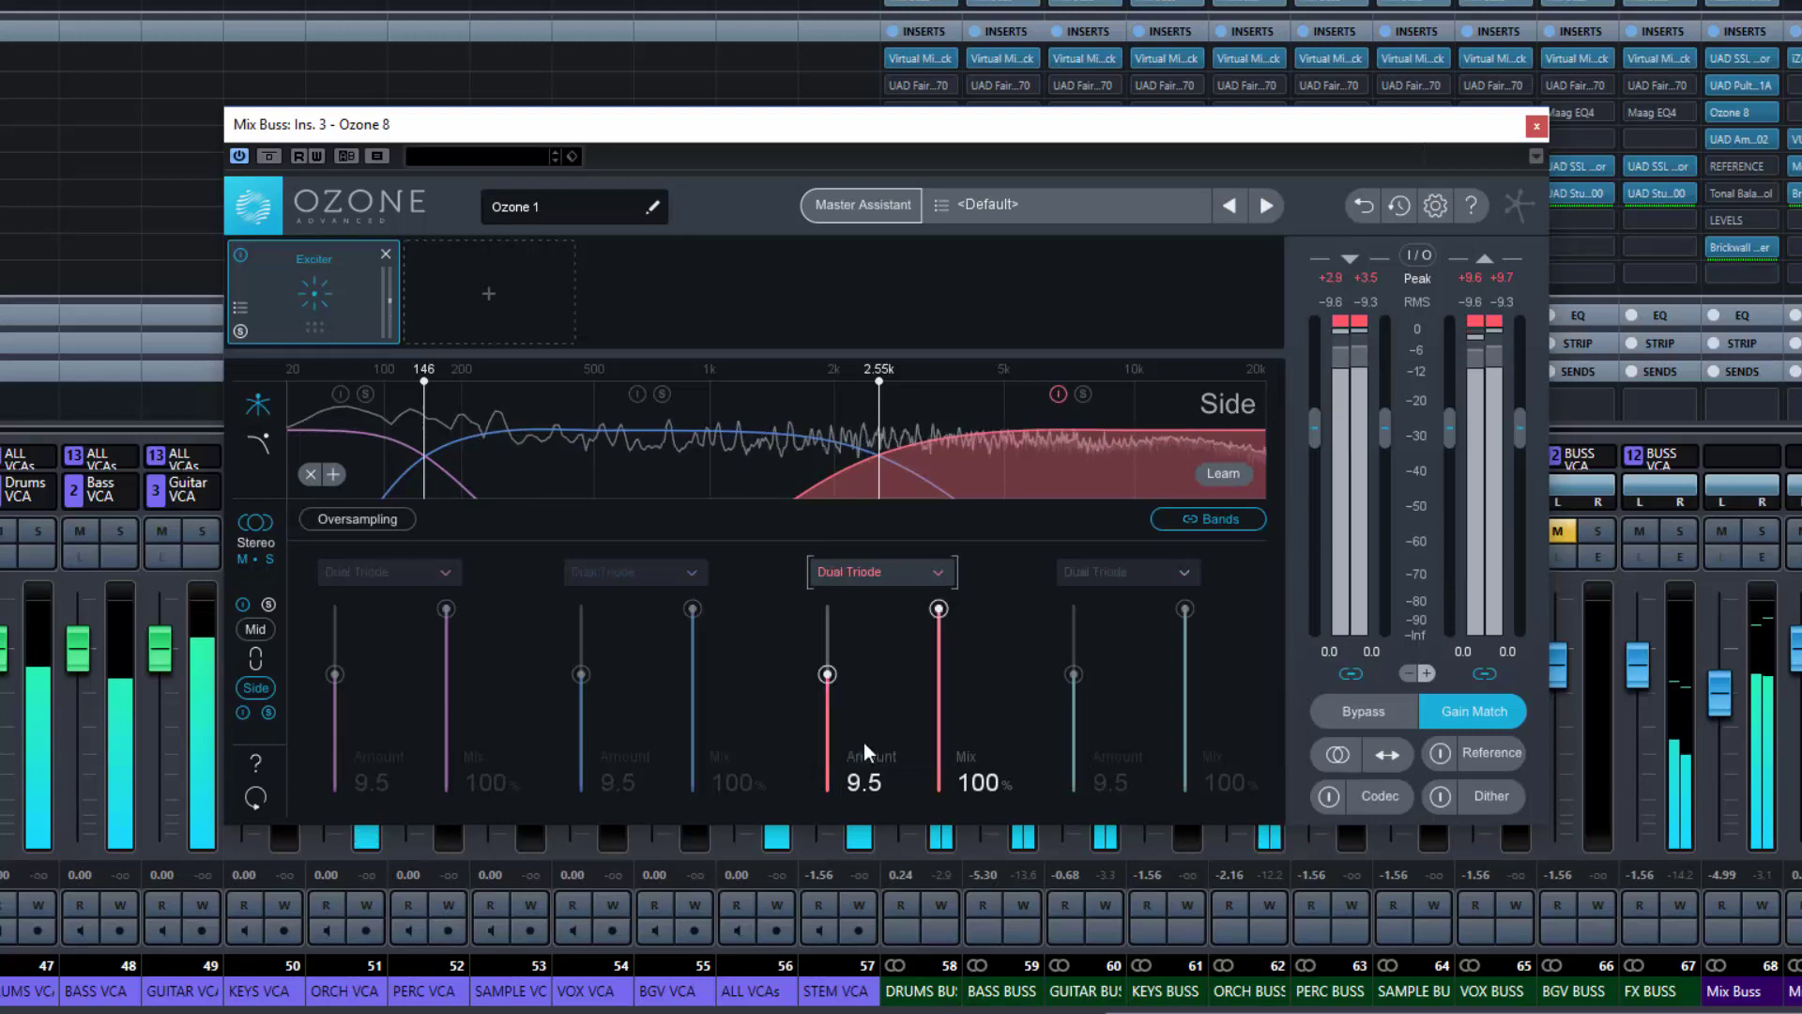
Compare the highest-band settings of the Mid and Side channels, ending on Side
click(254, 628)
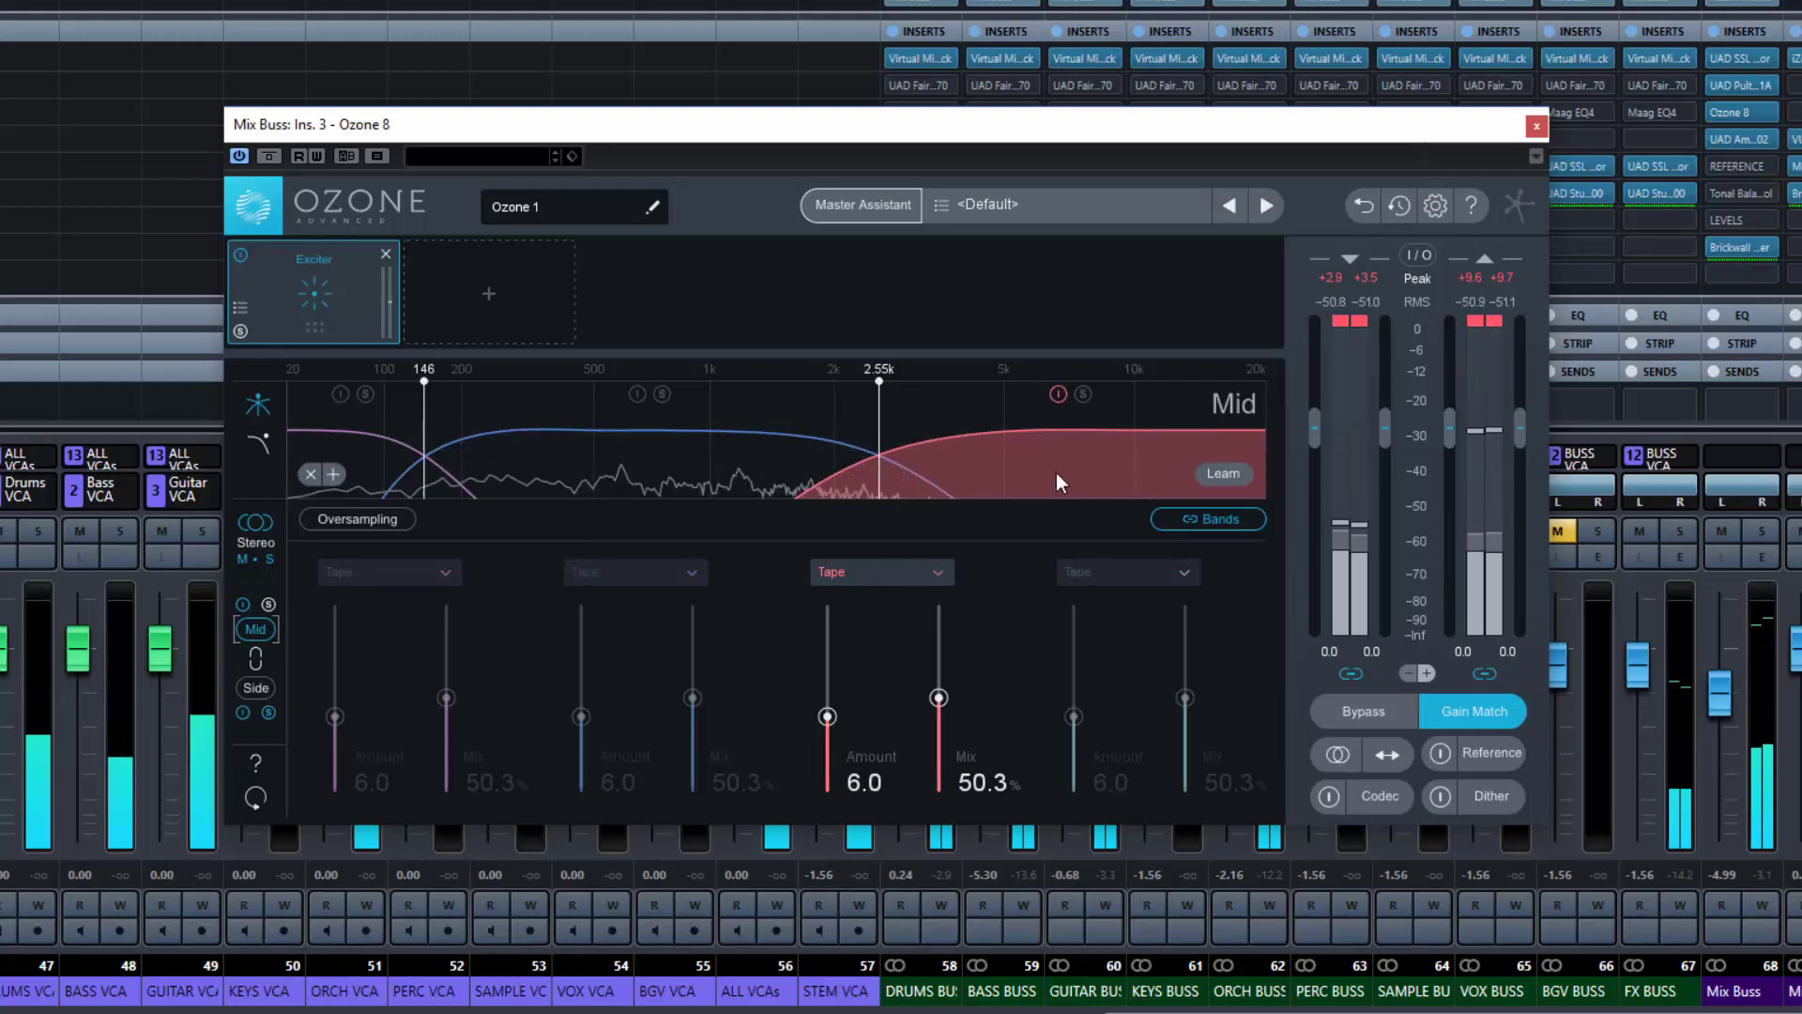
click(259, 686)
click(255, 629)
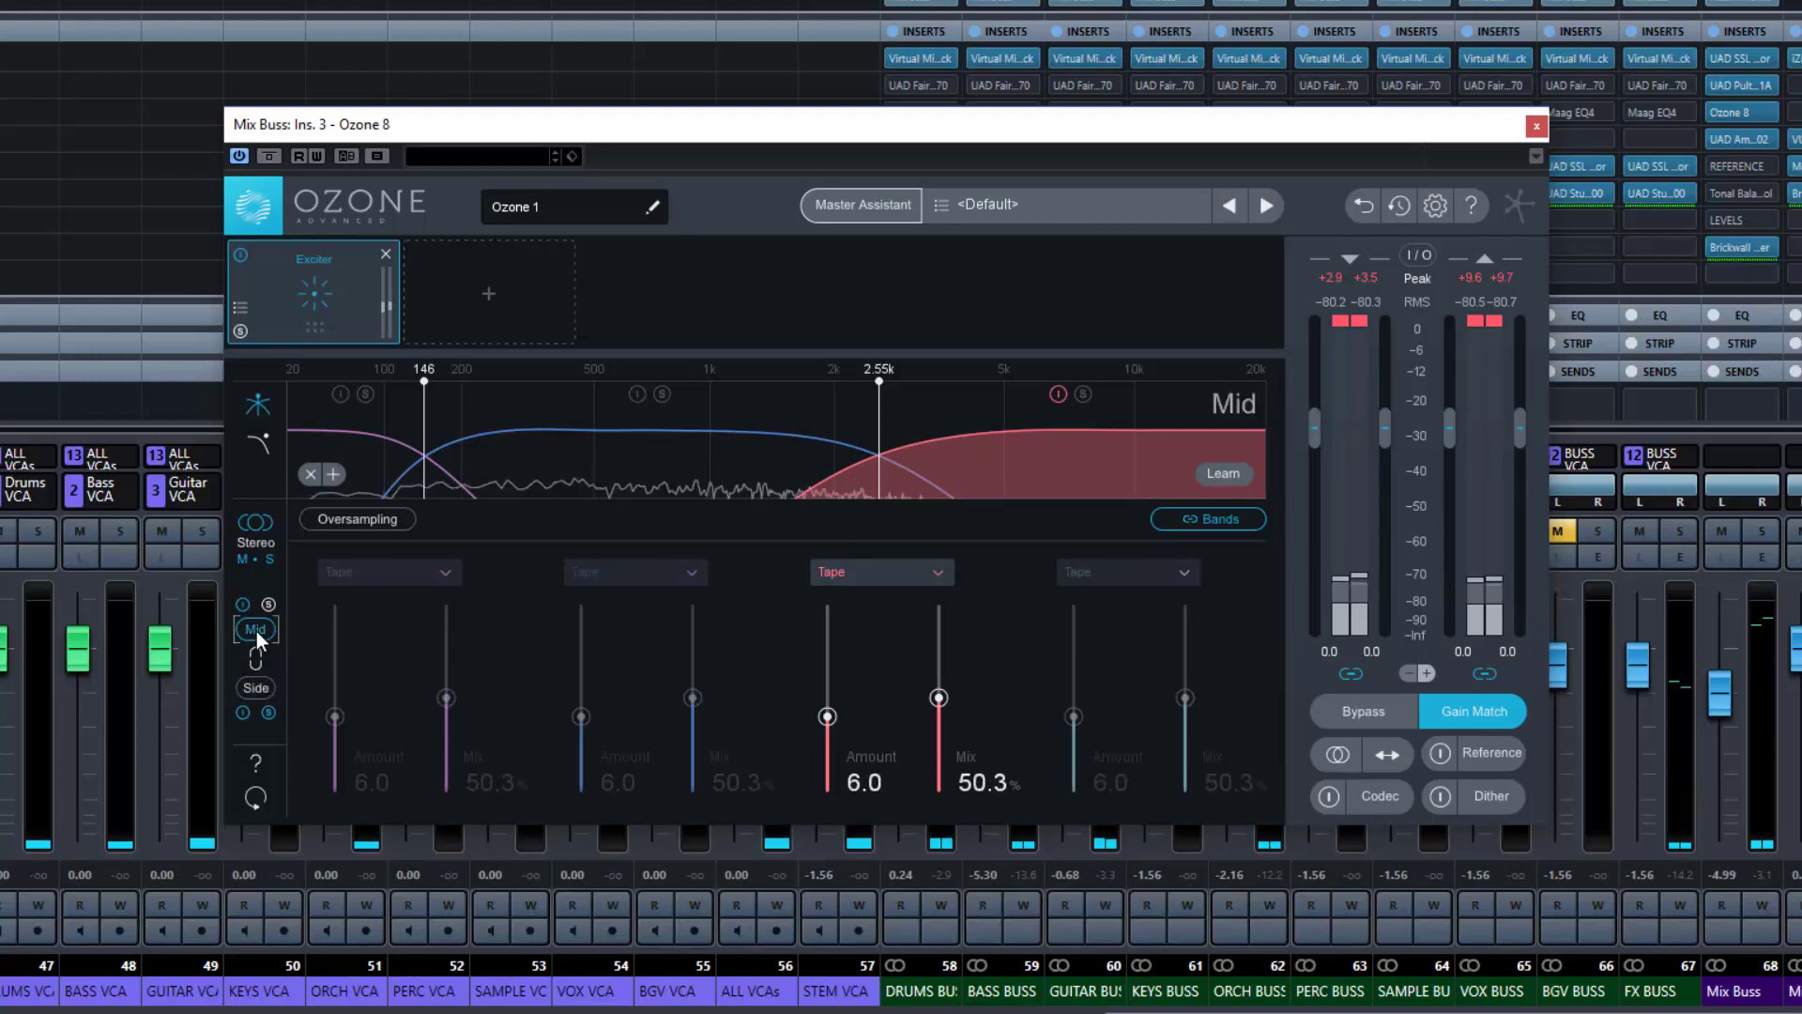
click(253, 688)
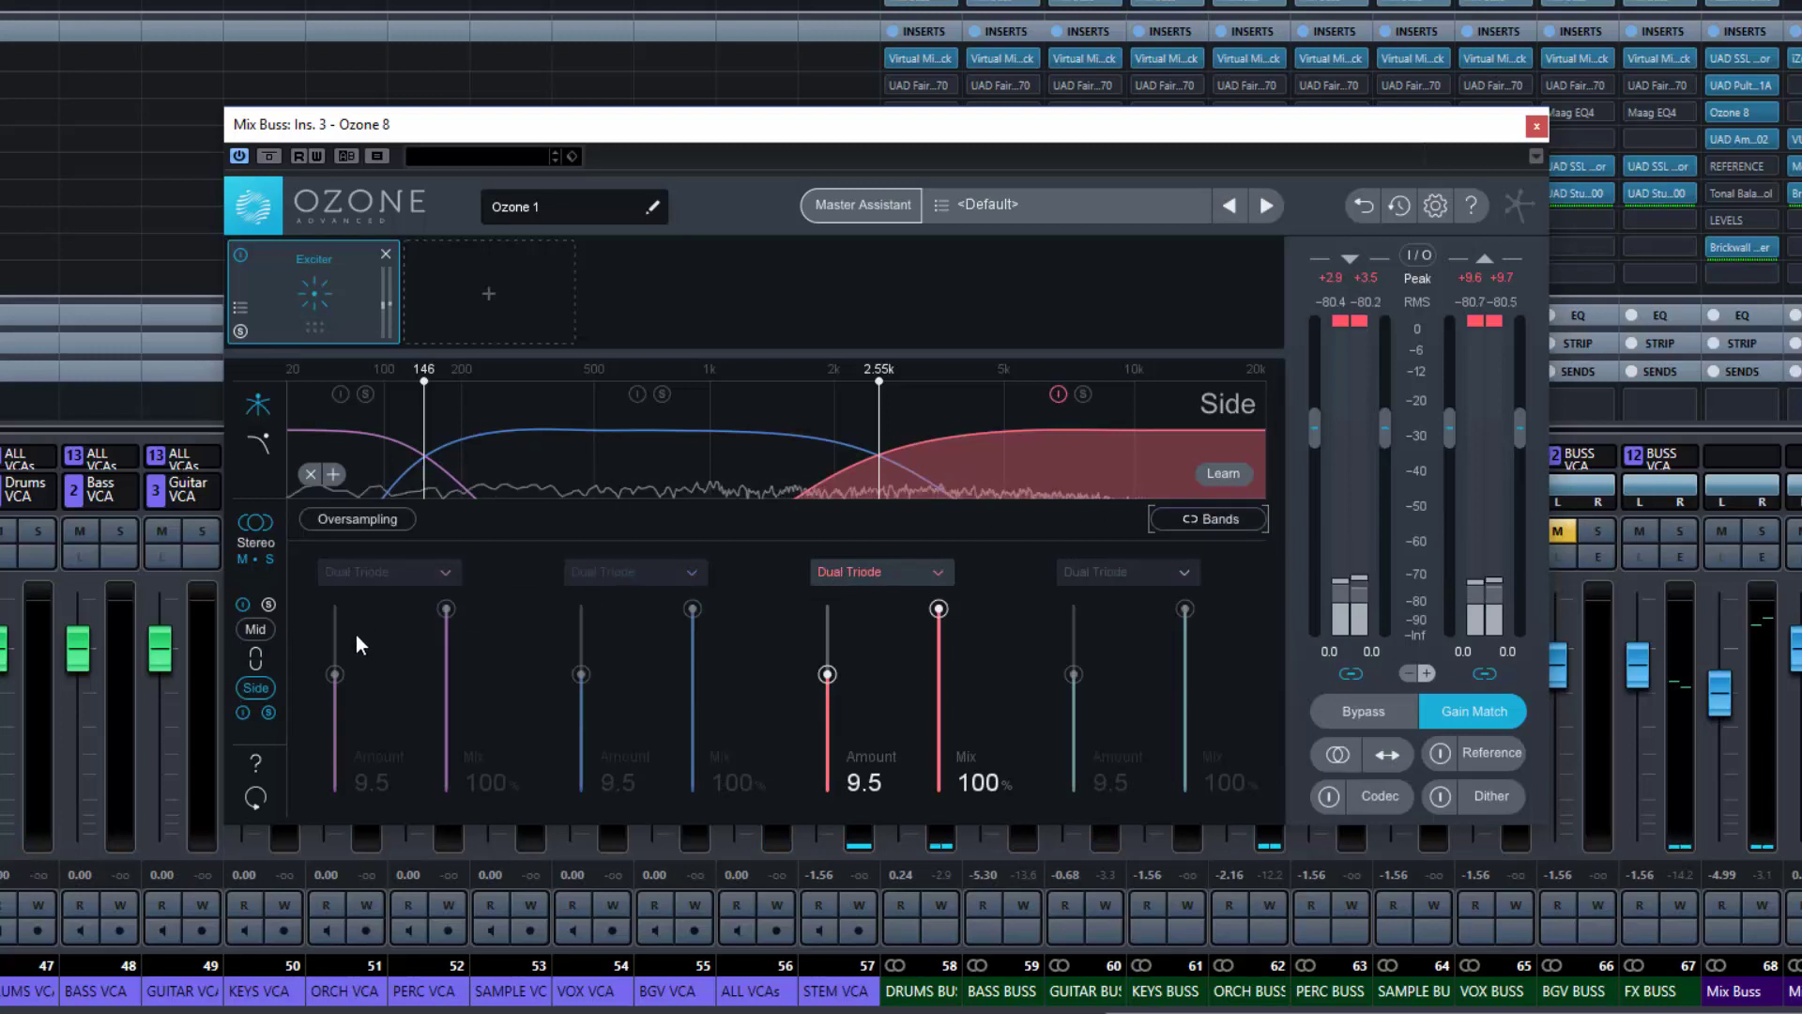
On the Mid channel, enable processing for the middle band and switch it off for the highest band
click(261, 627)
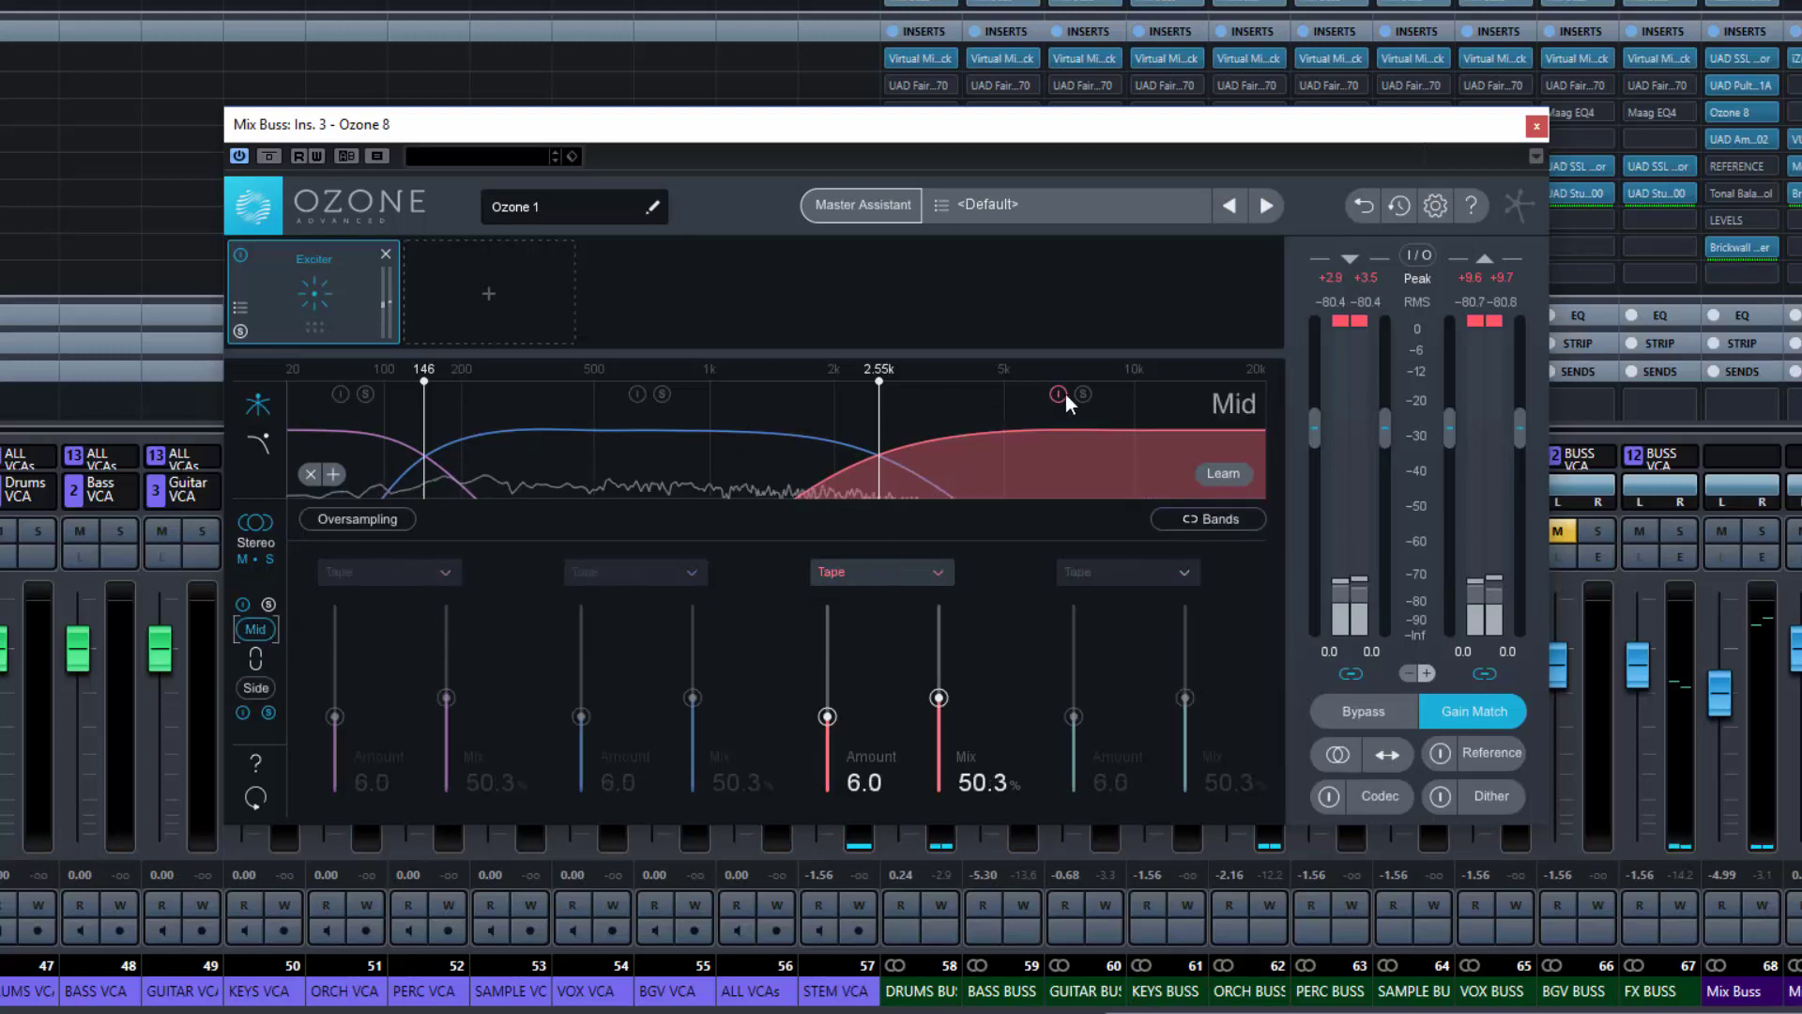
click(638, 394)
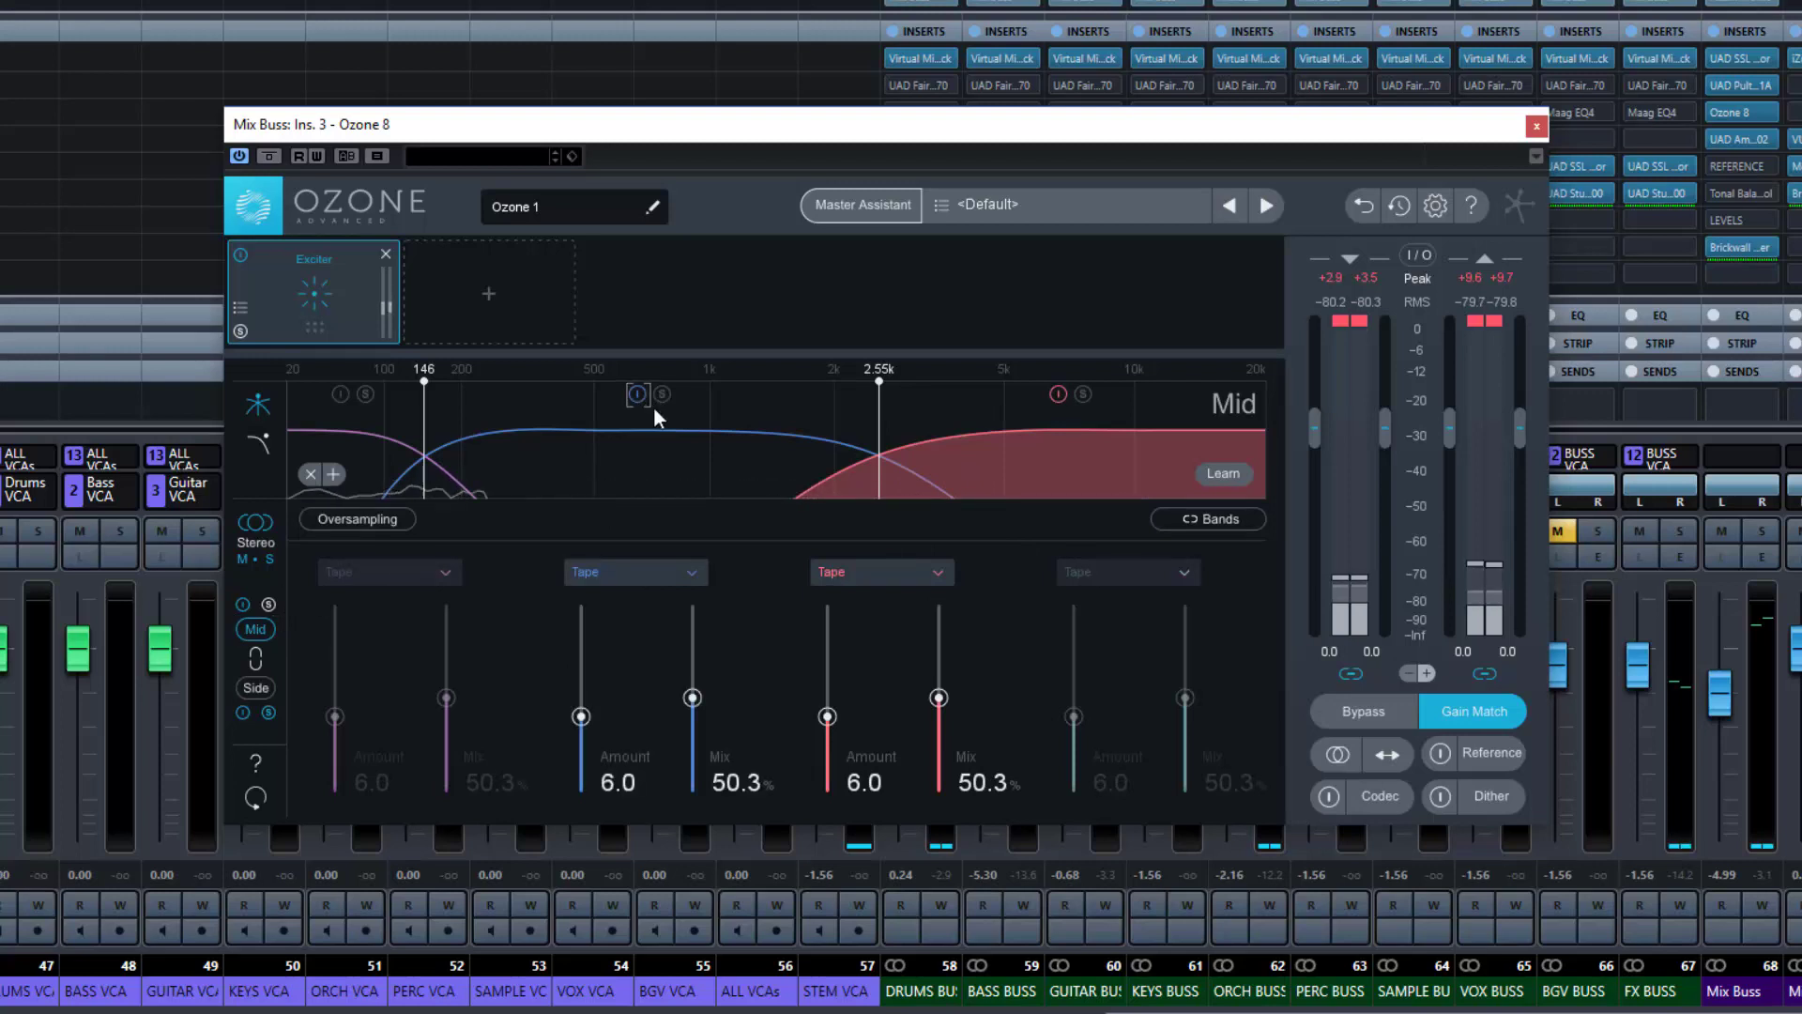
click(1060, 393)
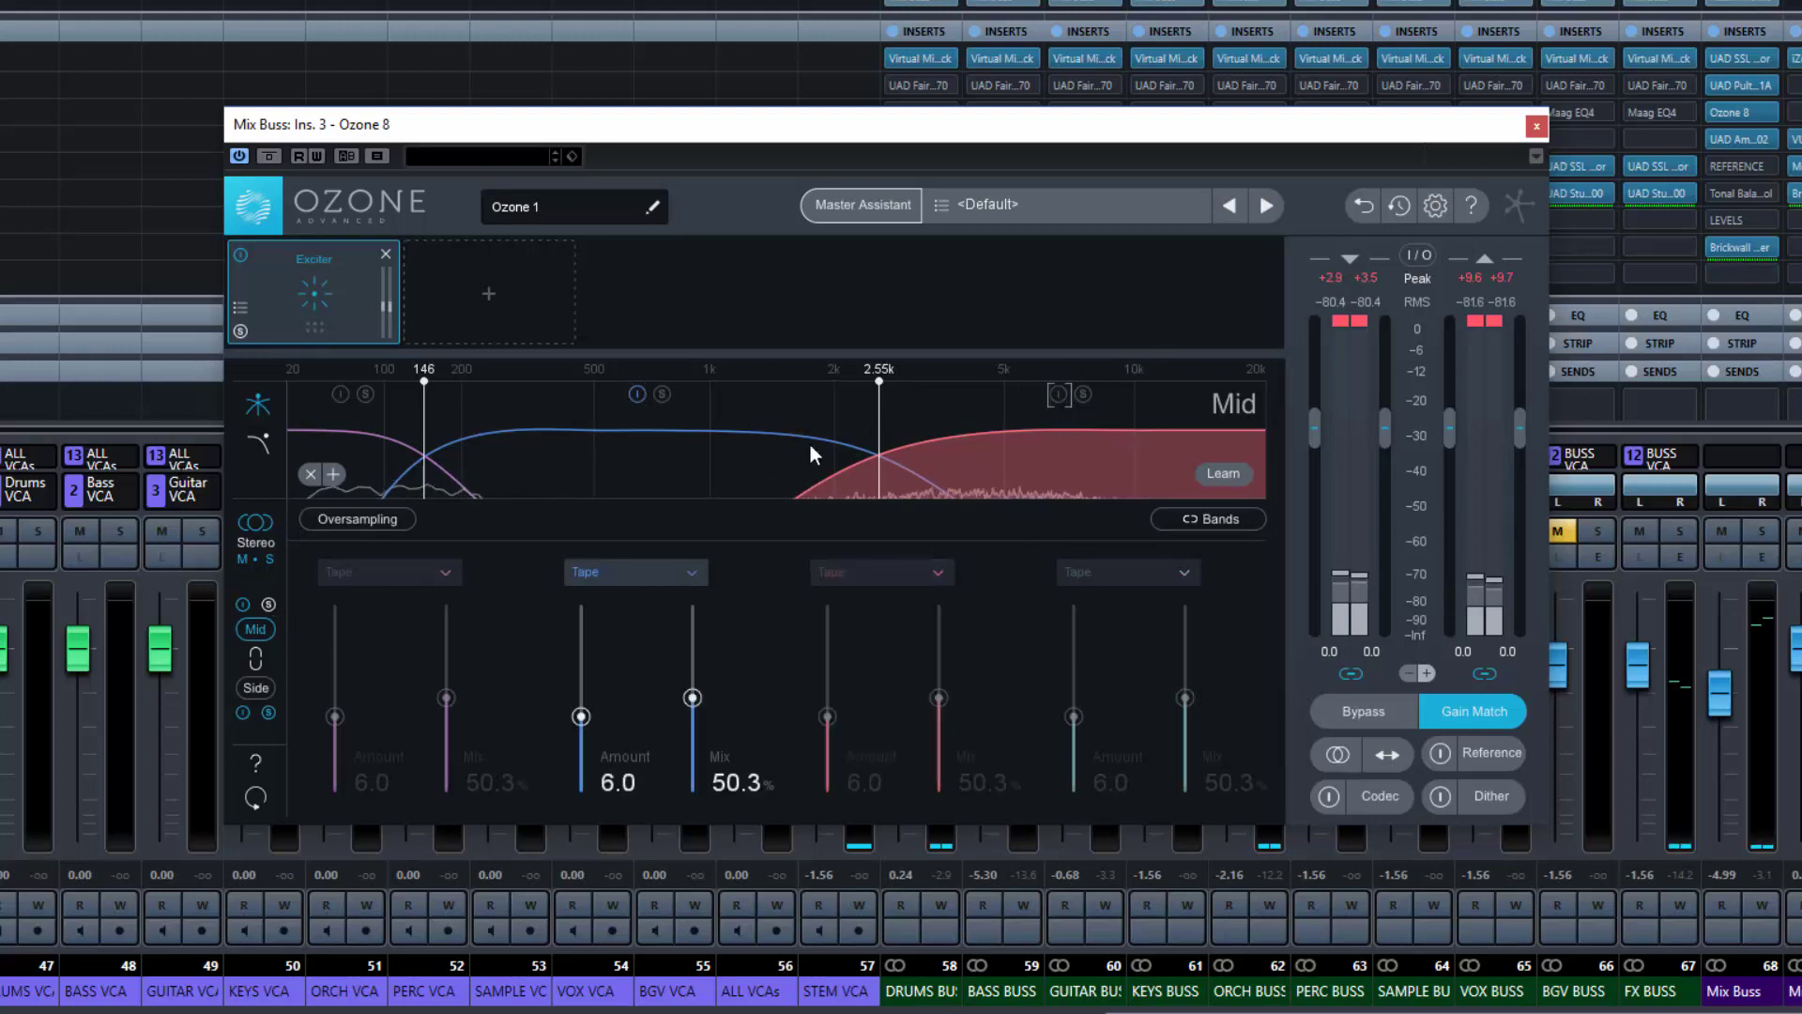
Alternate between the Side and Mid channels to compare their middle-band modes, amounts and mix settings, ending on Side
click(253, 685)
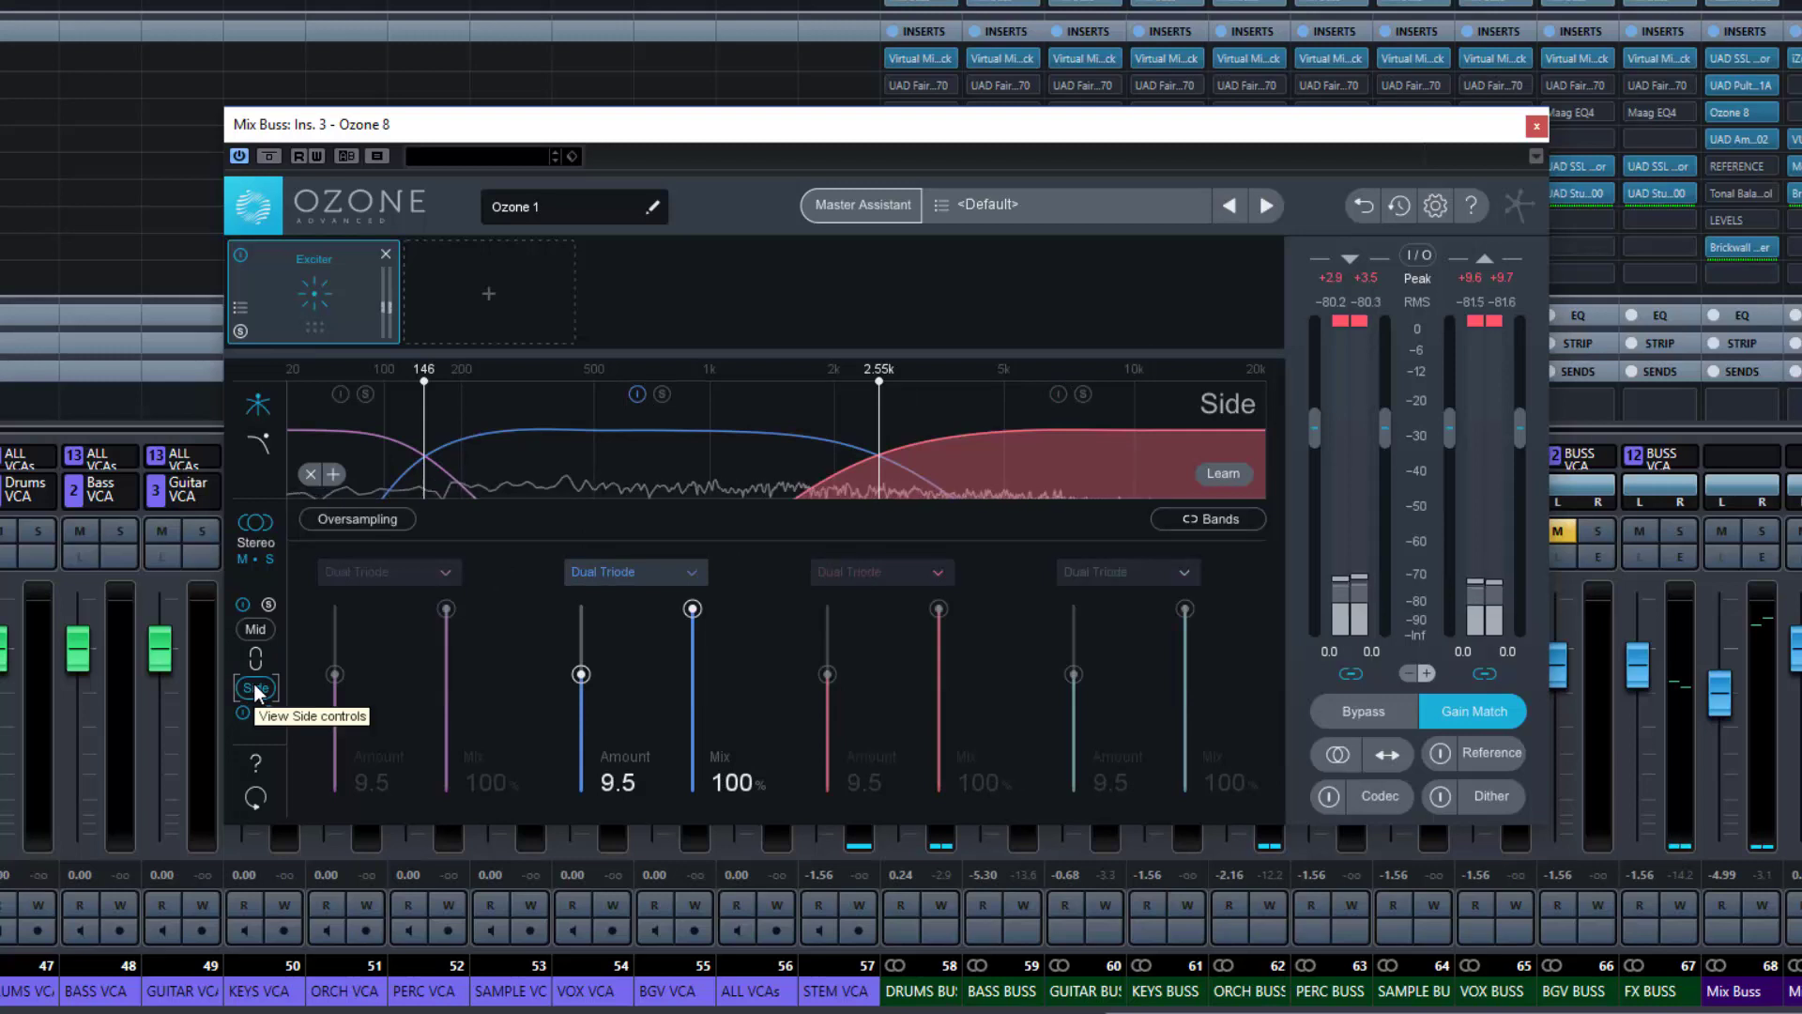
click(249, 630)
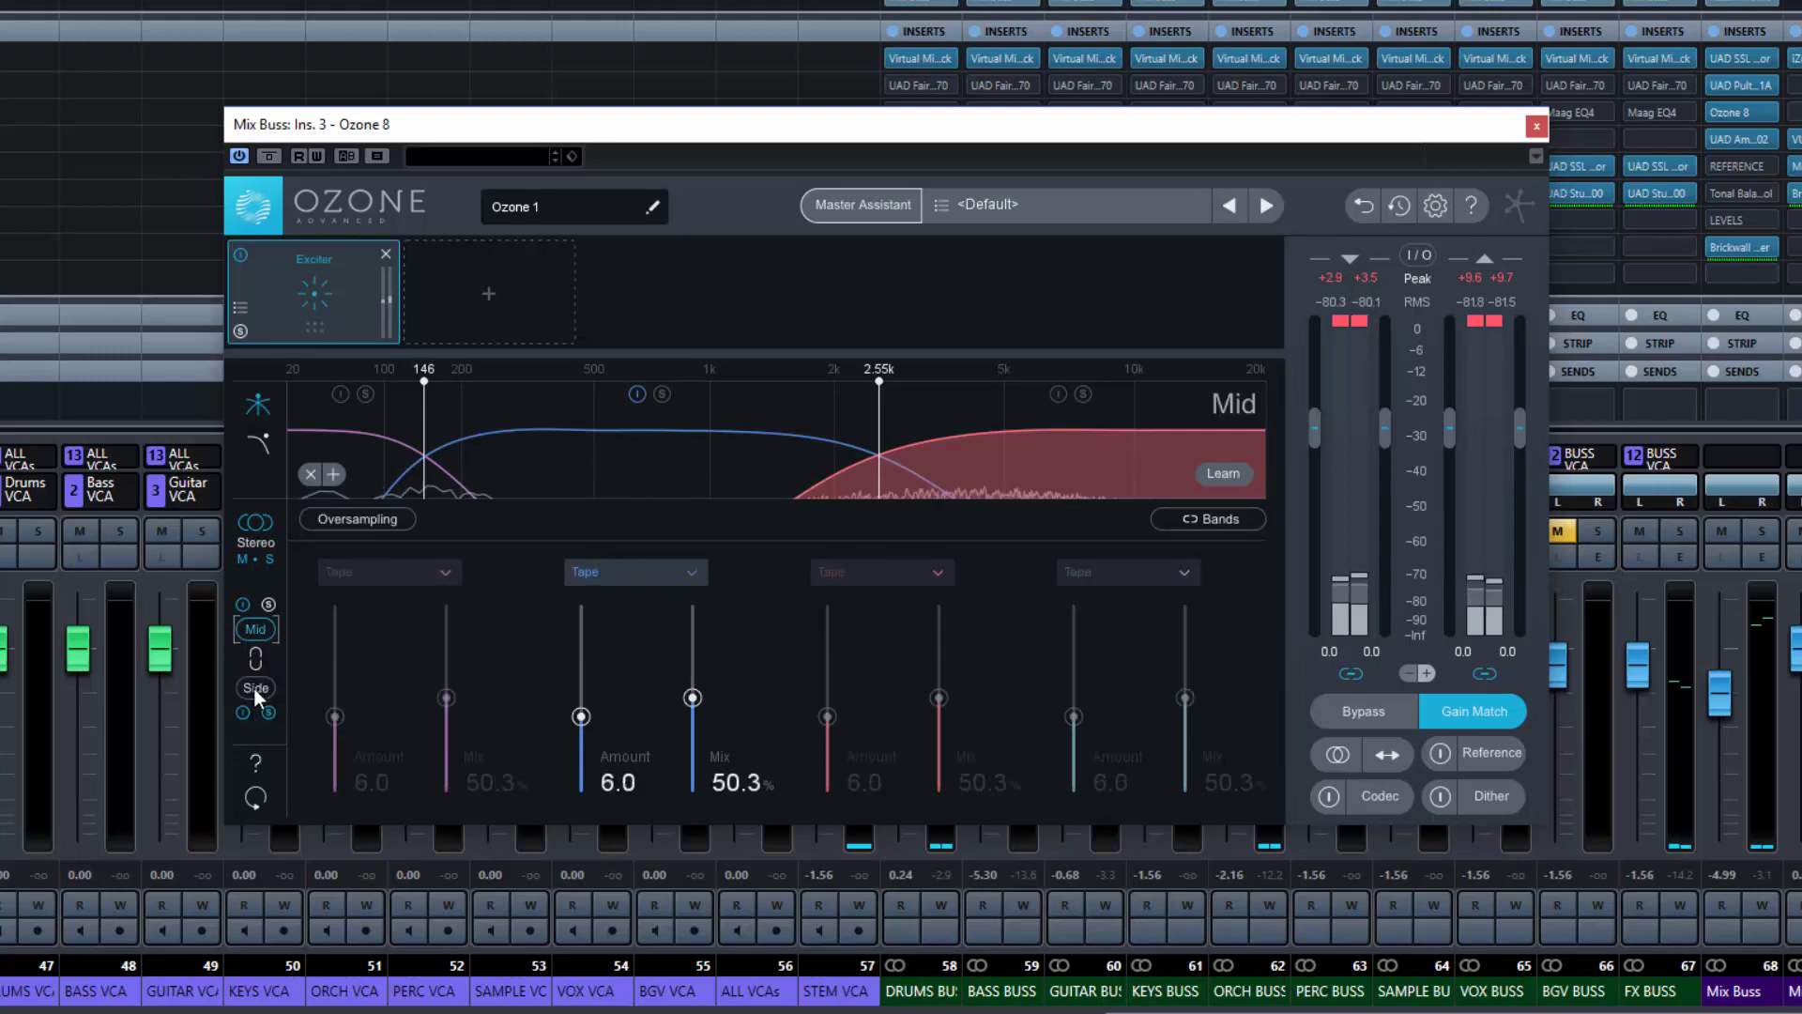
click(254, 687)
click(256, 631)
click(256, 687)
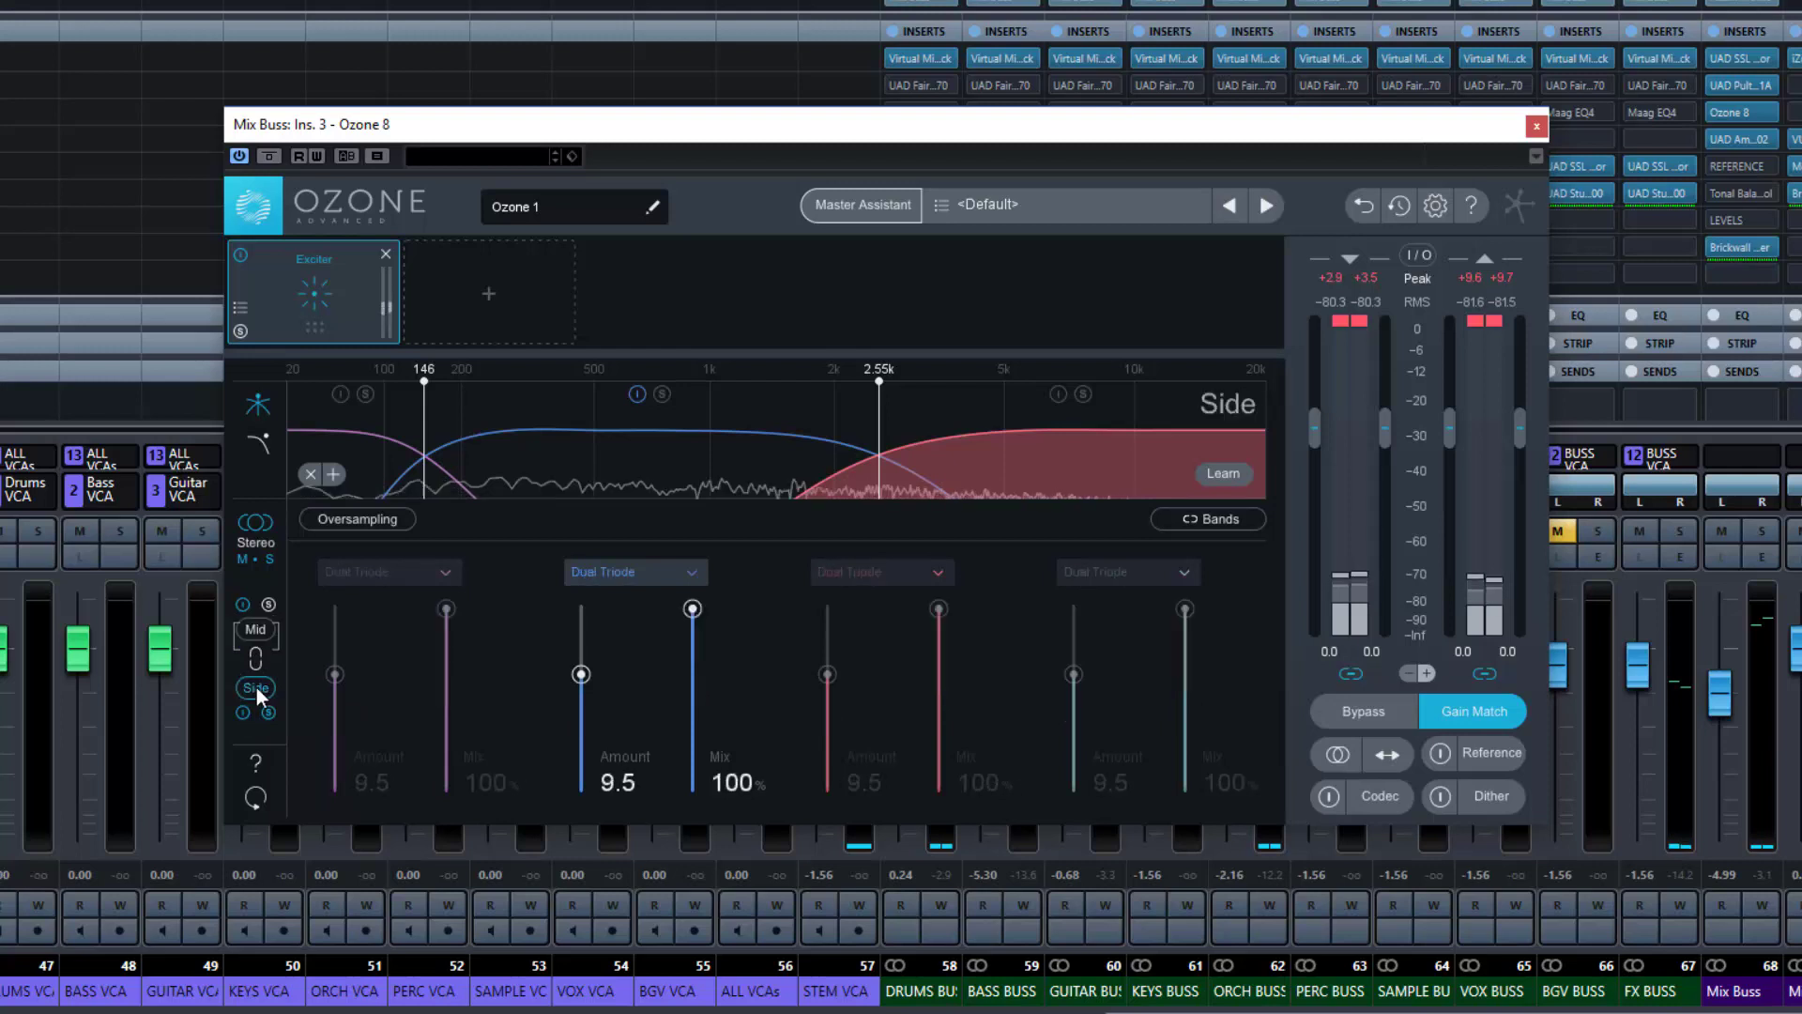
click(258, 631)
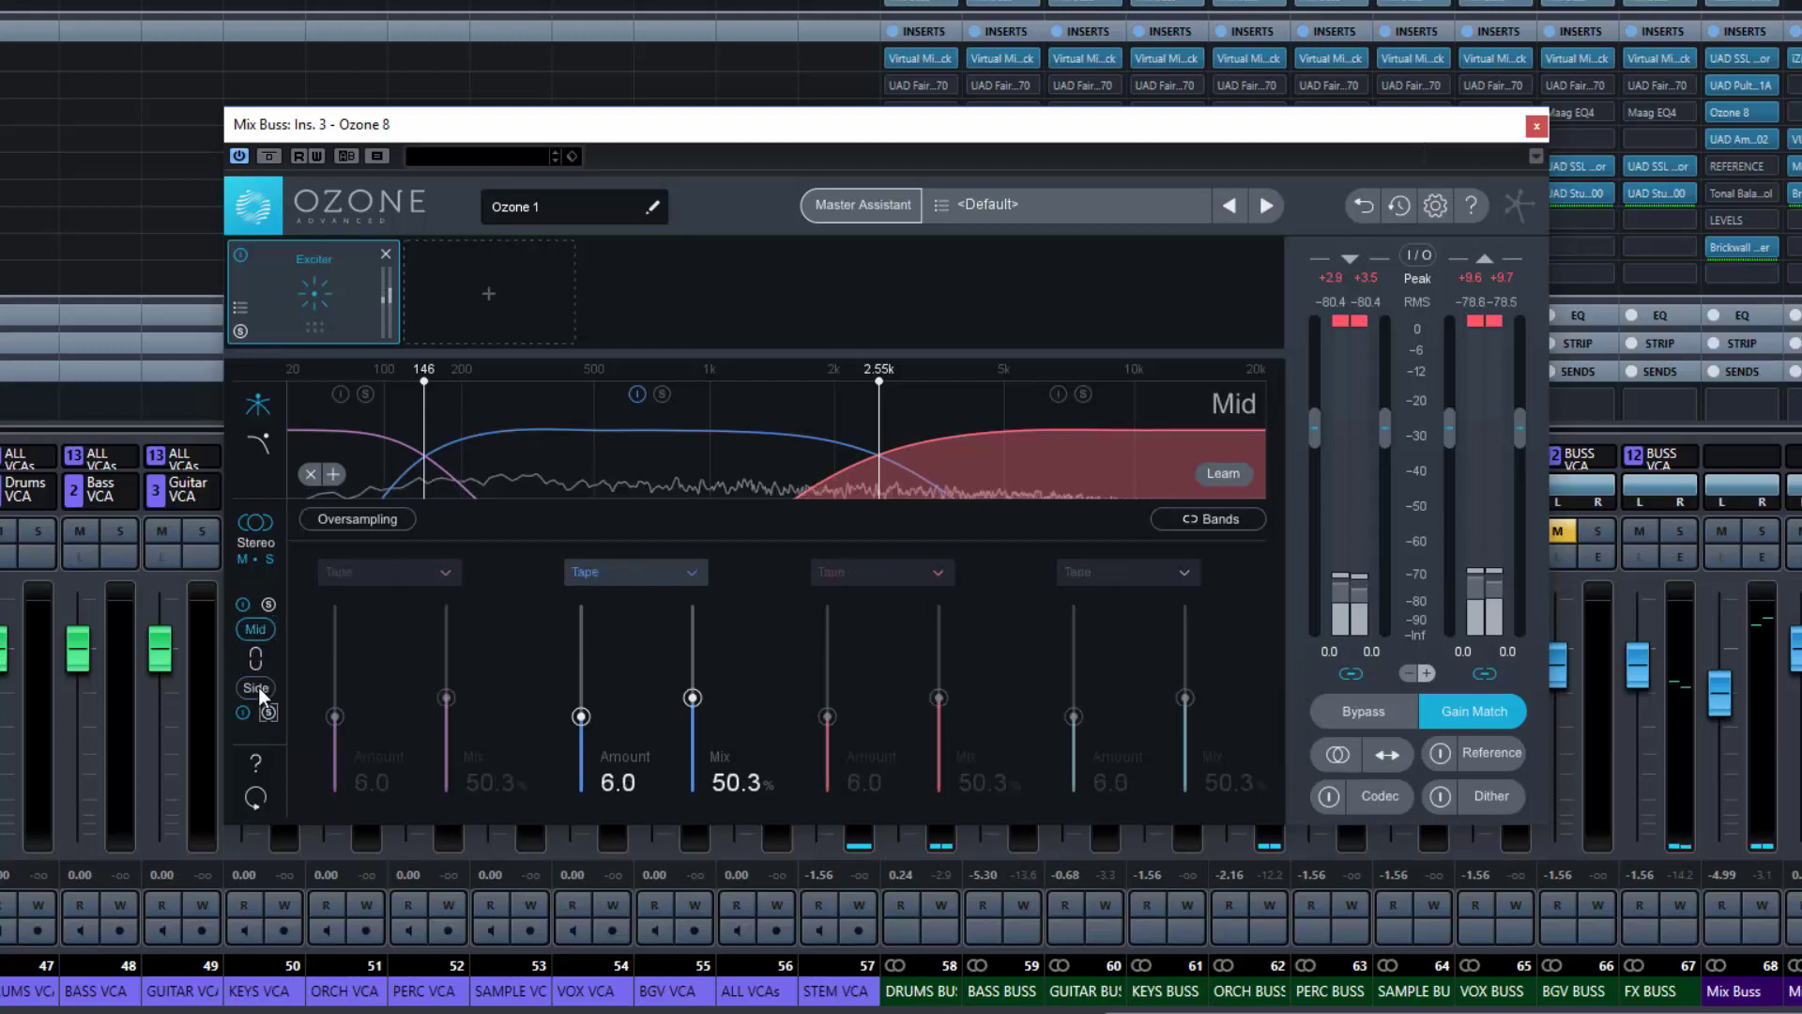
click(257, 687)
click(251, 631)
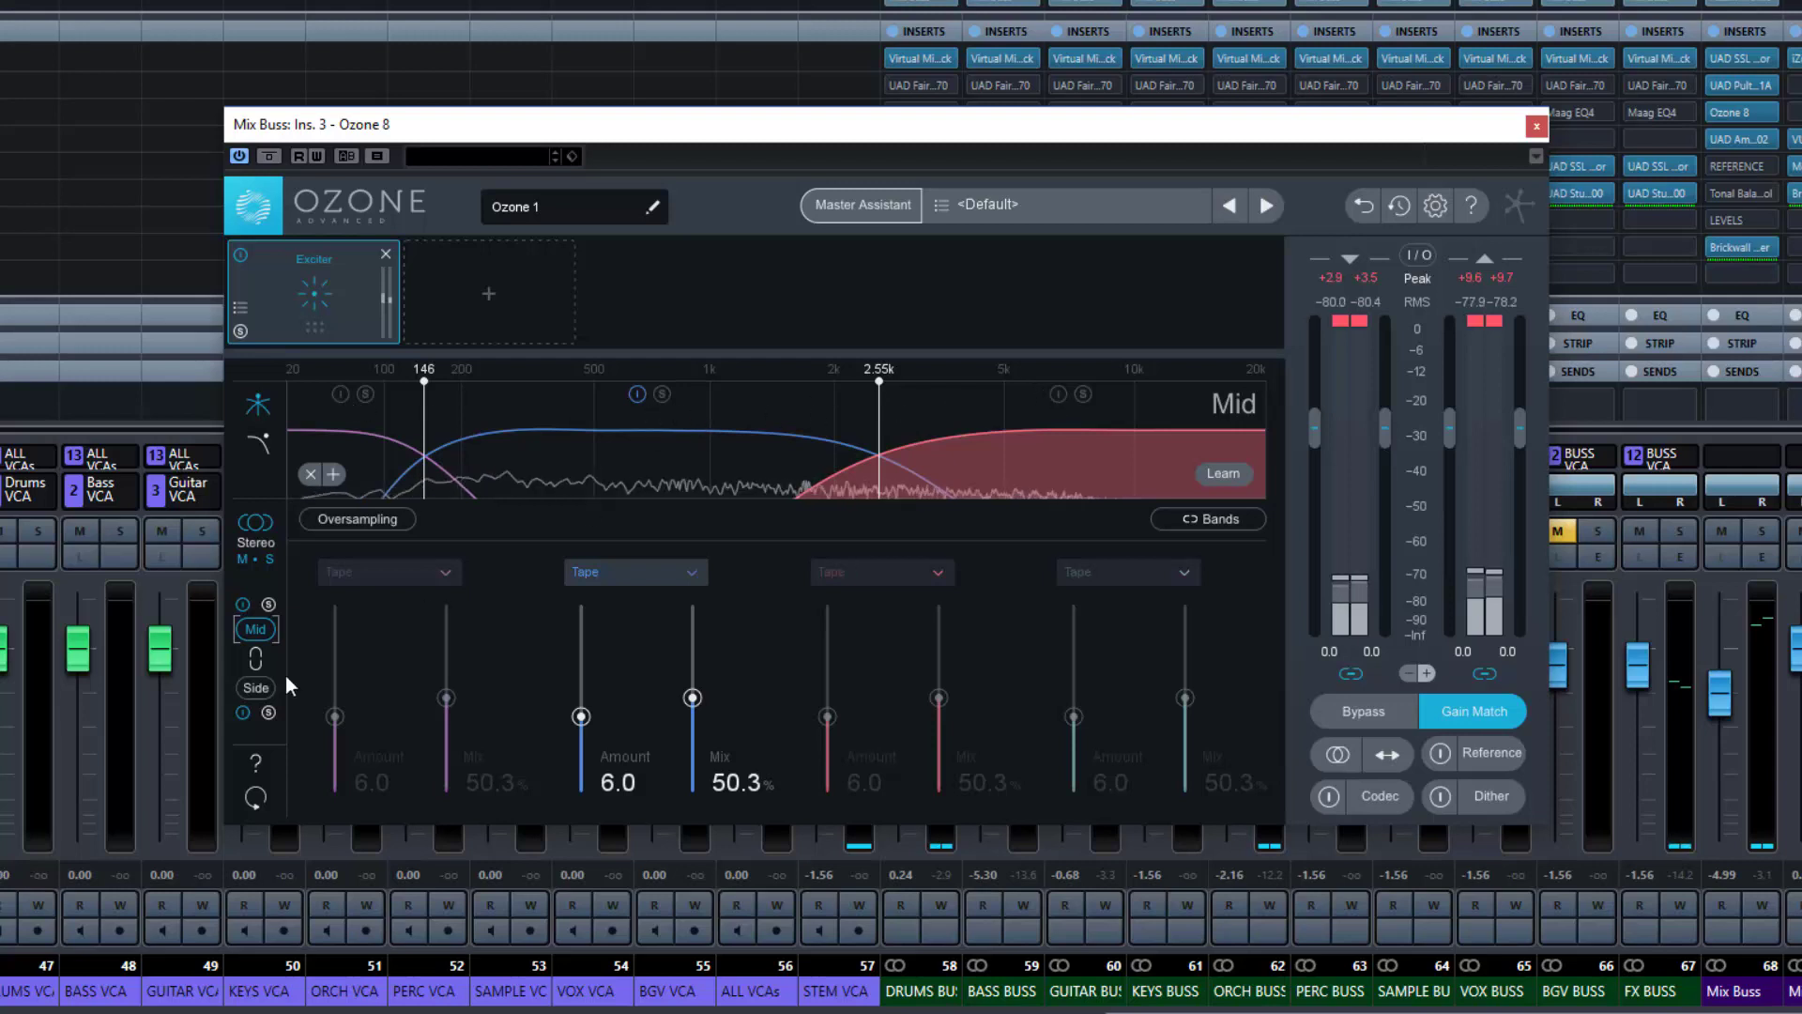
click(253, 688)
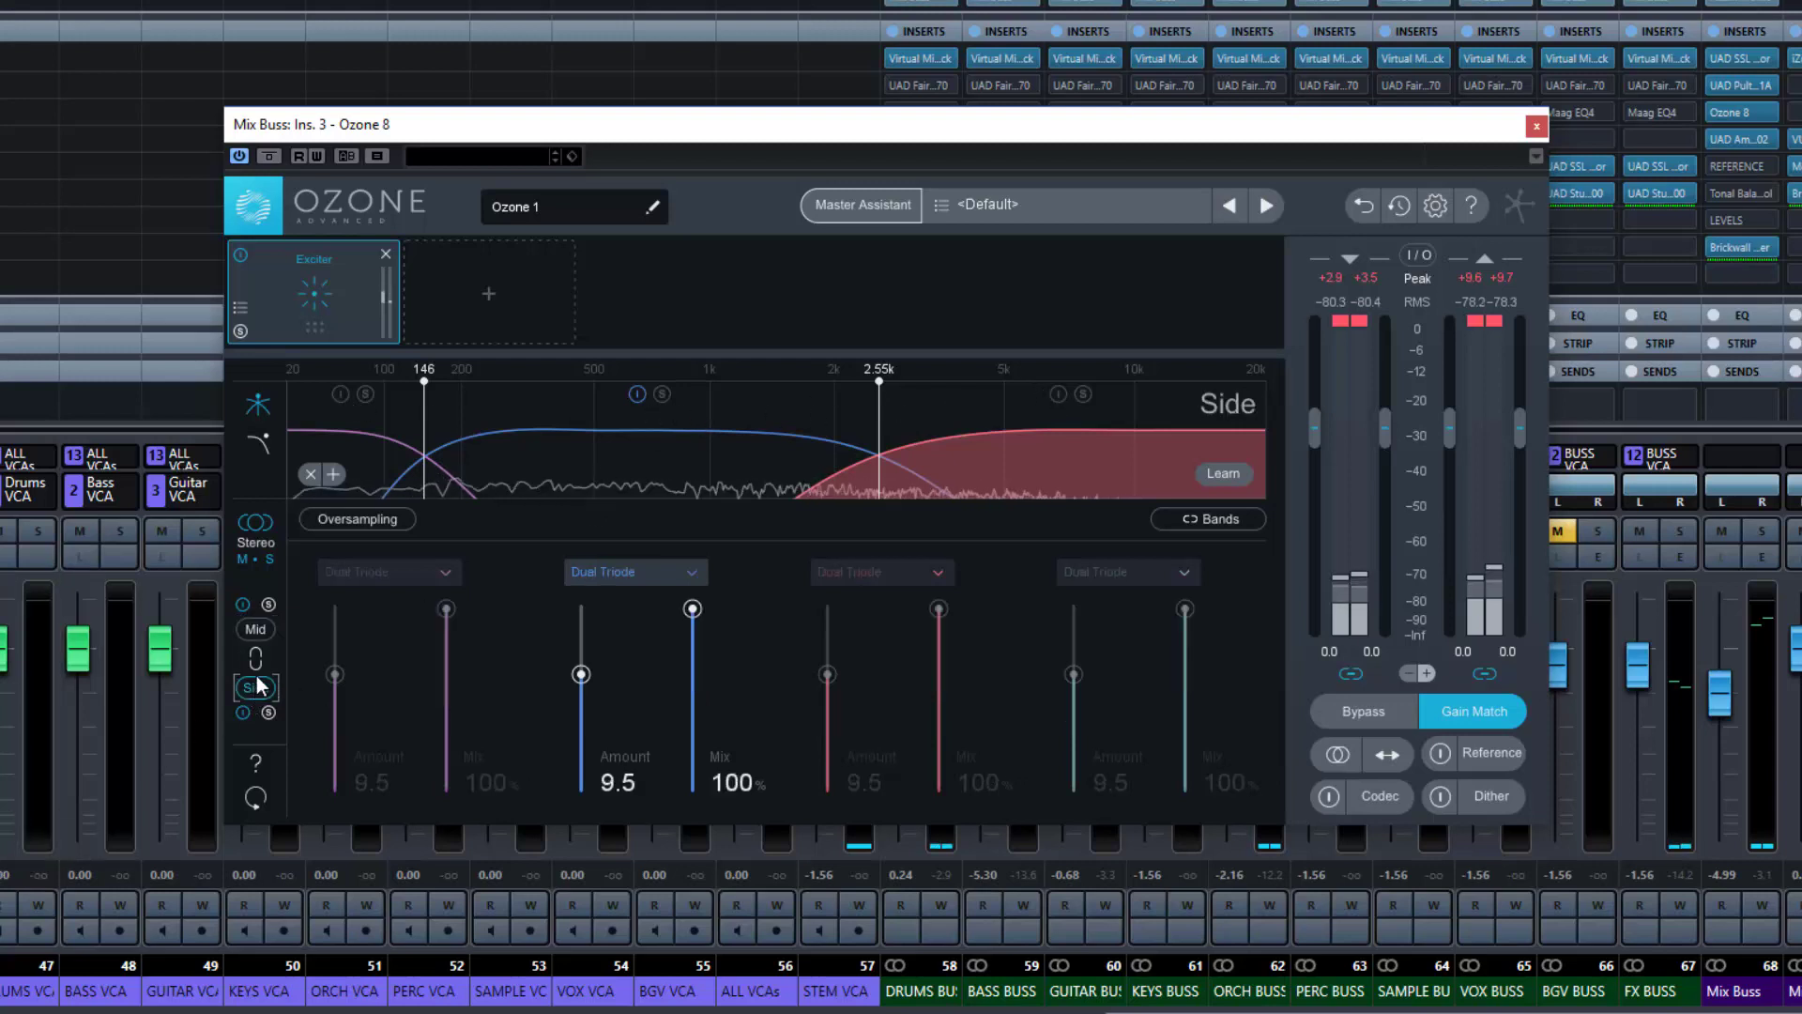
click(258, 629)
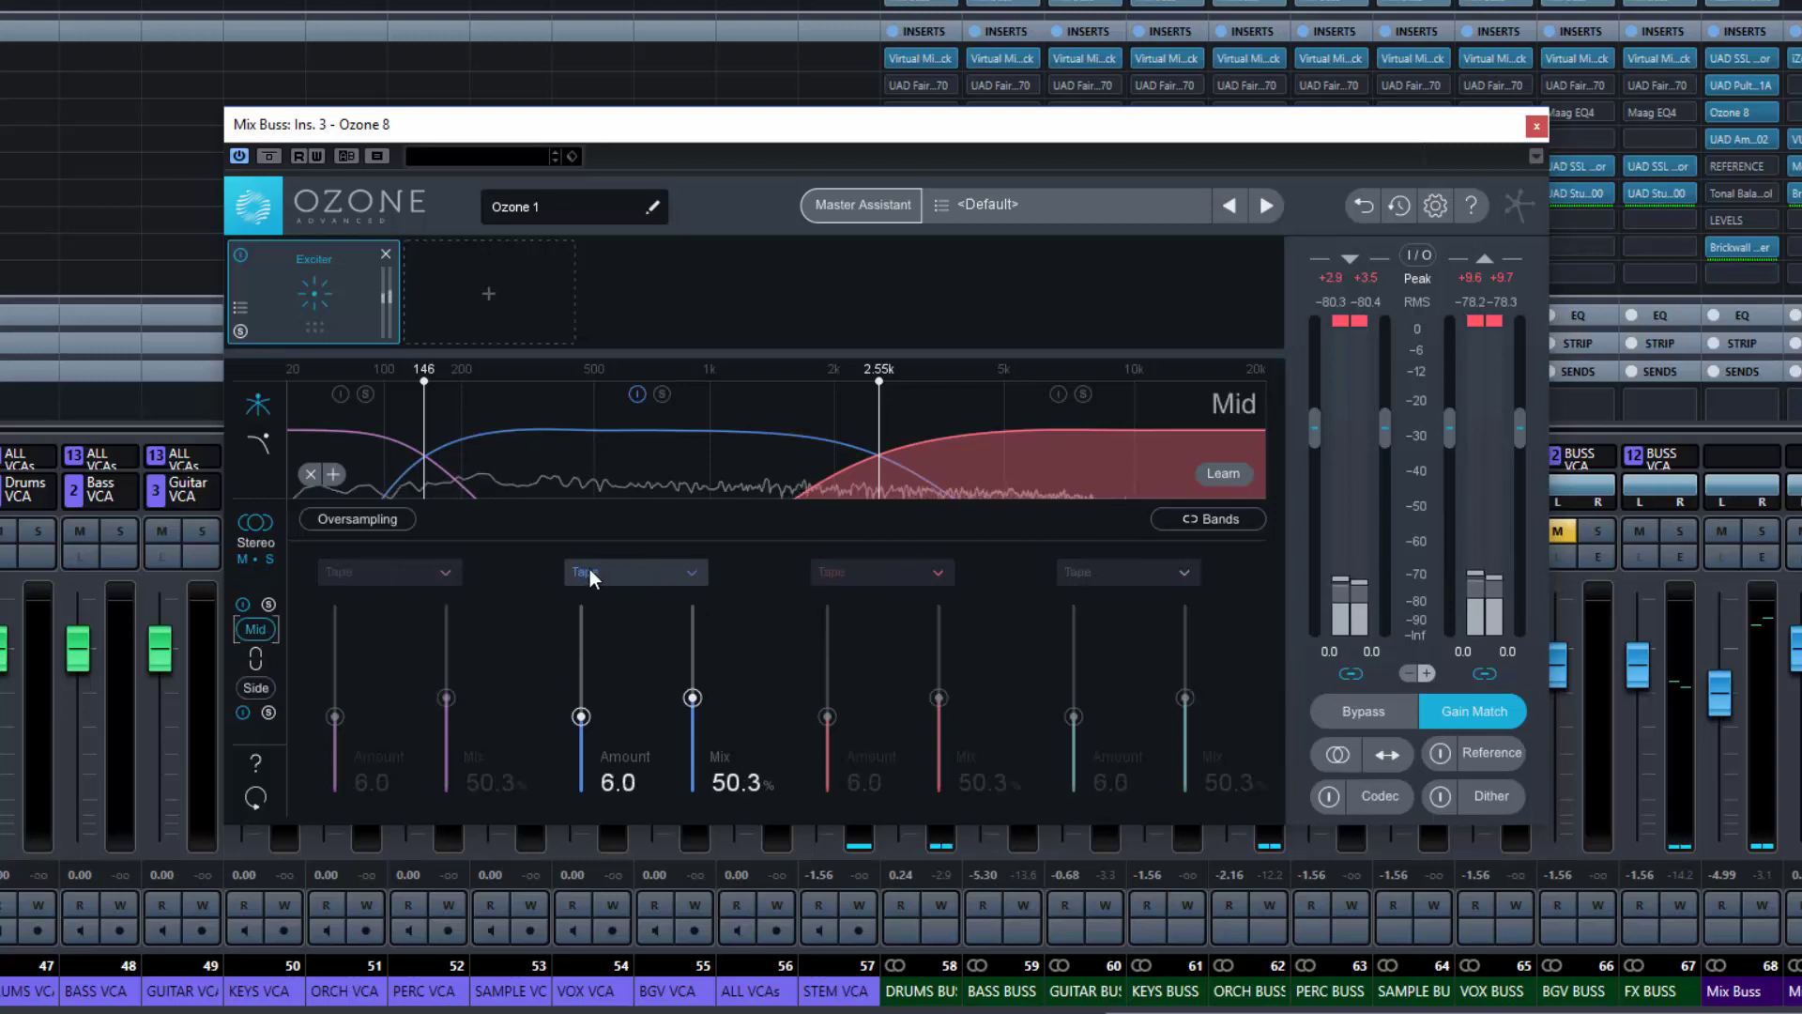
click(247, 687)
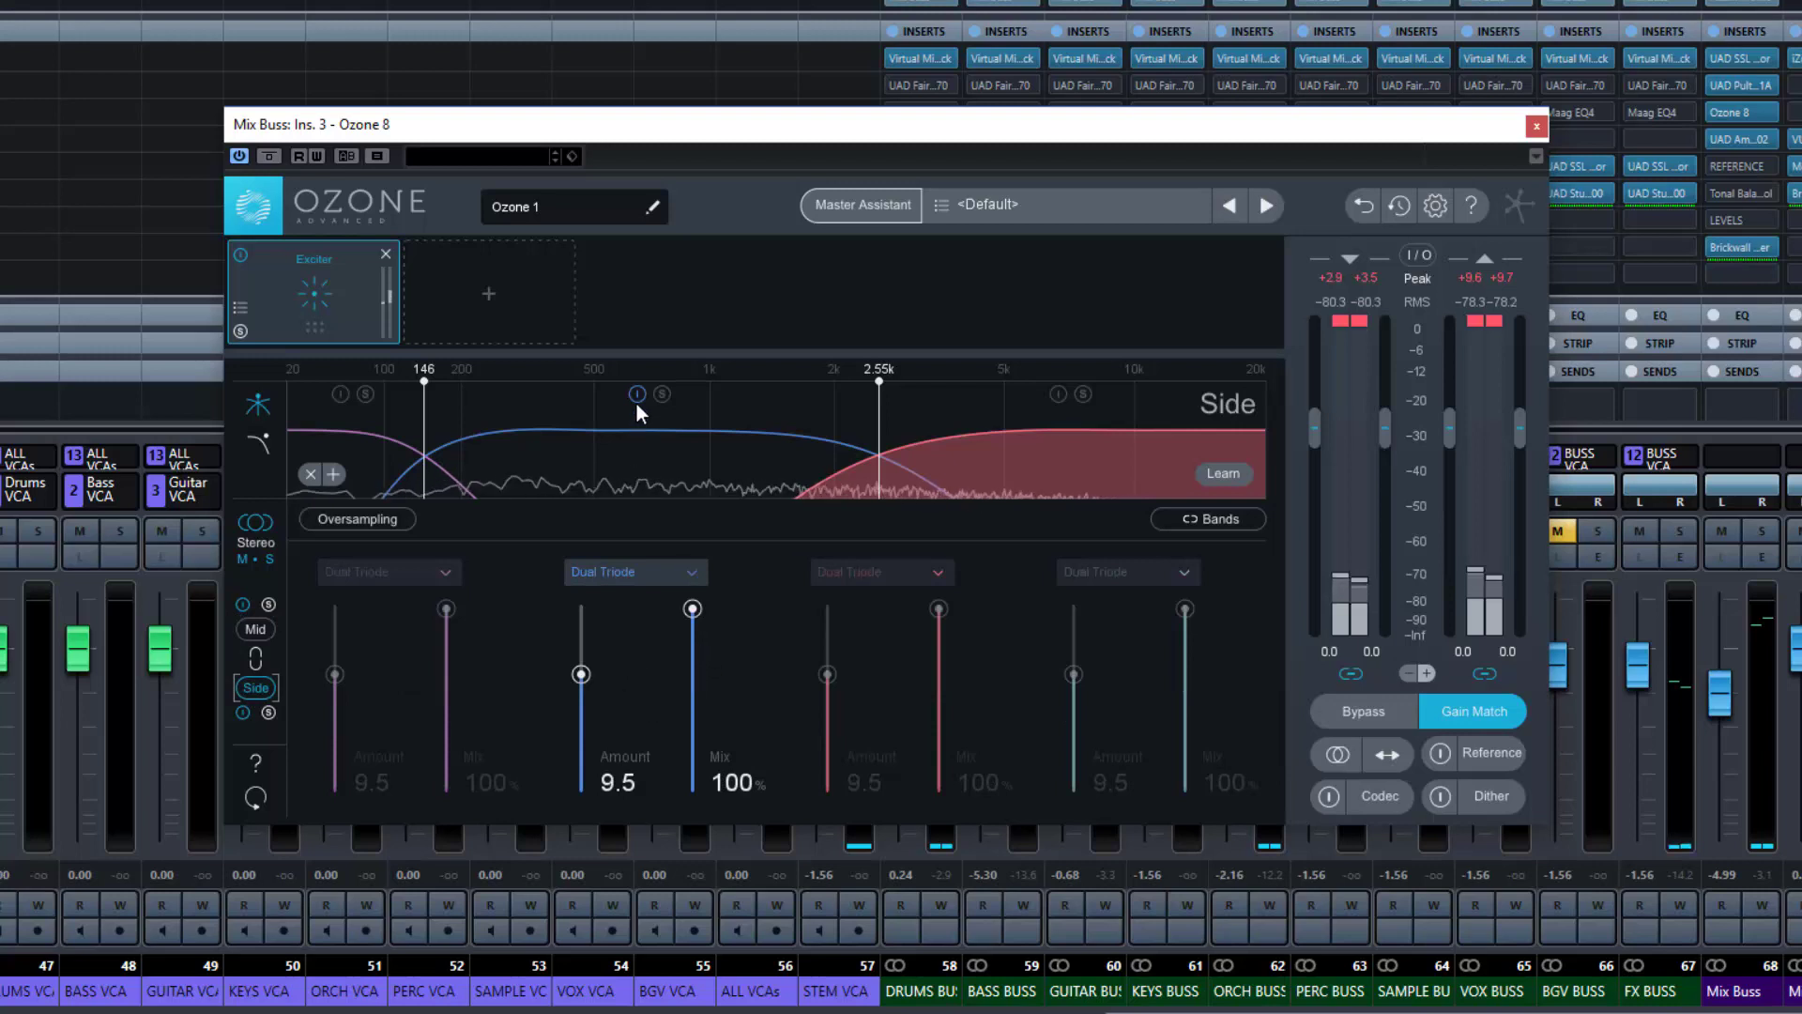
Re-enable the highest band, move the upper crossover to 2.88 kHz, and show the Mid channel's settings
click(1058, 393)
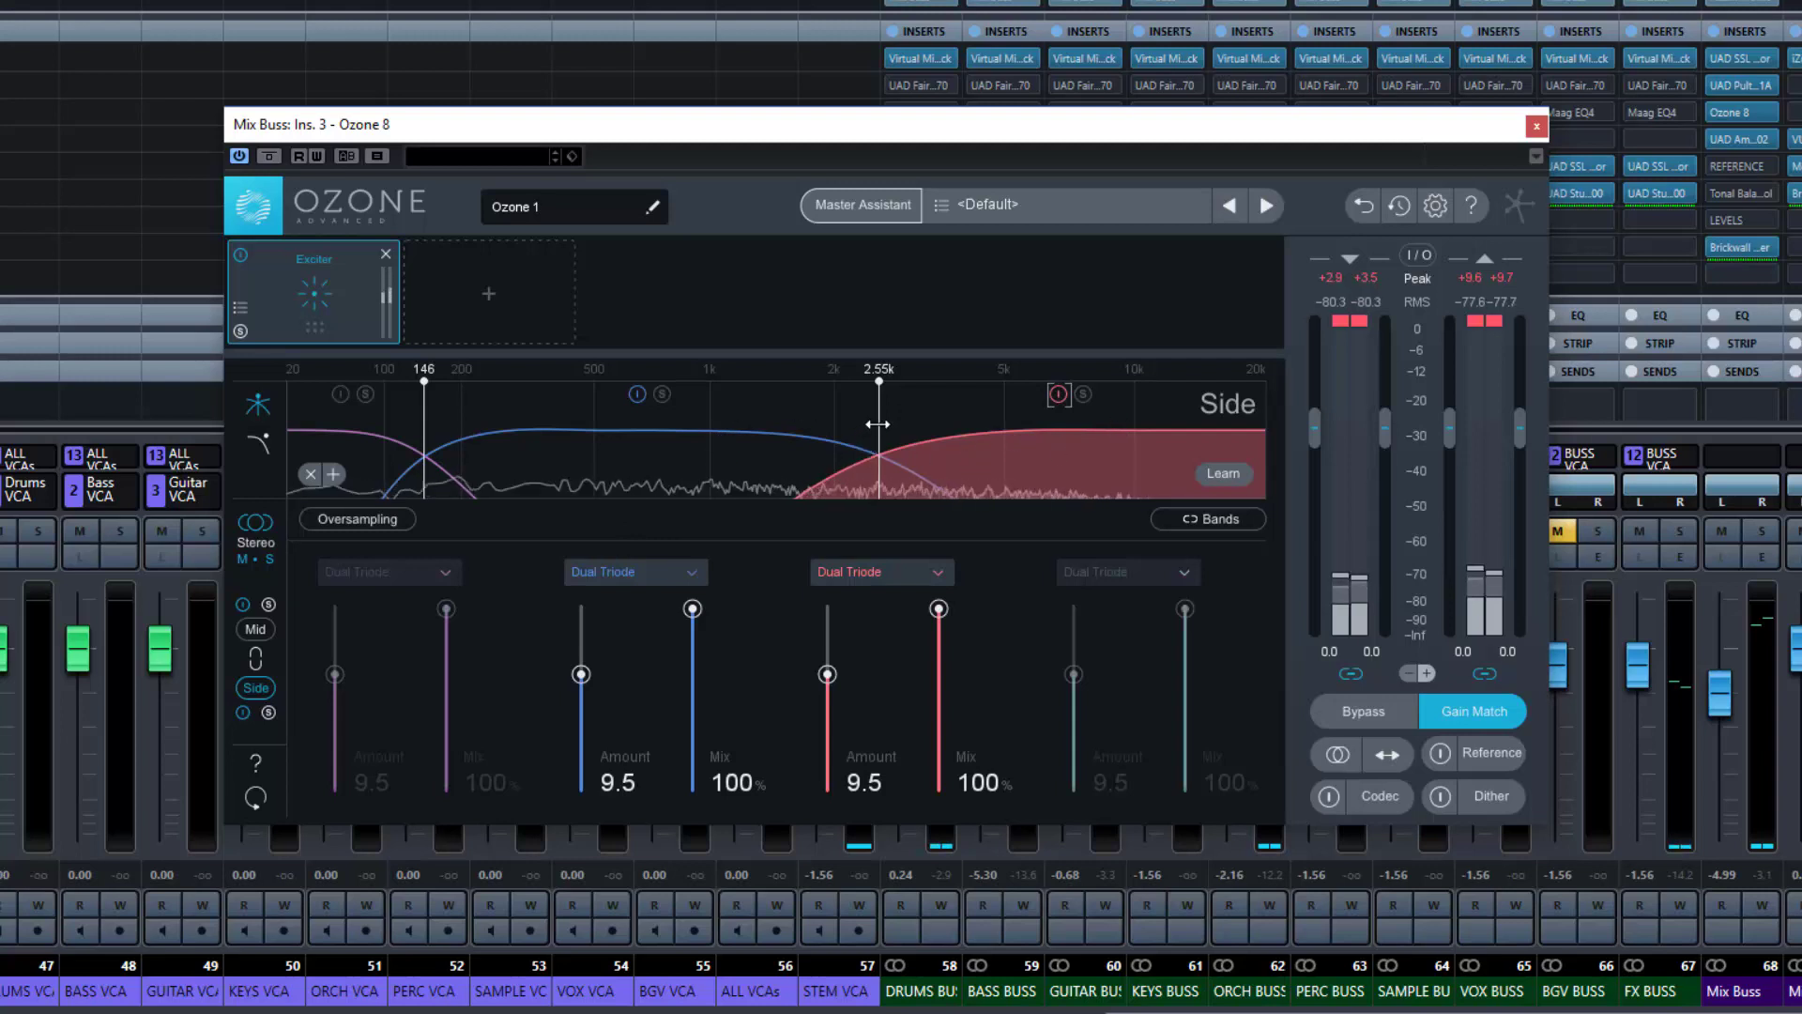
drag(878, 425, 901, 423)
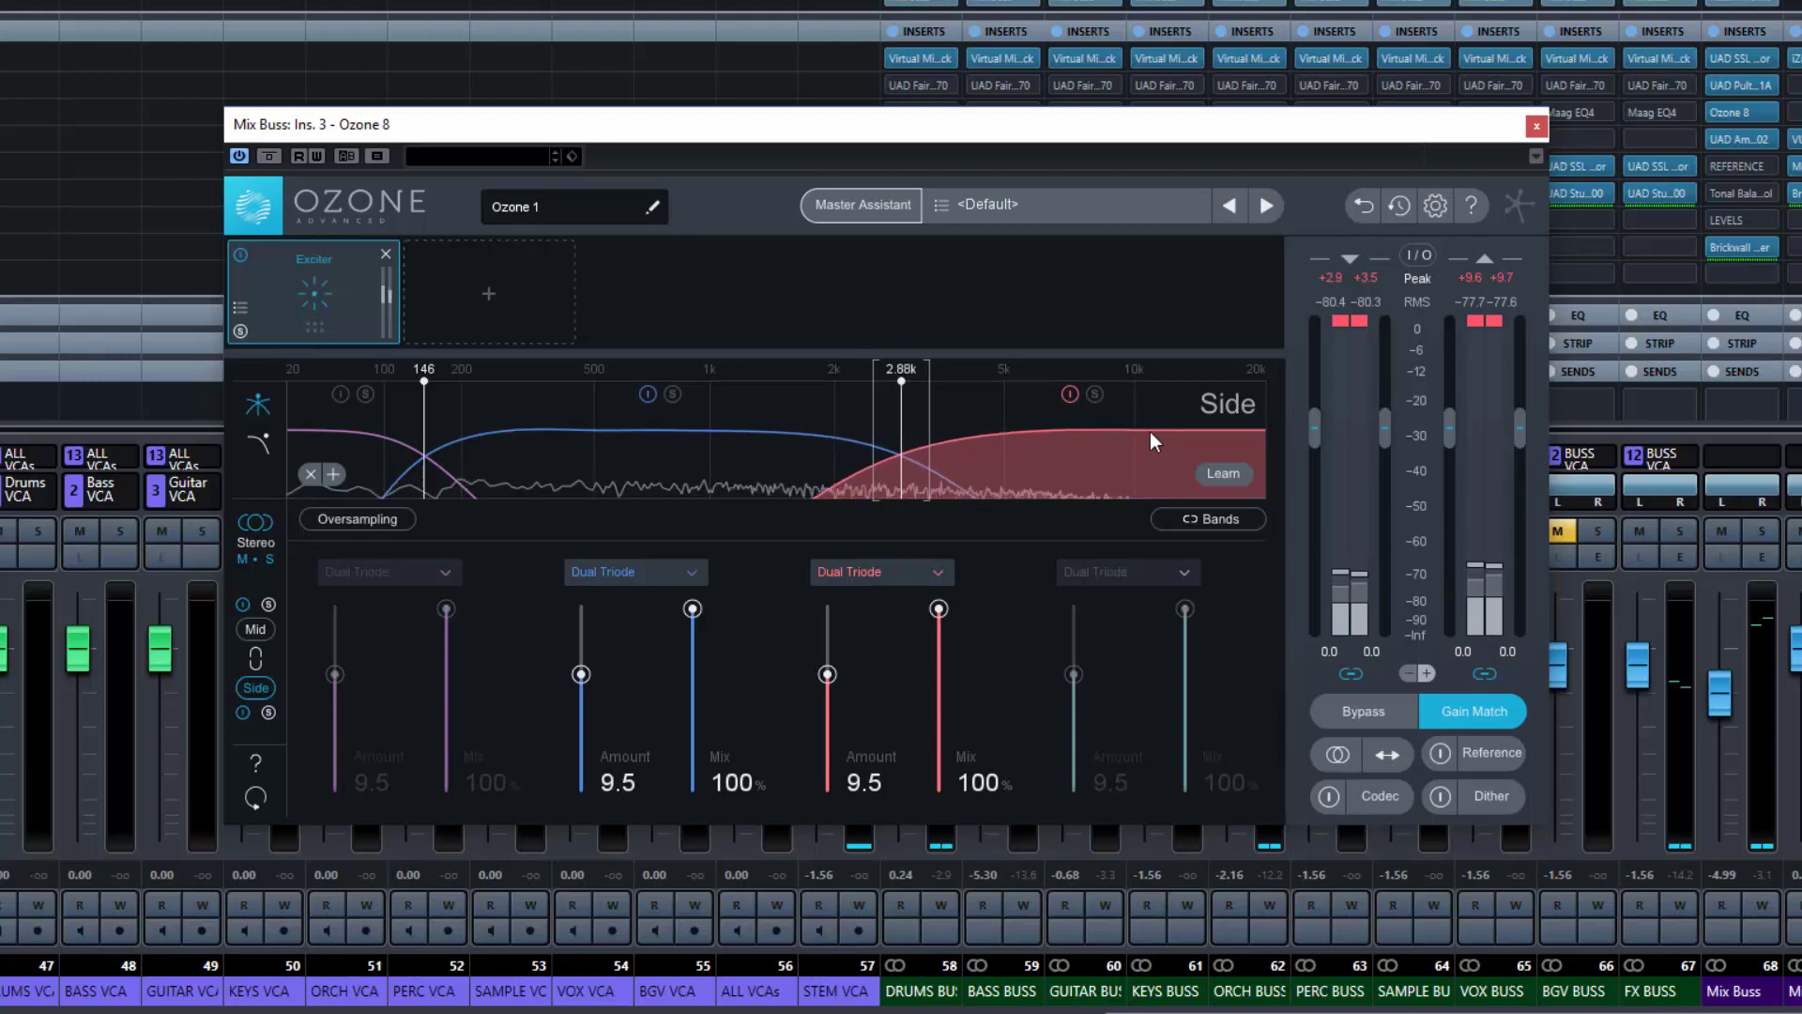
click(261, 627)
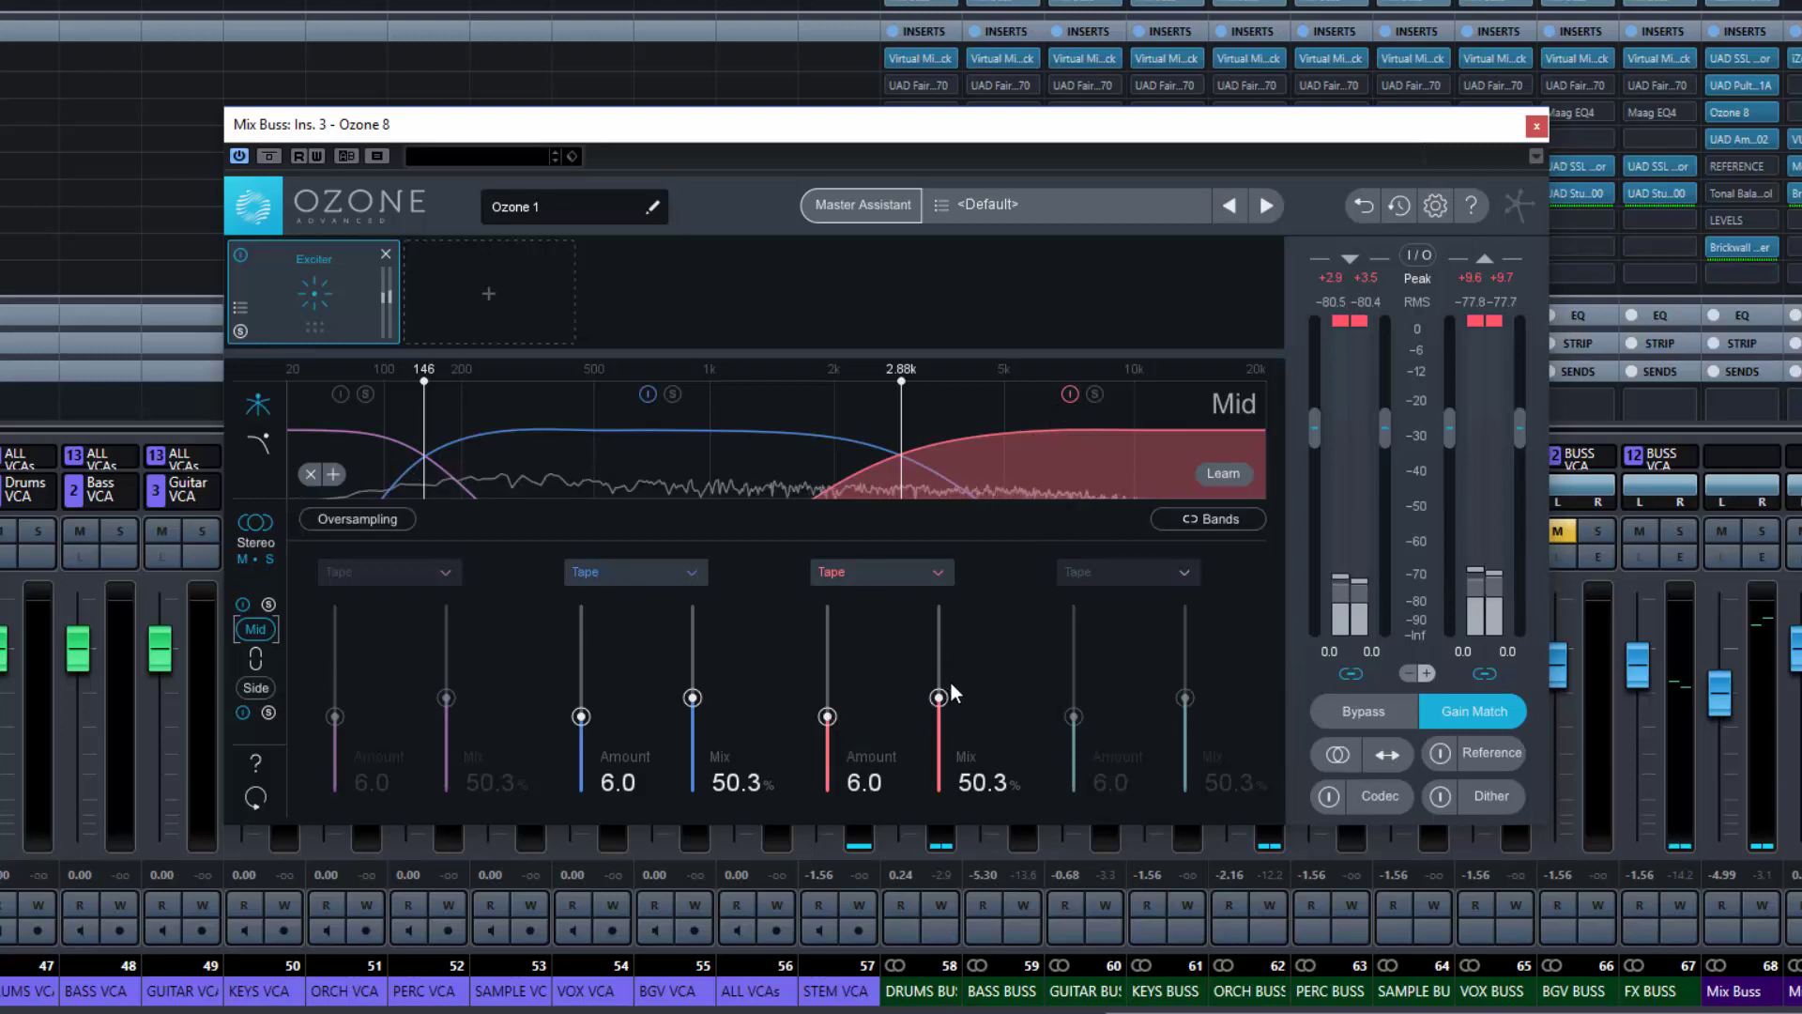
Set the amount and mix to 0 for the Mid channel's highest band and the Side channel's middle band
drag(939, 694, 942, 837)
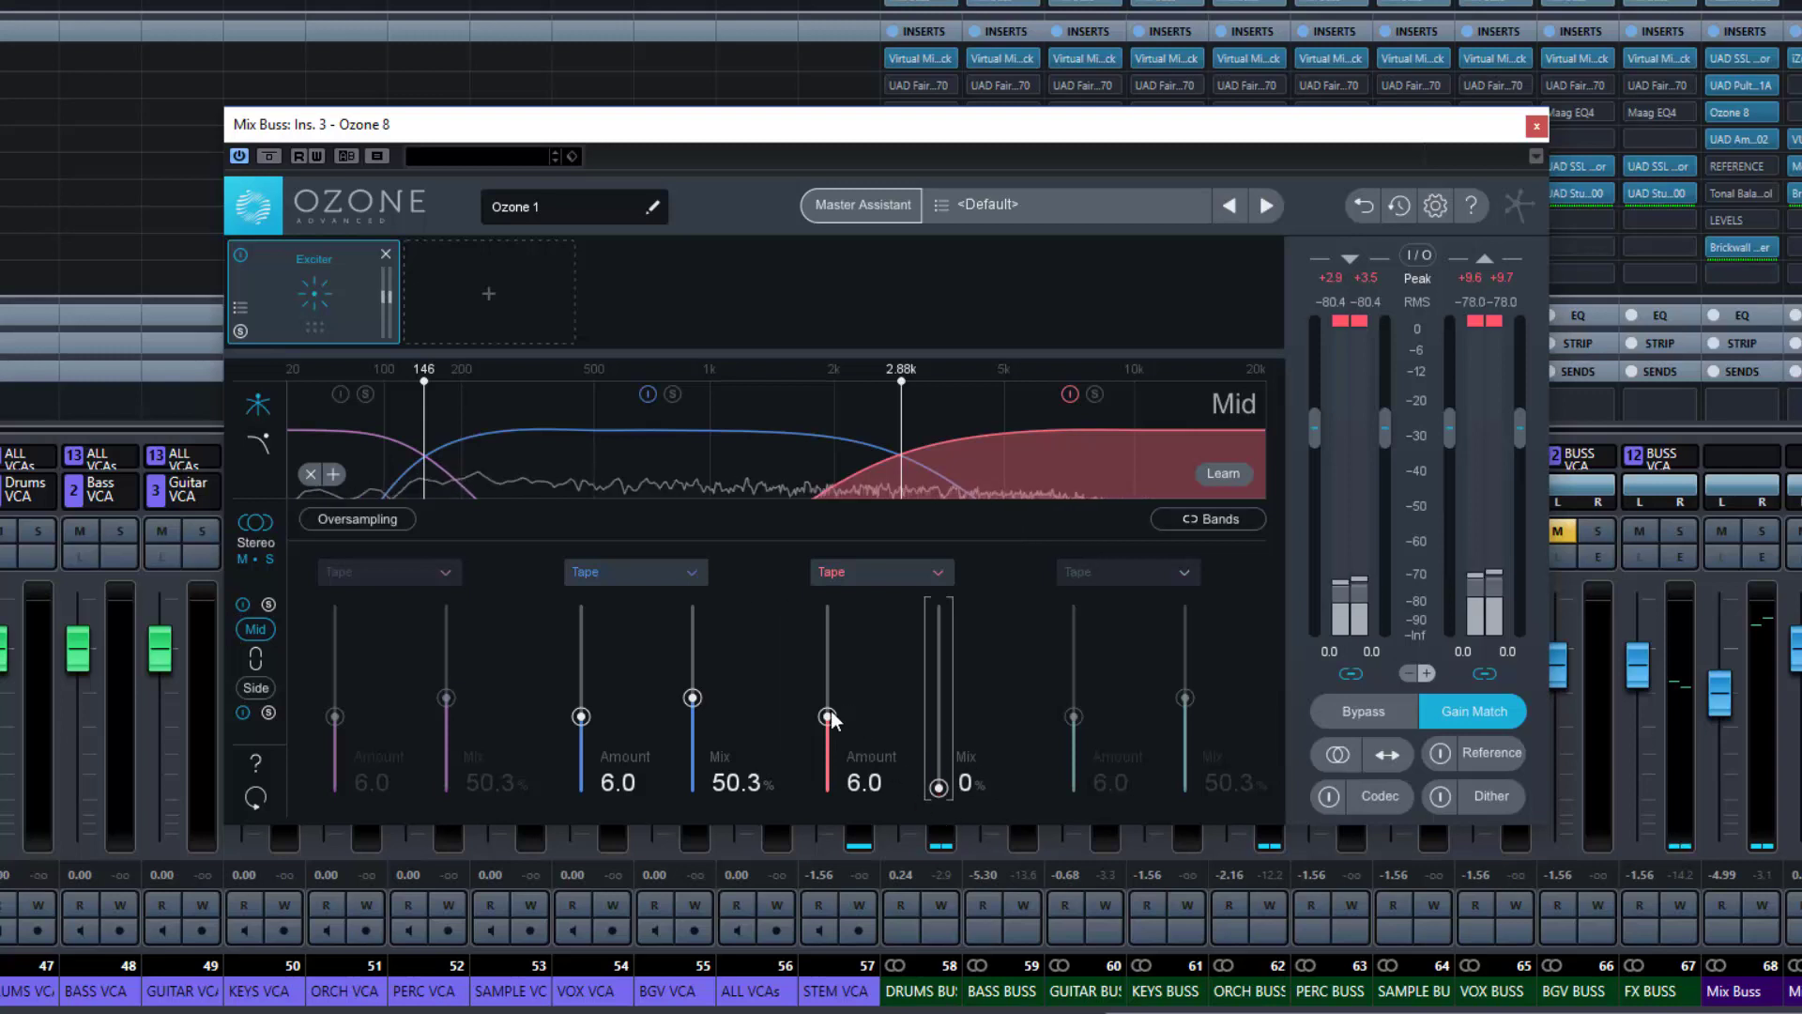
drag(828, 716, 845, 843)
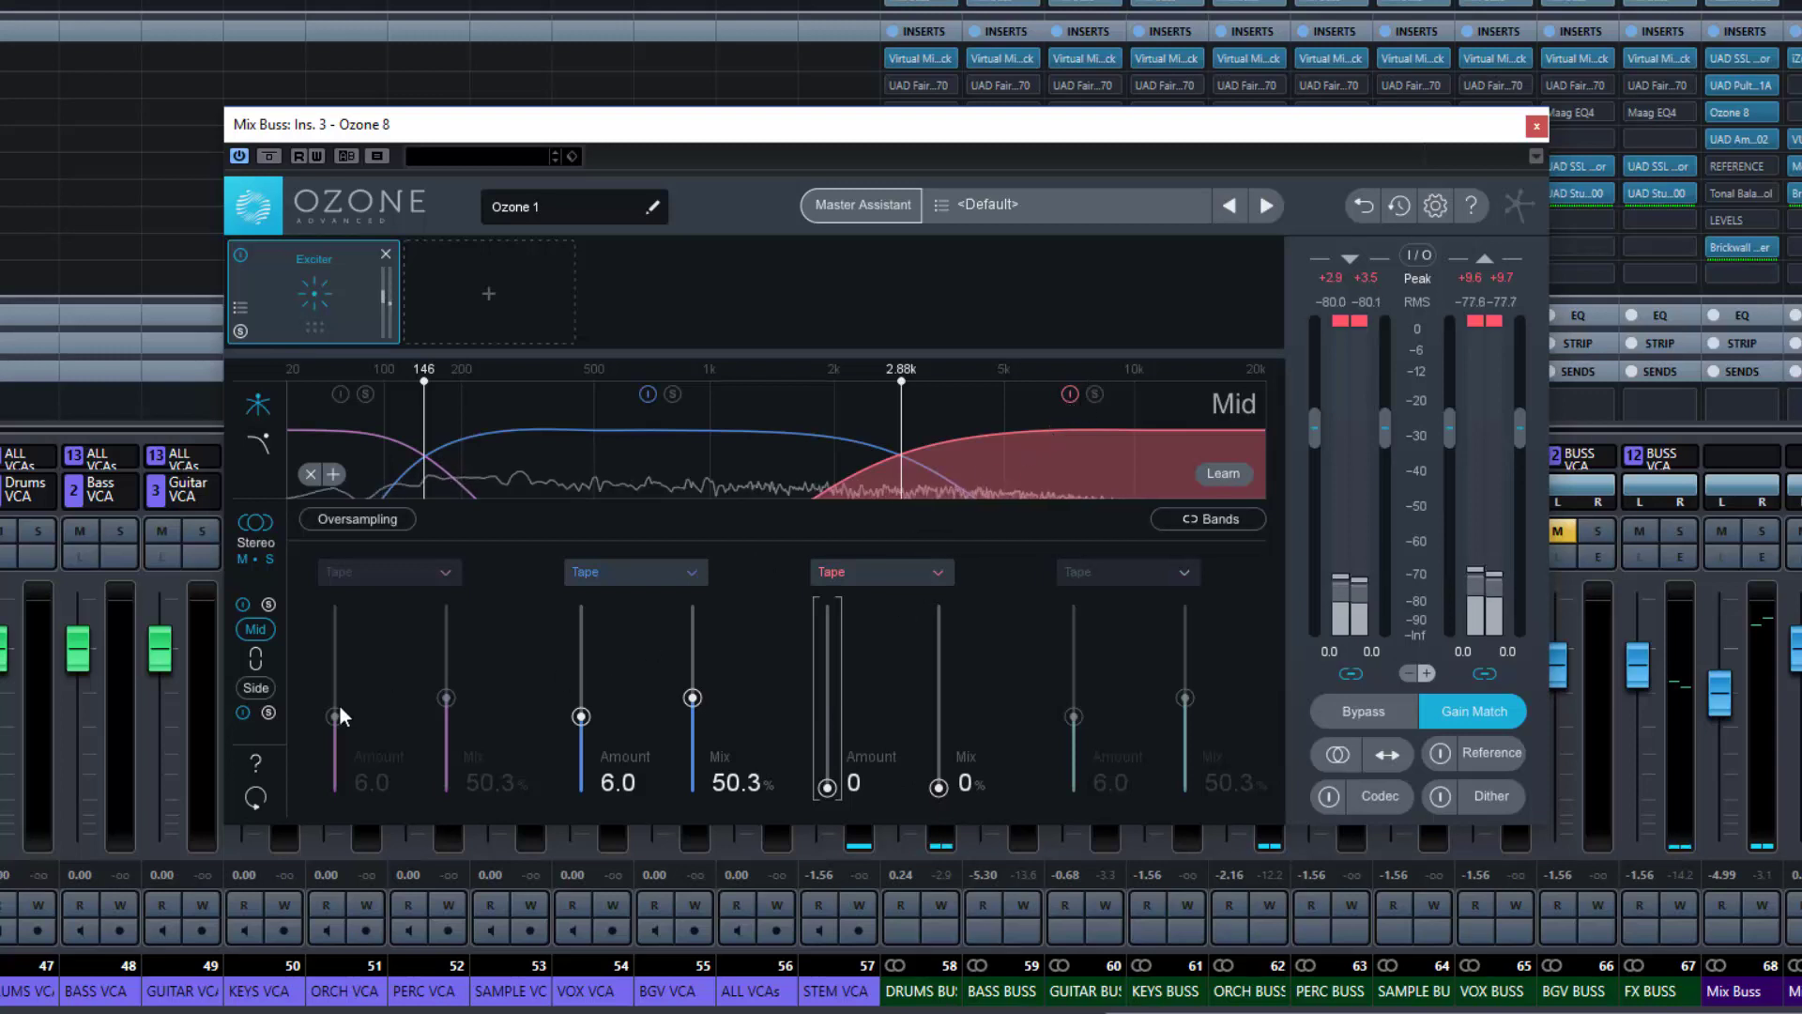
click(257, 688)
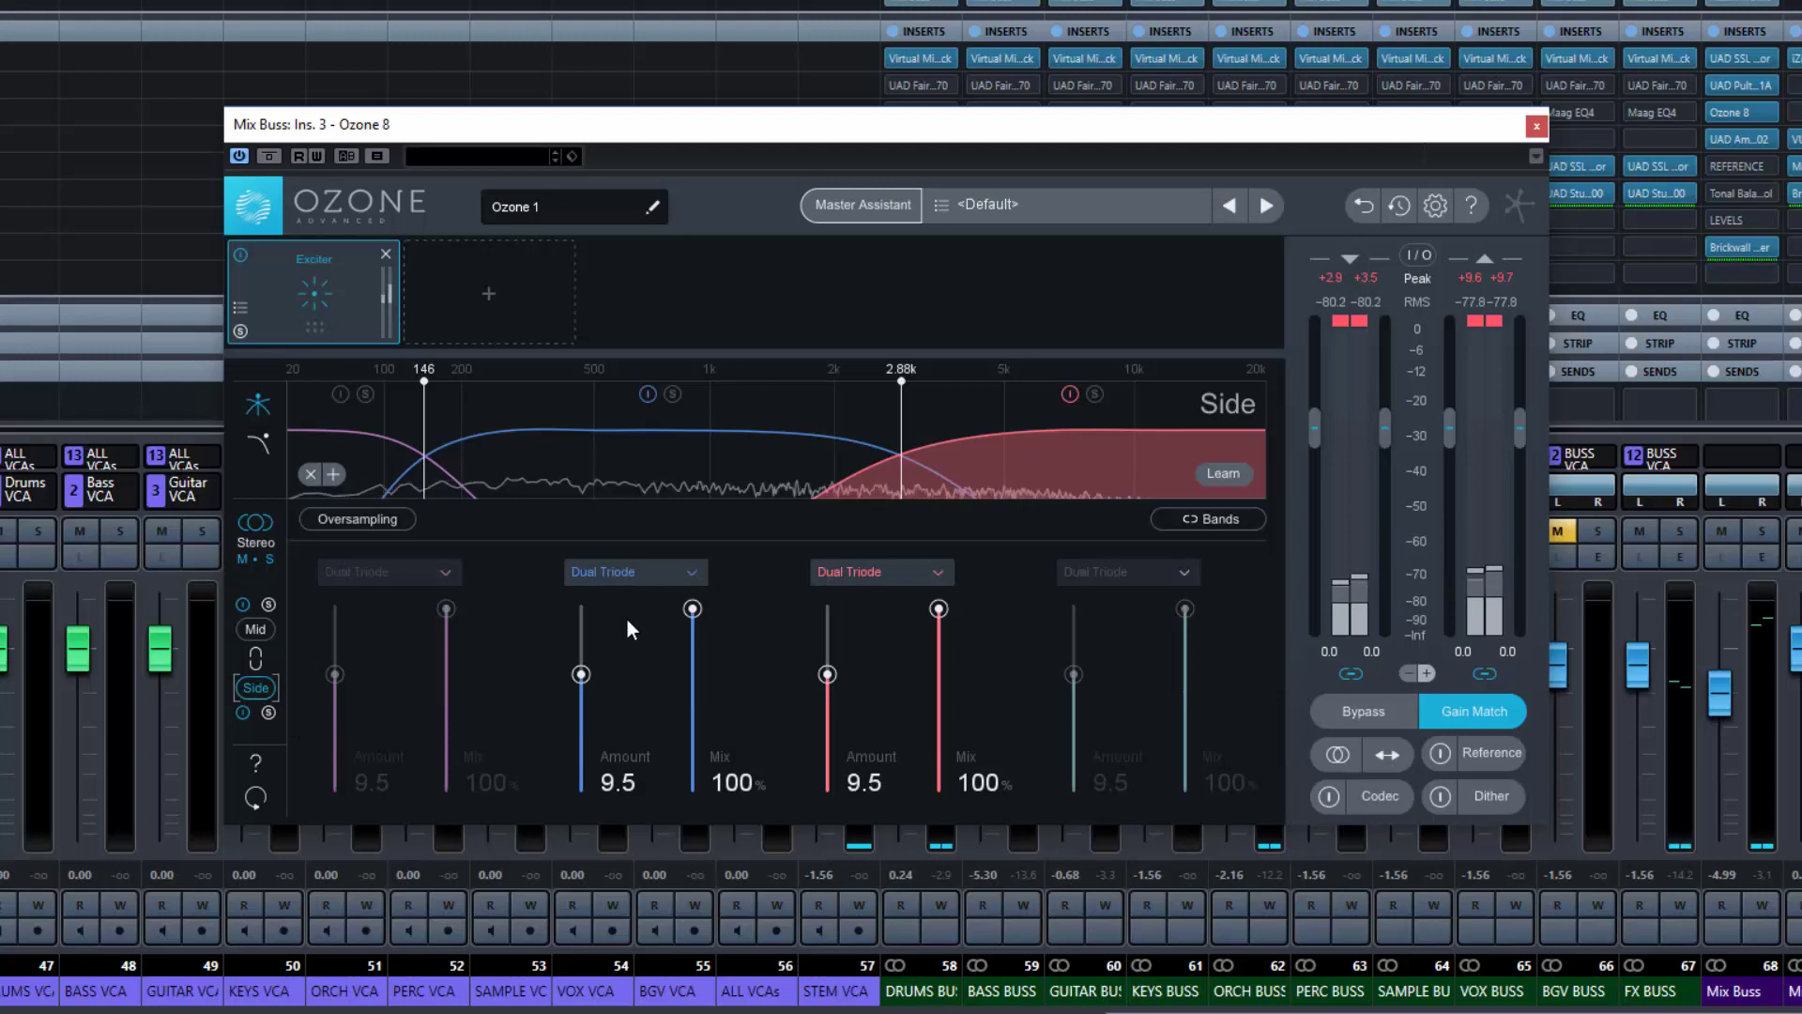
drag(582, 674, 592, 820)
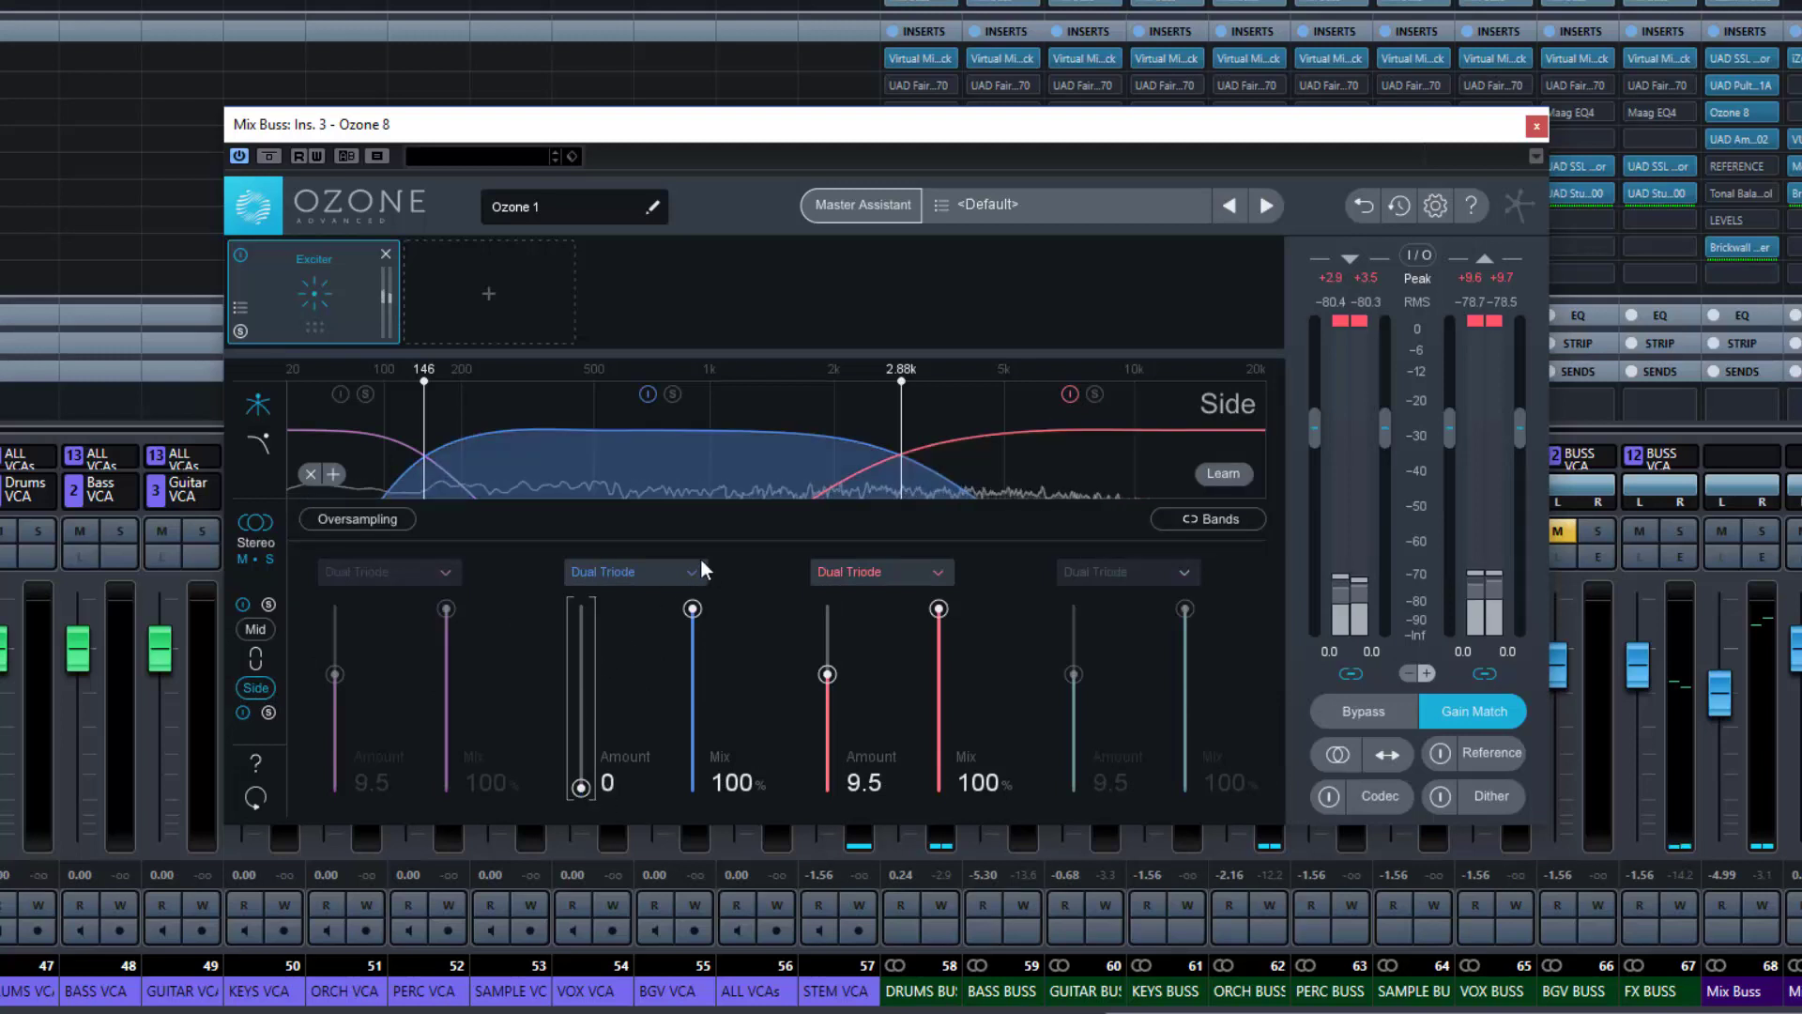
drag(692, 610, 727, 800)
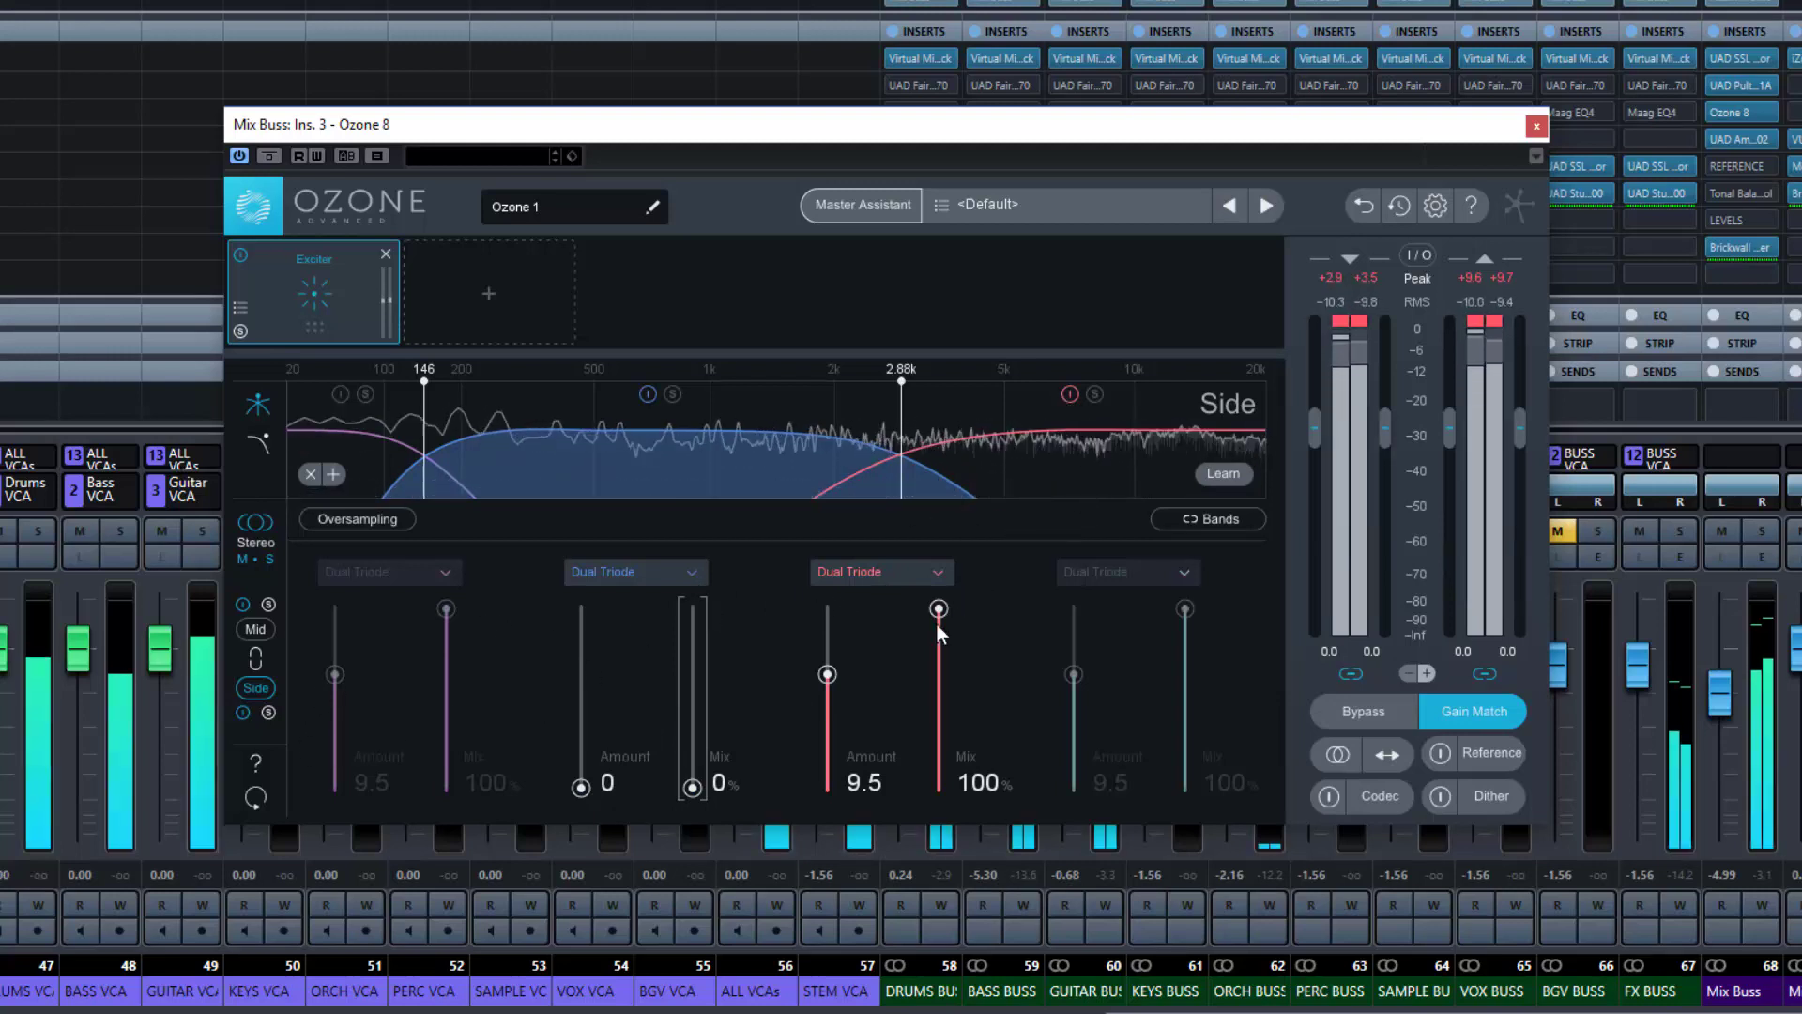
Solo the Side channel's highest band, compare it with and without processing, and set its amount to 7.4 and mix to 56.2%
click(1095, 394)
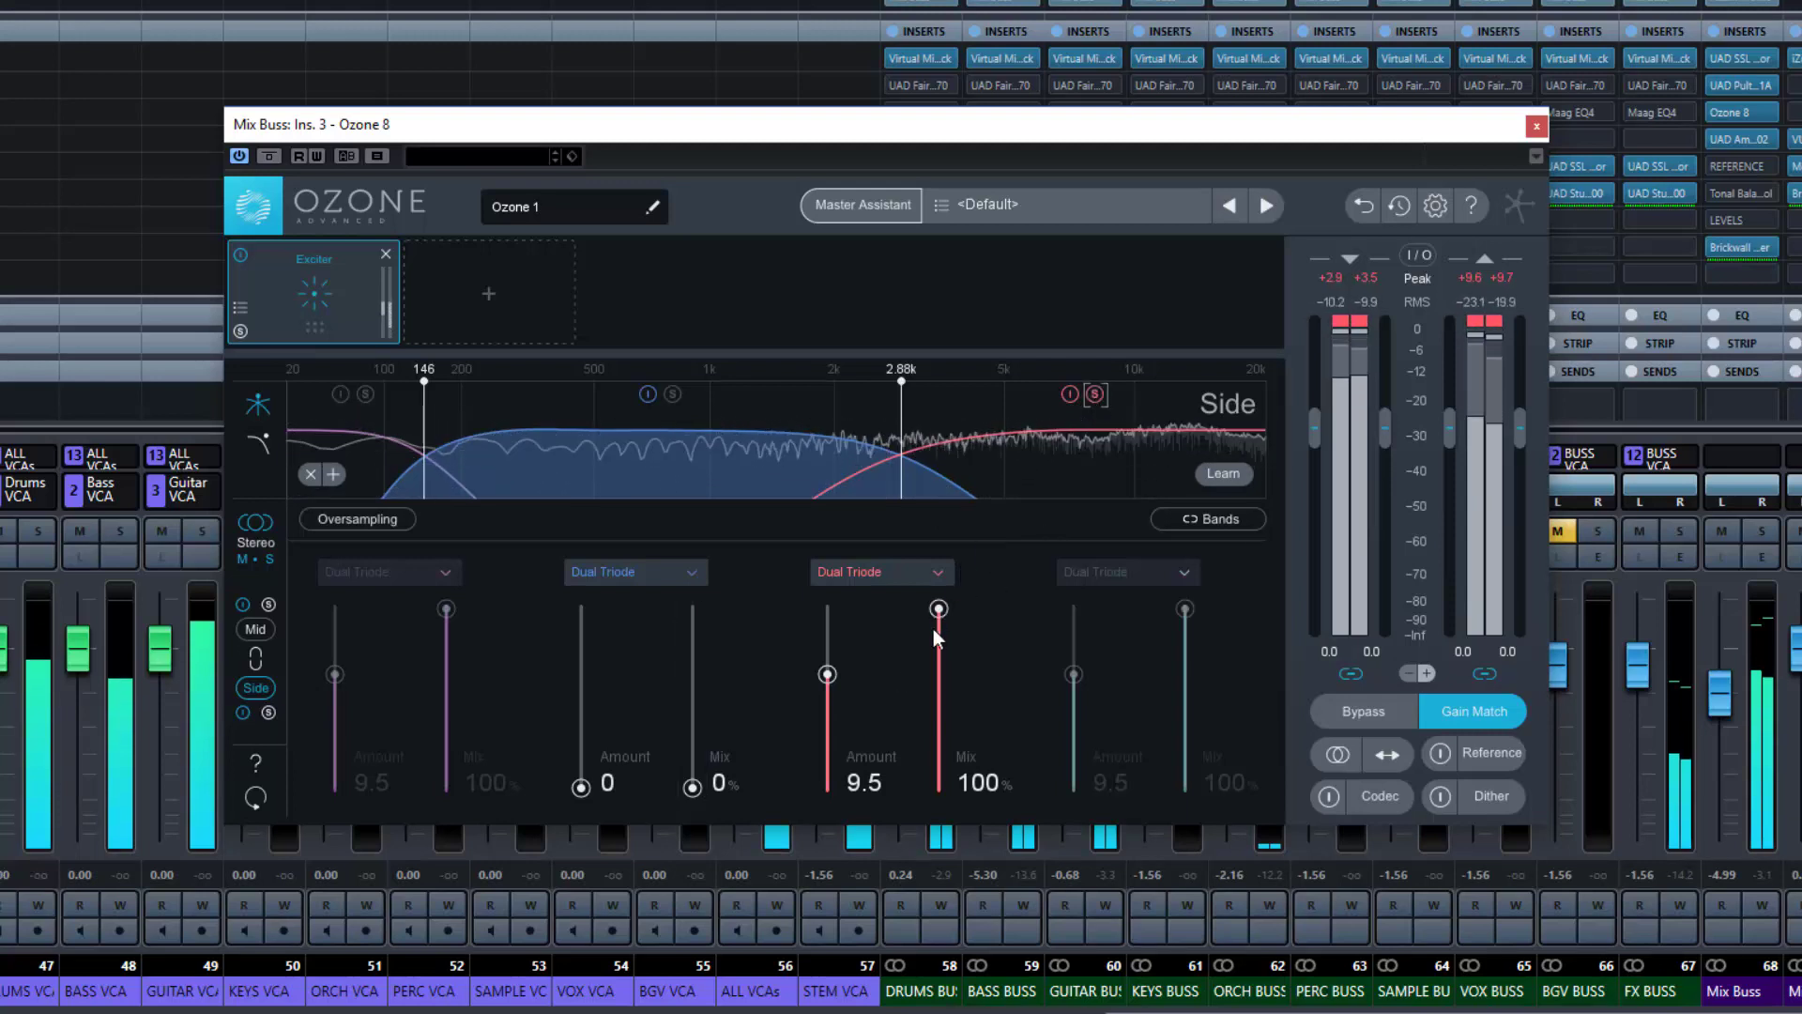
click(1068, 393)
click(1068, 393)
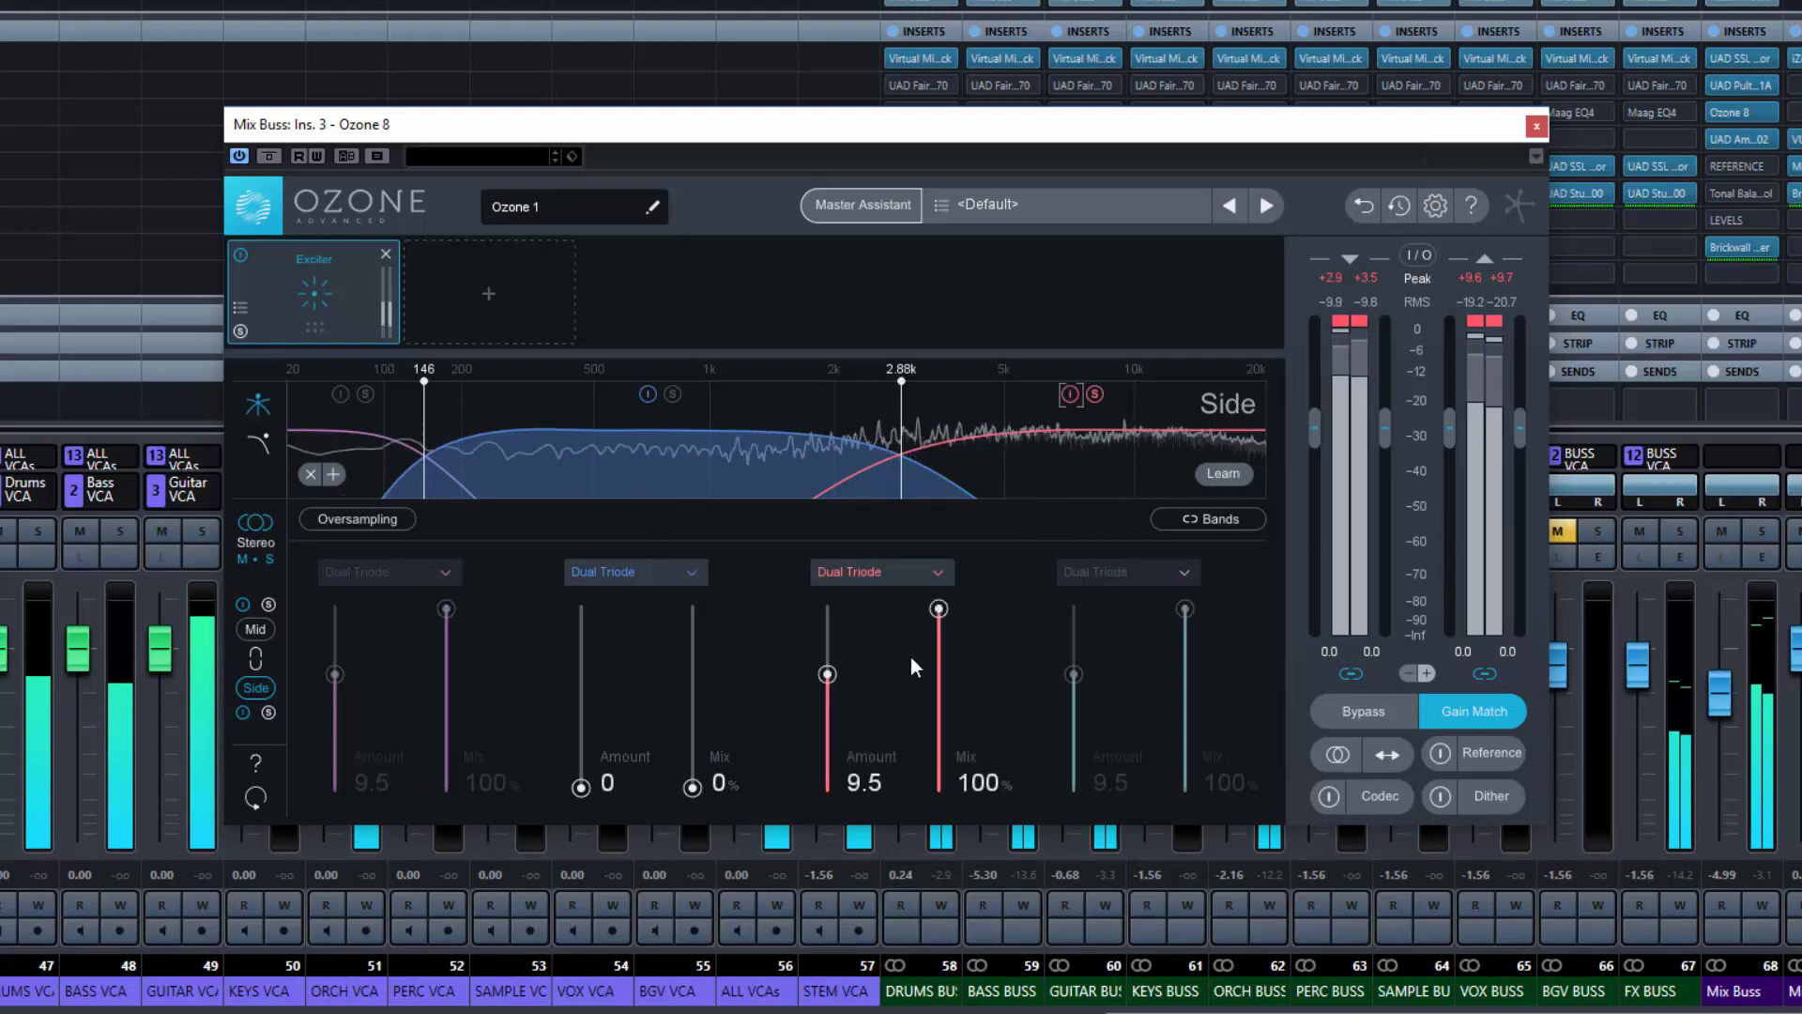
mouse_move(839, 677)
mouse_down()
mouse_move(832, 723)
mouse_move(836, 702)
mouse_up()
drag(937, 610, 946, 685)
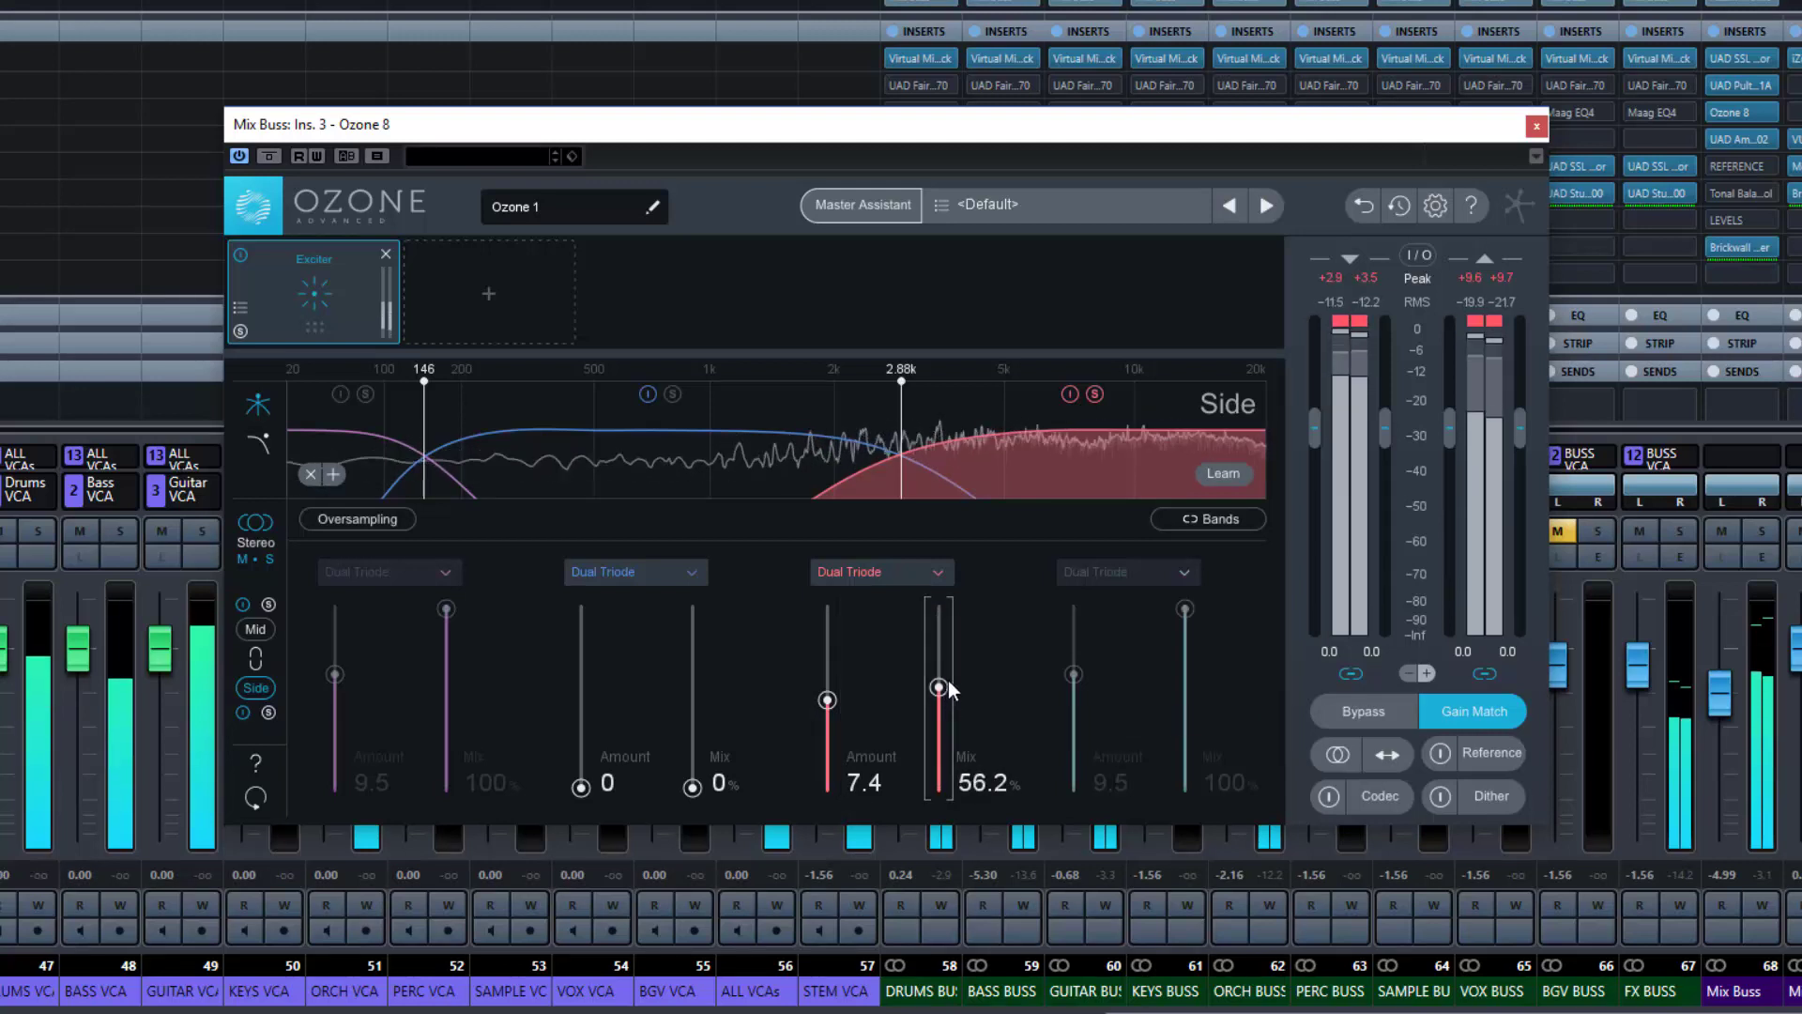
Compare the highest band with its processing off and on, and clear the solos on the band and the Side channel
click(1070, 393)
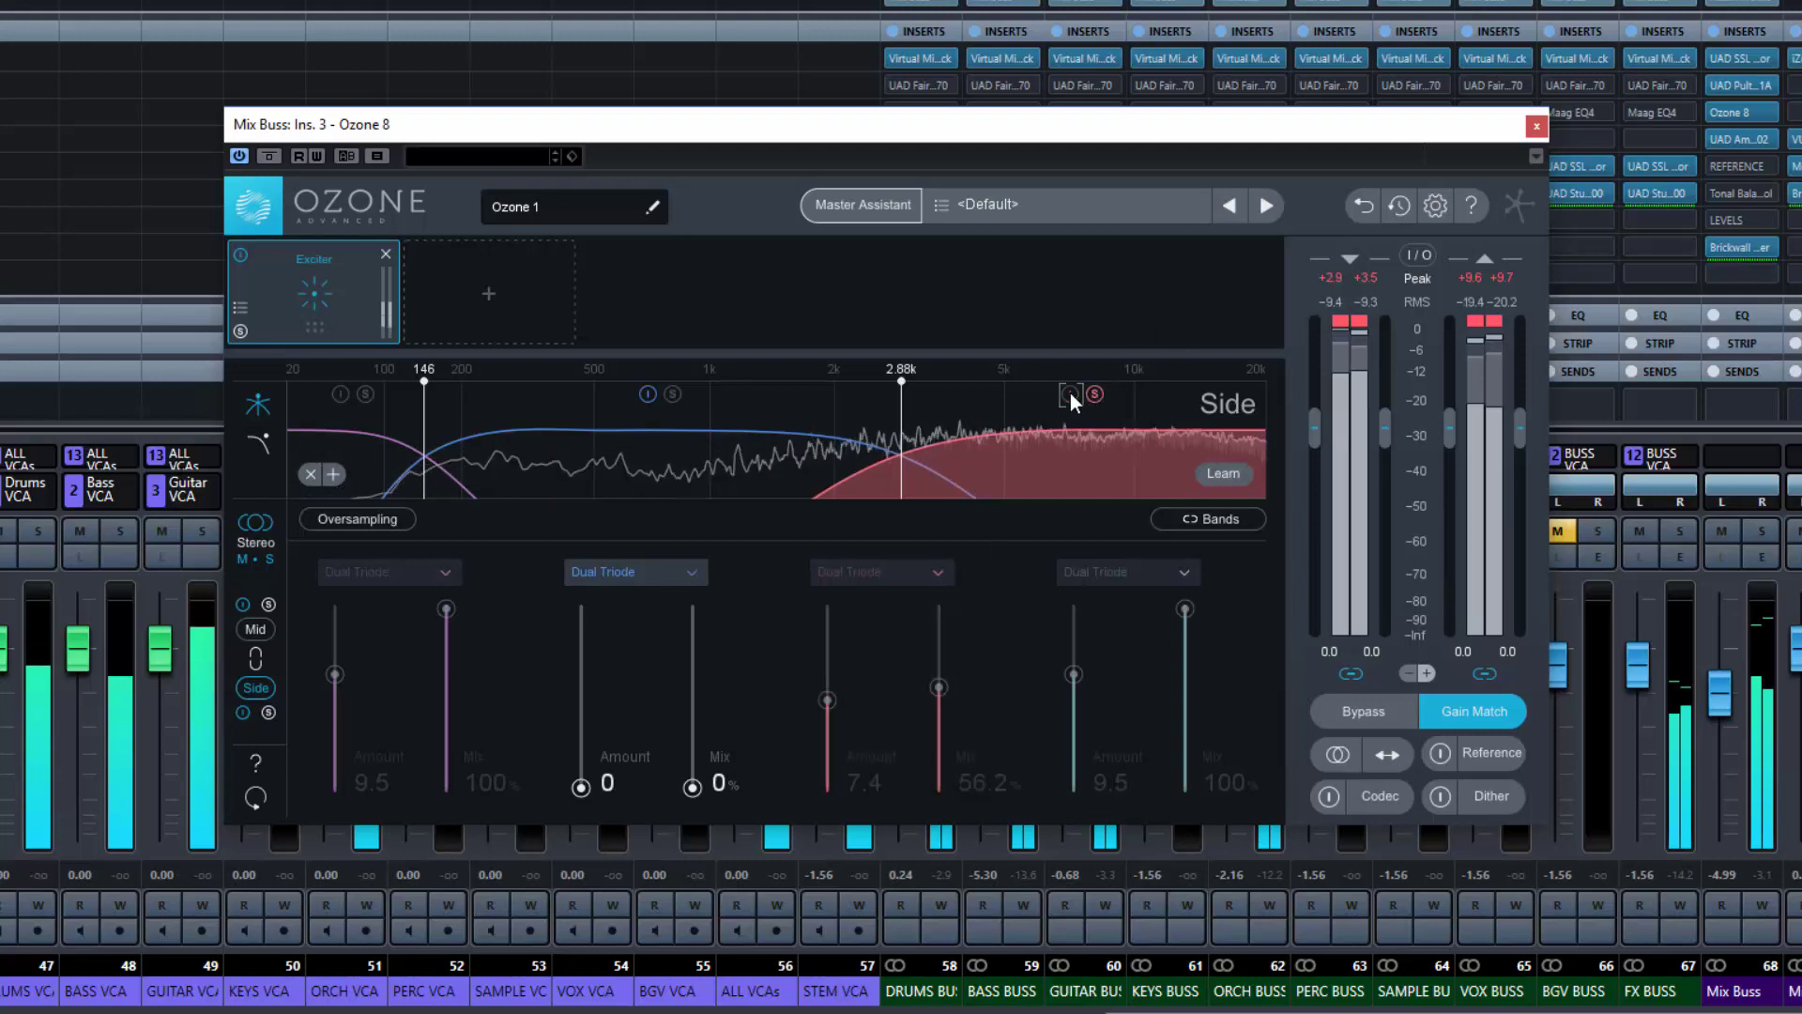
click(1070, 393)
click(1092, 394)
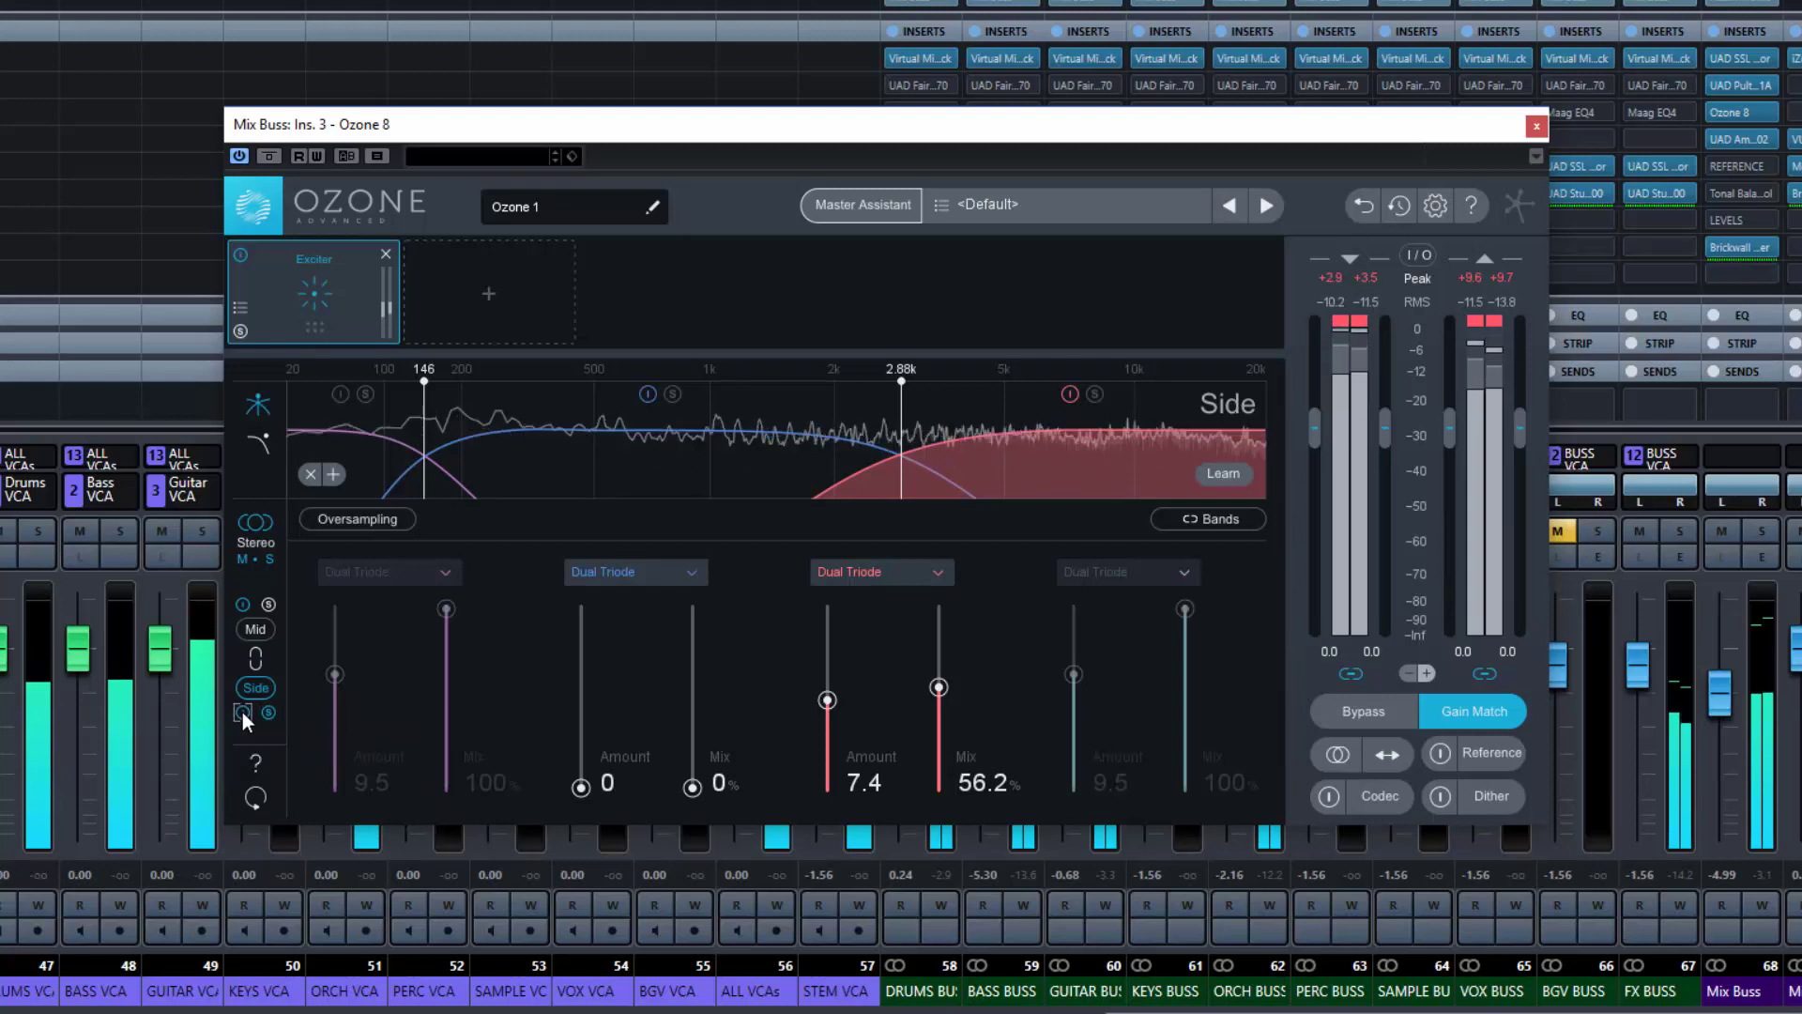
click(267, 712)
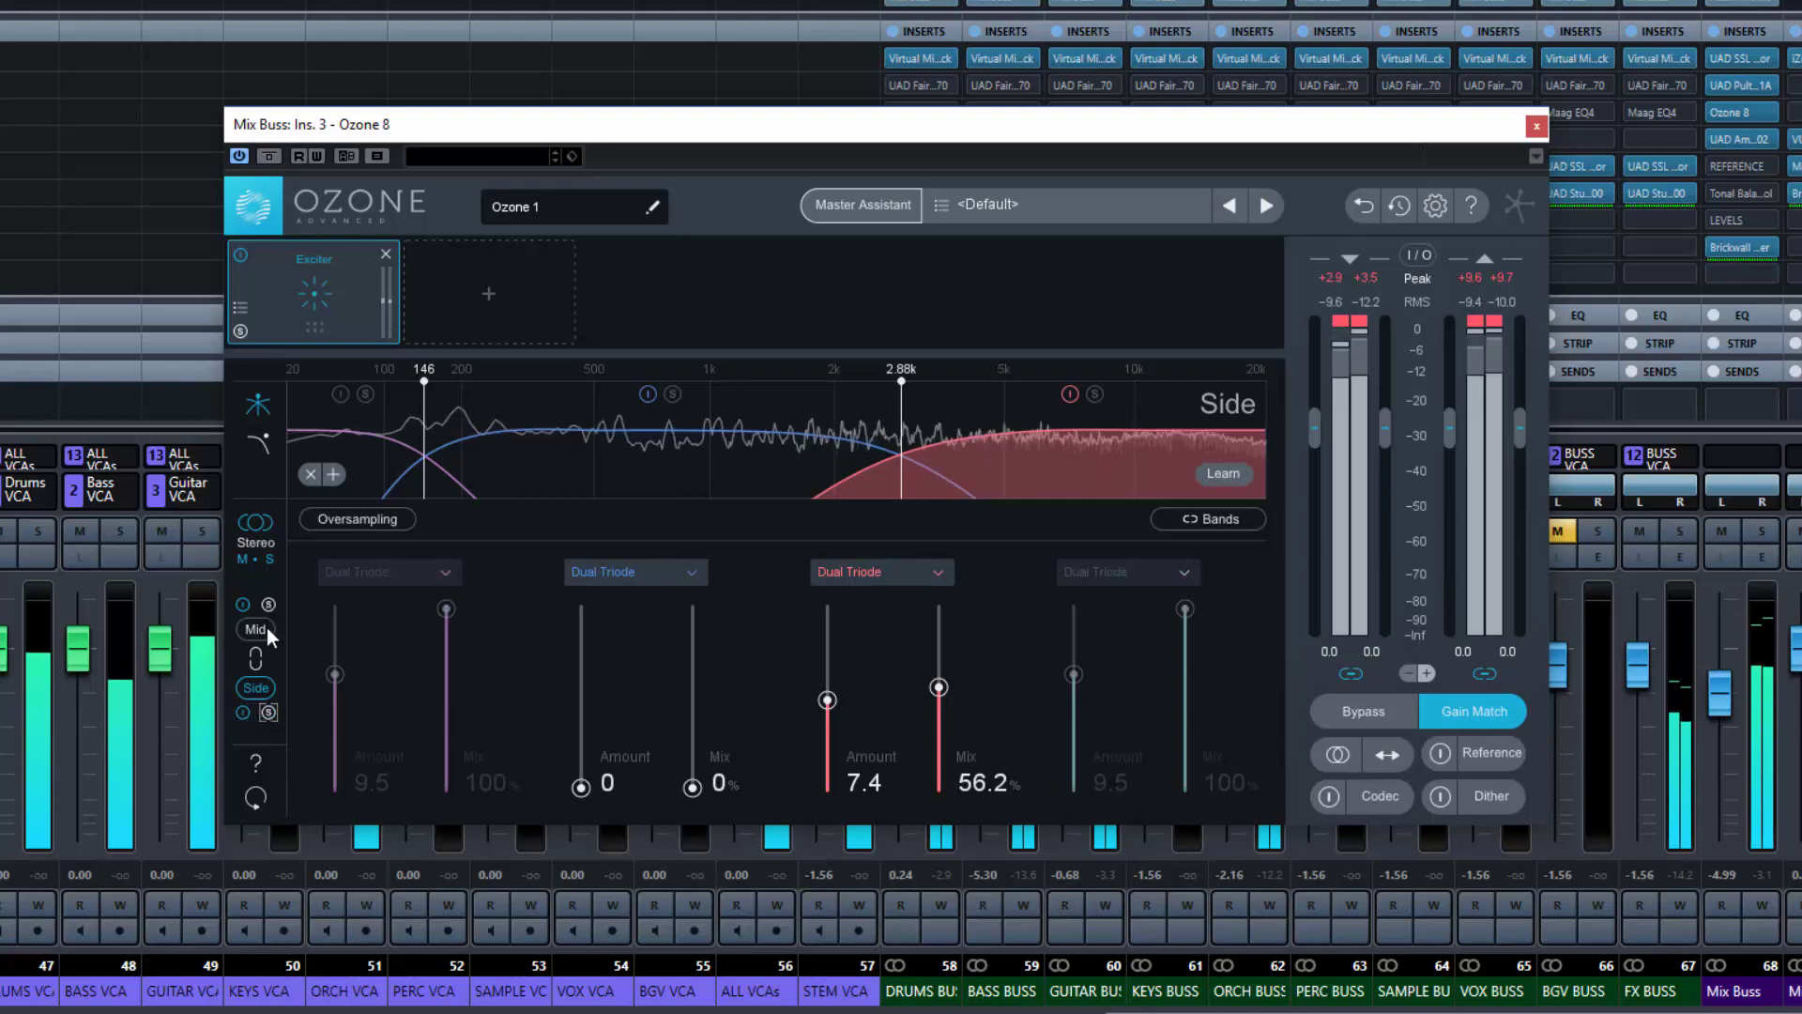
On the Mid channel, set the middle band's amount to 5.8 and its mix to 60.8%
click(261, 627)
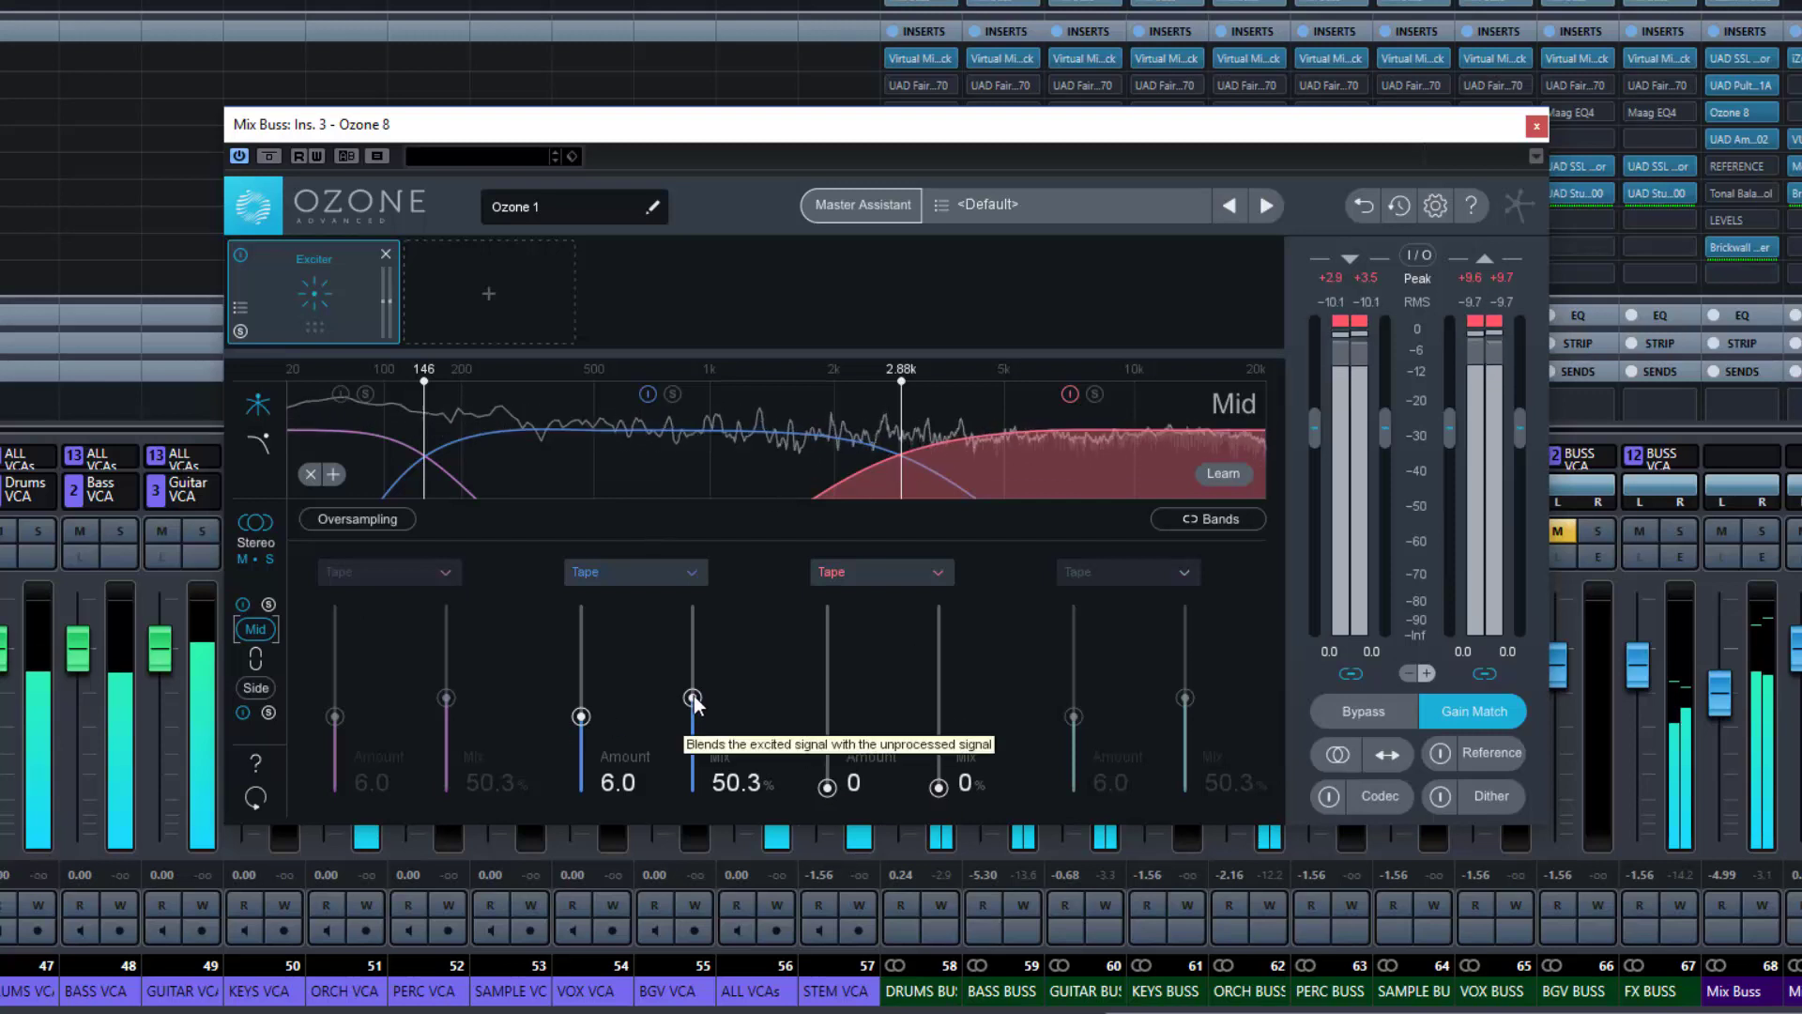
drag(694, 695, 695, 687)
drag(582, 713, 582, 719)
drag(693, 689, 696, 677)
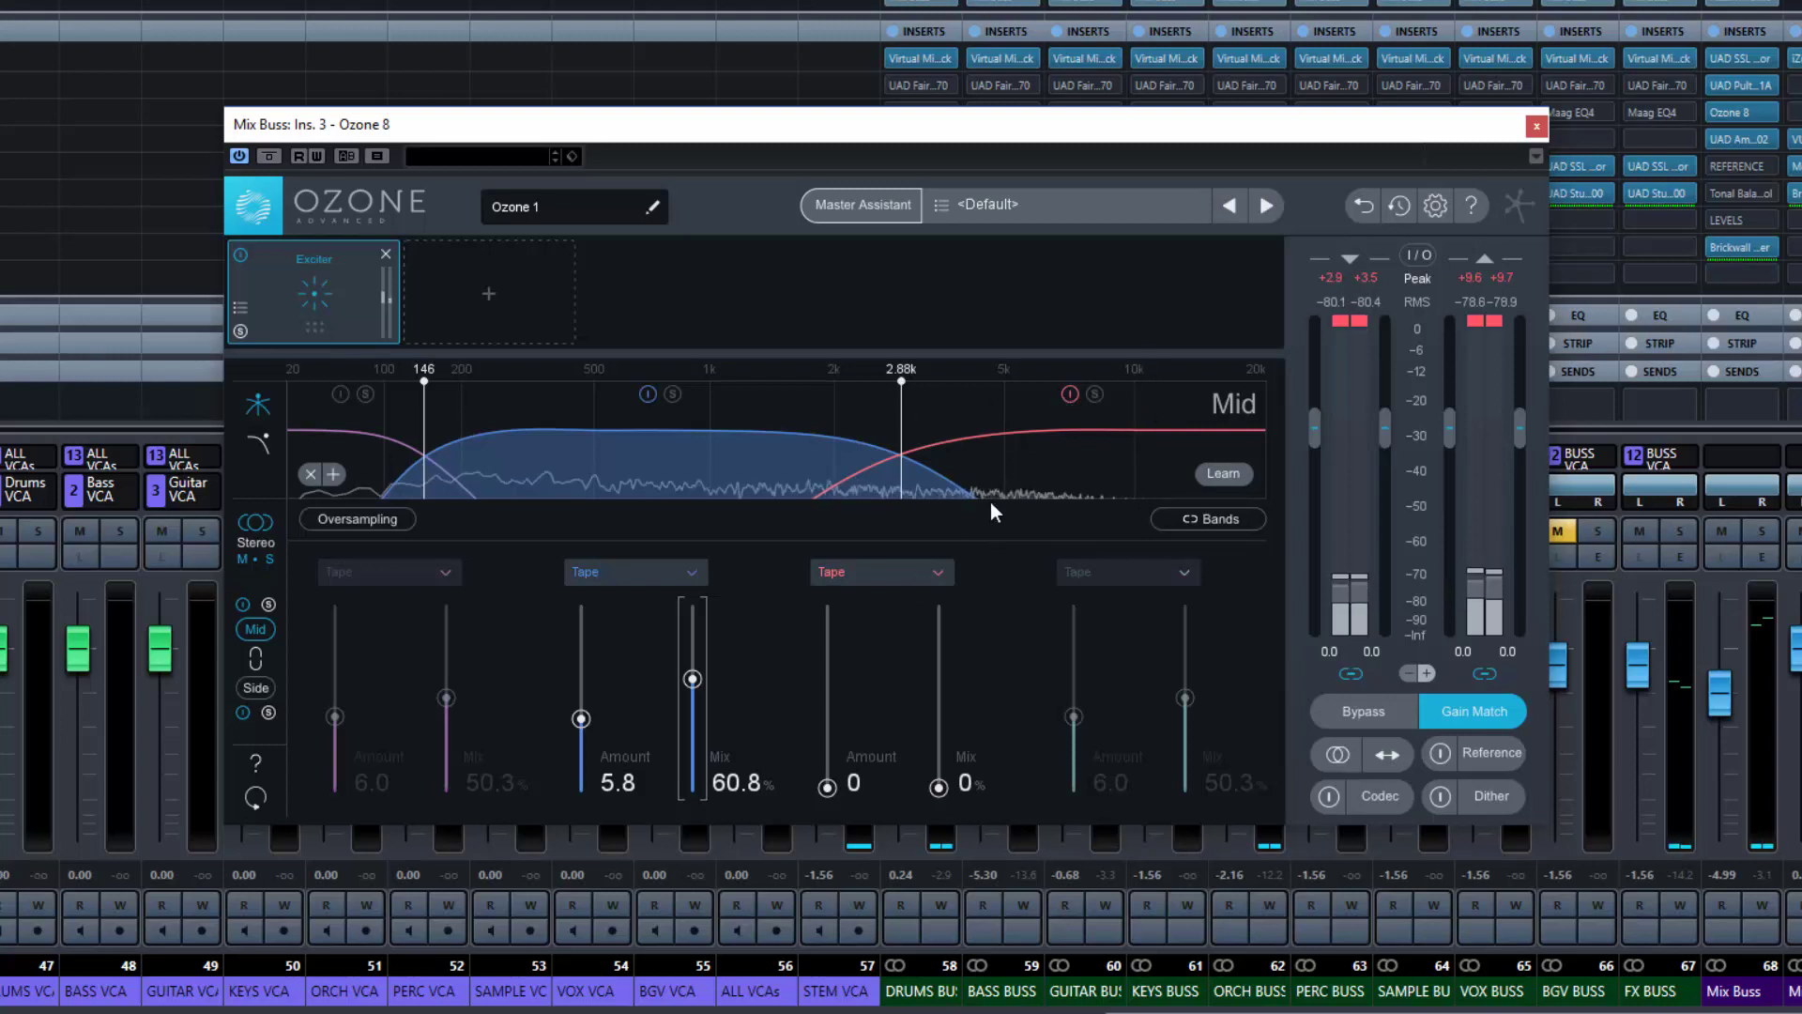
Bypass and re-enable the whole Exciter module twice to compare the mix with and without excitation
click(240, 255)
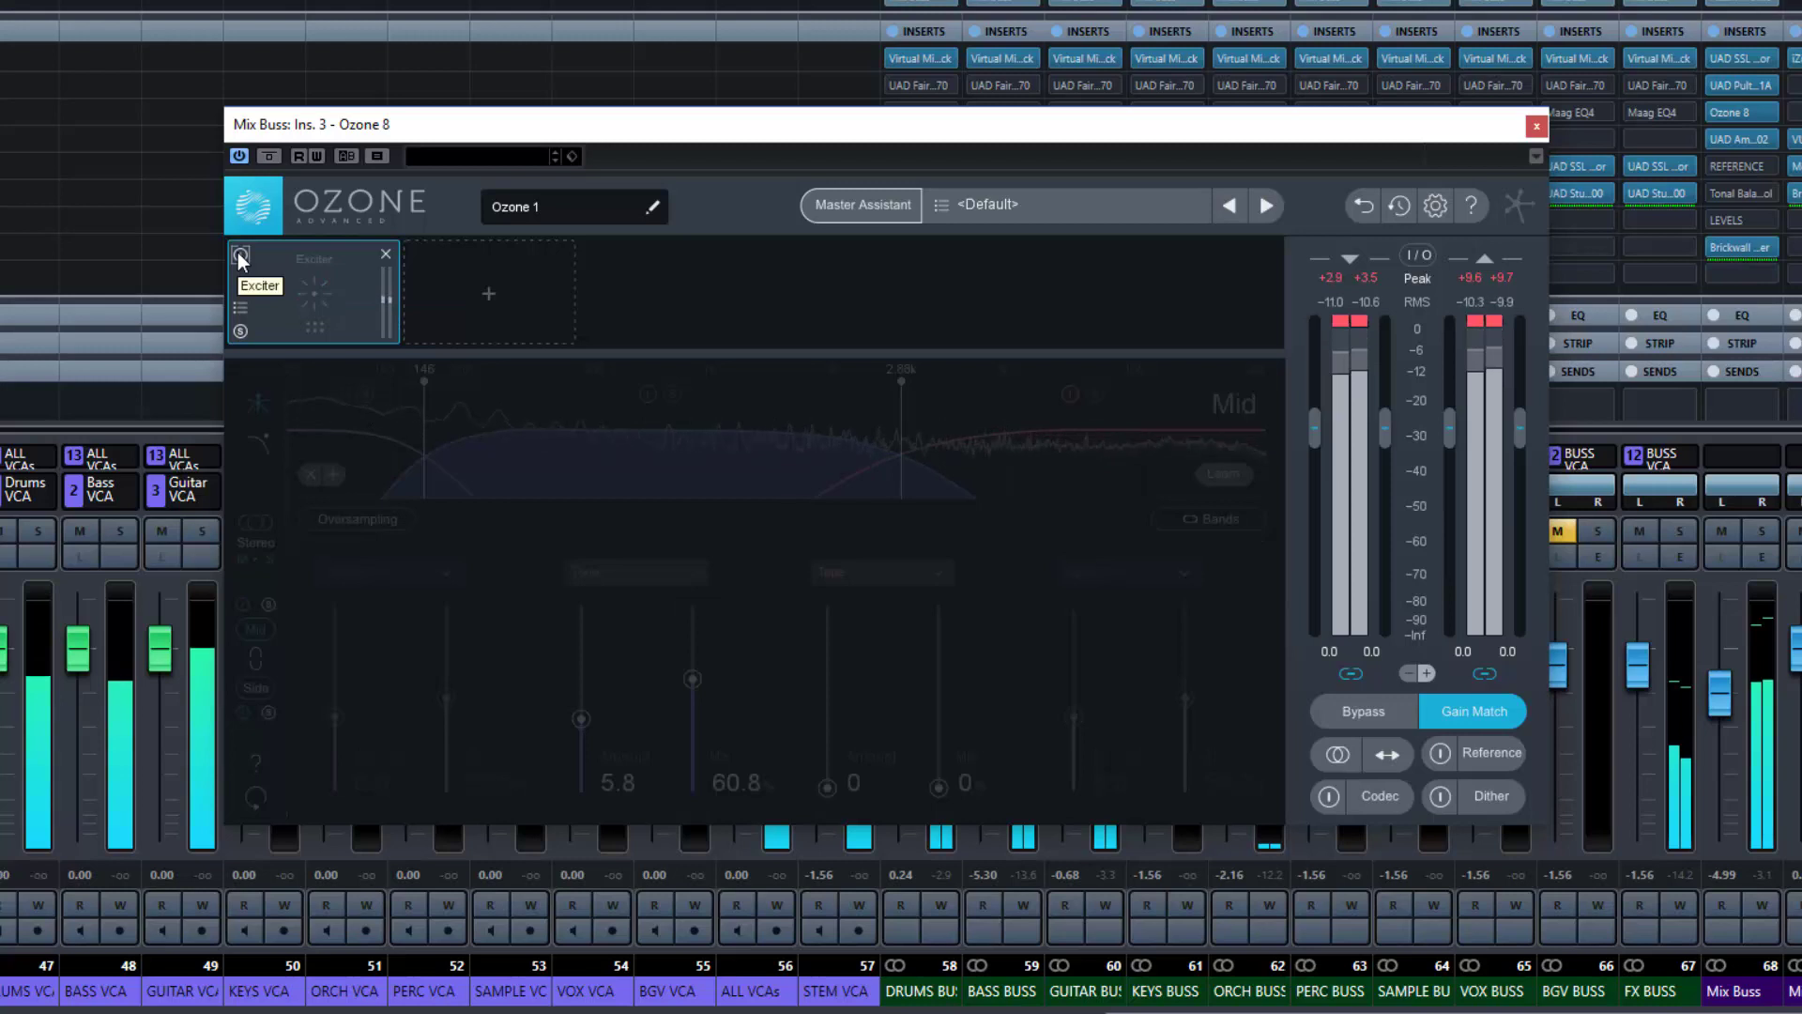
click(240, 254)
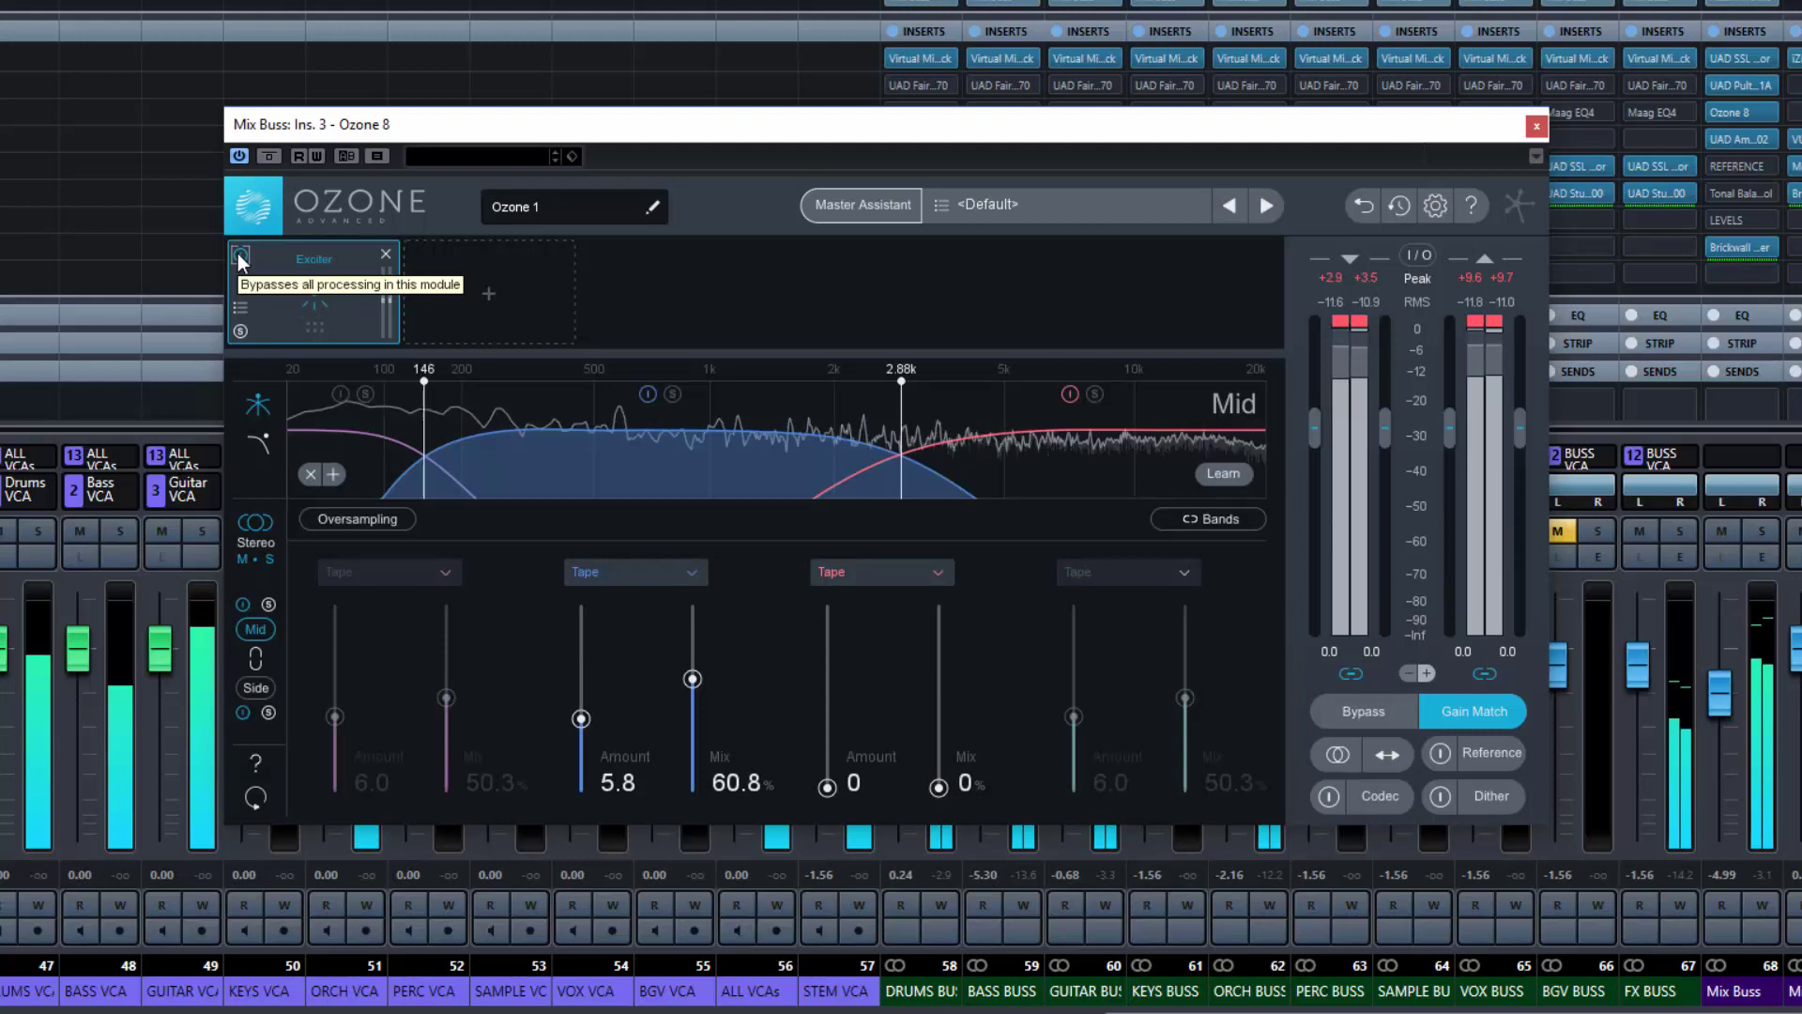
click(240, 254)
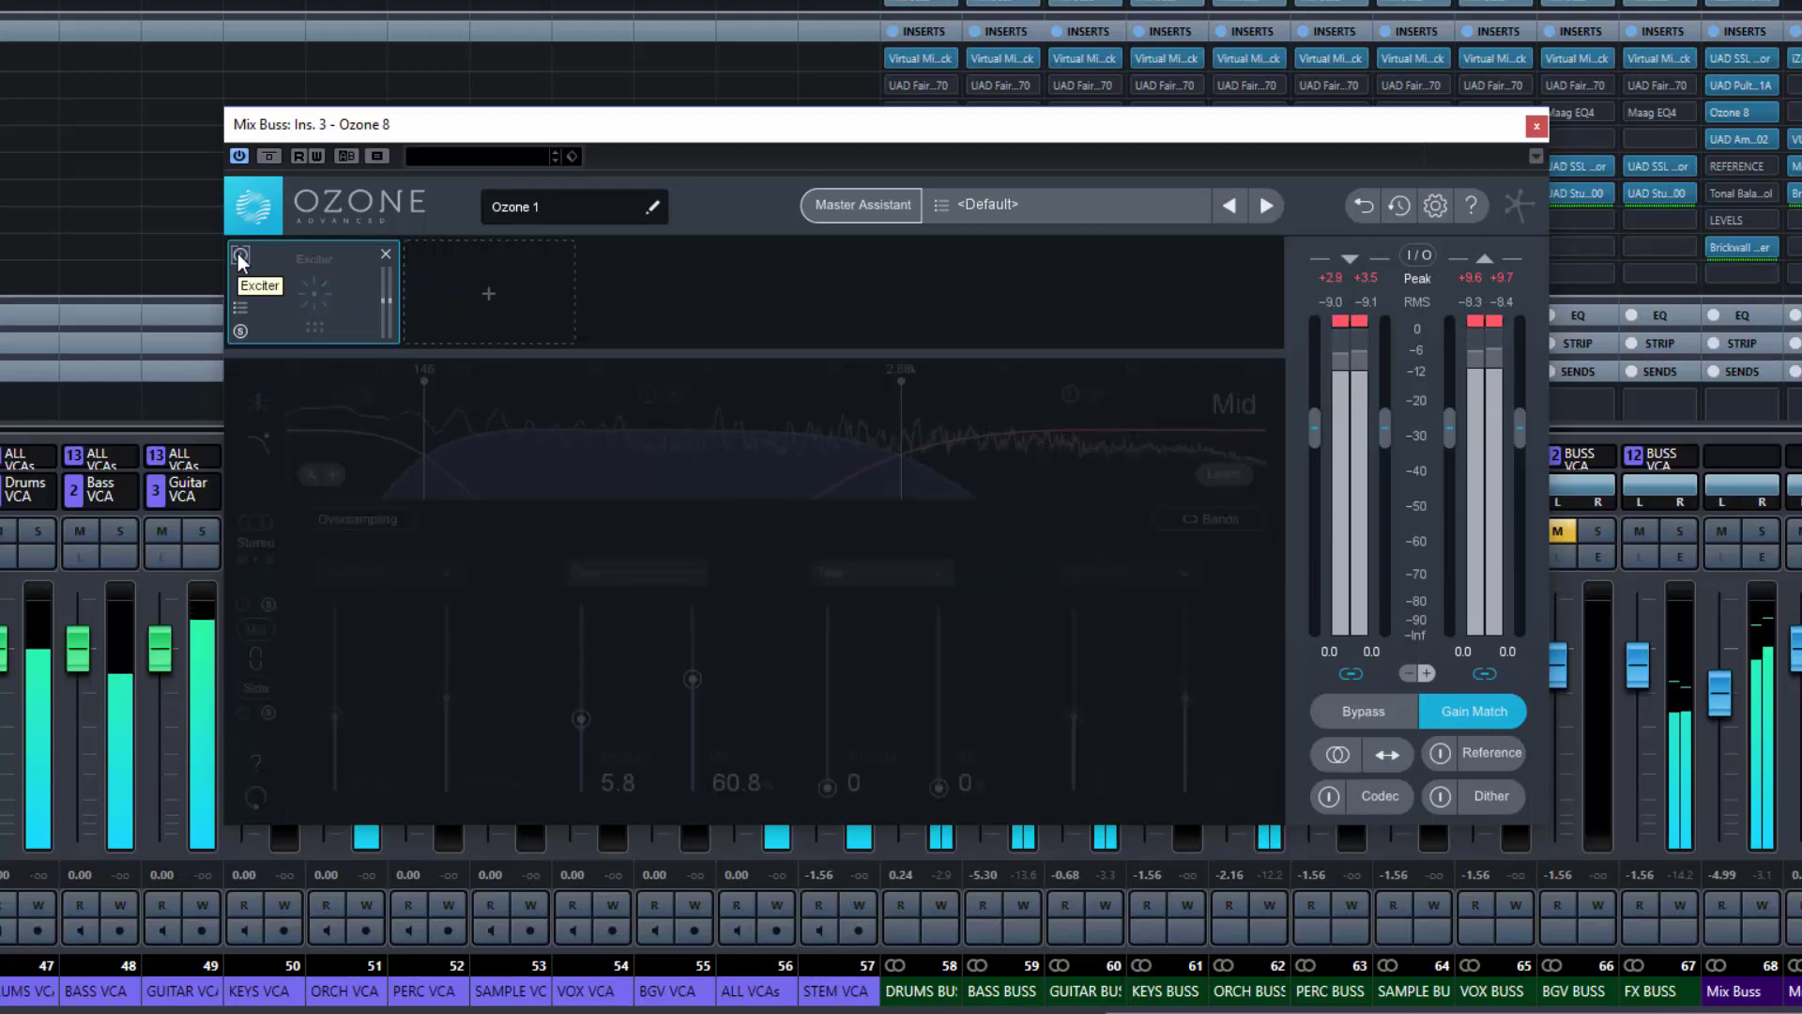
click(240, 254)
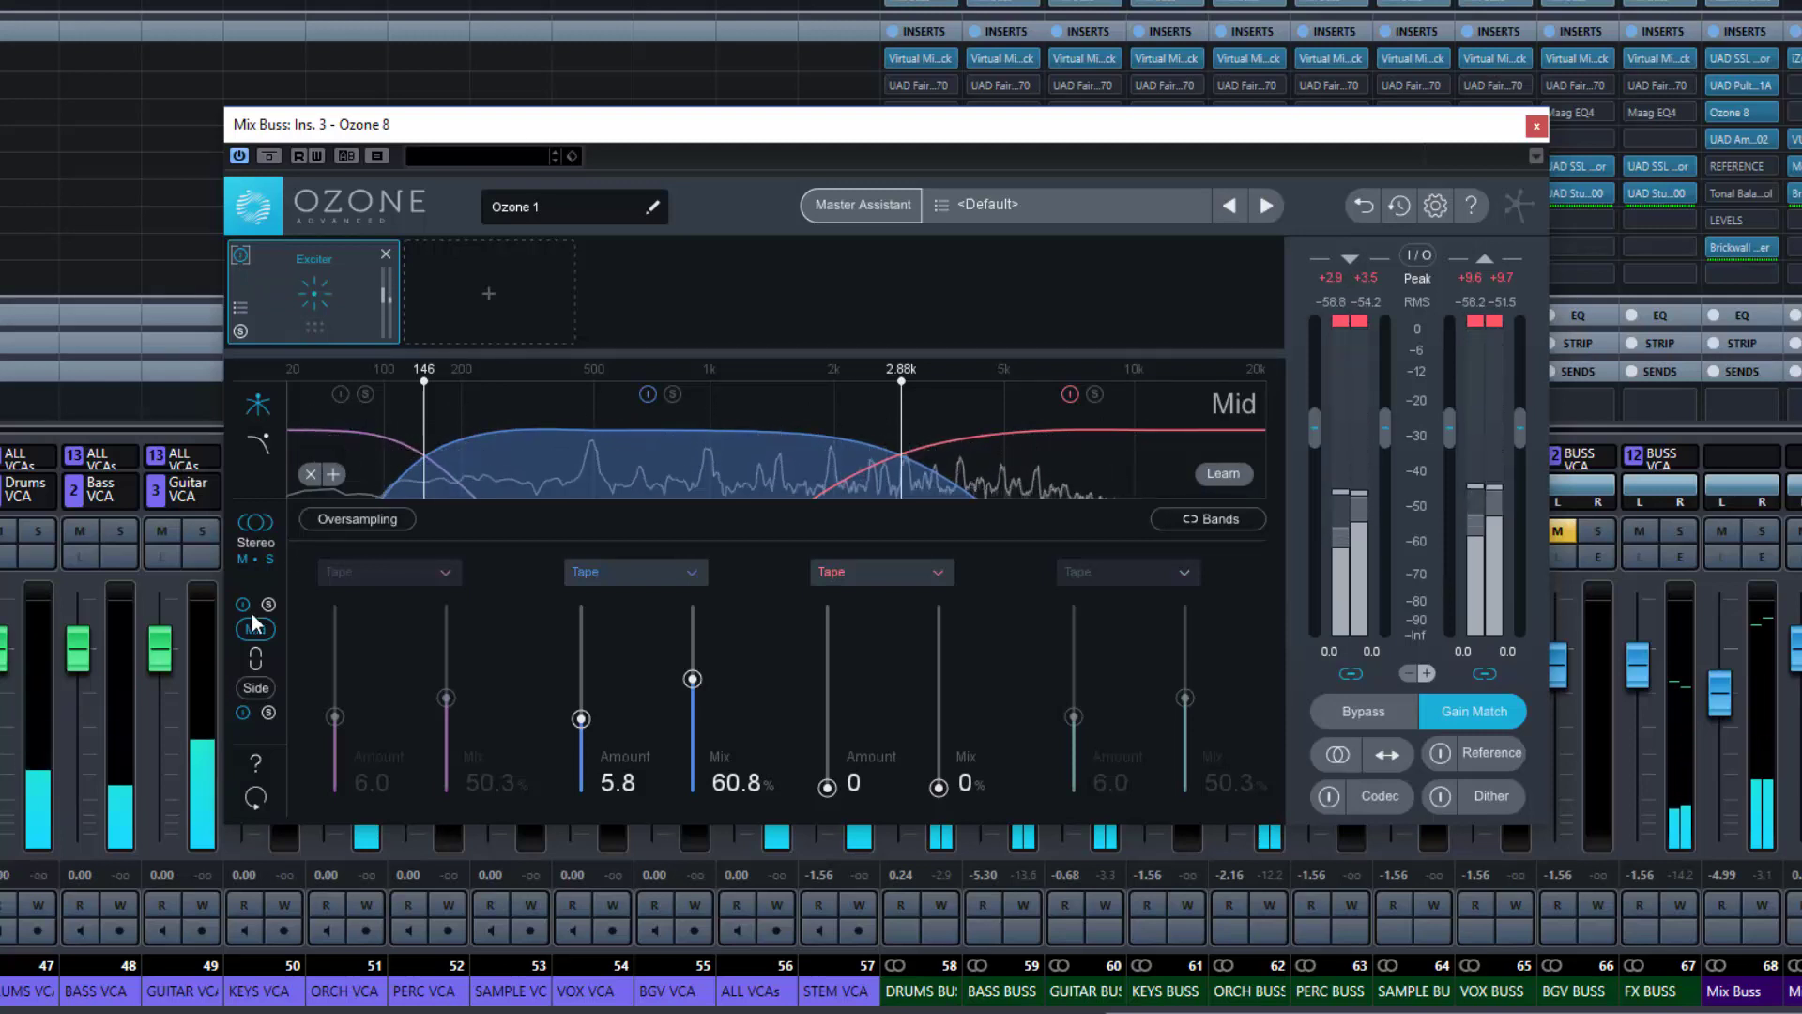
Switch the Exciter to stereo processing and set the highest band's amount to 6.4 and its mix to 60.8%
click(257, 544)
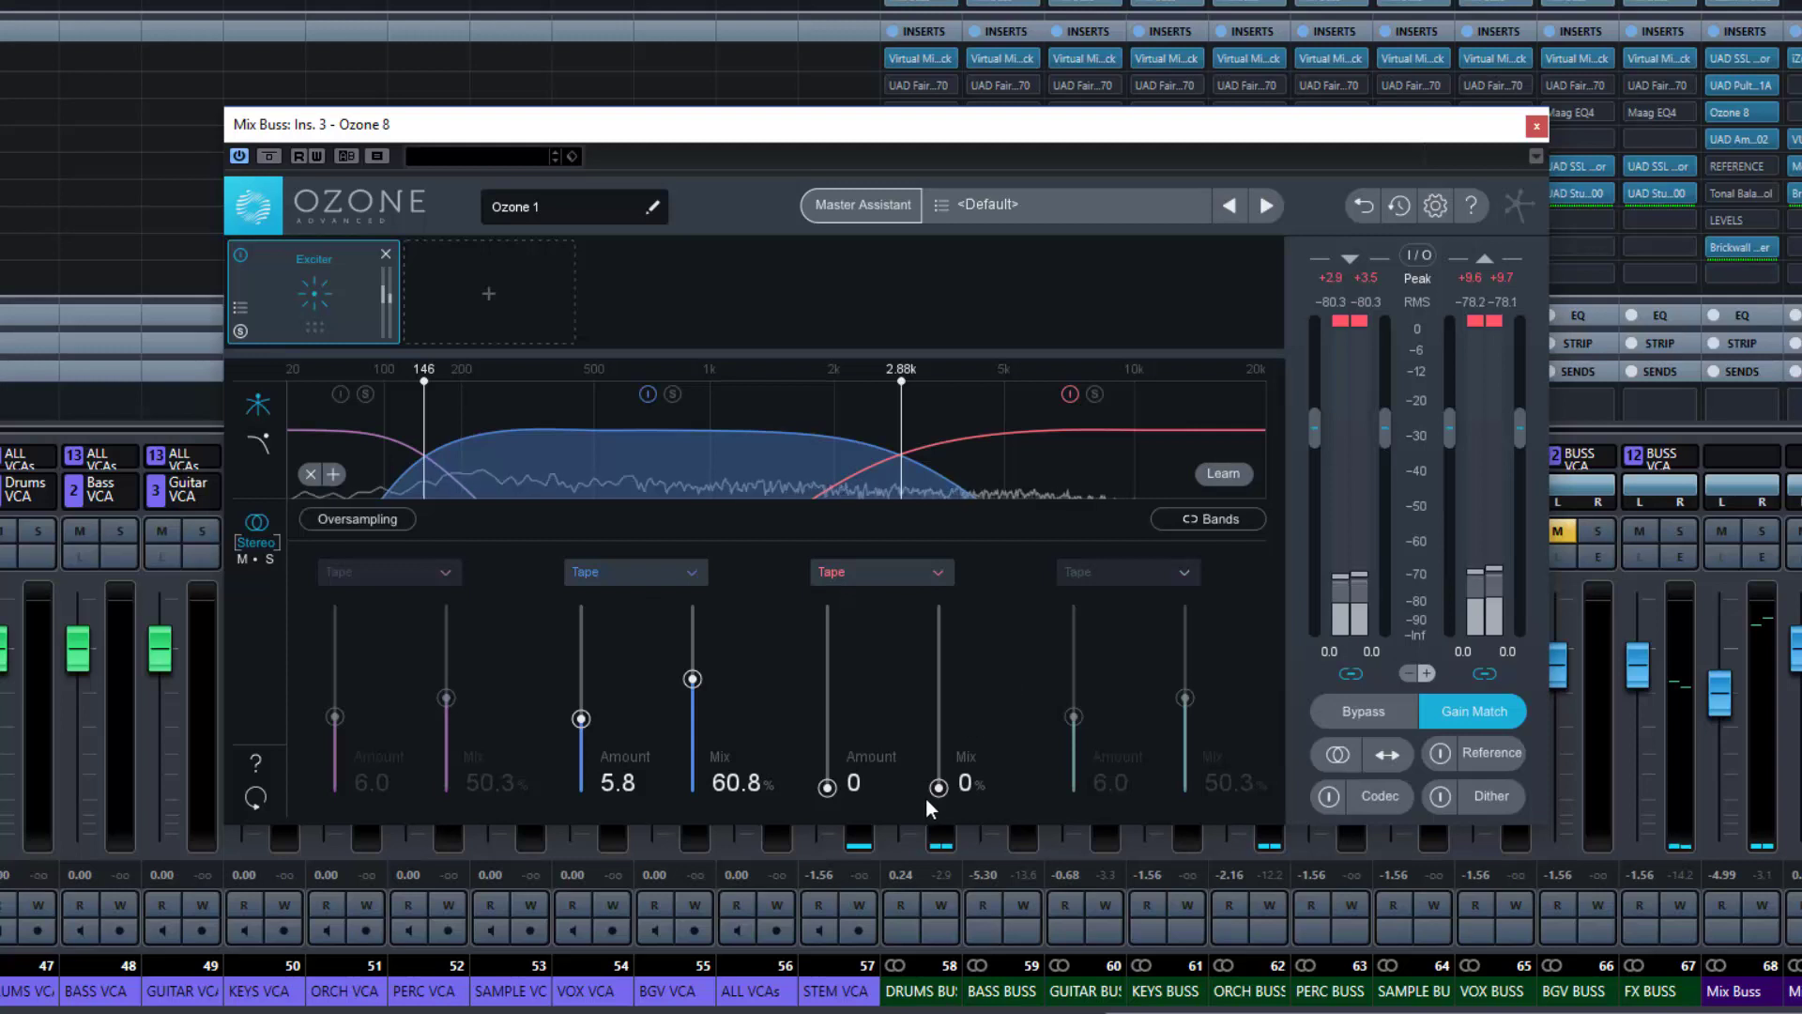
drag(820, 786, 835, 717)
drag(938, 787, 935, 677)
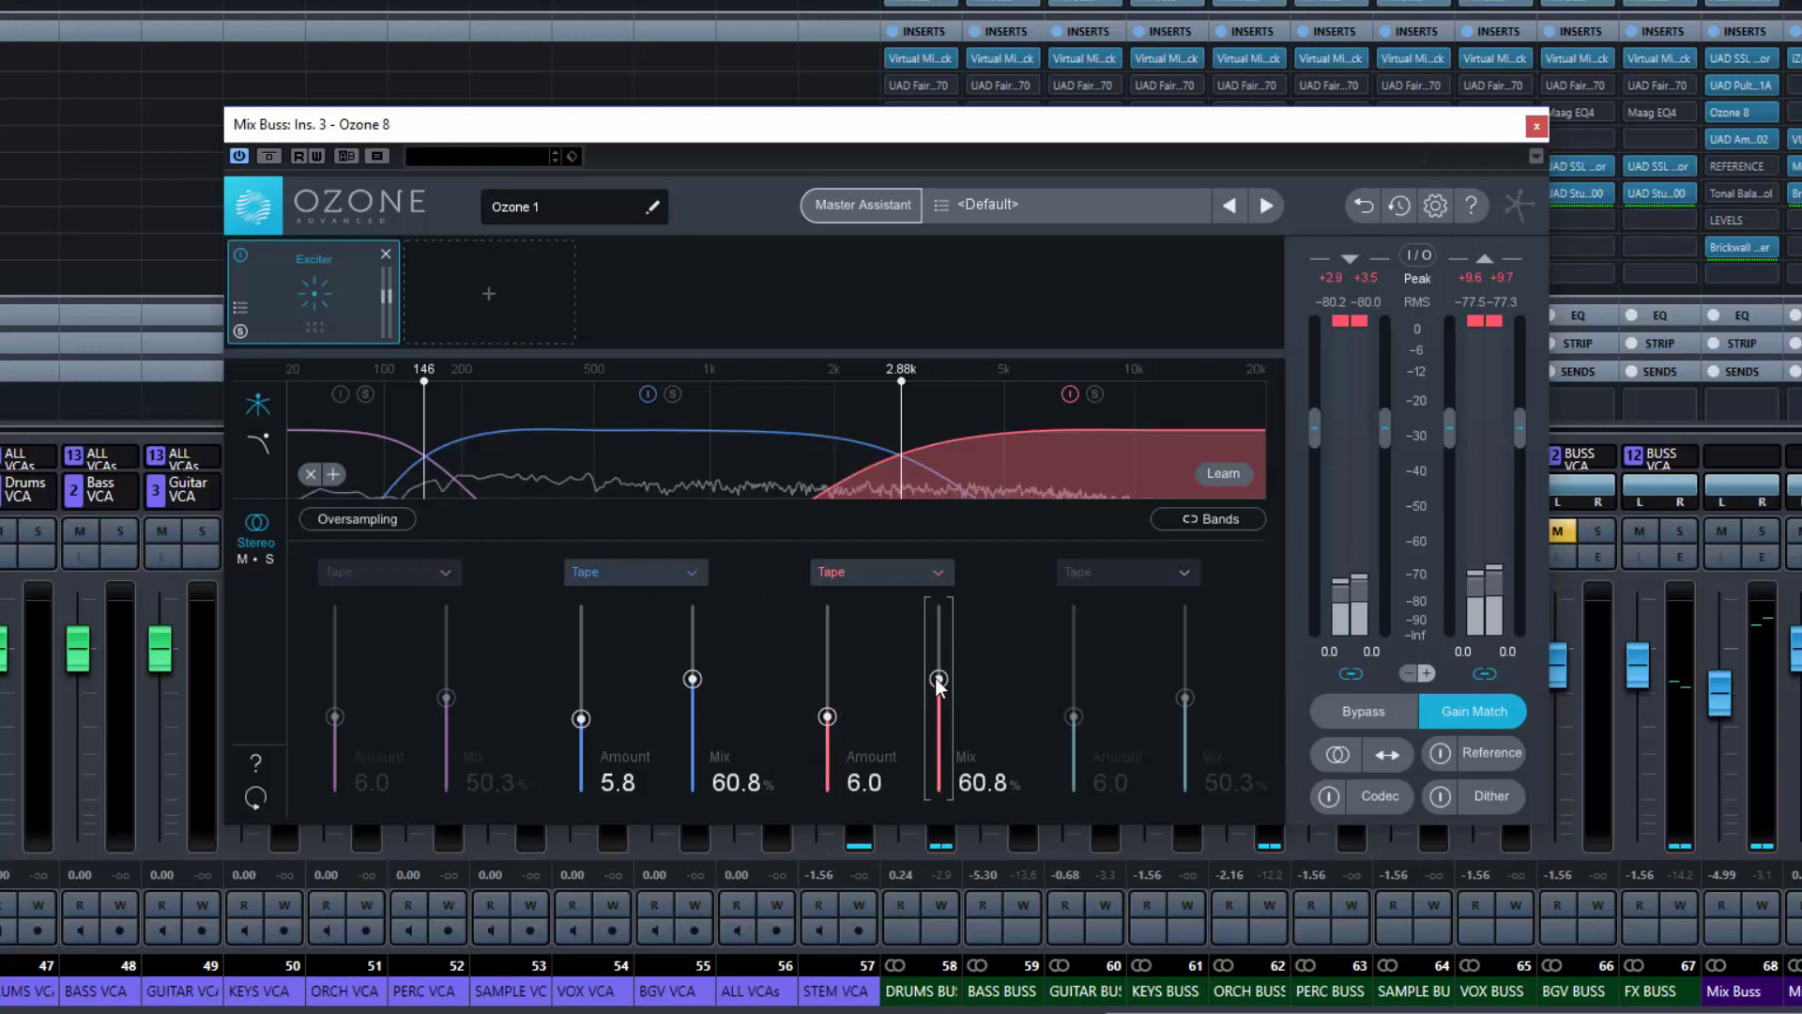
drag(828, 716, 826, 707)
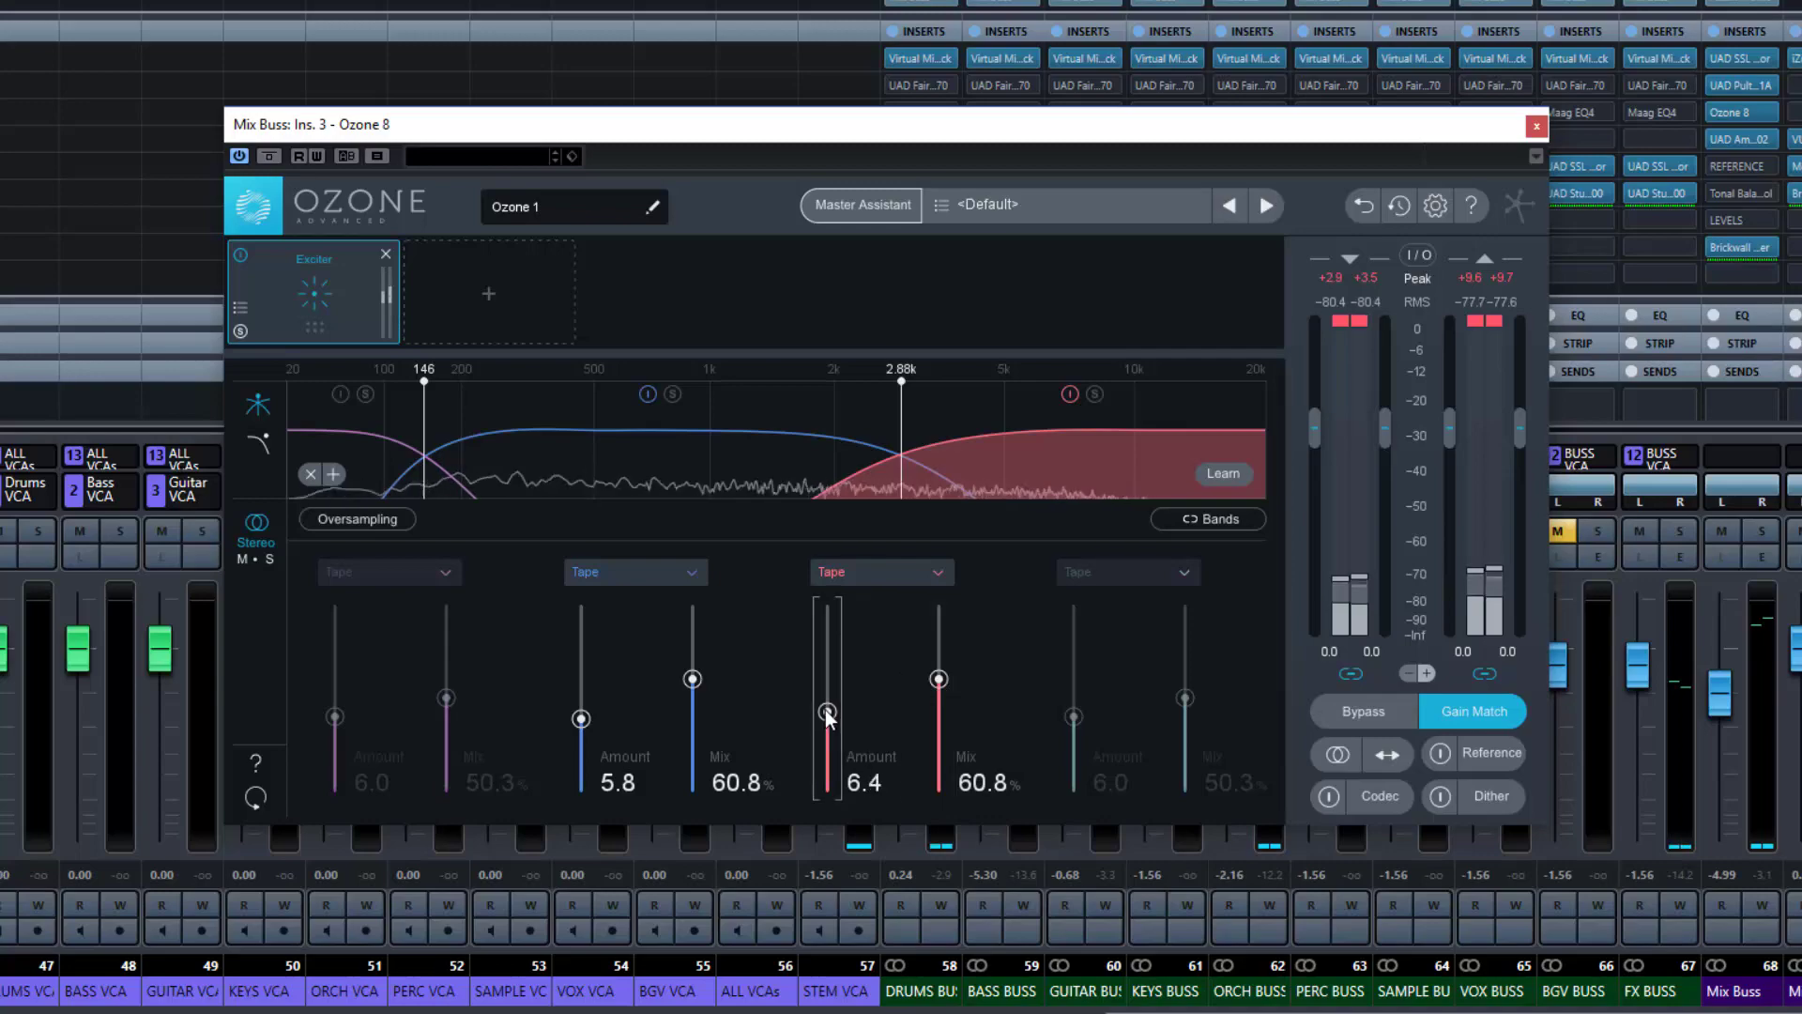